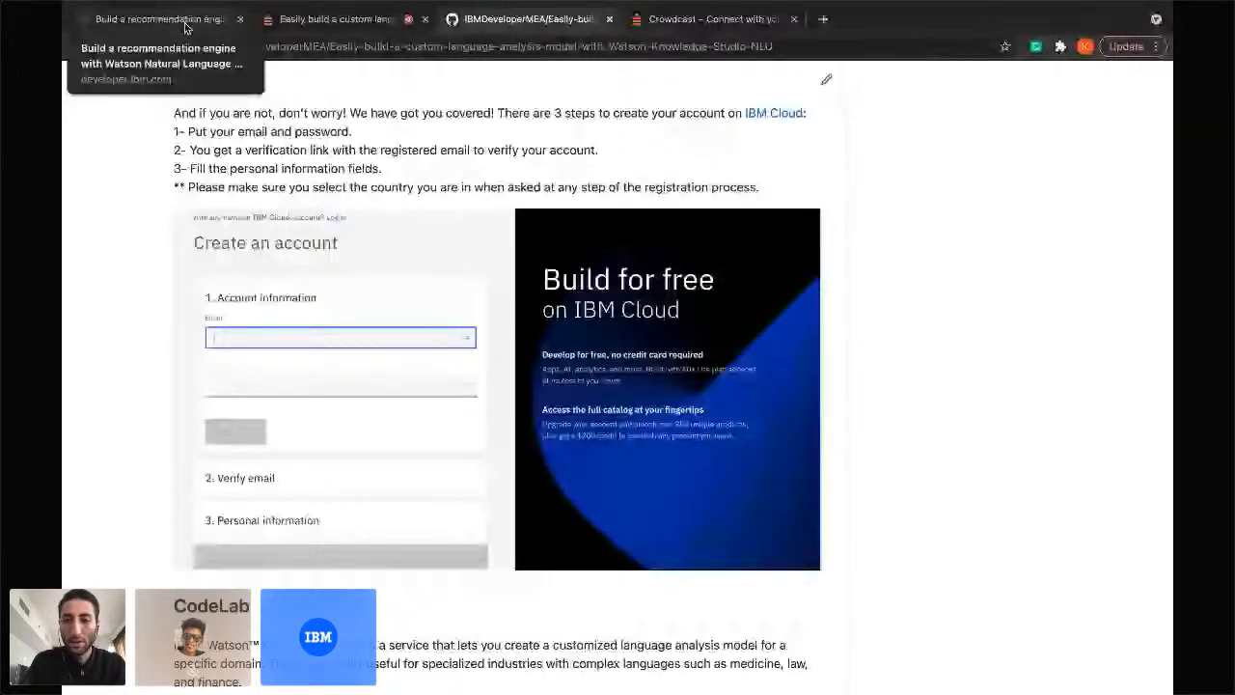
# Switch to the IBM Cloud dashboard window, enlarge the page and start creating a resource.
pyautogui.hotkey('alt', 'Tab')
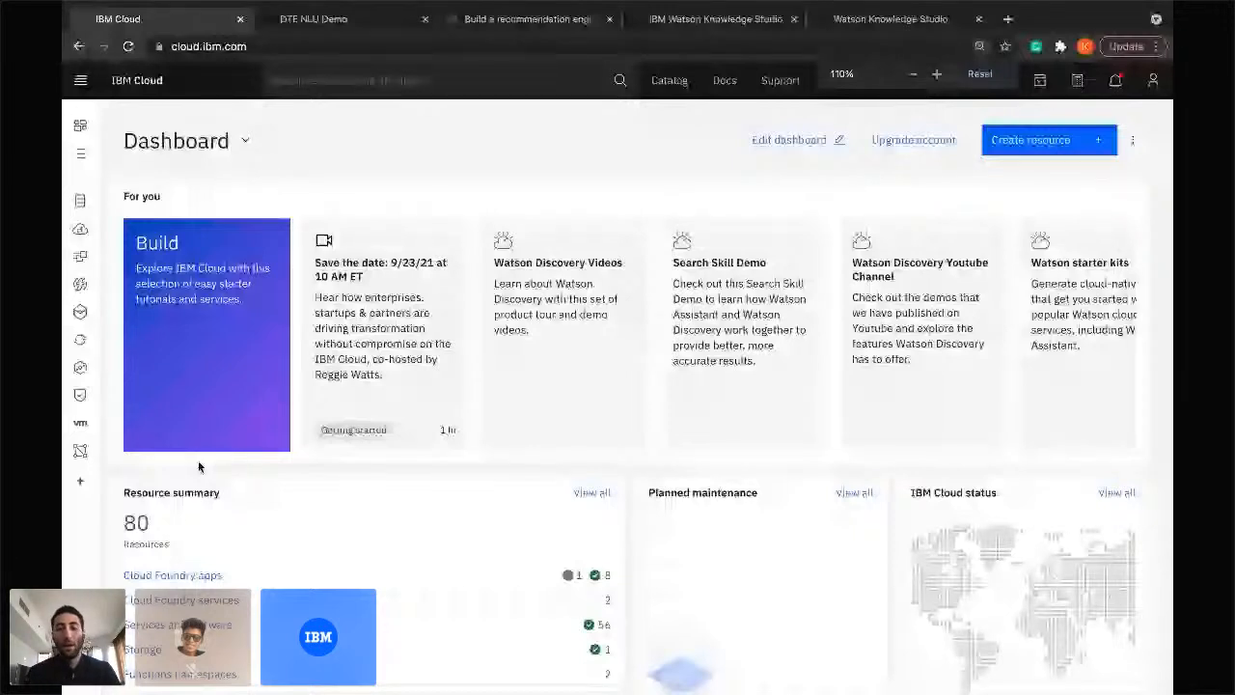
pyautogui.press('super+plus')
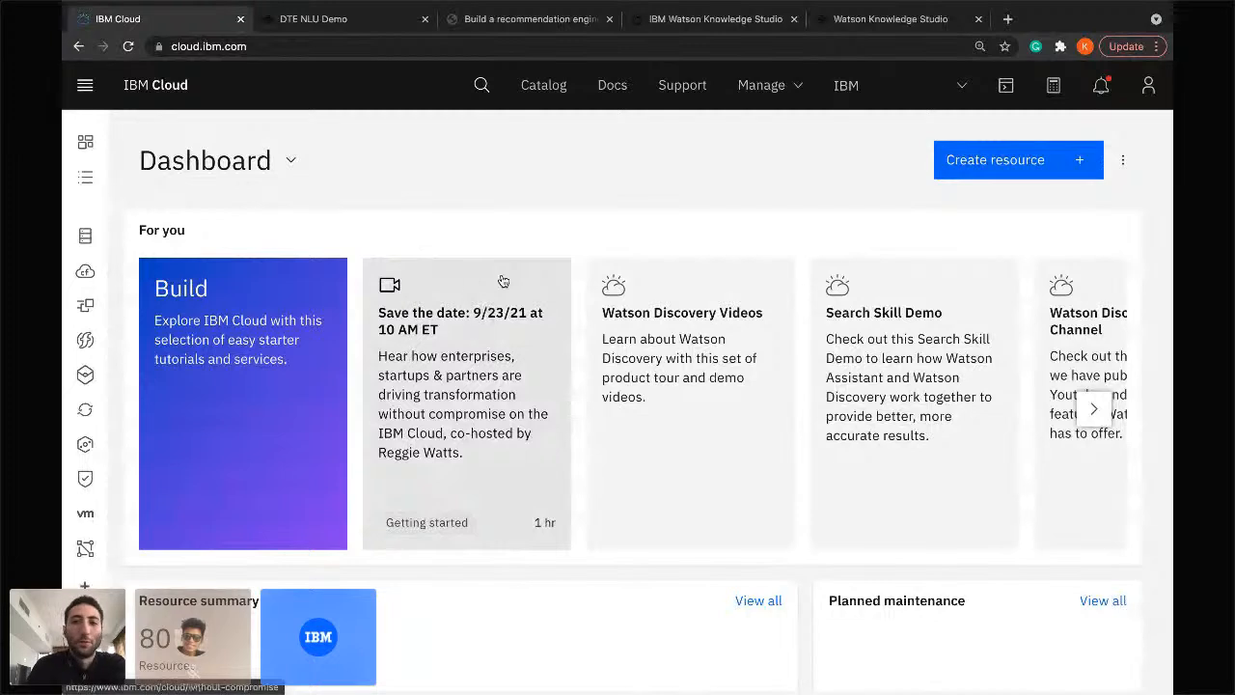
pyautogui.click(1026, 174)
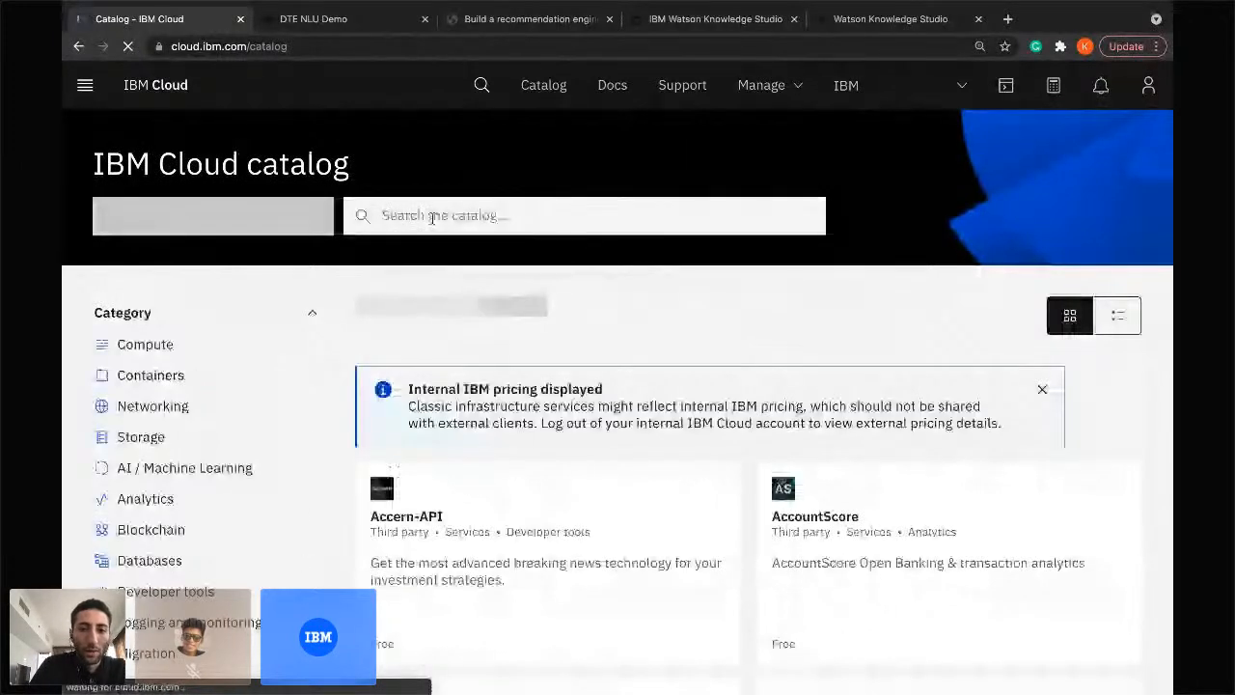
# Search the catalog for "Watson NLU" and open the Natural Language Understanding service.
pyautogui.click(432, 217)
pyautogui.write('Watson NLU')
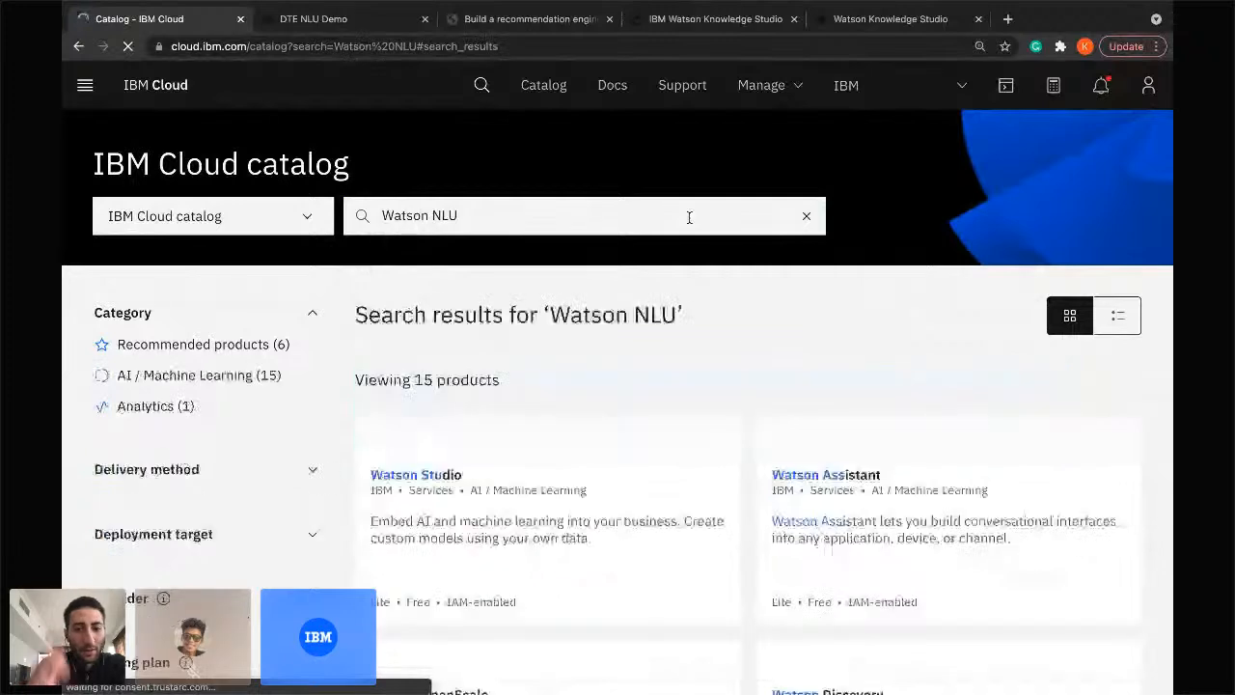
pyautogui.scroll(-2, 482, 620)
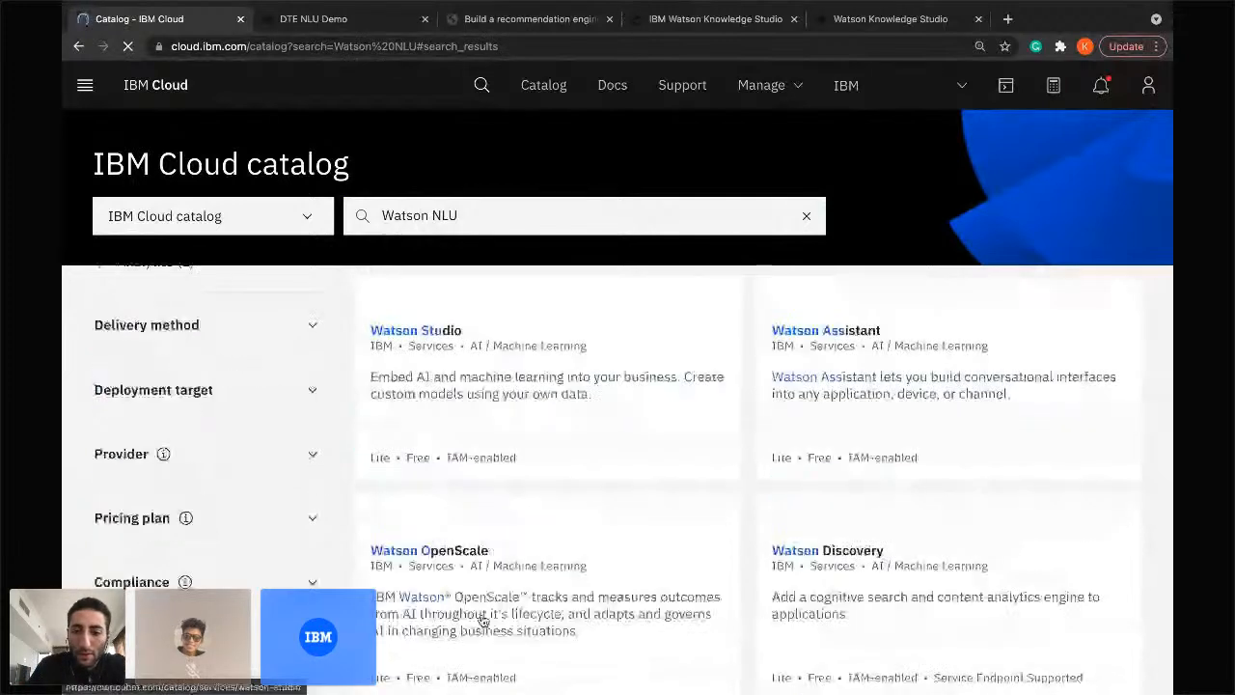
pyautogui.scroll(-5, 482, 621)
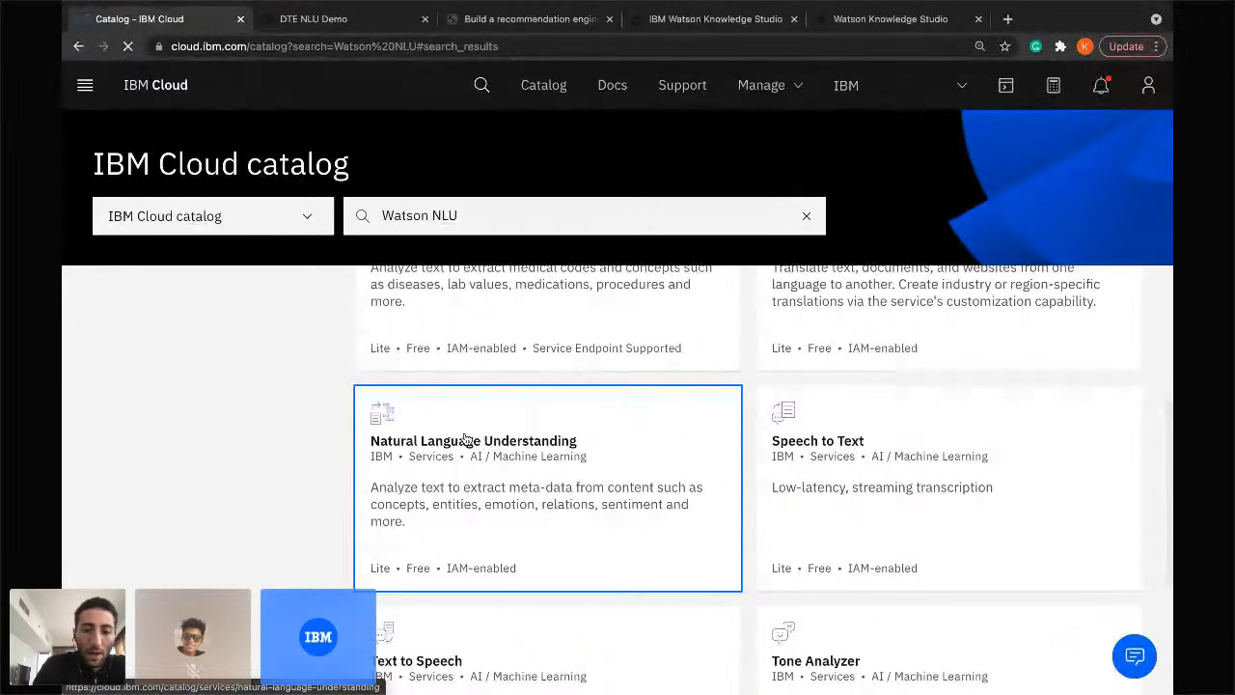
pyautogui.click(464, 439)
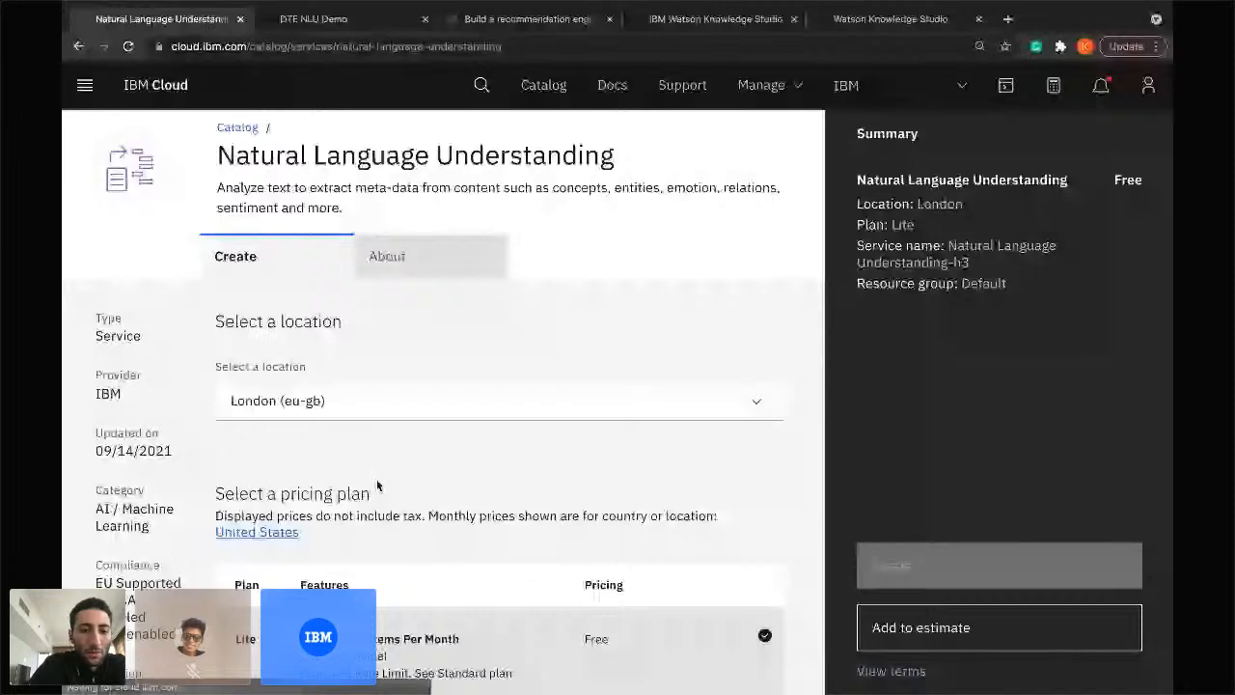
# Look through the location, pricing plans and resource configuration of the Natural Language Understanding service.
pyautogui.scroll(-1, 479, 407)
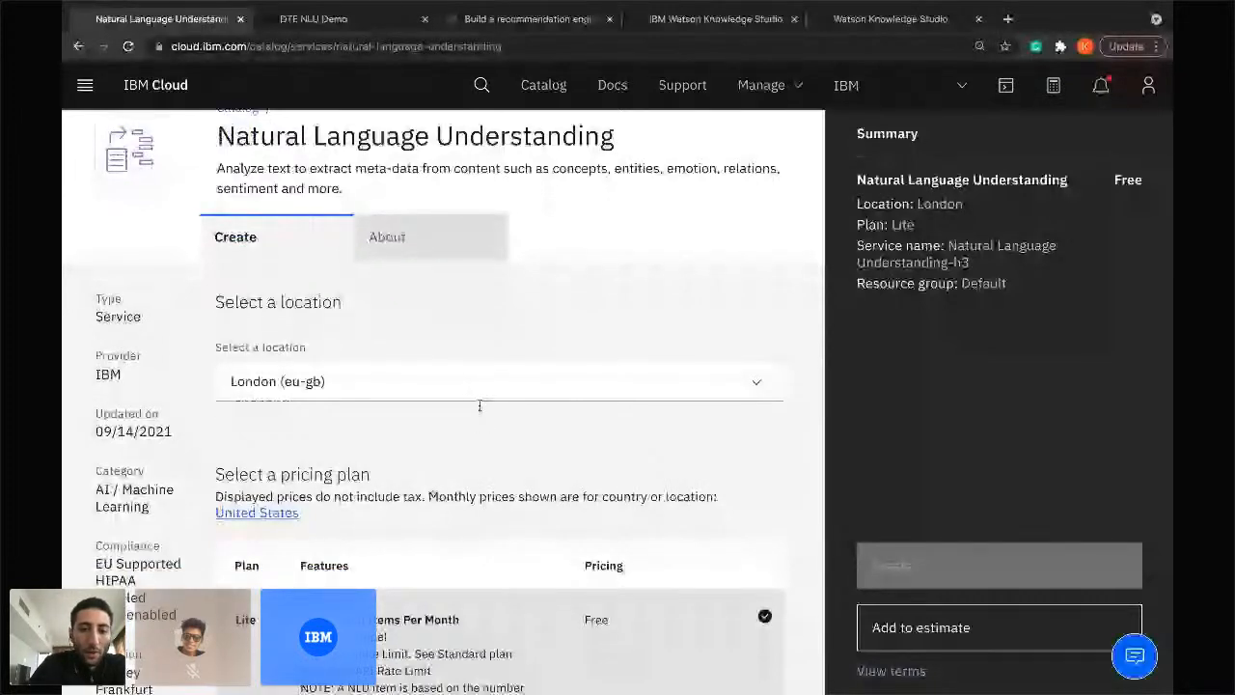
pyautogui.scroll(-3, 413, 514)
pyautogui.scroll(1, 413, 514)
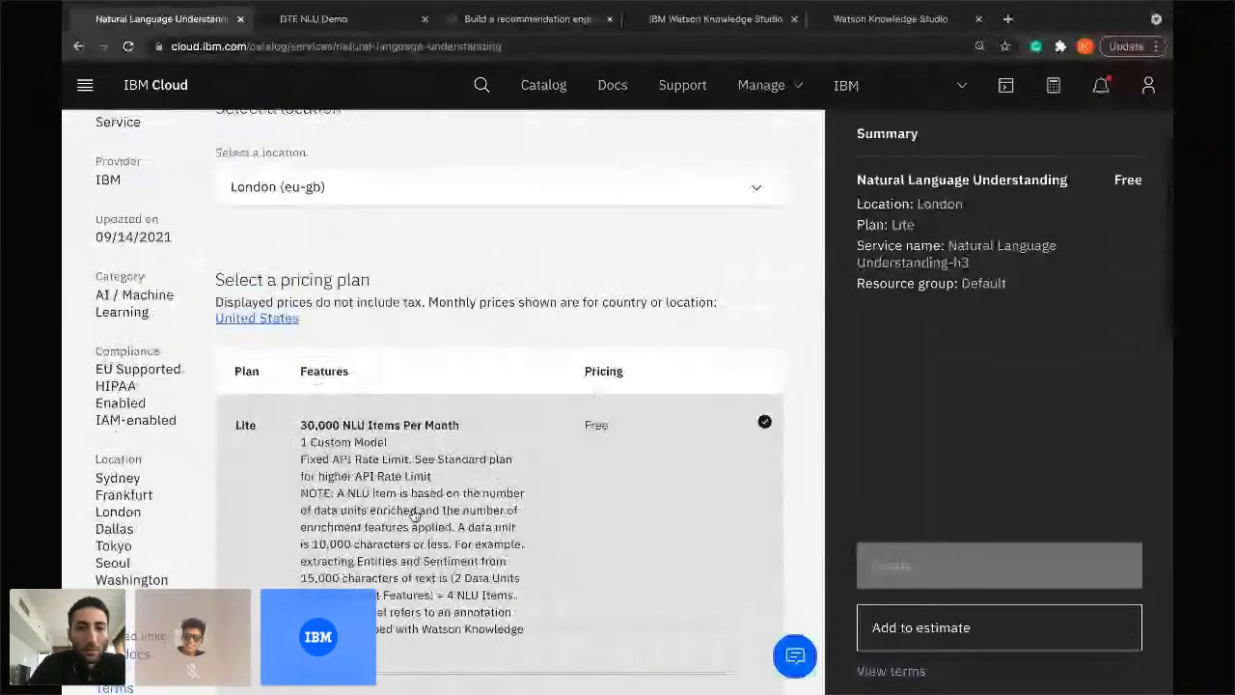
pyautogui.scroll(-2, 451, 434)
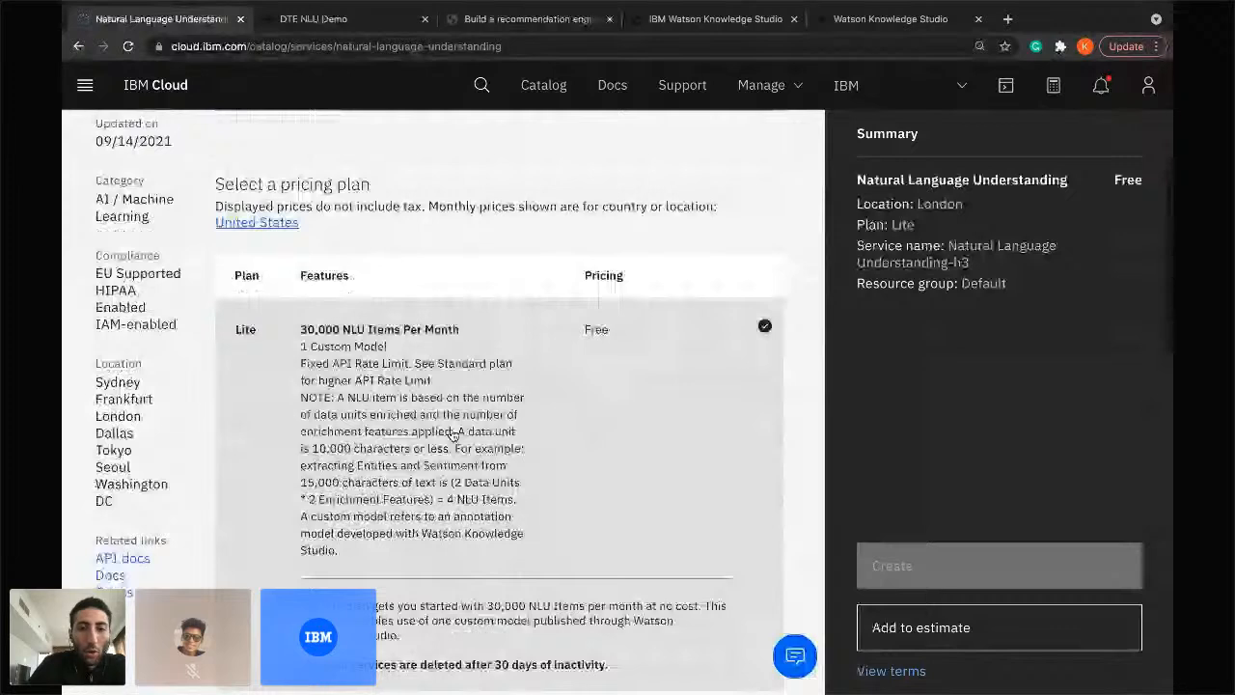
pyautogui.scroll(-5, 453, 435)
pyautogui.scroll(1, 485, 366)
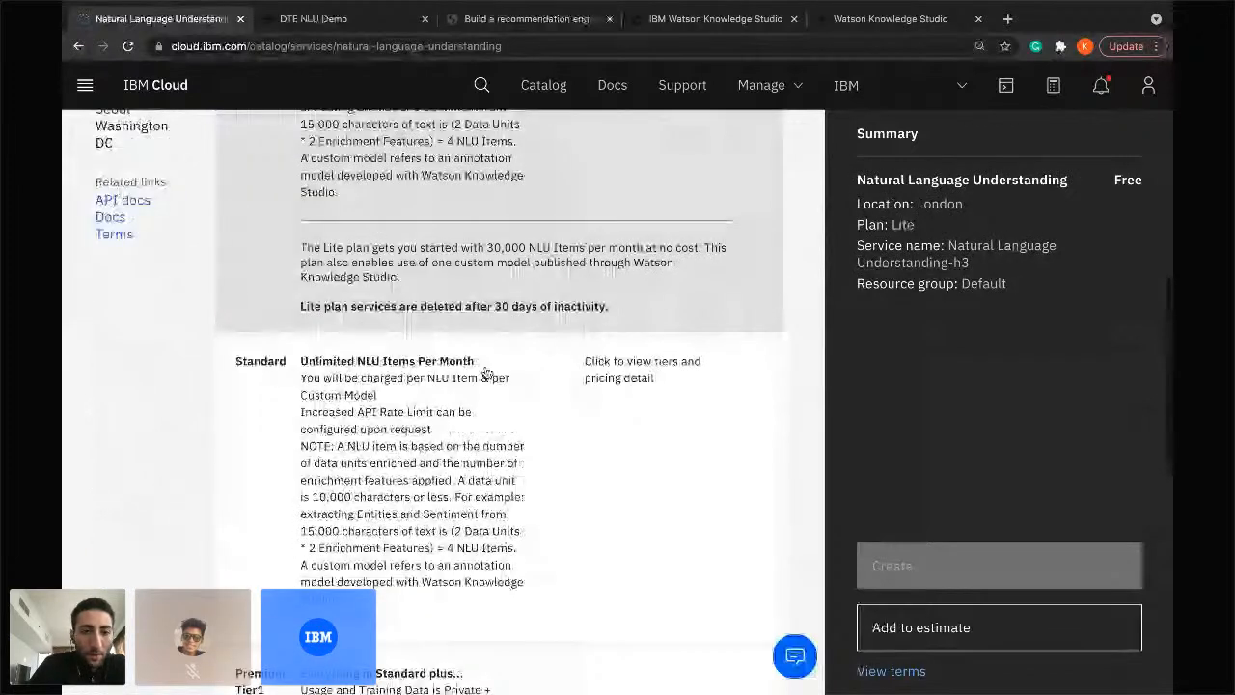
pyautogui.scroll(-10, 487, 373)
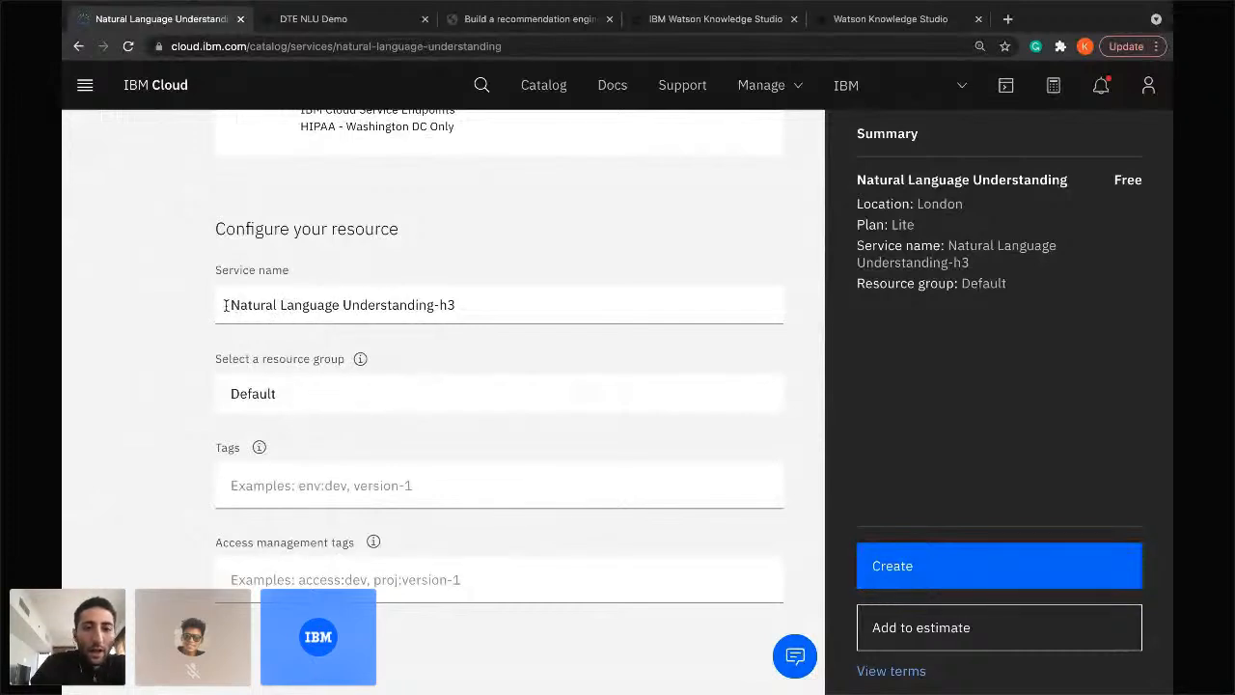
# Check the suggested service name, then create the Natural Language Understanding service in London on the Lite plan.
pyautogui.moveTo(224, 305); pyautogui.dragTo(434, 305)
pyautogui.moveTo(363, 318); pyautogui.dragTo(372, 344)
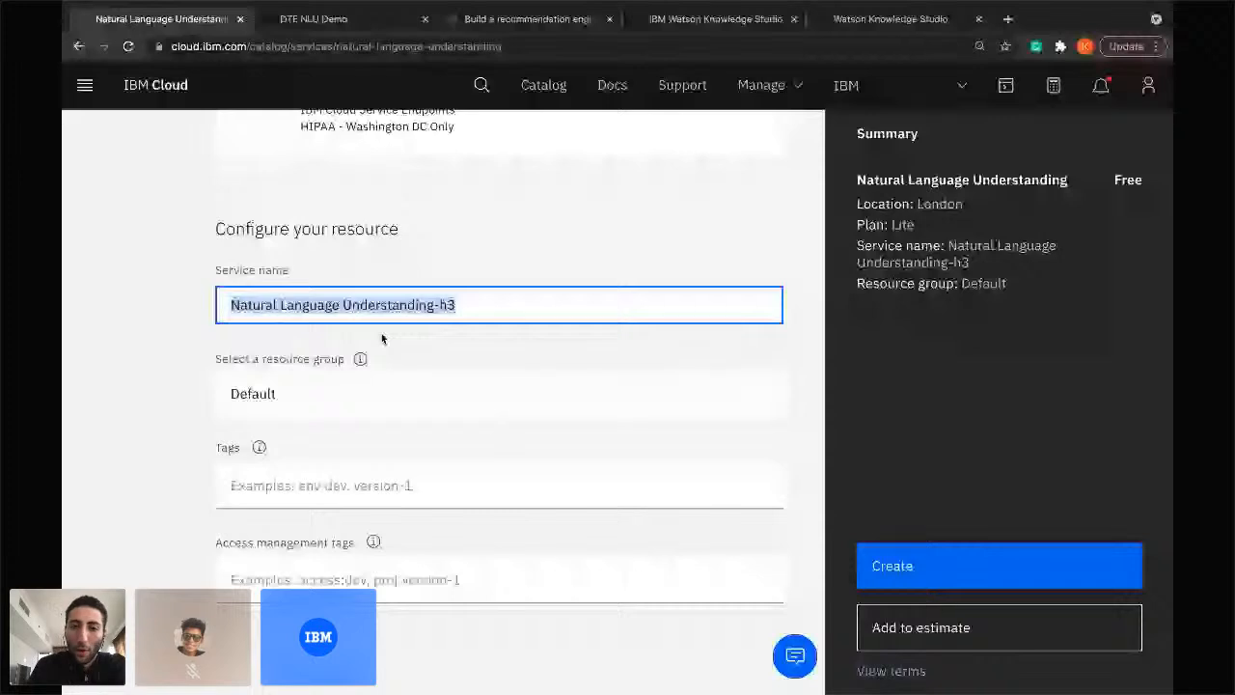
pyautogui.scroll(1, 381, 337)
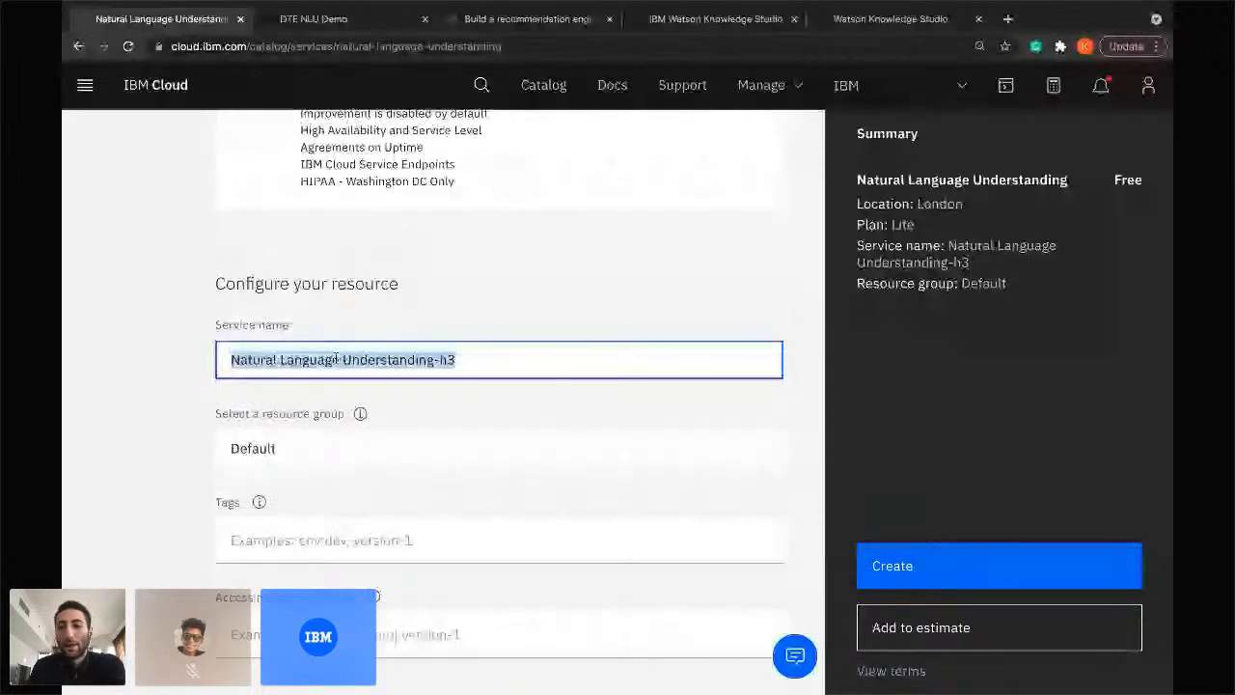
pyautogui.scroll(1, 420, 385)
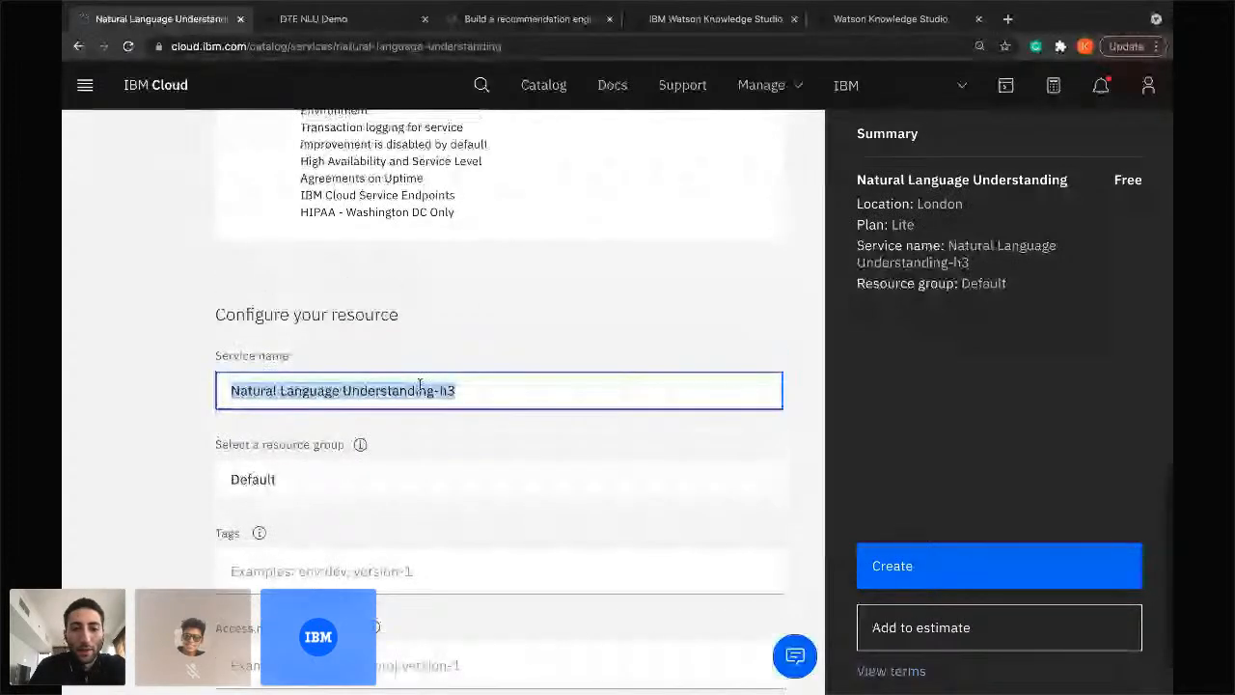
pyautogui.scroll(-1, 419, 385)
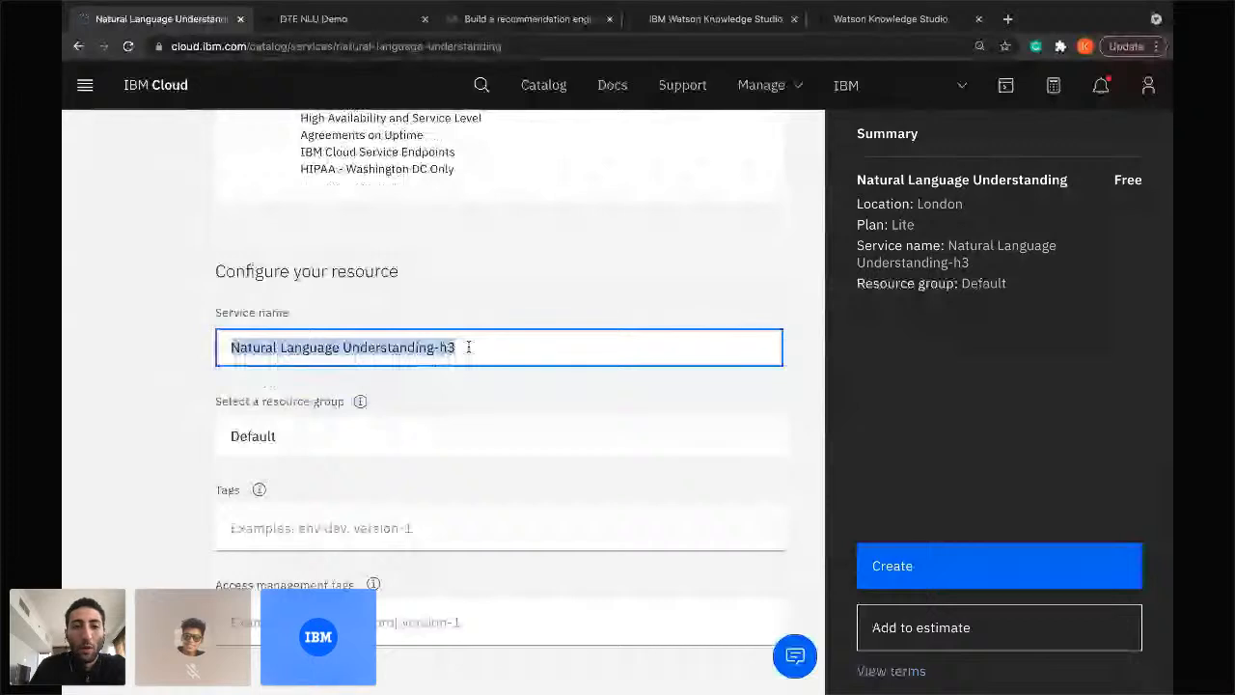
pyautogui.scroll(2, 425, 347)
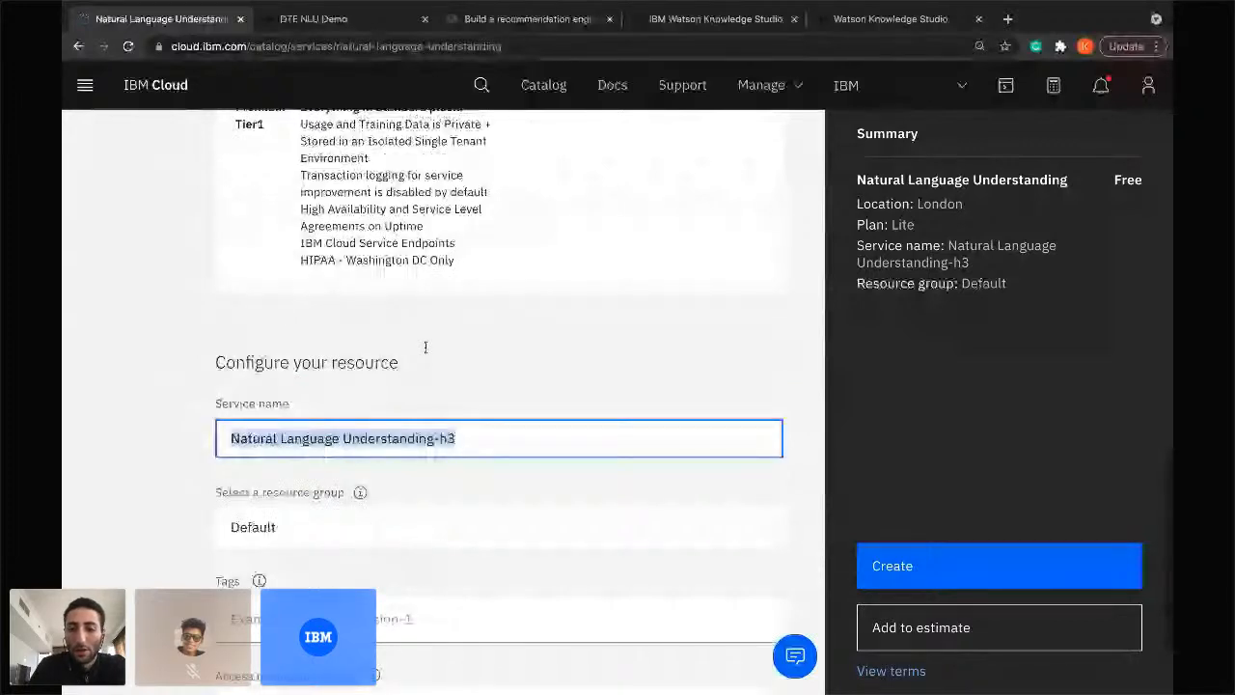
pyautogui.scroll(15, 425, 348)
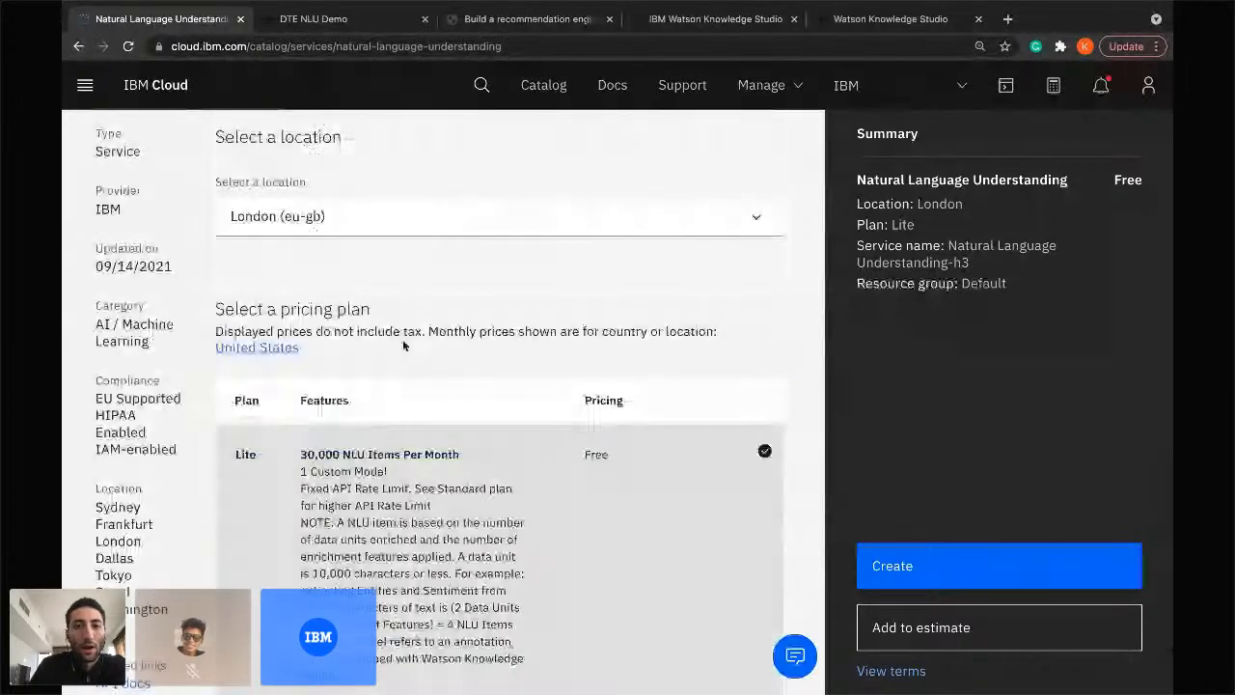
pyautogui.click(916, 567)
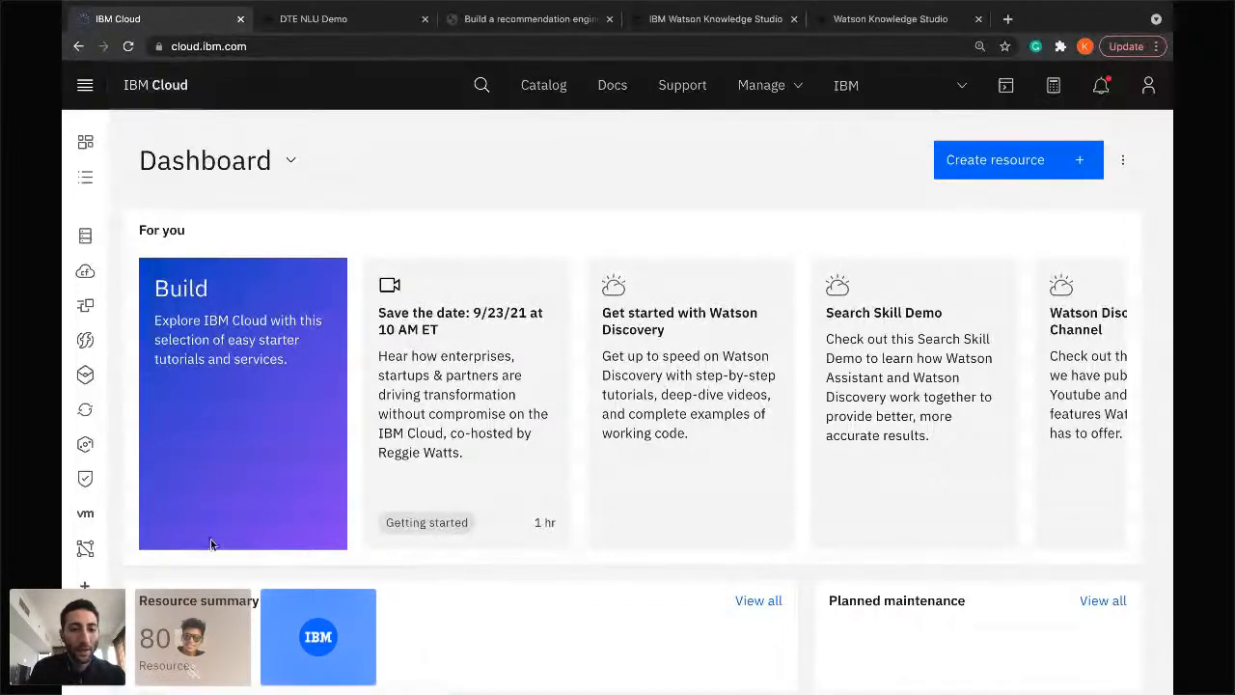
# Open the Services and software resources from the dashboard's resource summary.
pyautogui.scroll(-2, 212, 544)
pyautogui.scroll(-3, 212, 545)
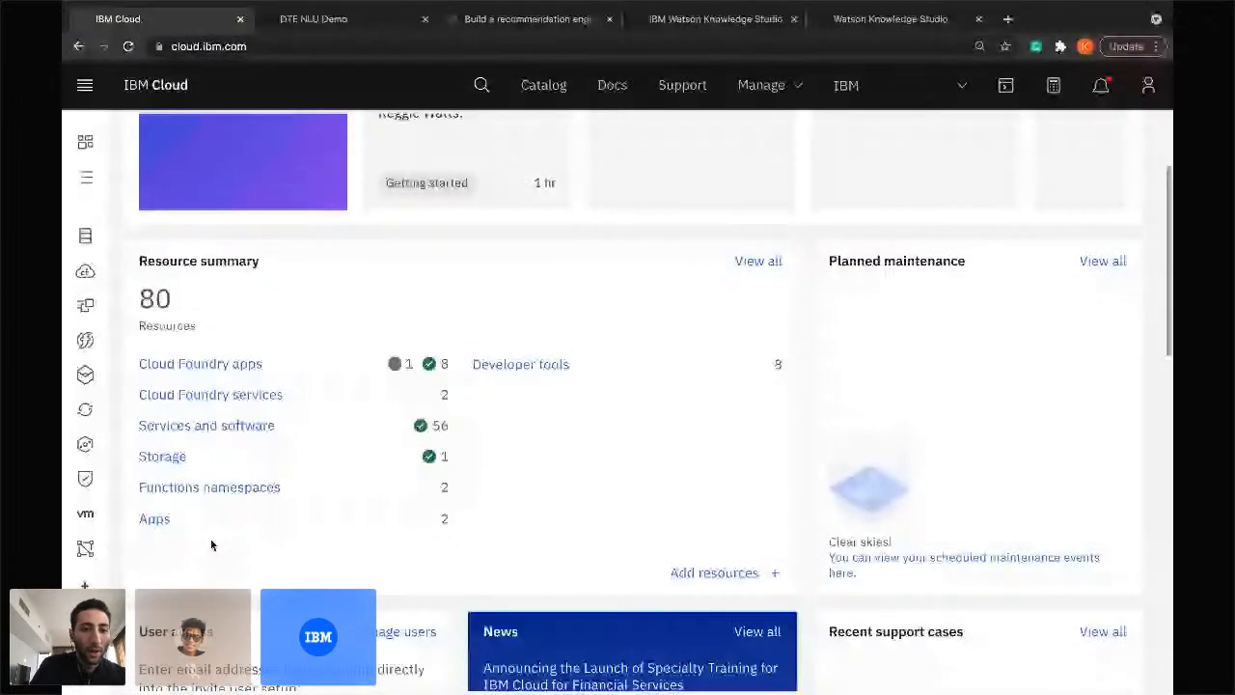
pyautogui.scroll(-2, 211, 544)
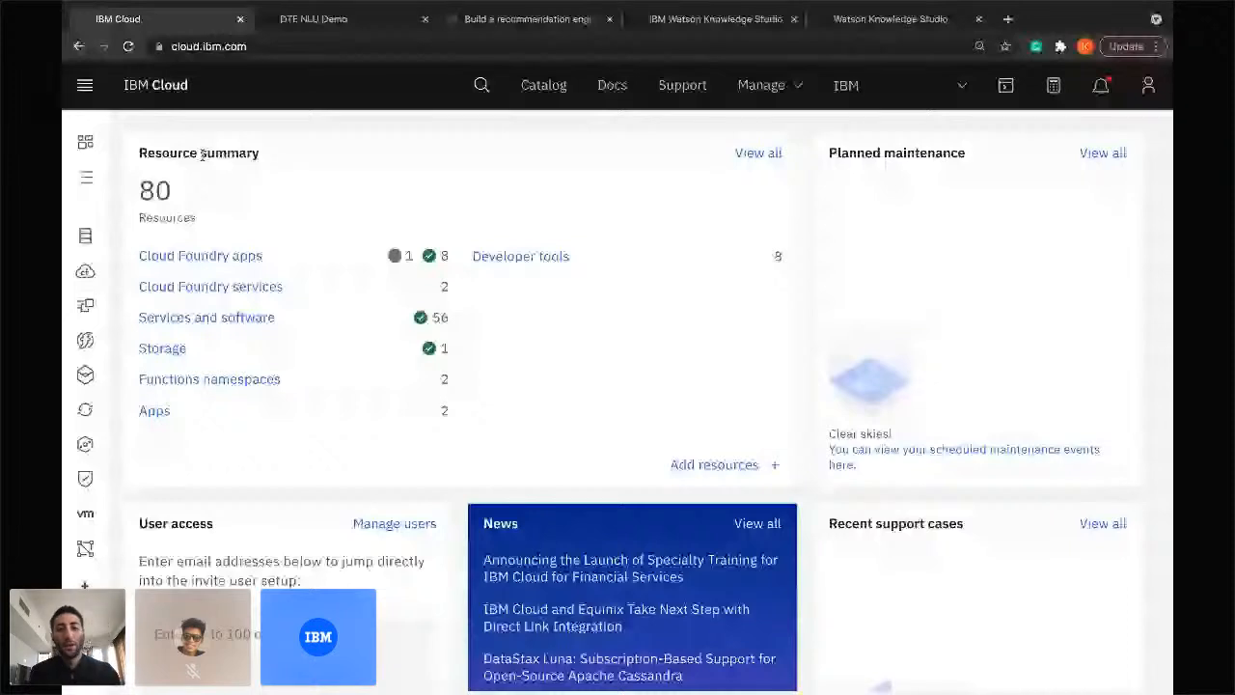
pyautogui.scroll(4, 212, 548)
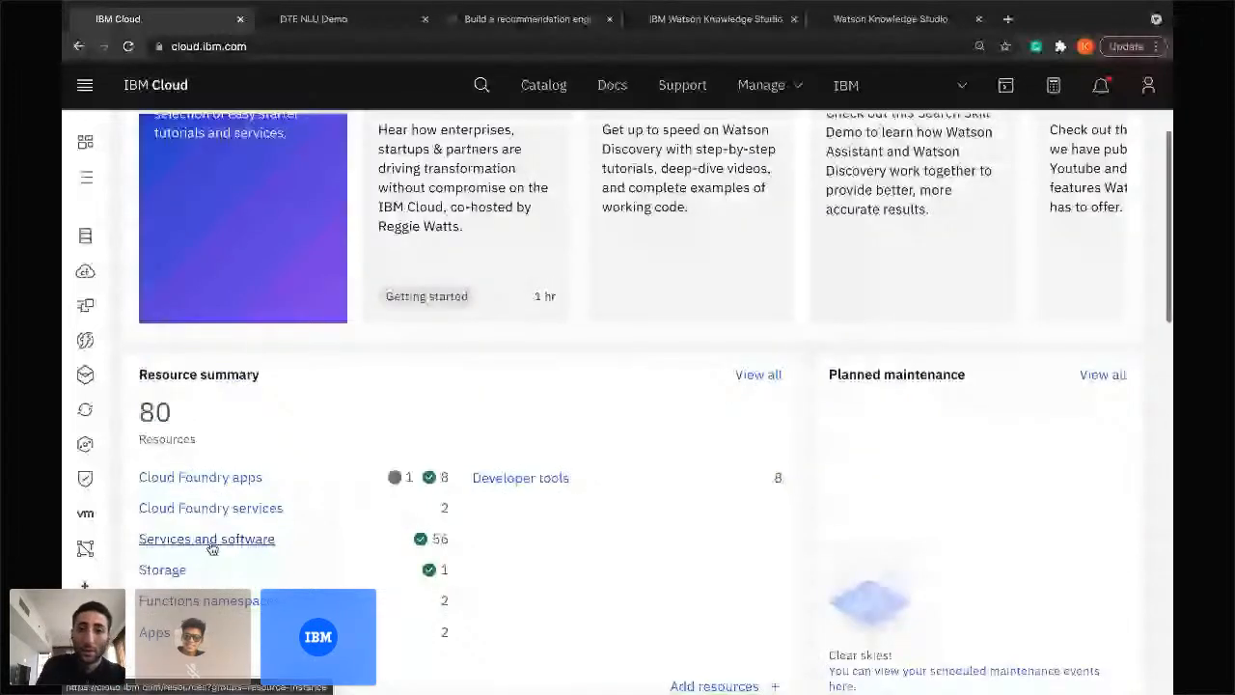
pyautogui.click(212, 542)
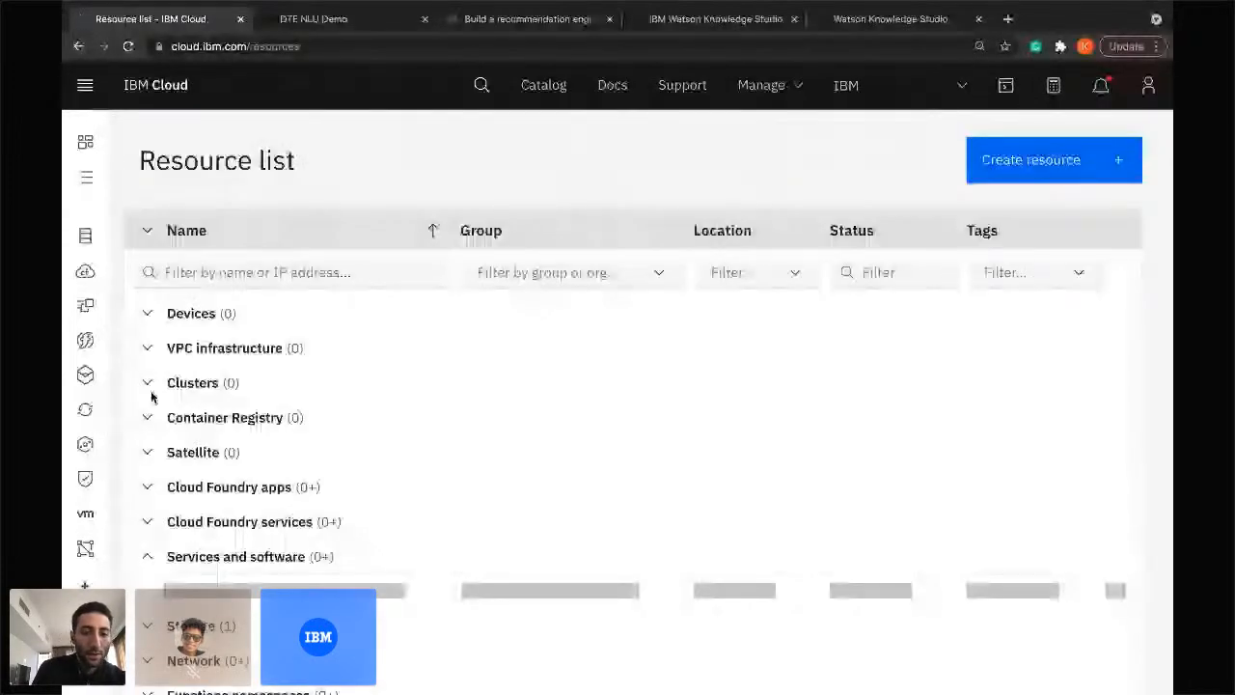
# Look through the Services and software resource list for the Natural Language Understanding instances.
pyautogui.scroll(-1, 206, 486)
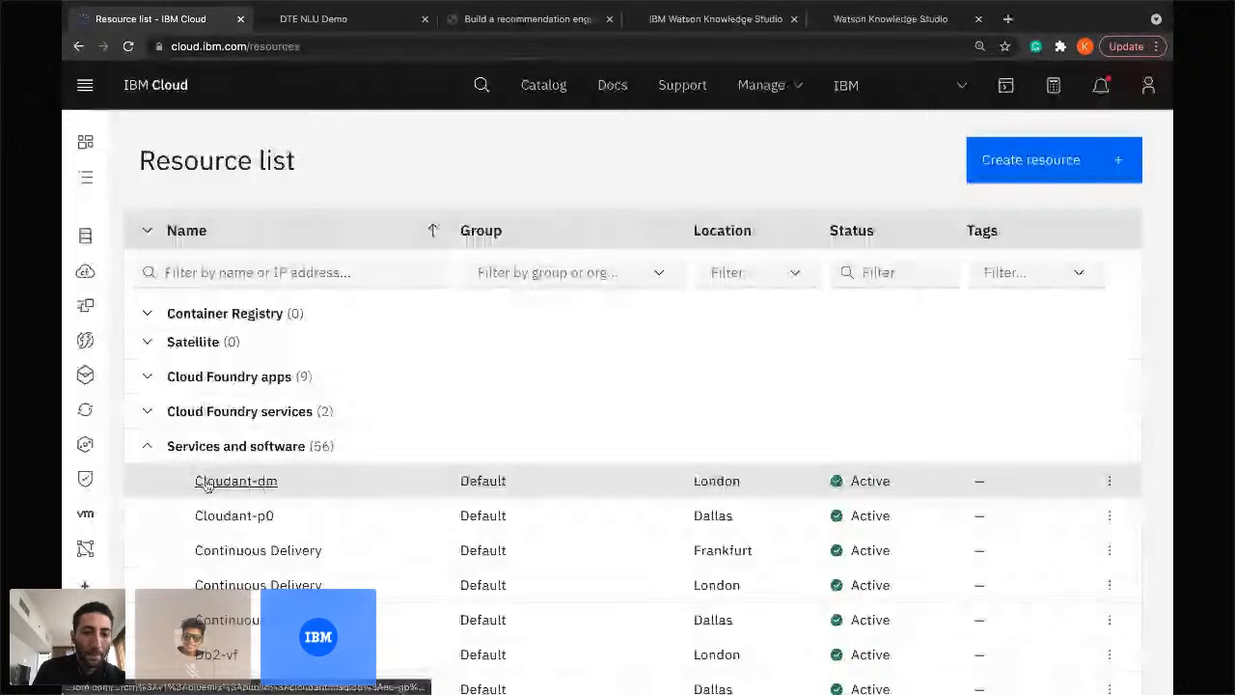
pyautogui.scroll(-5, 207, 485)
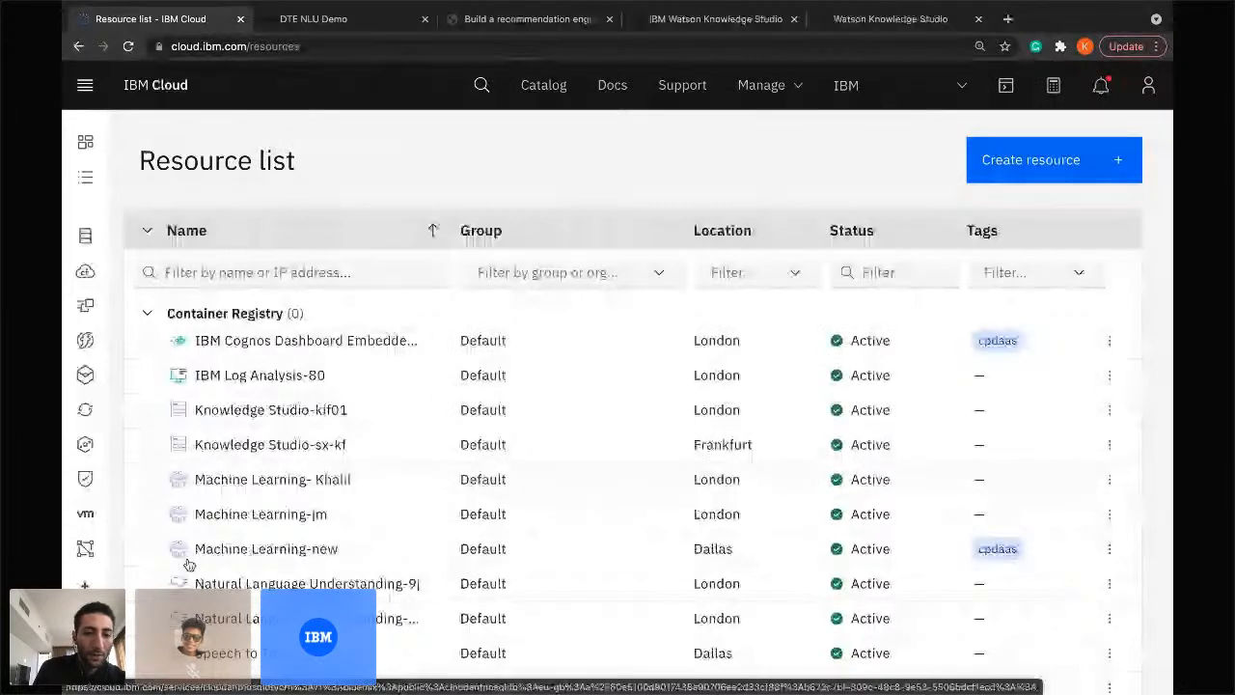
pyautogui.scroll(-10, 189, 564)
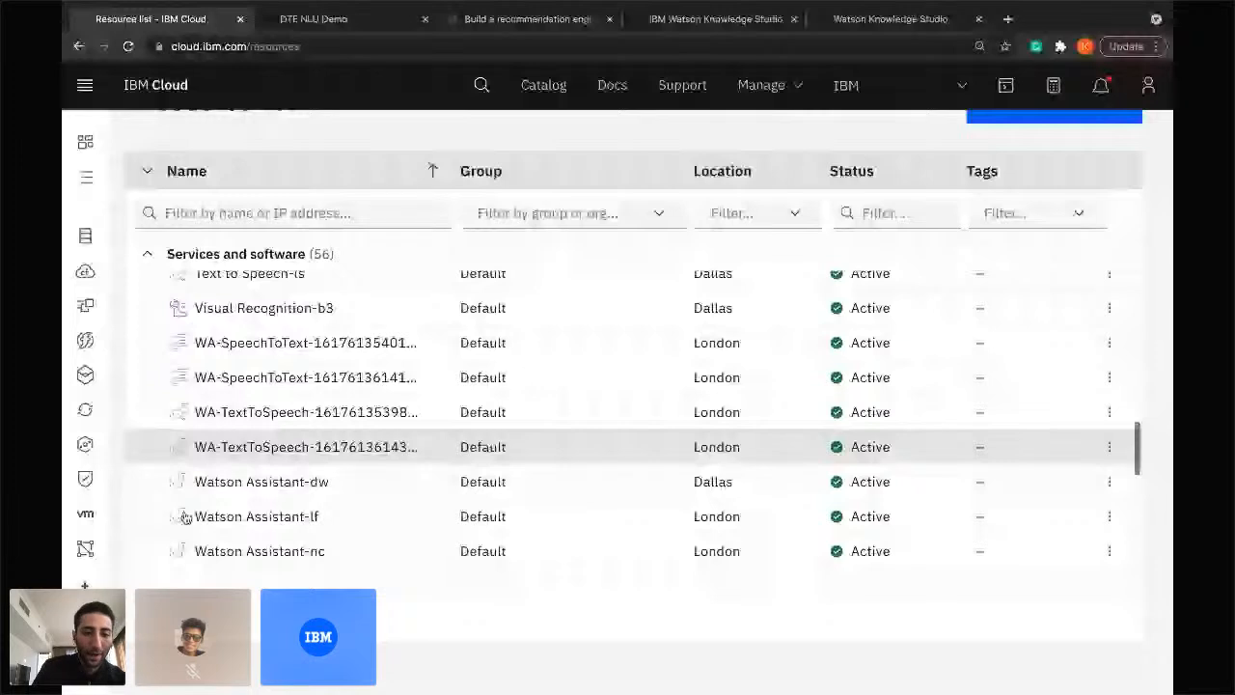
pyautogui.scroll(-3, 187, 517)
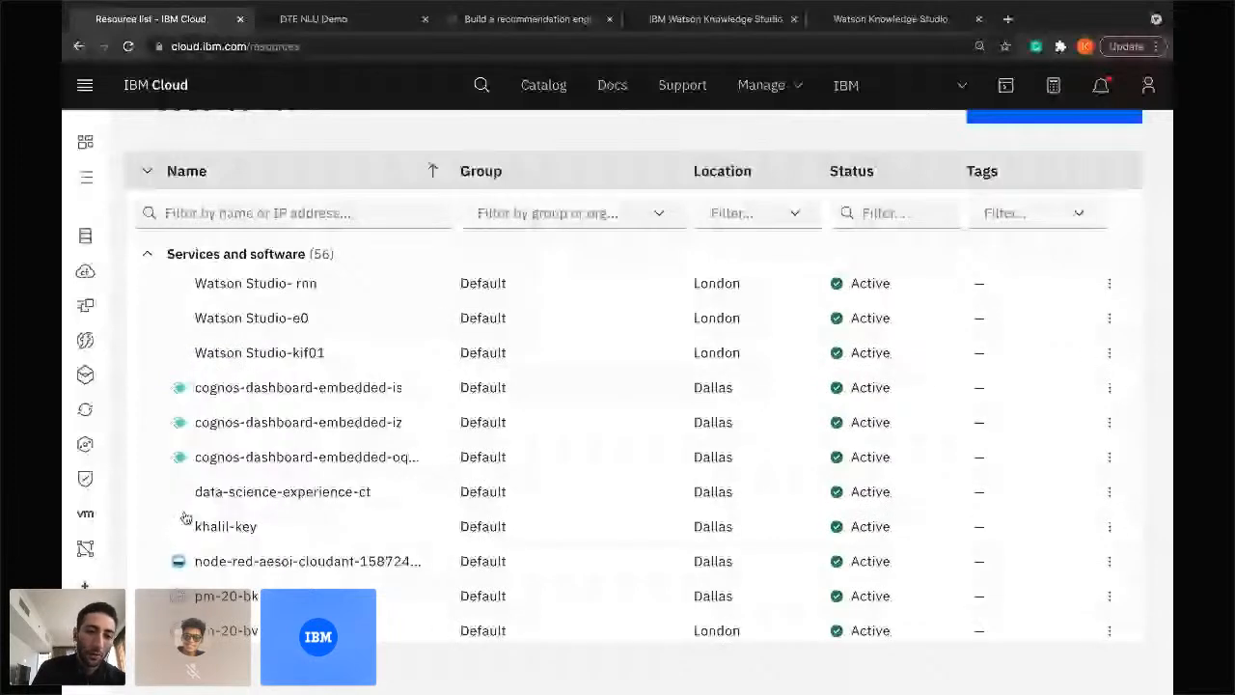
pyautogui.scroll(-15, 247, 516)
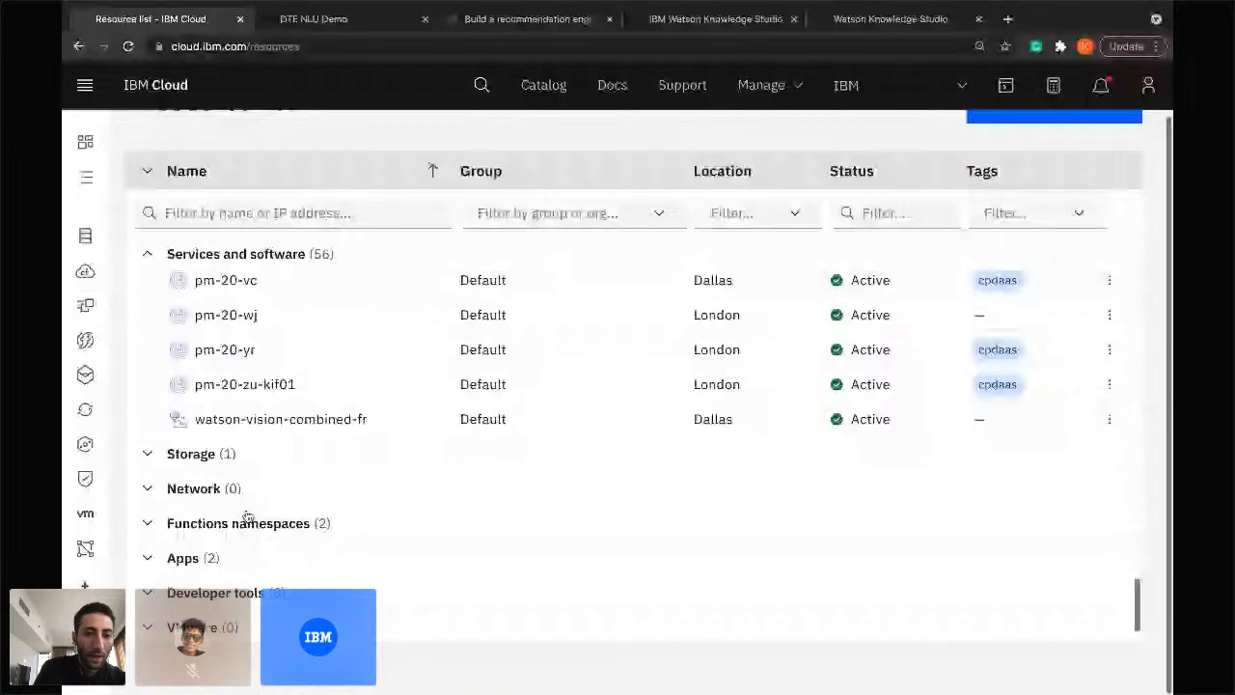
pyautogui.scroll(5, 247, 516)
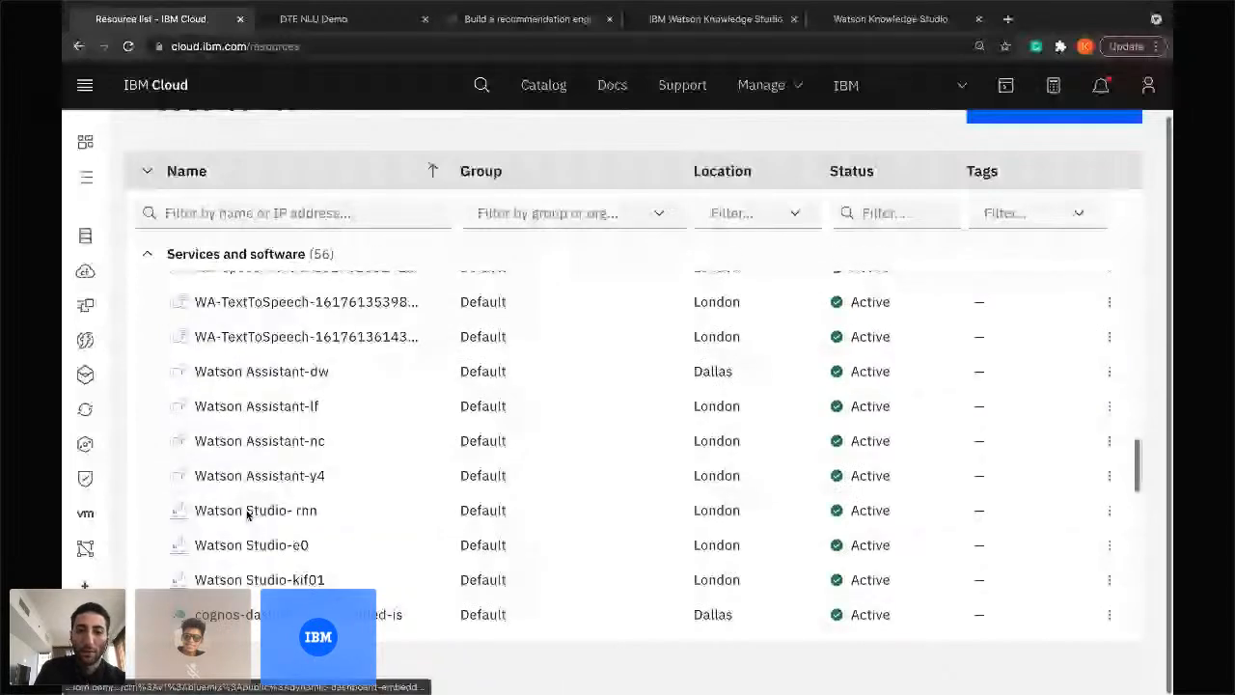
pyautogui.scroll(3, 290, 478)
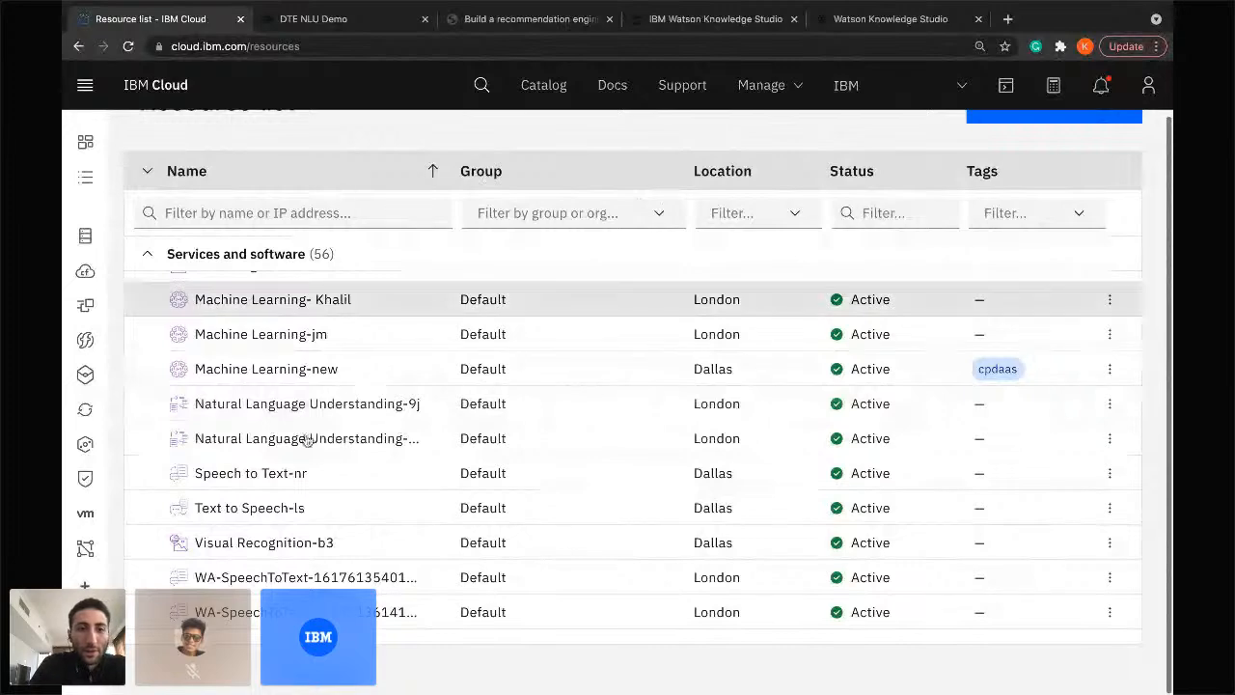
# View the recommendation engine tutorial page and return to the Natural Language Understanding text analysis demo.
pyautogui.click(338, 29)
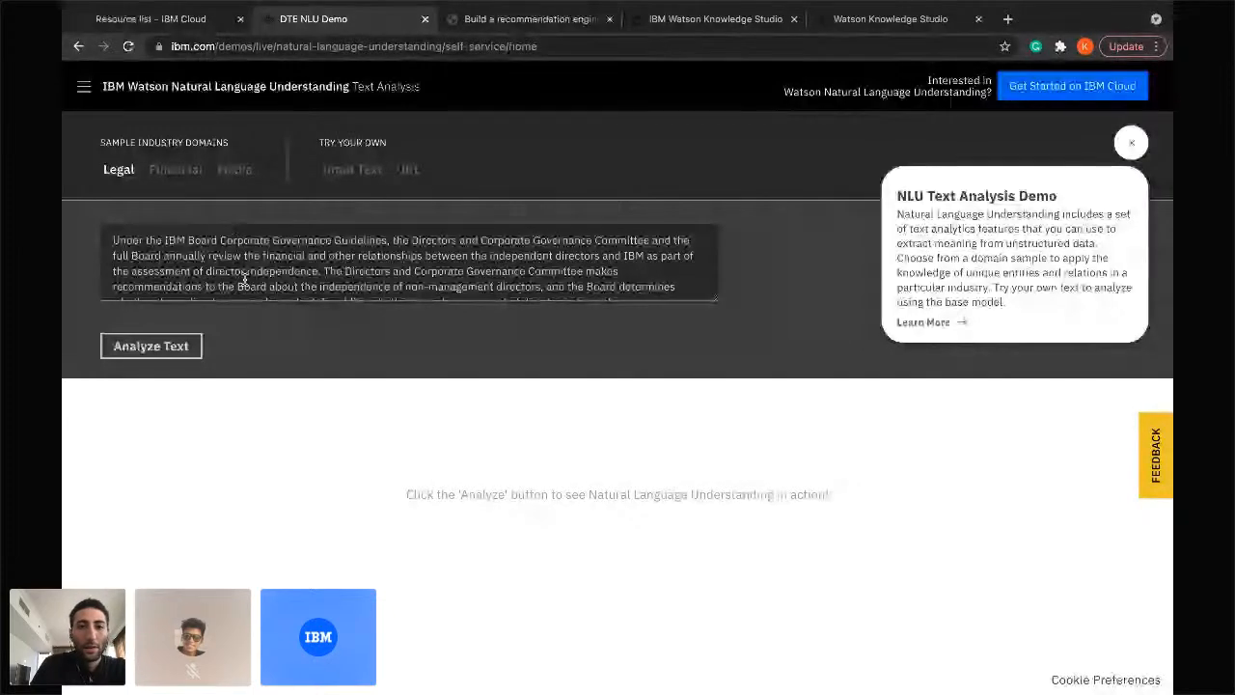
pyautogui.click(518, 21)
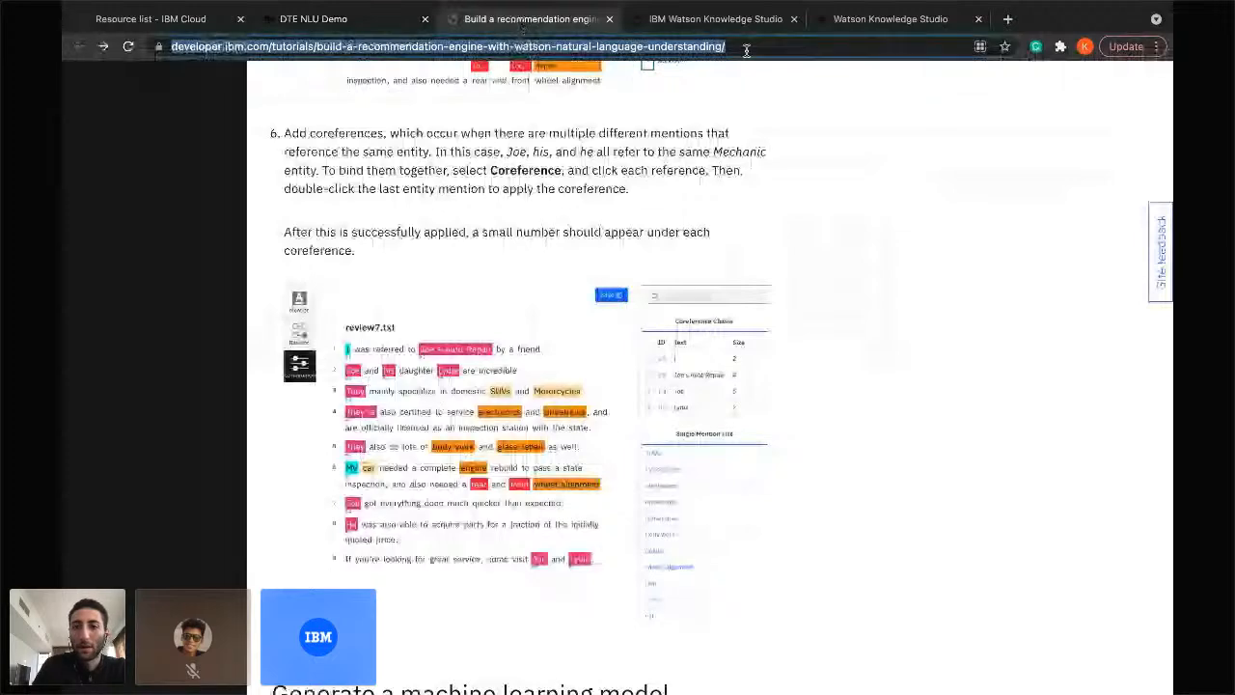
pyautogui.click(312, 24)
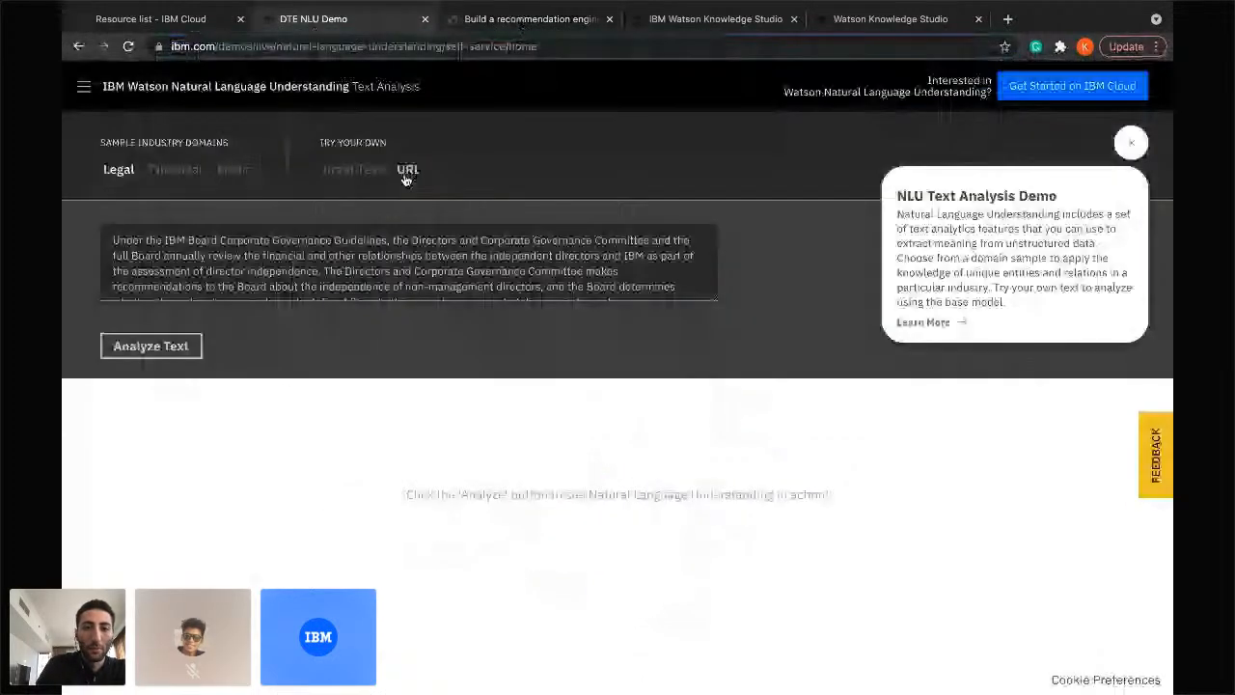
# Switch to the browser window showing the workshop's GitHub README.
pyautogui.hotkey('ctrl', 'Left')
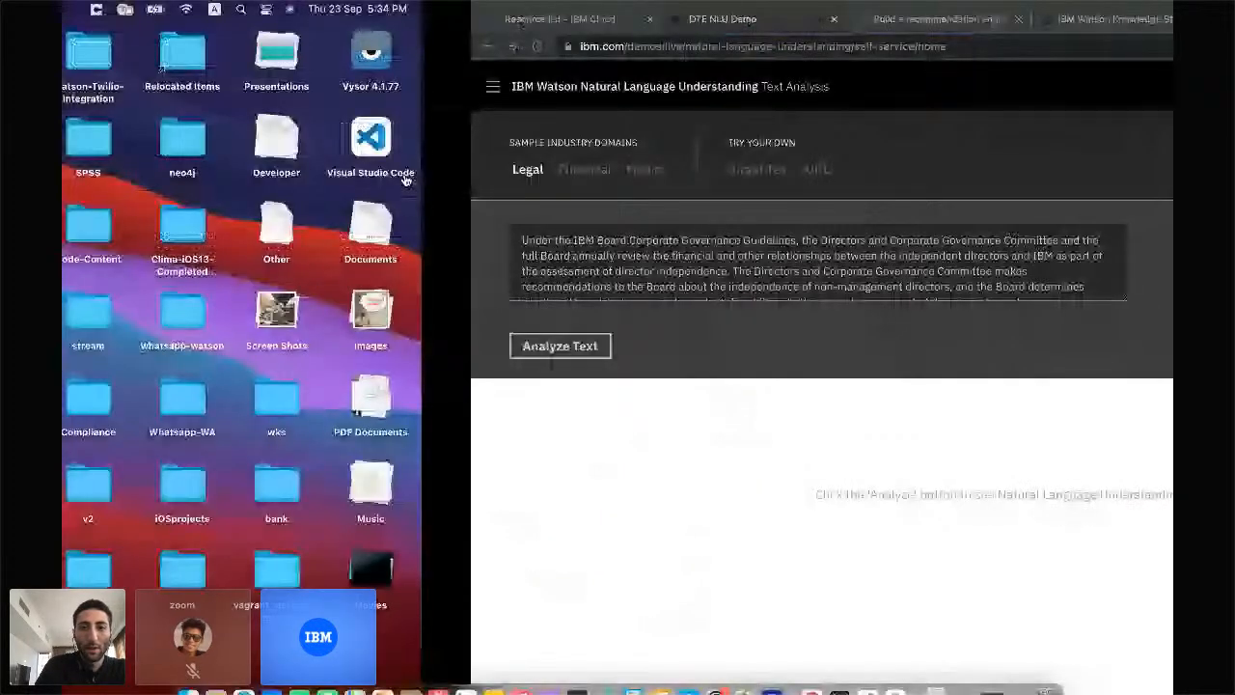
pyautogui.hotkey('ctrl', 'Left')
pyautogui.hotkey('ctrl', 'Up')
pyautogui.moveTo(909, 35); pyautogui.dragTo(765, 38)
pyautogui.click(762, 41)
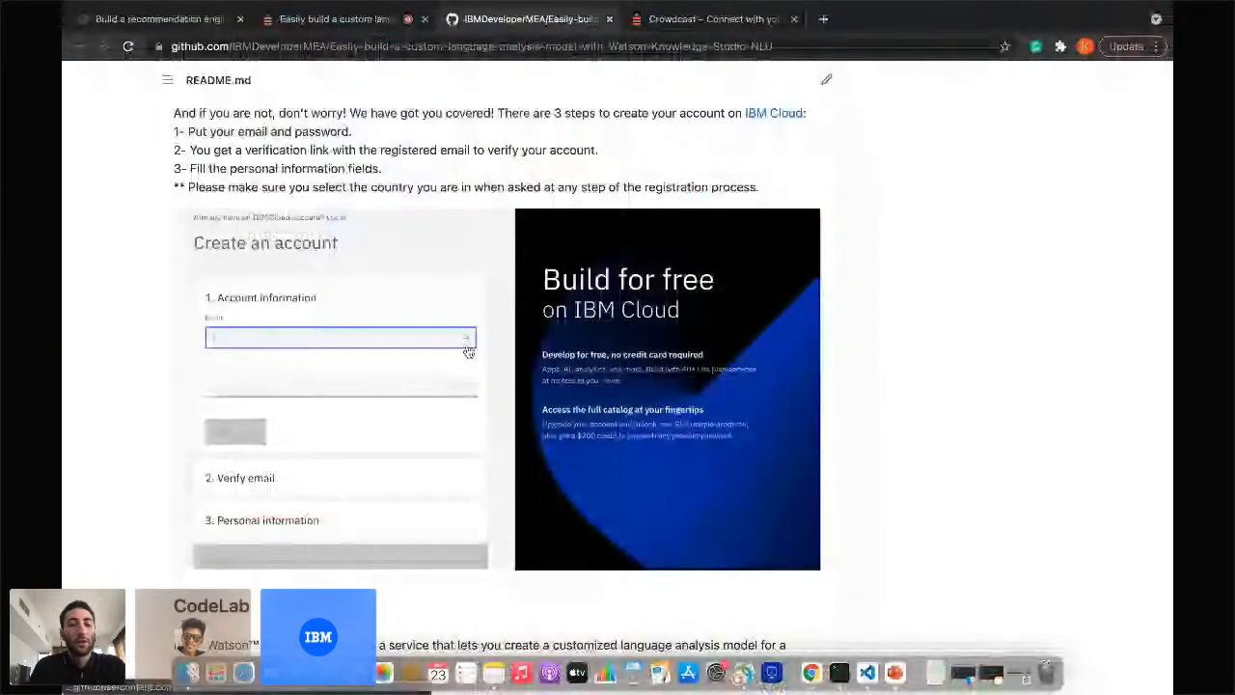
# Look through the workshop README down to its Workshop Resources and References sections.
pyautogui.scroll(-5, 432, 409)
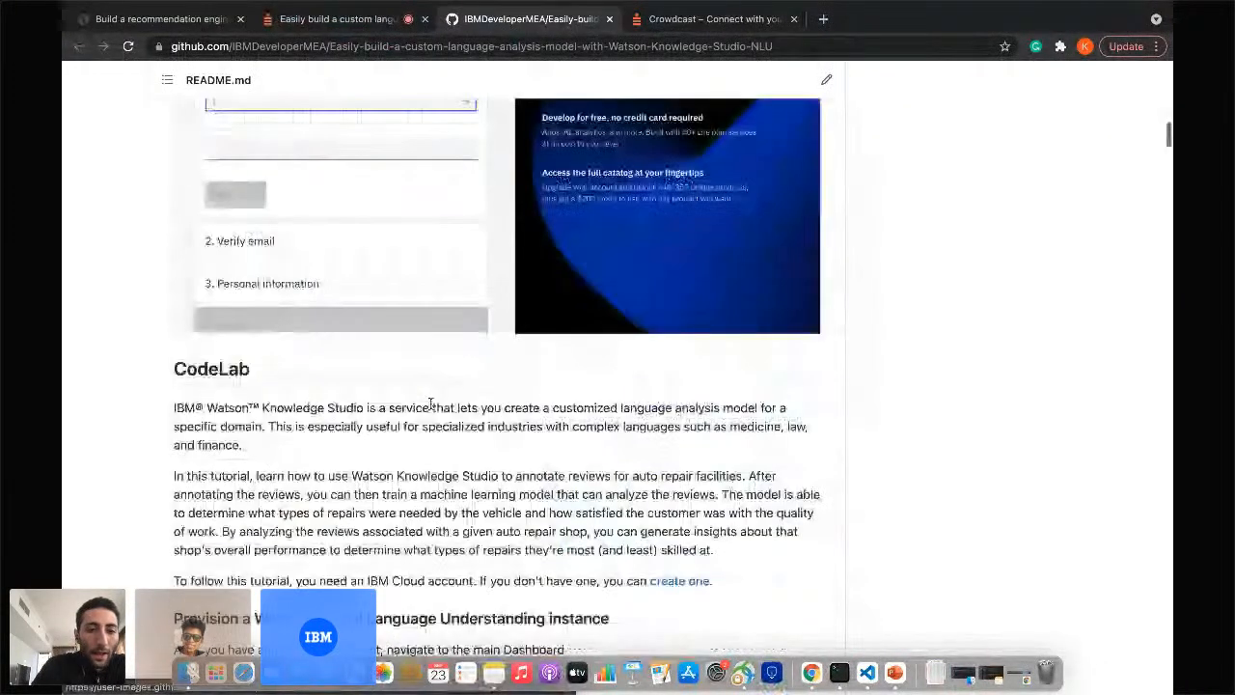
pyautogui.scroll(-10, 432, 405)
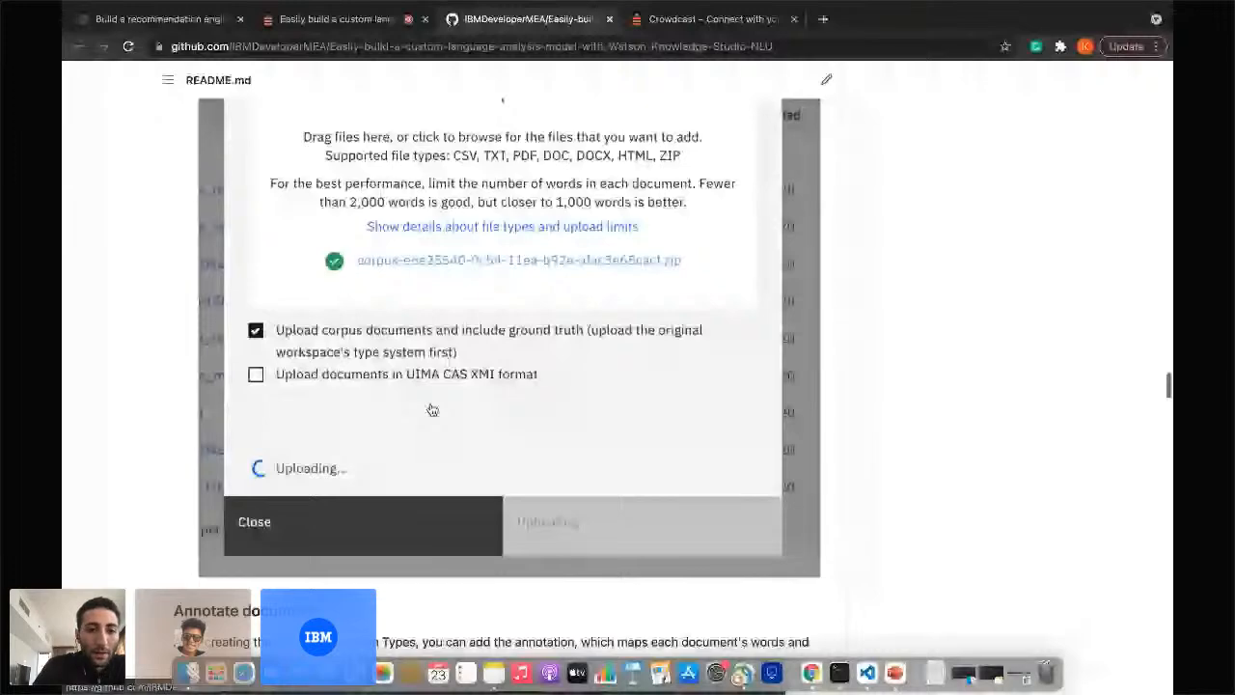
pyautogui.scroll(-20, 432, 410)
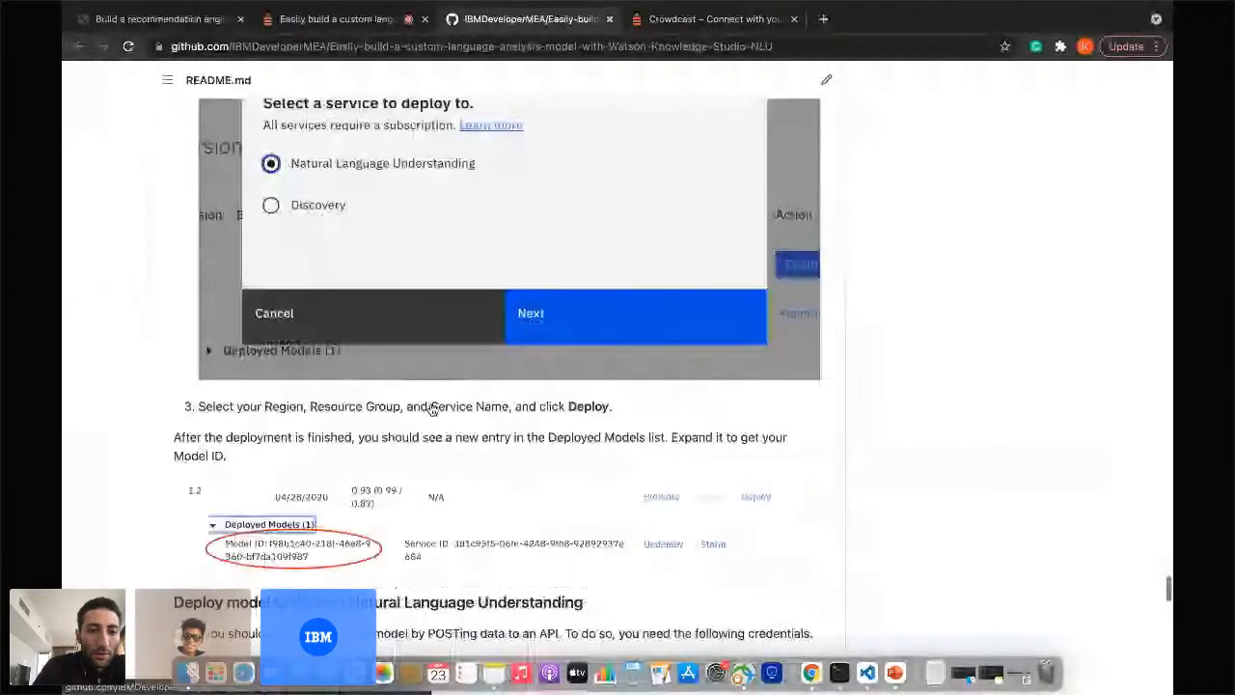
pyautogui.scroll(-12, 432, 410)
pyautogui.scroll(-15, 431, 409)
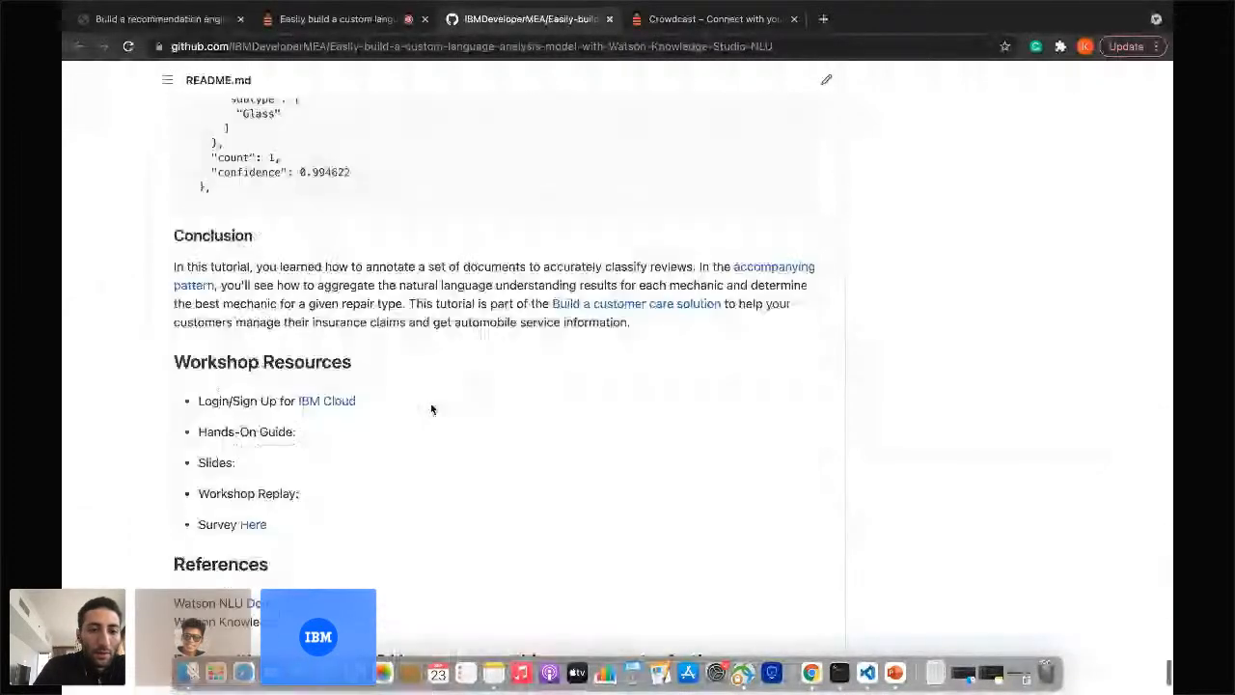
pyautogui.scroll(-3, 431, 409)
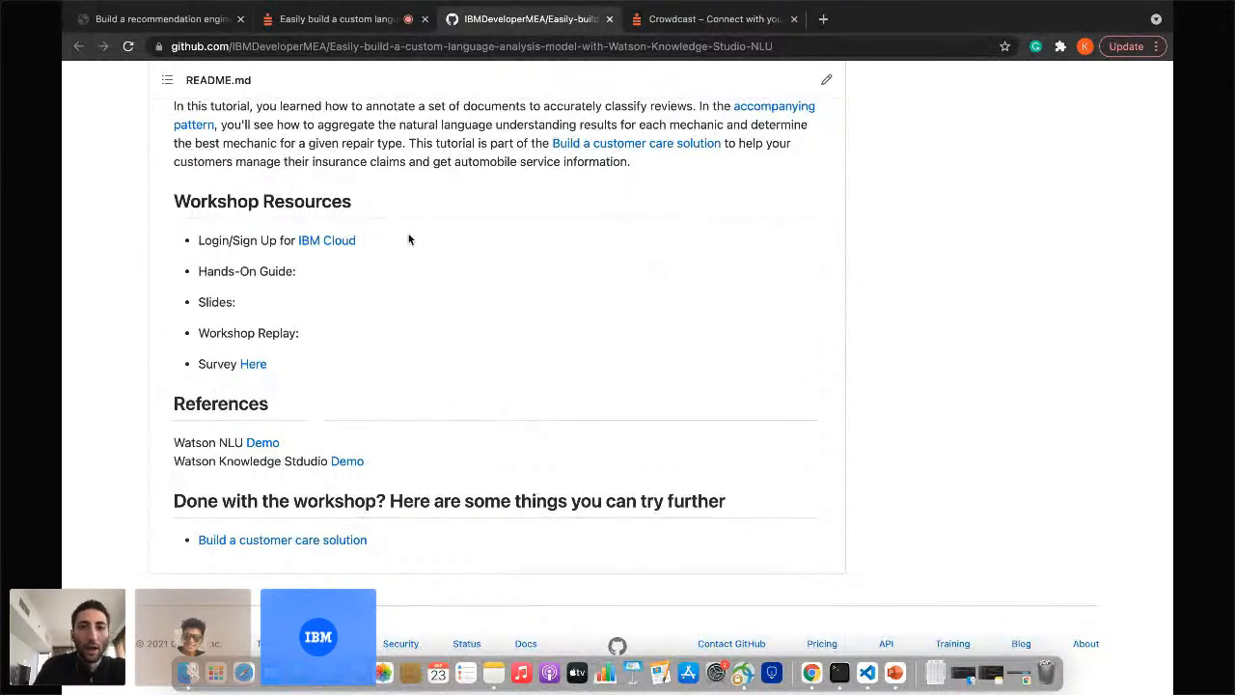
# Return to the Natural Language Understanding demo and analyze the Legal sample text to view its extracted entities.
pyautogui.hotkey('ctrl', 'Right')
pyautogui.hotkey('ctrl', 'Left')
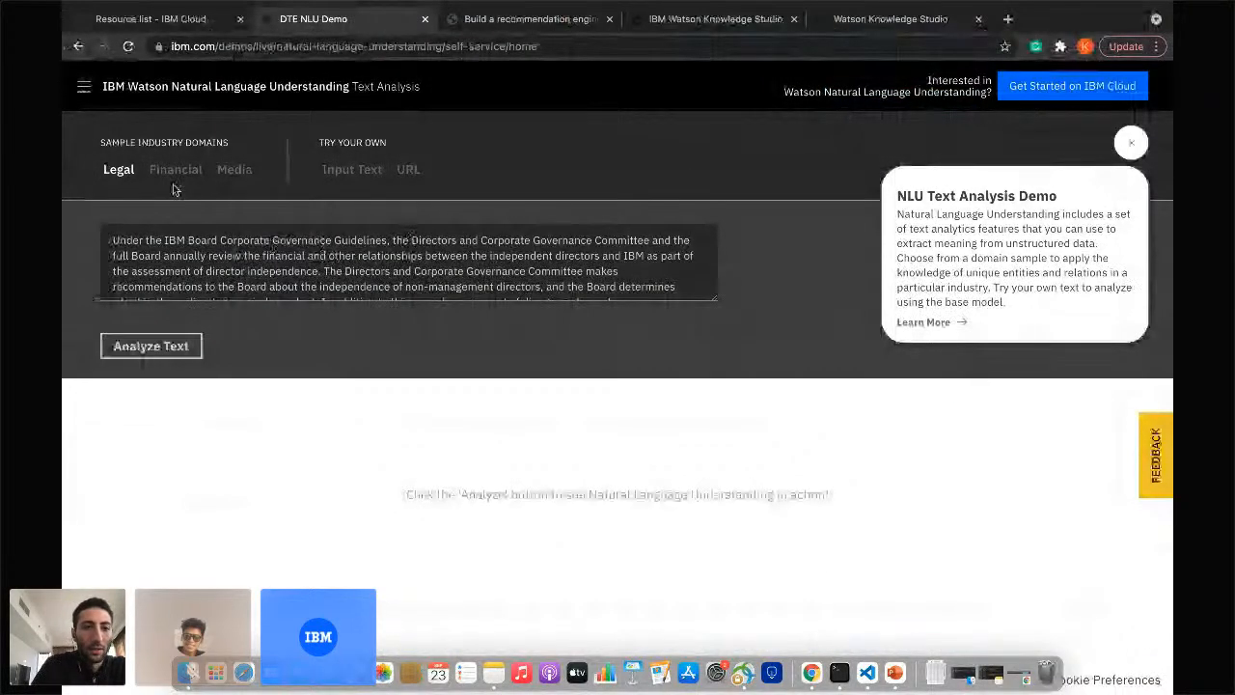
pyautogui.moveTo(112, 240); pyautogui.dragTo(288, 353)
pyautogui.click(151, 345)
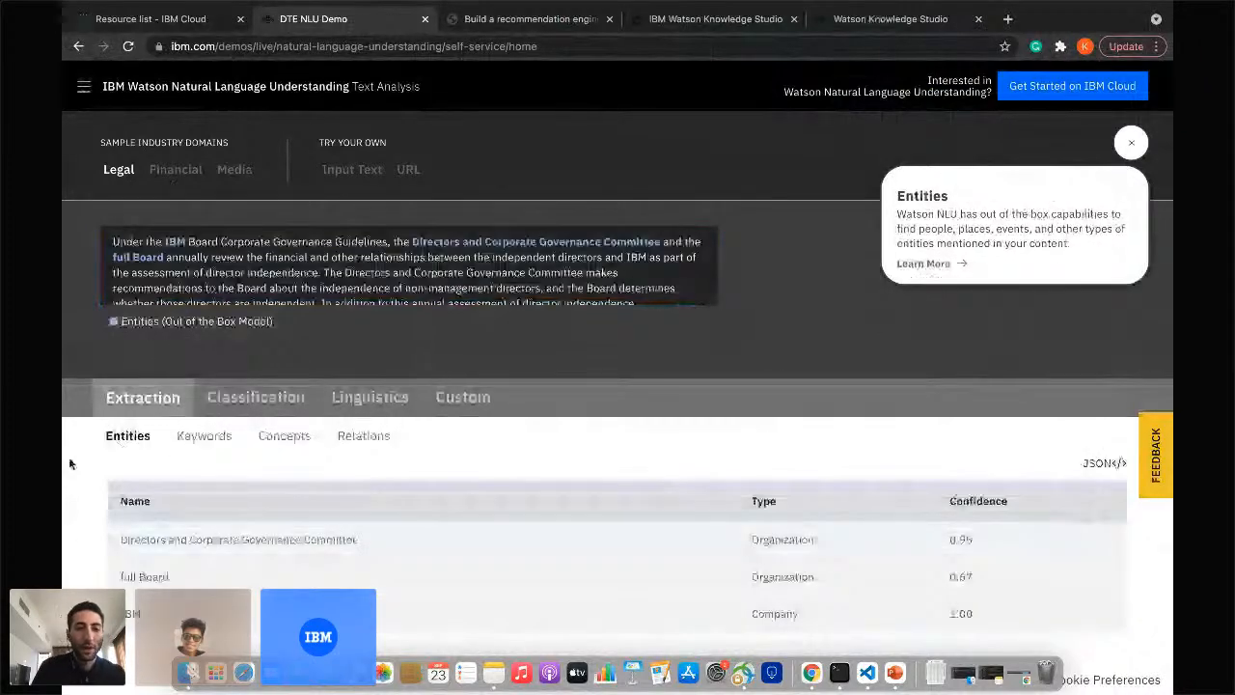
pyautogui.scroll(-1, 70, 463)
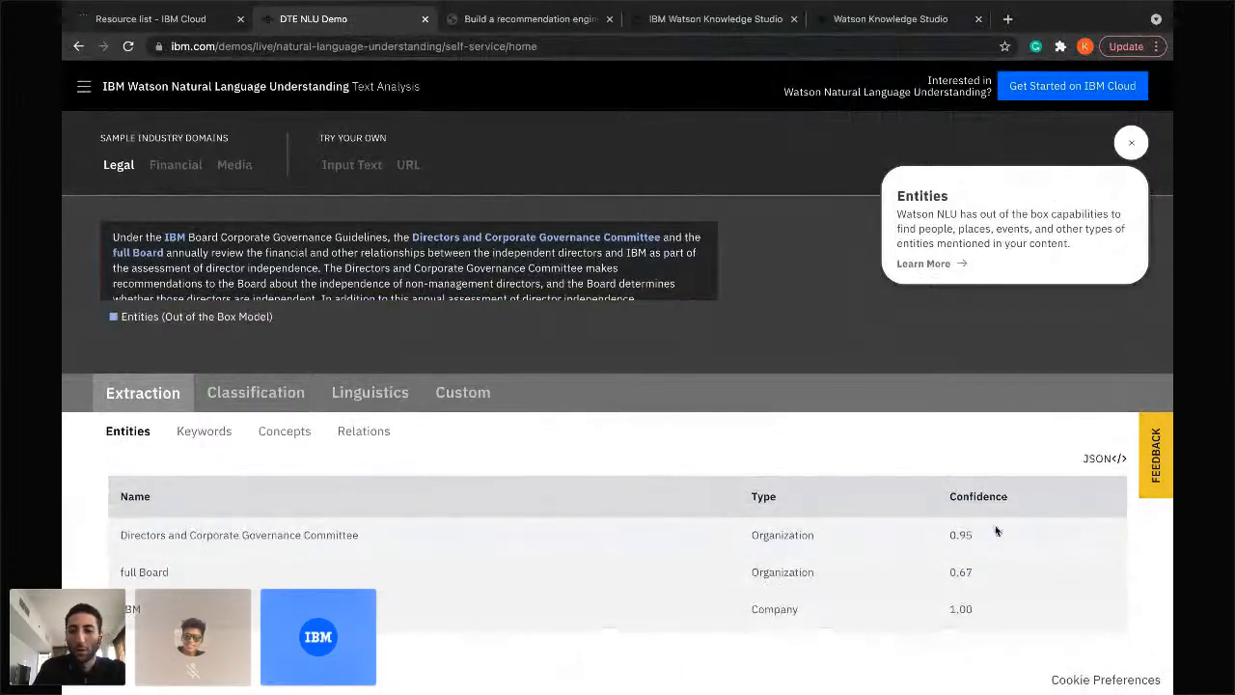
# Review the Keywords, Concepts and Relations extraction results for the Legal sample, returning to the Keywords.
pyautogui.click(220, 436)
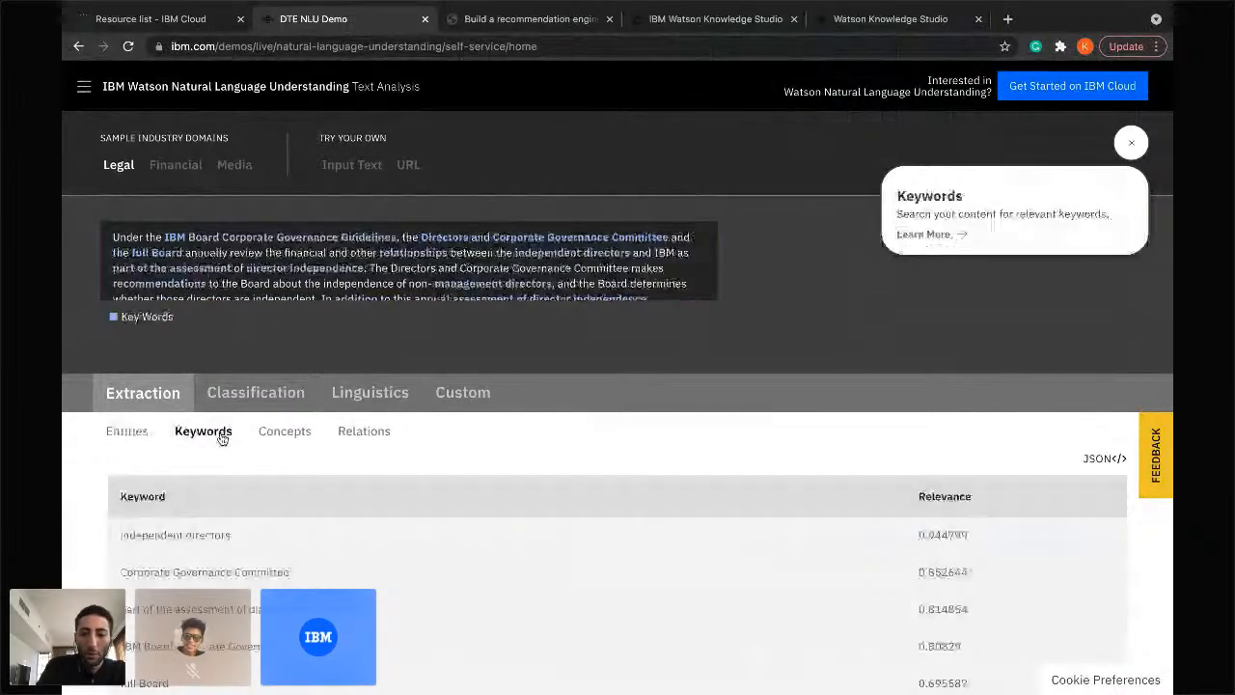
pyautogui.scroll(-2, 209, 579)
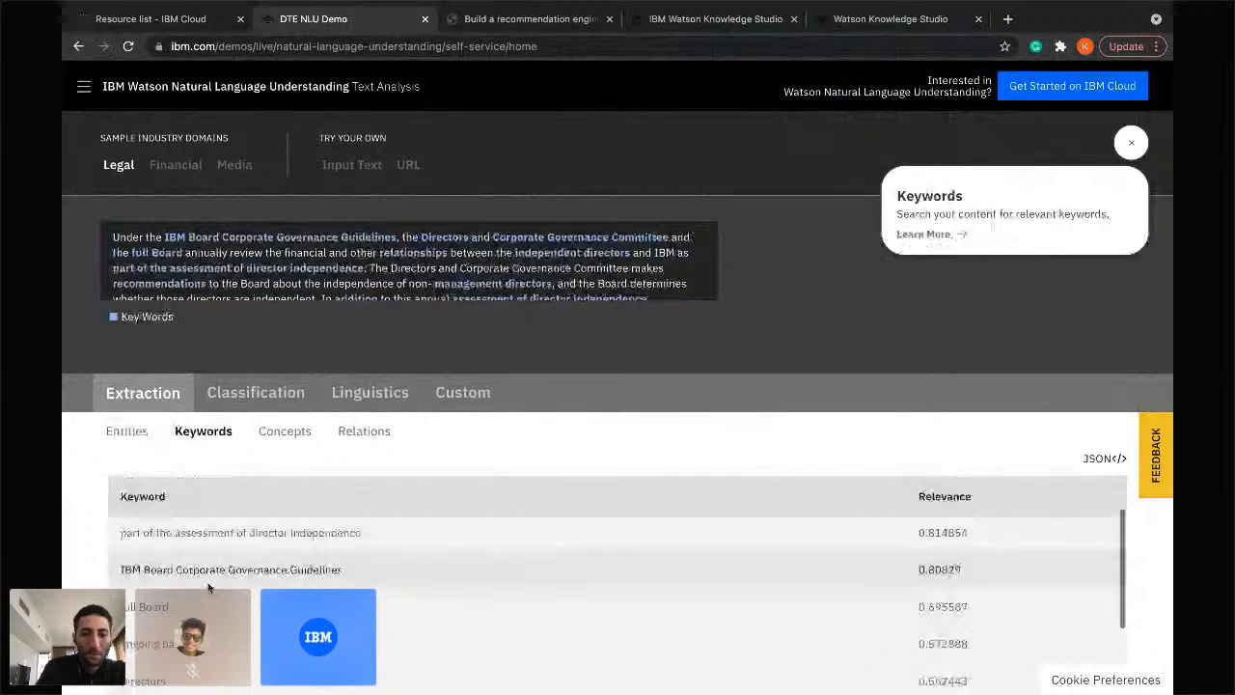
pyautogui.click(275, 434)
pyautogui.scroll(-2, 231, 549)
pyautogui.click(372, 435)
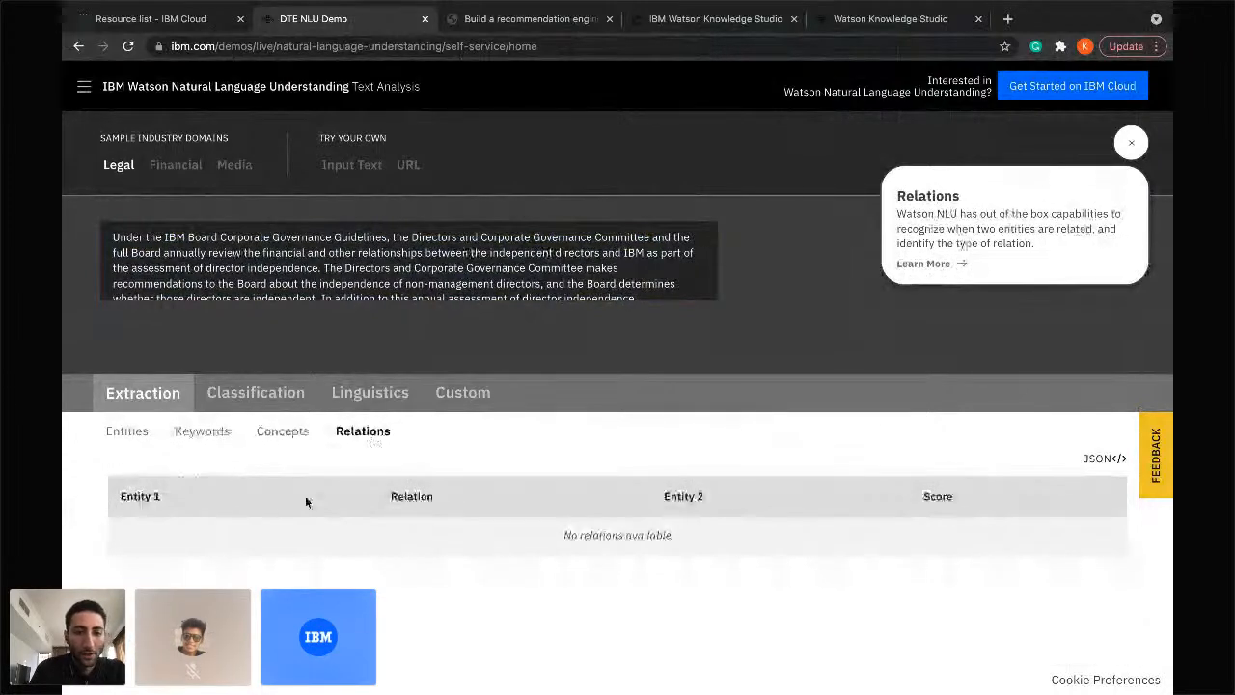
pyautogui.click(191, 433)
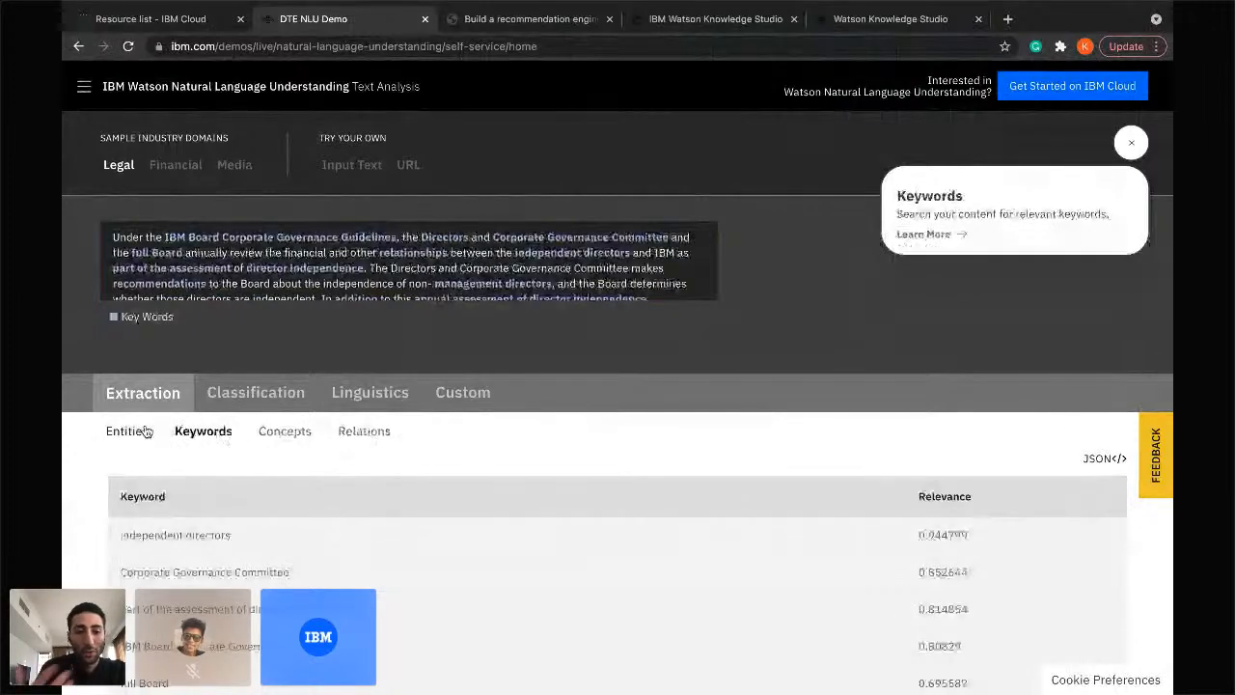
# Examine the Classification results for the Legal sample, covering the sentiment scores and the emotion scores.
pyautogui.click(234, 399)
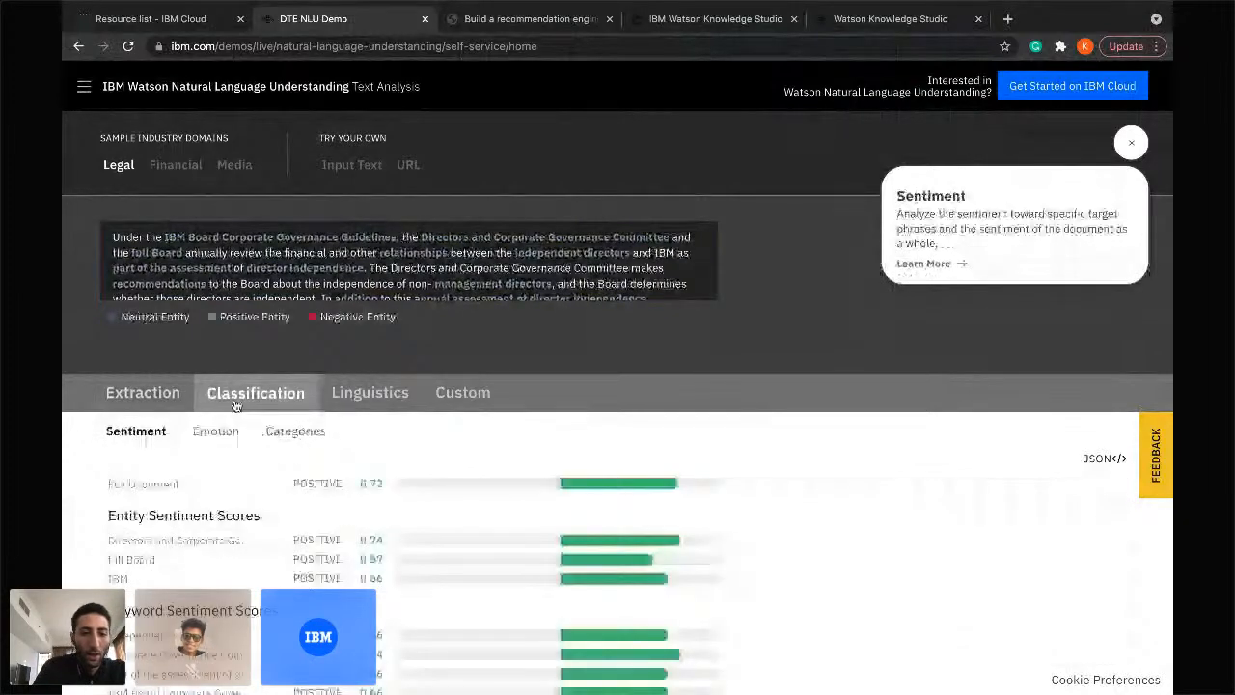
pyautogui.scroll(-1, 199, 504)
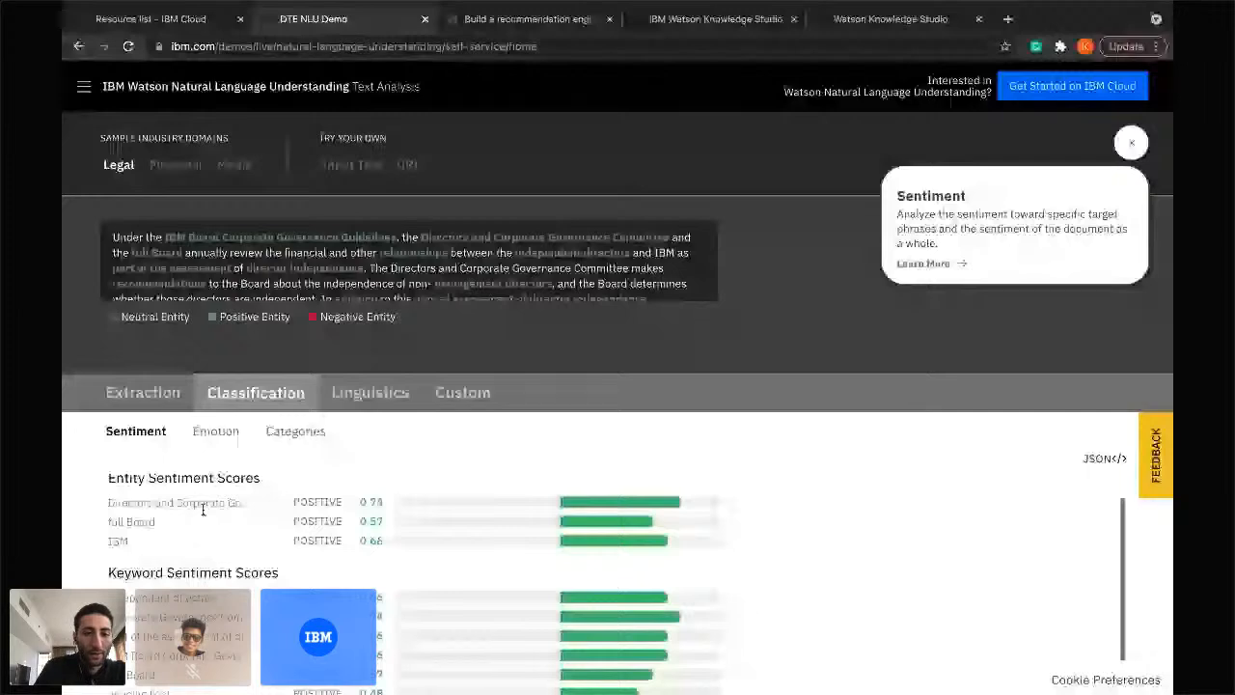
pyautogui.scroll(1, 203, 512)
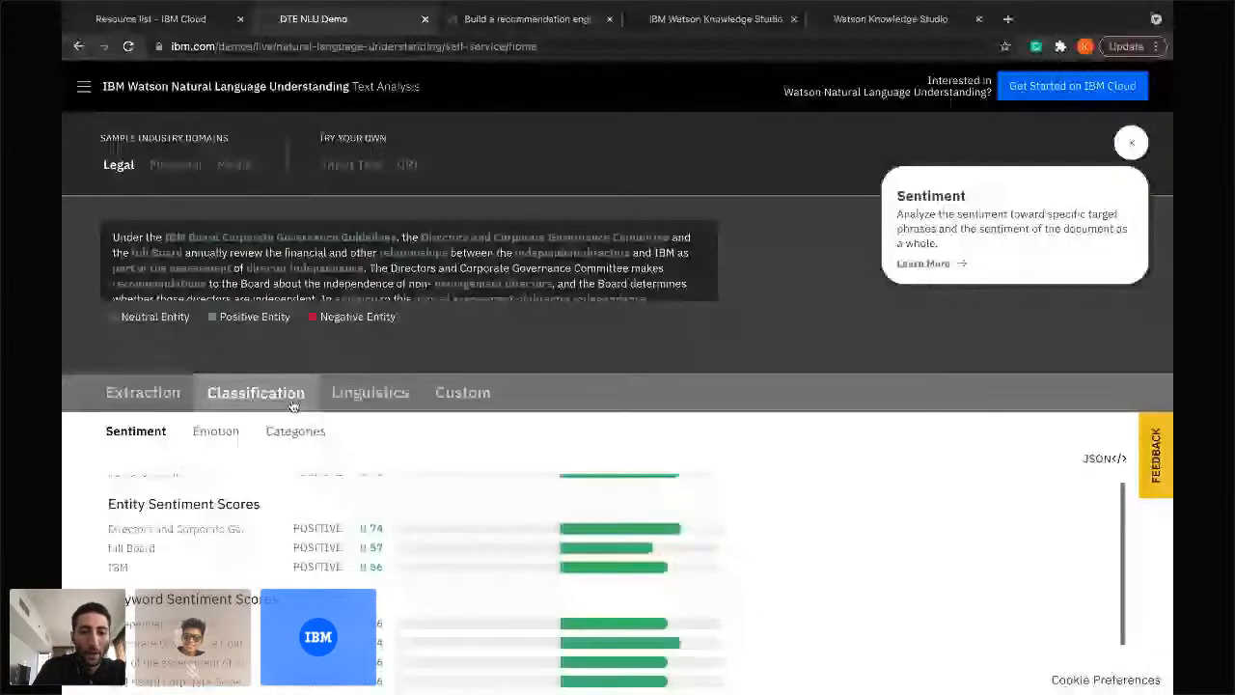
pyautogui.scroll(-3, 236, 473)
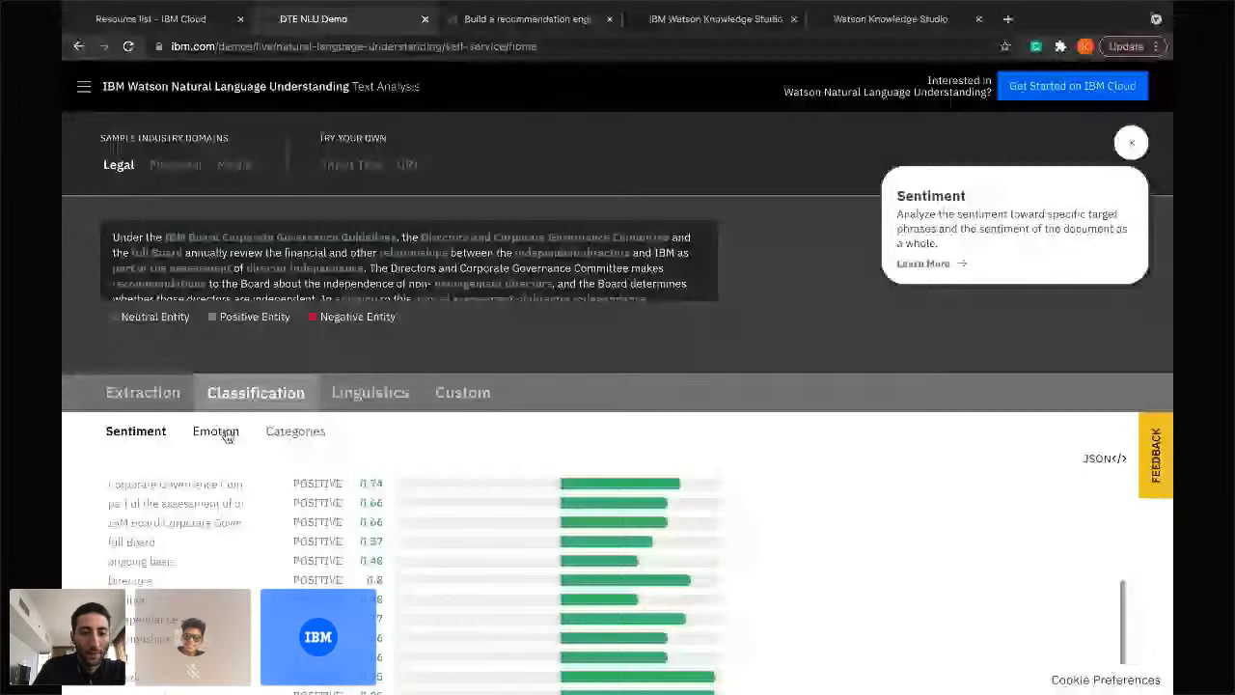
pyautogui.click(220, 432)
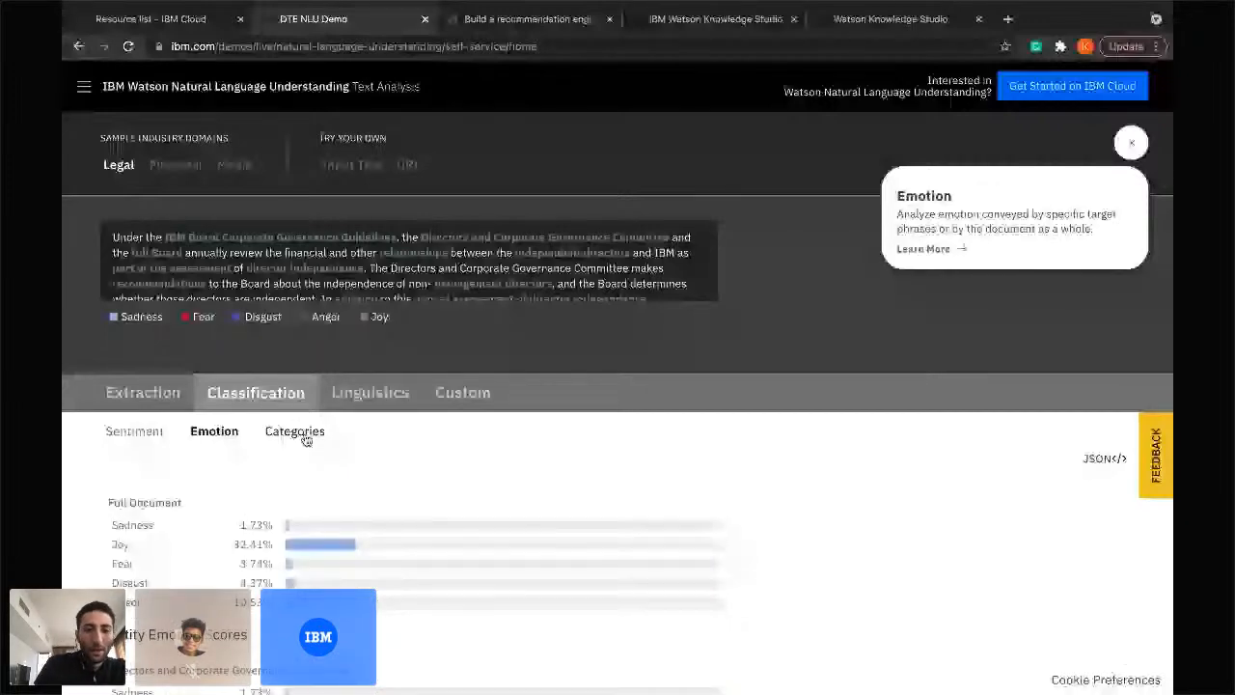
# View the Linguistics semantic roles and the Custom entities of the Legal sample, and return to the Extraction results.
pyautogui.click(370, 392)
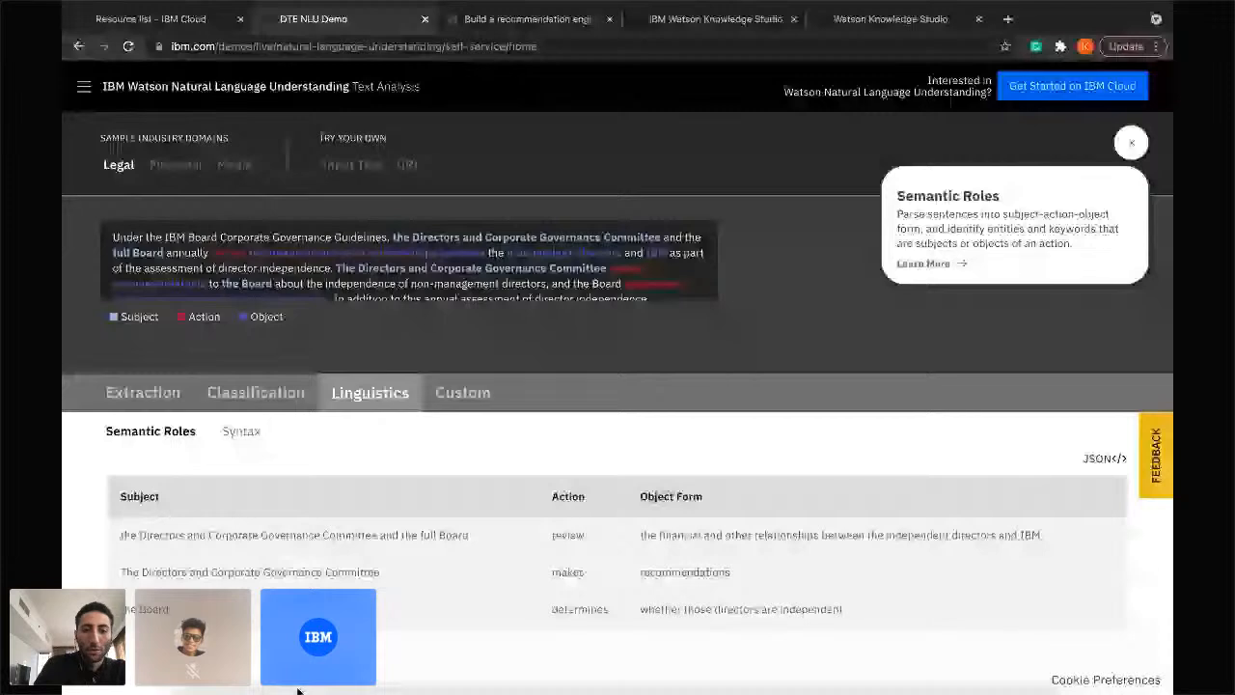
pyautogui.click(447, 395)
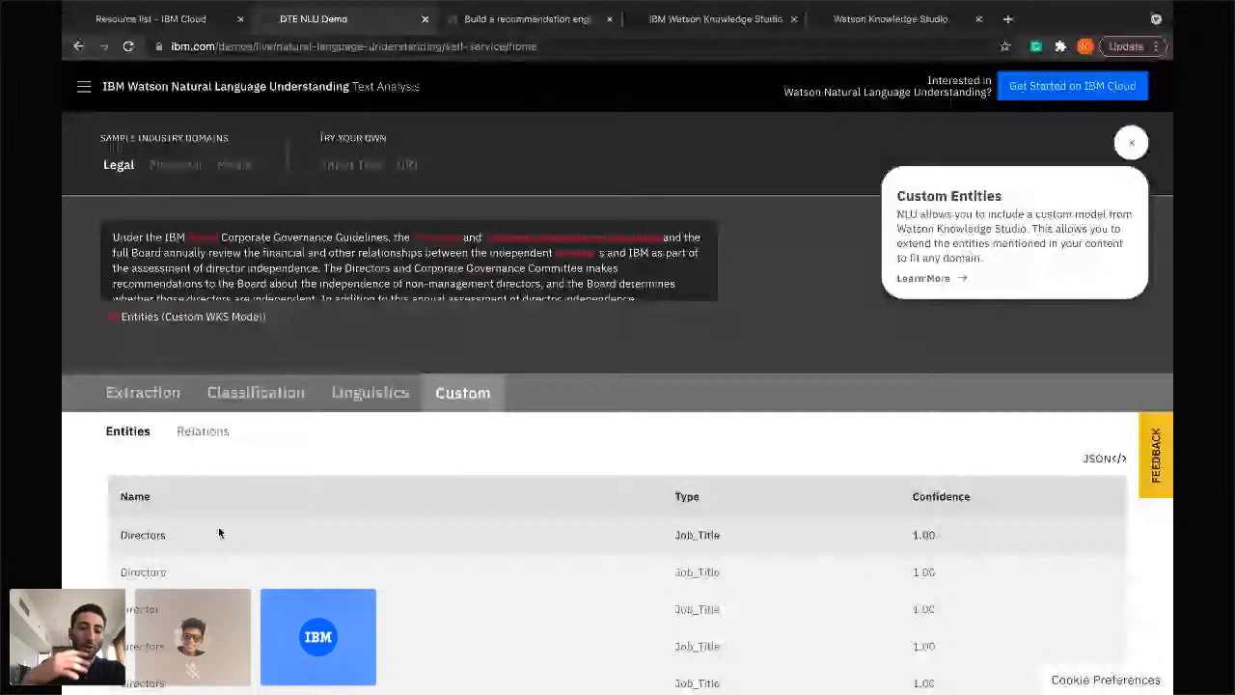
pyautogui.click(145, 393)
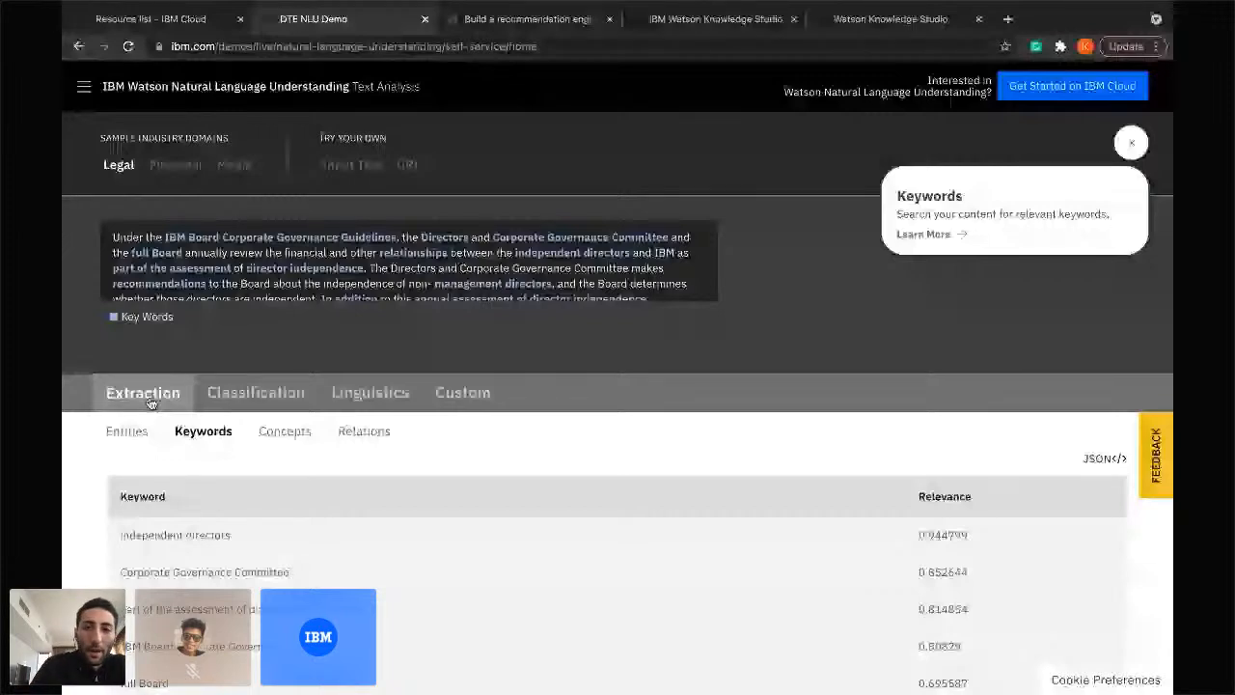
# Go back to the IBM Cloud resource list and start creating a new resource from the catalog.
pyautogui.click(195, 25)
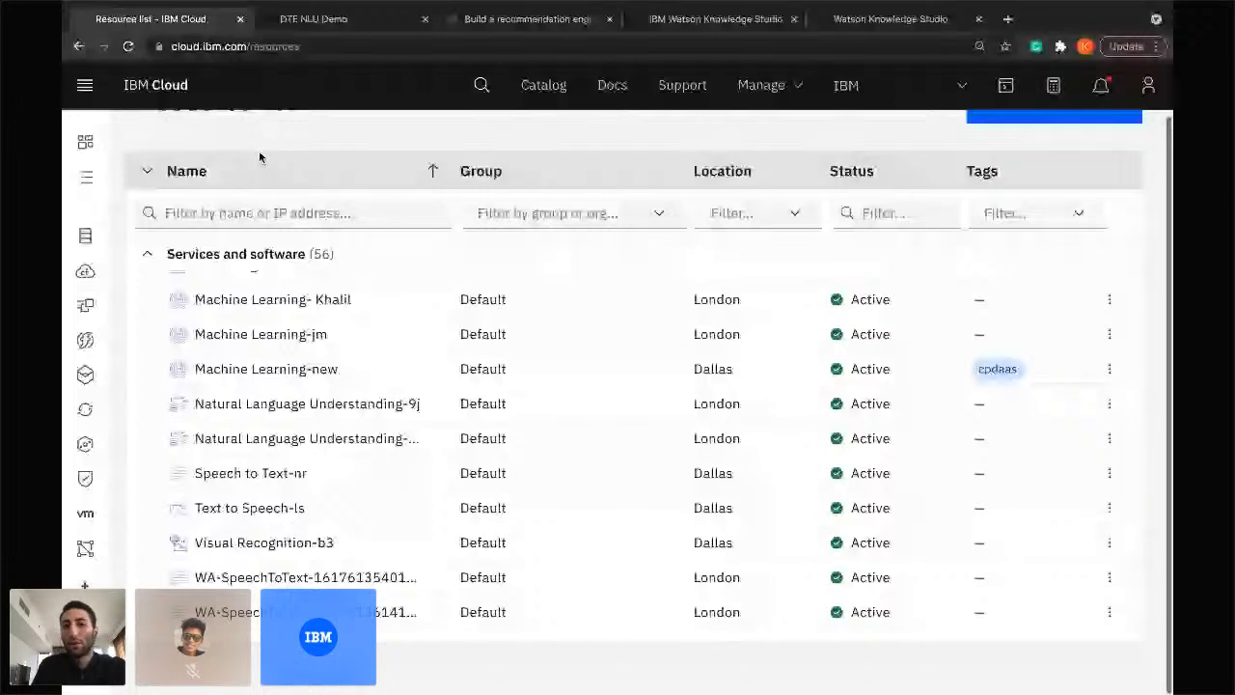
pyautogui.scroll(5, 259, 150)
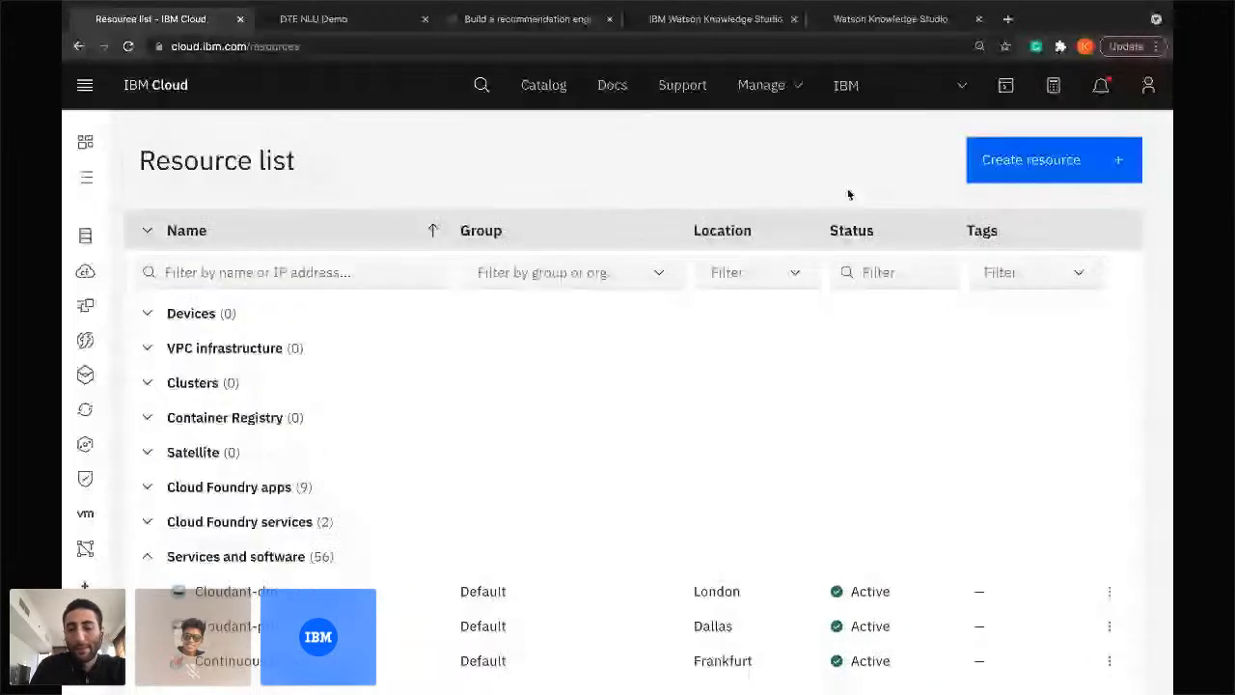
pyautogui.click(1025, 174)
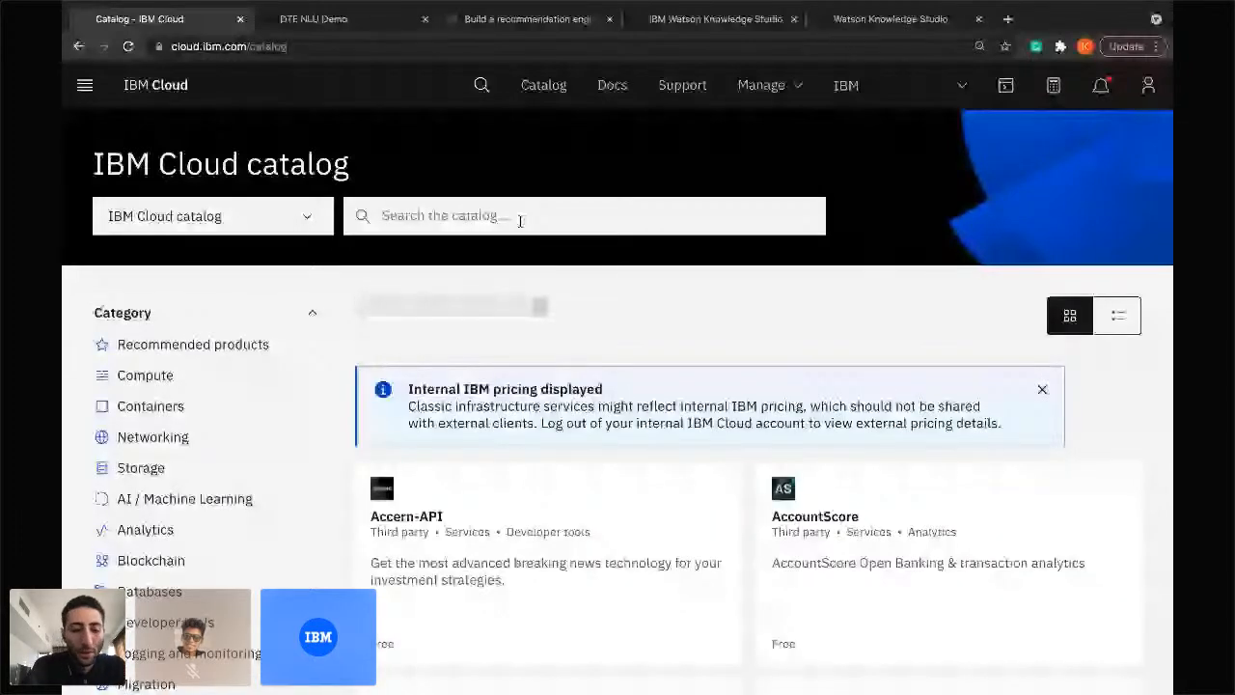
# Search the catalog for "watson knowledge studio" and open the Knowledge Studio service page.
pyautogui.click(519, 221)
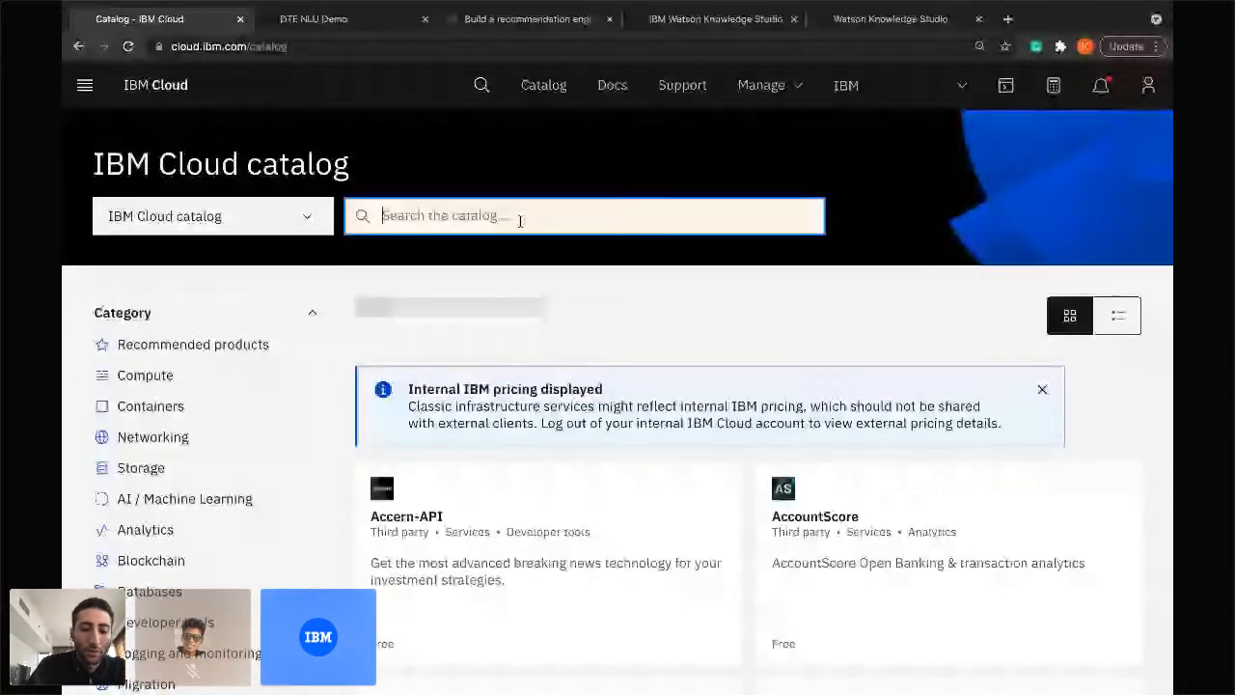
pyautogui.write('wat')
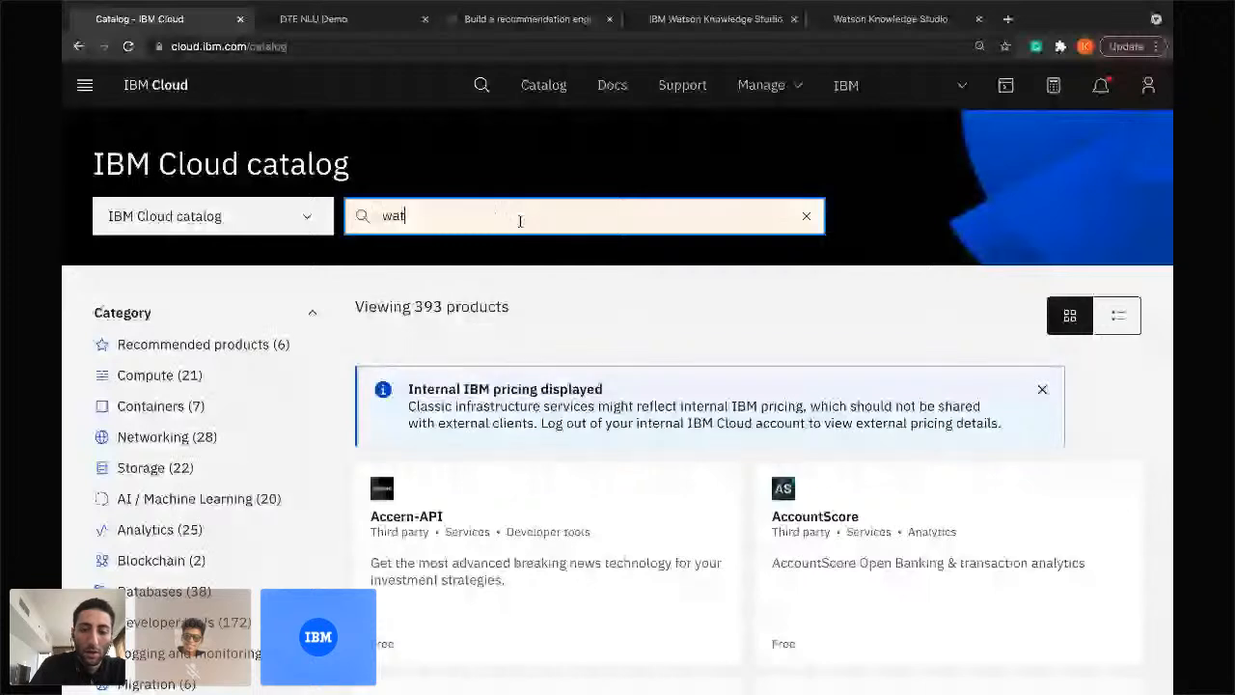
pyautogui.write('son kn')
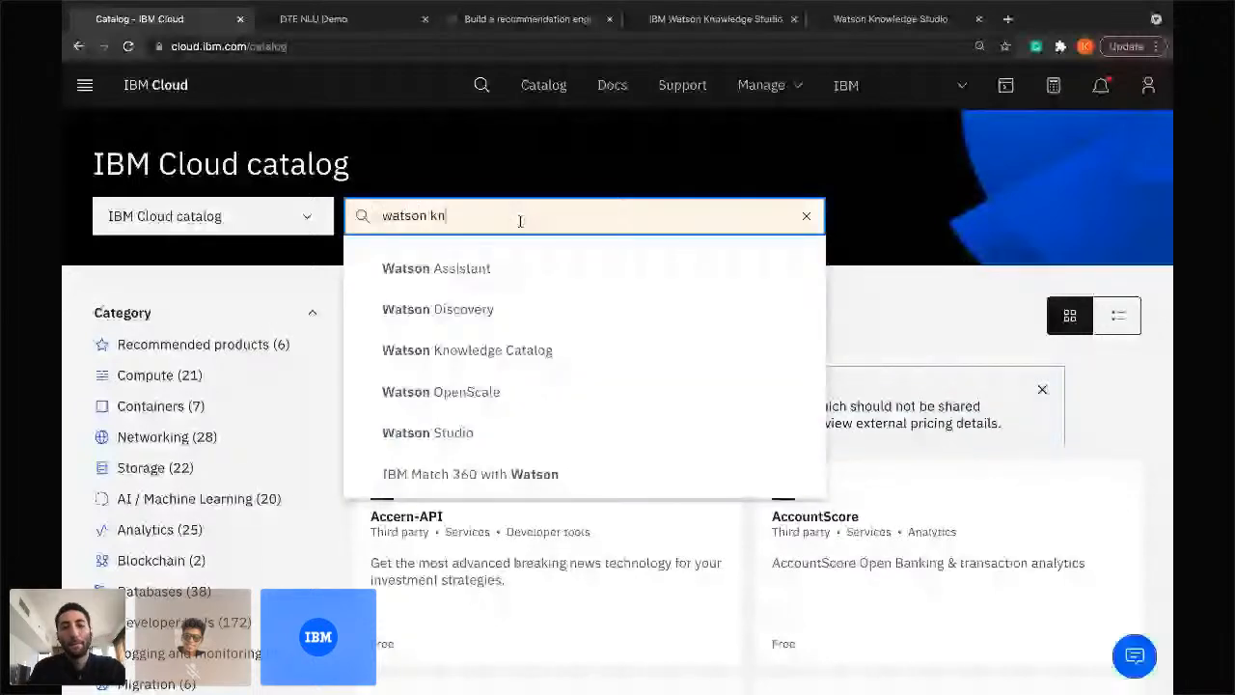
pyautogui.write('owledge studio')
pyautogui.press('Return')
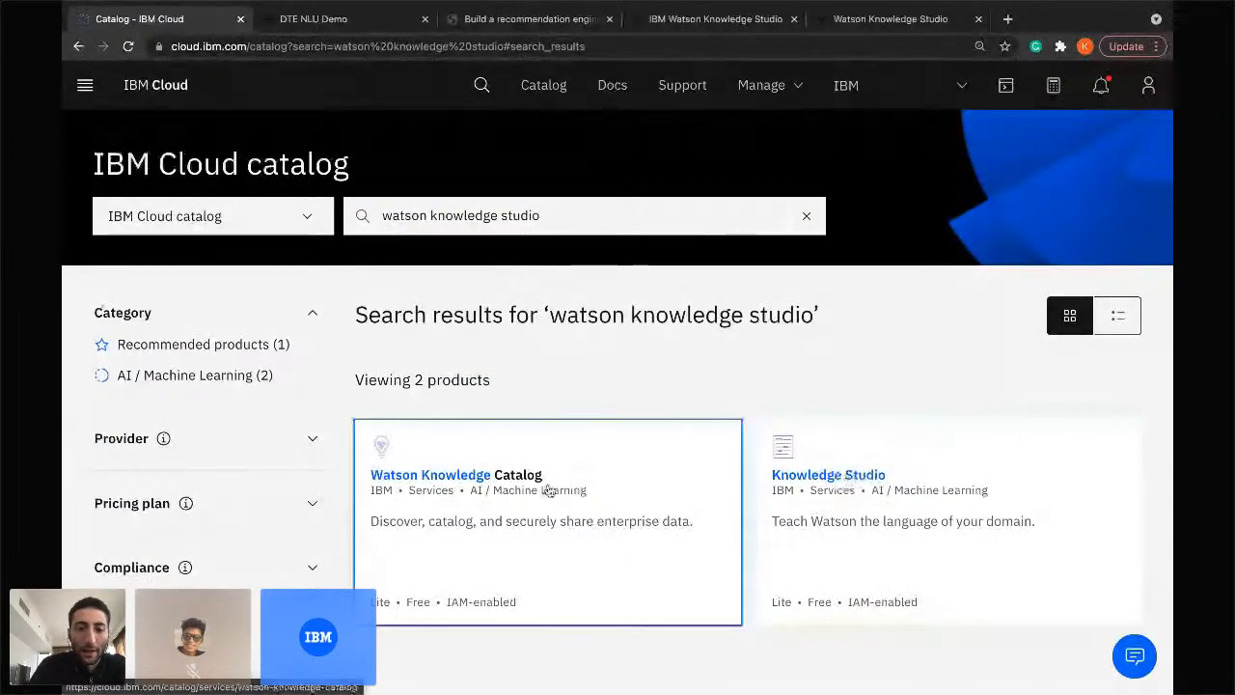
pyautogui.click(846, 485)
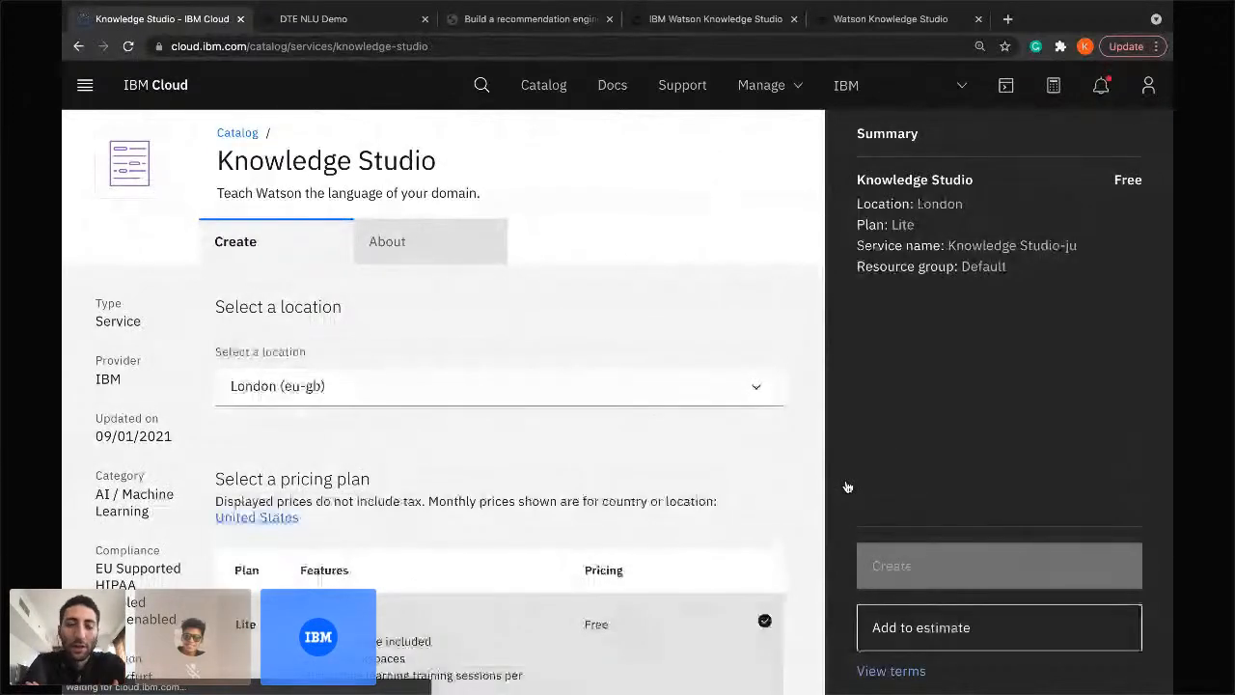
# Review the location, pricing plans and resource configuration on the Knowledge Studio creation page.
pyautogui.scroll(-1, 628, 481)
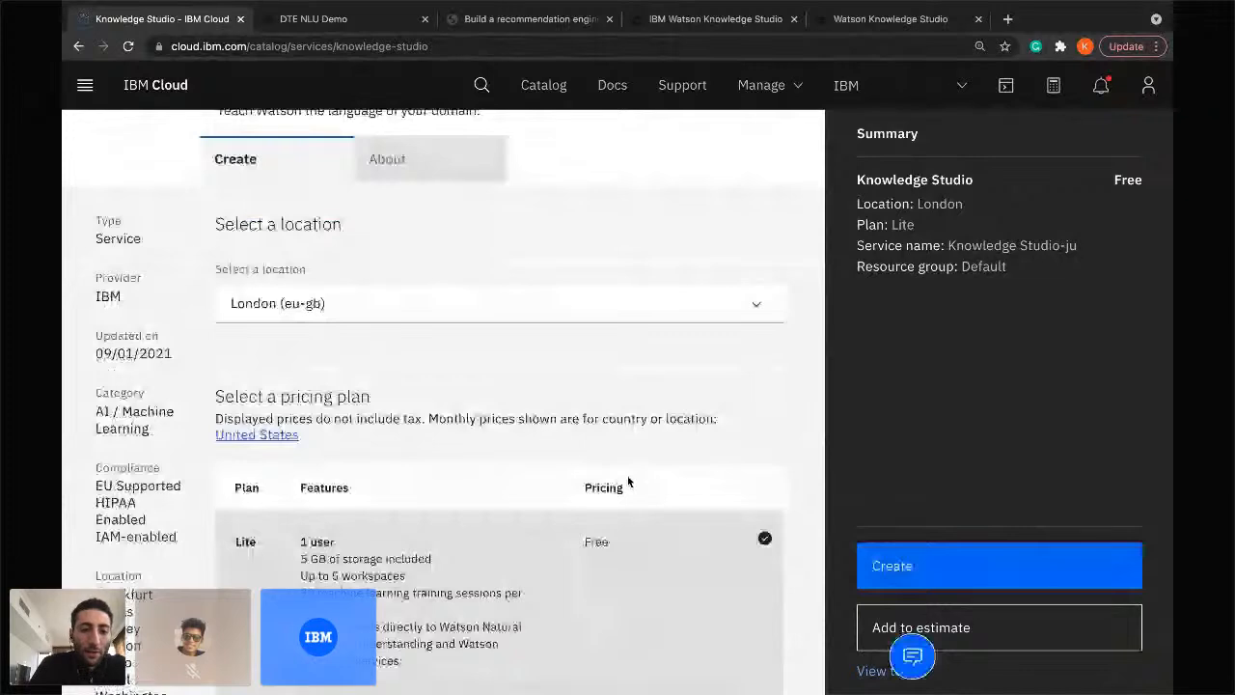
pyautogui.scroll(-5, 311, 477)
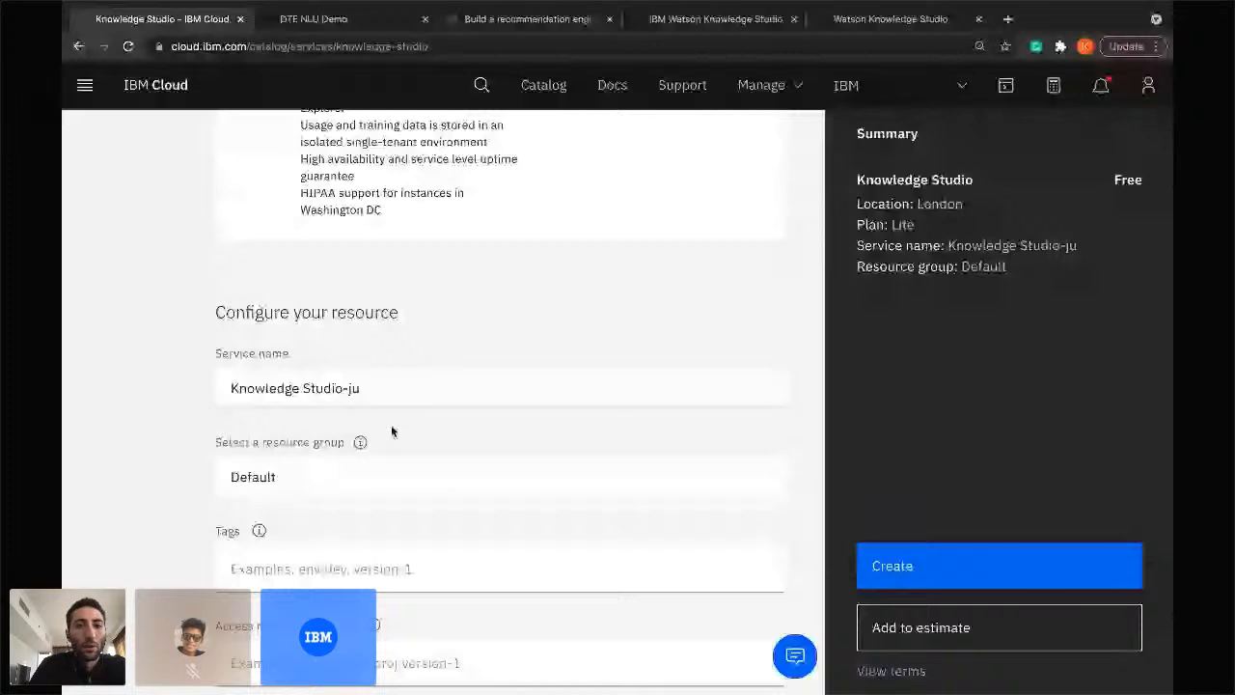
pyautogui.scroll(-1, 392, 431)
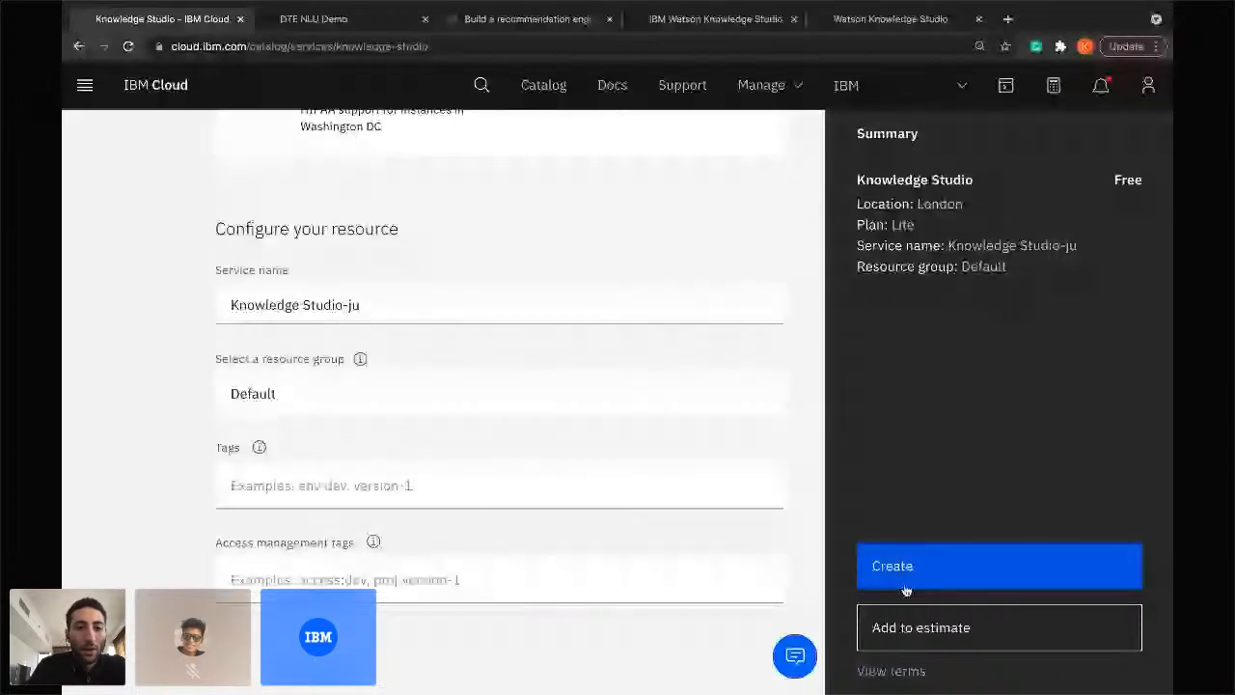
pyautogui.scroll(4, 649, 536)
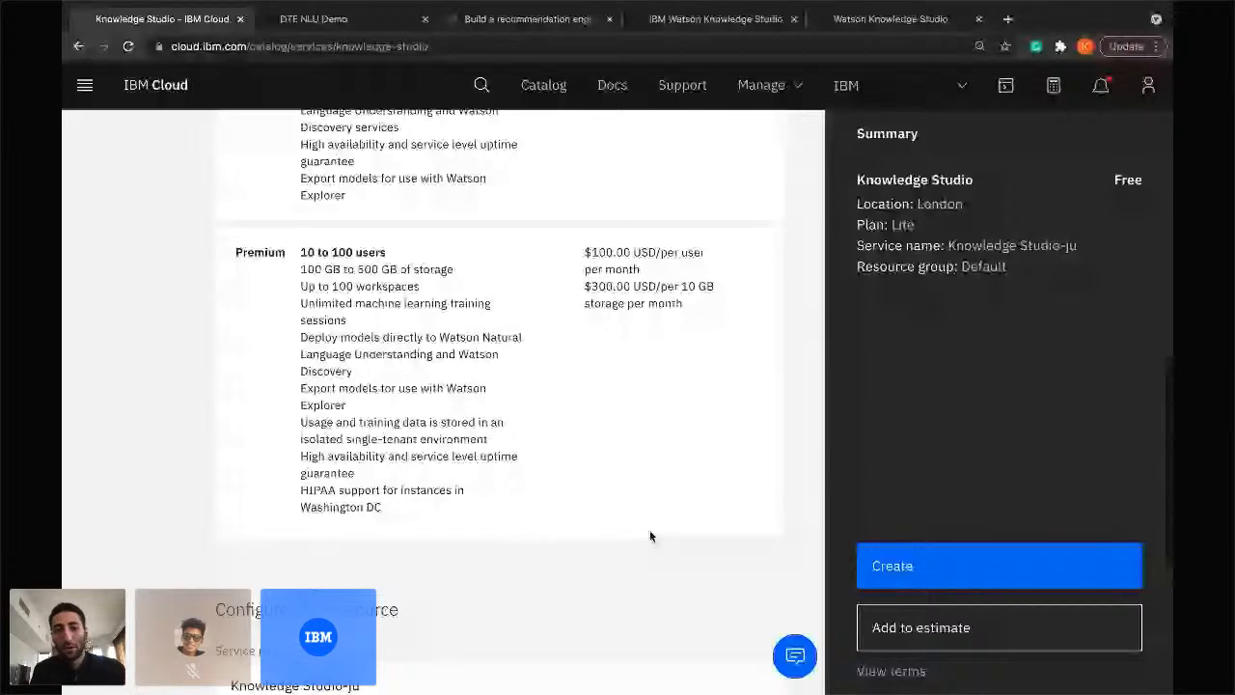
pyautogui.scroll(7, 575, 438)
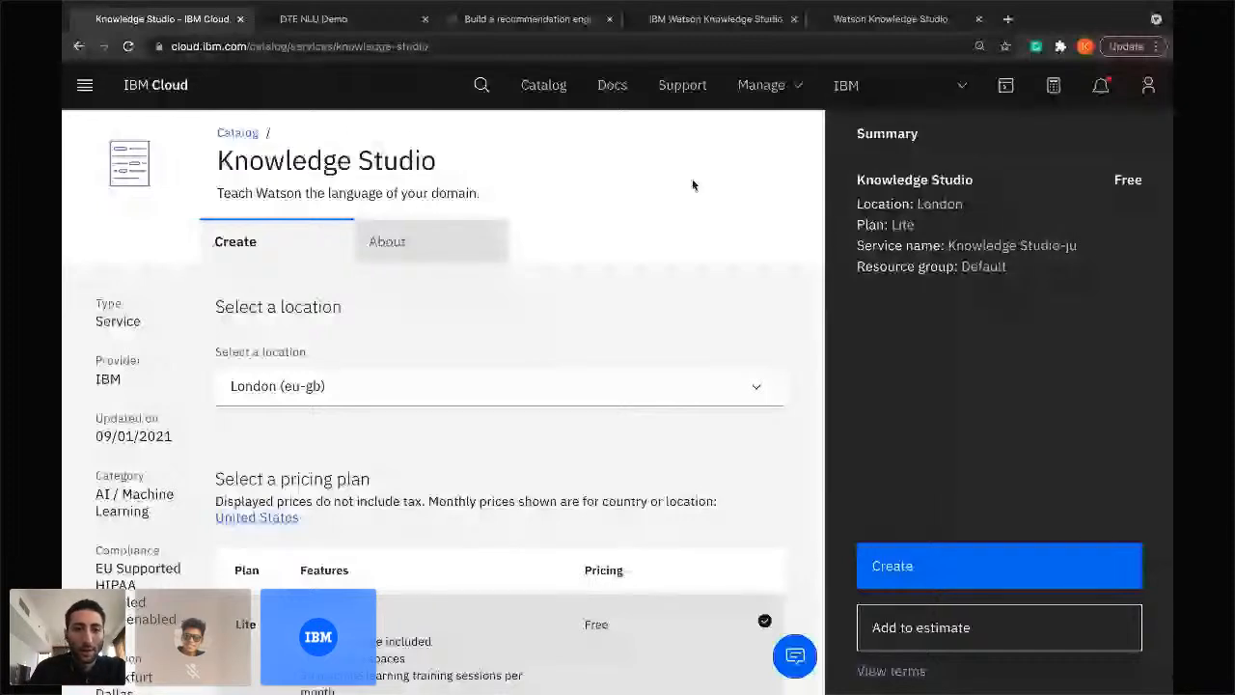
# Switch to the Watson Knowledge Studio demo and show the Auto Insurance example with the untrained model.
pyautogui.hotkey('ctrl', 'shift', 'Tab')
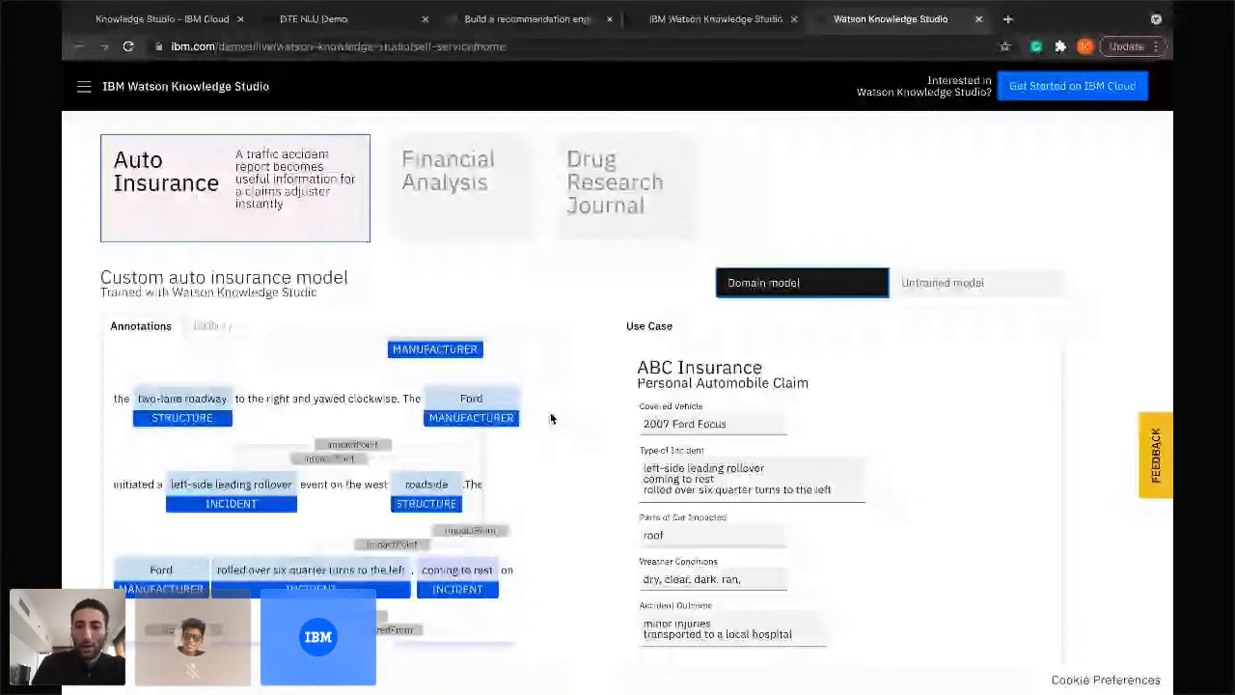
pyautogui.click(941, 285)
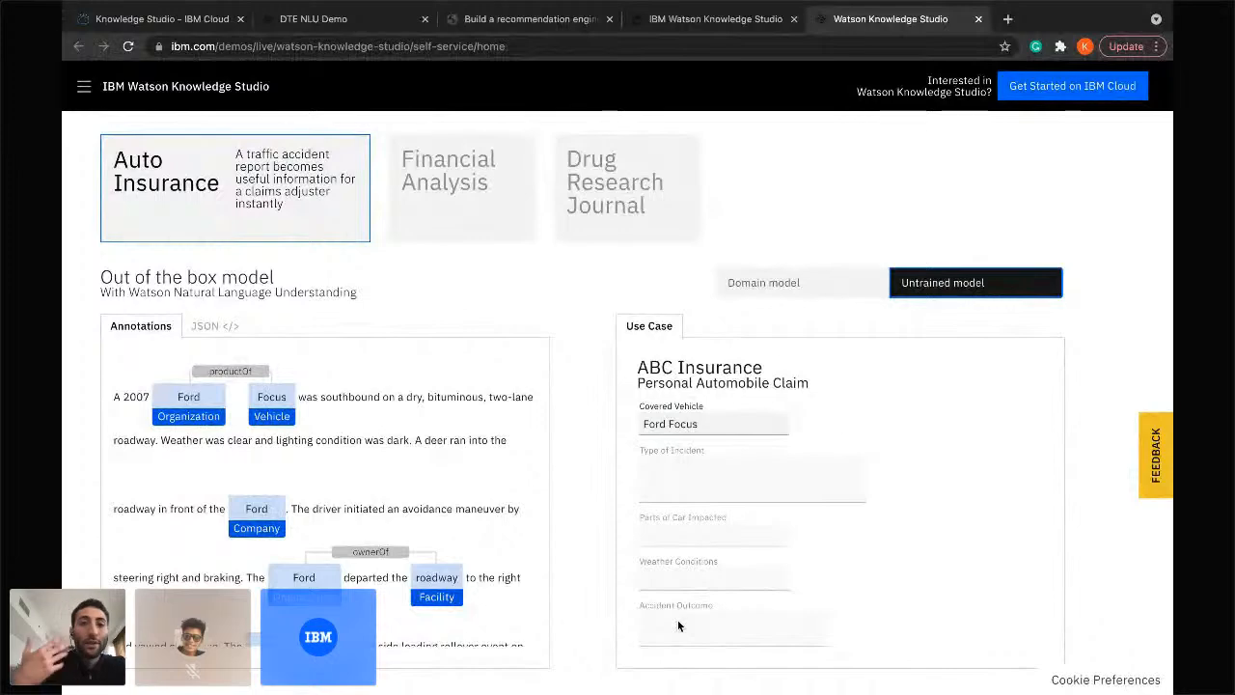
# Show the Auto Insurance example with the domain model and examine its annotations and the filled-in insurance claim fields.
pyautogui.click(791, 282)
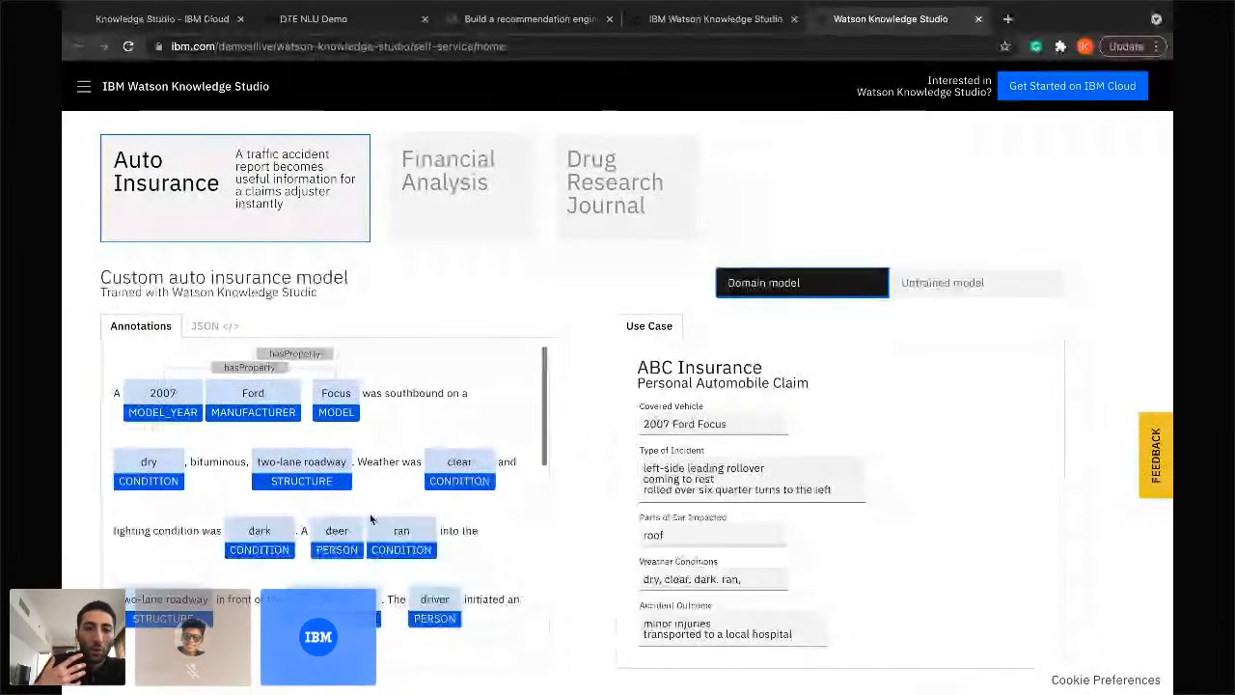
pyautogui.scroll(-2, 386, 536)
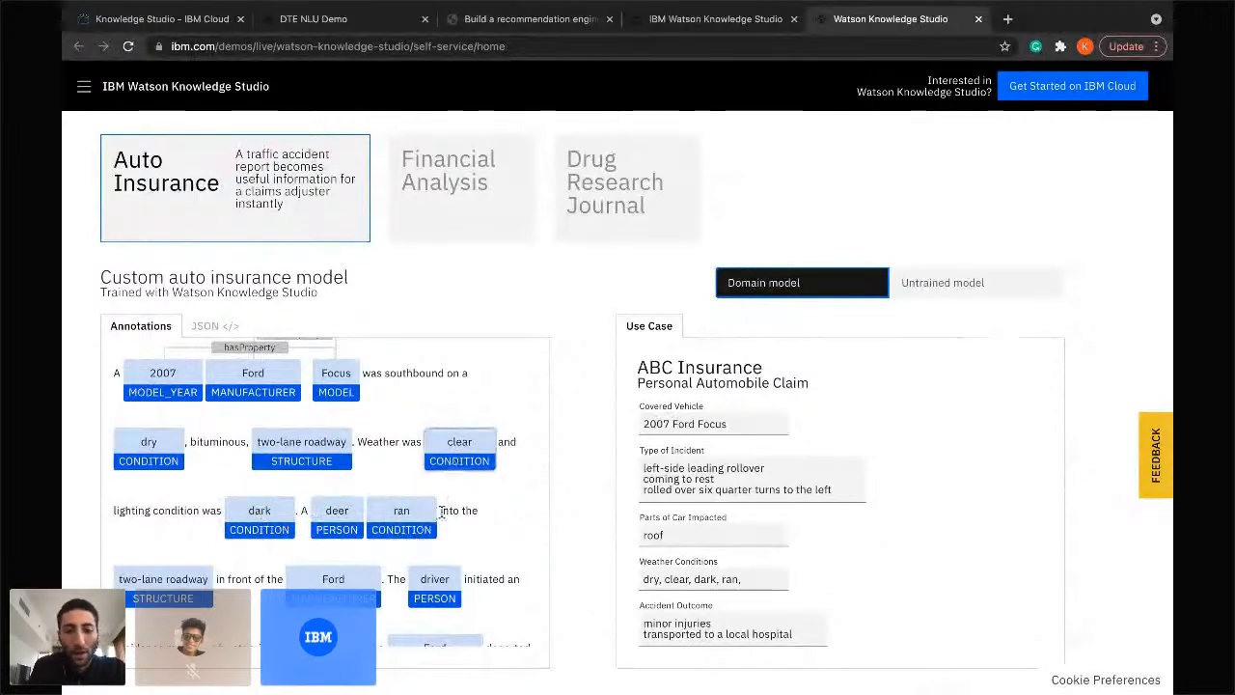
pyautogui.scroll(-3, 440, 519)
pyautogui.scroll(-10, 441, 518)
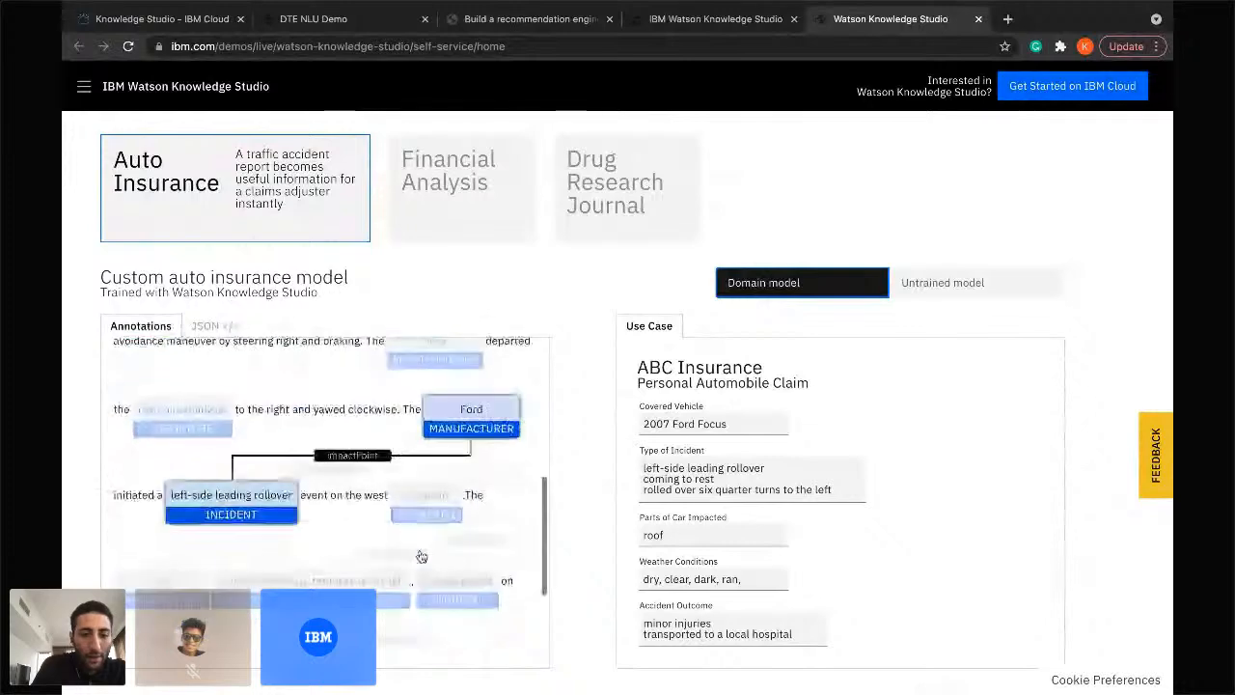
pyautogui.scroll(-1, 388, 566)
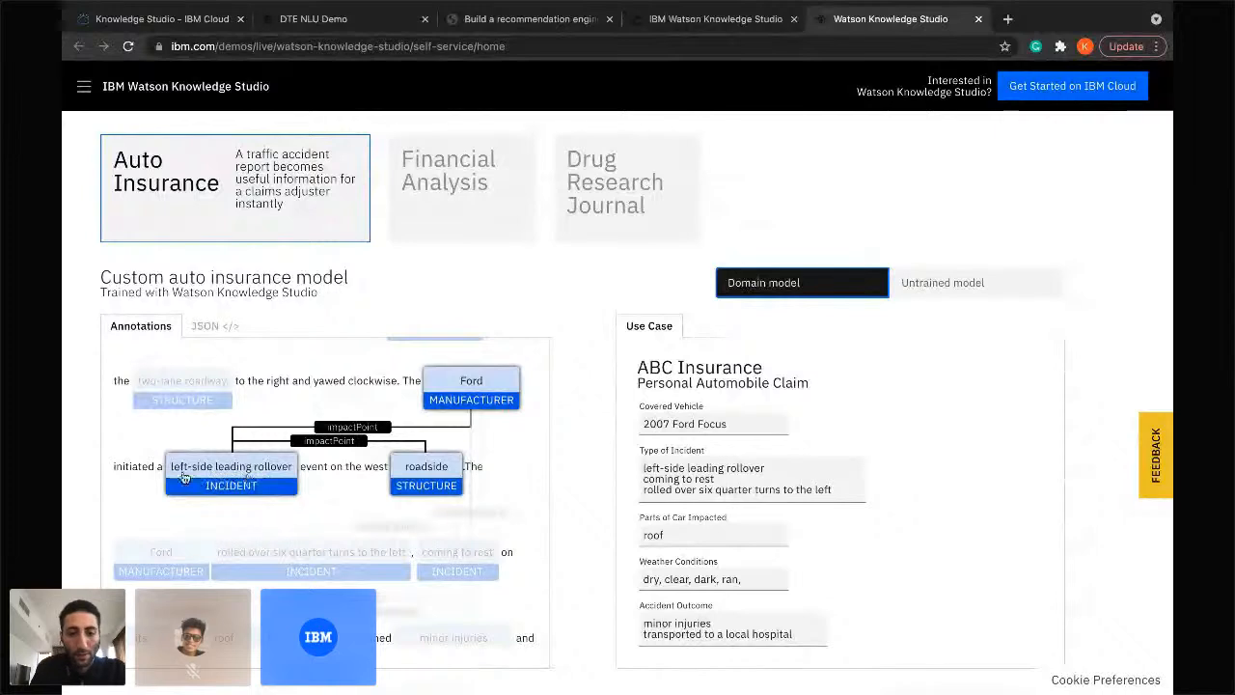
pyautogui.scroll(-2, 193, 473)
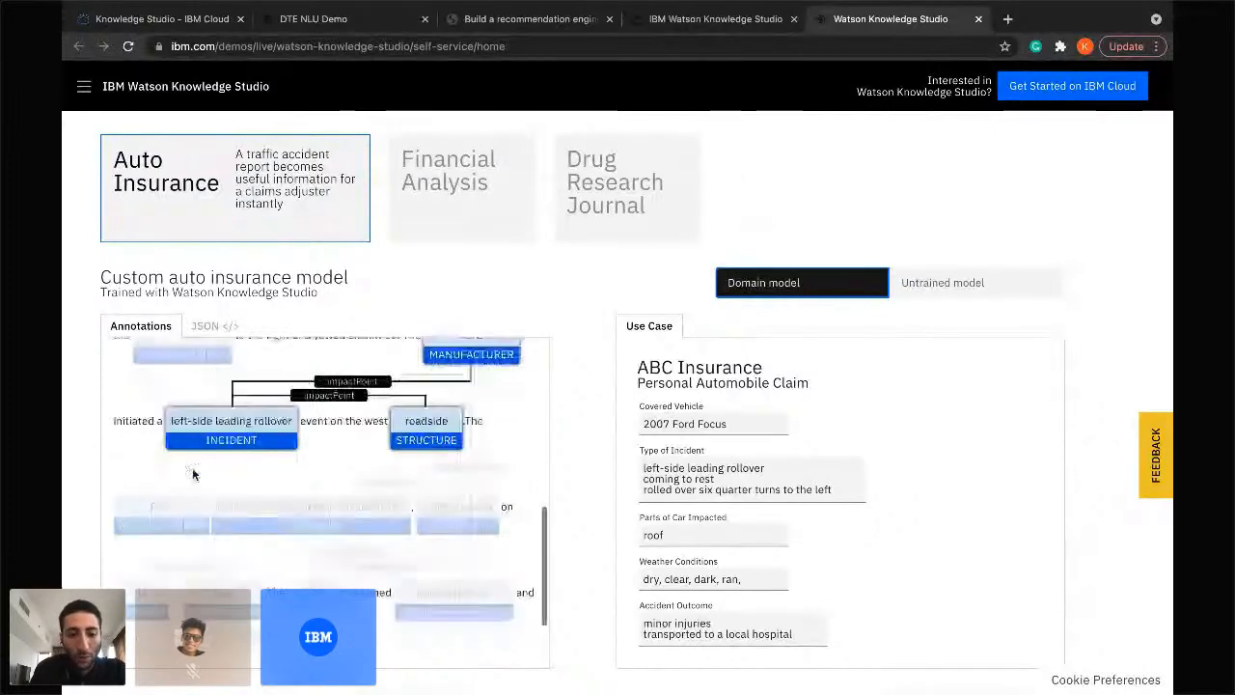
pyautogui.scroll(-1, 193, 472)
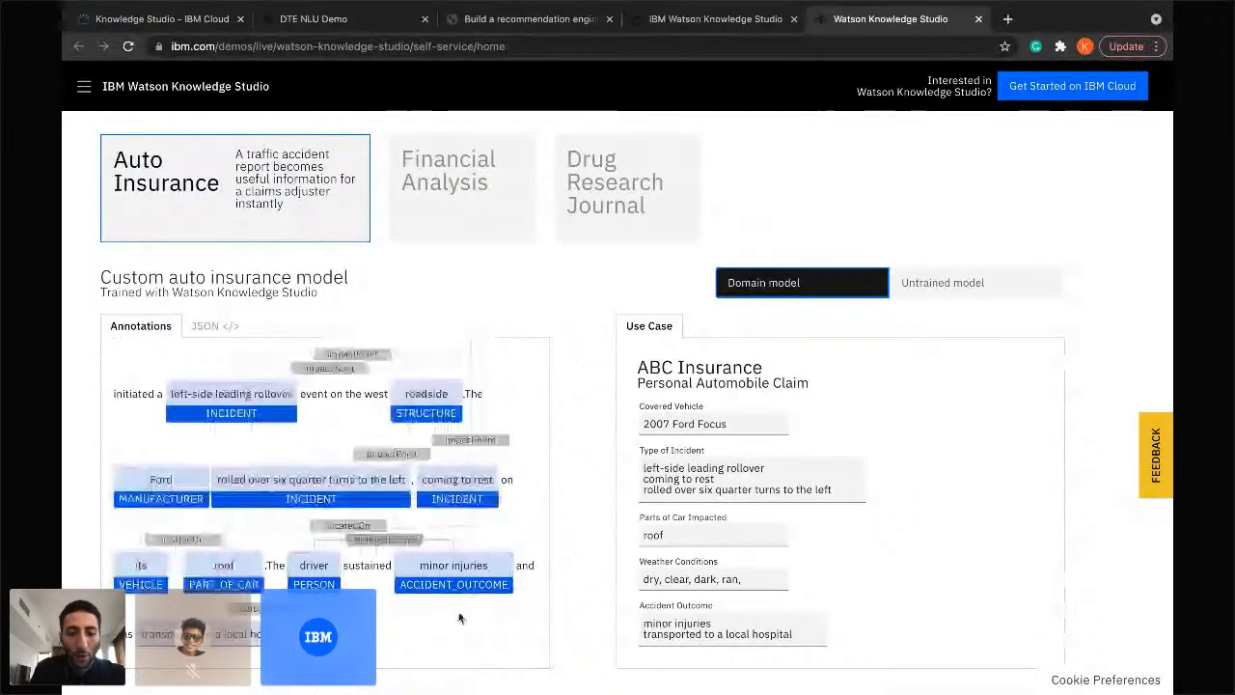
pyautogui.scroll(-1, 411, 625)
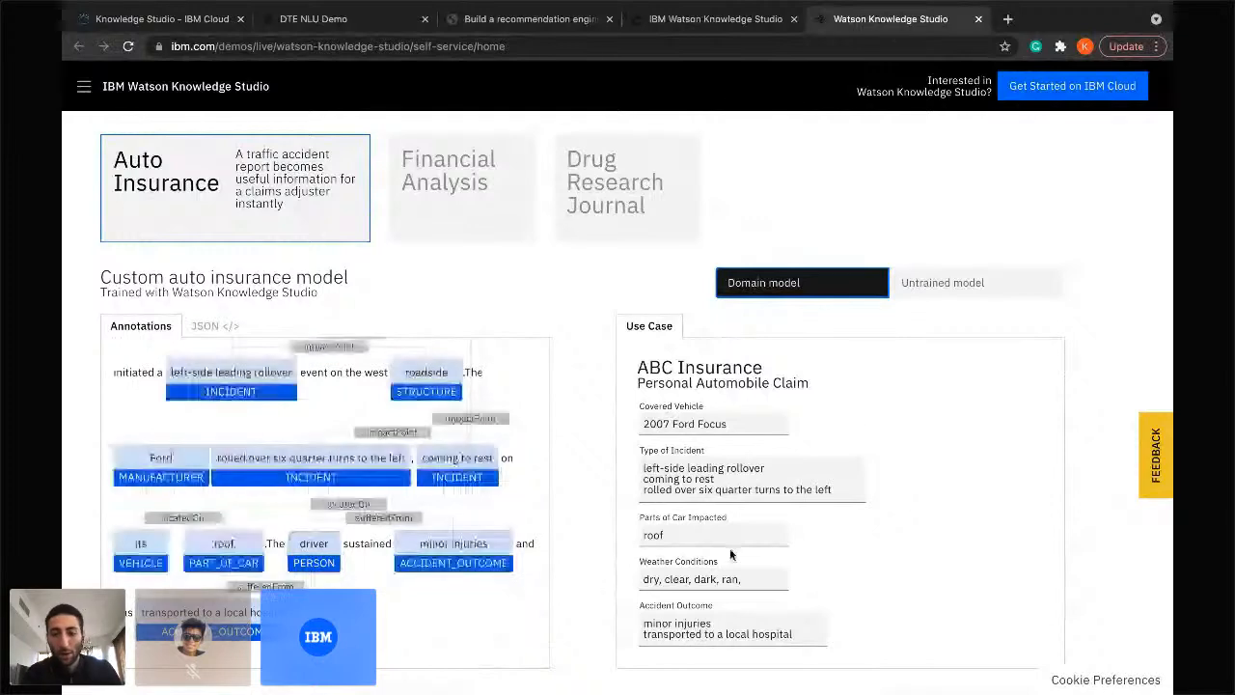
pyautogui.click(678, 409)
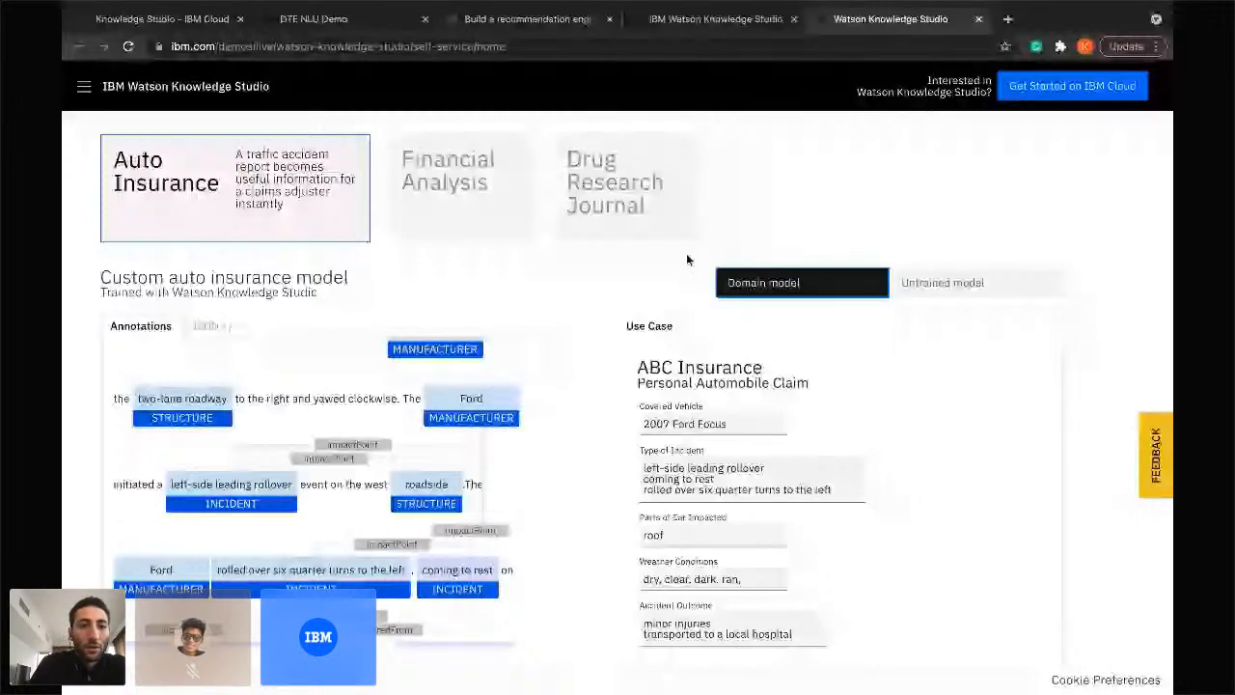
# Return to the IBM Cloud dashboard and open the Services and software resources from the resource summary.
pyautogui.click(166, 29)
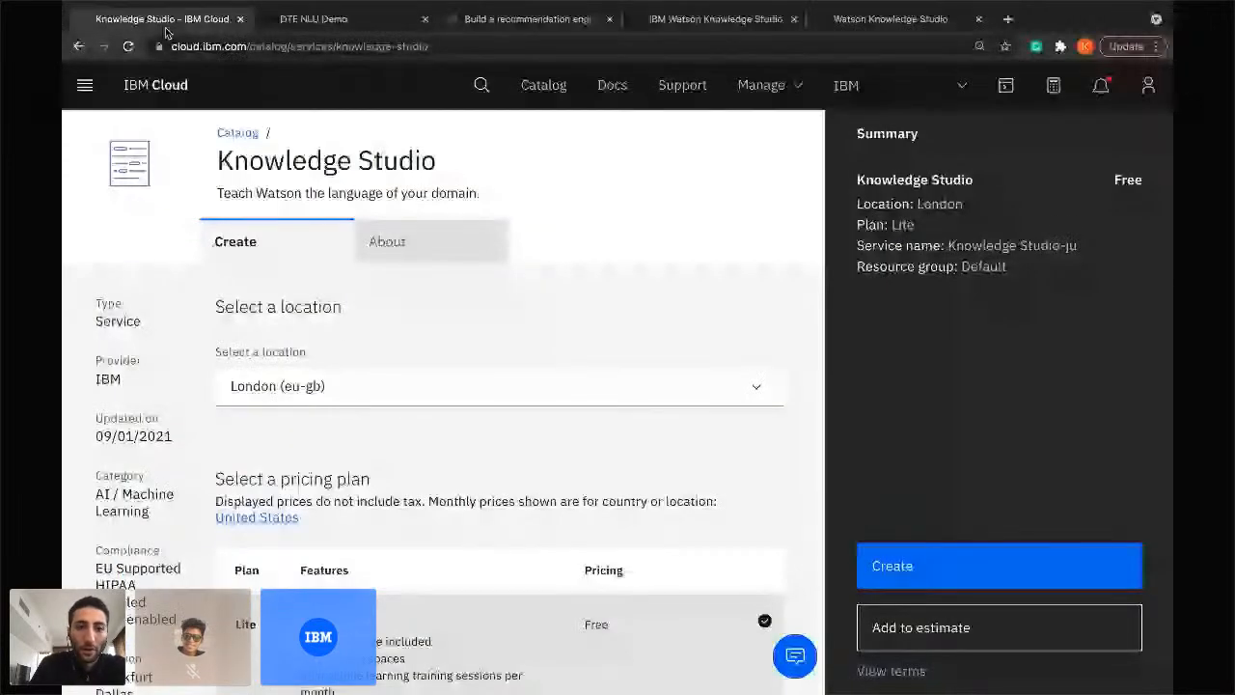
pyautogui.click(164, 87)
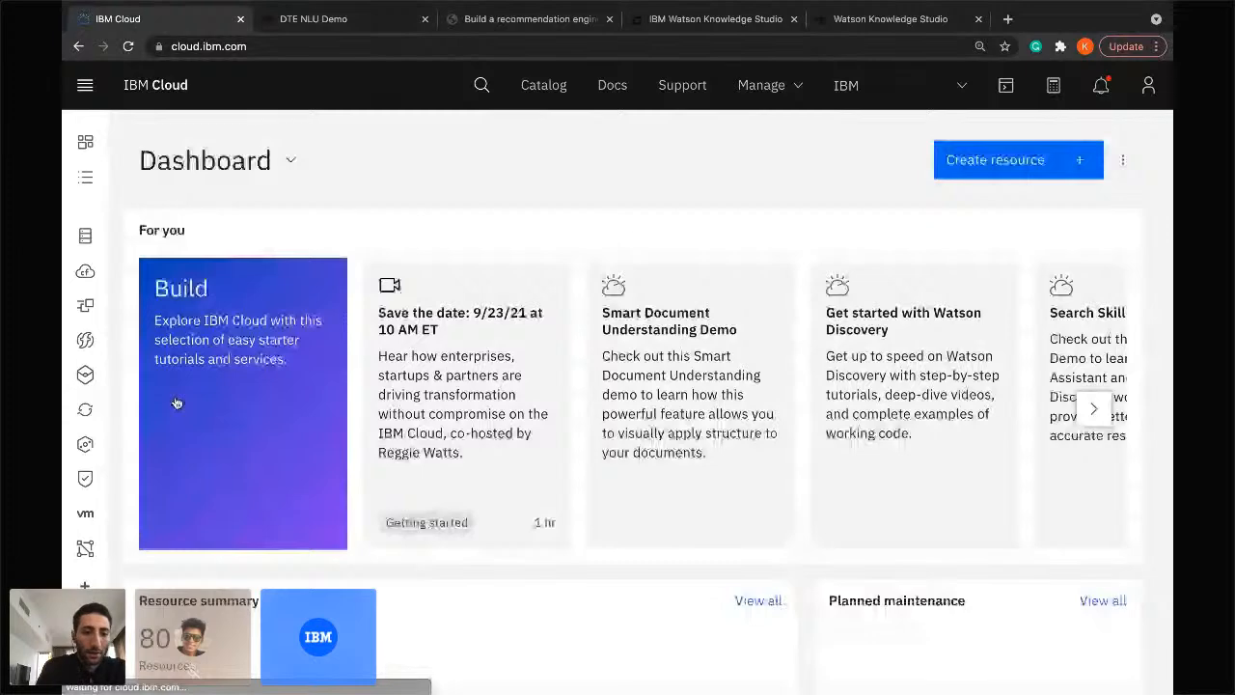
pyautogui.scroll(-2, 124, 526)
pyautogui.scroll(-5, 123, 526)
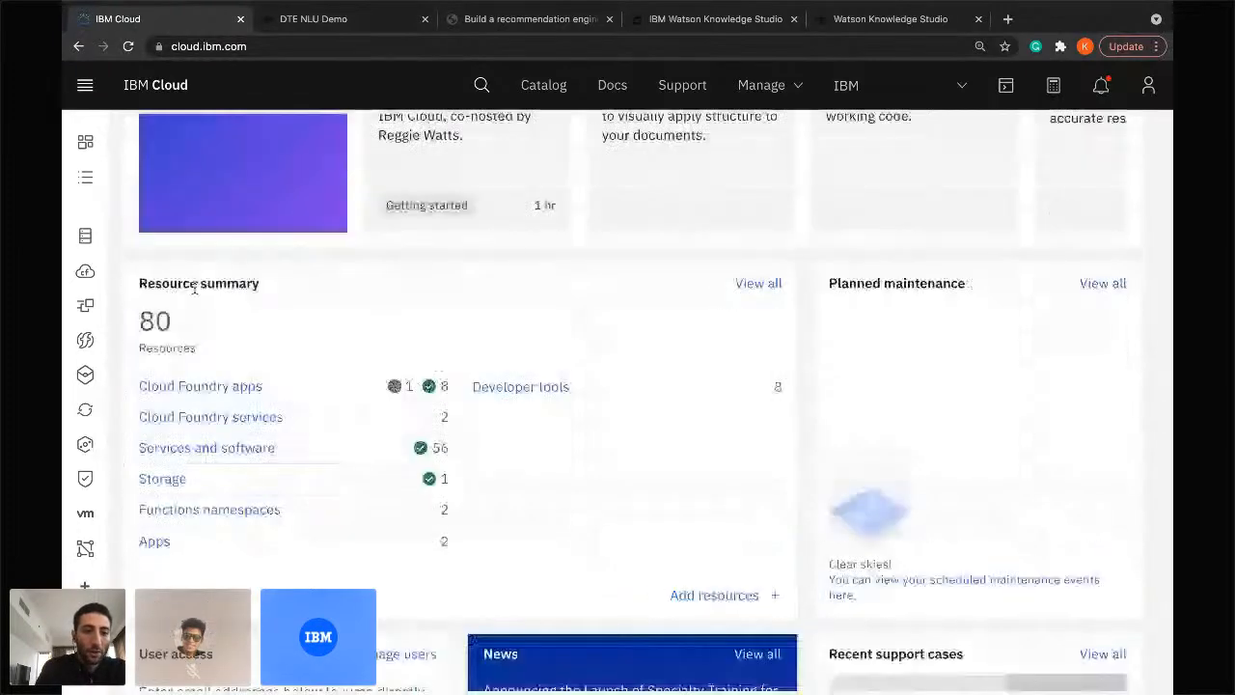
pyautogui.scroll(-1, 194, 287)
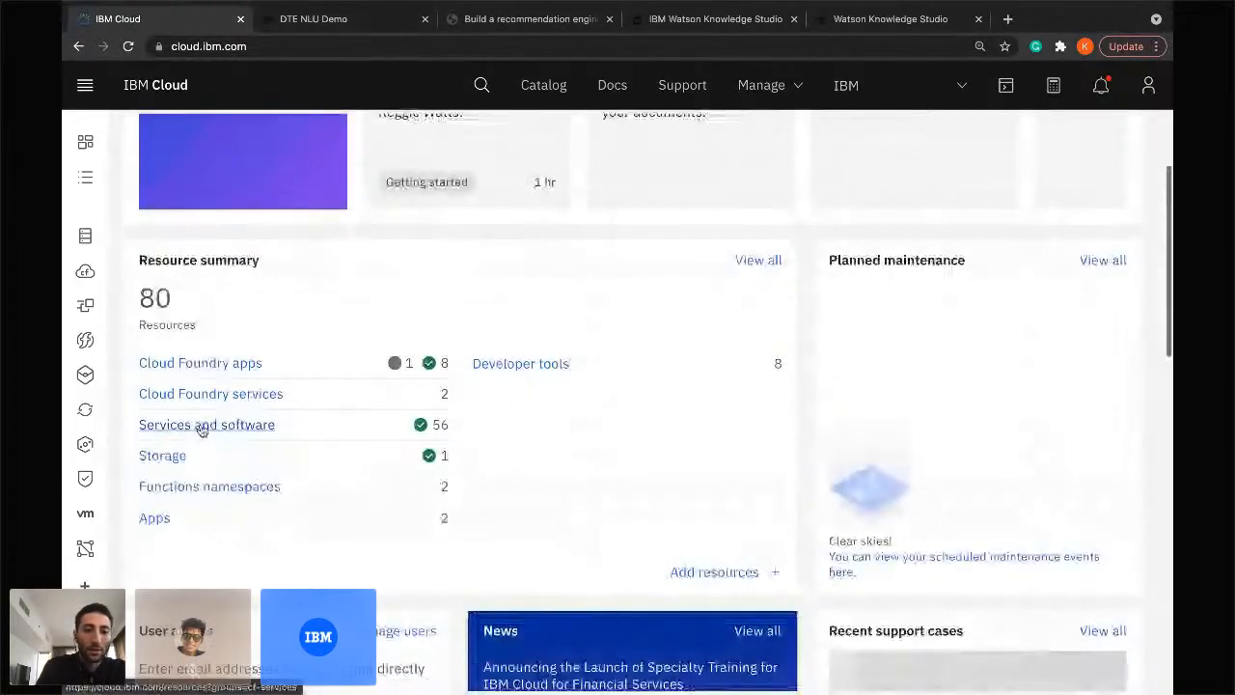
pyautogui.click(201, 427)
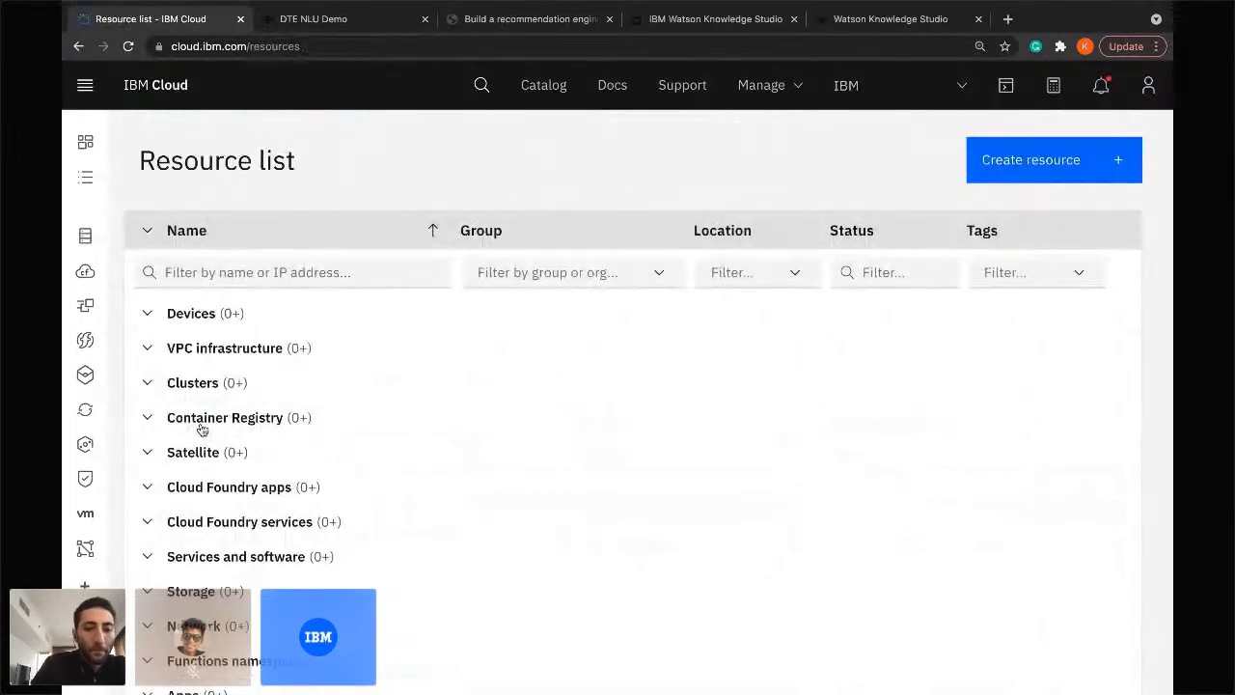
# Open the Knowledge Studio-kif01 instance from the resource list and launch Watson Knowledge Studio.
pyautogui.scroll(-2, 188, 539)
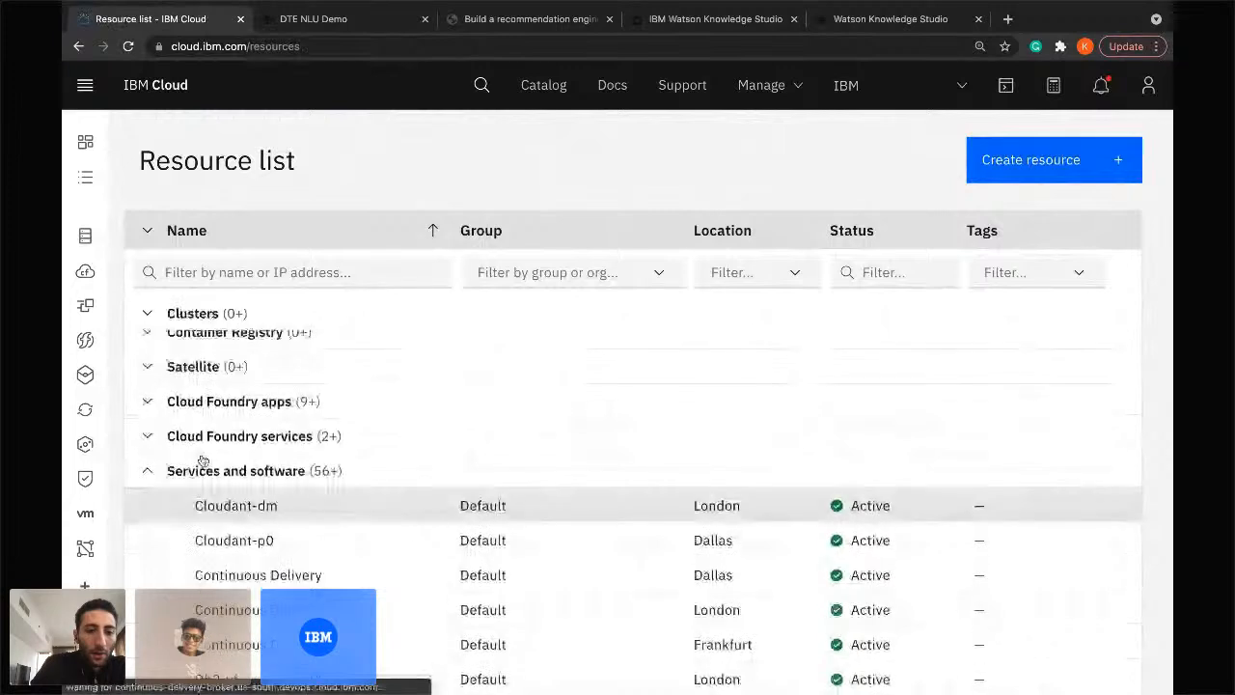
pyautogui.scroll(-6, 226, 493)
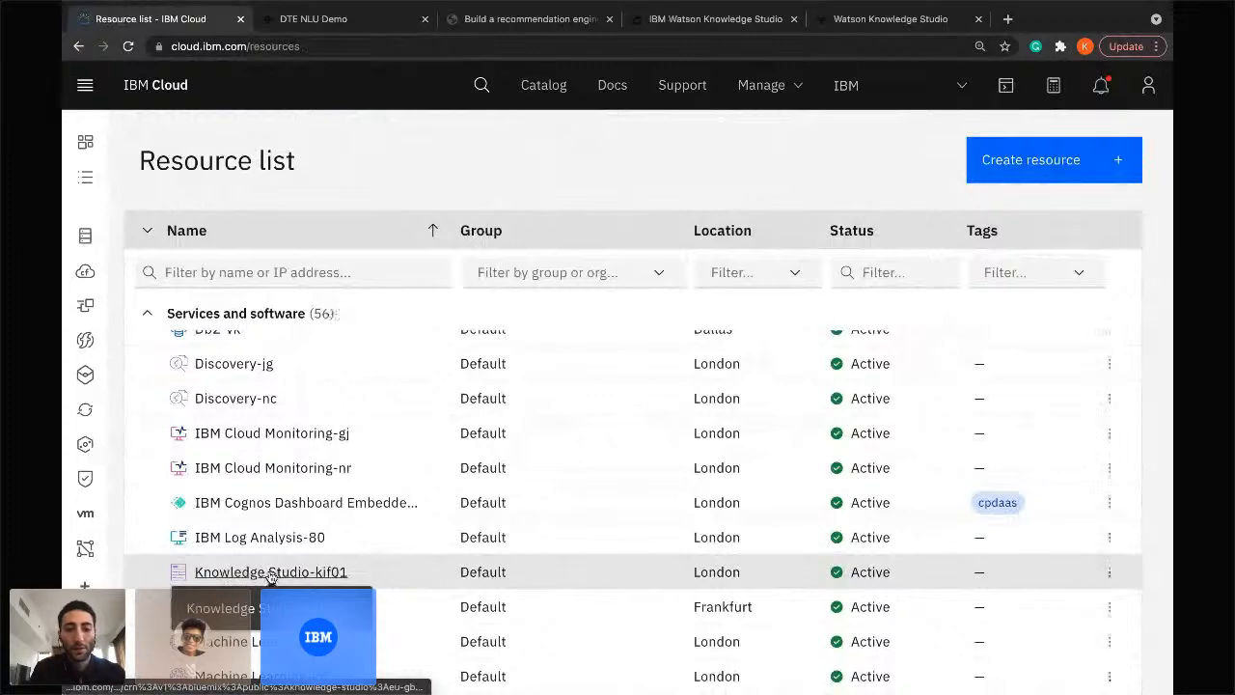
pyautogui.click(271, 572)
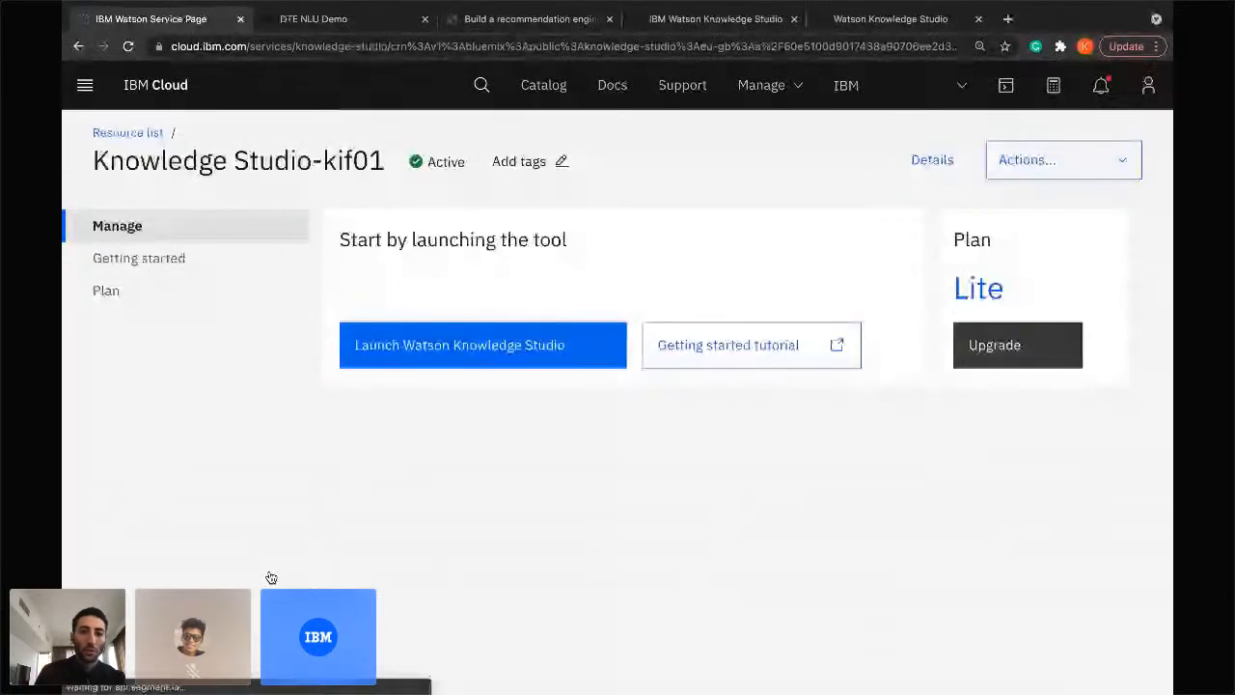
pyautogui.click(487, 354)
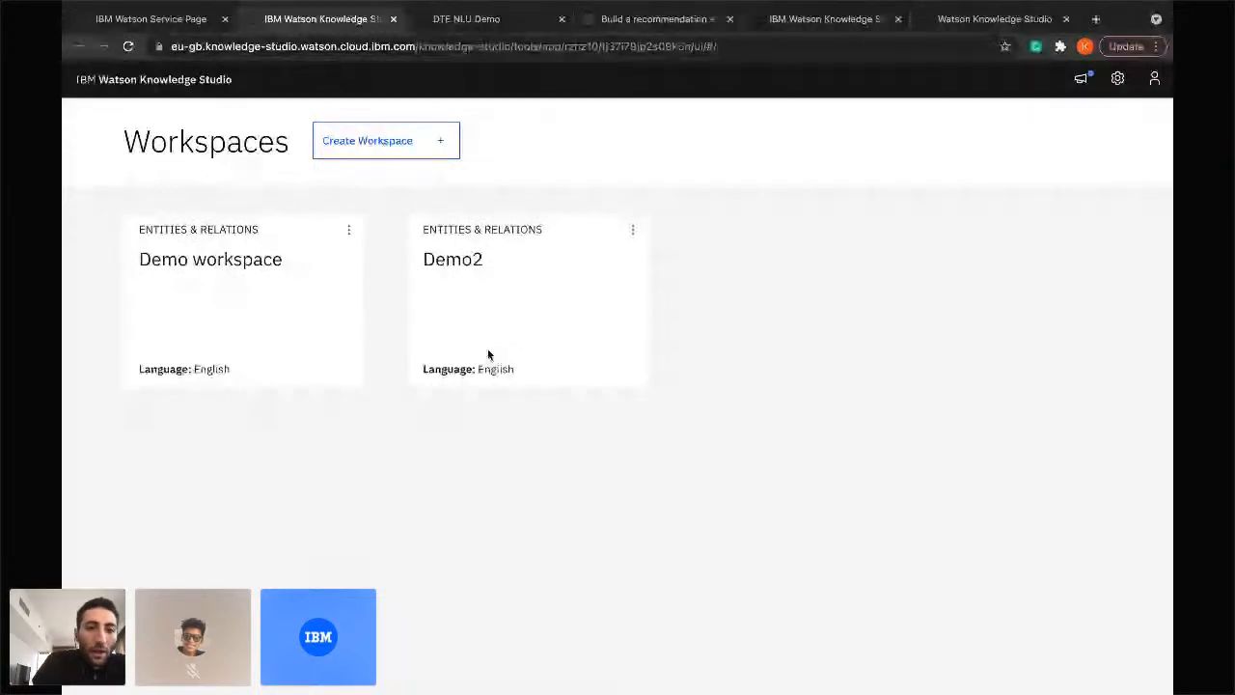
# Create a workspace named Demo-RepairShop with English as the language of documents.
pyautogui.click(380, 149)
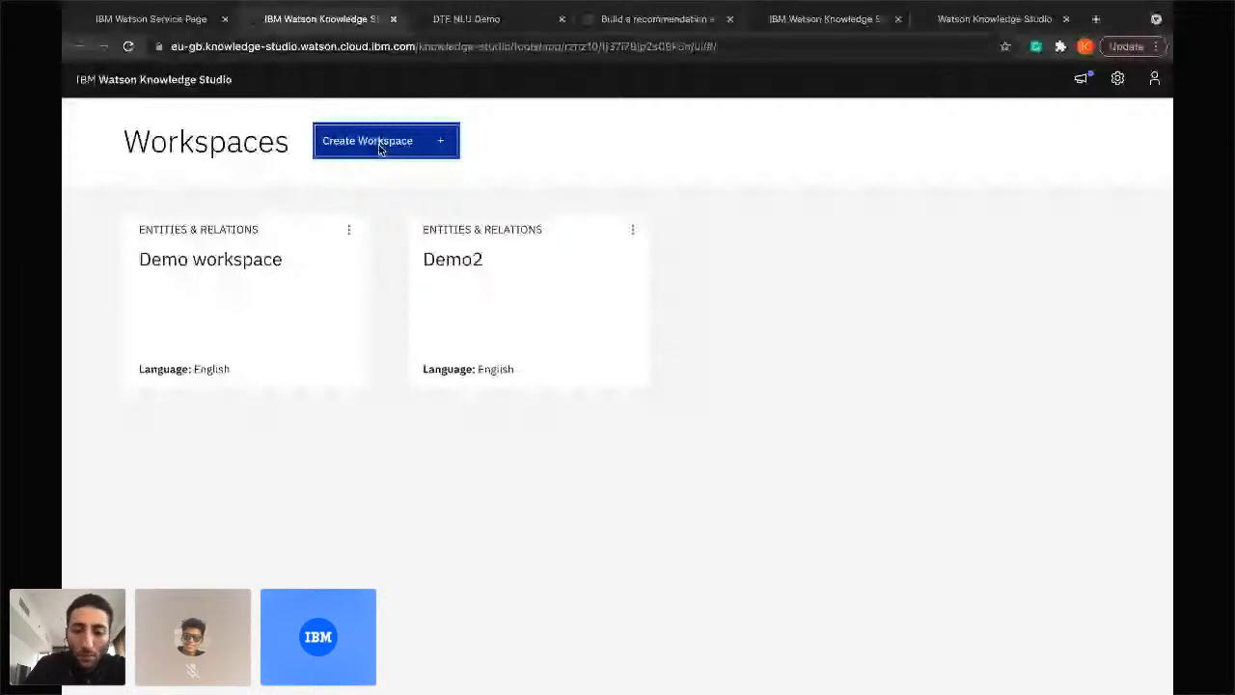
pyautogui.write('Demo')
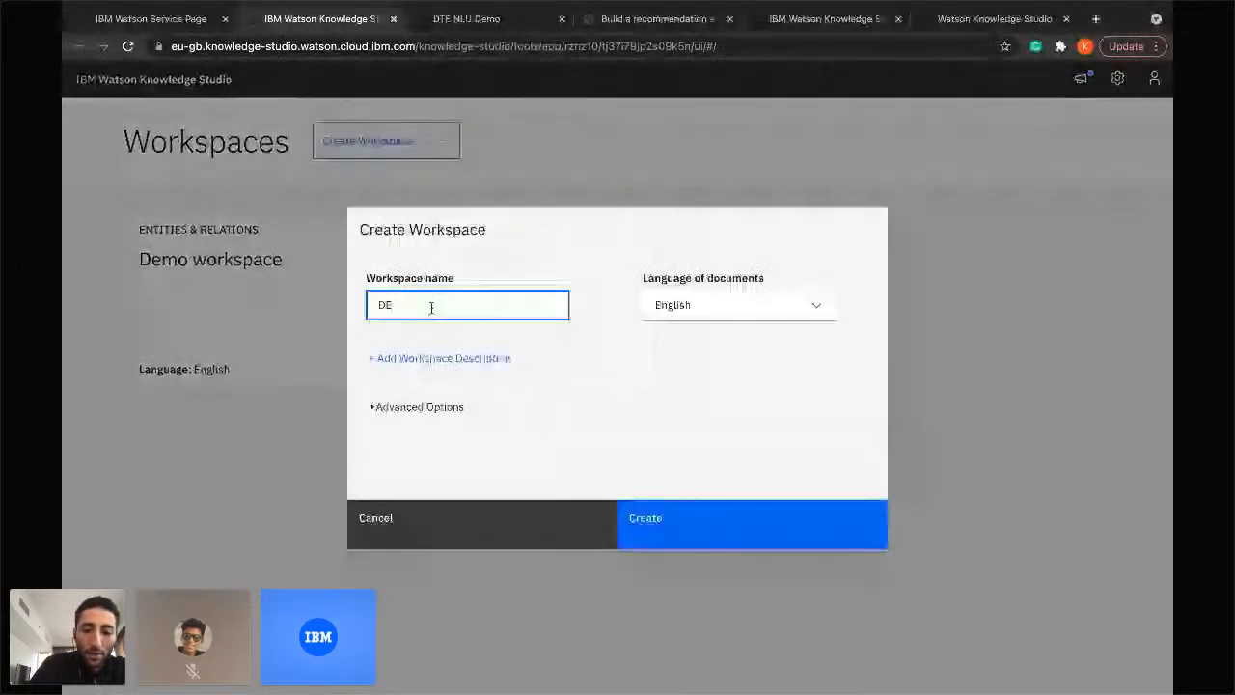
pyautogui.write('-')
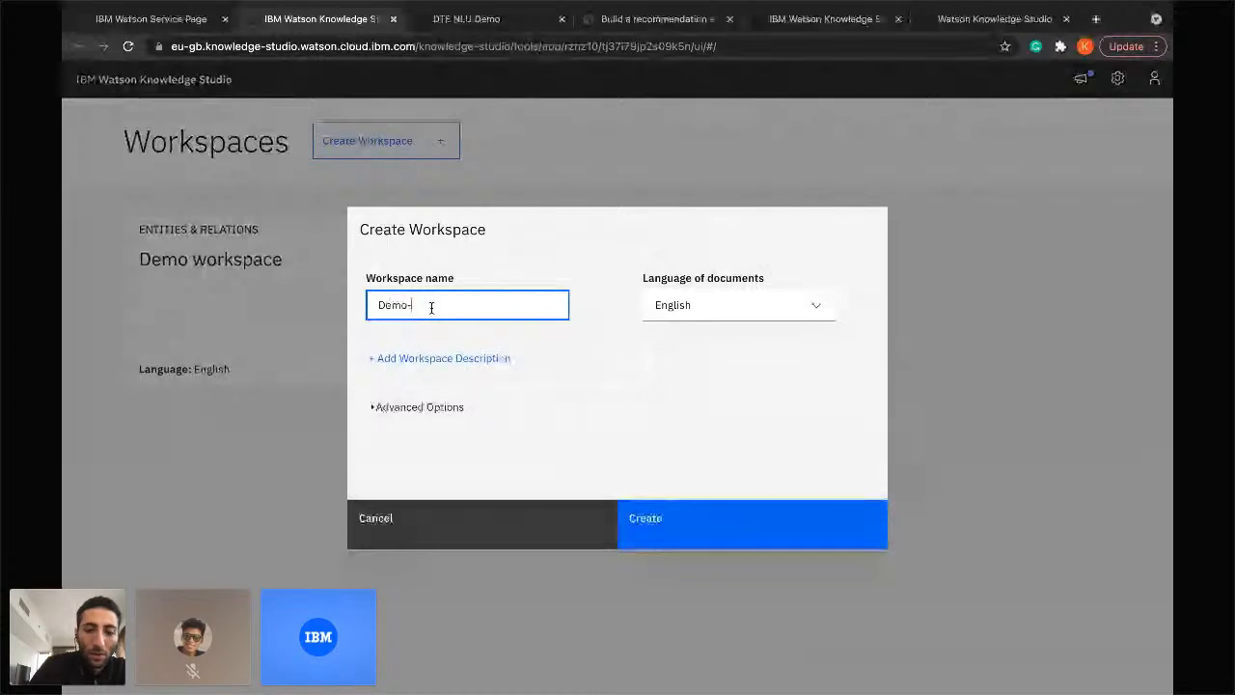
pyautogui.write('Repair')
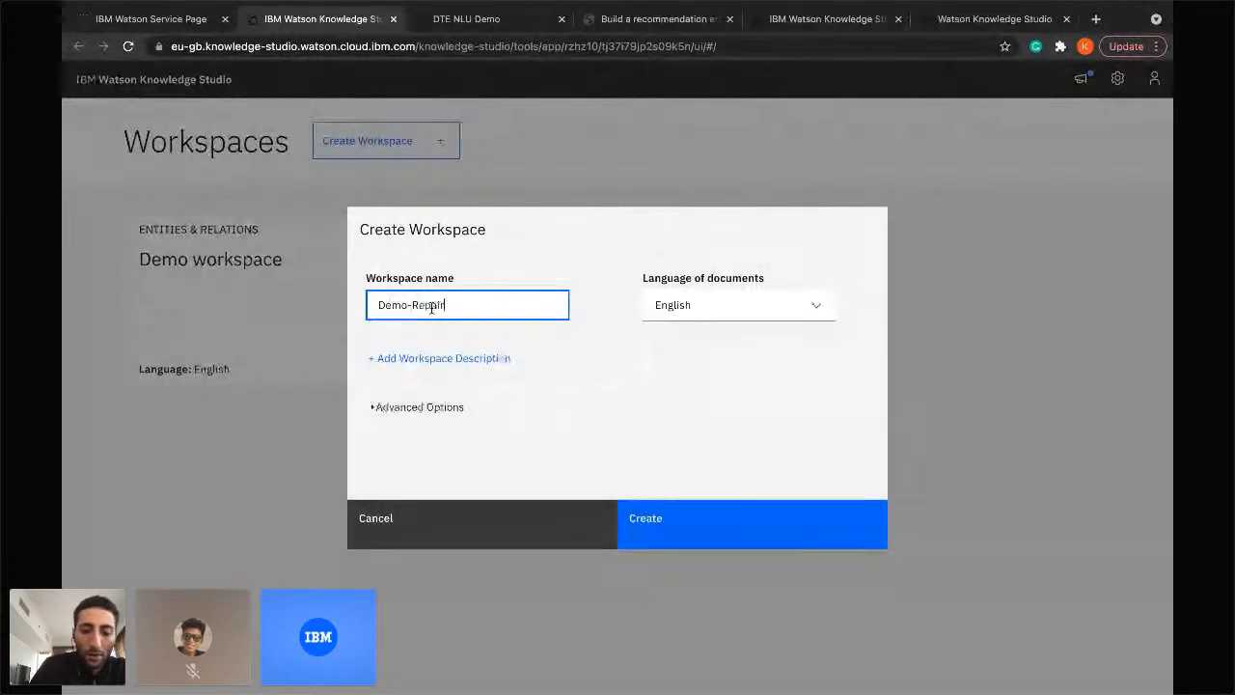
pyautogui.write('Shop')
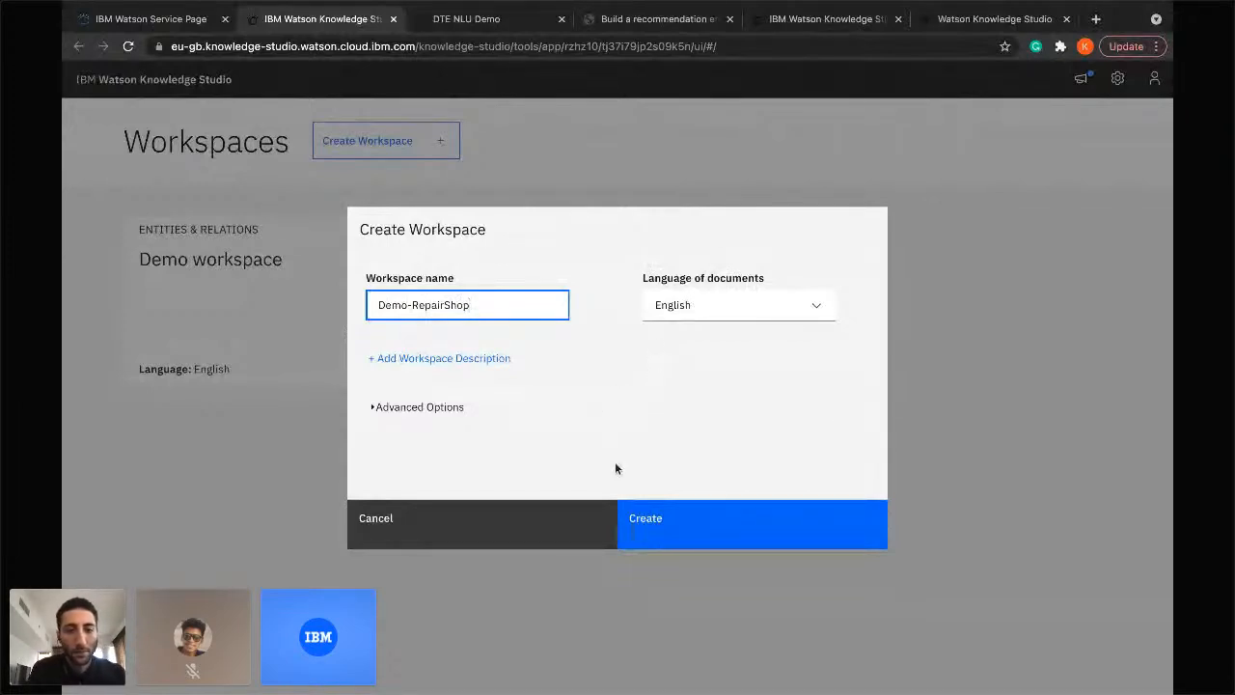
pyautogui.click(673, 529)
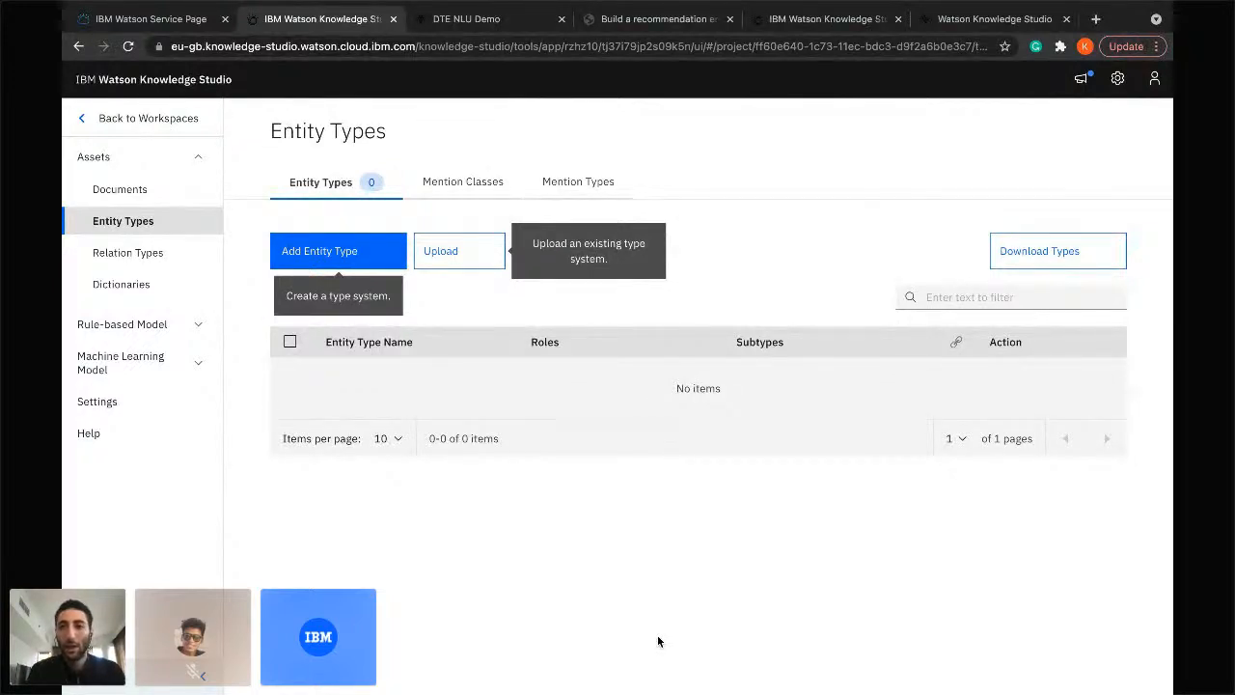
# Switch to the workshop's GitHub repository and download its files as a ZIP archive.
pyautogui.hotkey('ctrl', 'Left')
pyautogui.hotkey('ctrl', 'Left')
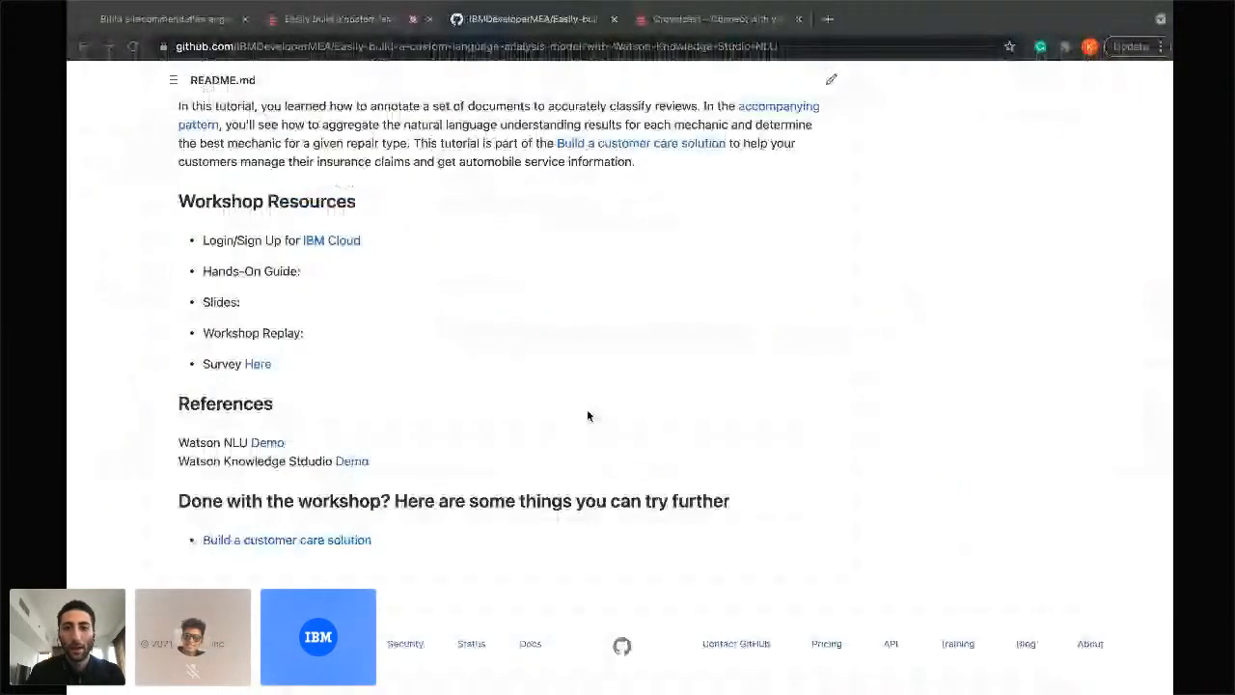
pyautogui.scroll(-5, 587, 413)
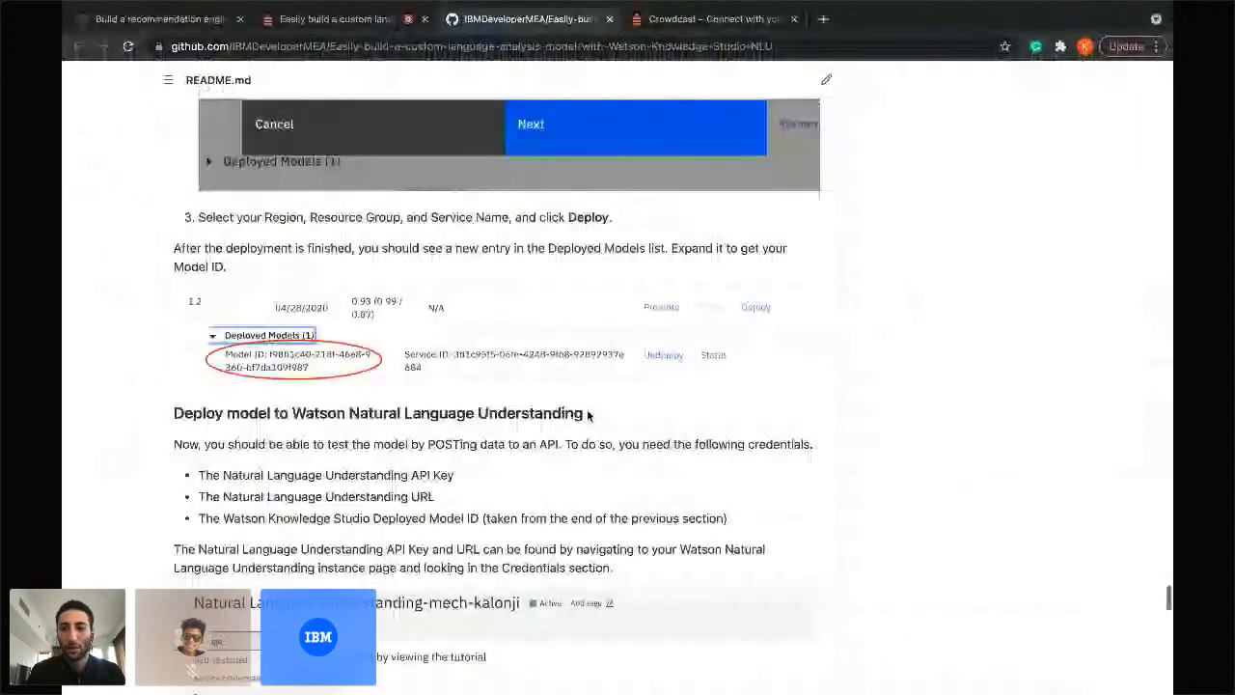
pyautogui.scroll(10, 588, 415)
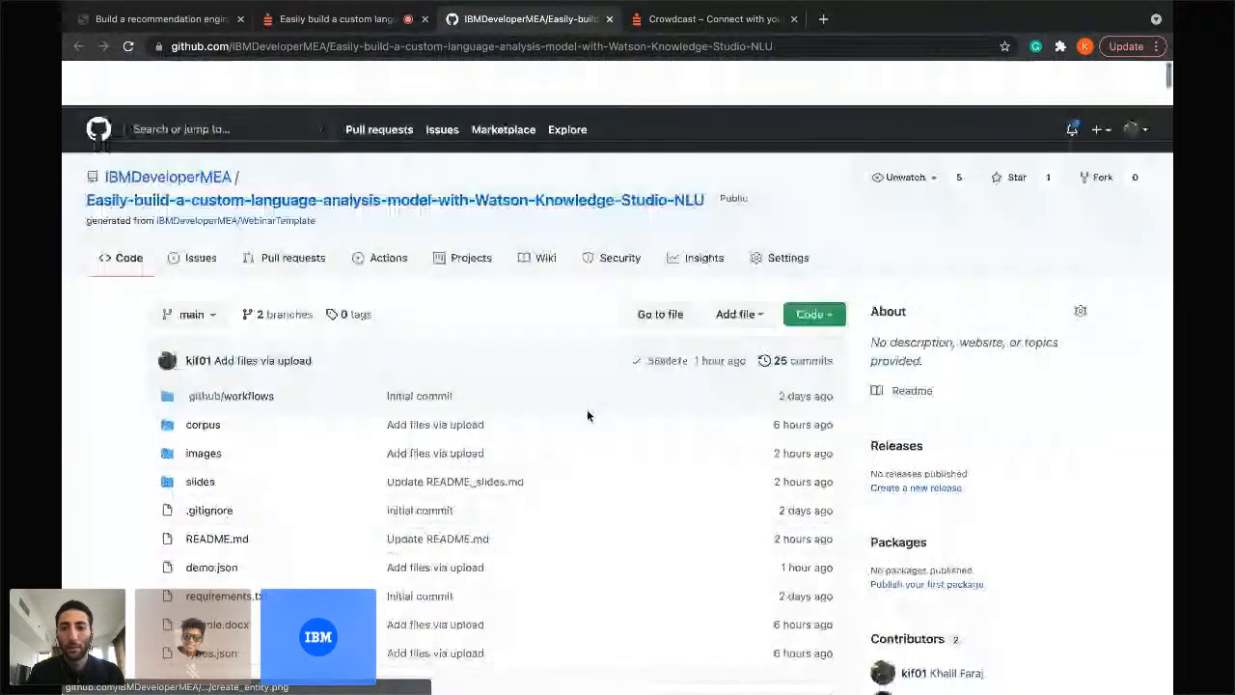
pyautogui.click(813, 270)
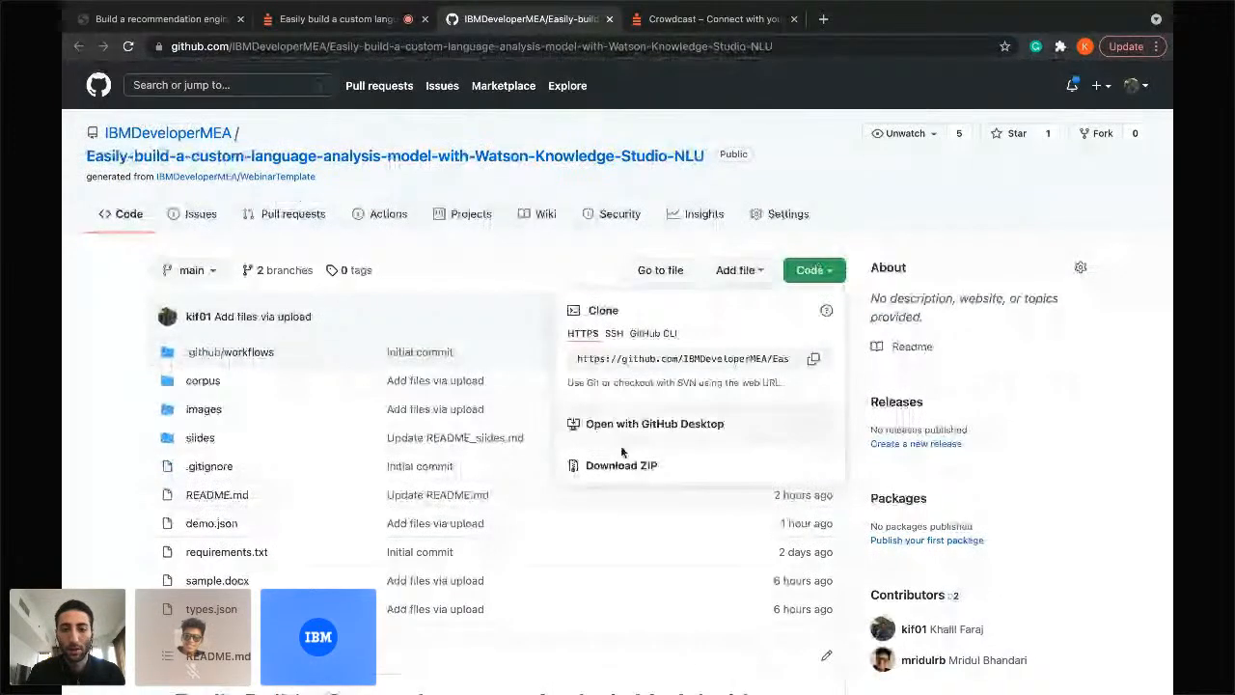
pyautogui.click(645, 476)
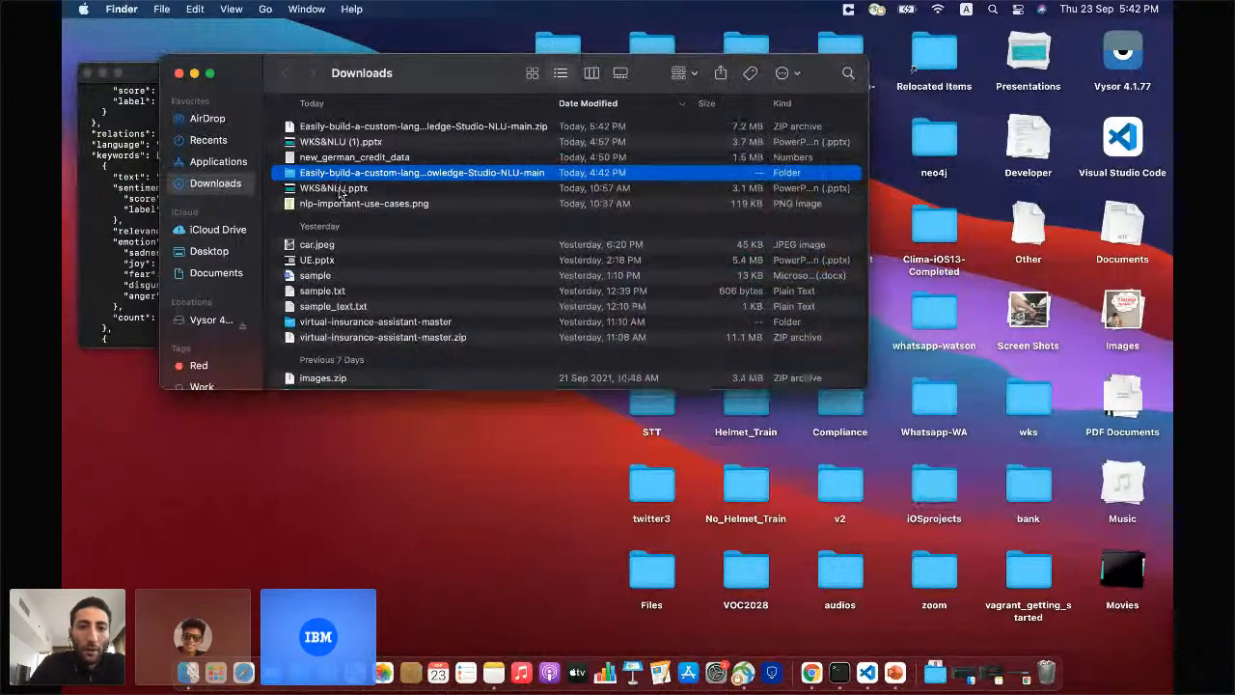
# Point out the extracted repository folder in Finder's Downloads and switch back to the Knowledge Studio workspace.
pyautogui.click(340, 190)
pyautogui.click(340, 178)
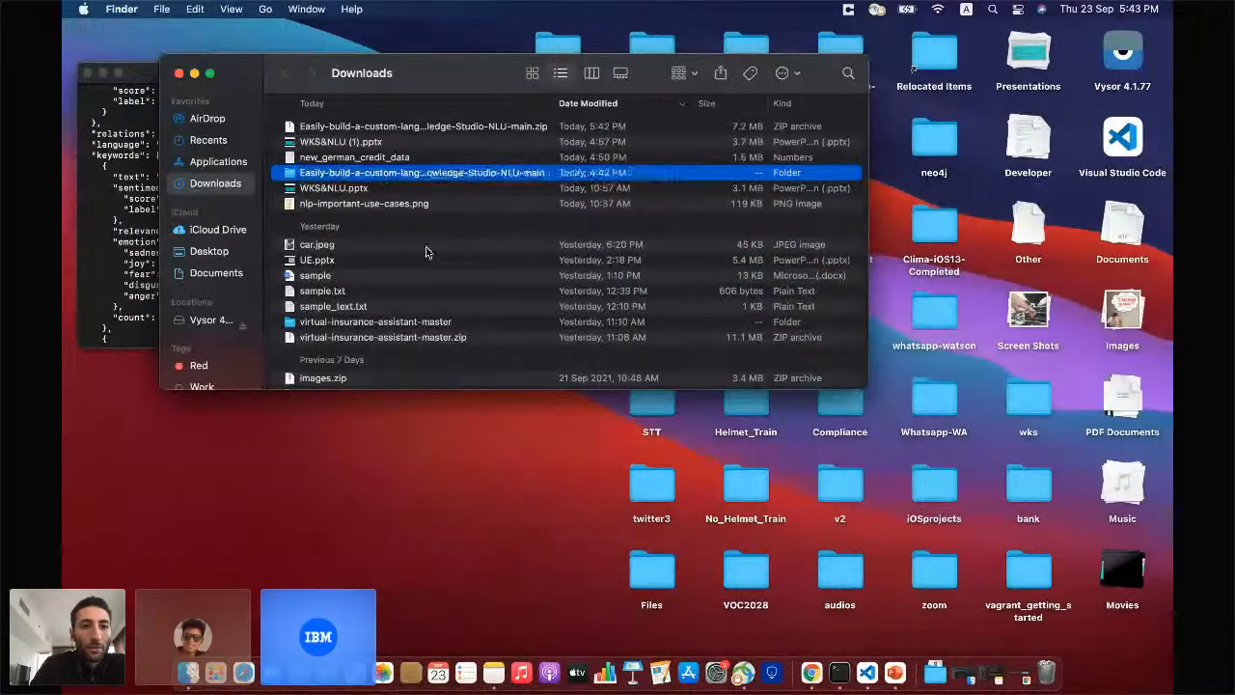
pyautogui.hotkey('ctrl', 'Right')
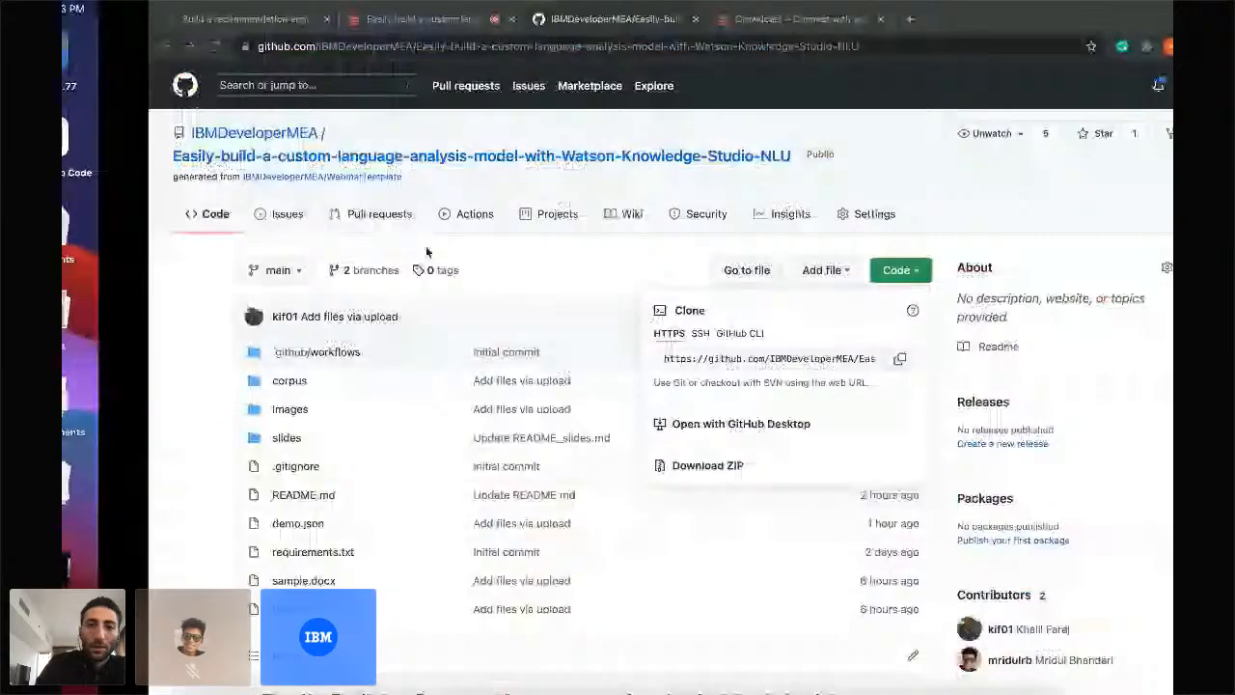
pyautogui.hotkey('ctrl', 'Up')
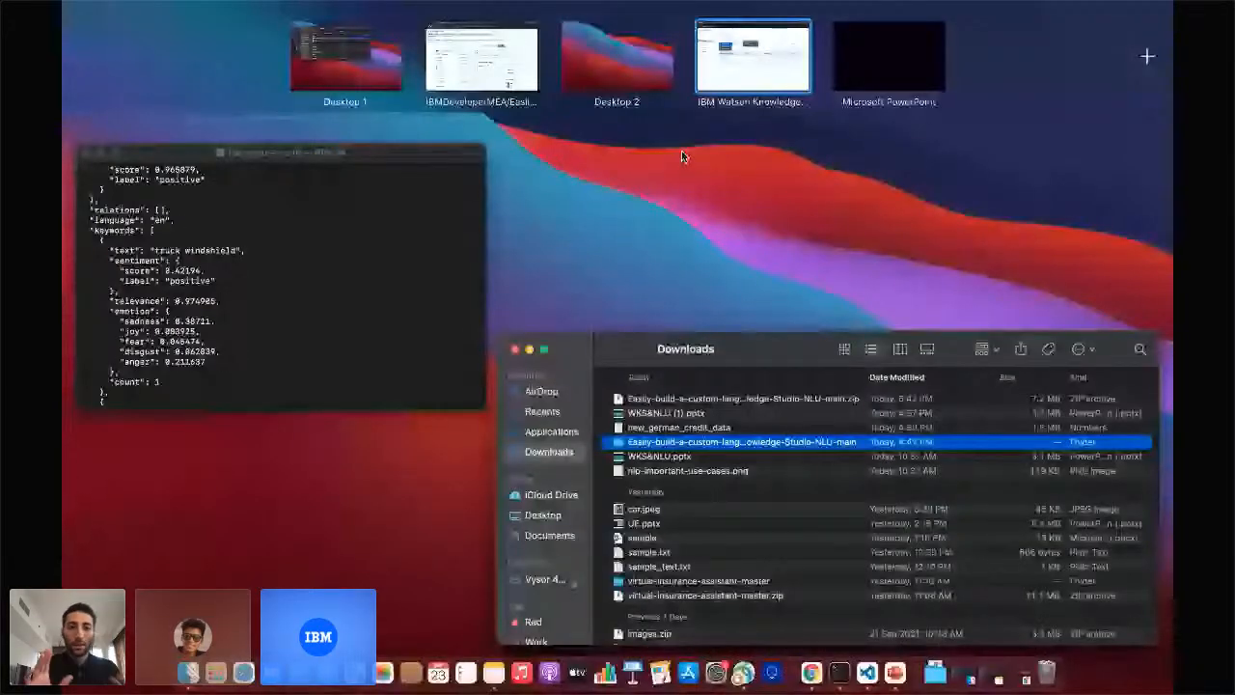
pyautogui.click(753, 58)
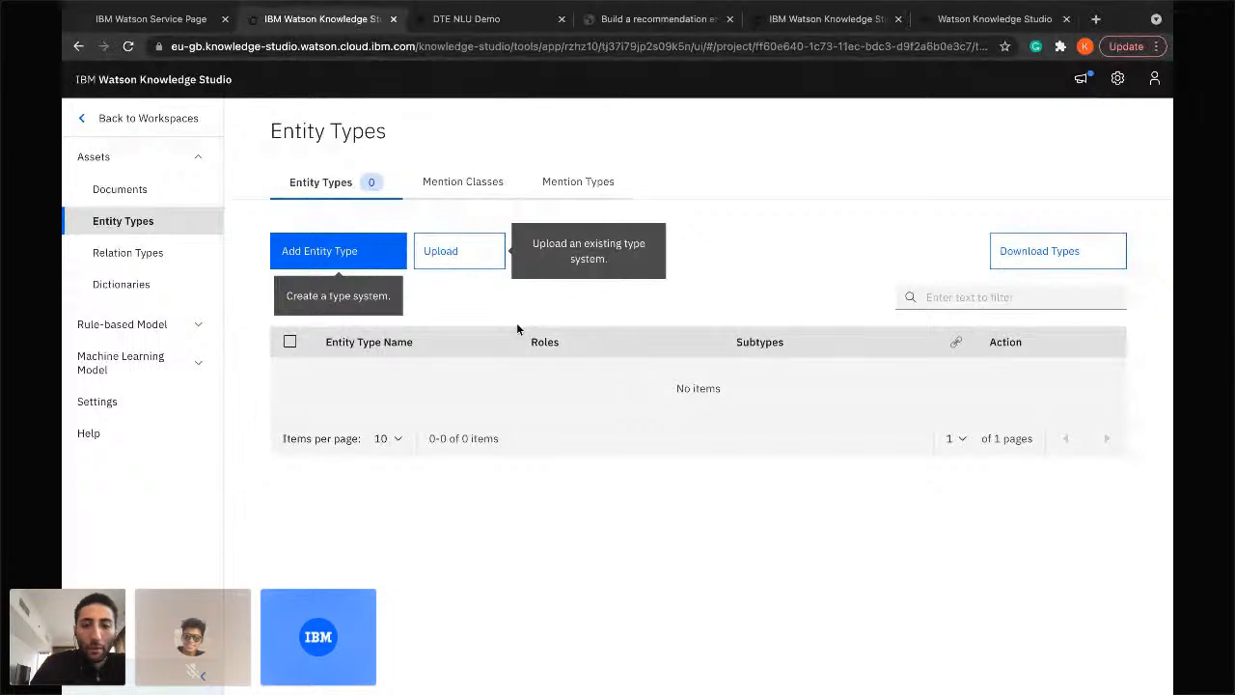
# Upload types.json from the extracted repository folder in Downloads as the workspace's type system.
pyautogui.click(461, 265)
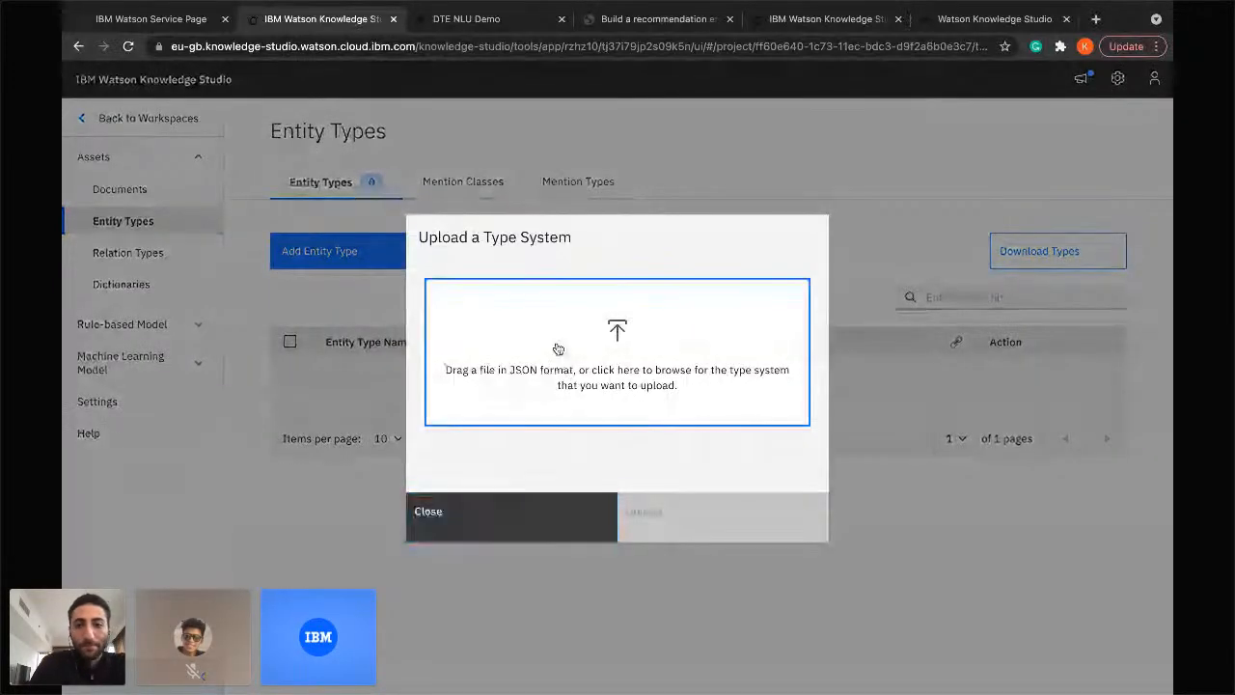
pyautogui.click(558, 348)
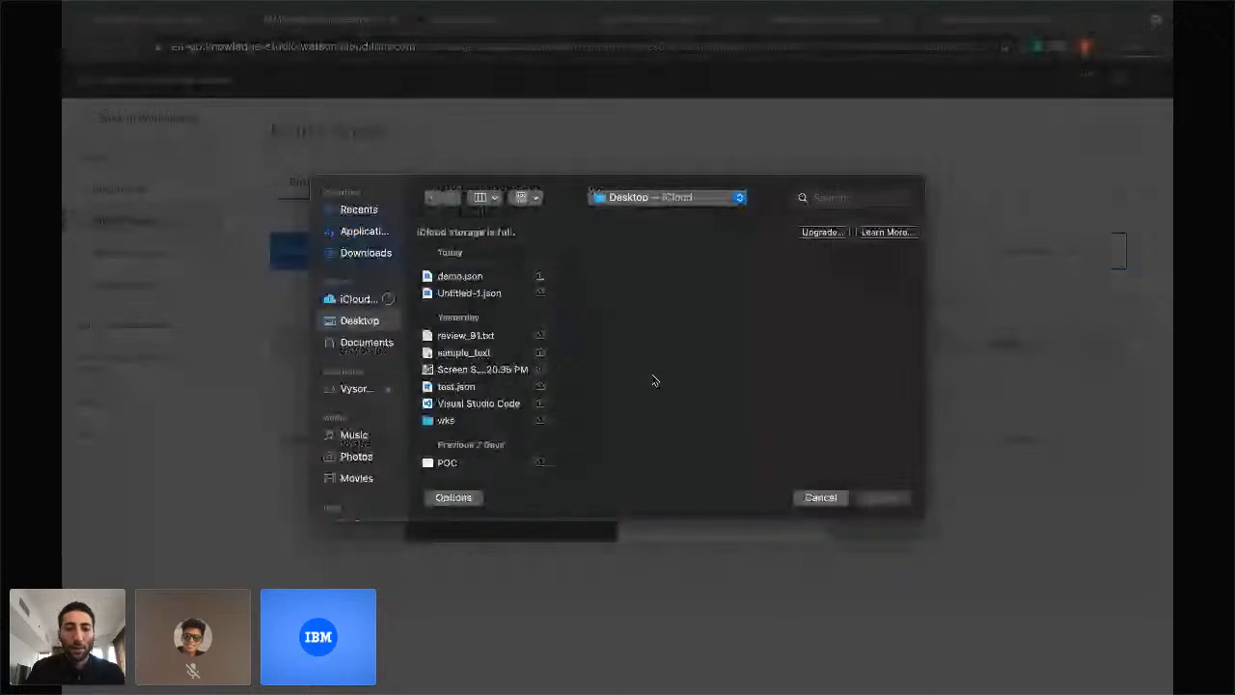
pyautogui.click(364, 256)
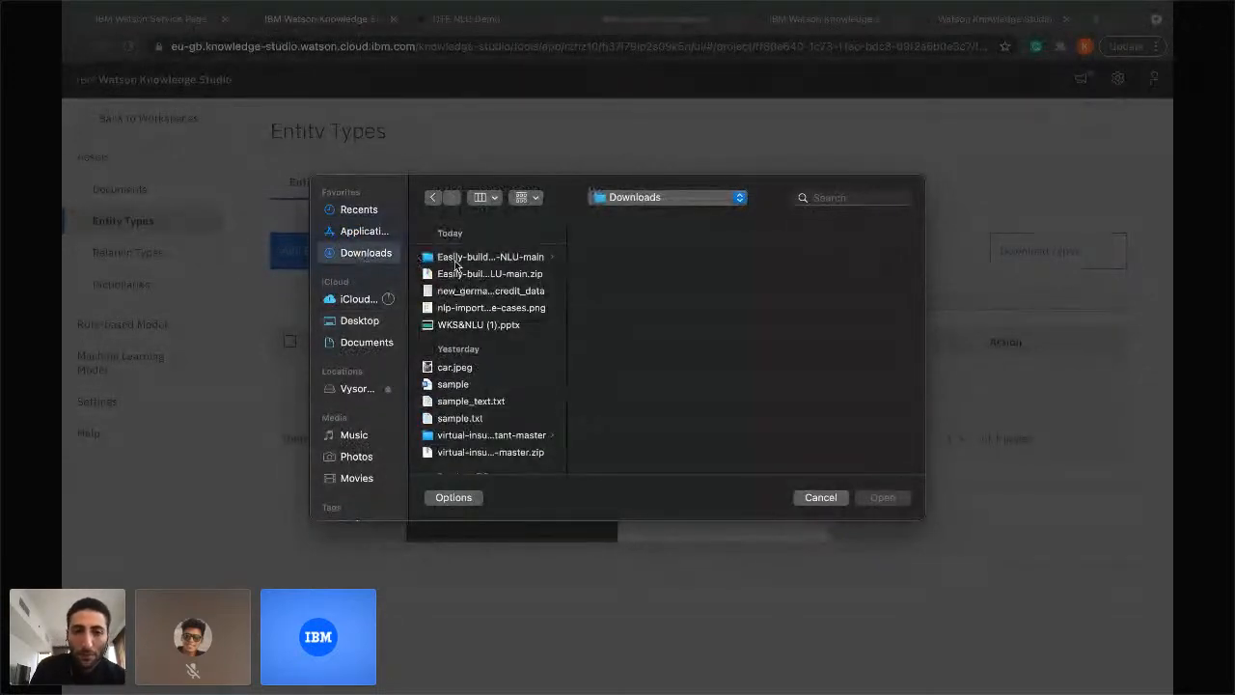
pyautogui.click(457, 263)
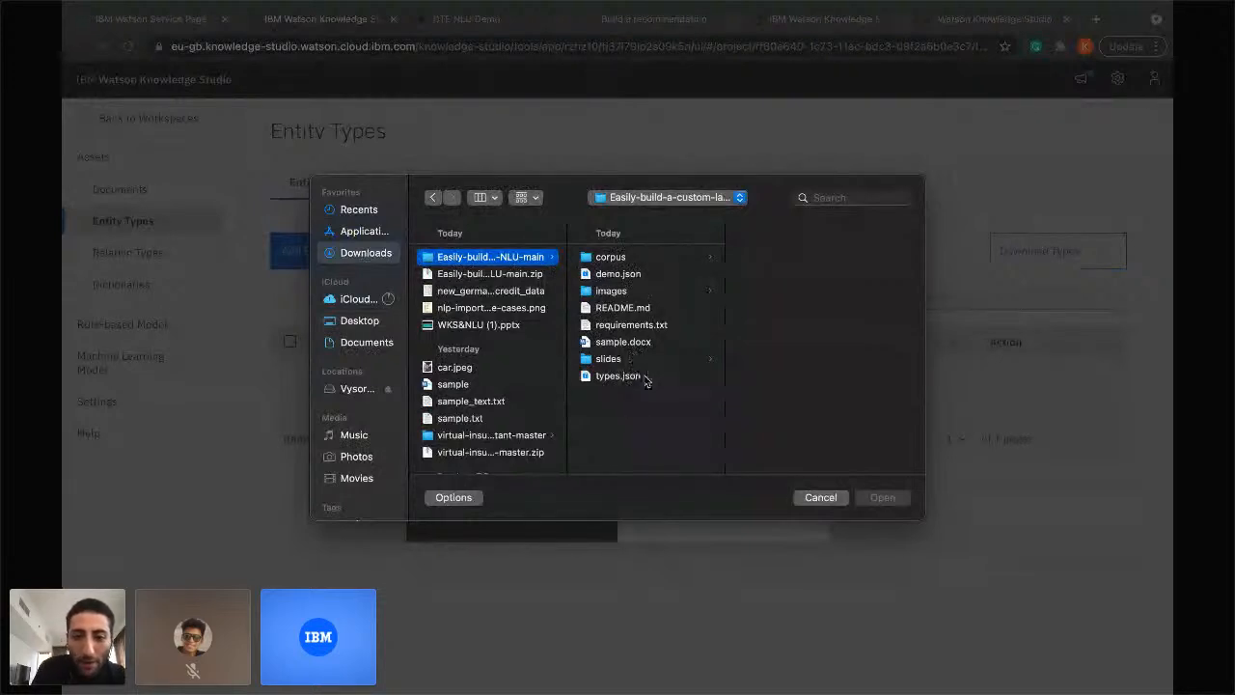
pyautogui.click(613, 379)
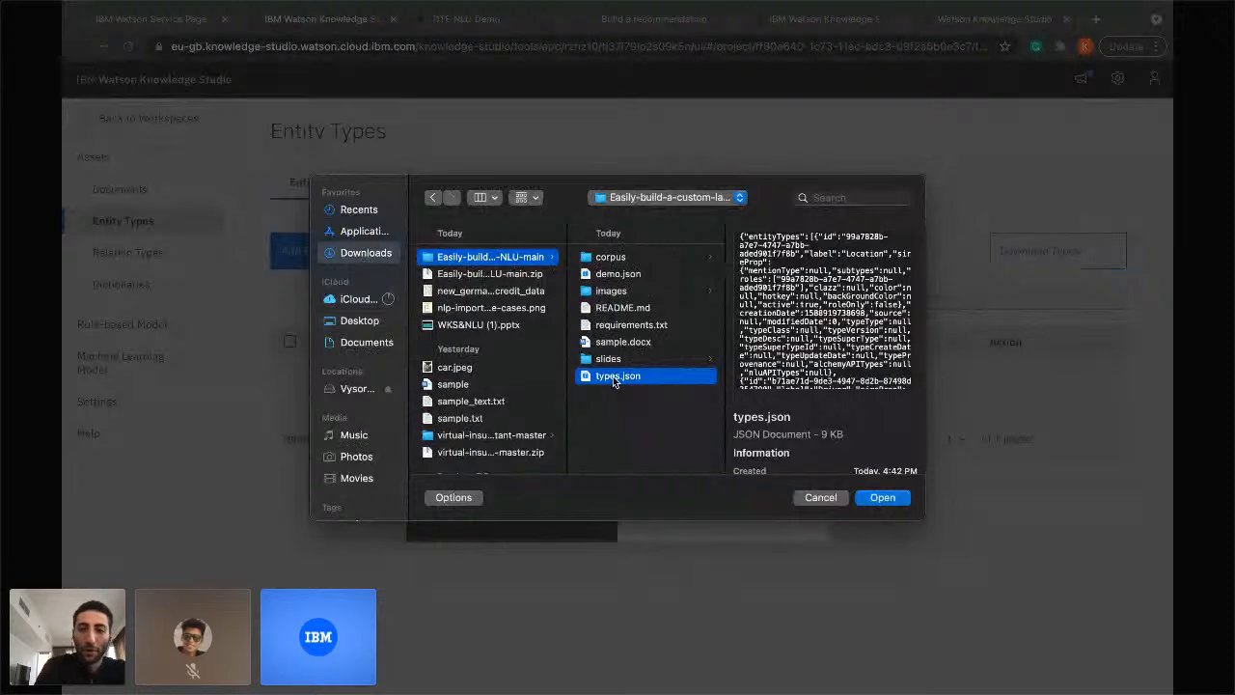
pyautogui.click(883, 497)
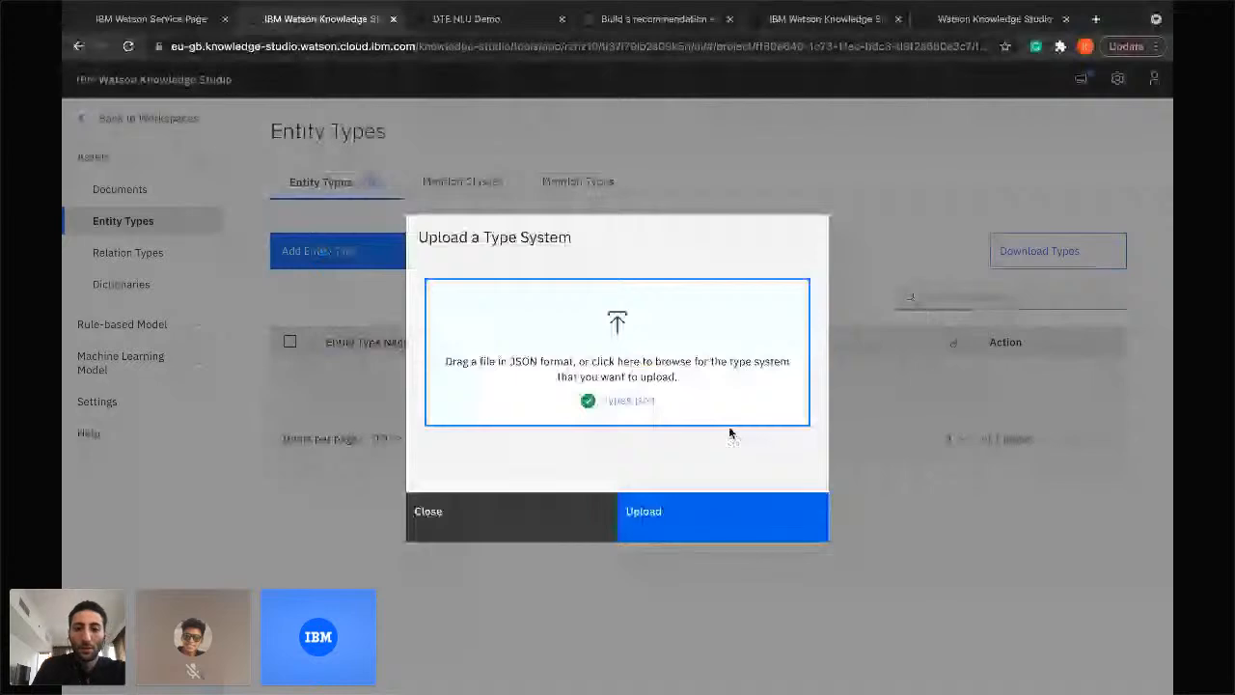
pyautogui.click(699, 522)
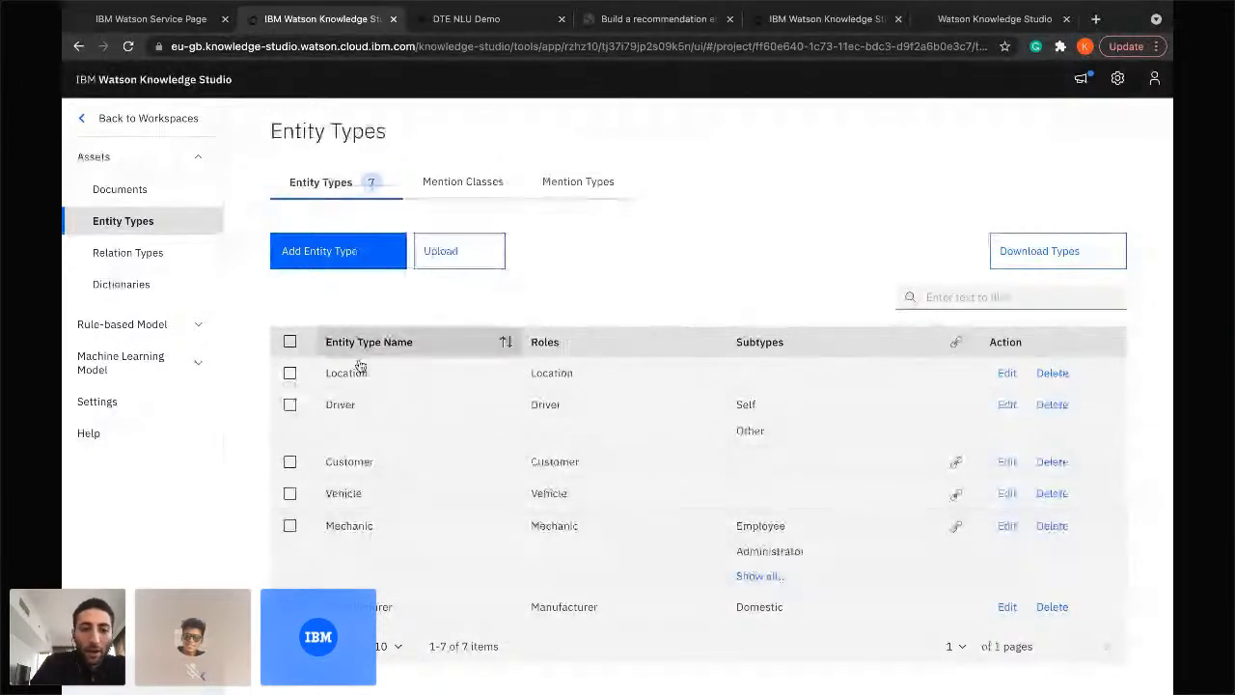
# Look through the uploaded entity types and show all subtypes of Repair, leaving its row unselected.
pyautogui.scroll(-3, 370, 547)
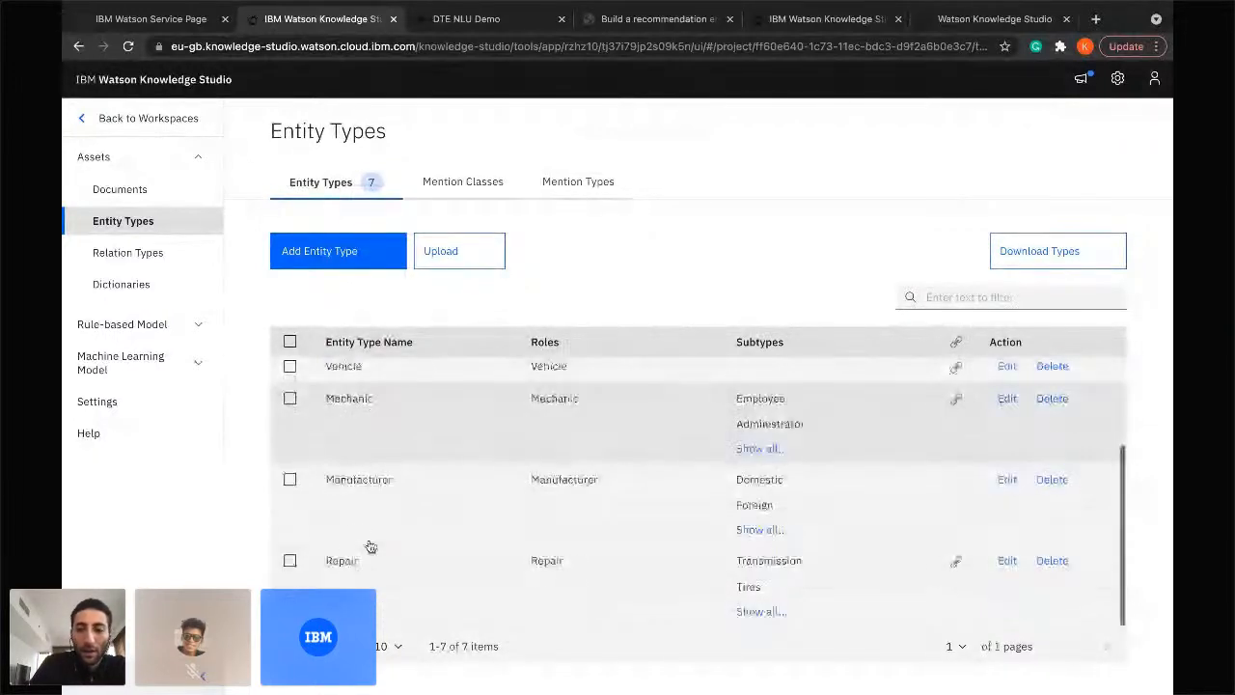
pyautogui.scroll(3, 370, 547)
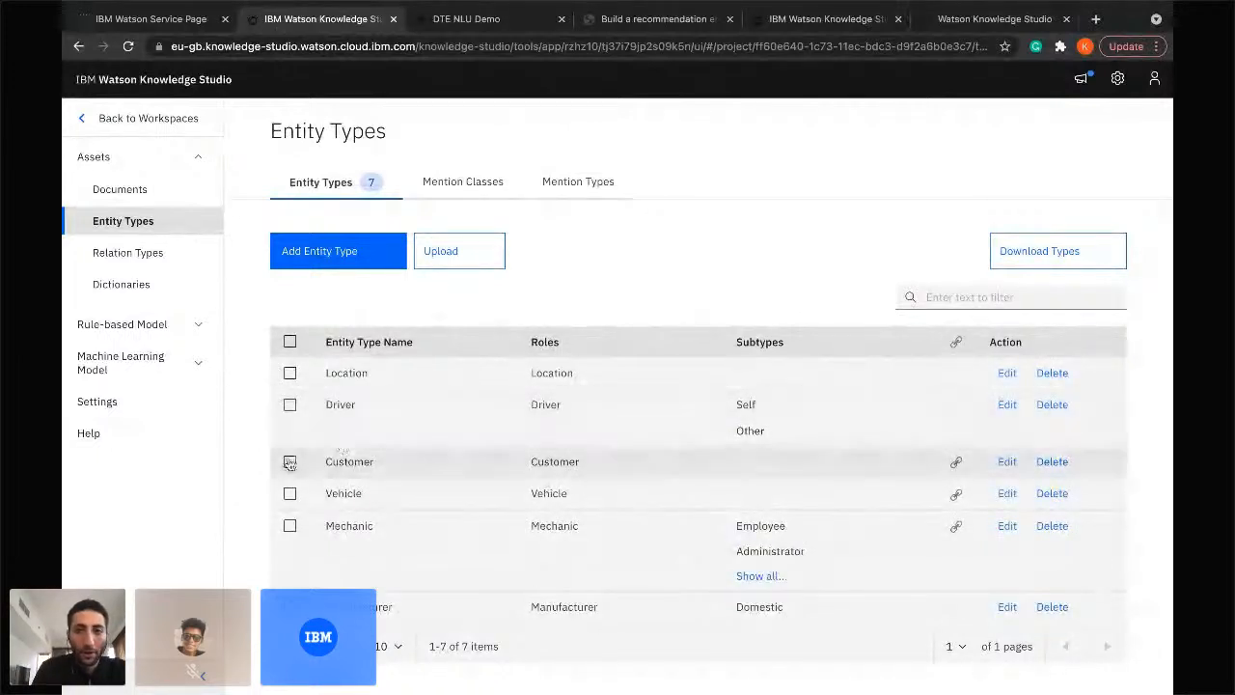
pyautogui.scroll(-2, 356, 462)
pyautogui.scroll(-1, 356, 462)
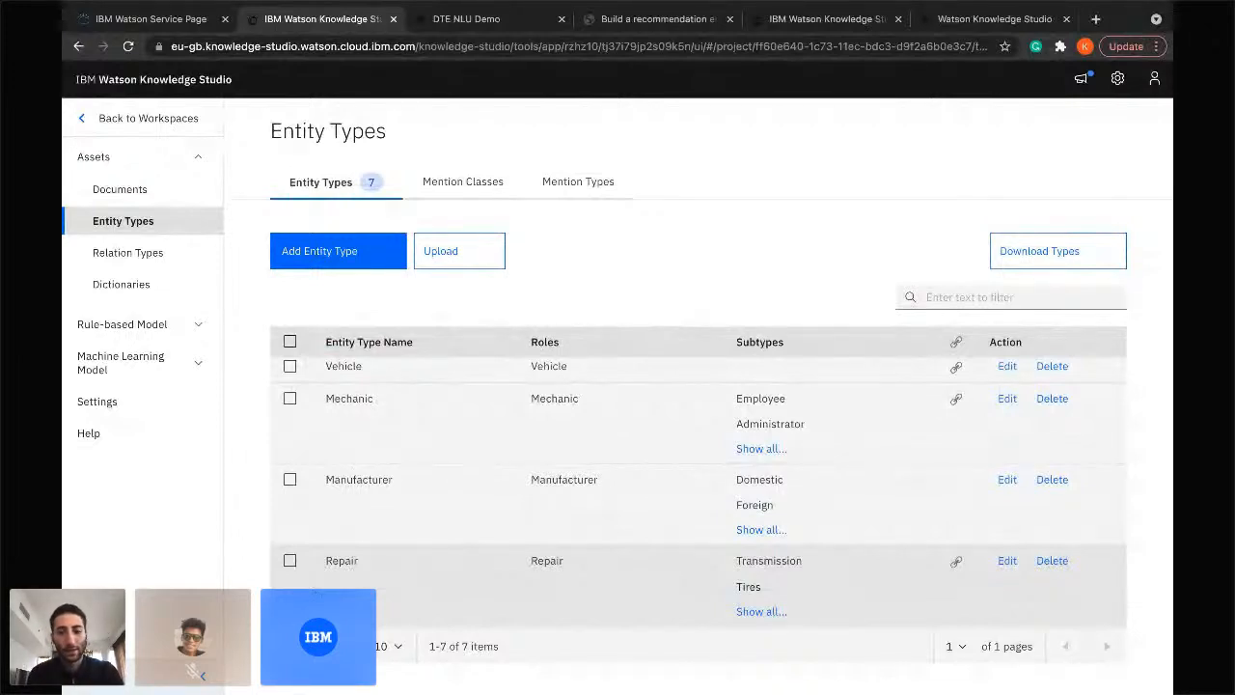
pyautogui.click(761, 612)
pyautogui.scroll(-1, 737, 509)
pyautogui.scroll(-3, 737, 509)
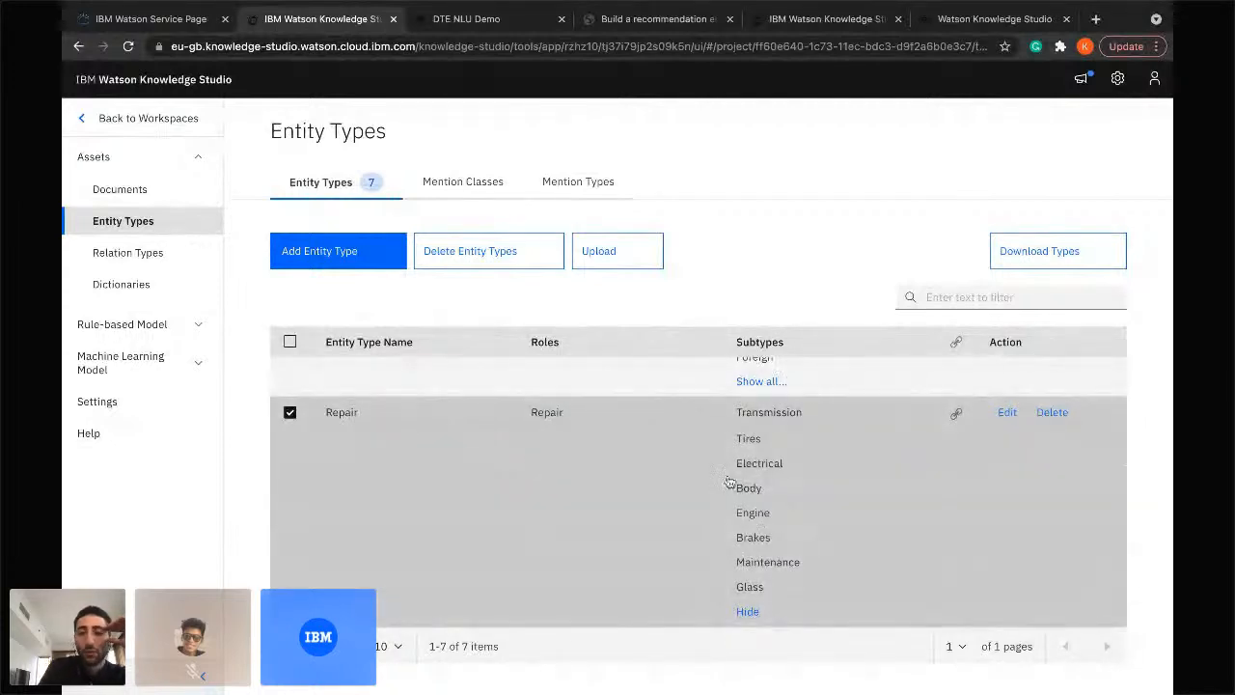
pyautogui.scroll(1, 520, 446)
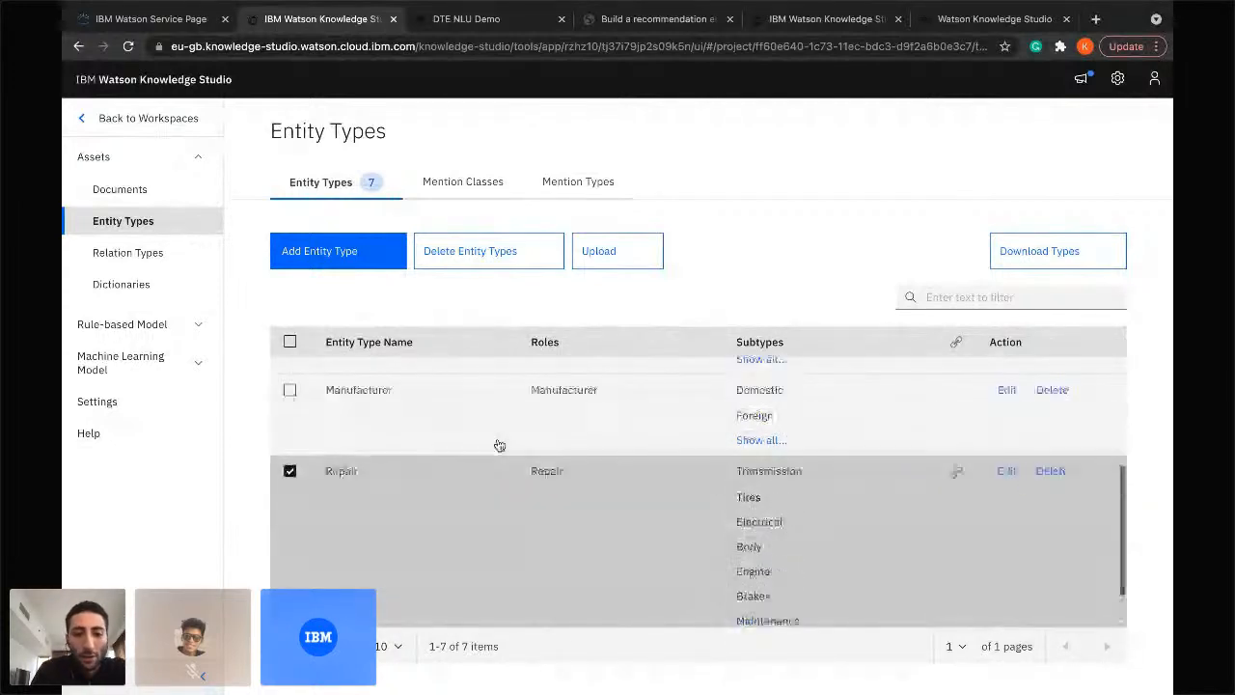
pyautogui.click(289, 487)
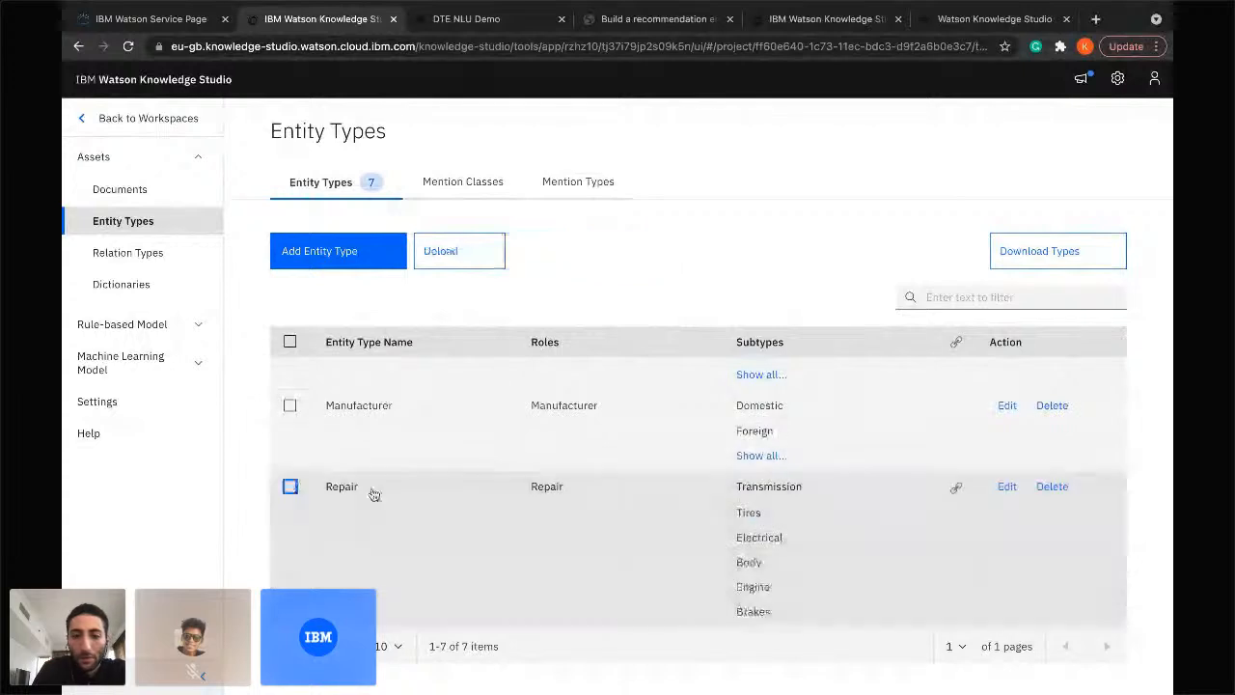
# Show all subtypes of the Mechanic entity type and clear the row's selection.
pyautogui.scroll(2, 374, 494)
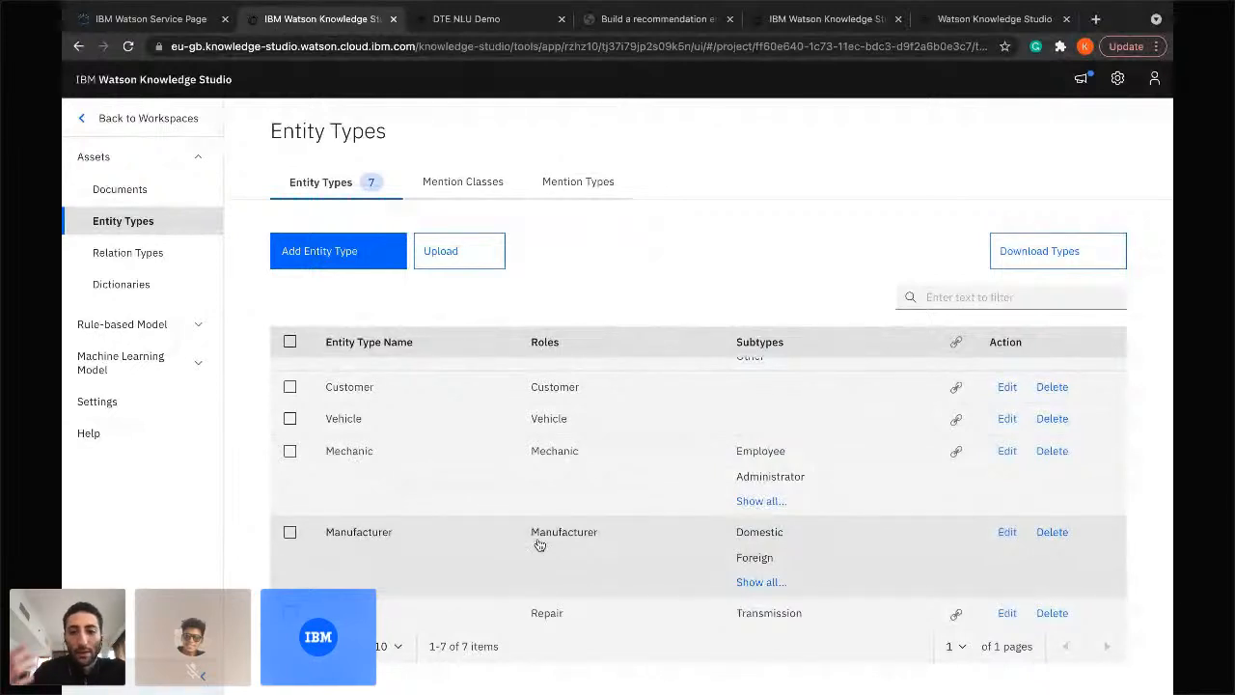
pyautogui.click(761, 500)
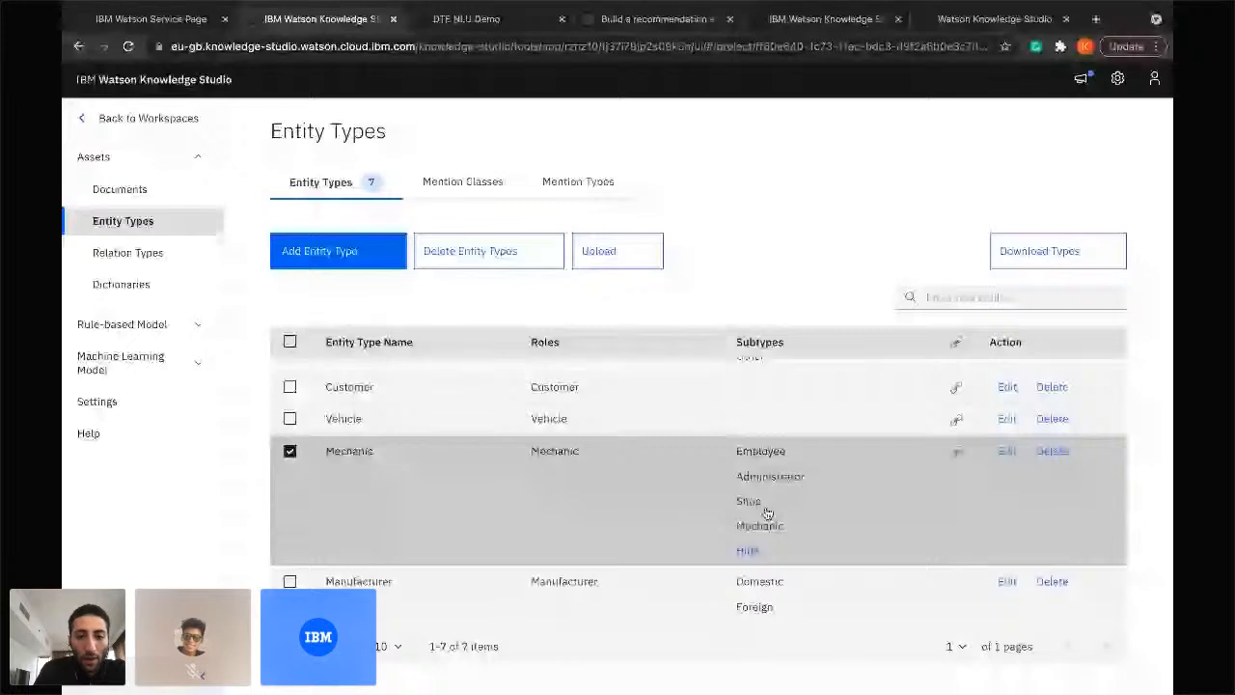
pyautogui.click(289, 451)
pyautogui.scroll(1, 324, 467)
pyautogui.scroll(1, 338, 463)
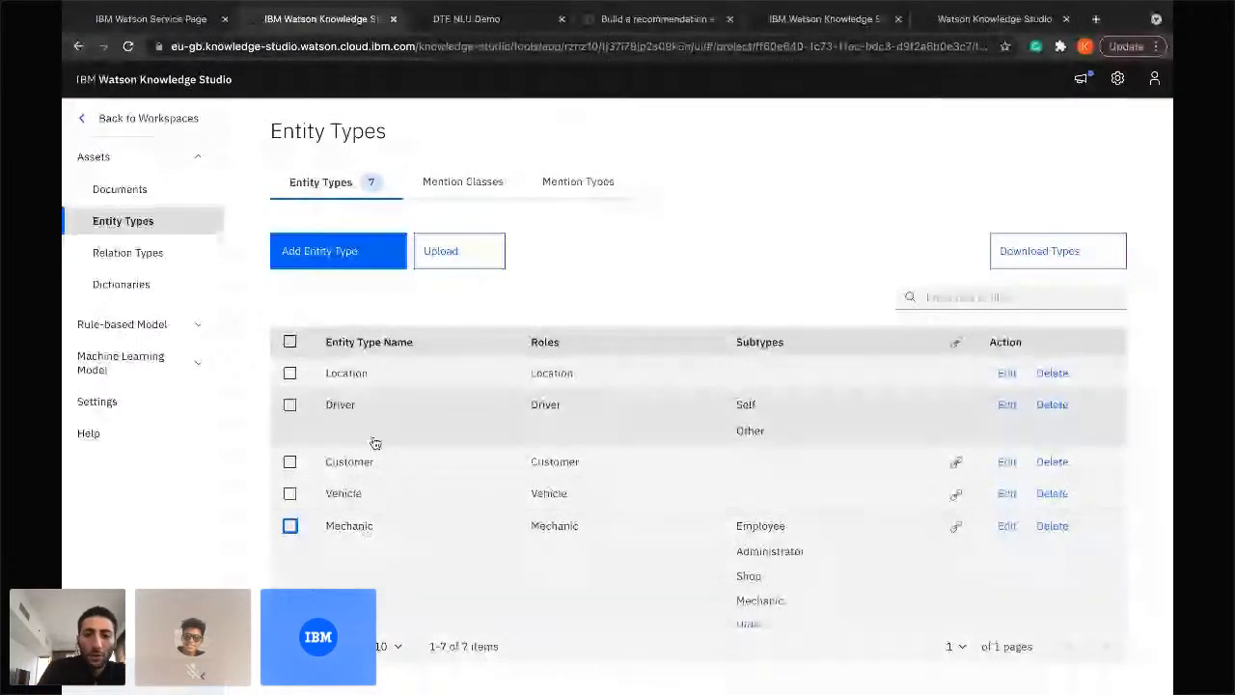
# Skim the whole entity type list once more and open the workspace's relation types.
pyautogui.scroll(-10, 351, 520)
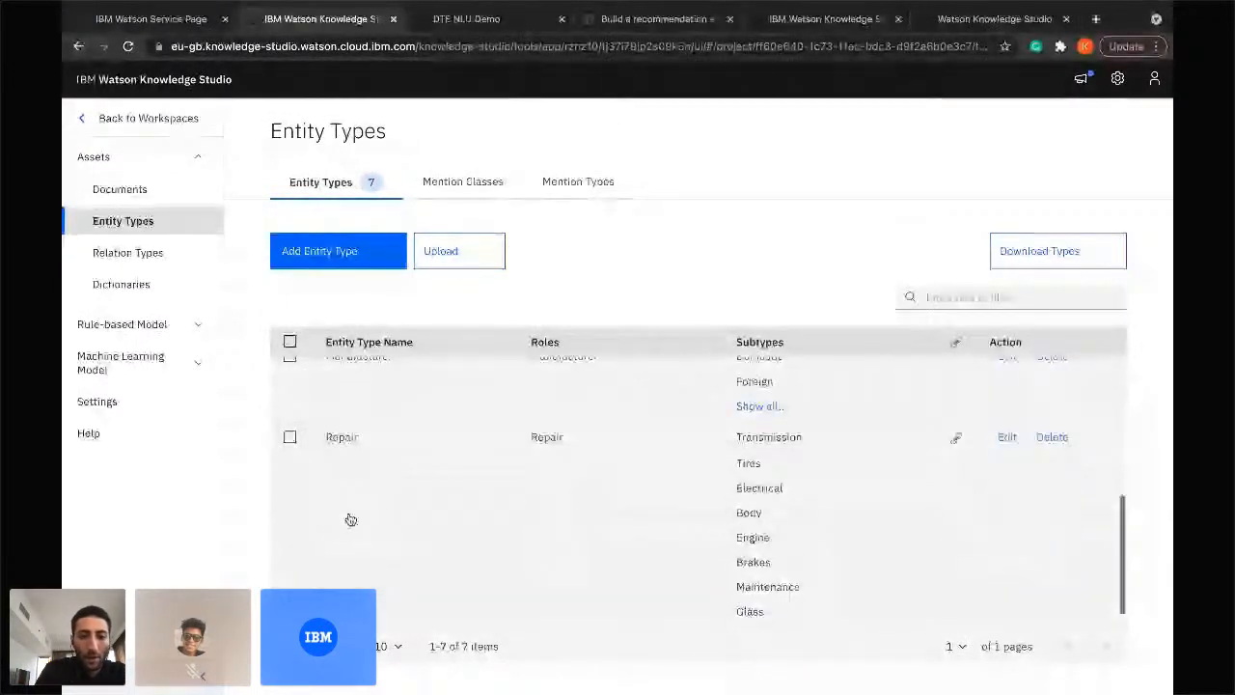
pyautogui.scroll(-1, 348, 502)
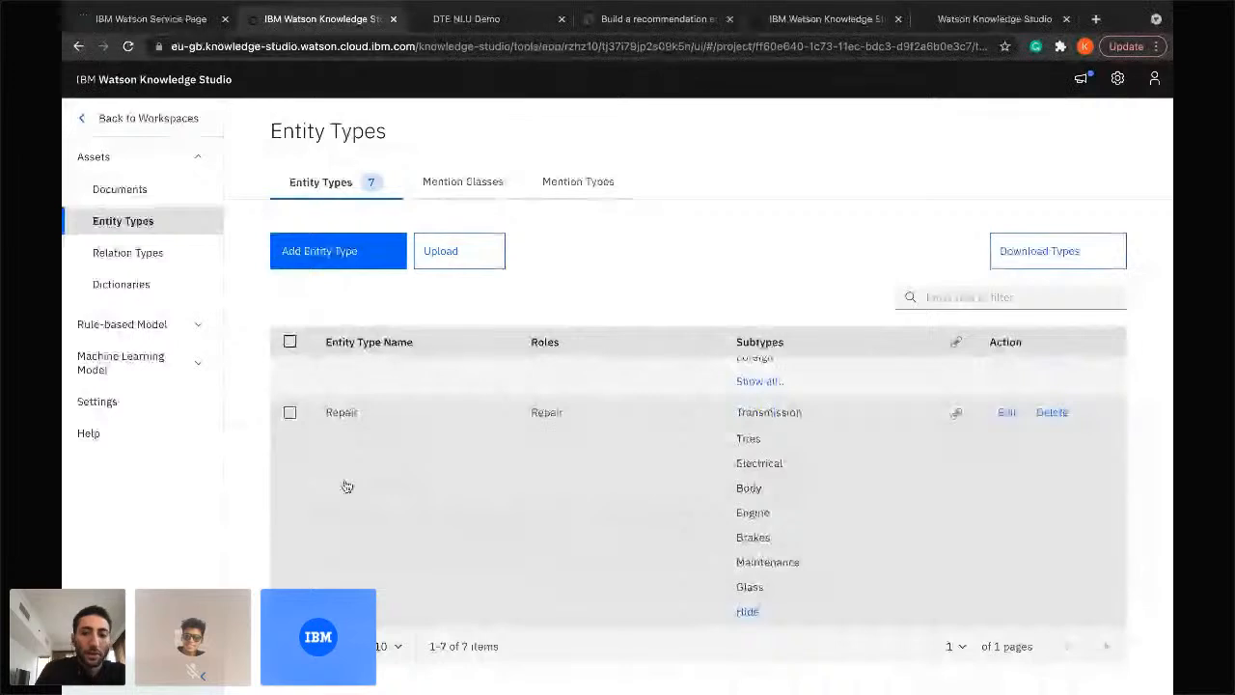
pyautogui.scroll(1, 347, 485)
pyautogui.scroll(3, 347, 486)
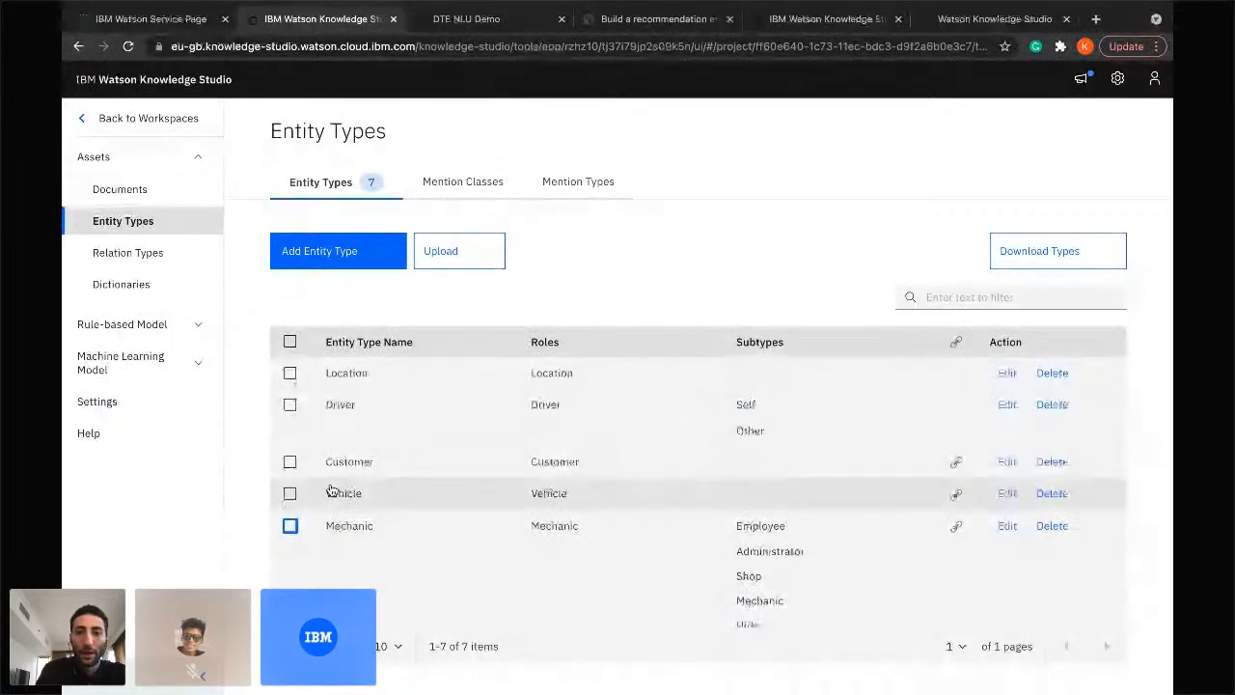
pyautogui.click(128, 257)
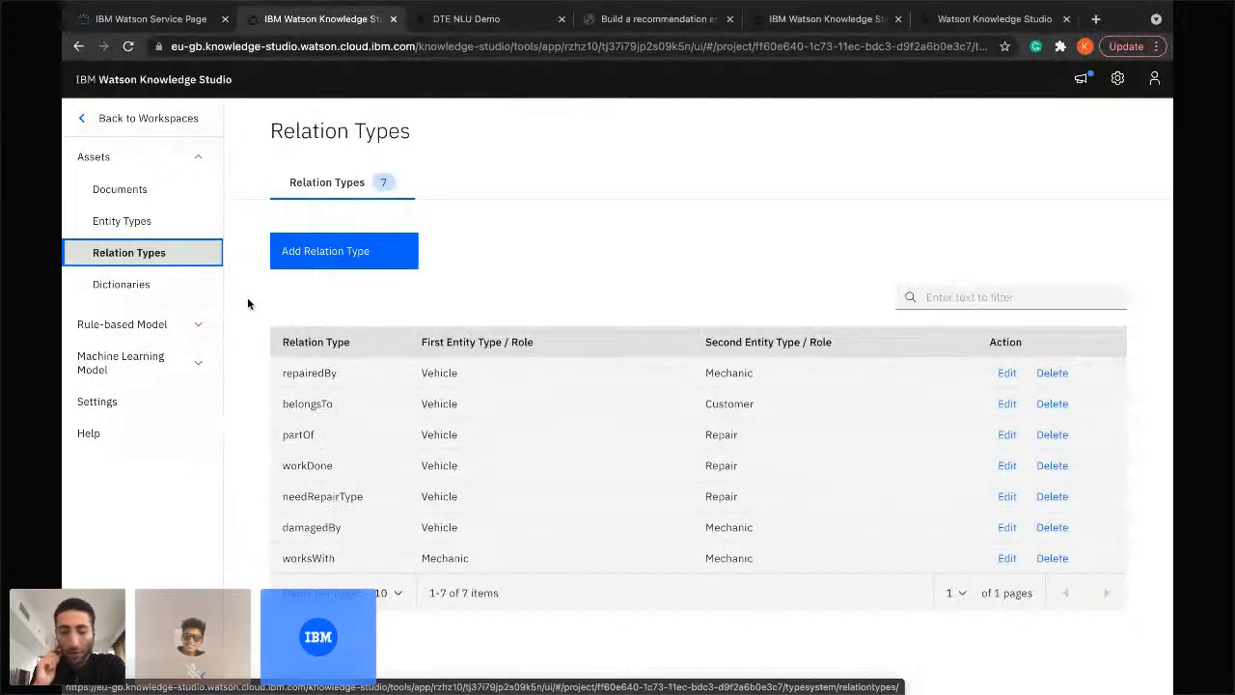
# Go to the workspace's documents and start adding a document set.
pyautogui.click(143, 192)
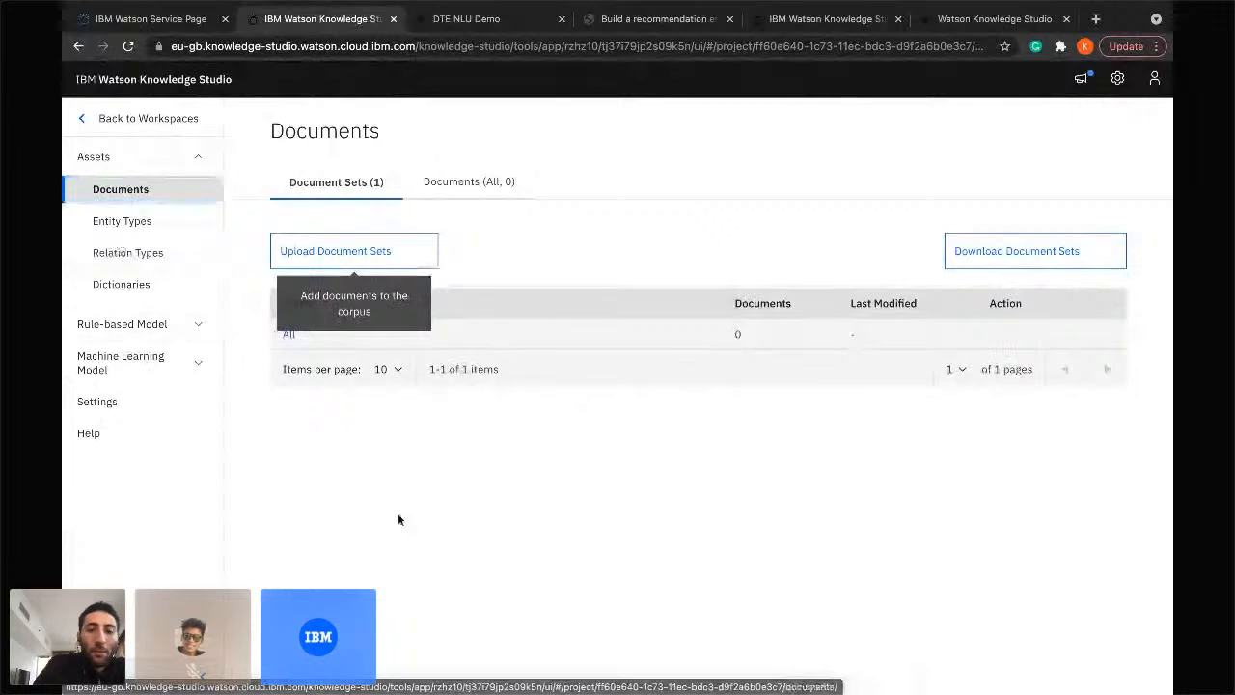
pyautogui.click(370, 250)
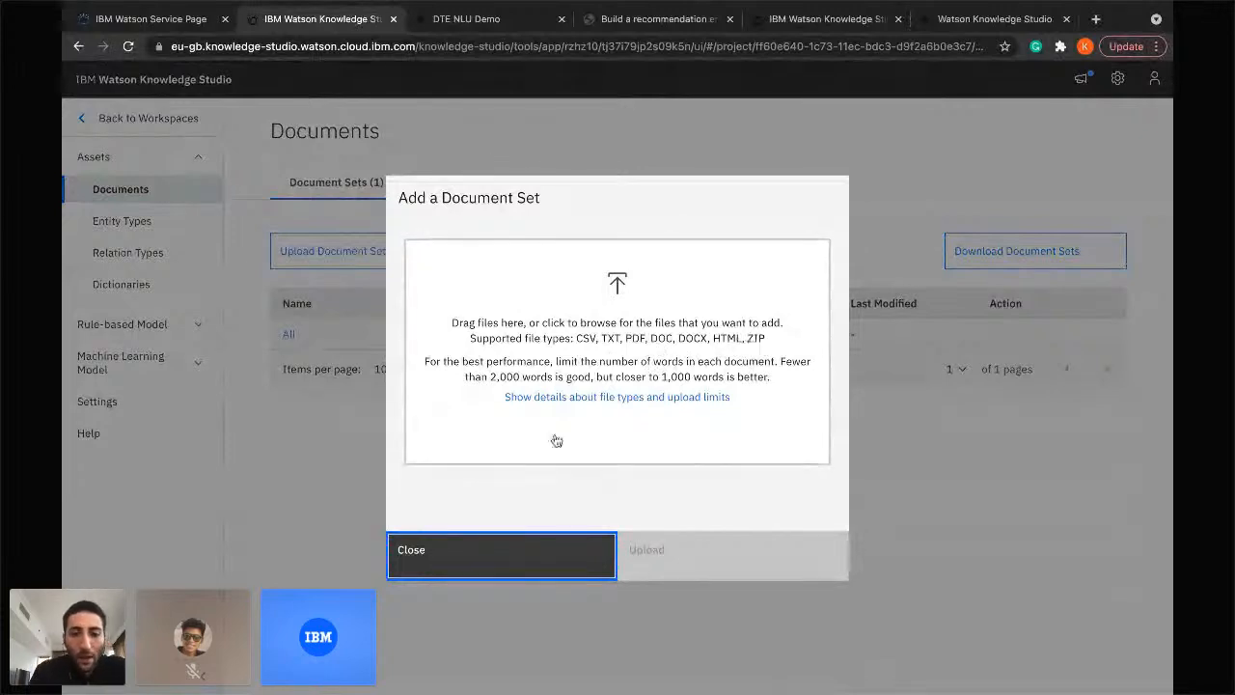
pyautogui.click(512, 453)
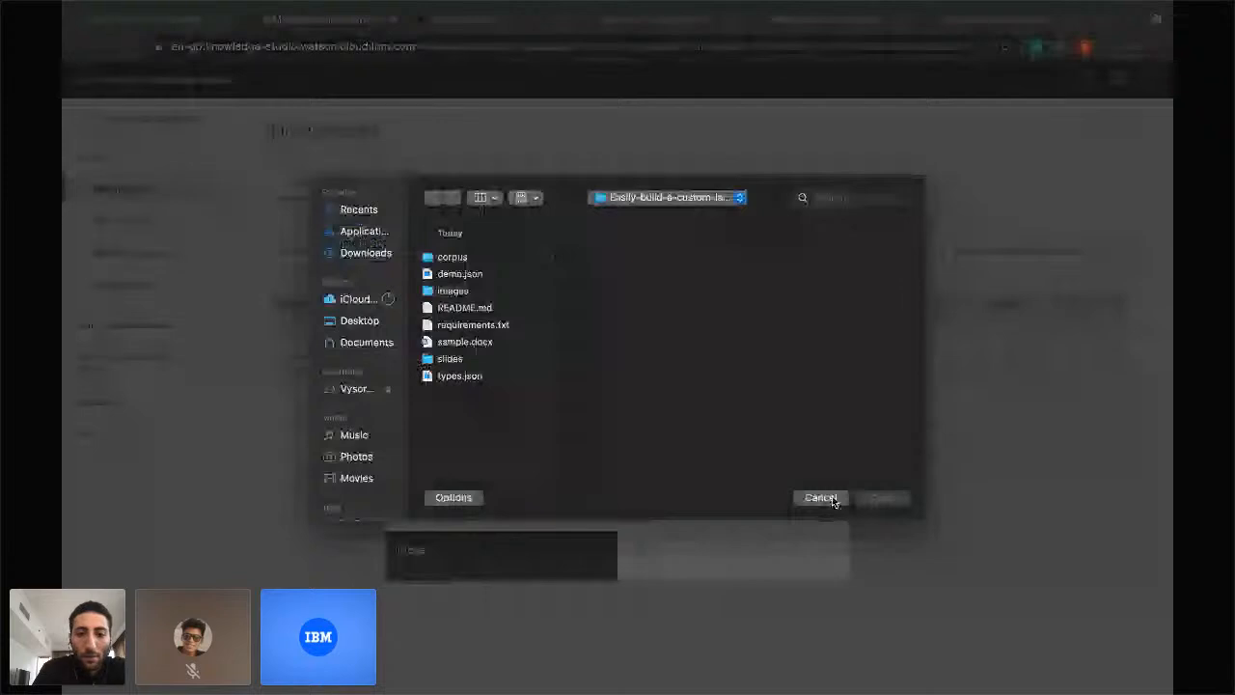
pyautogui.click(831, 500)
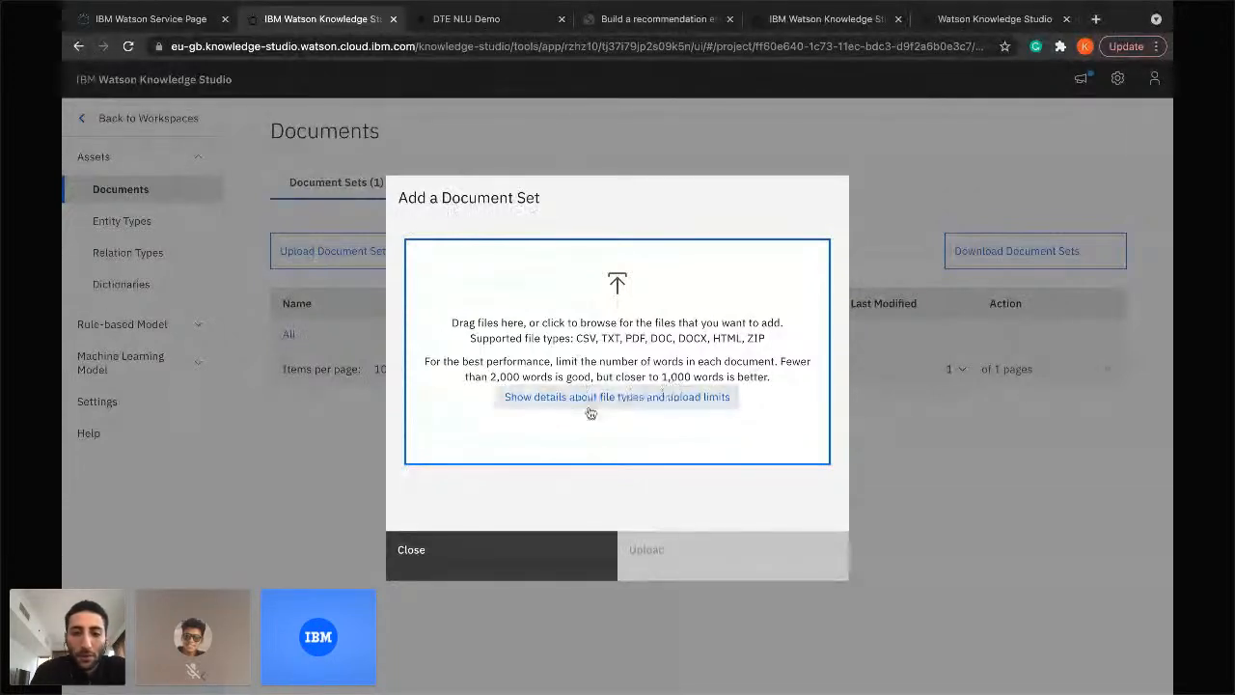
pyautogui.click(544, 425)
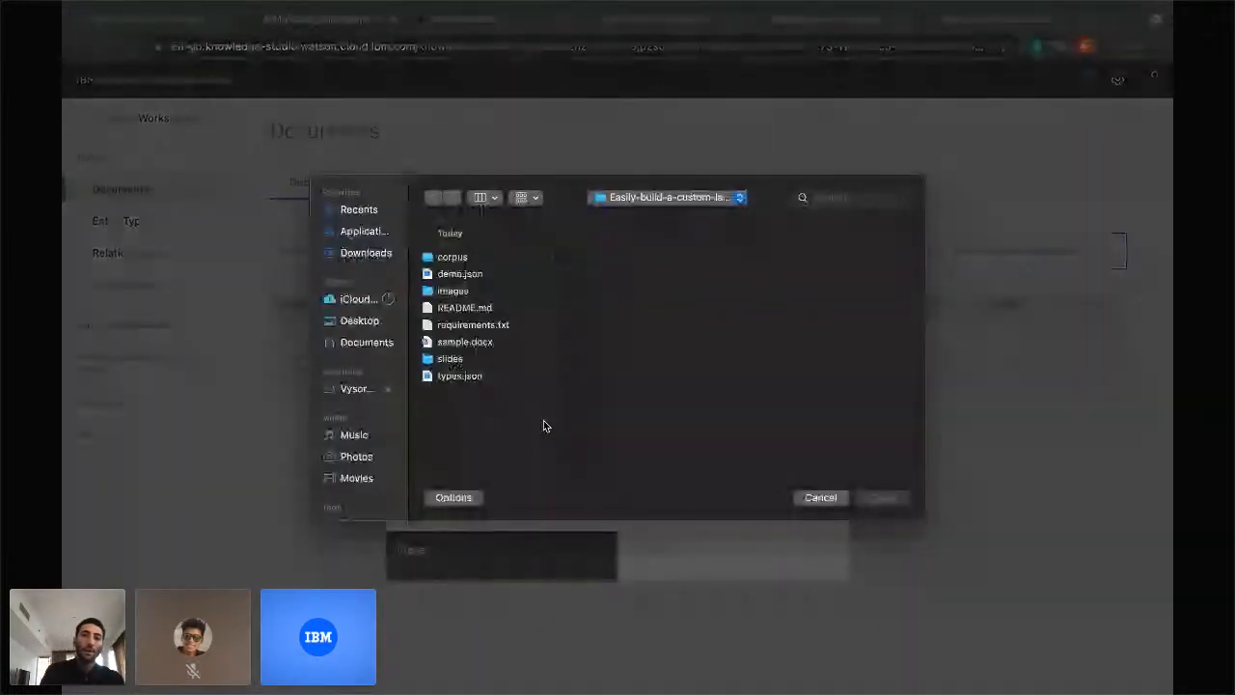
pyautogui.click(451, 257)
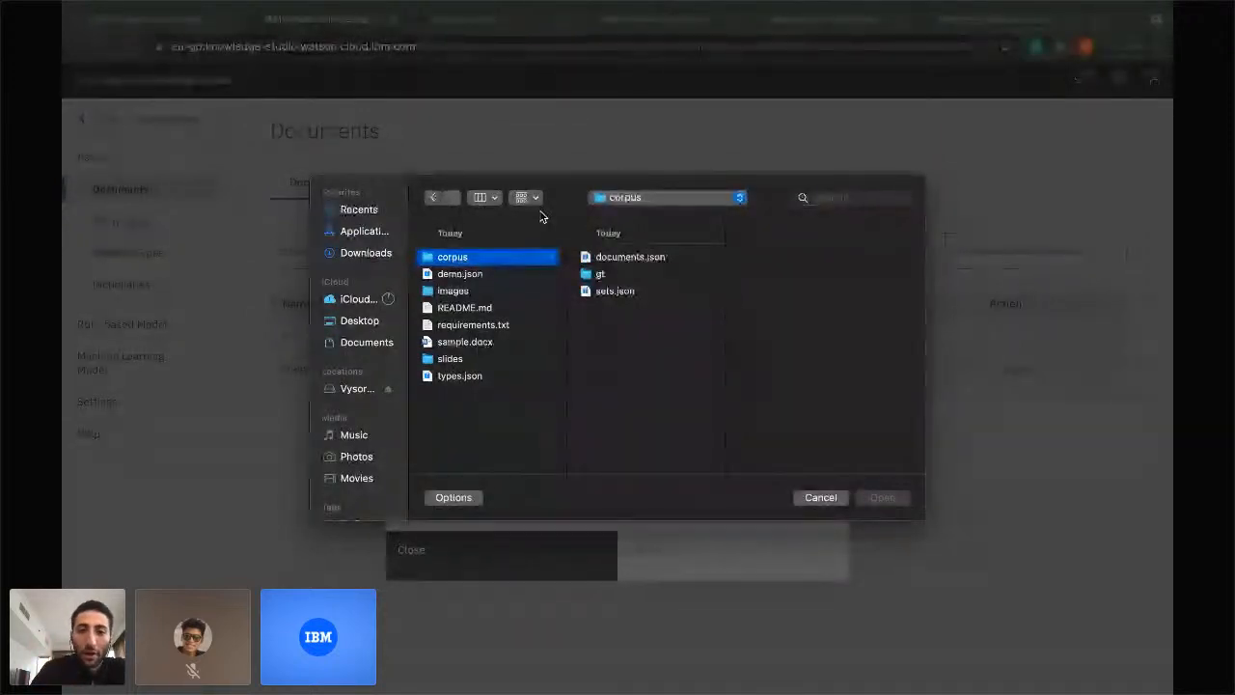
pyautogui.rightClick(453, 260)
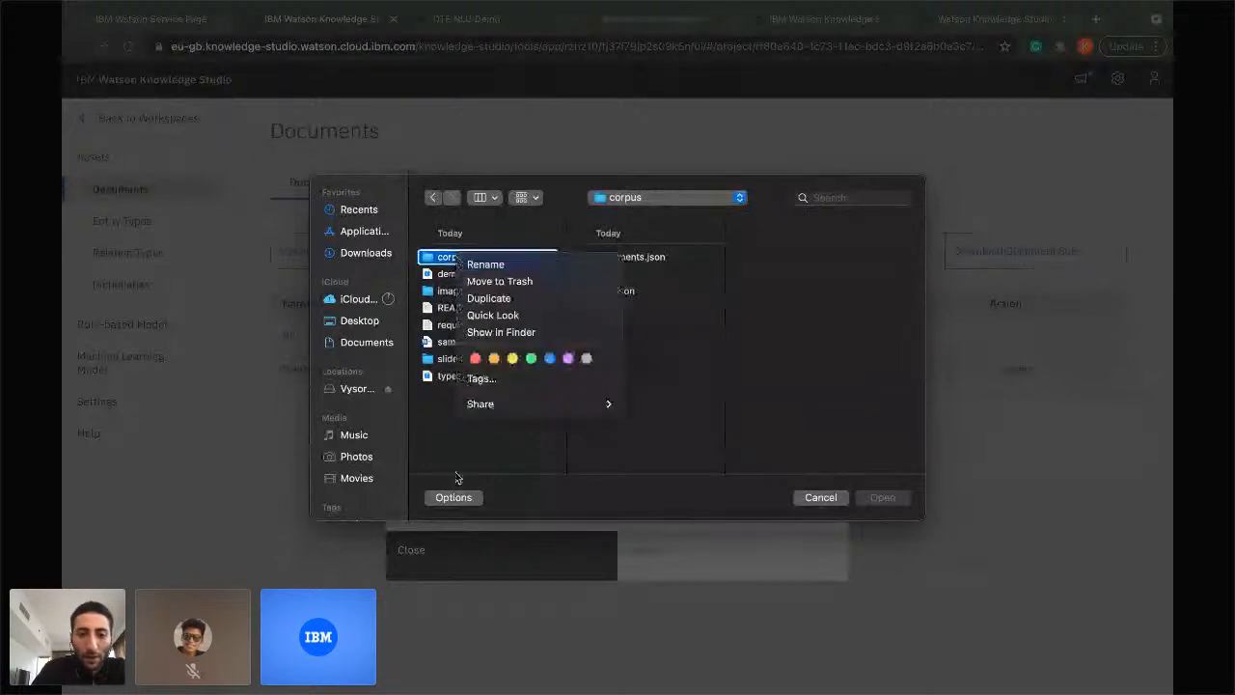
pyautogui.click(515, 454)
pyautogui.click(812, 498)
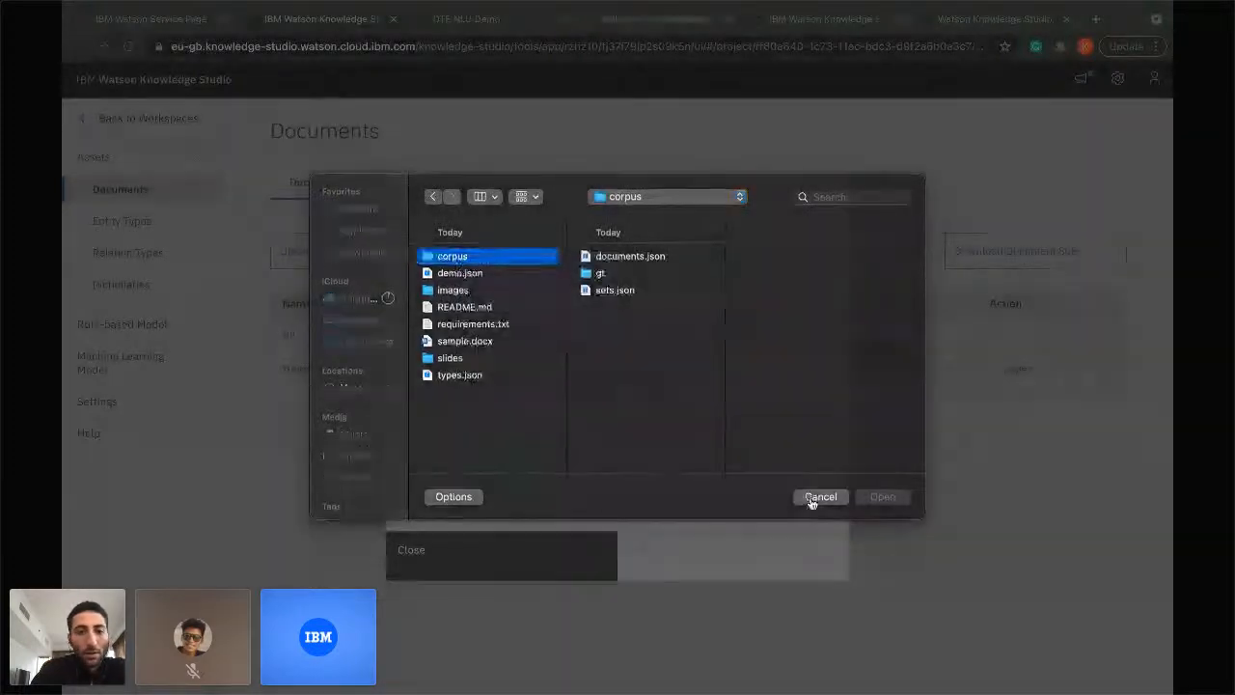
# Switch to Finder and compress the corpus folder inside the extracted repository folder into corpus.zip.
pyautogui.hotkey('ctrl', 'Left')
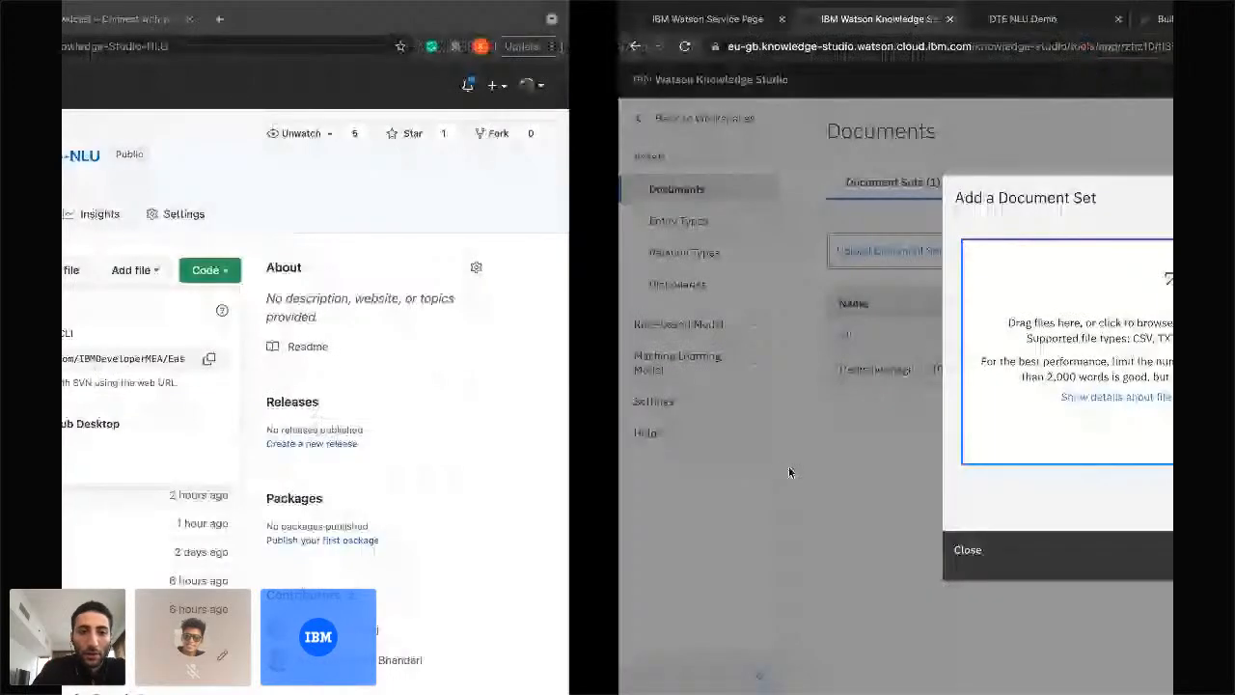
pyautogui.hotkey('ctrl', 'Left')
pyautogui.click(366, 177)
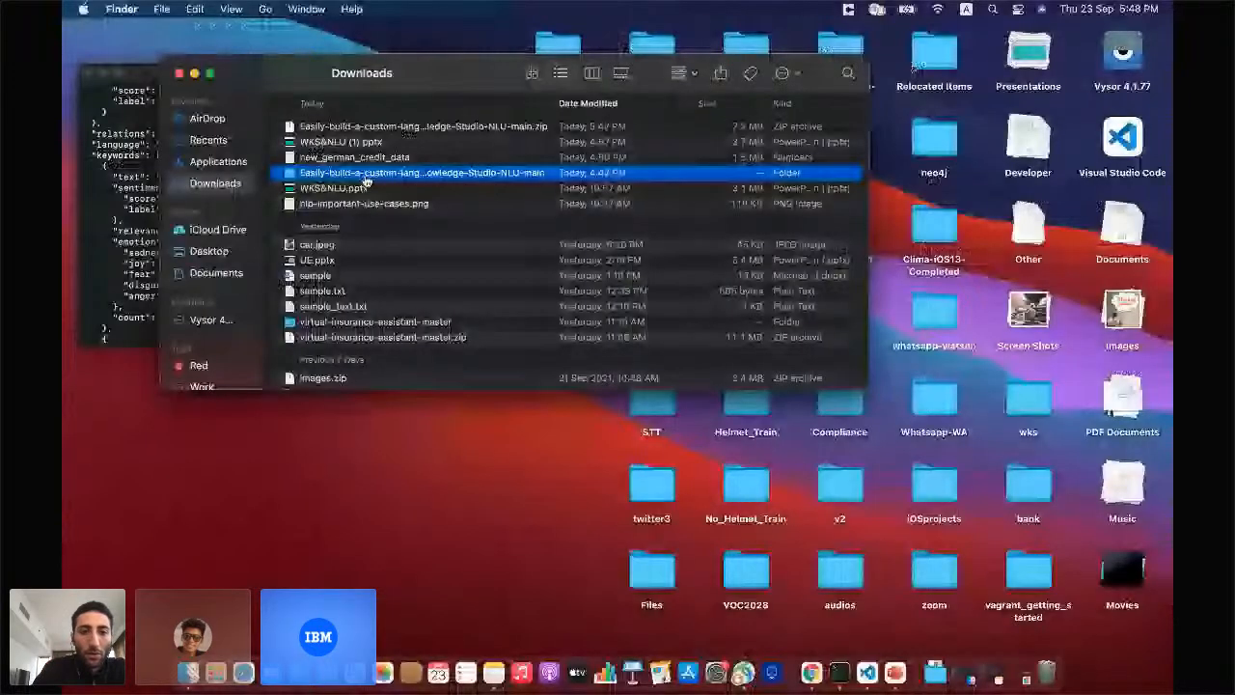
pyautogui.press('u')
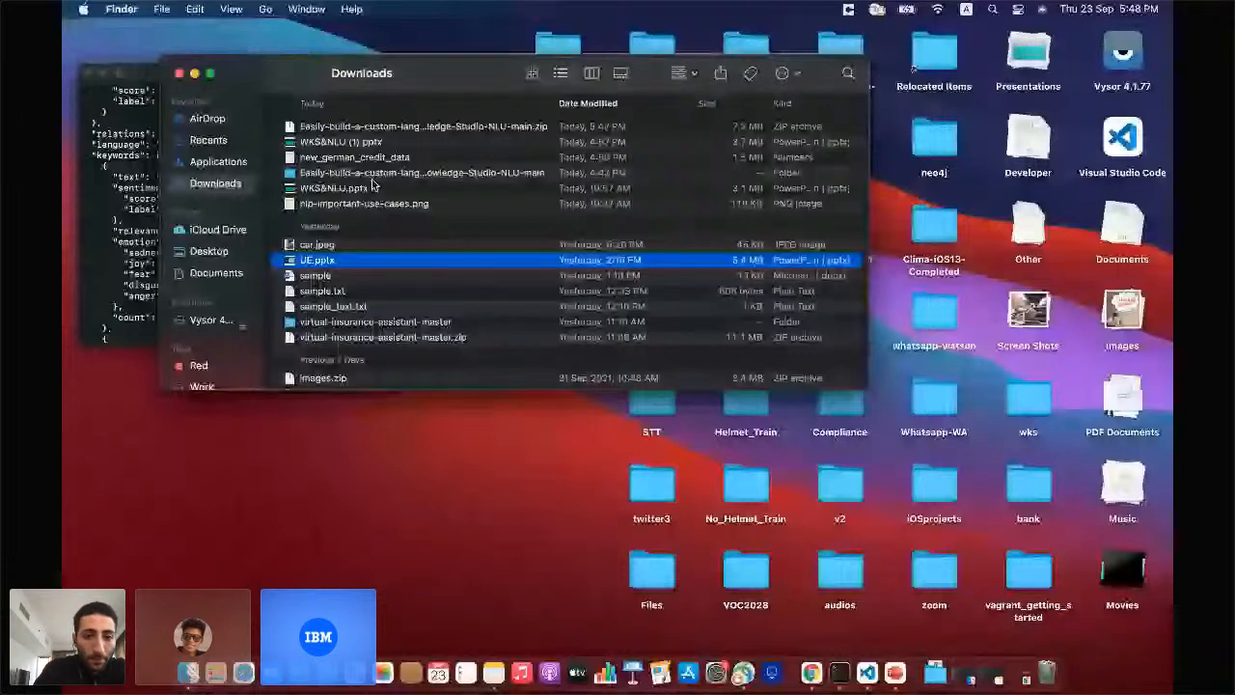
pyautogui.doubleClick(370, 175)
pyautogui.rightClick(323, 126)
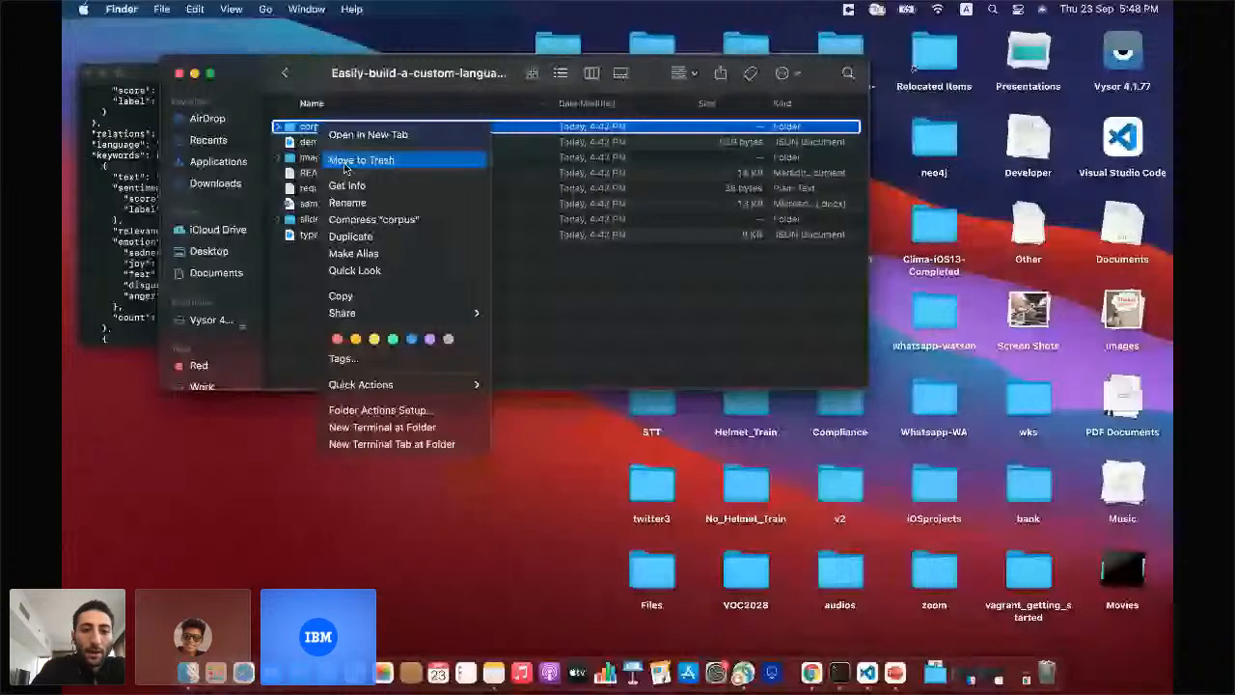
pyautogui.press('Escape')
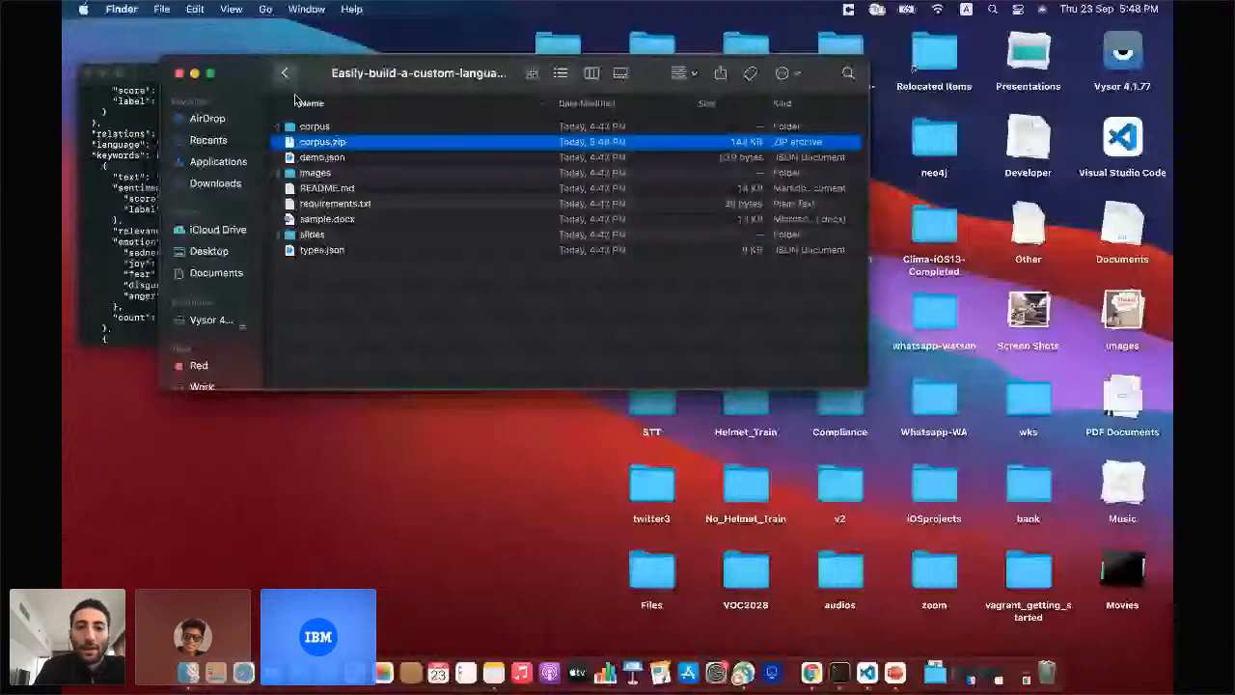
pyautogui.click(284, 73)
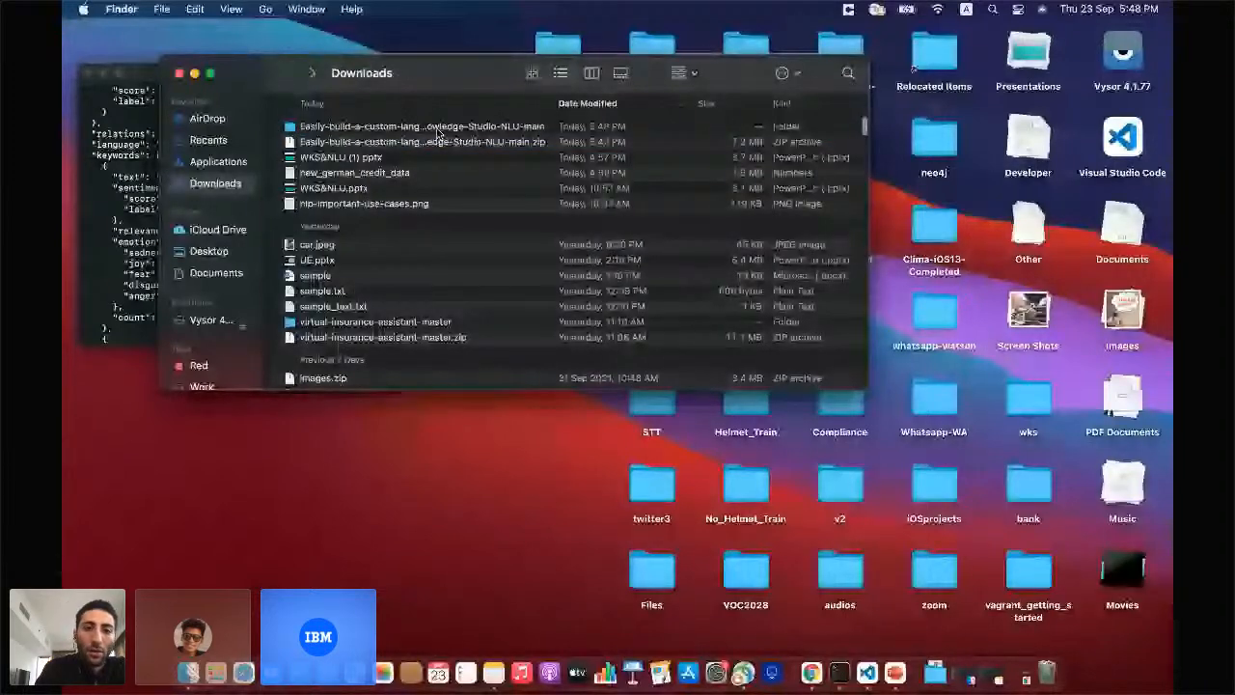
pyautogui.doubleClick(437, 128)
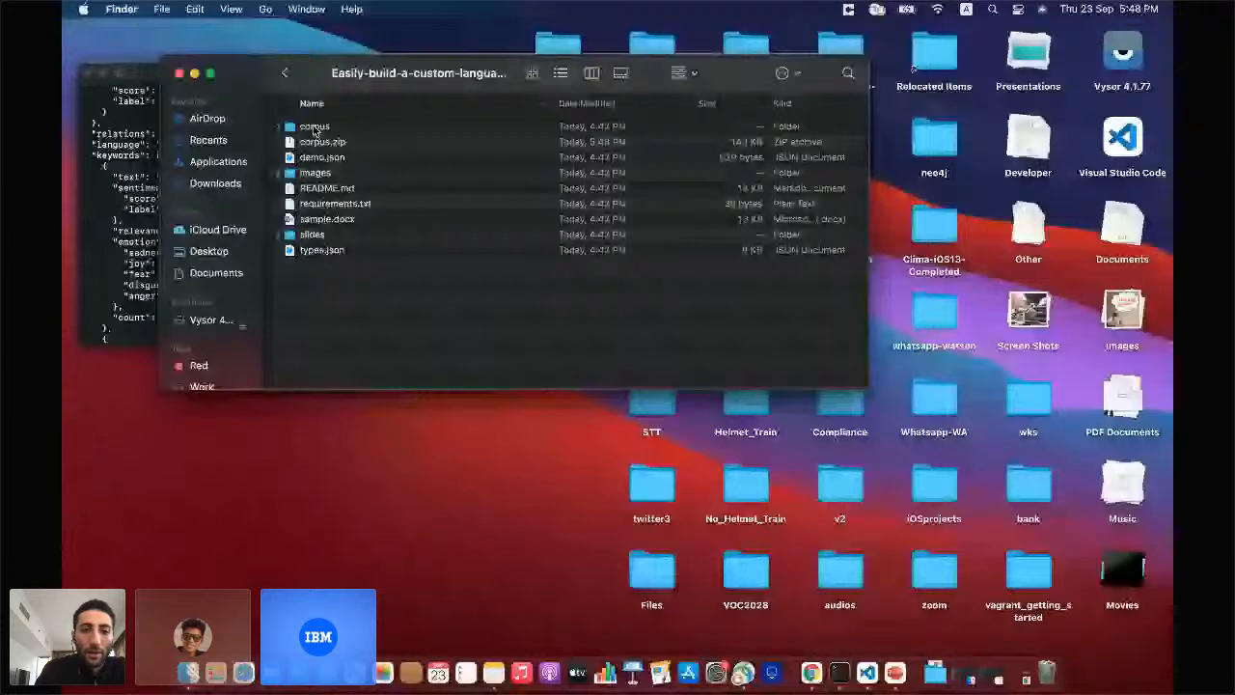
# Switch back to the Watson Knowledge Studio page and try to upload corpus.zip as a document set with ground truth included.
pyautogui.rightClick(315, 129)
pyautogui.click(617, 412)
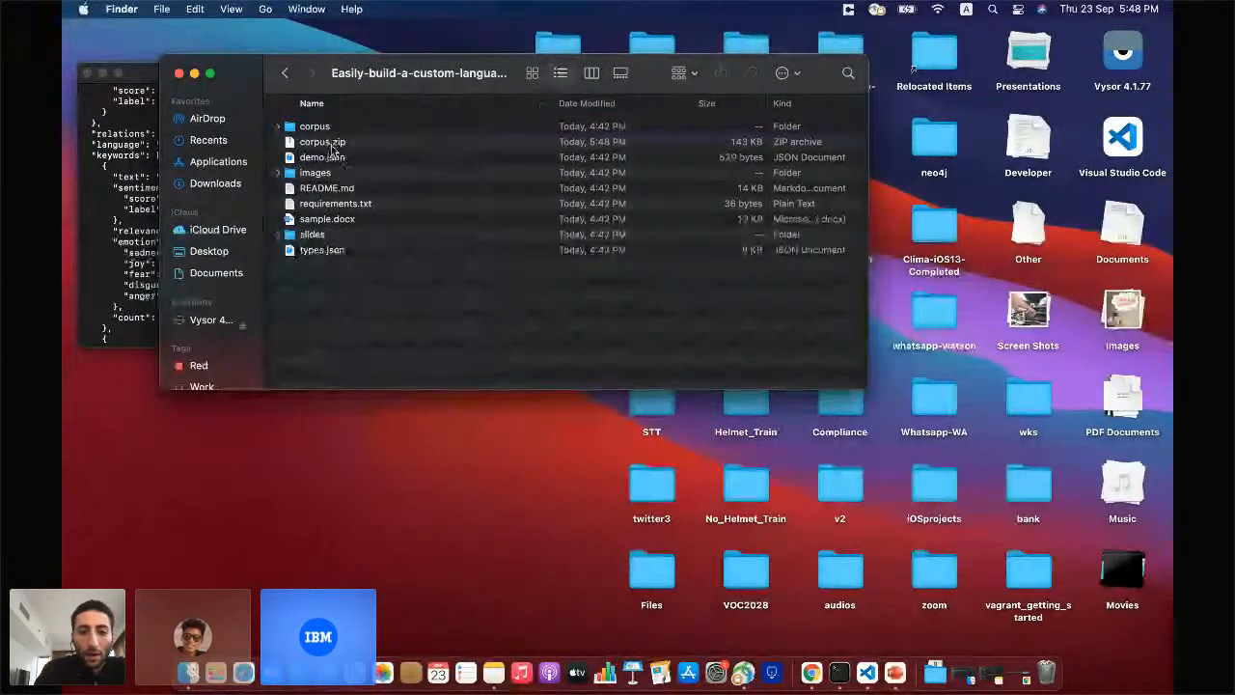
pyautogui.hotkey('ctrl', 'Right')
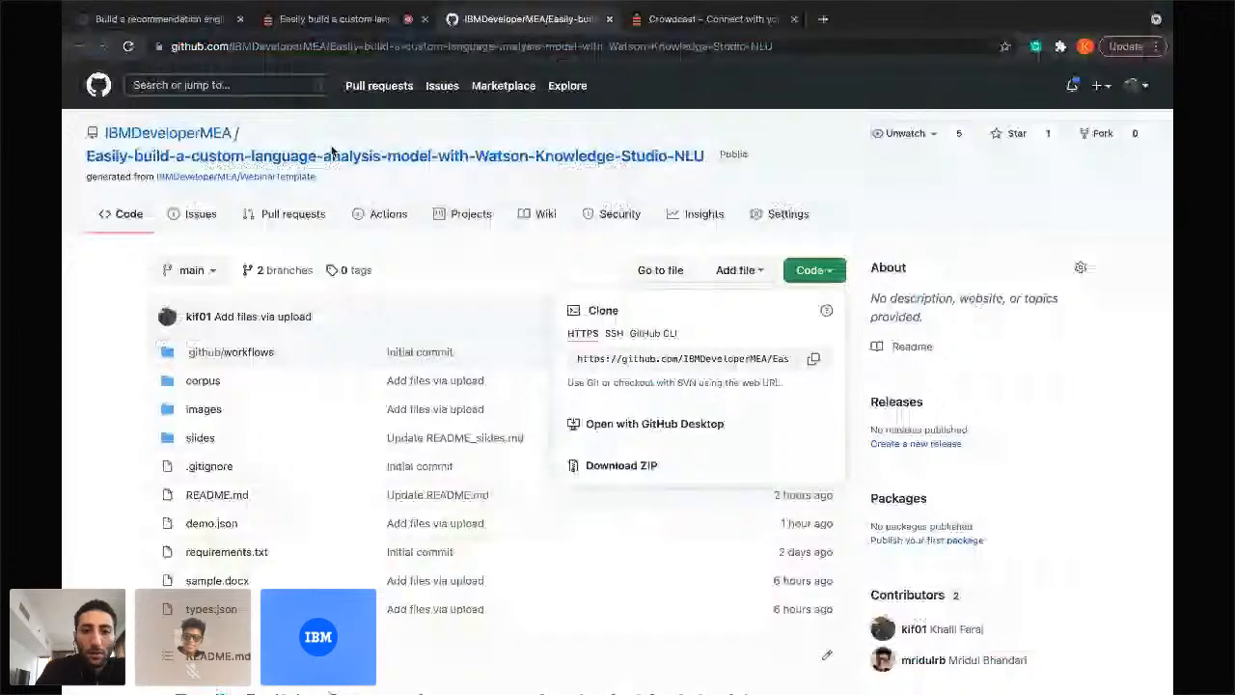
pyautogui.hotkey('ctrl', 'Left')
pyautogui.hotkey('ctrl', 'Left')
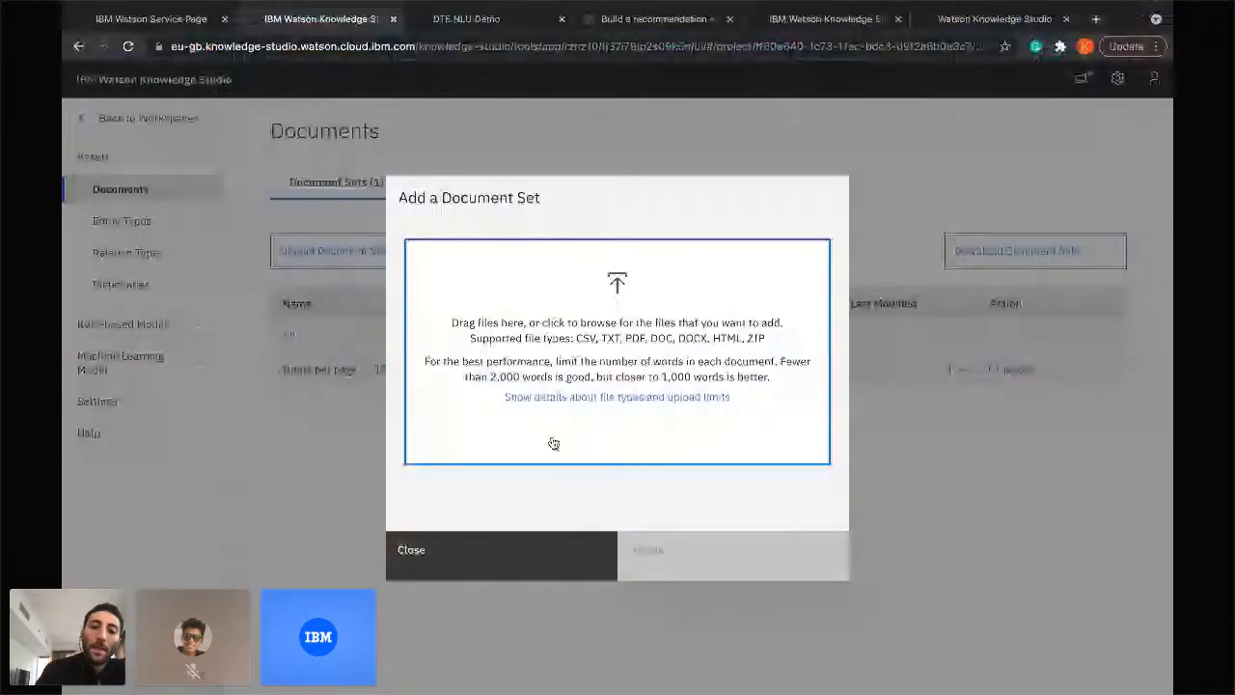
pyautogui.click(553, 442)
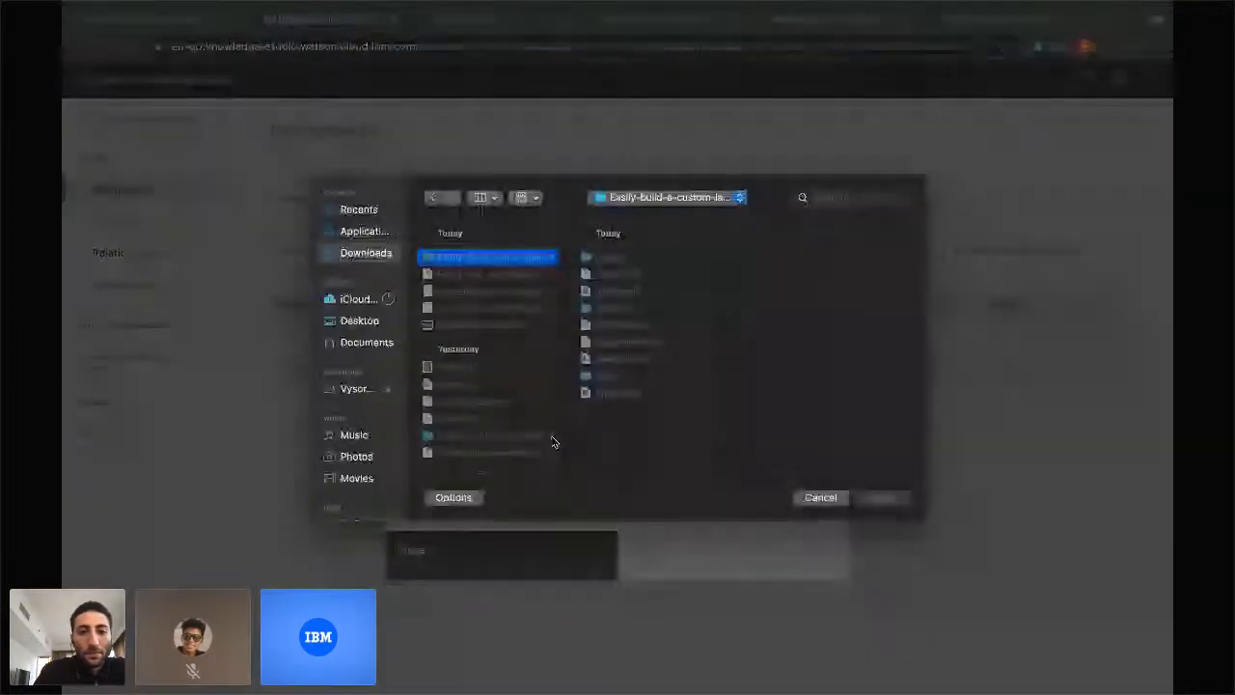
pyautogui.click(621, 276)
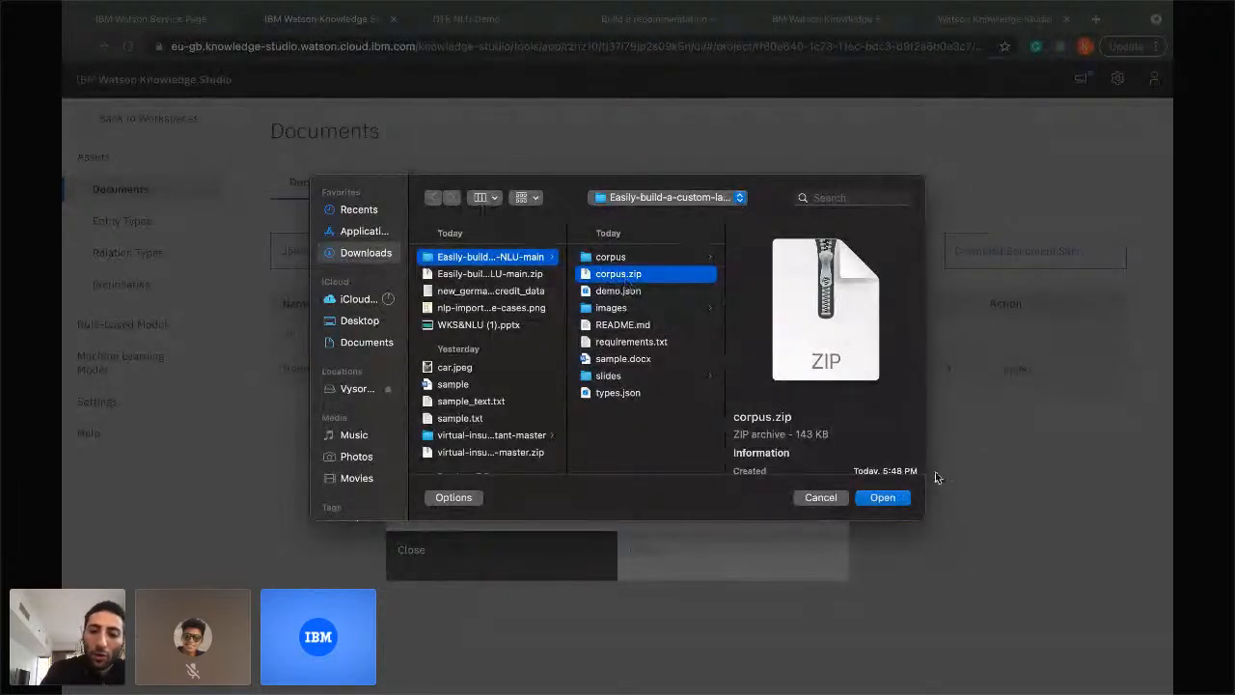
pyautogui.click(893, 500)
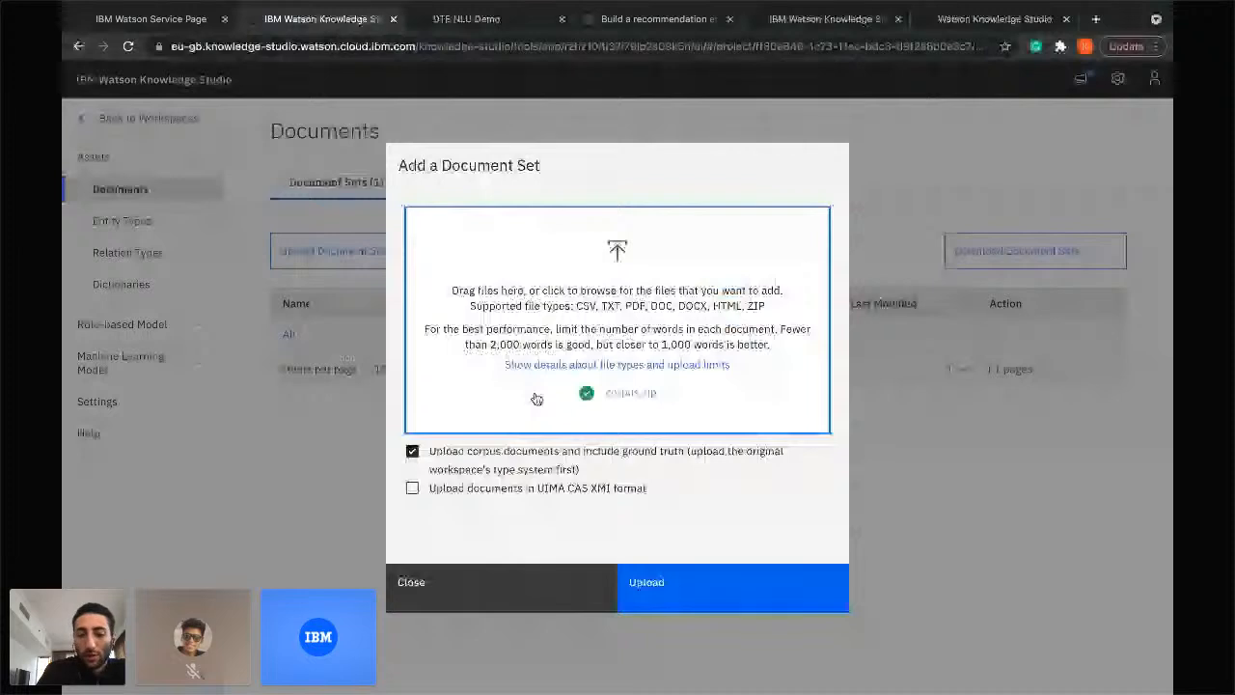
pyautogui.click(675, 580)
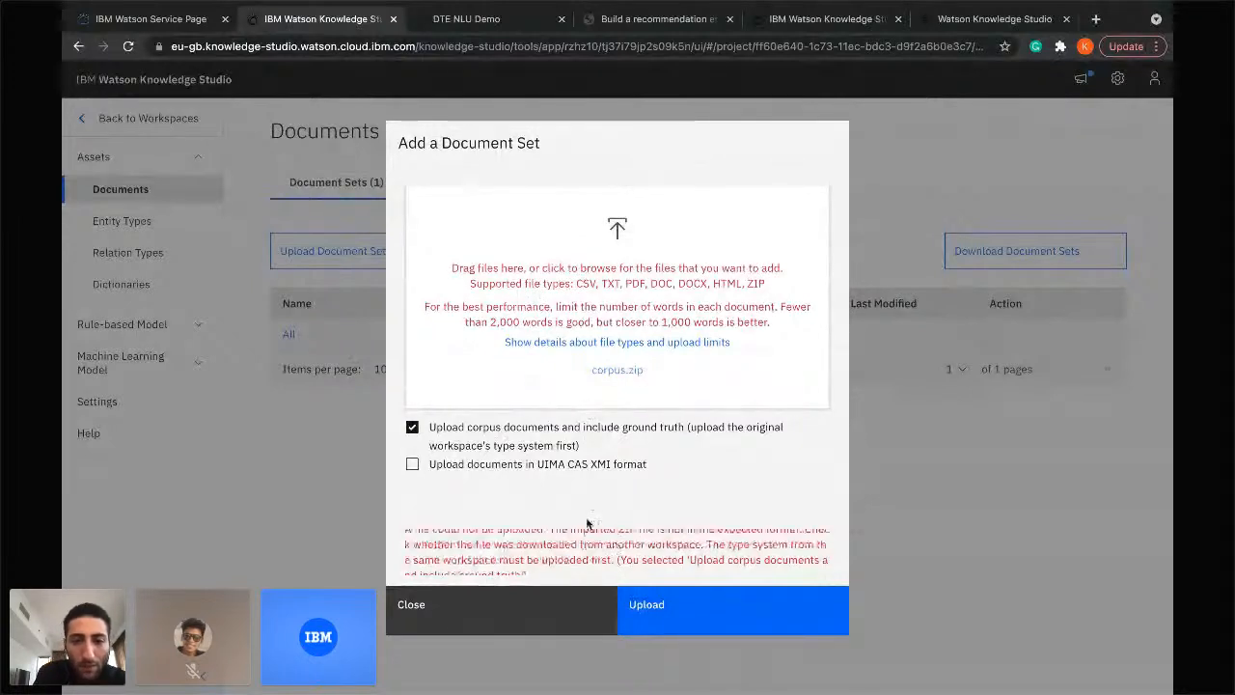
# Retry uploading corpus.zip with ground truth and without UIMA CAS XMI format, read the error message, and clear the ground truth option.
pyautogui.moveTo(668, 123); pyautogui.dragTo(650, 53)
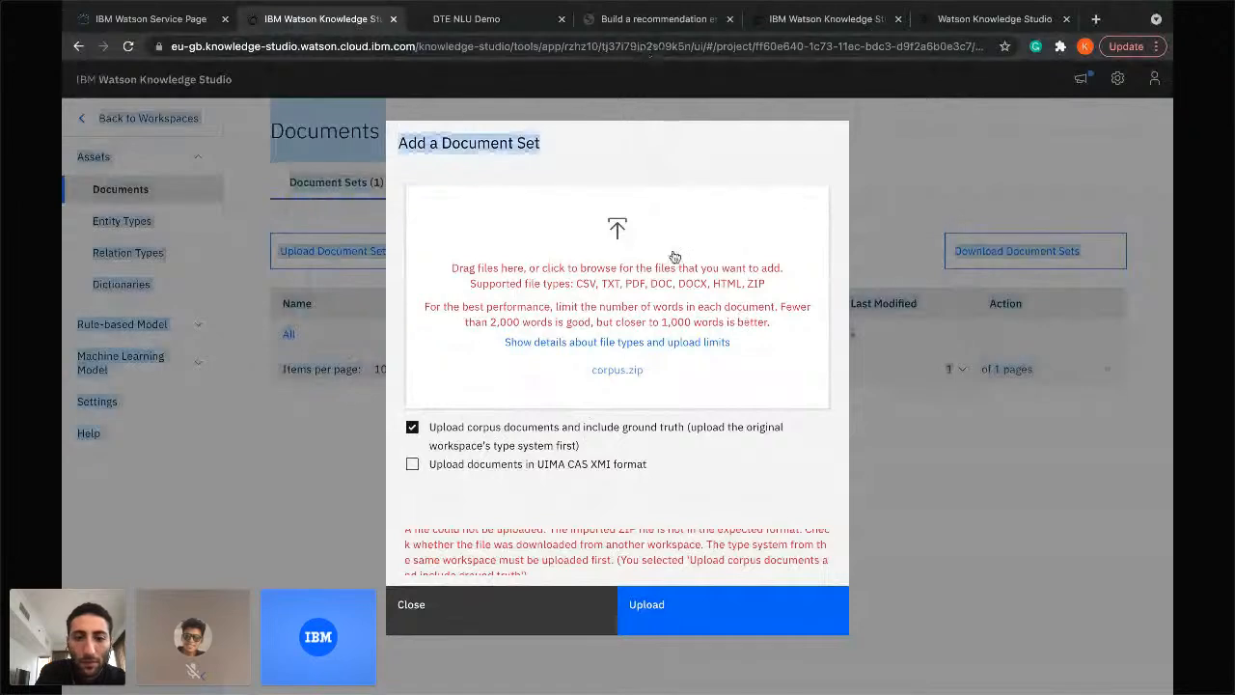
pyautogui.click(705, 465)
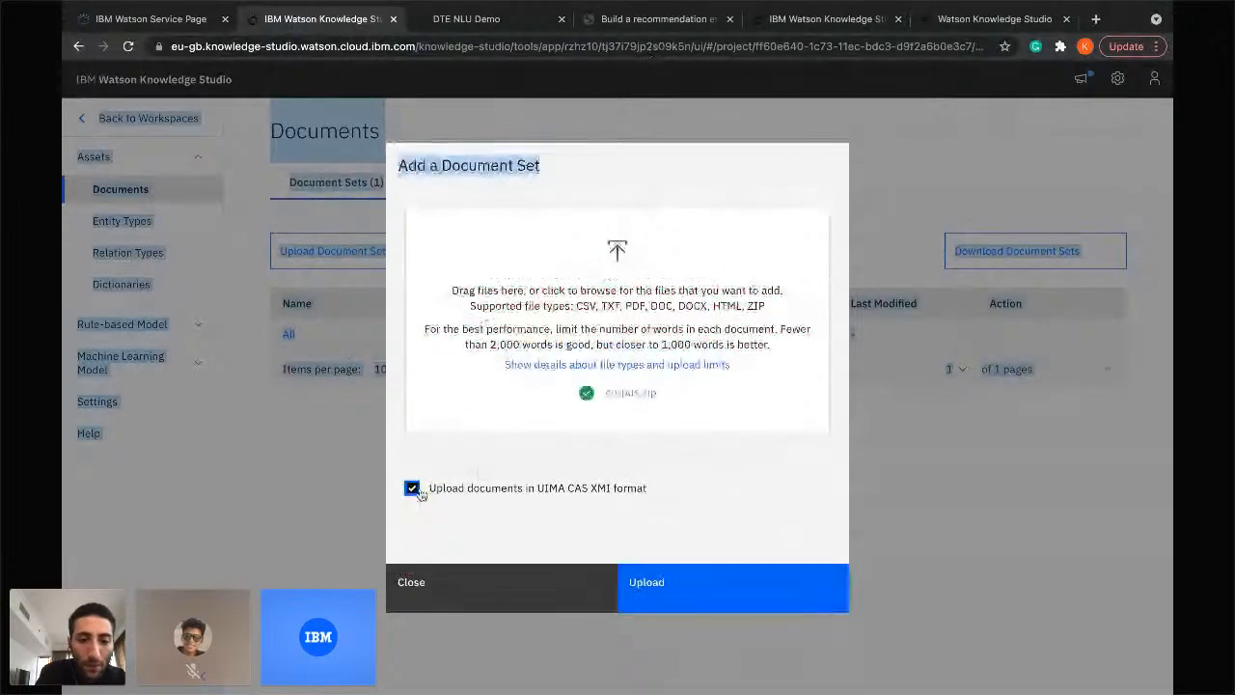
pyautogui.click(415, 489)
pyautogui.click(657, 573)
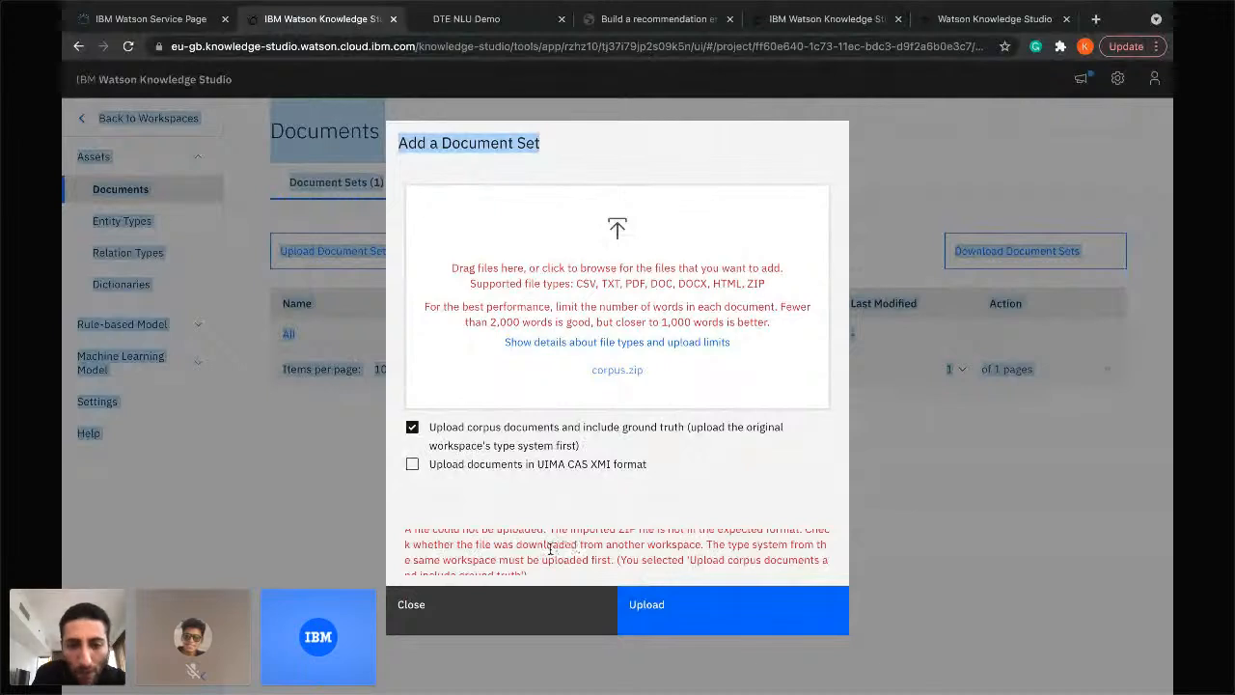
pyautogui.scroll(-1, 558, 555)
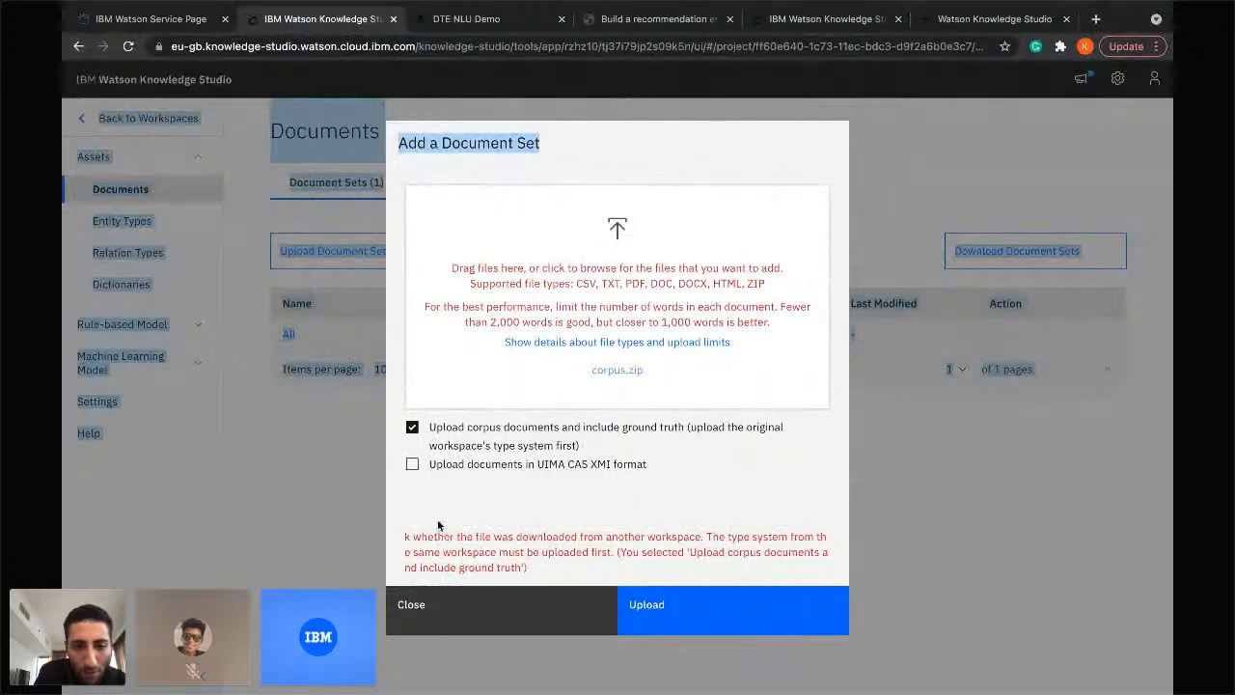
pyautogui.scroll(1, 450, 542)
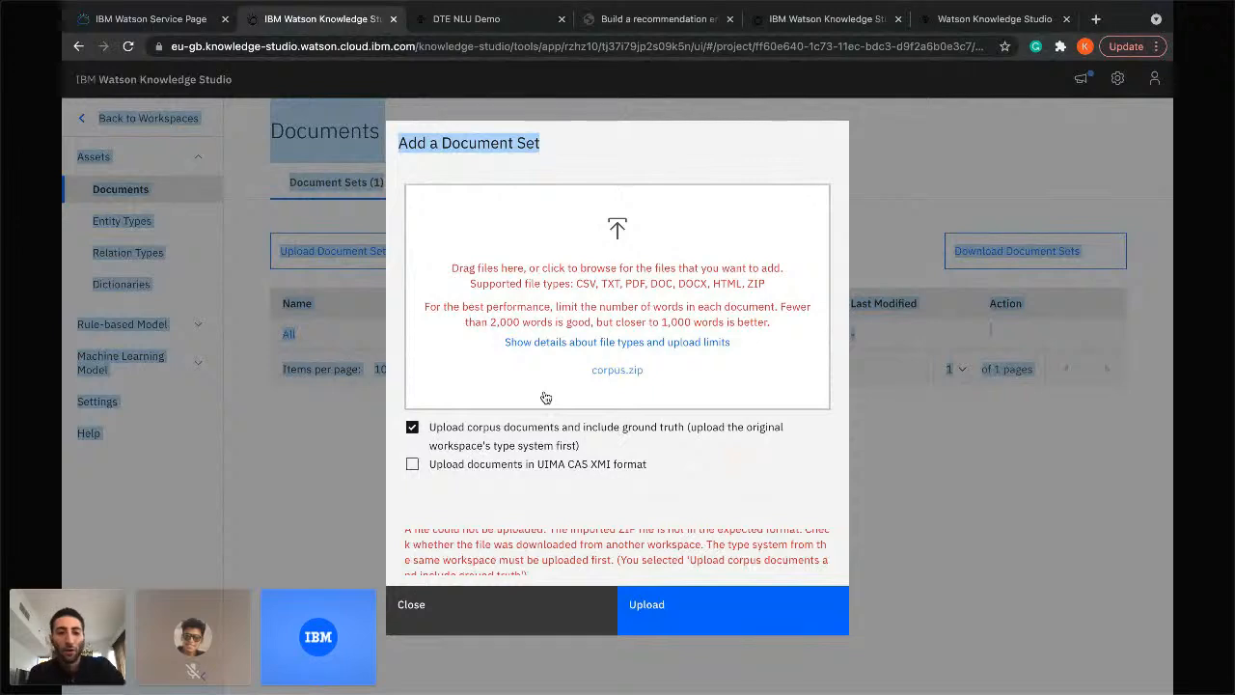
pyautogui.click(412, 426)
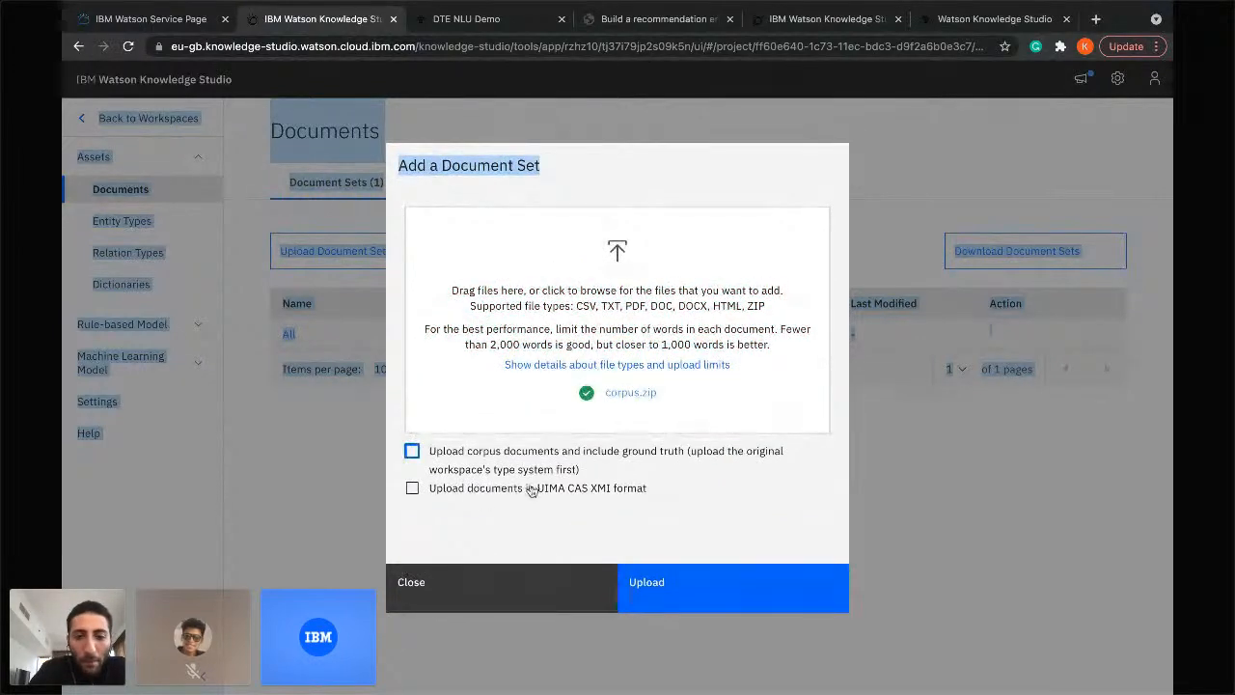
# Switch to Finder and examine the corpus folder's contents and sample.docx, checking them against the GitHub repository.
pyautogui.hotkey('ctrl', 'Left')
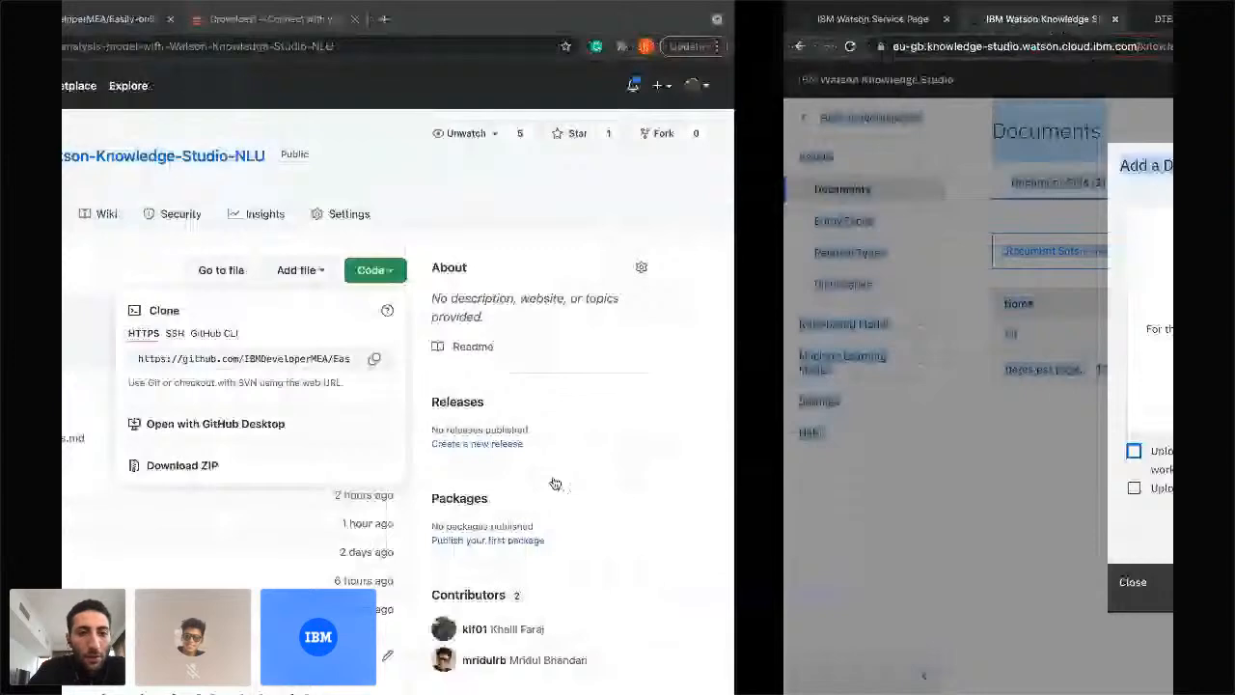
pyautogui.hotkey('ctrl', 'Left')
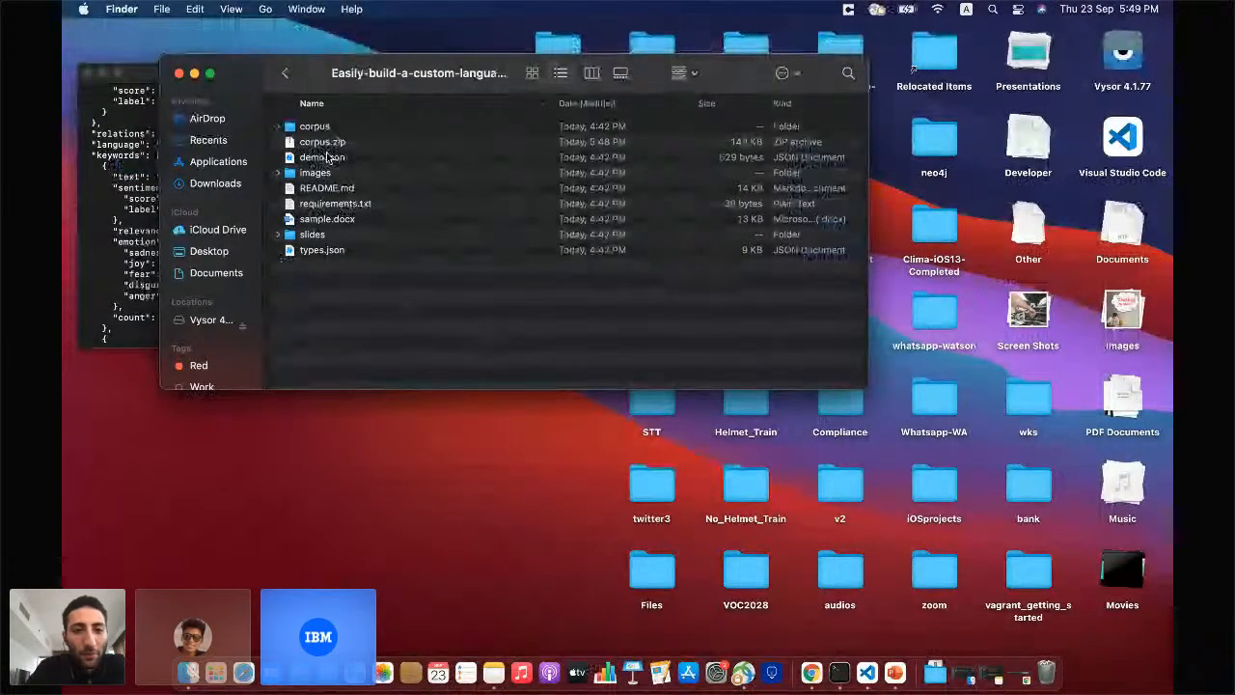
pyautogui.click(327, 220)
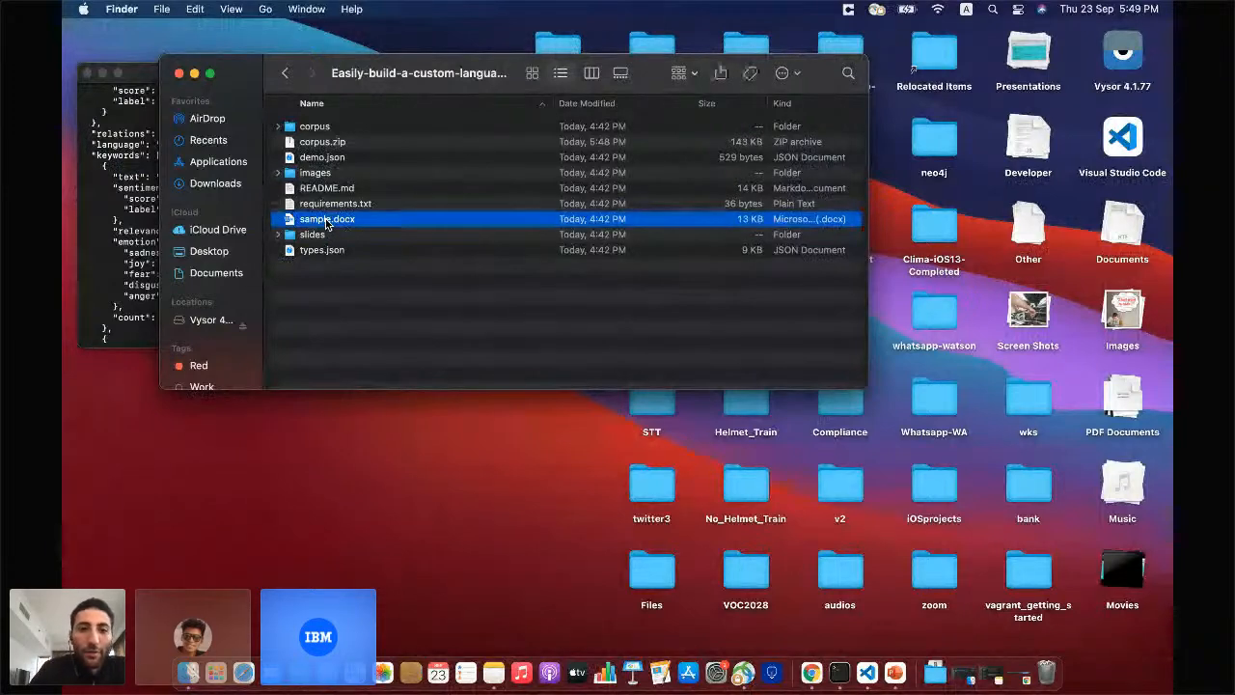
pyautogui.hotkey('ctrl', 'Right')
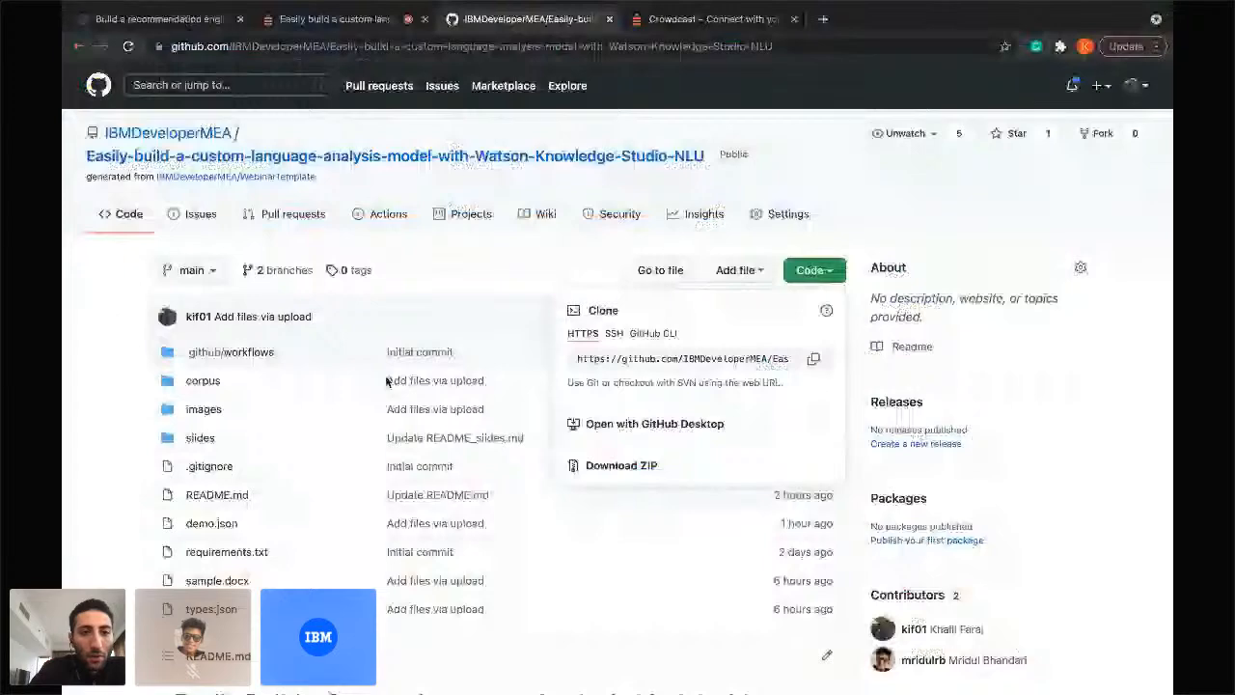
pyautogui.hotkey('ctrl', 'Right')
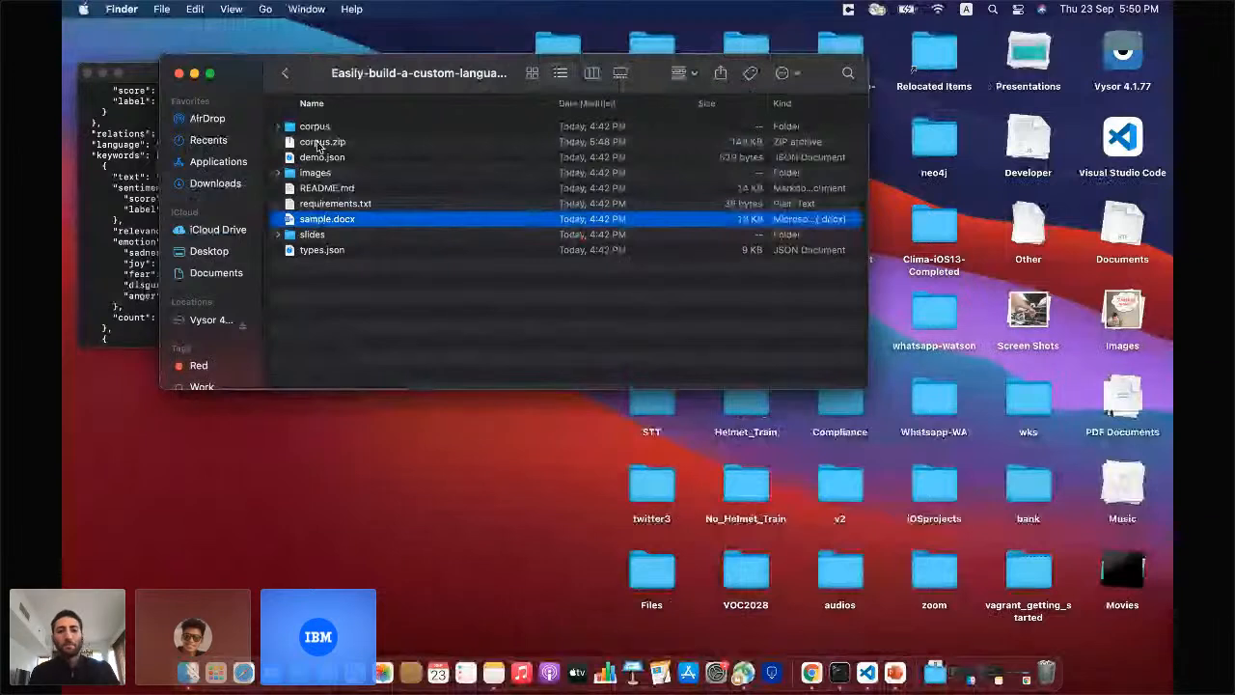
pyautogui.click(305, 129)
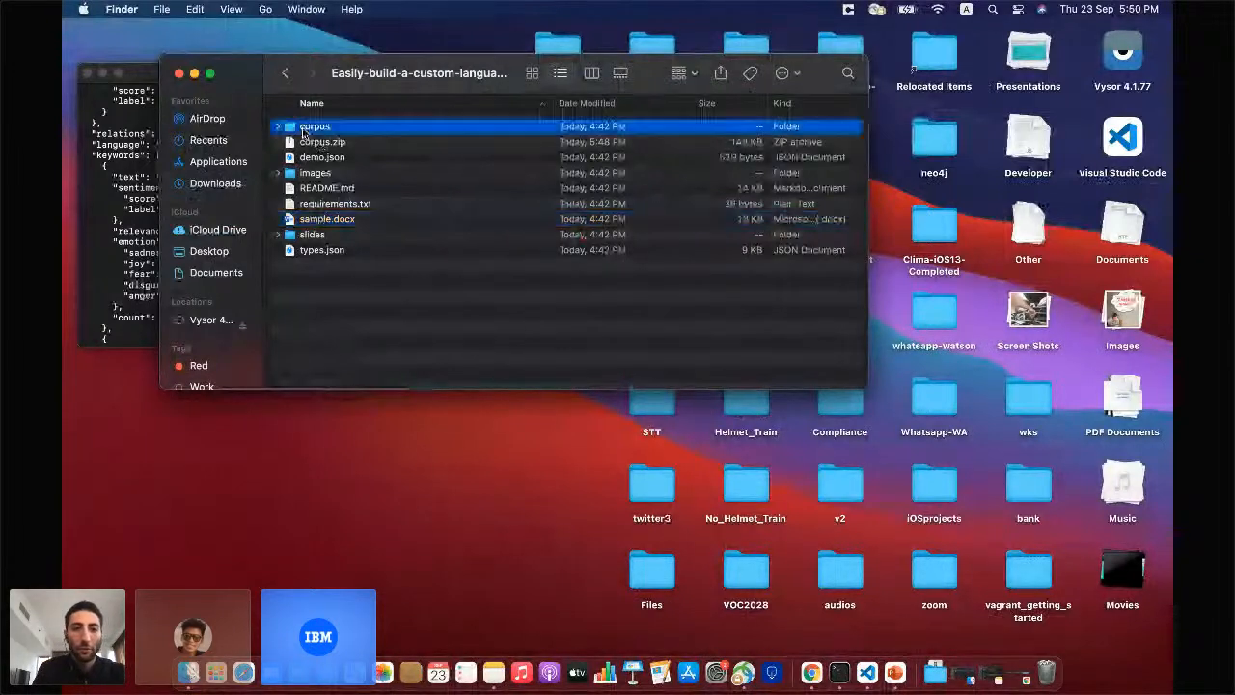
pyautogui.press('Right')
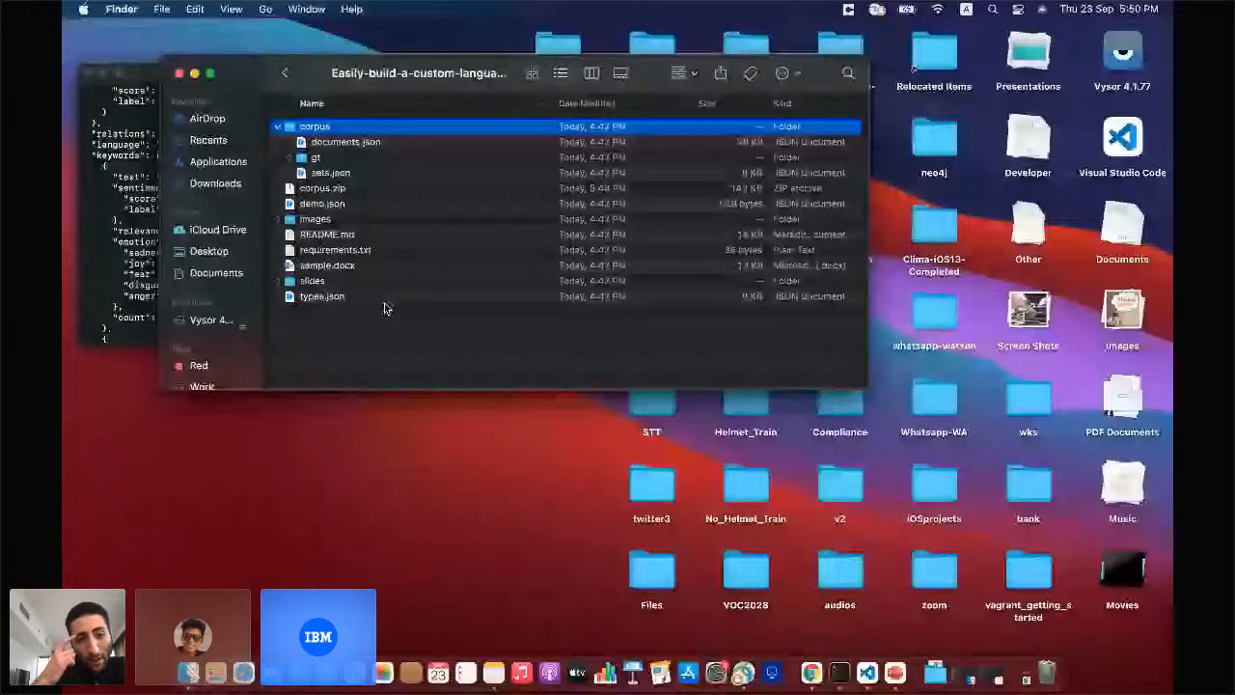
pyautogui.hotkey('ctrl', 'Right')
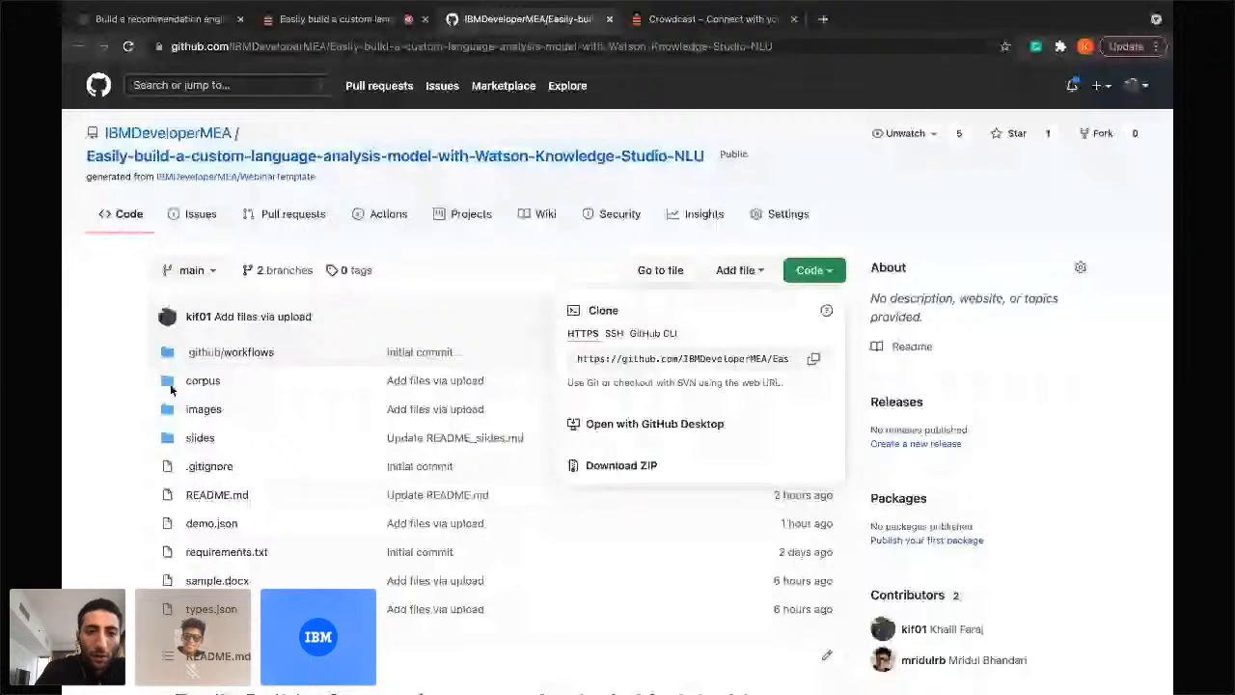
pyautogui.hotkey('ctrl', 'Left')
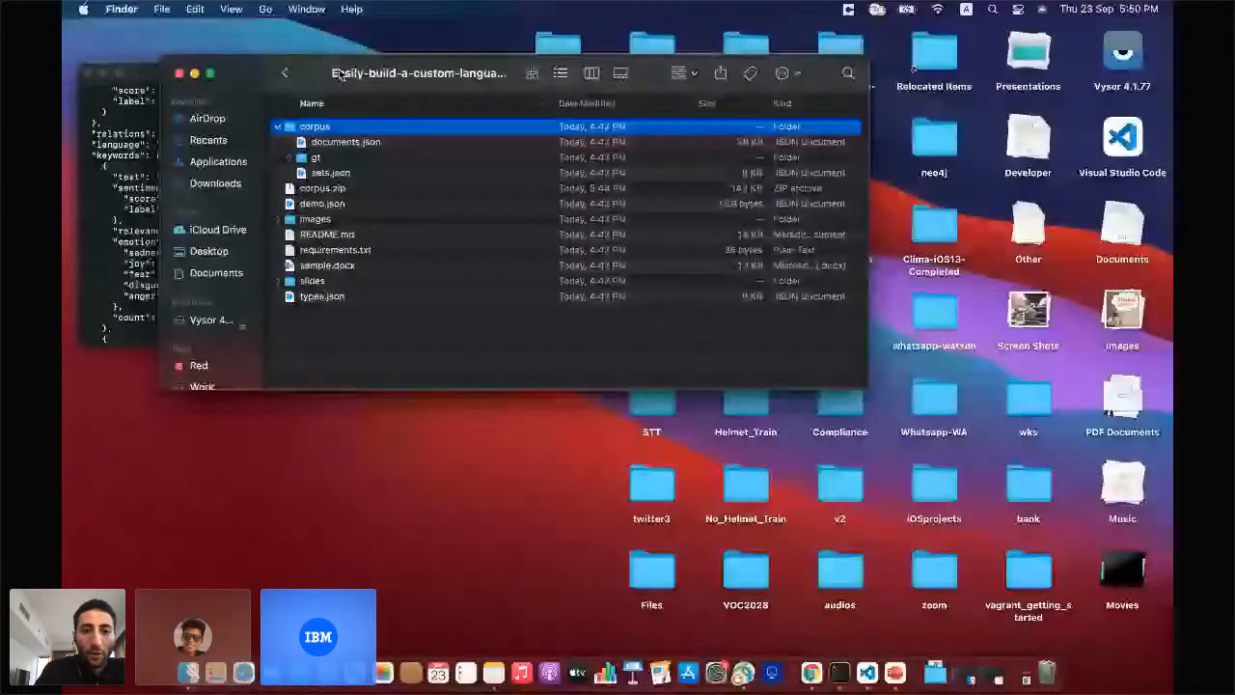
pyautogui.press('Left')
pyautogui.click(330, 221)
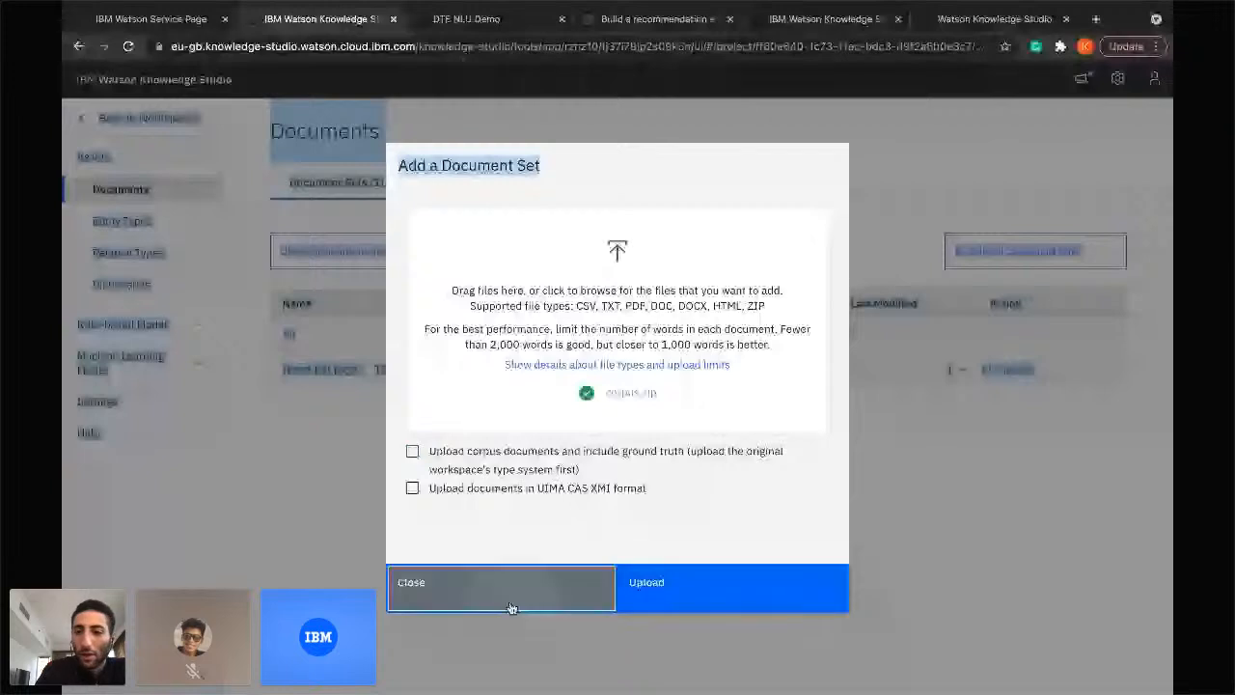
# Discard the corpus.zip upload and upload sample.docx from the extracted repository folder as a new document set.
pyautogui.click(424, 584)
pyautogui.click(385, 259)
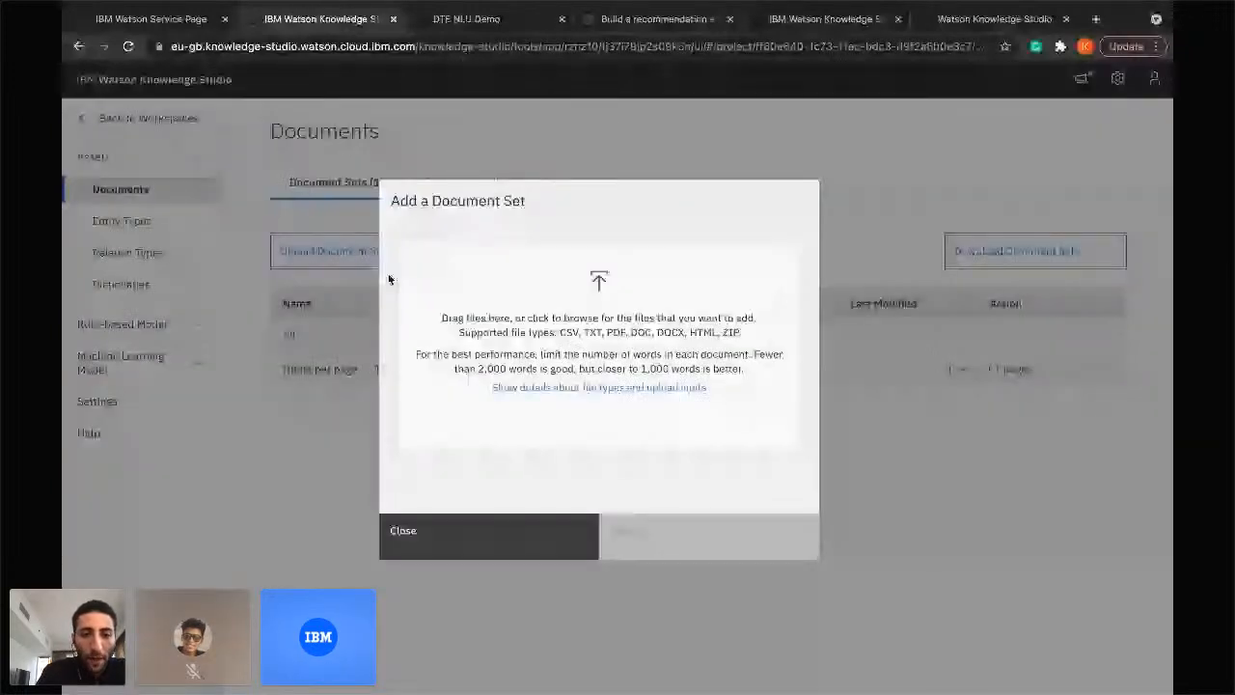
pyautogui.click(392, 282)
pyautogui.click(469, 359)
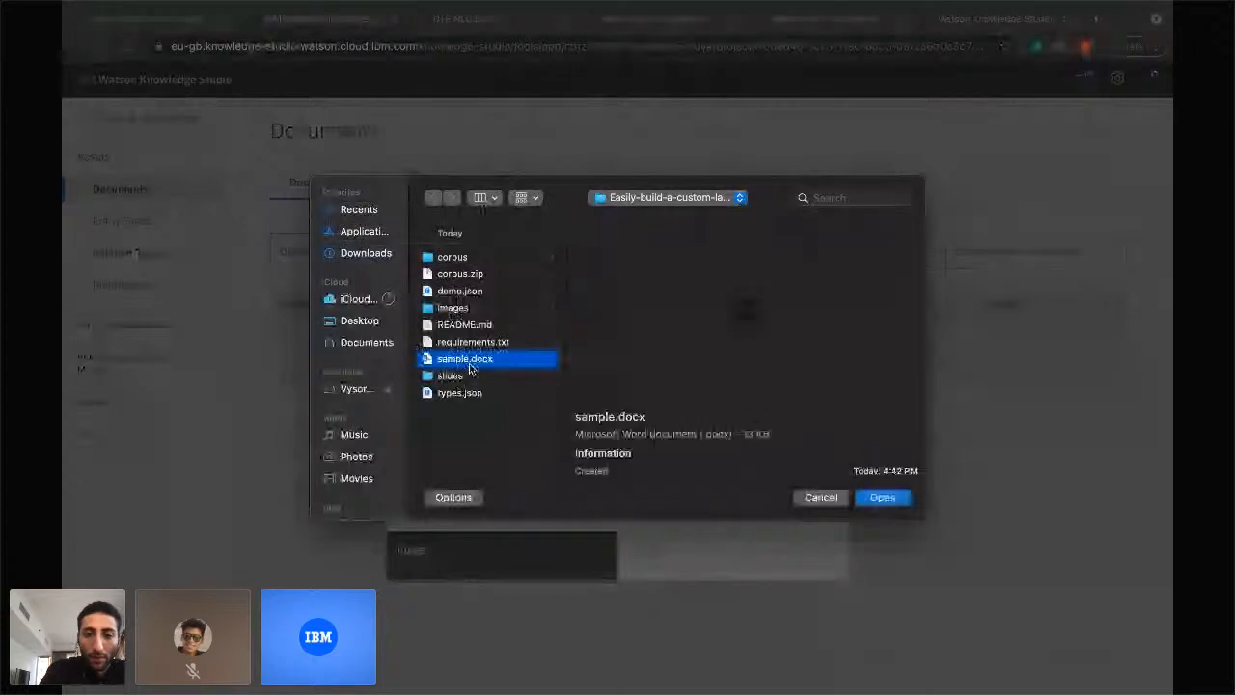
pyautogui.click(881, 498)
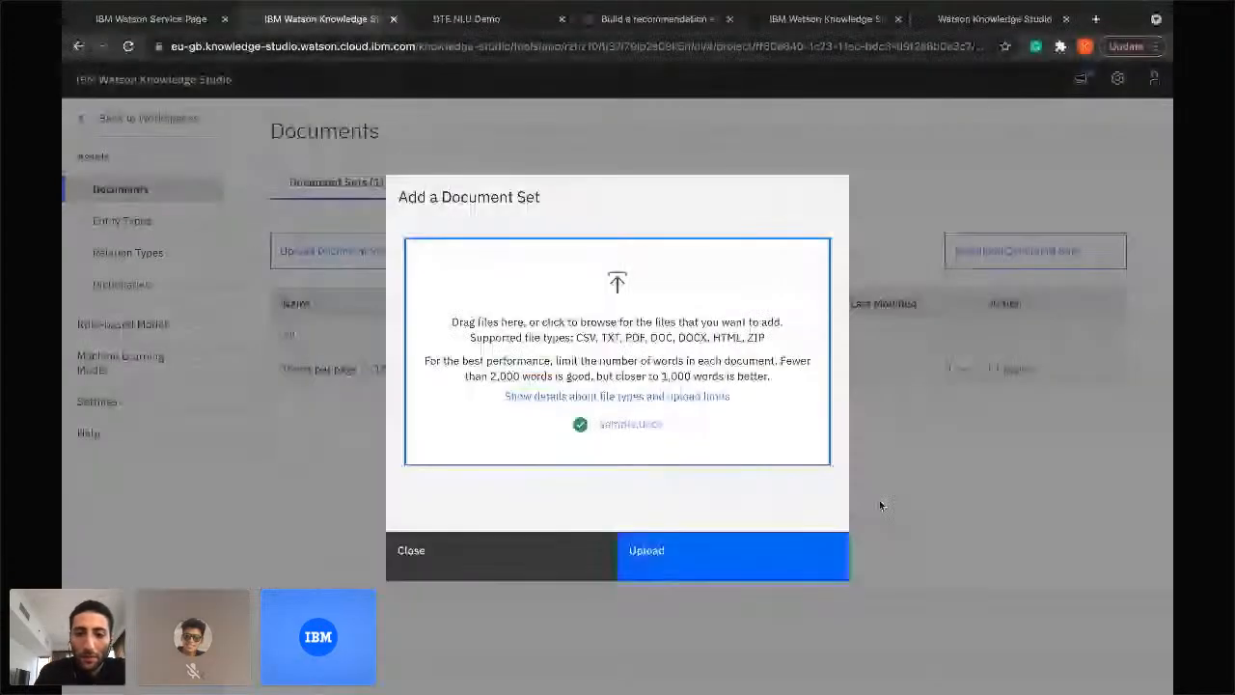
pyautogui.click(687, 554)
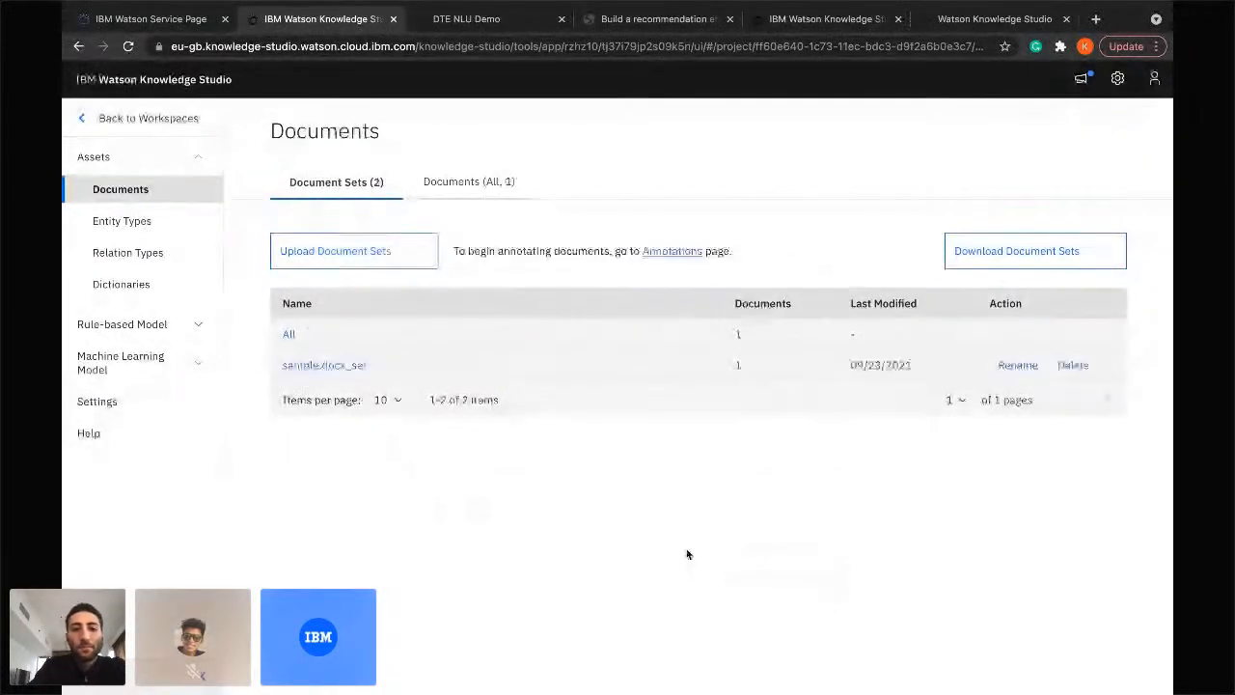
# Open the sample.docx_set document set, read the text of sample.docx, and return to the document sets list.
pyautogui.click(318, 367)
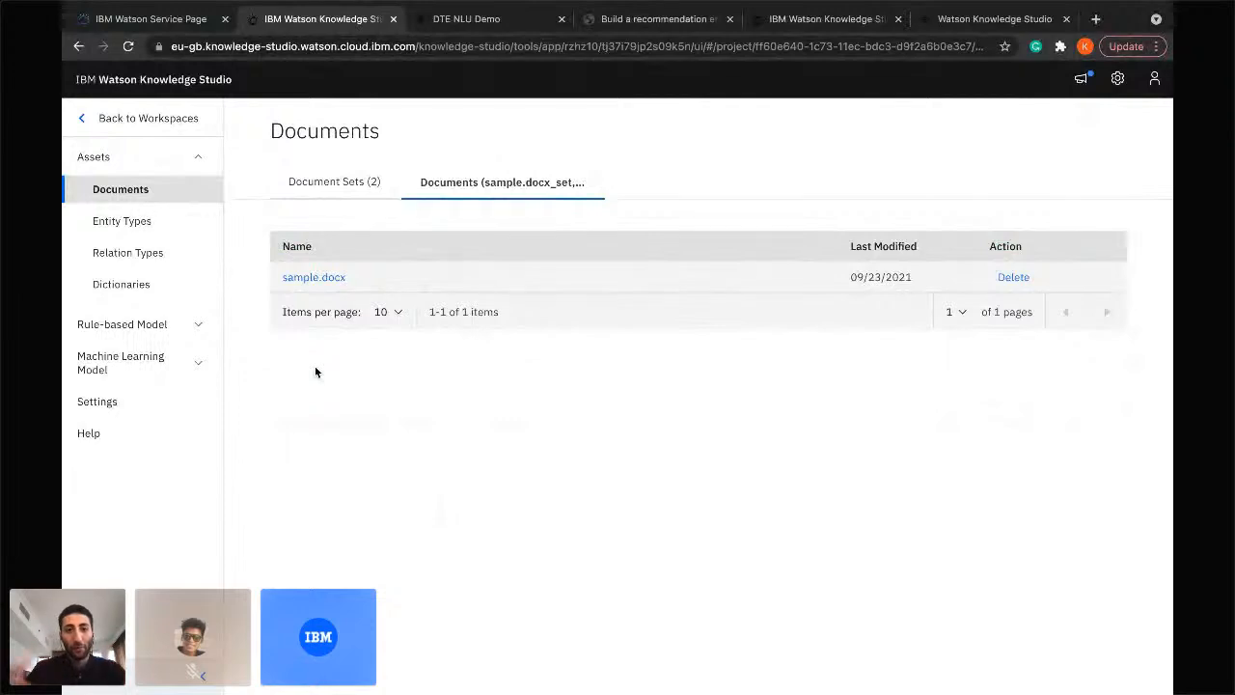
pyautogui.click(318, 278)
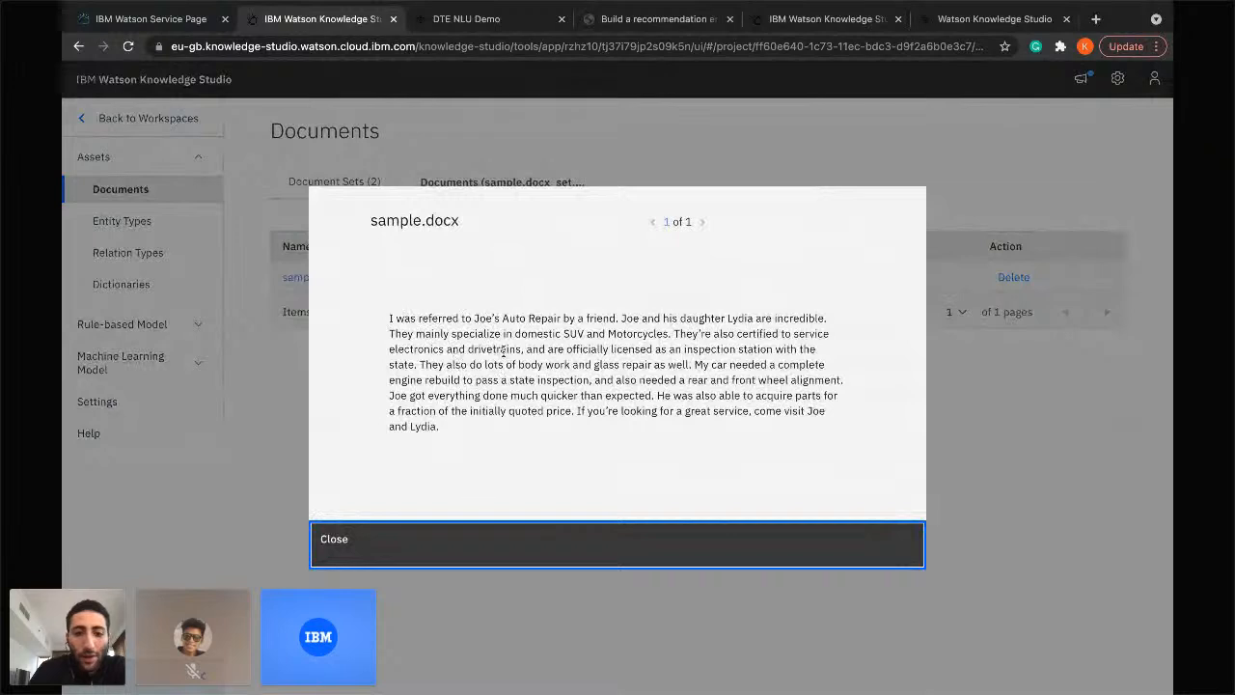
pyautogui.moveTo(427, 317); pyautogui.dragTo(557, 376)
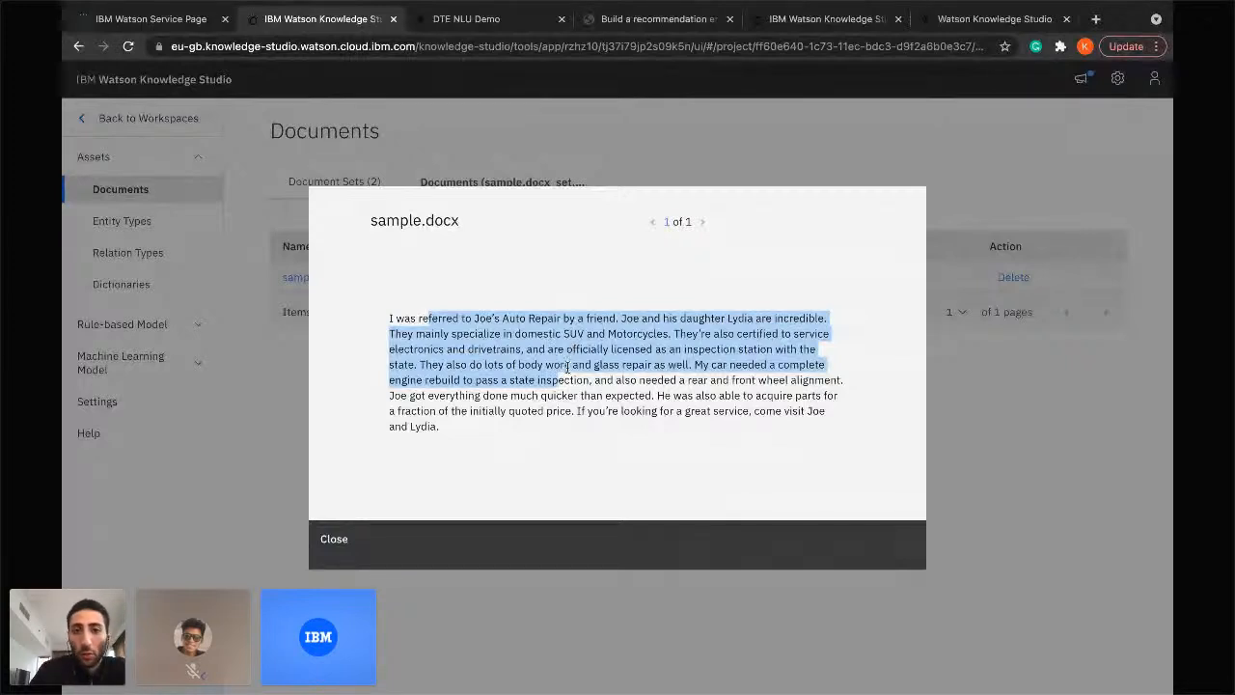
pyautogui.click(514, 488)
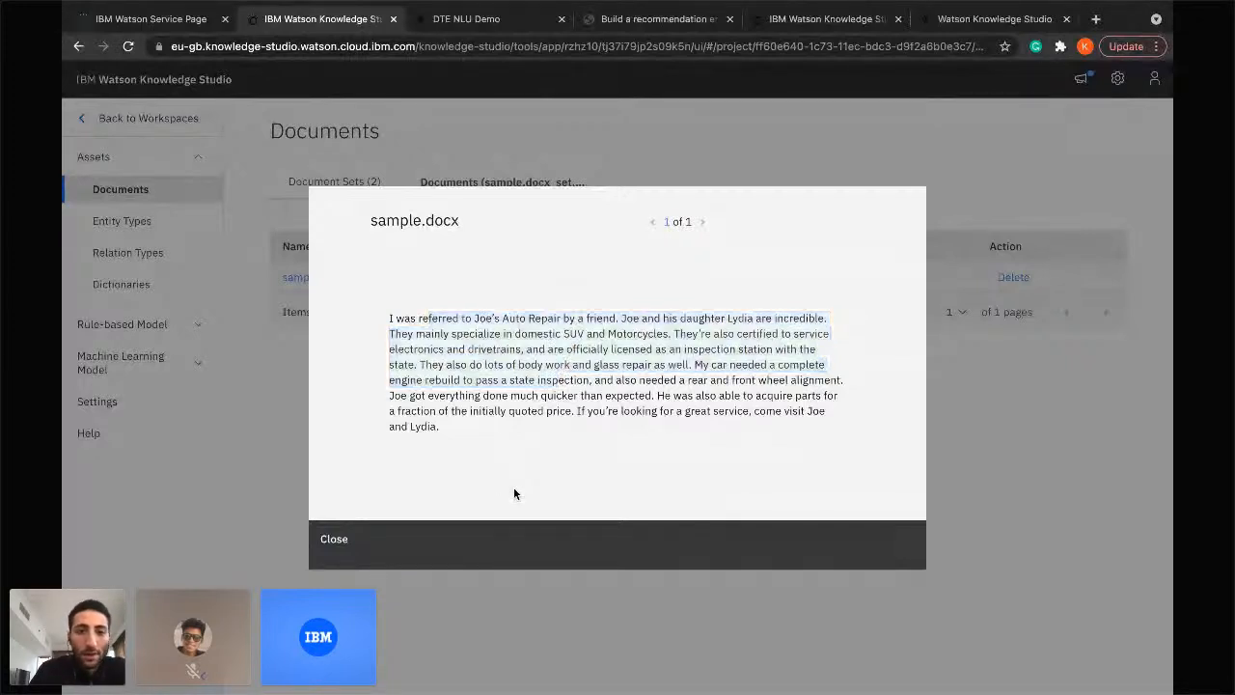
pyautogui.click(489, 537)
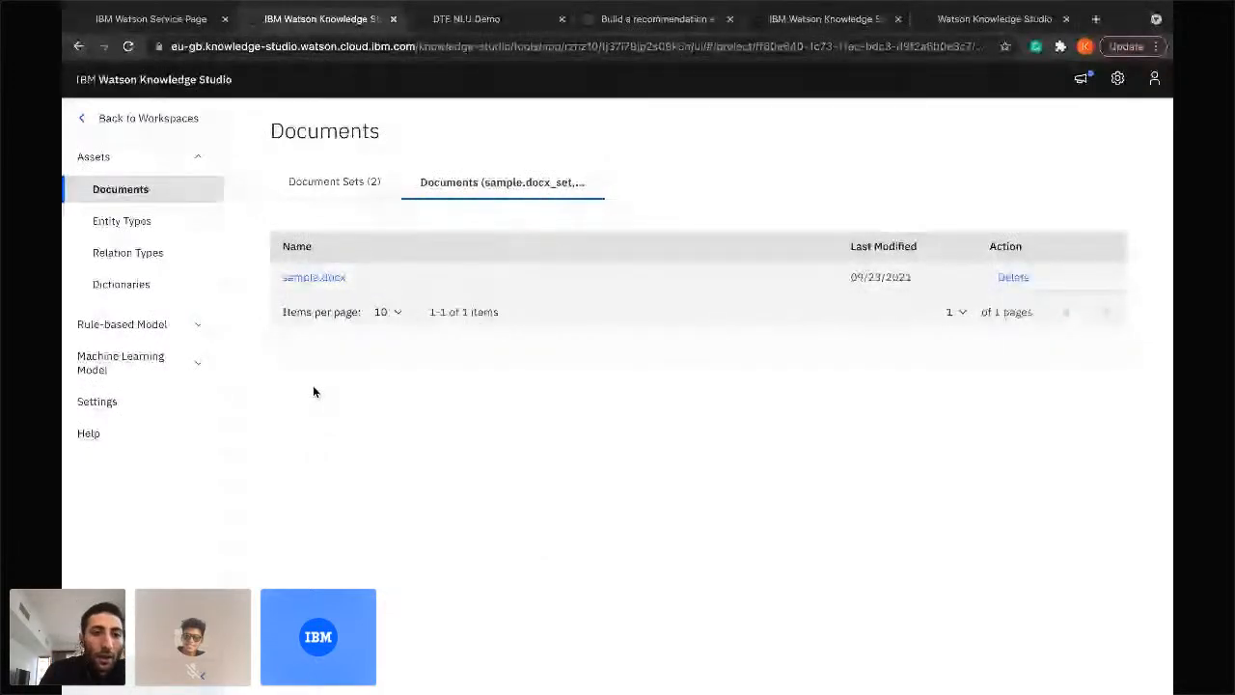
pyautogui.click(310, 281)
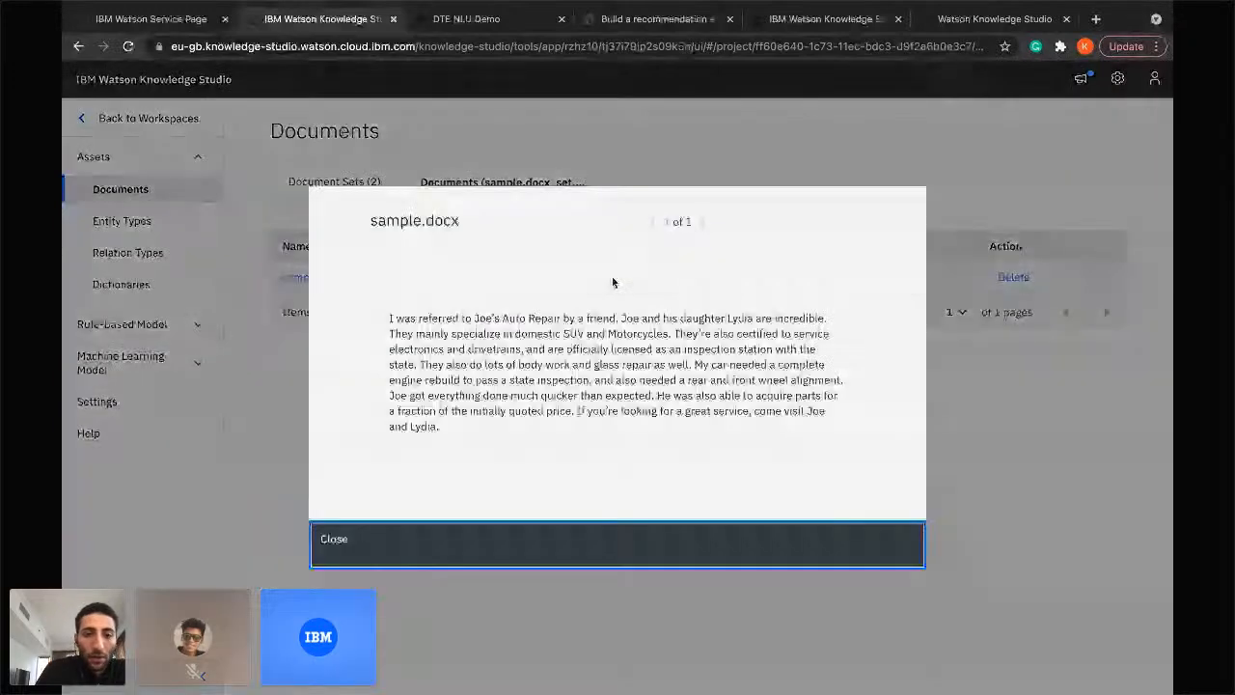
pyautogui.click(385, 524)
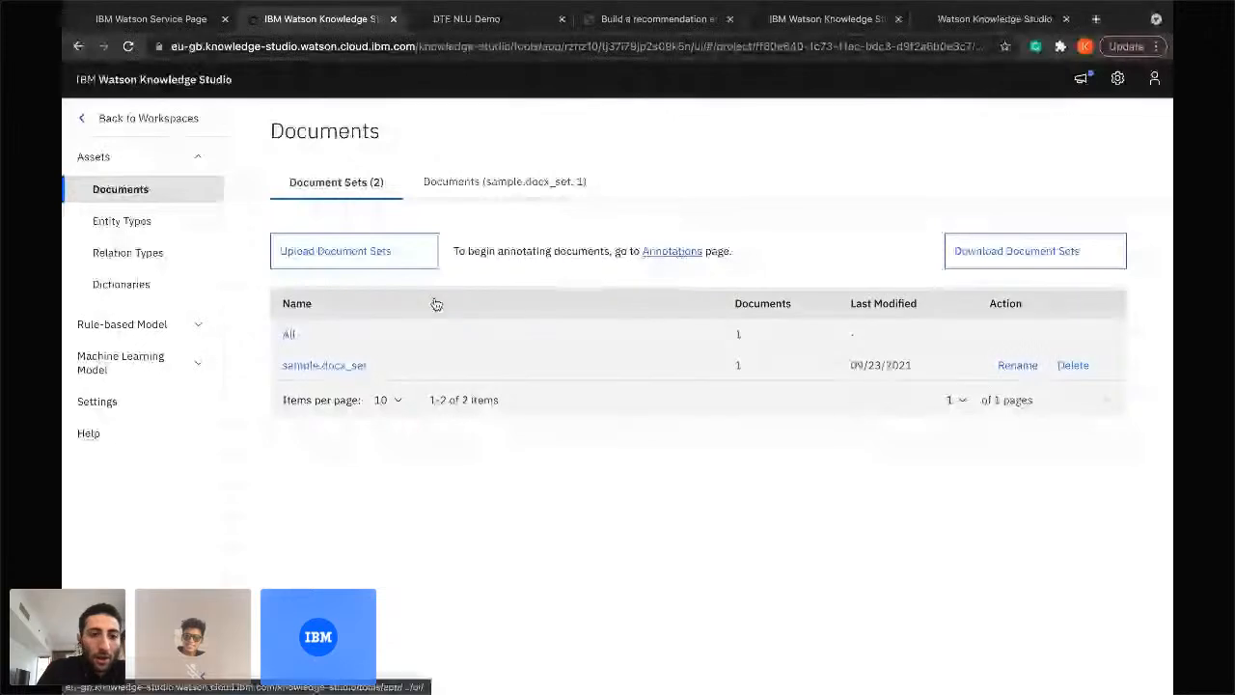
# Open sample.docx from the sample.docx_set document set for ground truth annotation under the machine learning model.
pyautogui.click(178, 373)
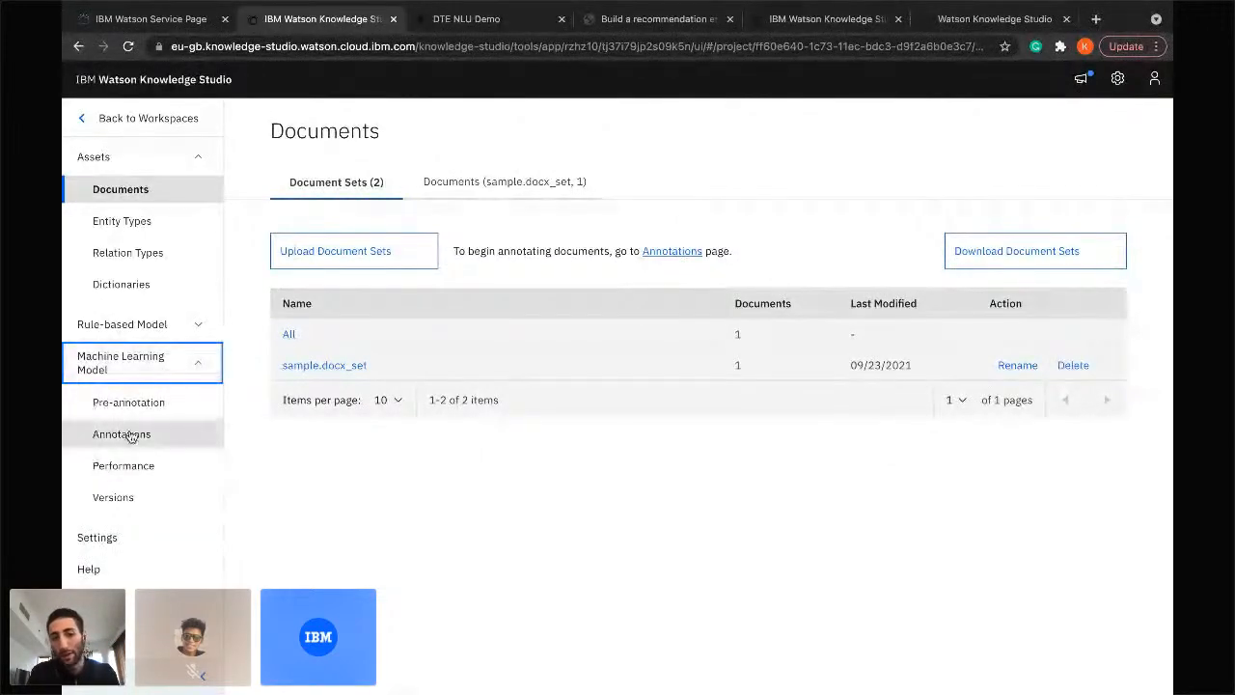
pyautogui.click(130, 436)
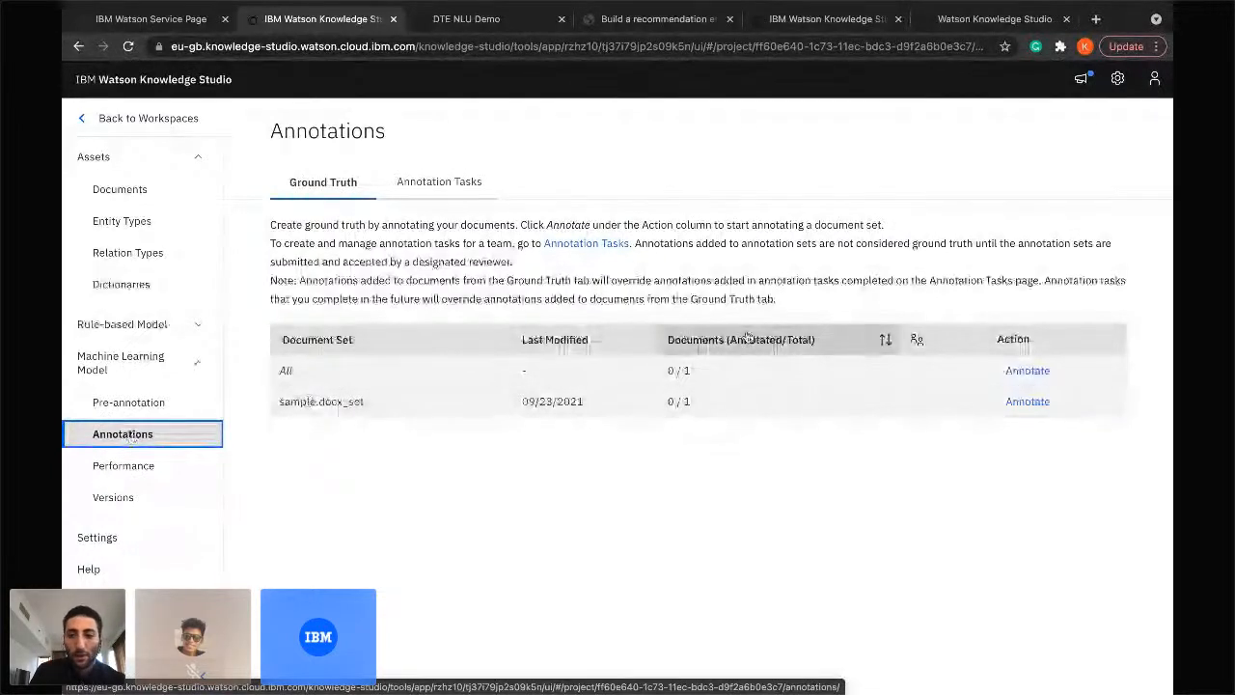
pyautogui.click(1038, 404)
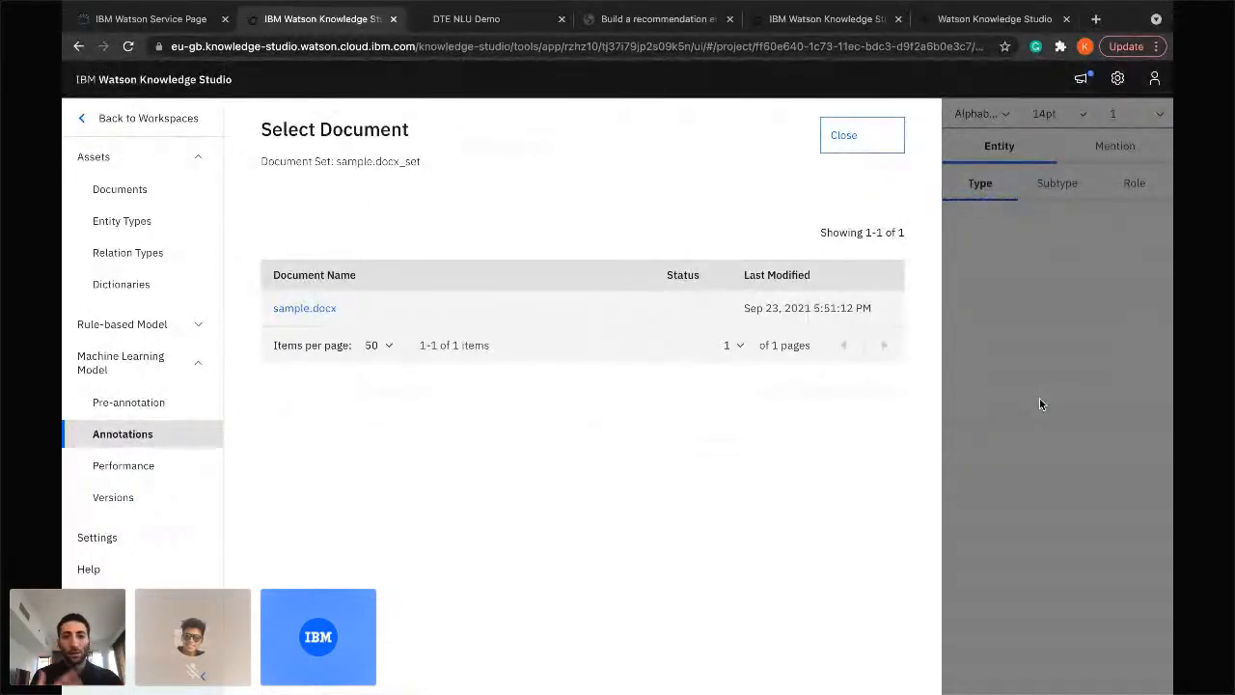
pyautogui.click(299, 308)
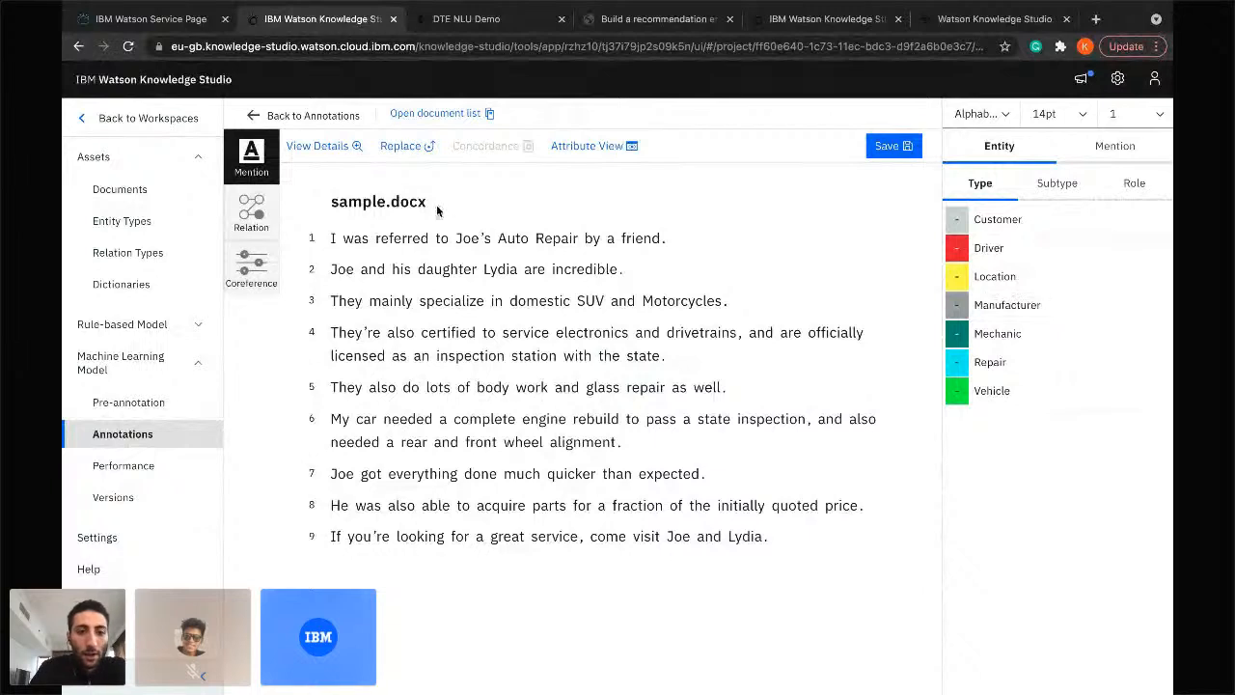
# In sentence 1, annotate "I" as Customer and "Joe's Auto Repair" as Mechanic.
pyautogui.click(333, 238)
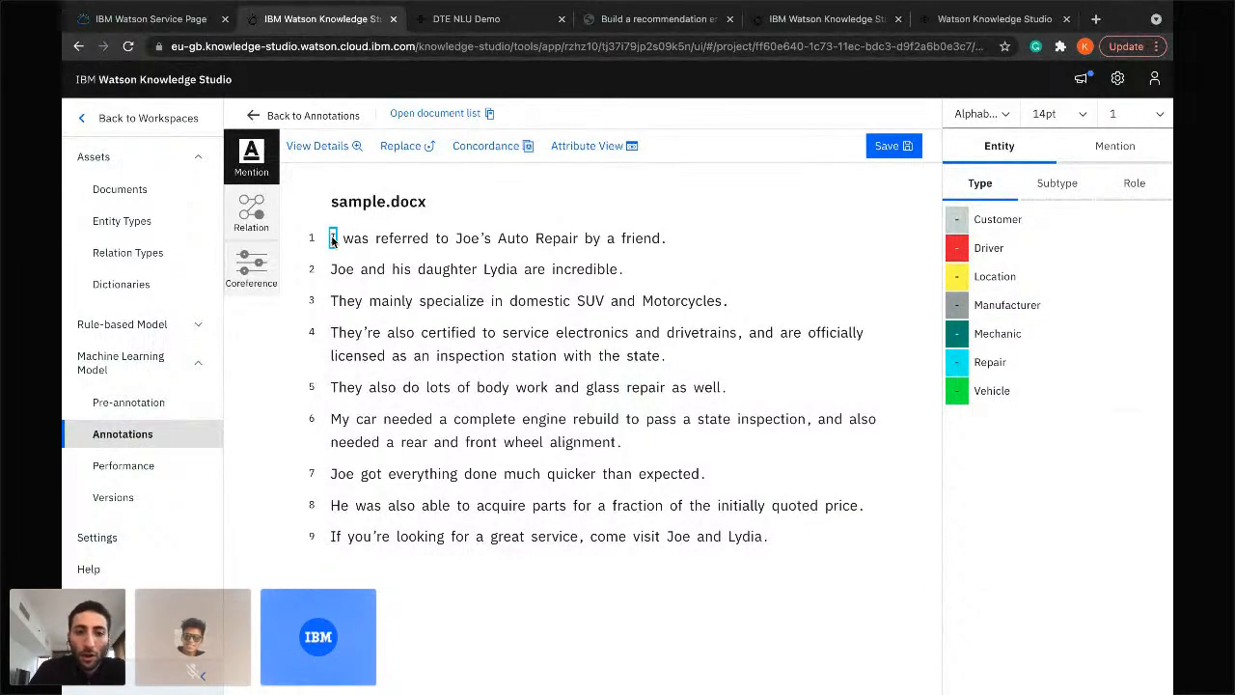
pyautogui.click(1003, 222)
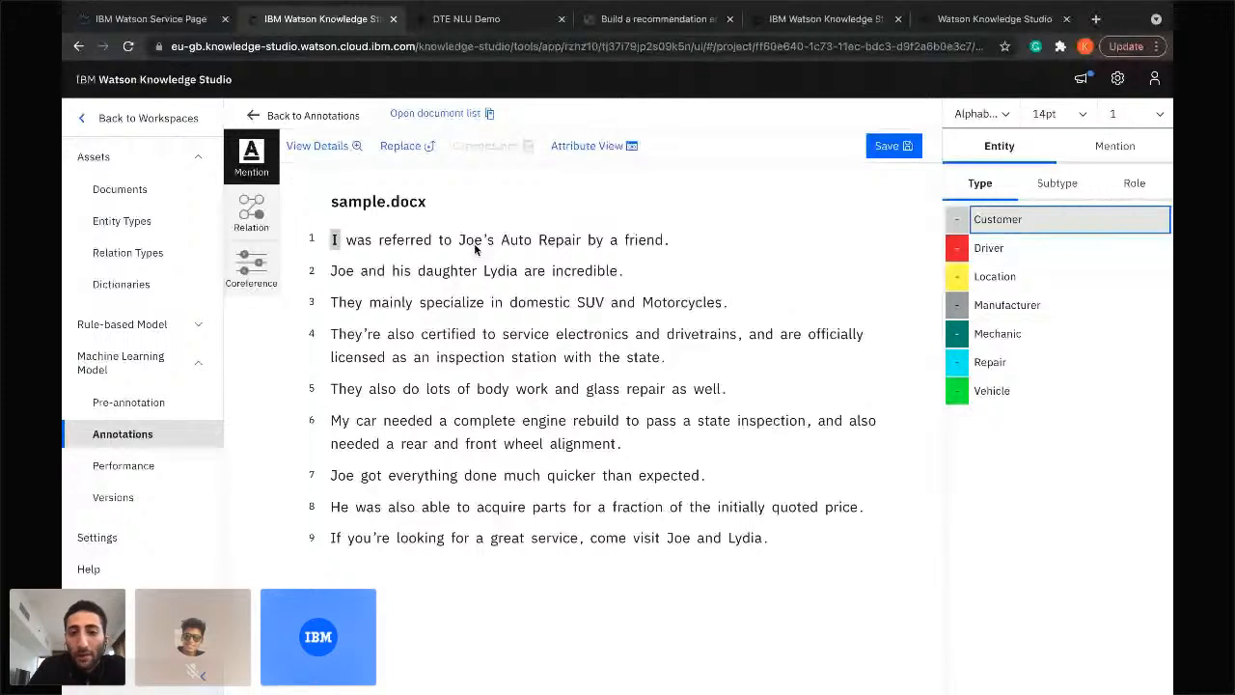
pyautogui.click(567, 245)
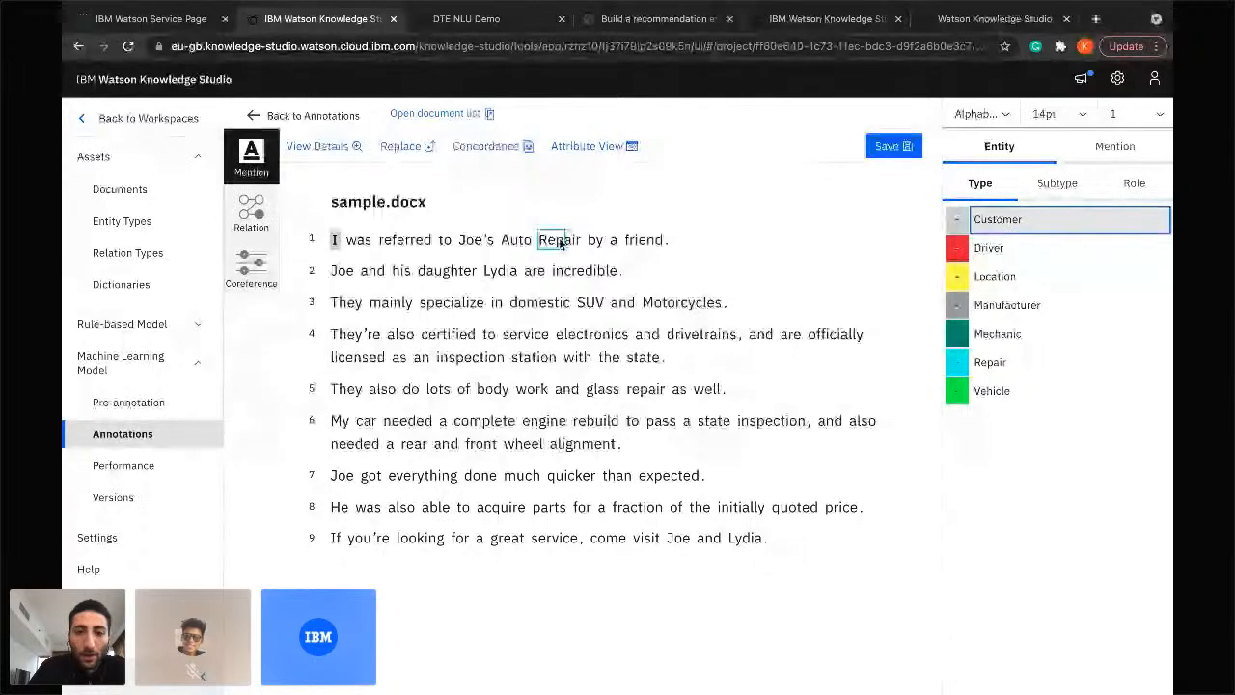
pyautogui.moveTo(569, 245); pyautogui.dragTo(463, 241)
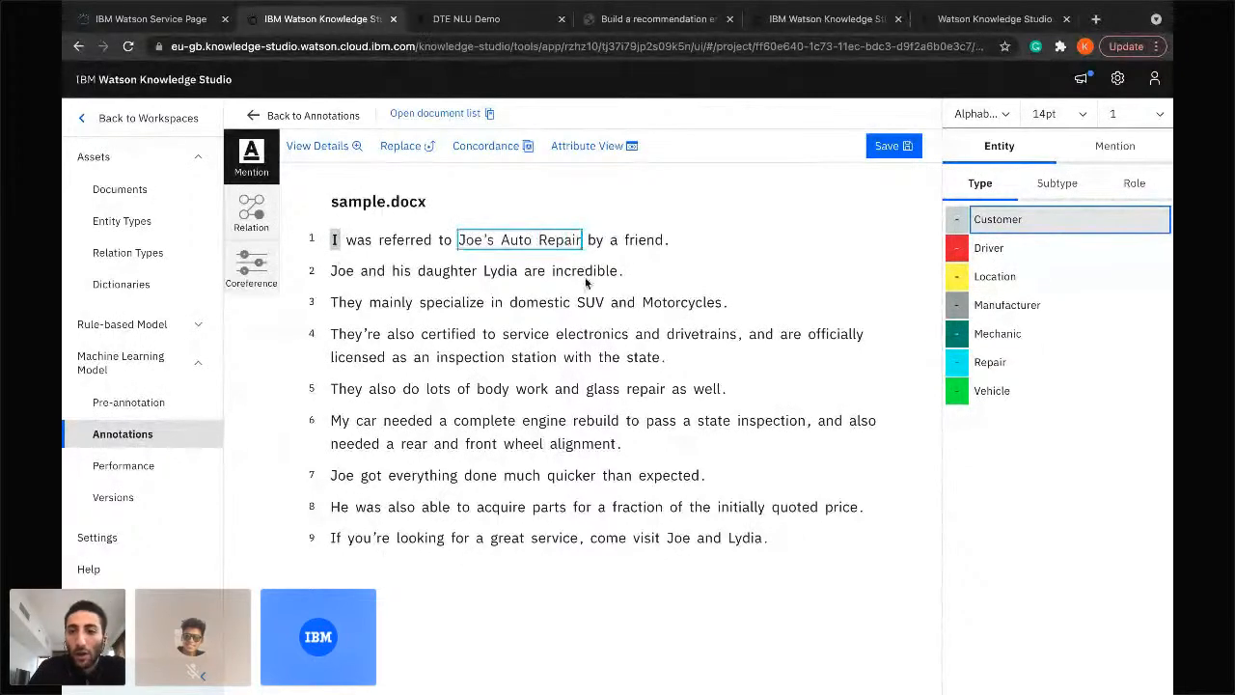
pyautogui.click(989, 334)
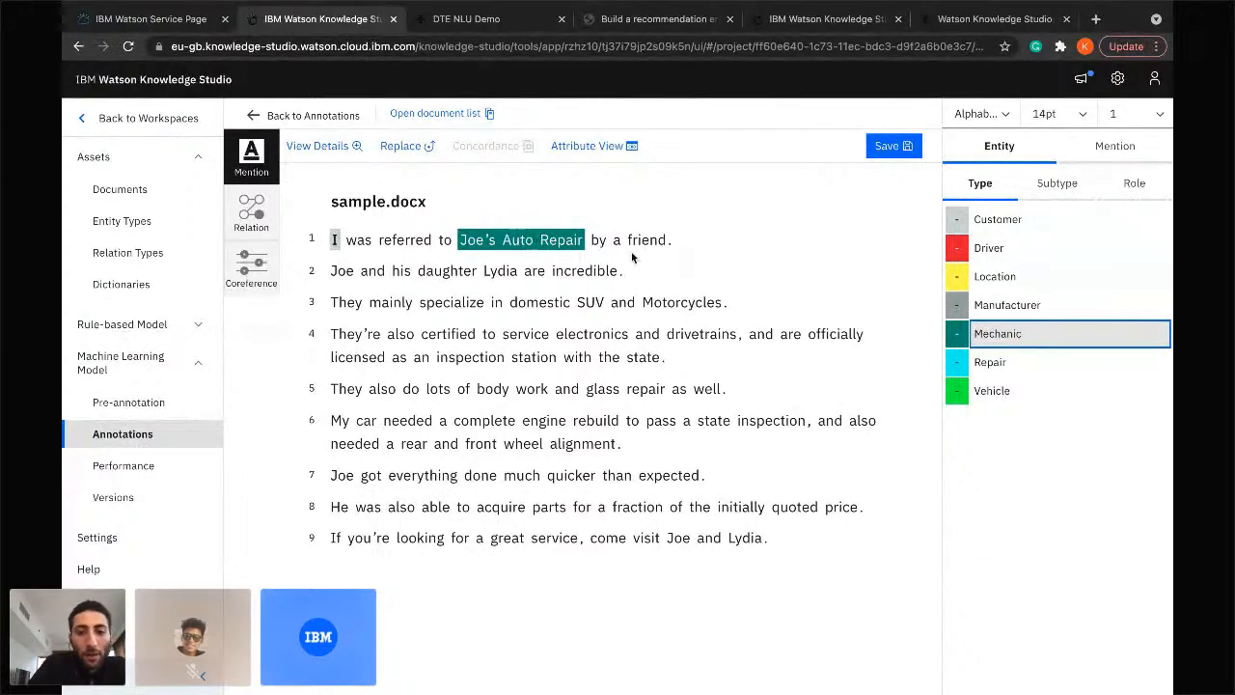
# Annotate both people's names in sentence 2 as Mechanic mentions.
pyautogui.click(340, 272)
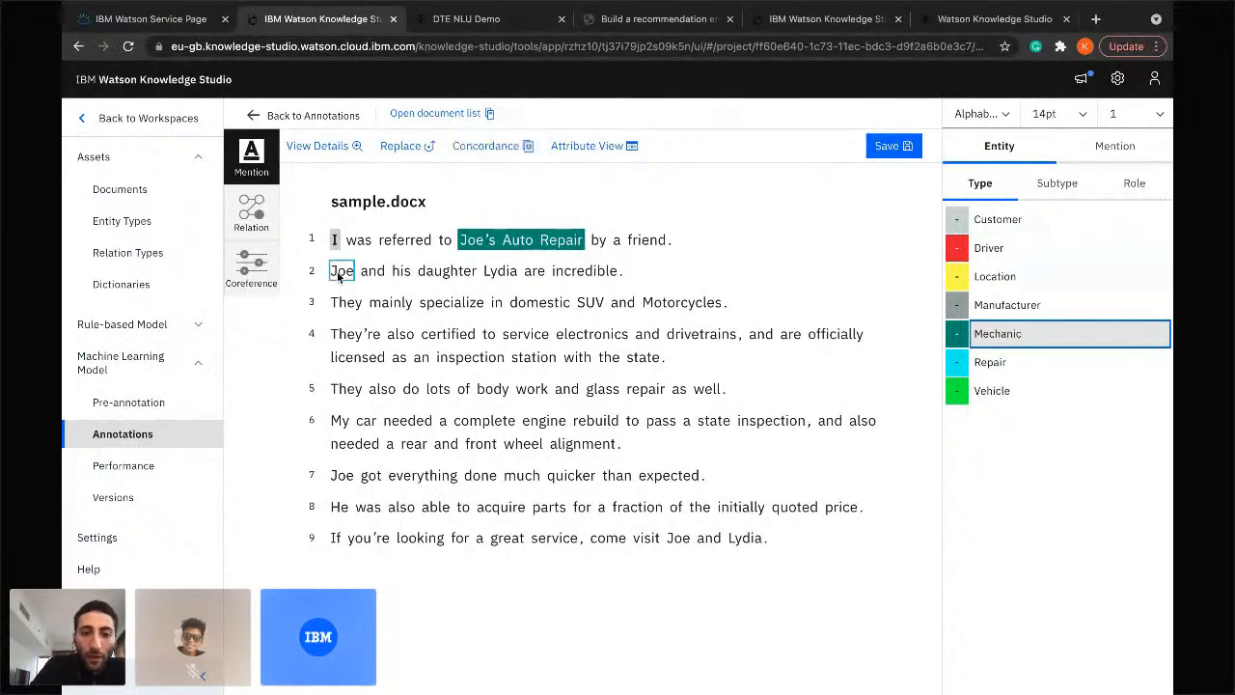
pyautogui.click(1000, 342)
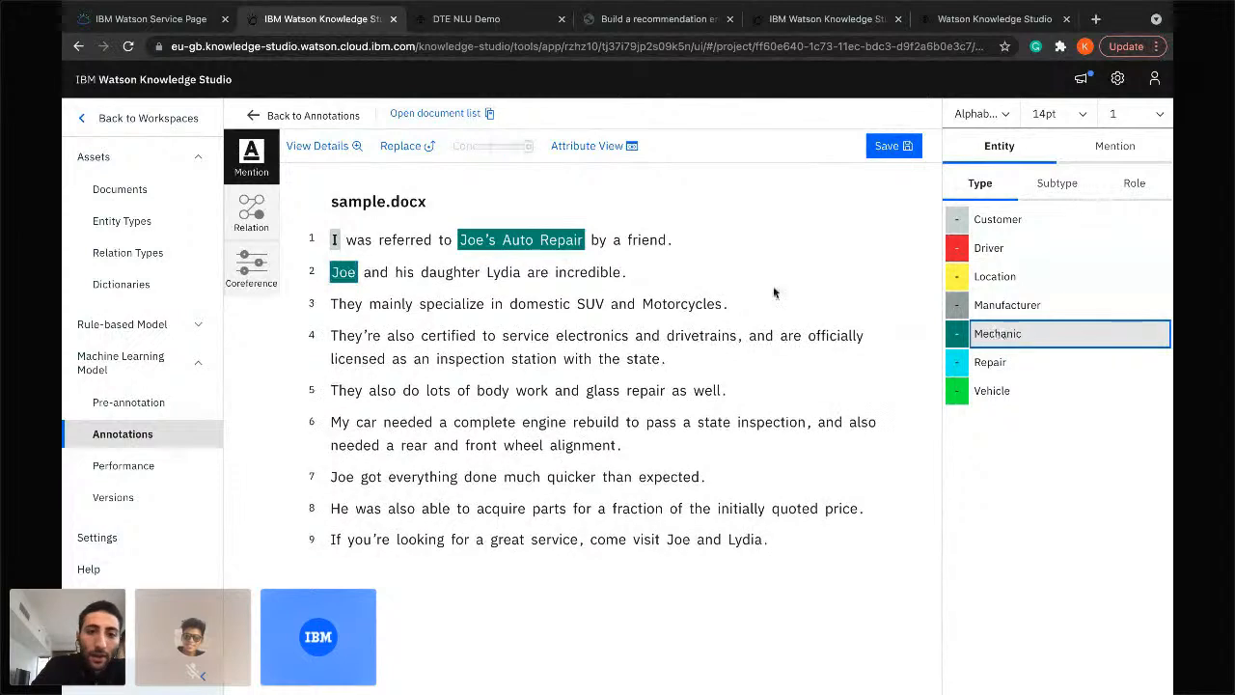
pyautogui.click(490, 275)
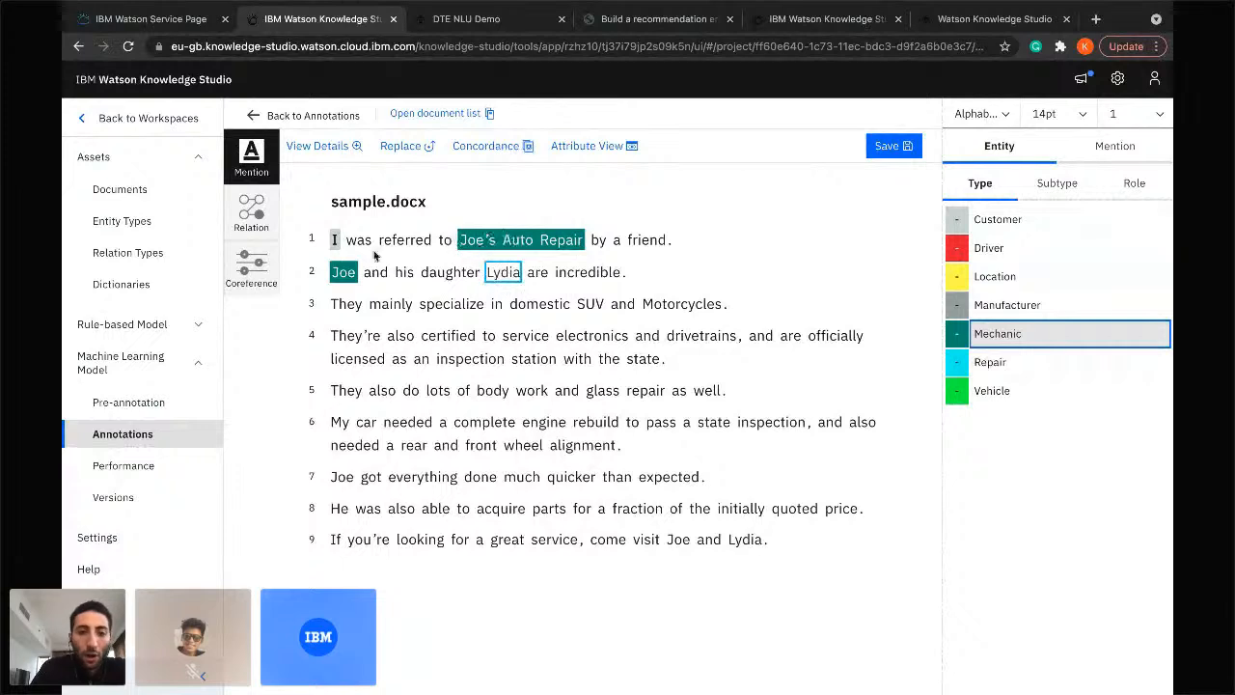
pyautogui.click(1014, 338)
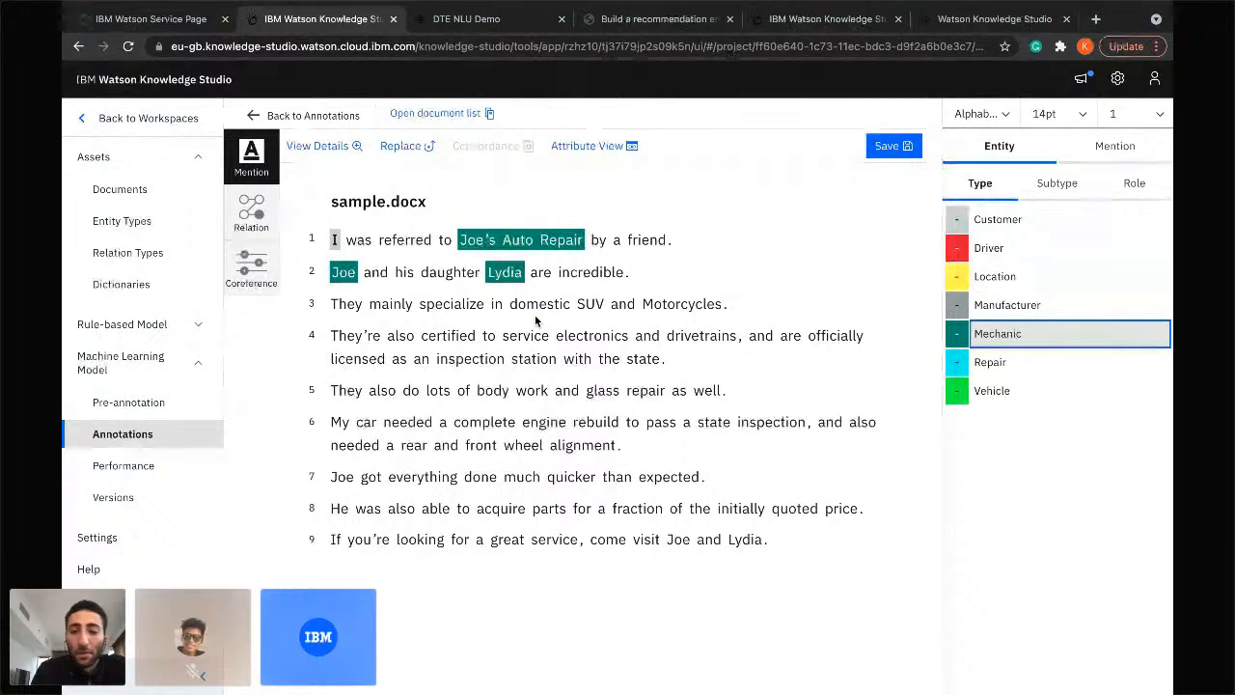
# In sentence 3, annotate "SUV" and "Motorcycles" as separate Vehicle mentions.
pyautogui.moveTo(579, 307); pyautogui.dragTo(671, 309)
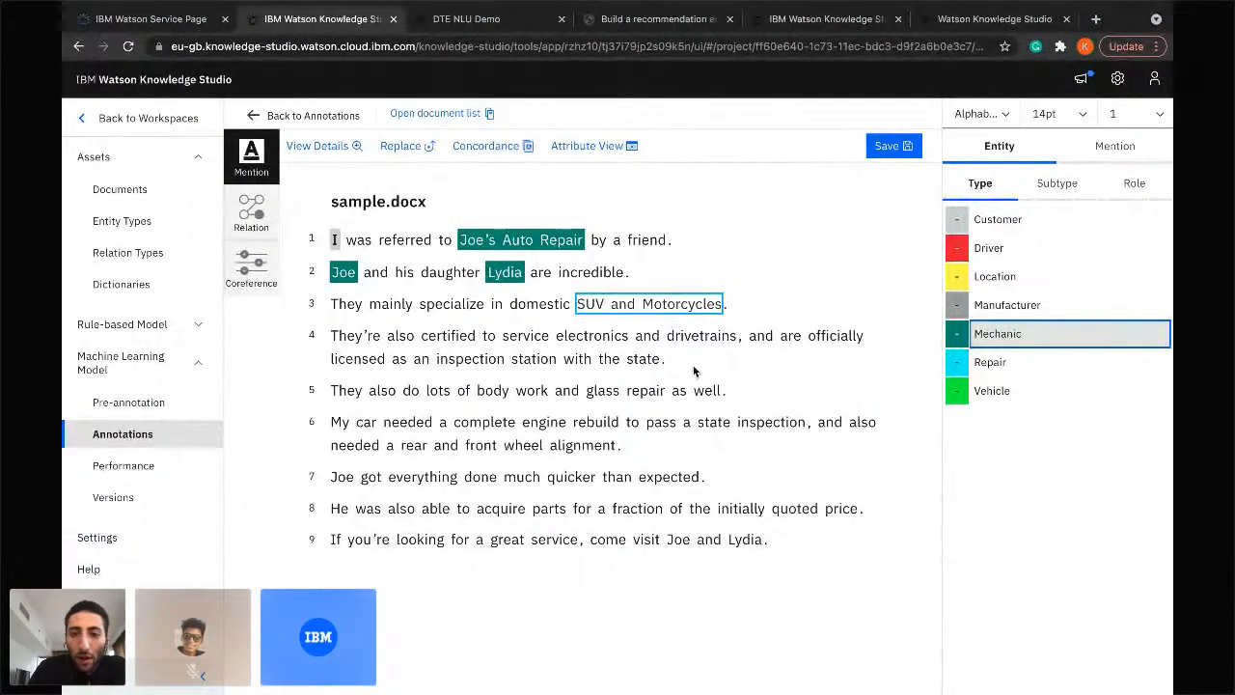
pyautogui.click(744, 456)
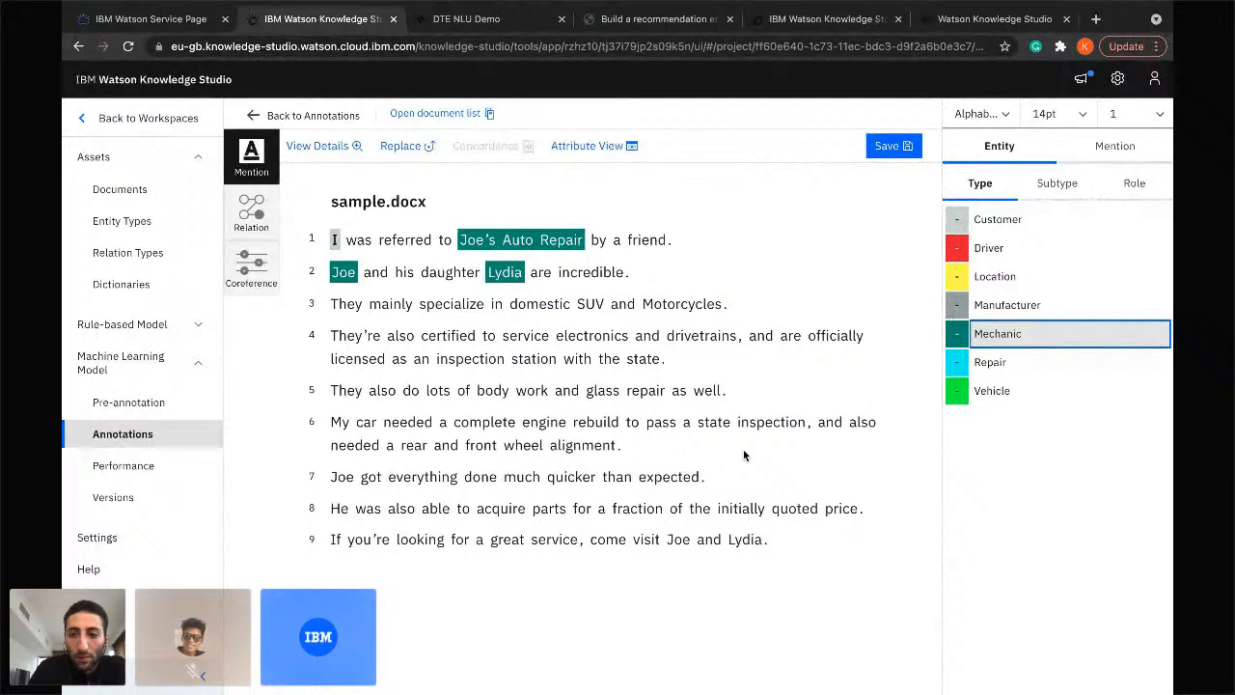
pyautogui.click(590, 306)
pyautogui.click(982, 392)
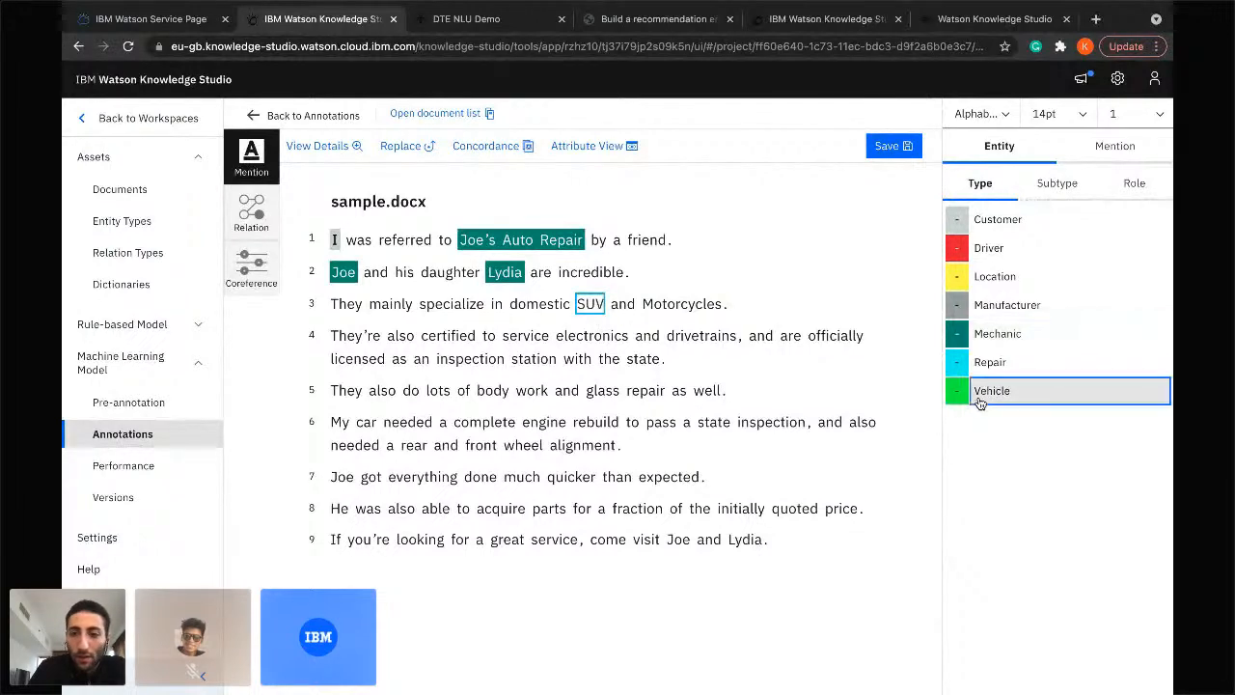
pyautogui.click(685, 303)
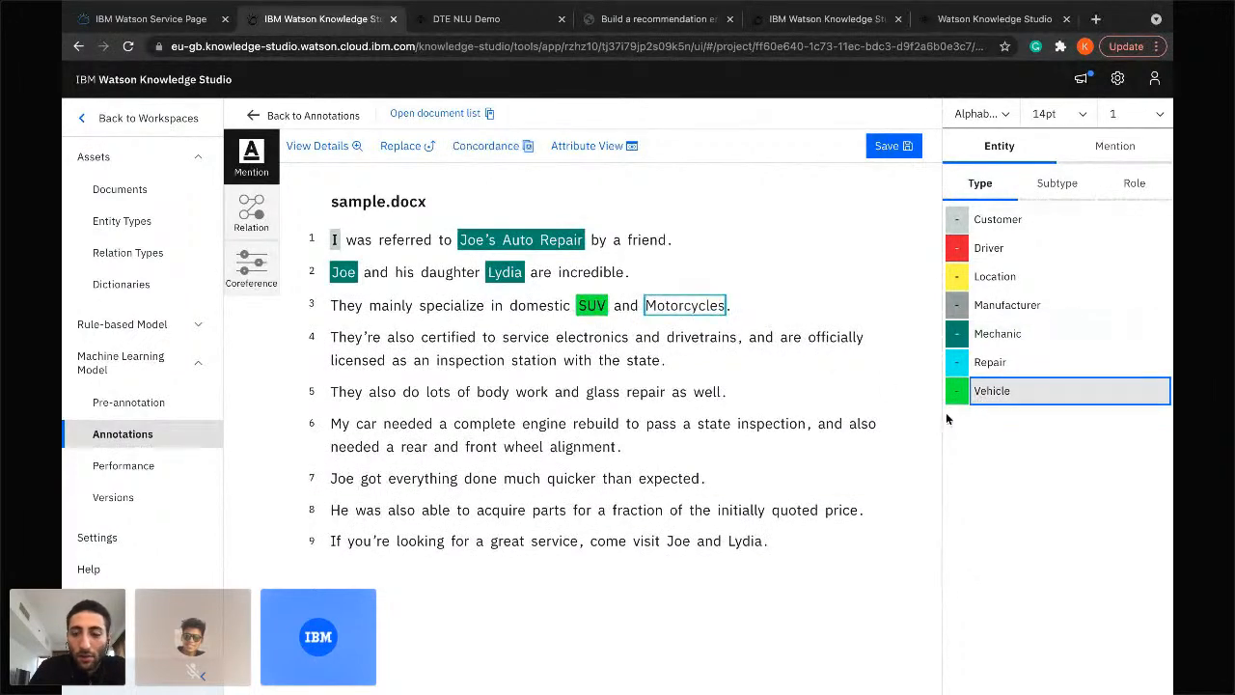
pyautogui.click(996, 395)
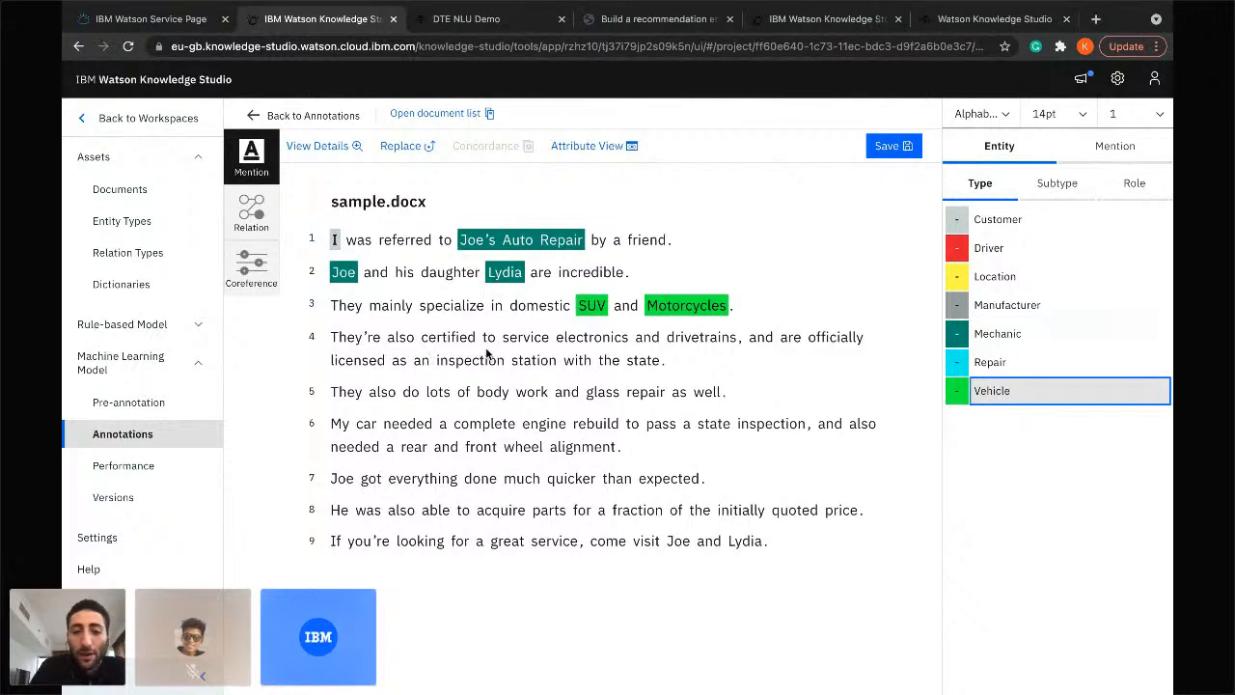
# Annotate "electronics" and "drivetrains" in sentence 4 and "body" and "glass" in sentence 5 as Repair mentions.
pyautogui.click(559, 342)
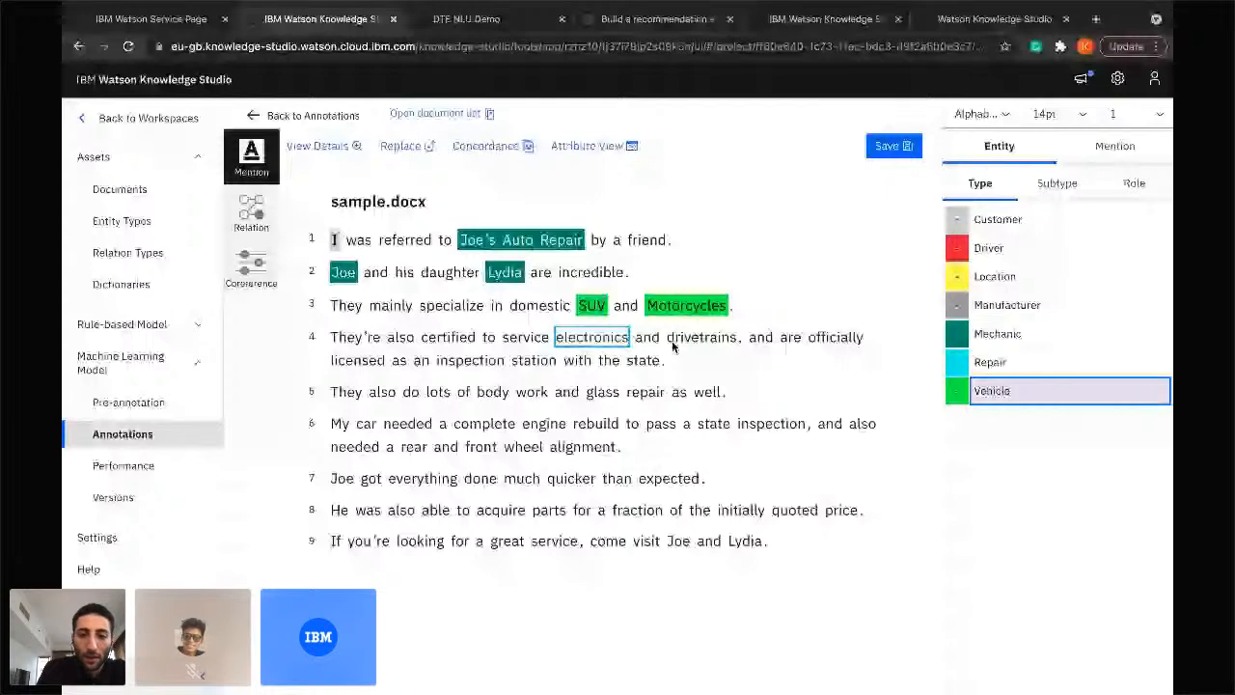
pyautogui.click(1005, 360)
pyautogui.click(705, 344)
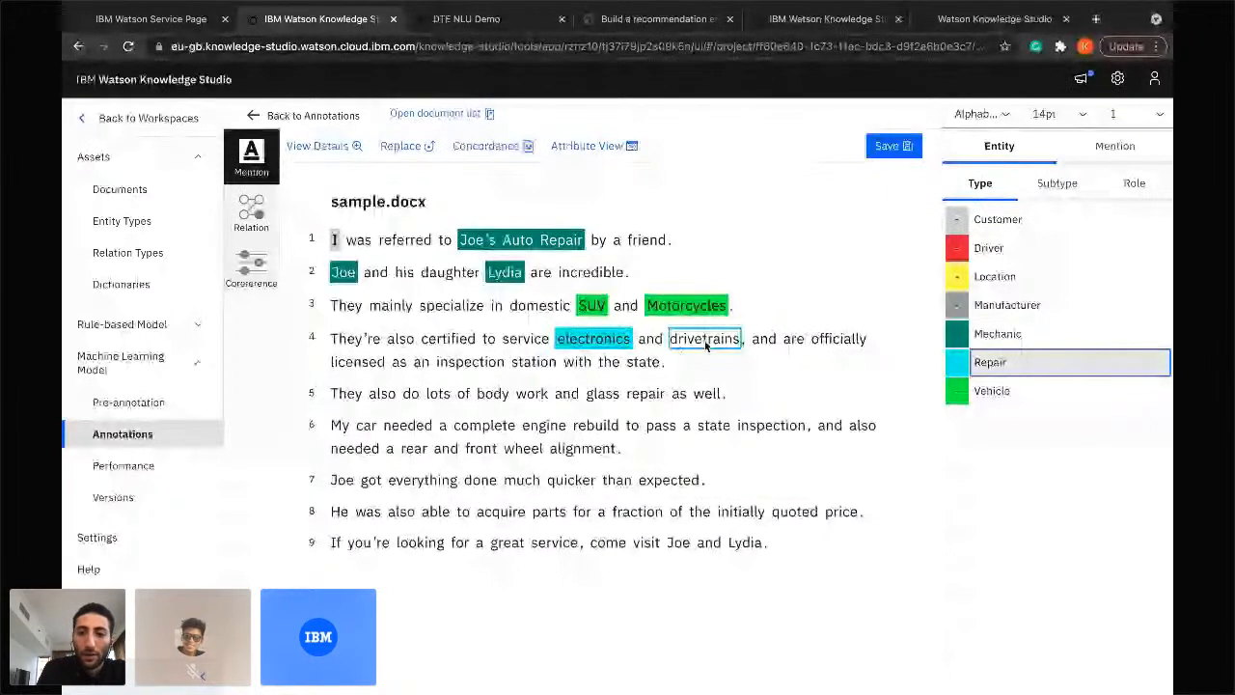
pyautogui.click(991, 369)
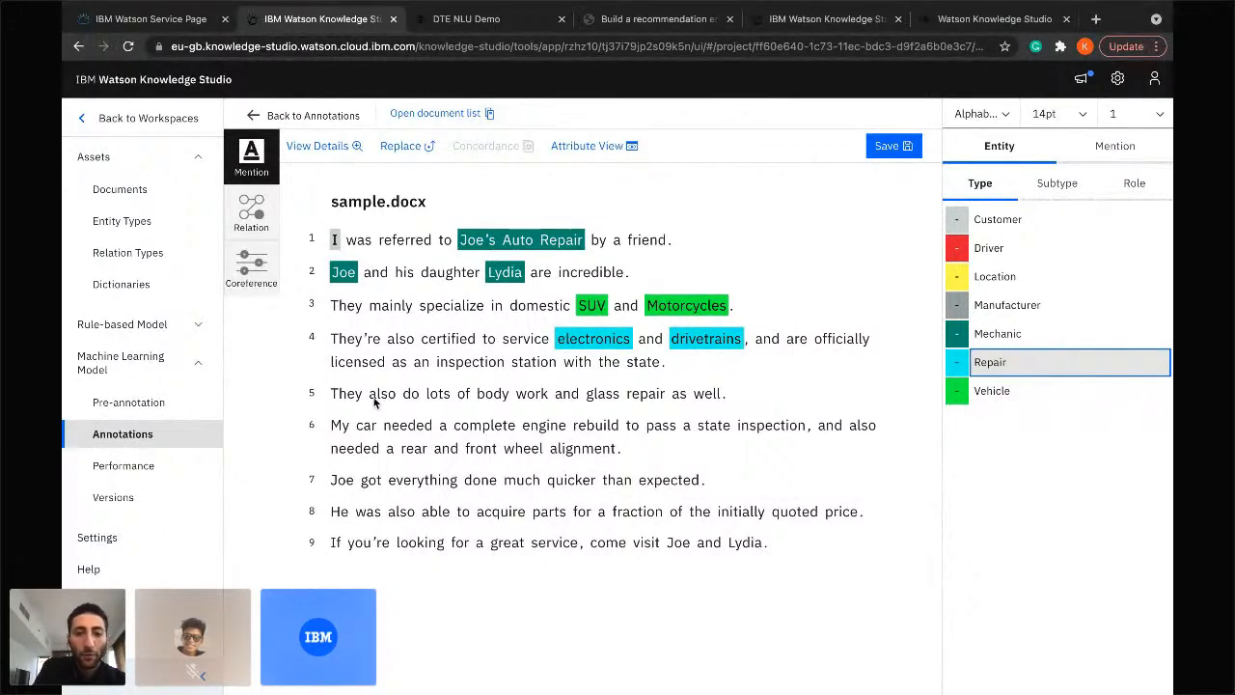
pyautogui.click(508, 395)
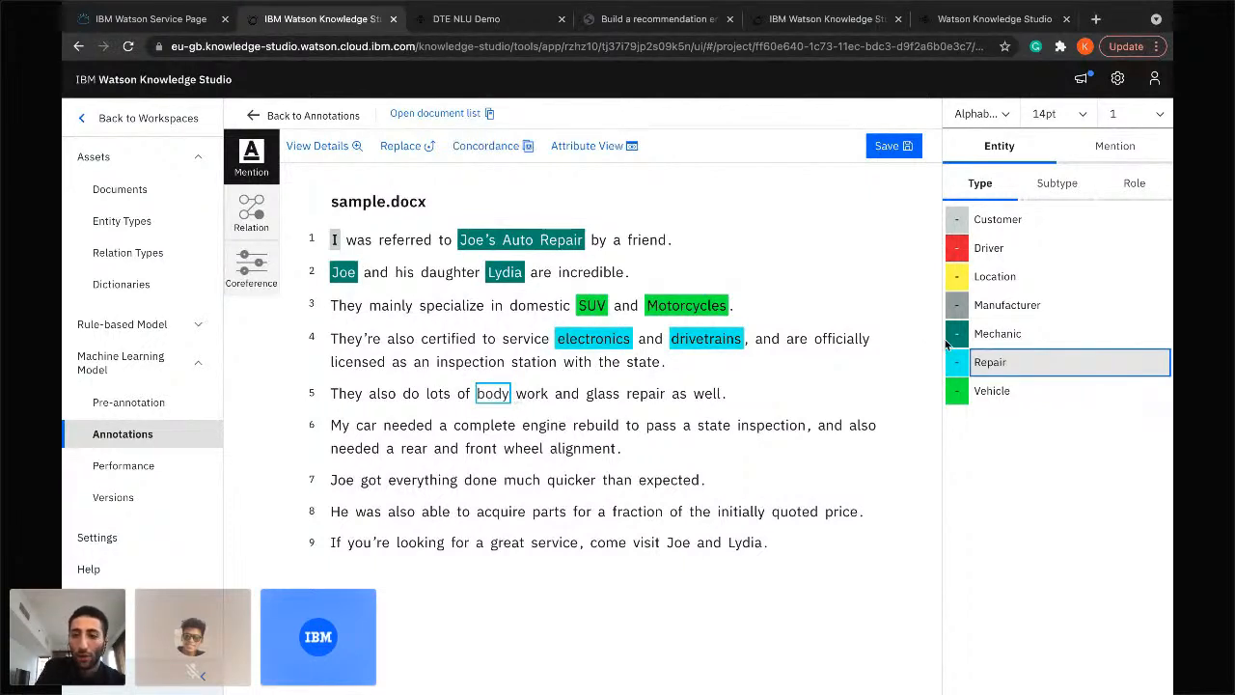
pyautogui.click(1002, 363)
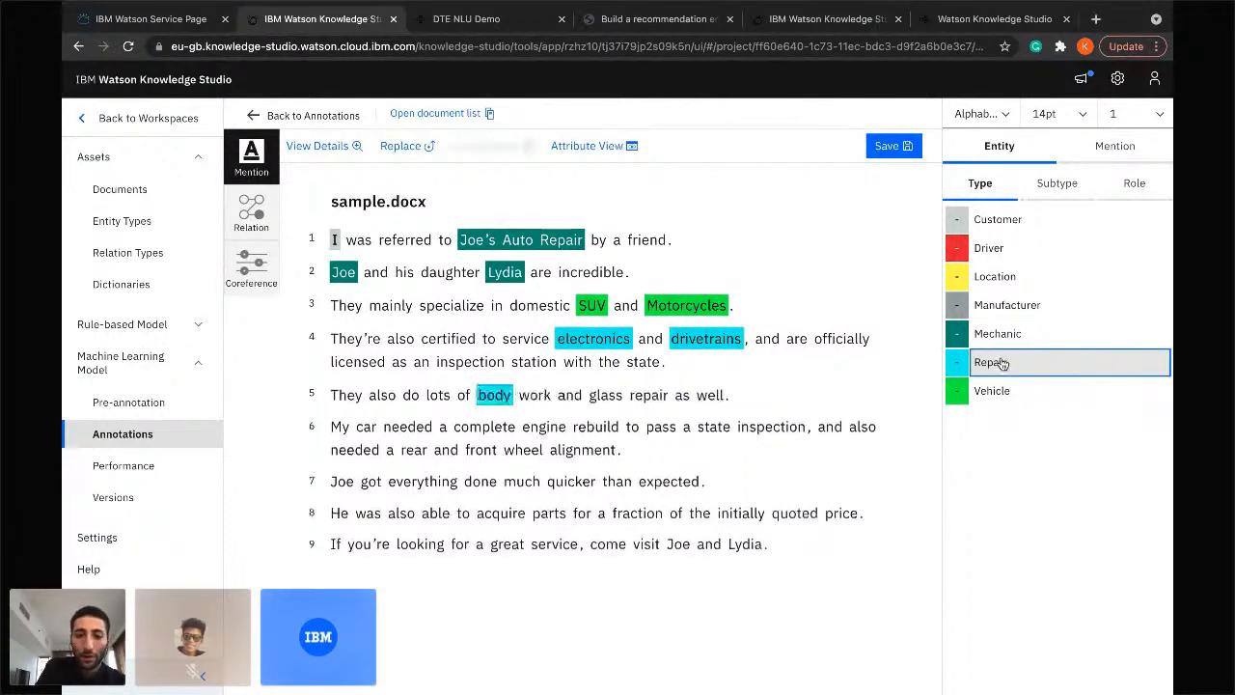
pyautogui.click(606, 396)
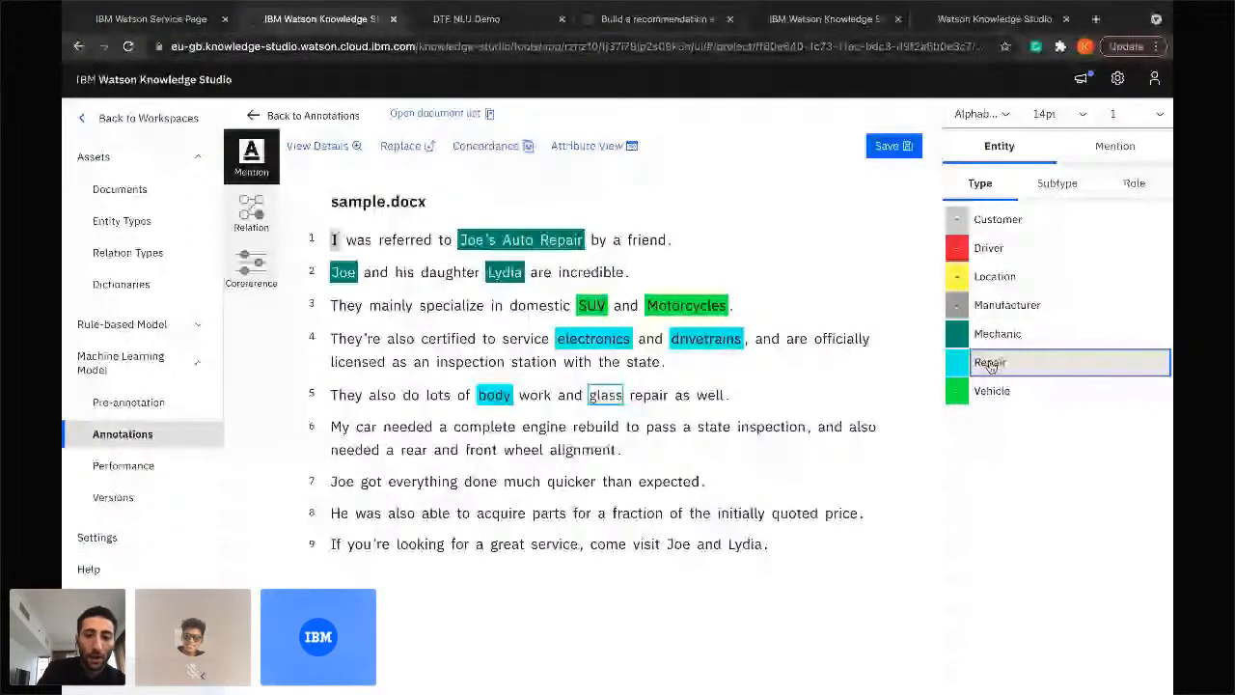
pyautogui.click(990, 365)
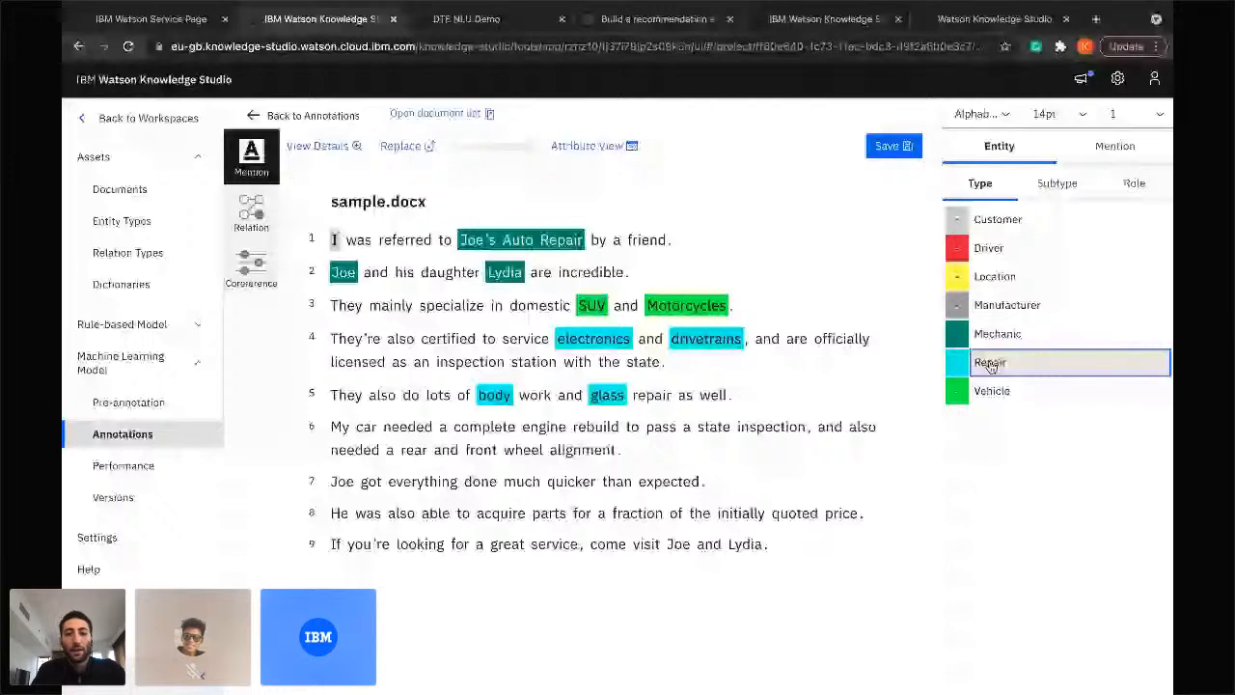
# In sentence 6, annotate "My" as Customer and "car" as Vehicle.
pyautogui.click(366, 428)
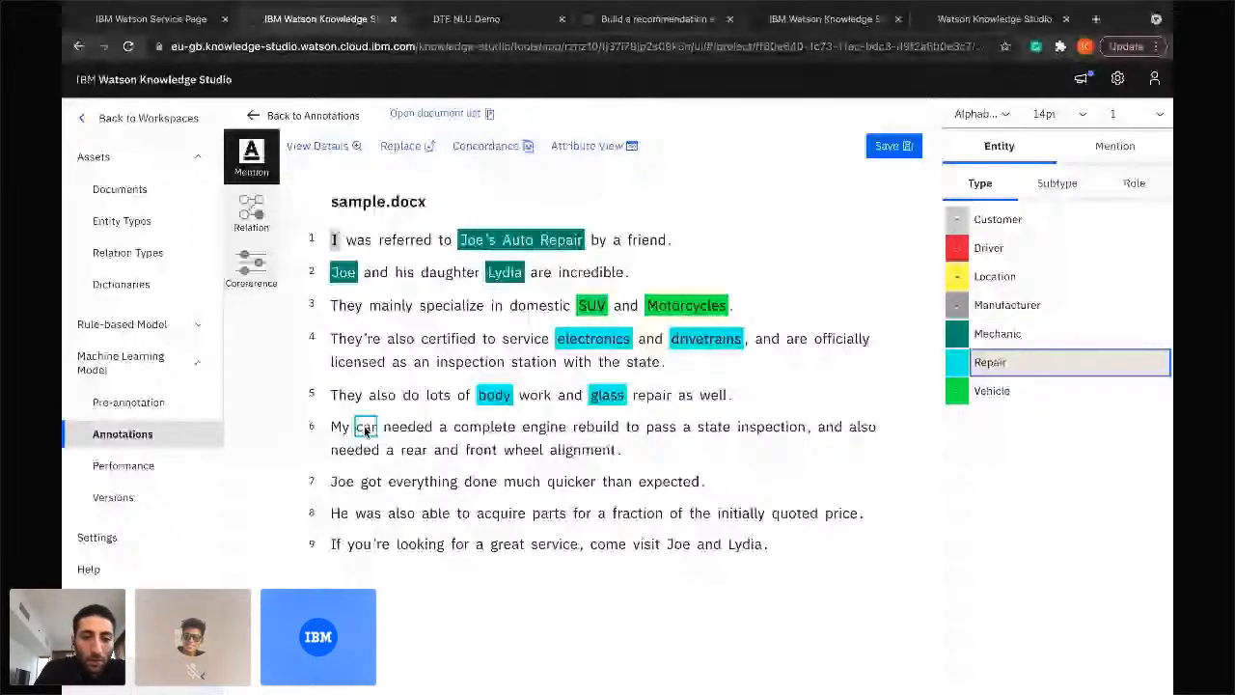
pyautogui.click(345, 428)
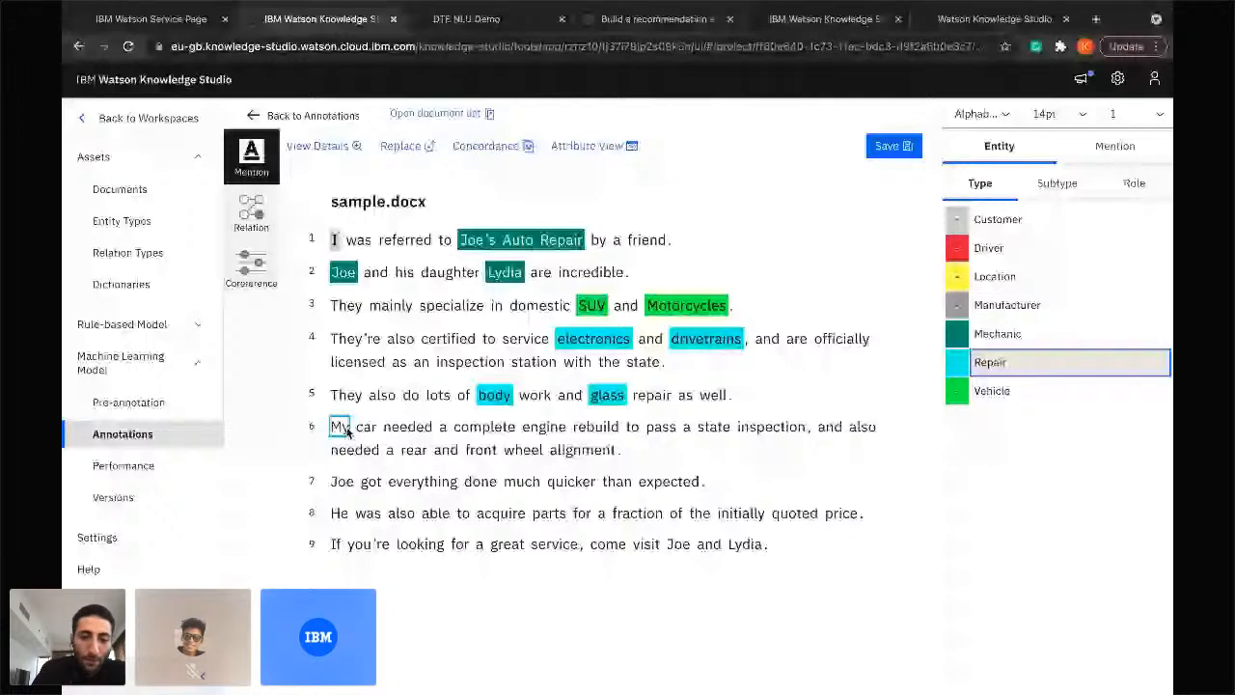
pyautogui.moveTo(349, 431)
pyautogui.mouseDown()
pyautogui.moveTo(377, 443)
pyautogui.moveTo(362, 449)
pyautogui.moveTo(349, 430)
pyautogui.mouseUp()
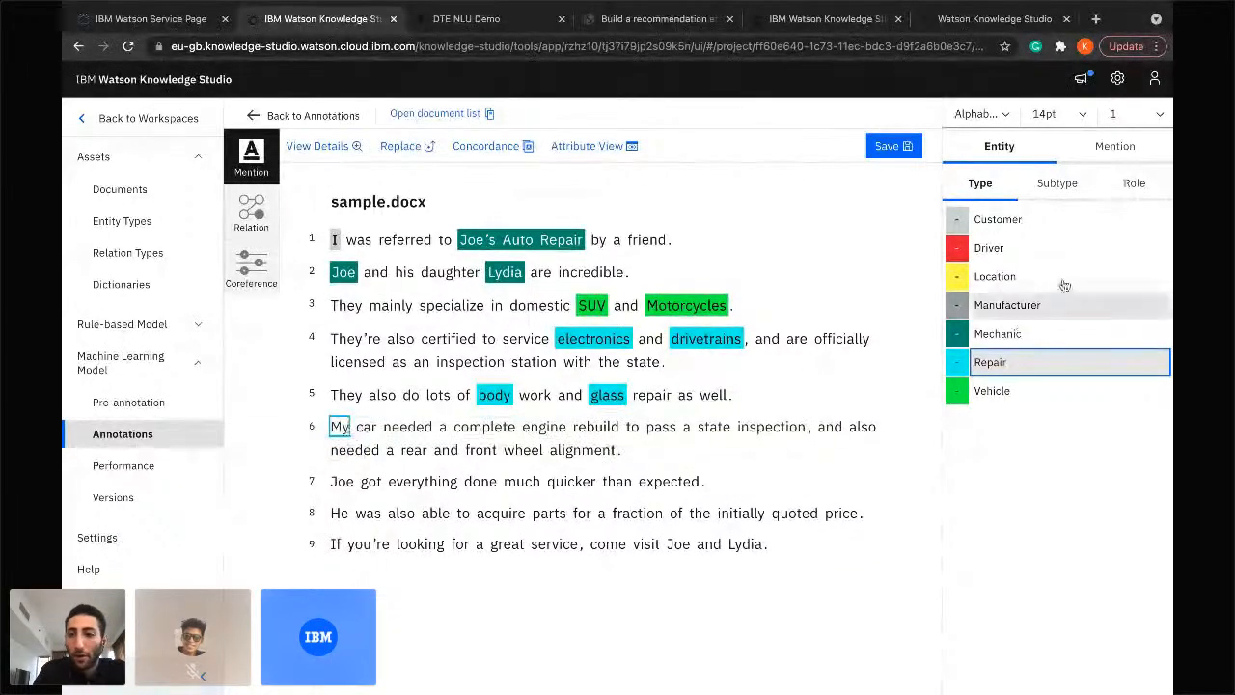
pyautogui.click(1037, 221)
pyautogui.click(371, 428)
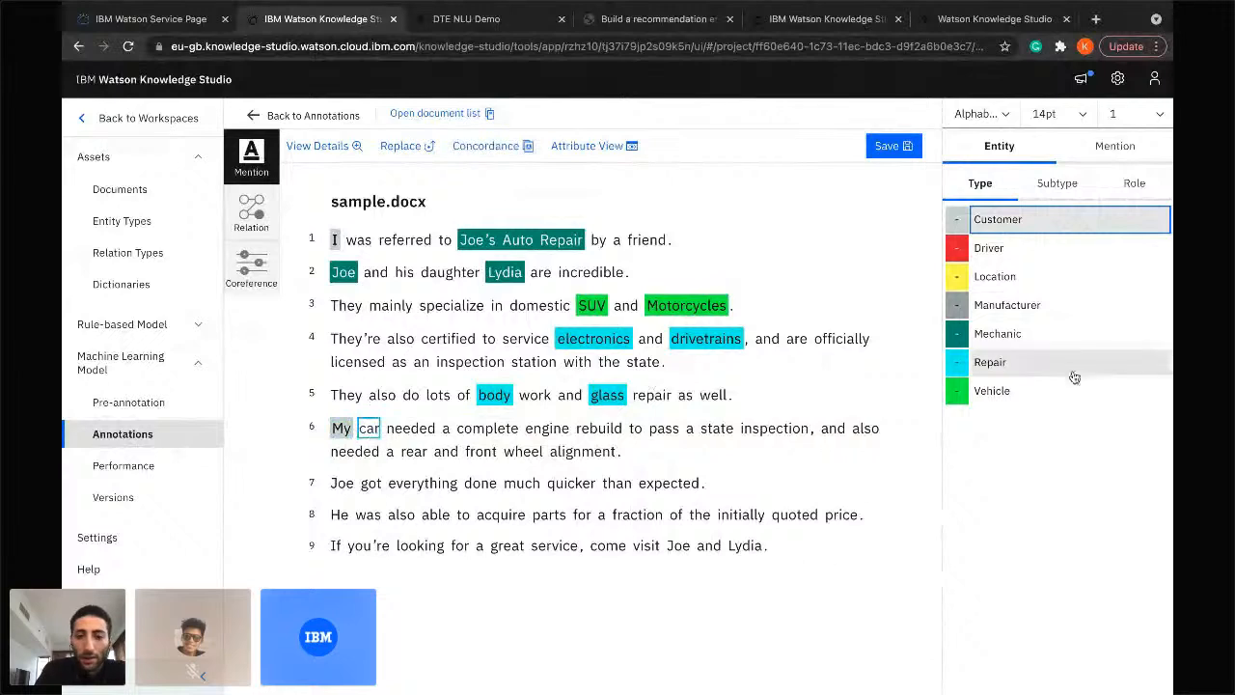
pyautogui.click(996, 390)
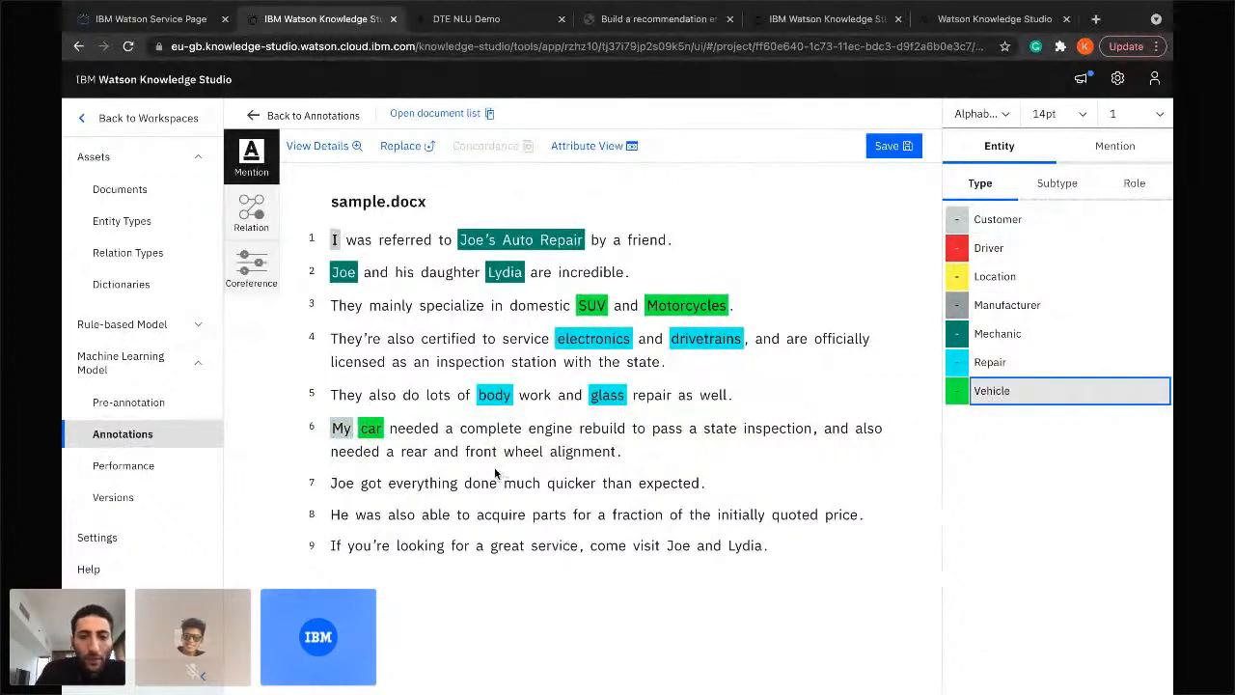
# Annotate "engine" and "wheel alignment" in sentence 6 as Repair mentions.
pyautogui.click(546, 432)
pyautogui.click(544, 434)
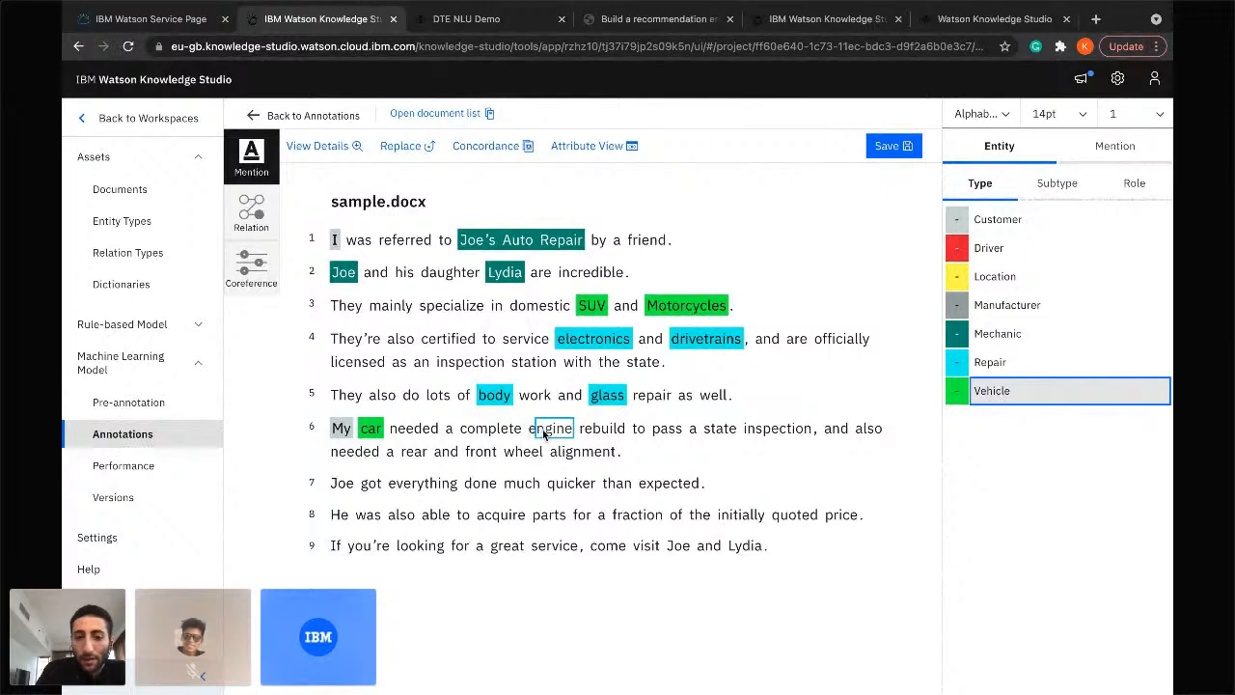
pyautogui.click(535, 431)
pyautogui.click(1004, 367)
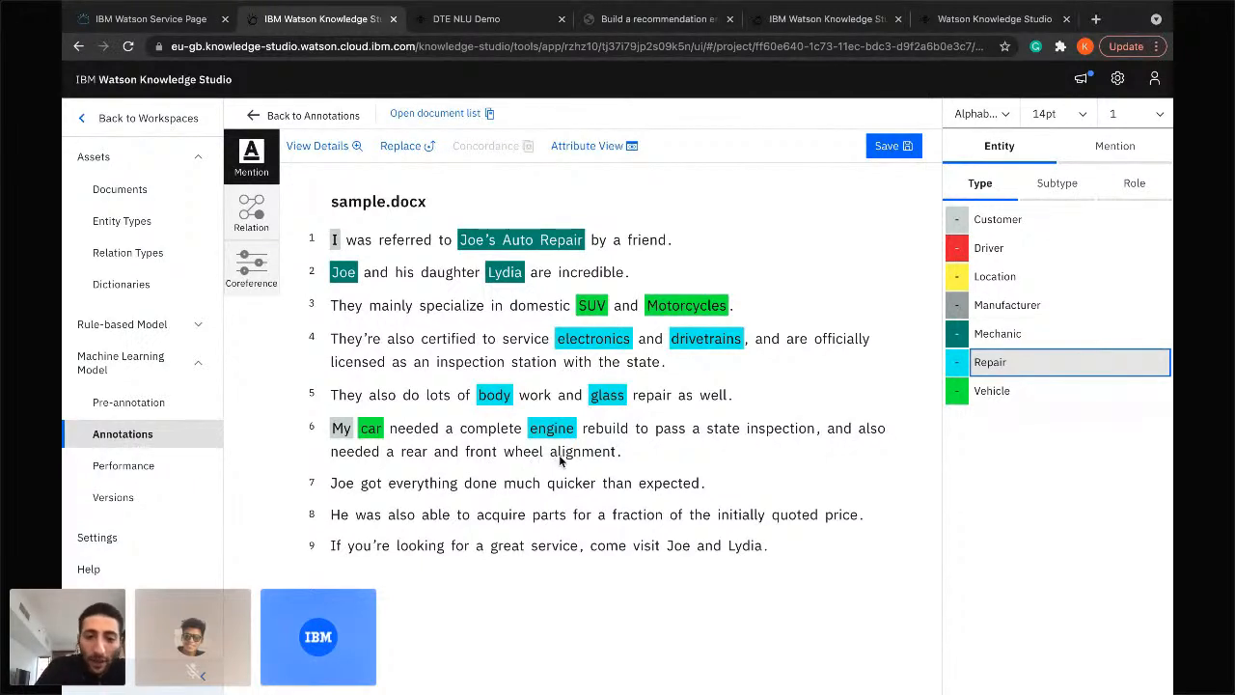
pyautogui.click(529, 456)
pyautogui.click(547, 455)
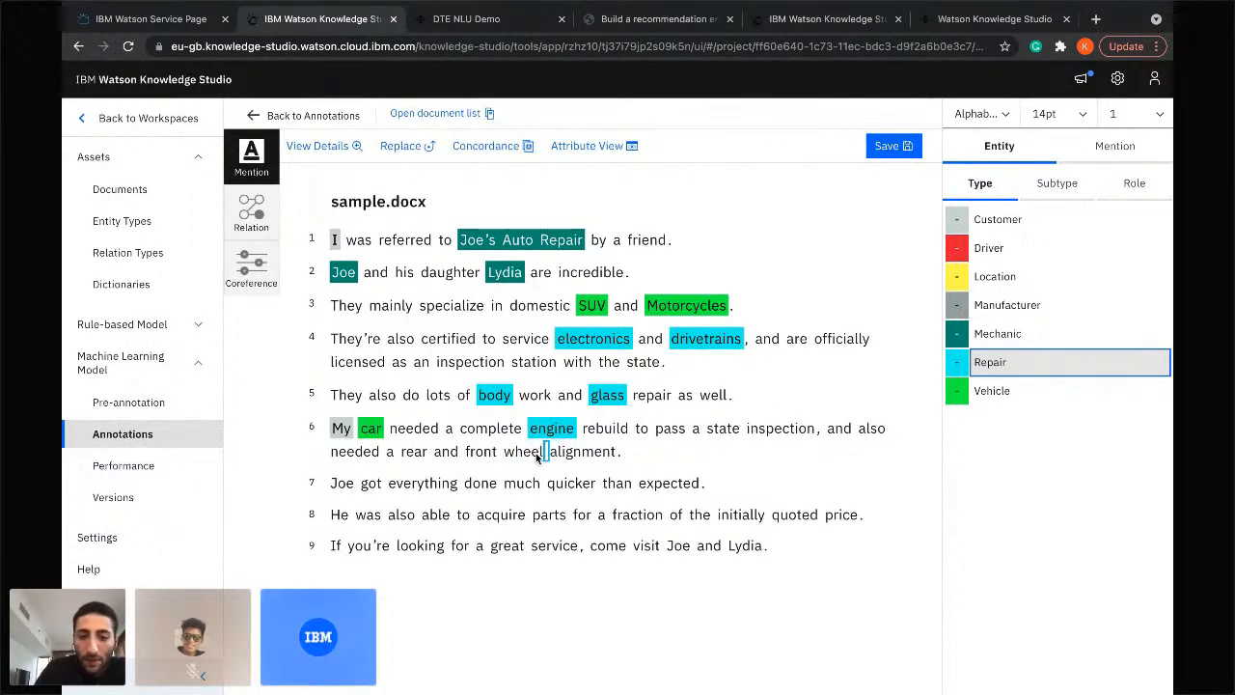
pyautogui.click(592, 455)
pyautogui.click(525, 455)
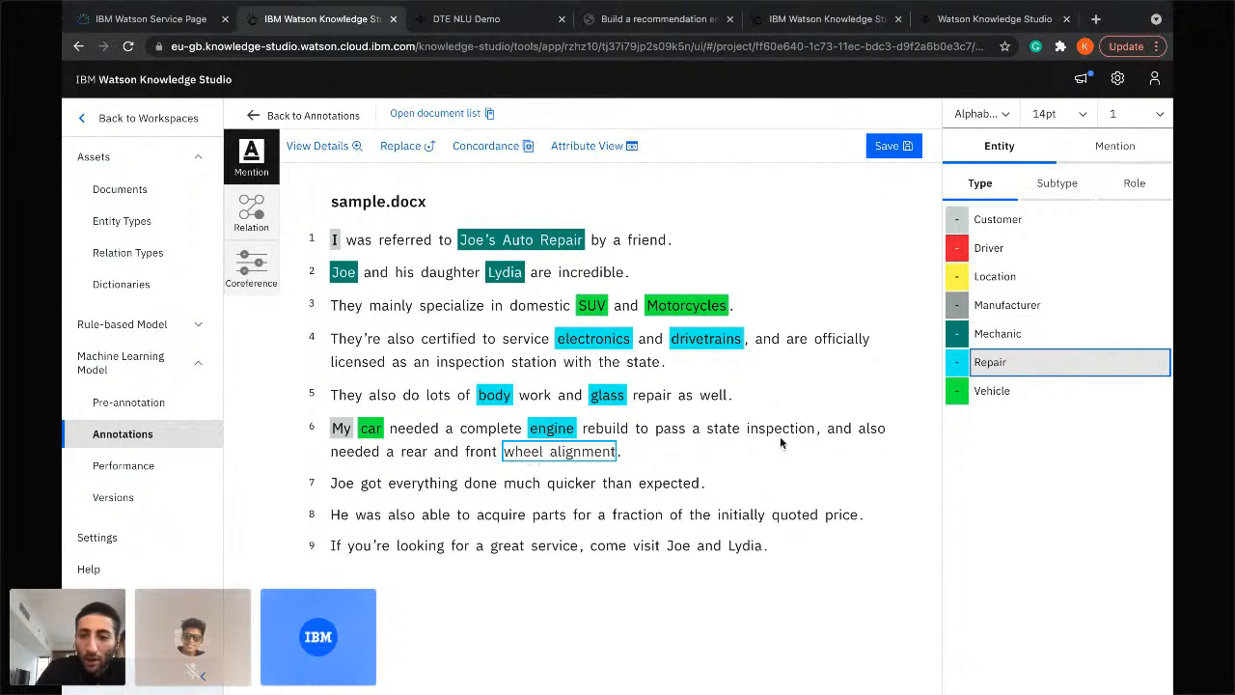
pyautogui.click(989, 363)
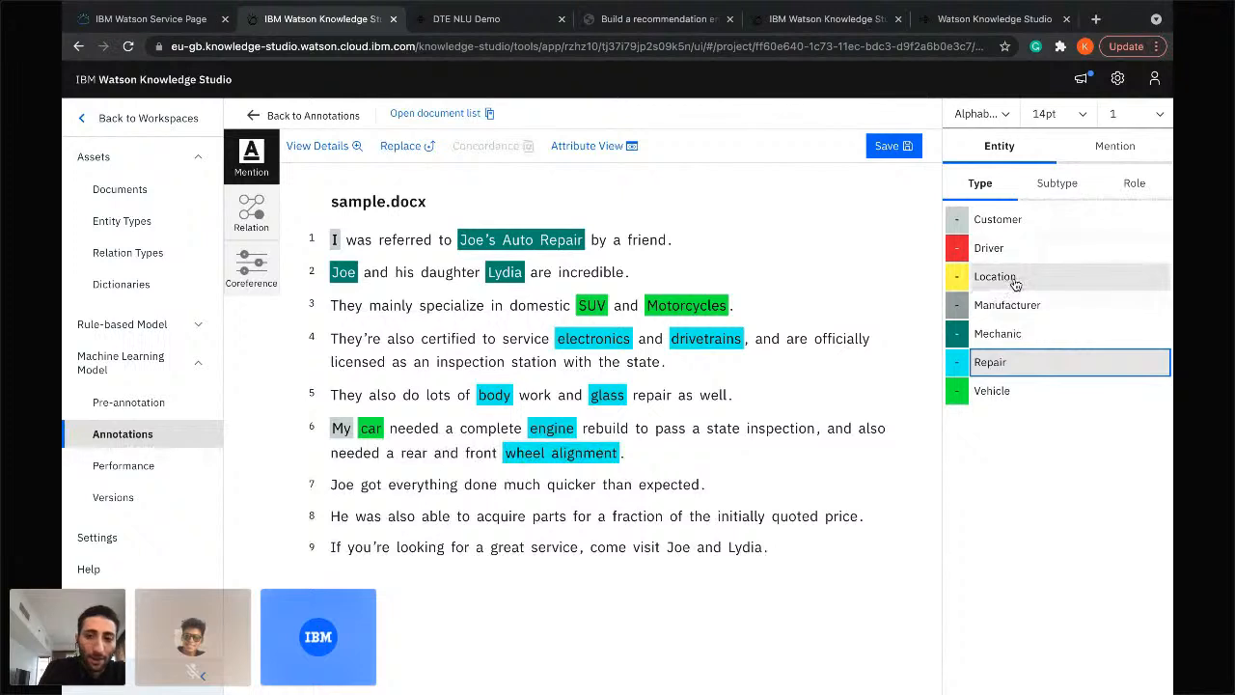
# Annotate "rear" and "front" in sentence 6 as separate Location mentions.
pyautogui.click(415, 453)
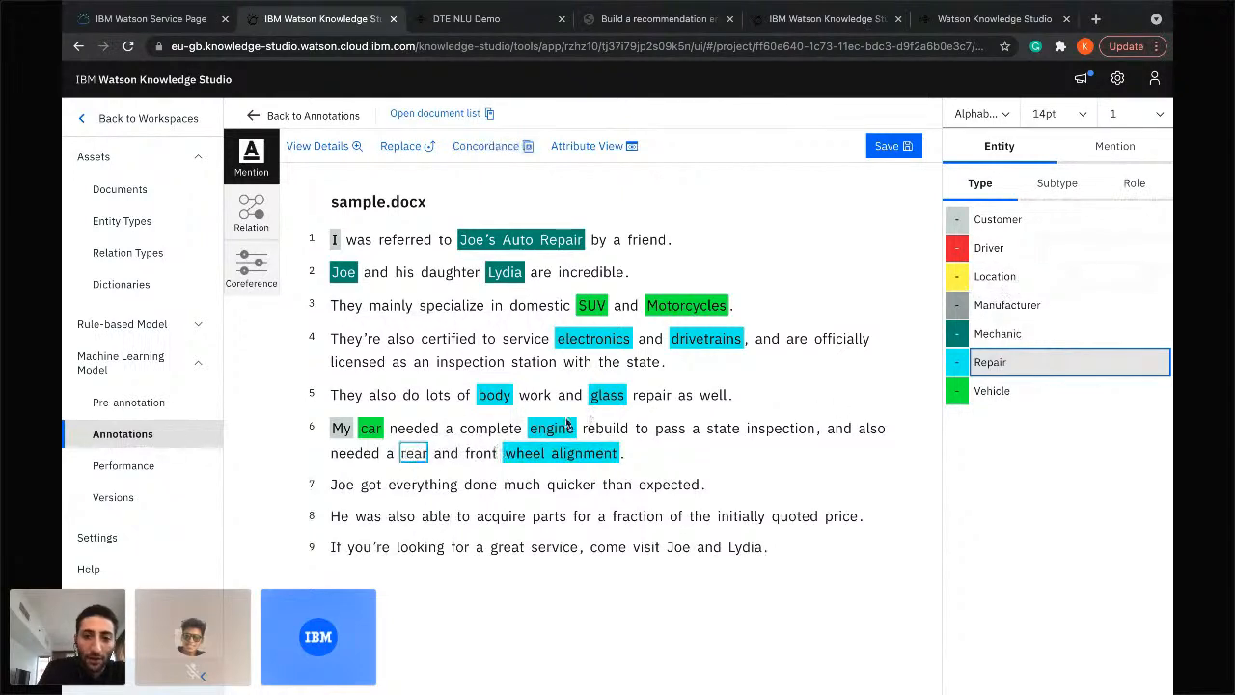
pyautogui.click(995, 276)
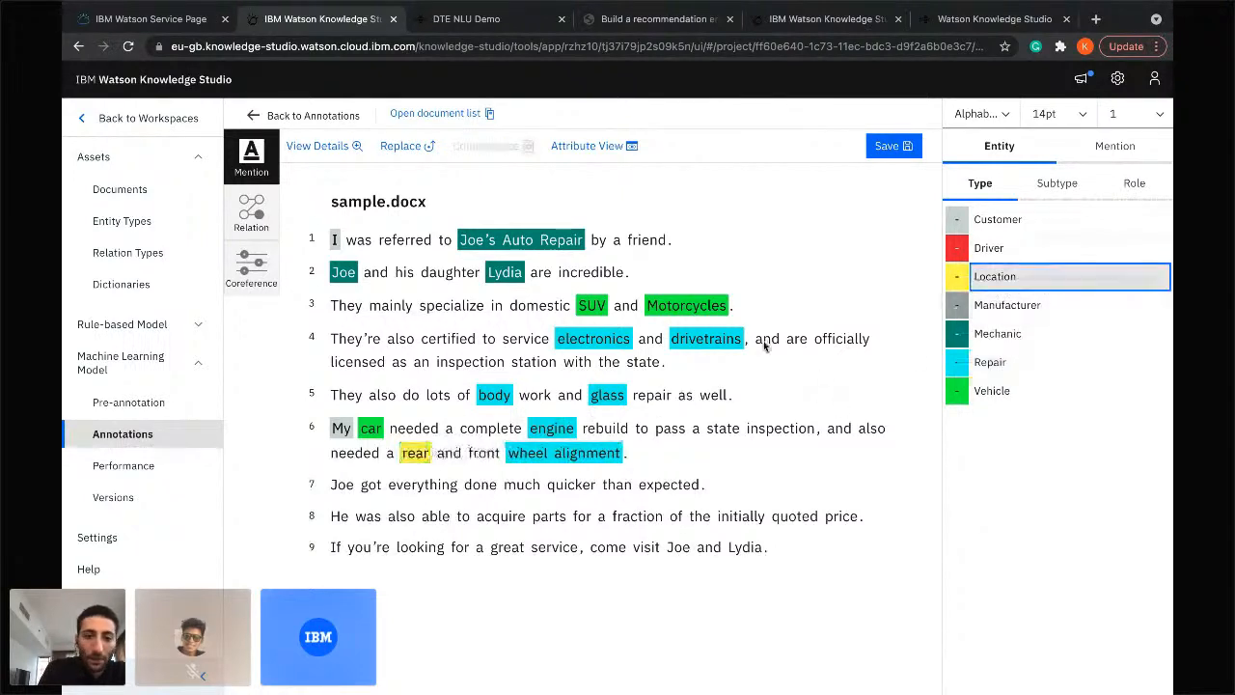
pyautogui.click(484, 452)
pyautogui.click(994, 280)
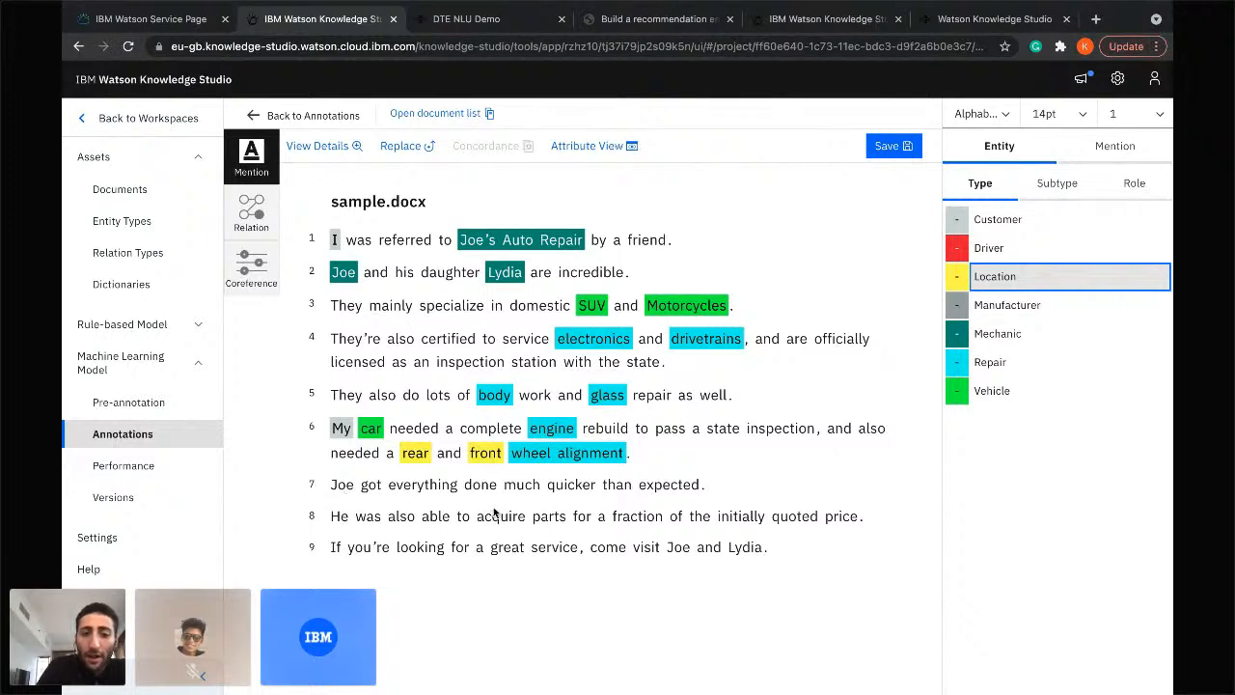
# Annotate the person's name at the start of sentence 7 and "He" in sentence 8 as Mechanic mentions.
pyautogui.click(342, 485)
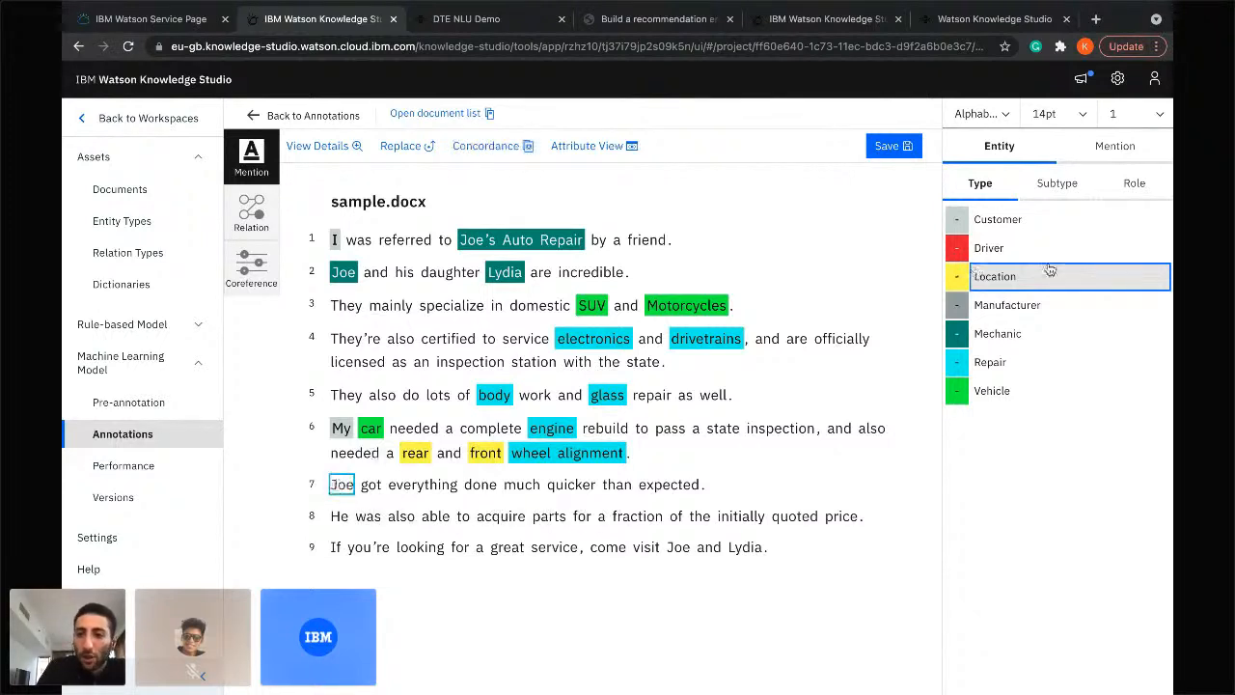
pyautogui.click(994, 344)
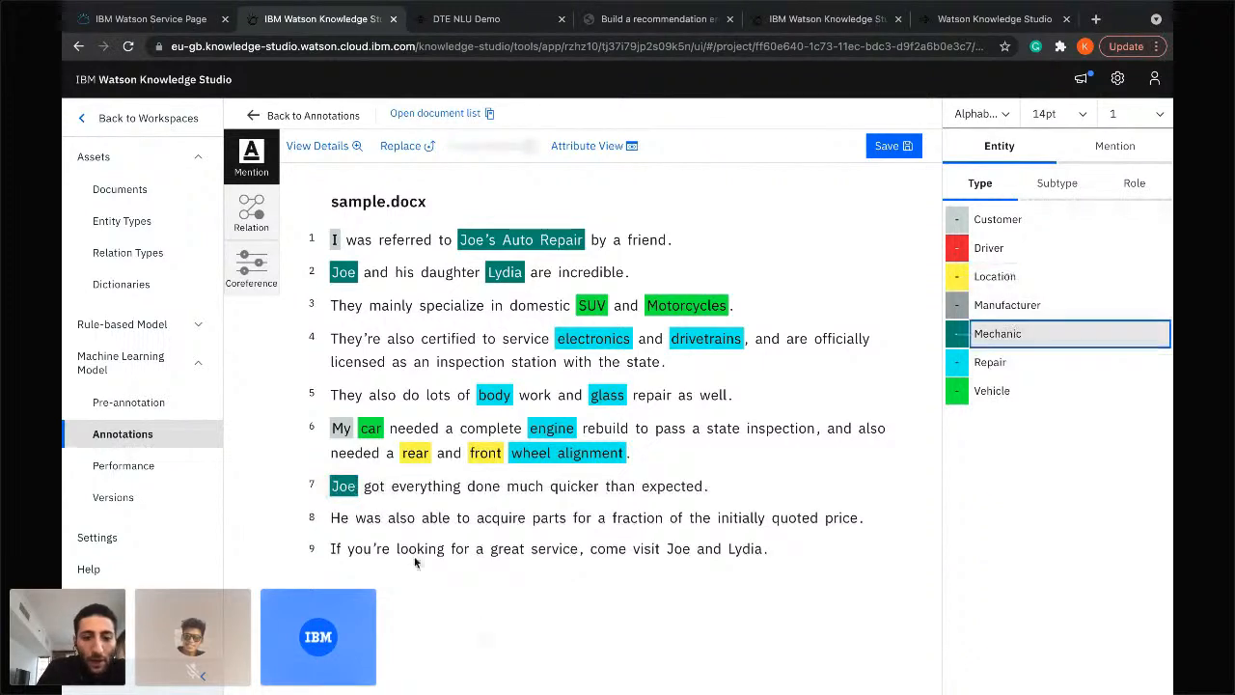
pyautogui.click(337, 518)
pyautogui.click(996, 335)
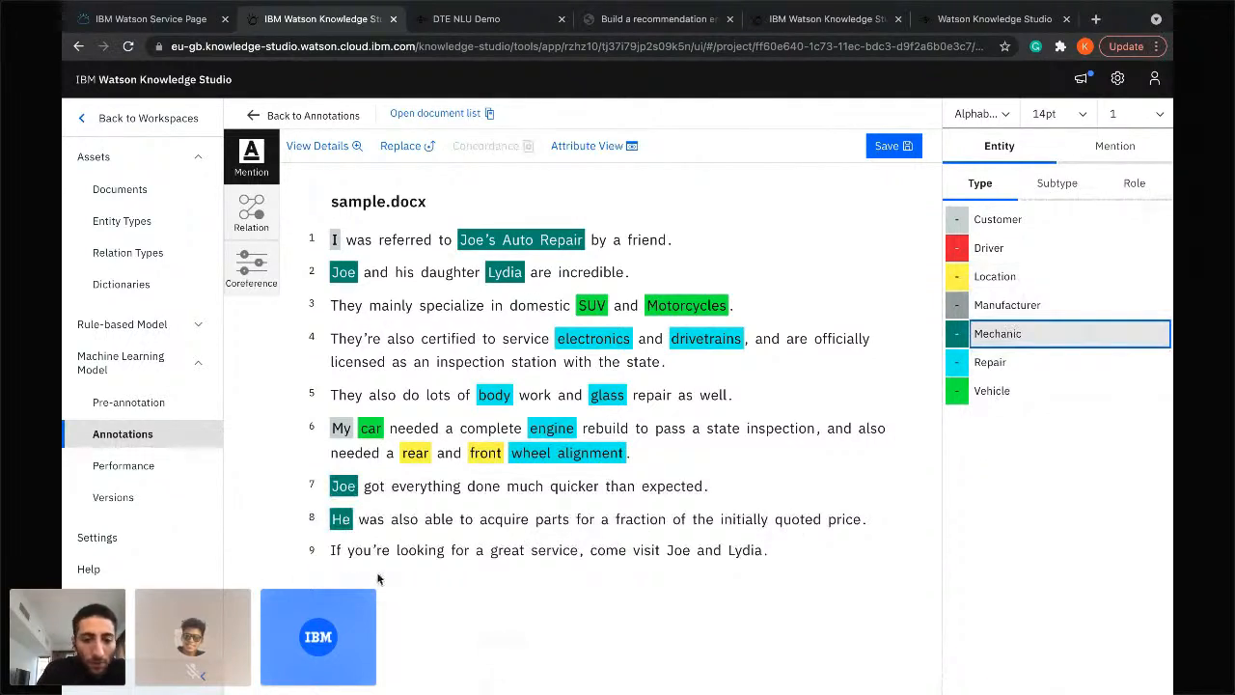
# Annotate each of the two people's names at the end of sentence 9 as a Mechanic mention.
pyautogui.click(677, 551)
pyautogui.click(997, 336)
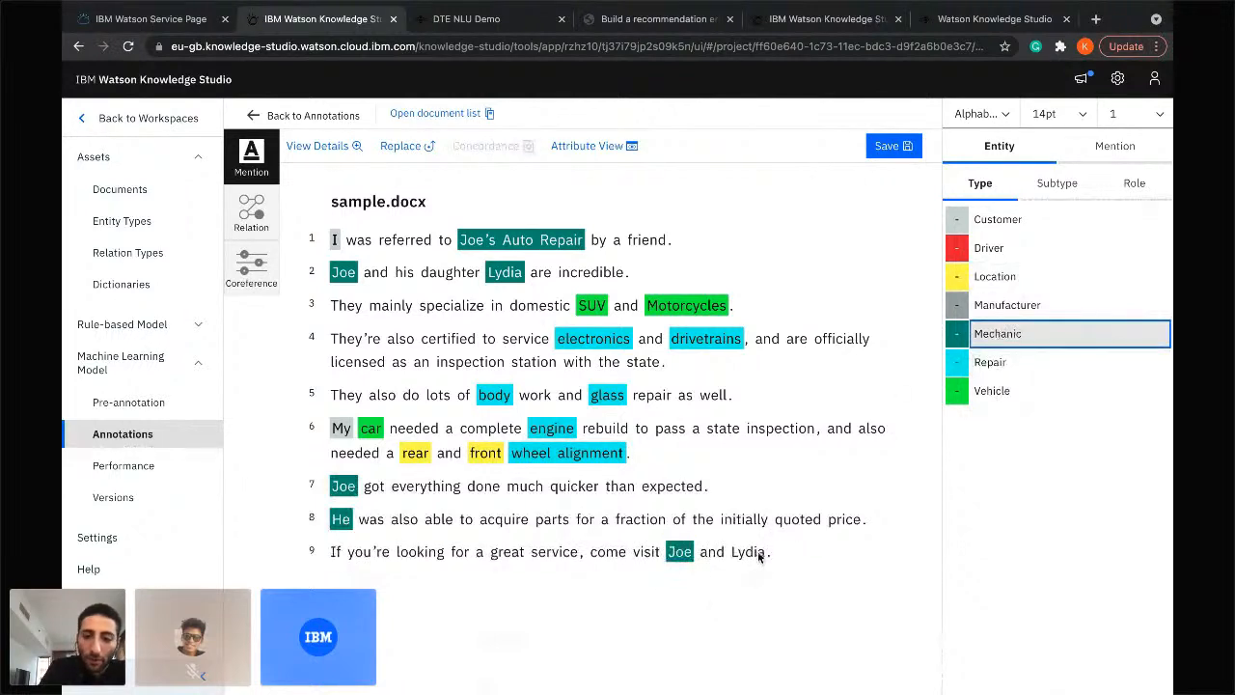
pyautogui.click(748, 551)
pyautogui.click(999, 337)
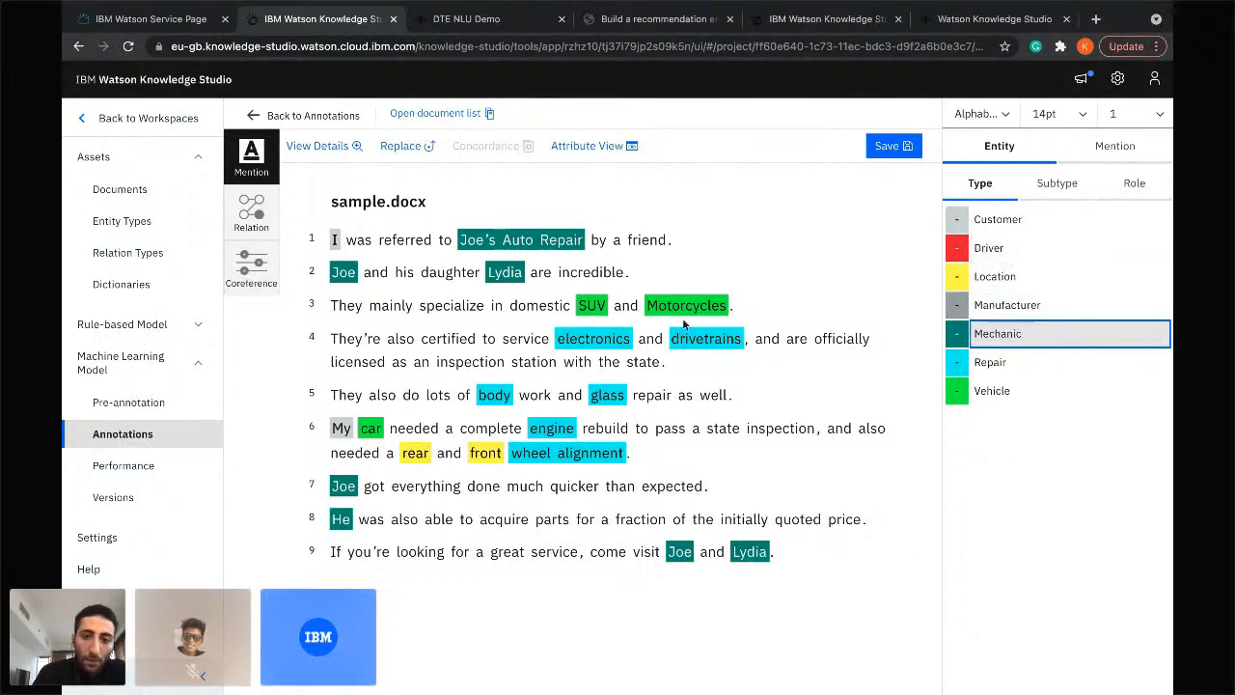
# Check the entity subtypes and the type assigned to "drivetrains", and save the mention annotations of sample.docx.
pyautogui.click(1058, 184)
pyautogui.click(976, 184)
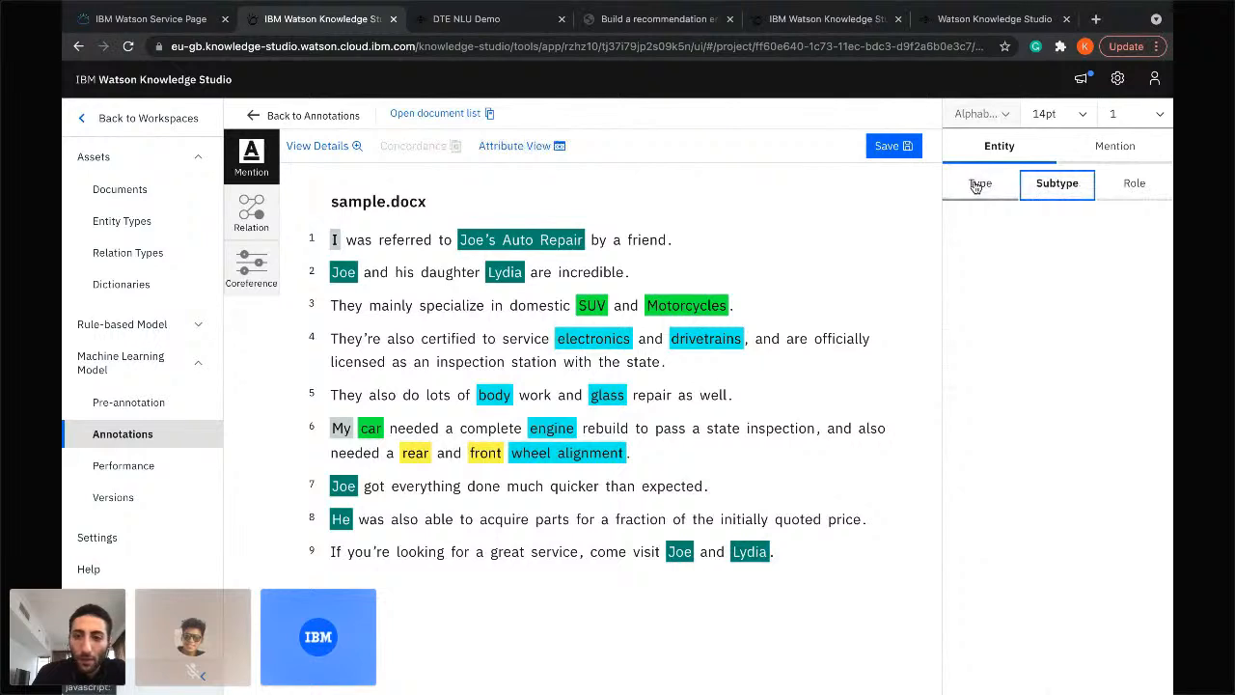
pyautogui.click(696, 338)
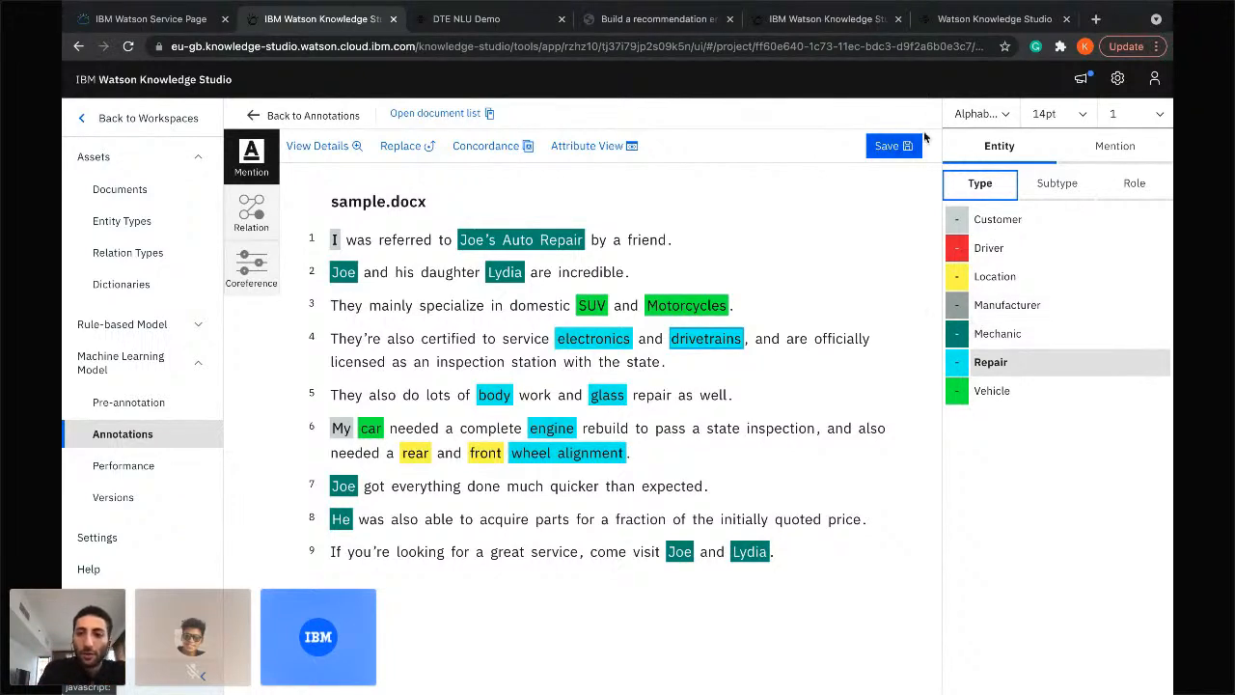
pyautogui.click(892, 150)
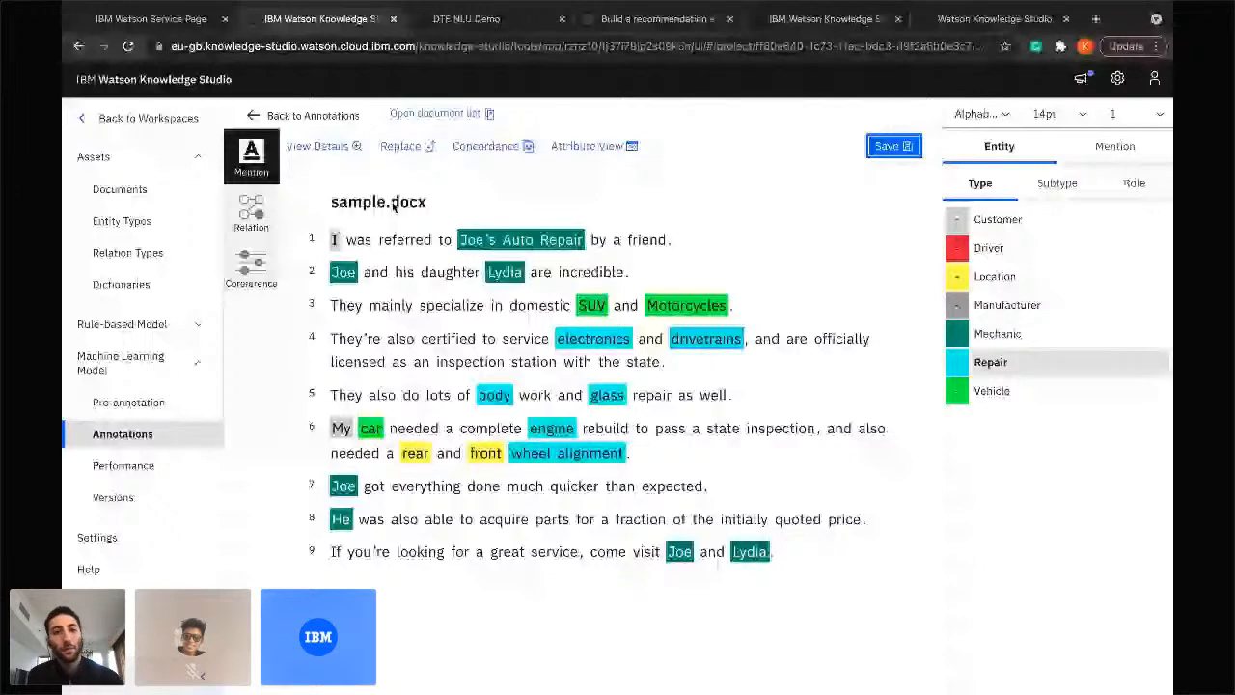
# Switch sample.docx from mention to relation annotation and bring up sentence 6.
pyautogui.click(250, 212)
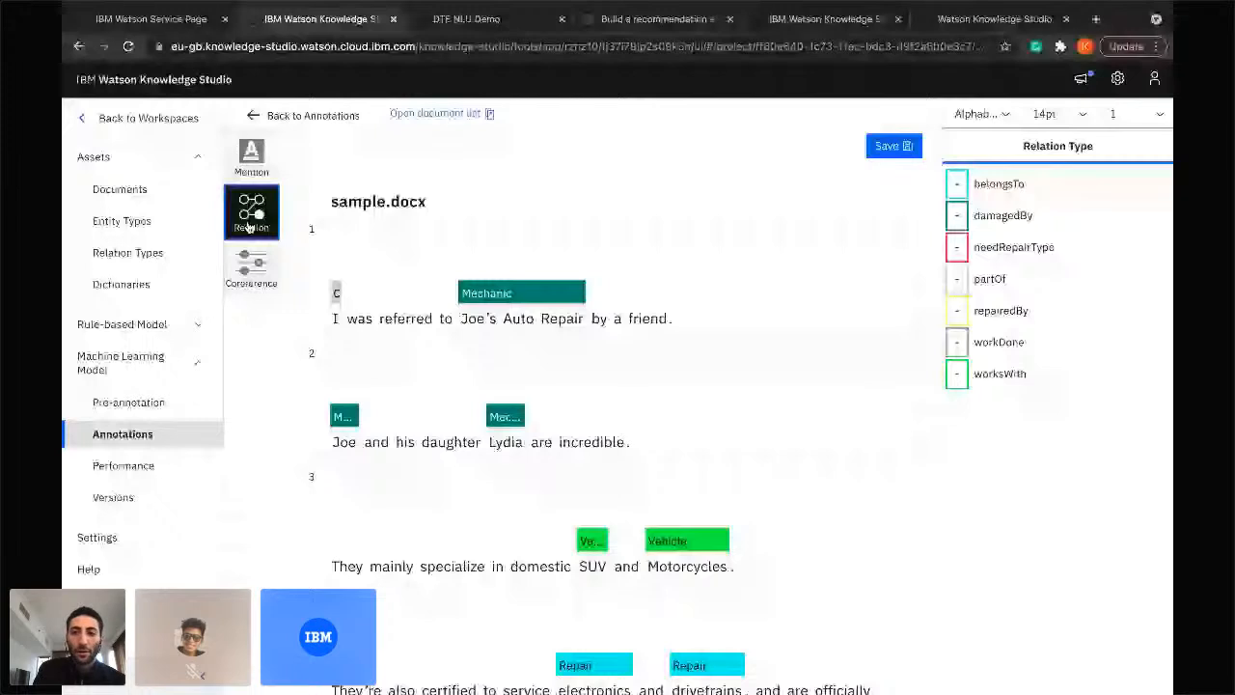
pyautogui.scroll(-2, 627, 289)
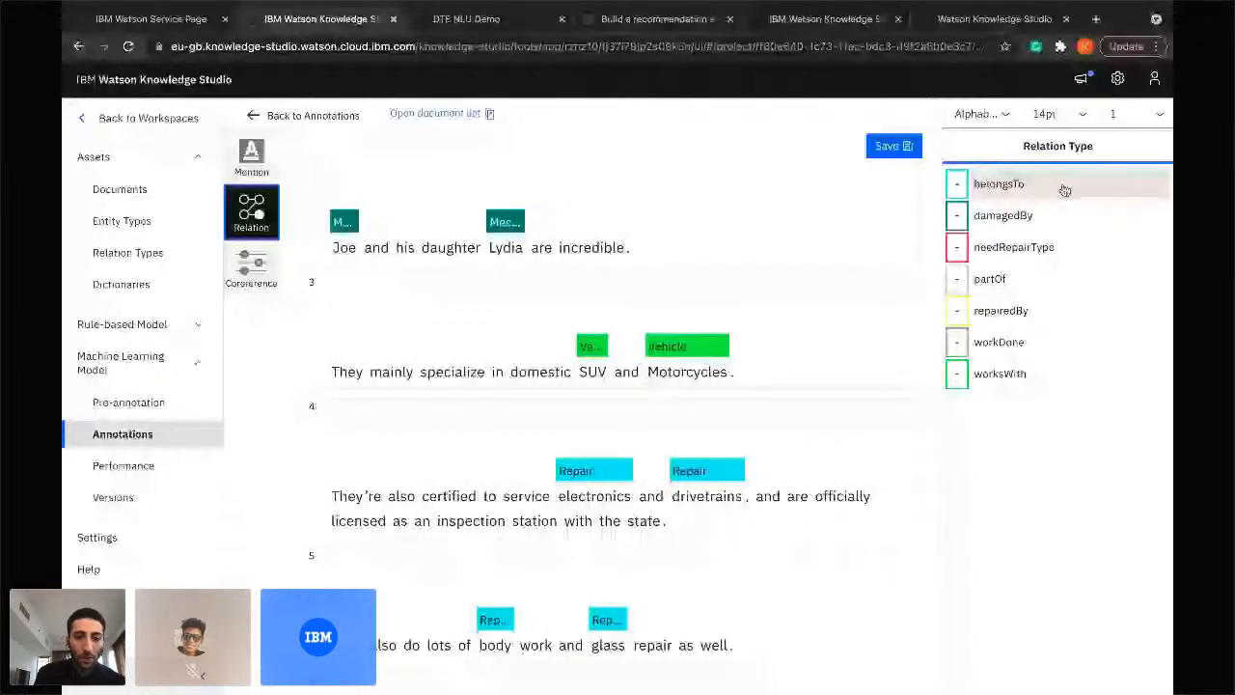
pyautogui.scroll(-4, 479, 593)
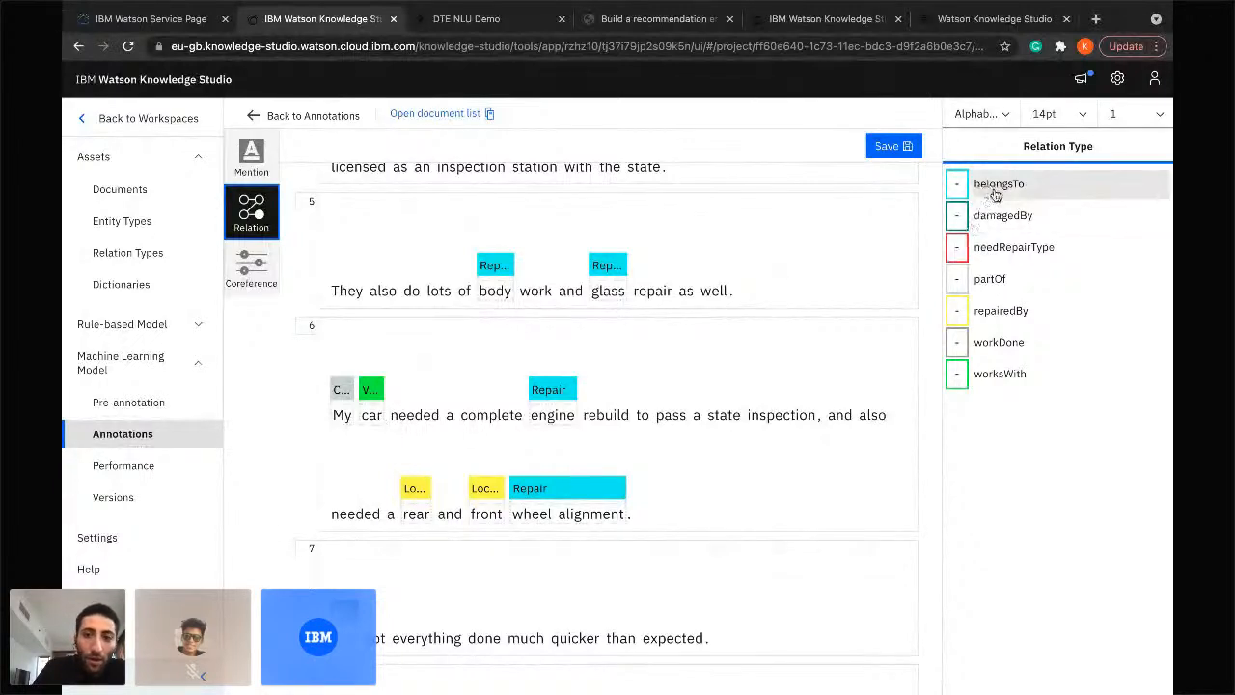
pyautogui.click(372, 387)
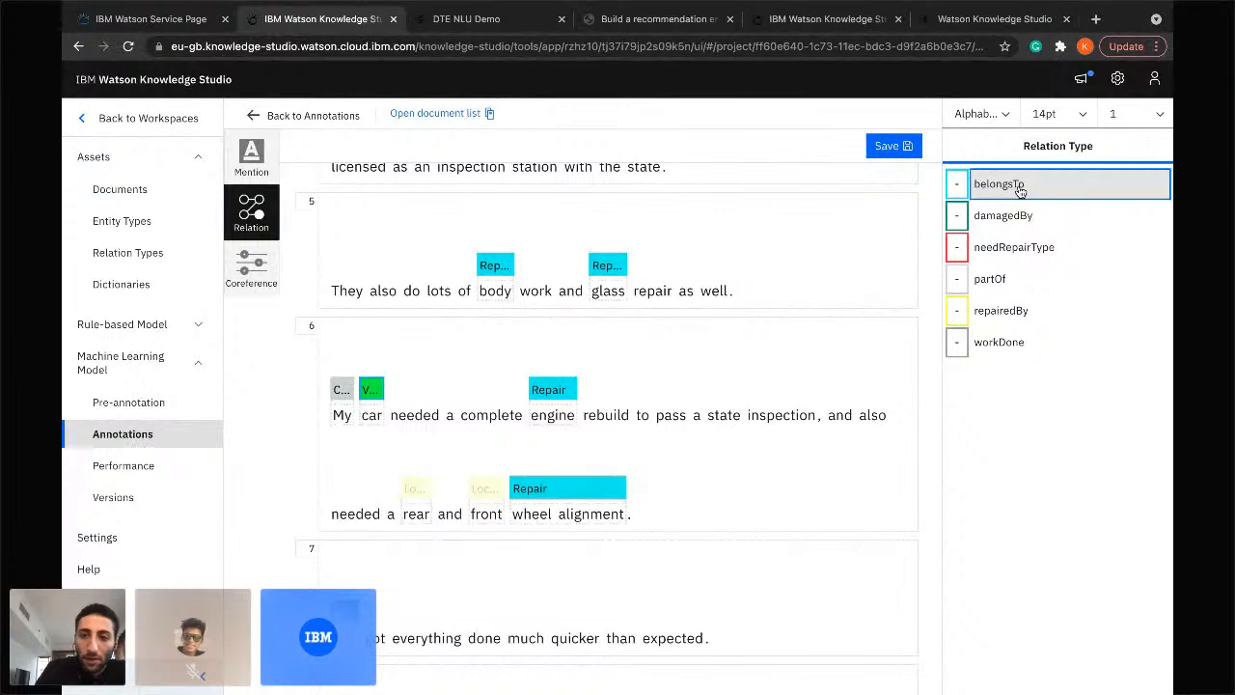
pyautogui.click(343, 389)
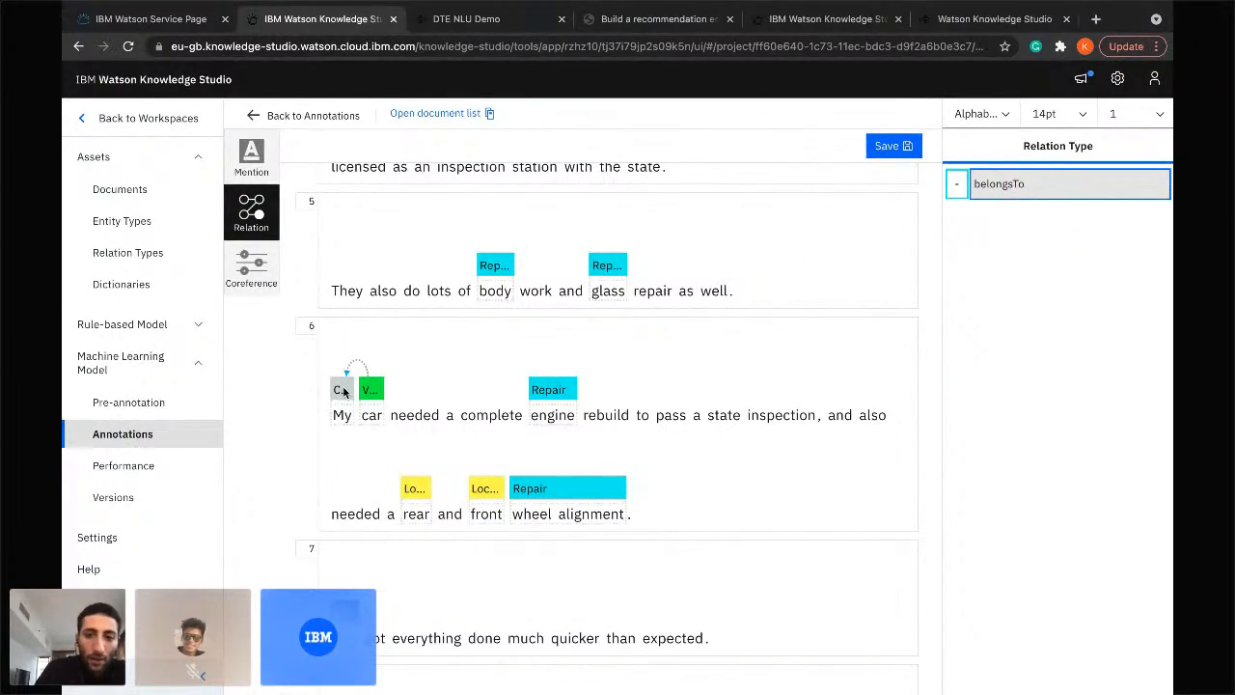
pyautogui.click(344, 389)
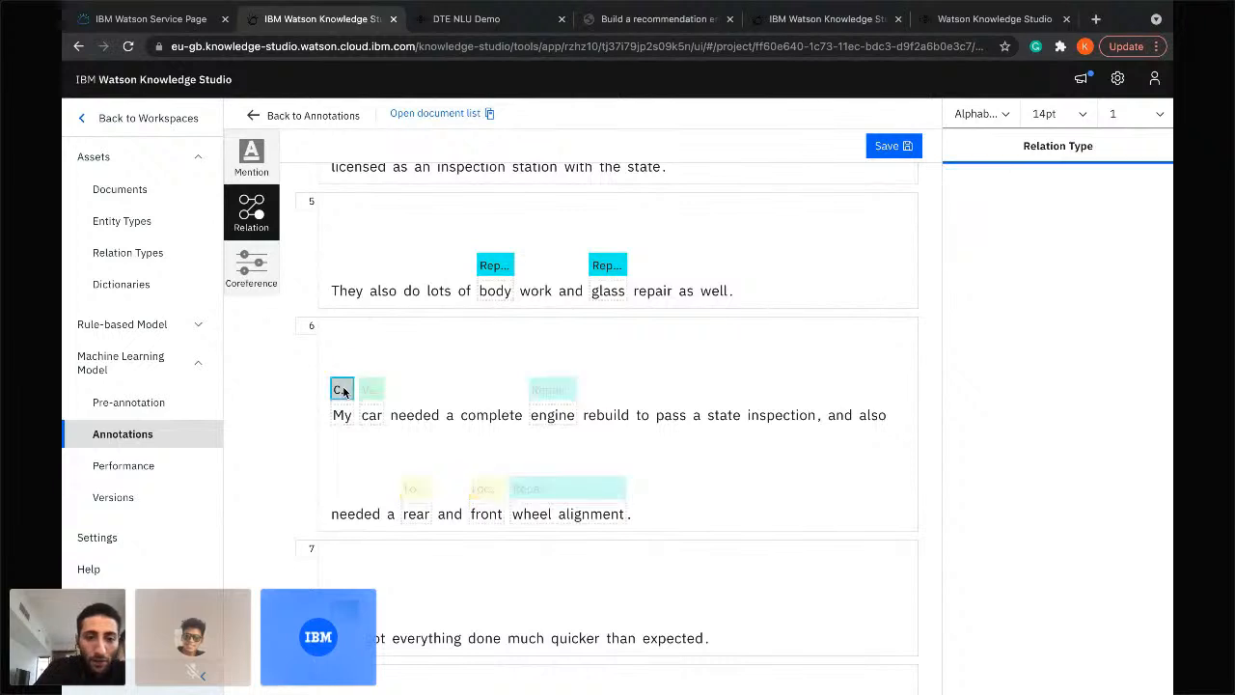
pyautogui.click(376, 389)
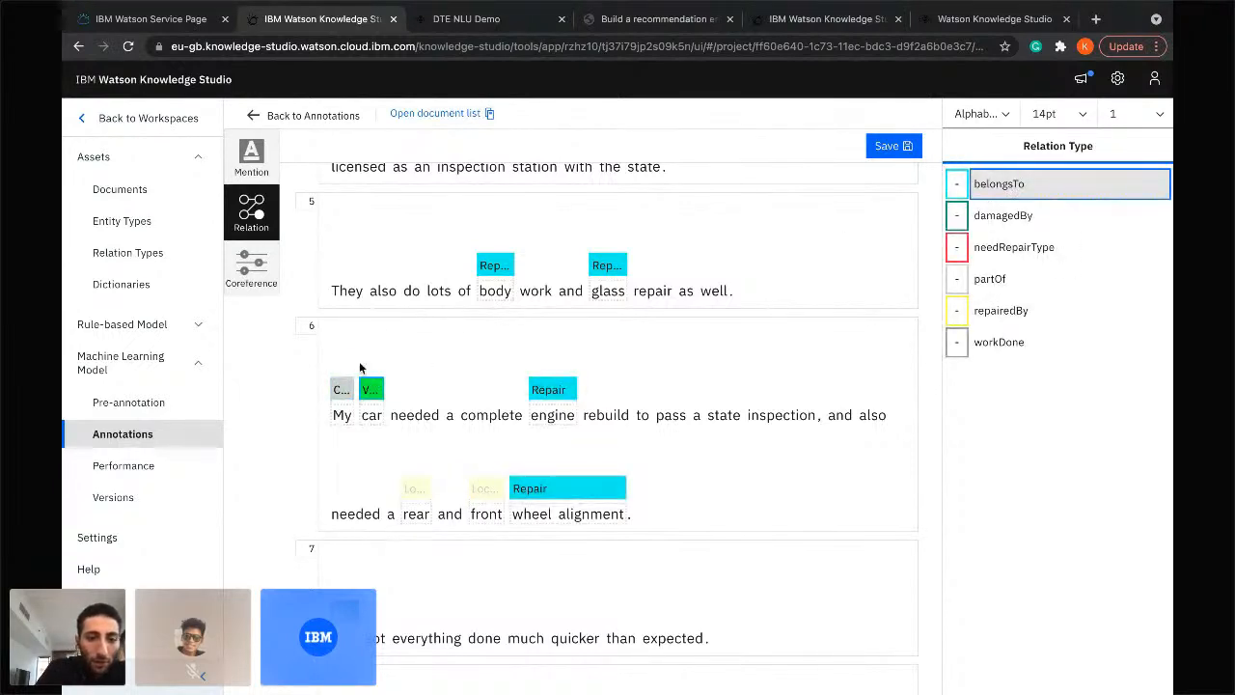
pyautogui.click(344, 390)
pyautogui.click(343, 390)
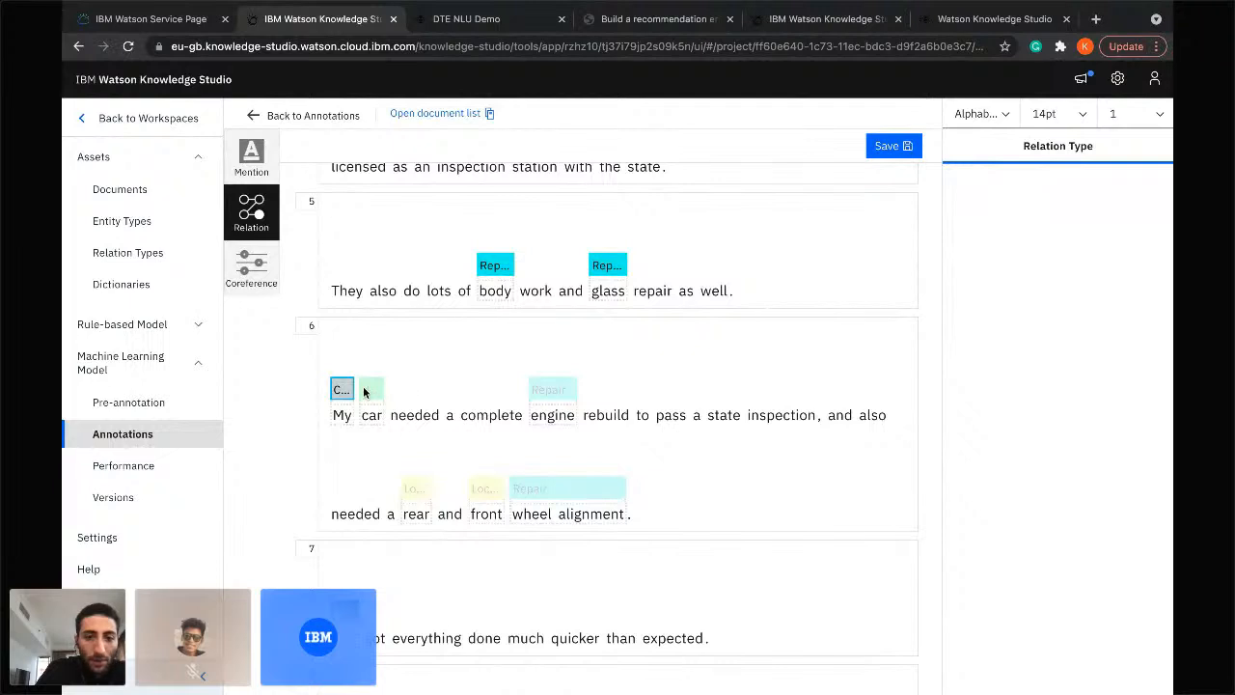
pyautogui.click(371, 390)
pyautogui.click(1013, 193)
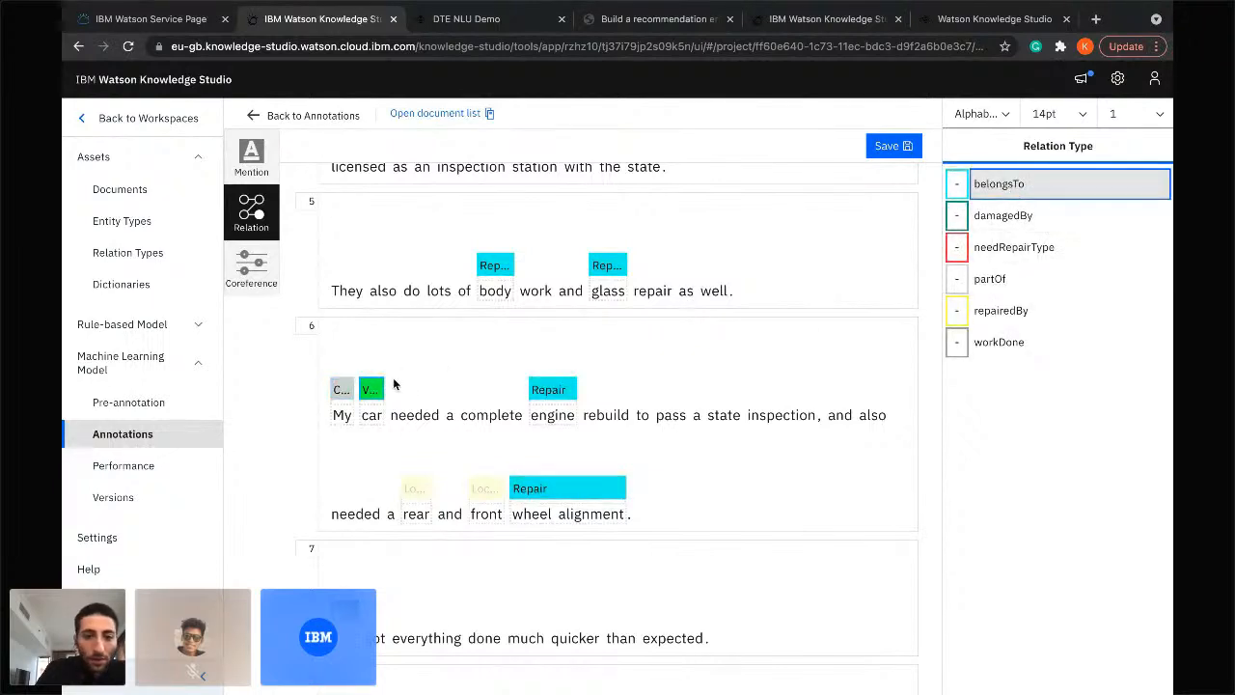
pyautogui.click(340, 391)
pyautogui.click(340, 390)
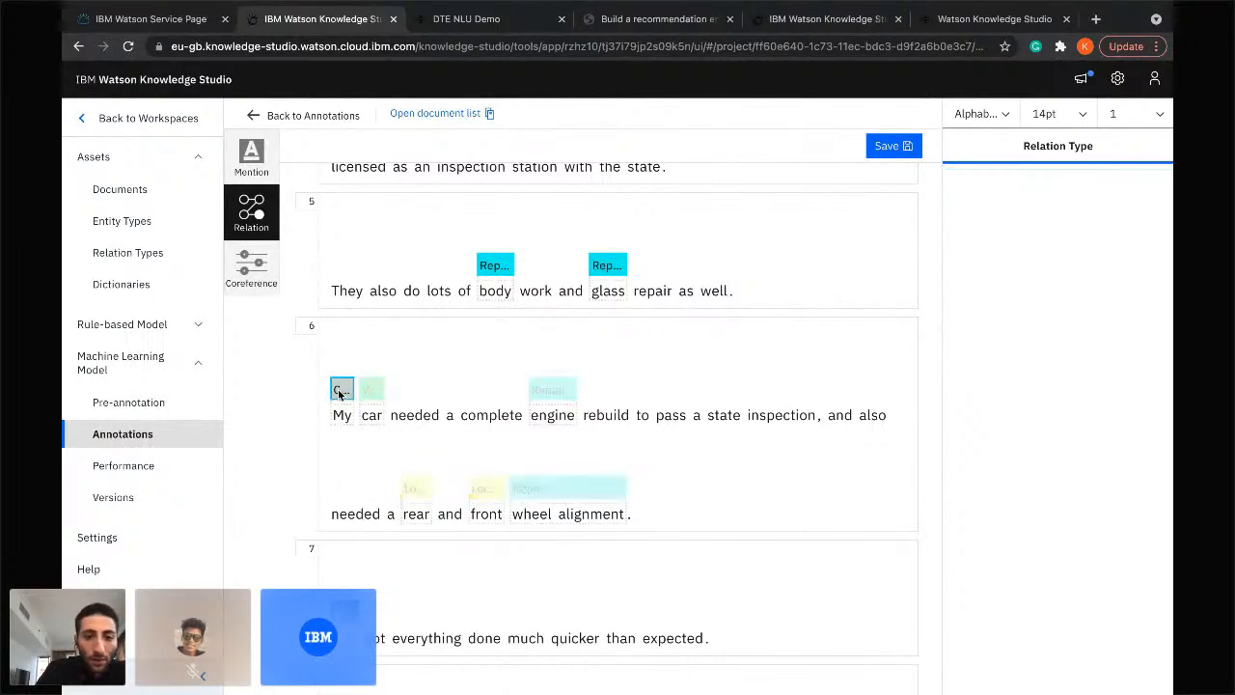
pyautogui.click(370, 390)
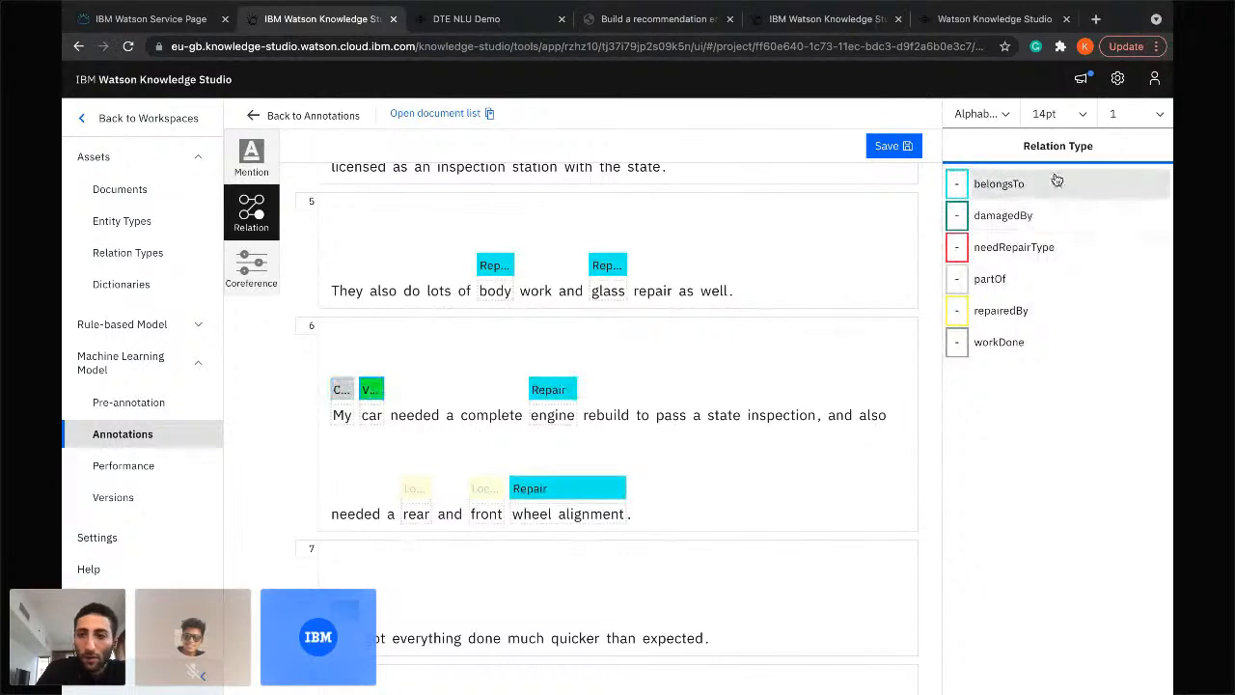
pyautogui.click(984, 183)
pyautogui.click(342, 390)
# In sentence 6, create a belongsTo relation from the Vehicle mention "car" to the Customer mention "My".
pyautogui.click(374, 391)
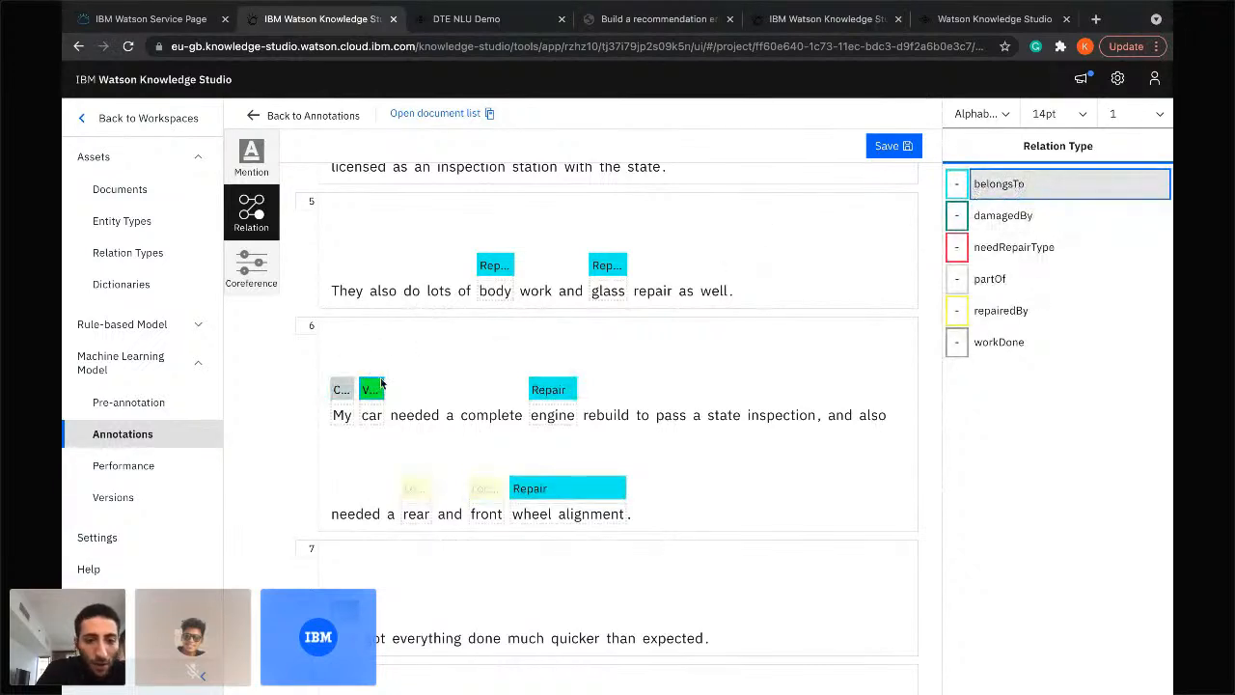
pyautogui.click(336, 391)
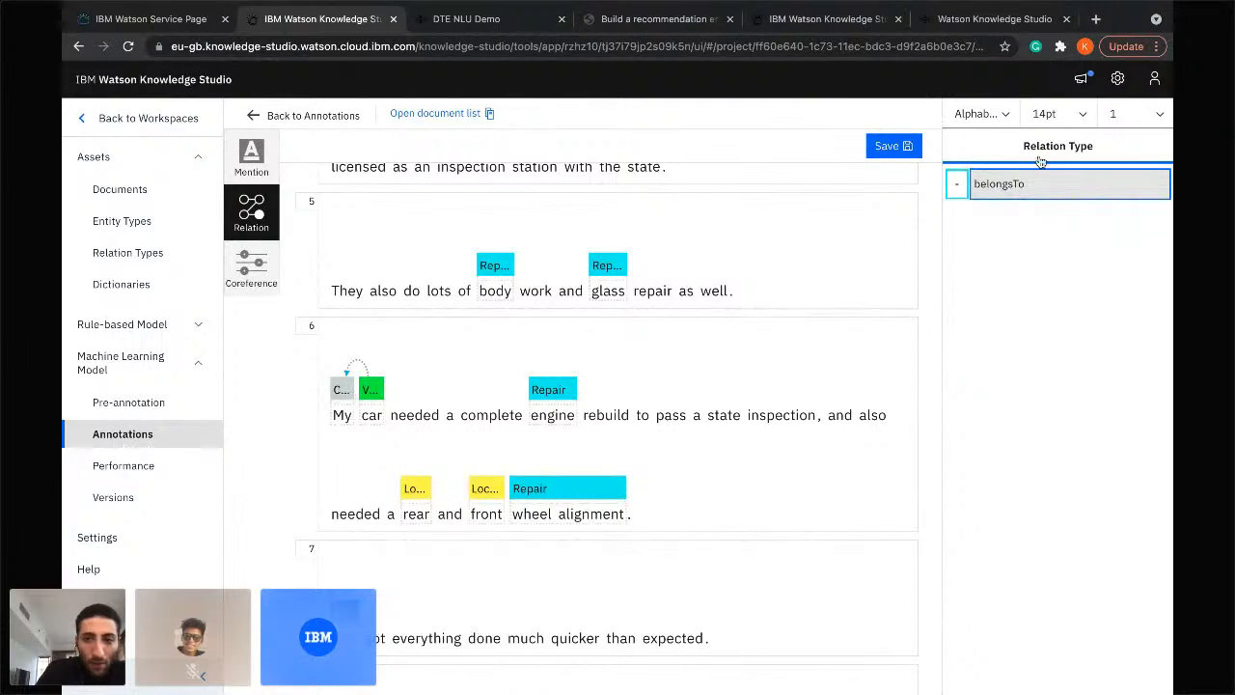
pyautogui.click(1001, 186)
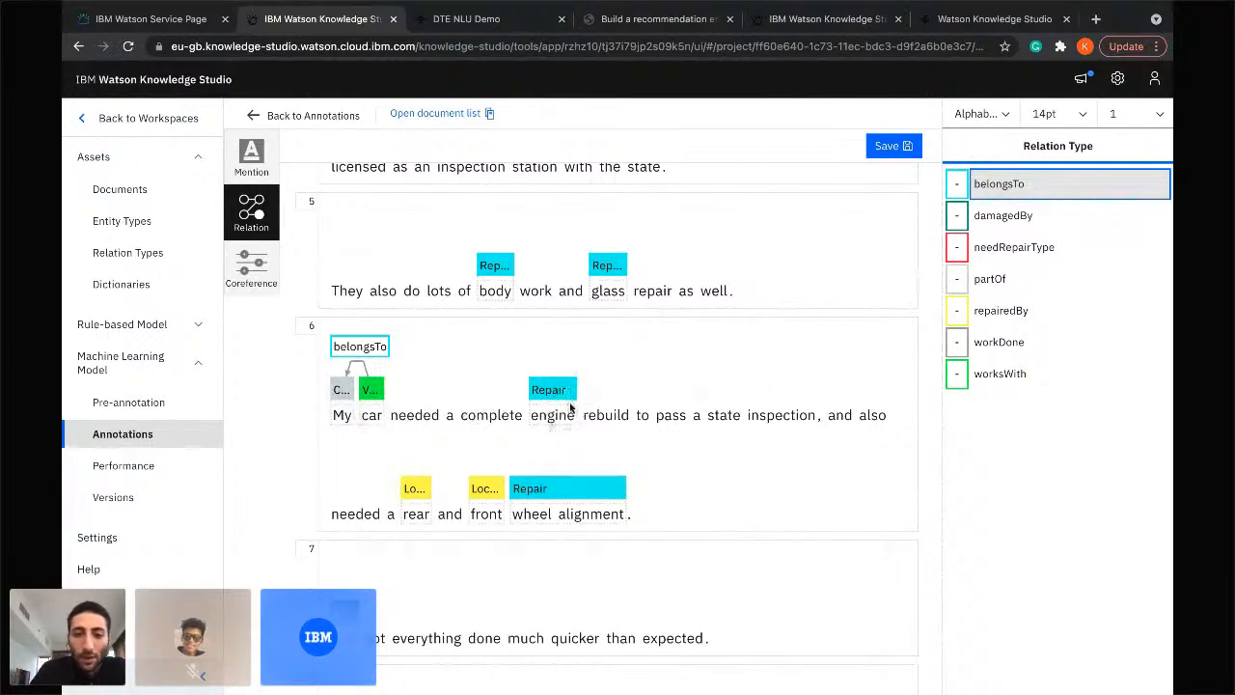
pyautogui.click(969, 251)
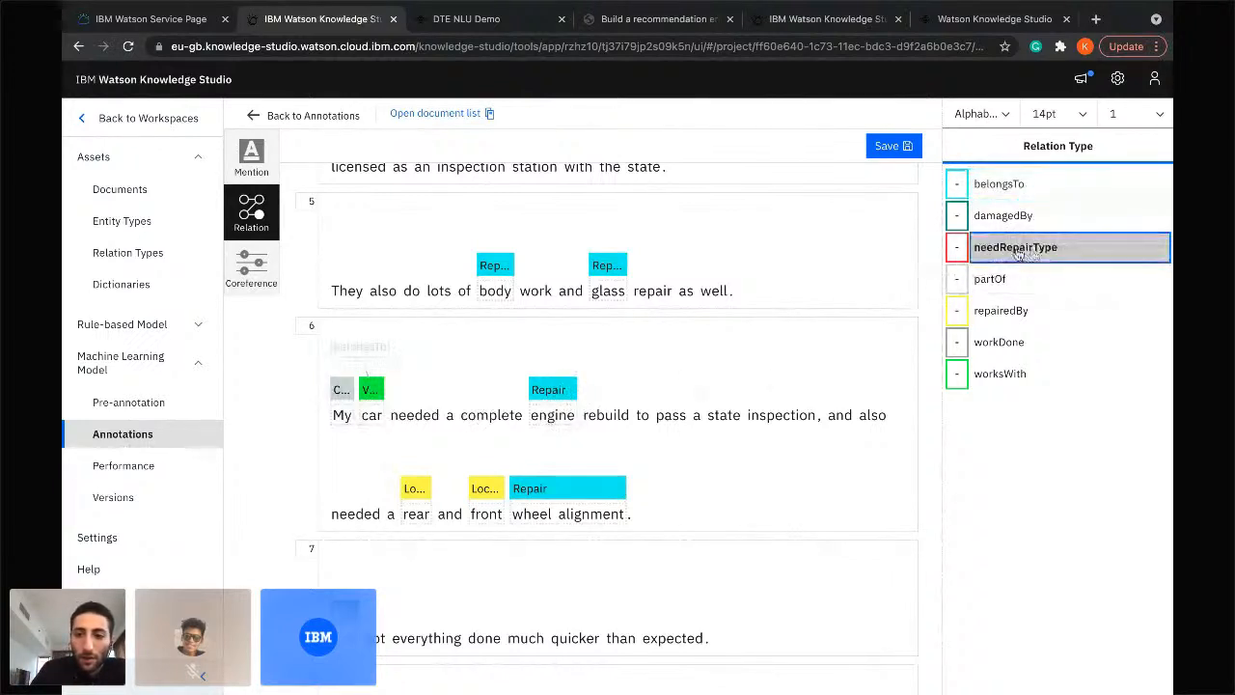
pyautogui.click(557, 410)
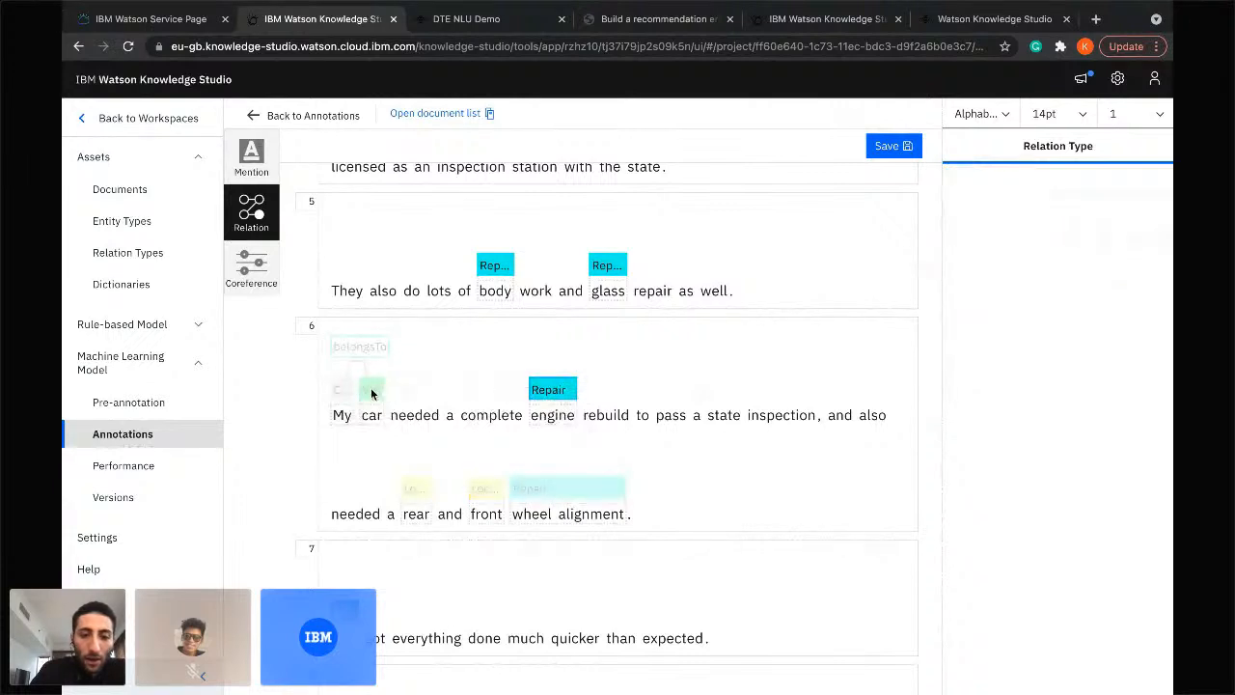
pyautogui.click(478, 374)
pyautogui.click(556, 390)
pyautogui.click(560, 354)
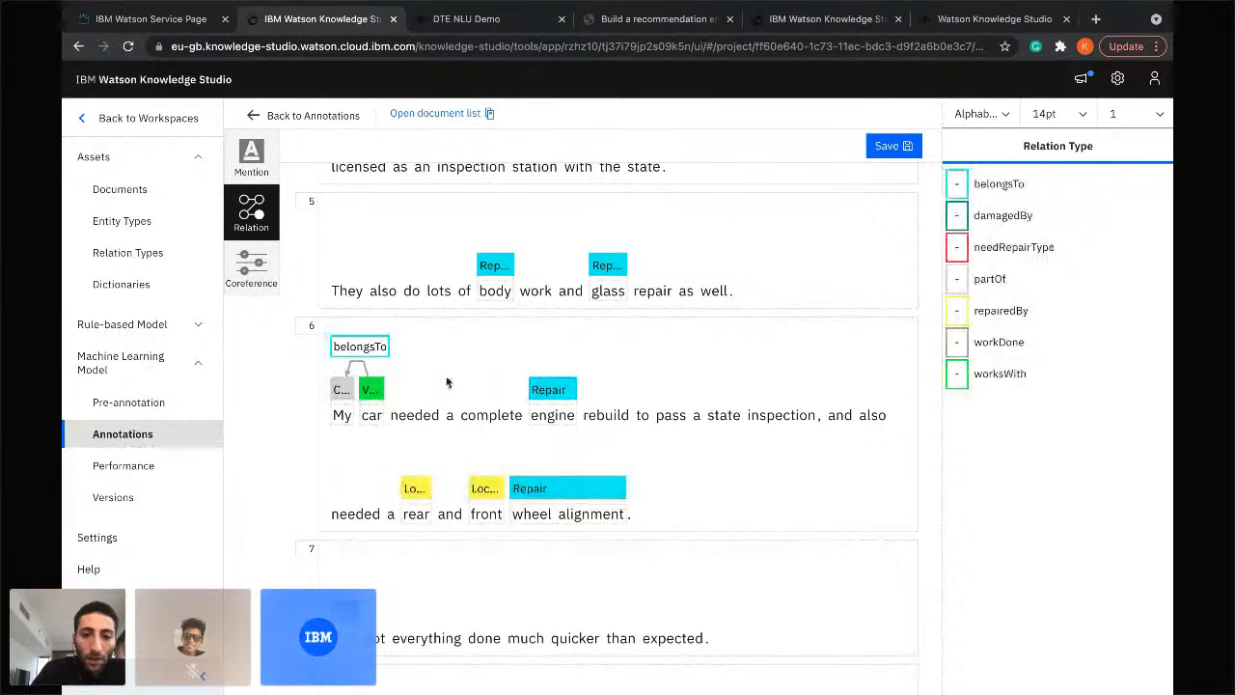
pyautogui.click(1015, 247)
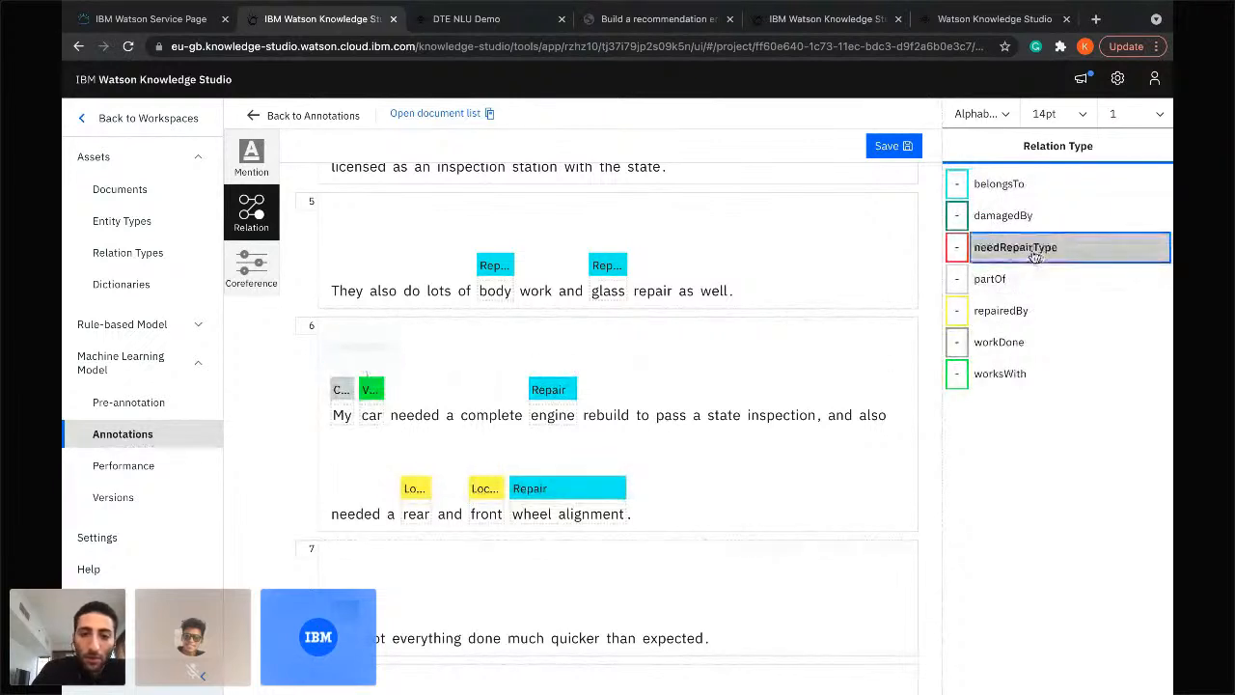
pyautogui.click(551, 391)
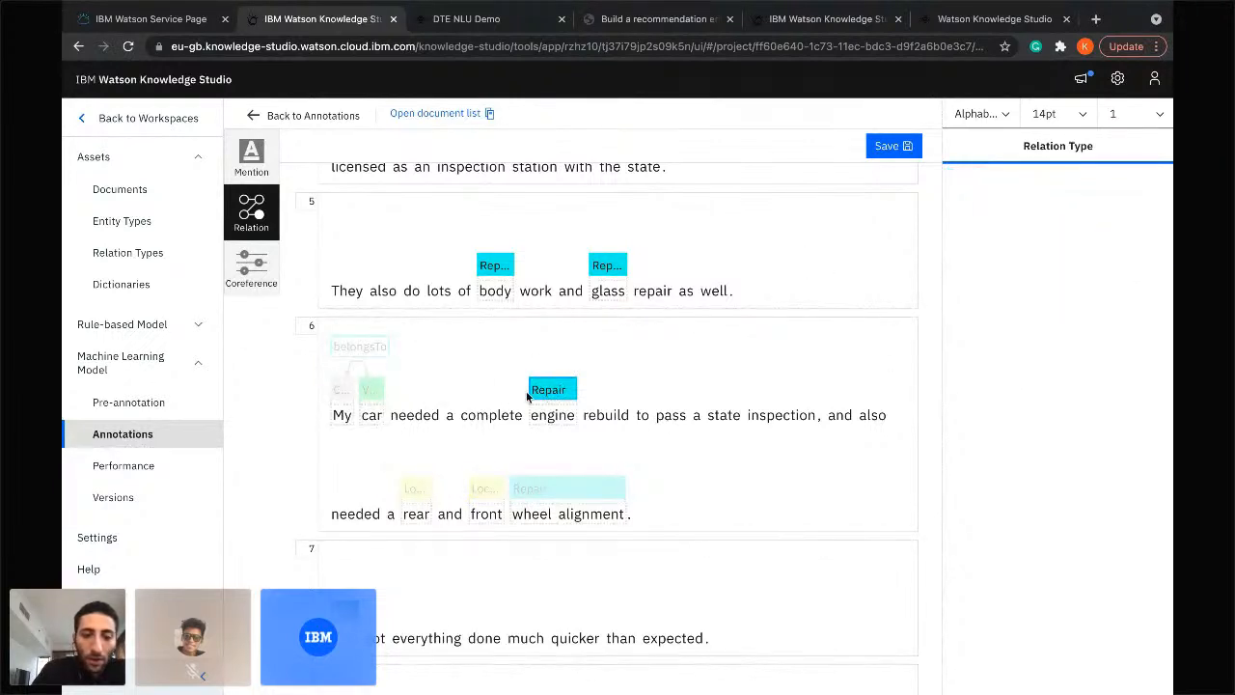
pyautogui.click(374, 392)
pyautogui.click(1028, 249)
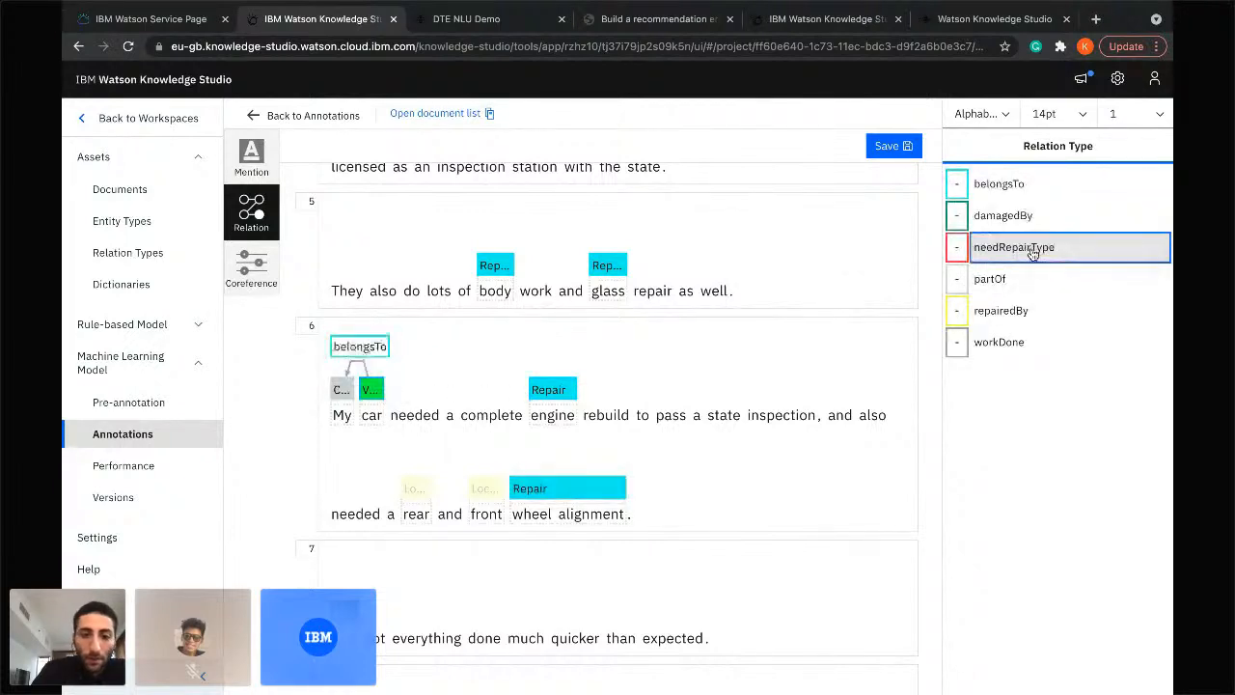
pyautogui.click(533, 390)
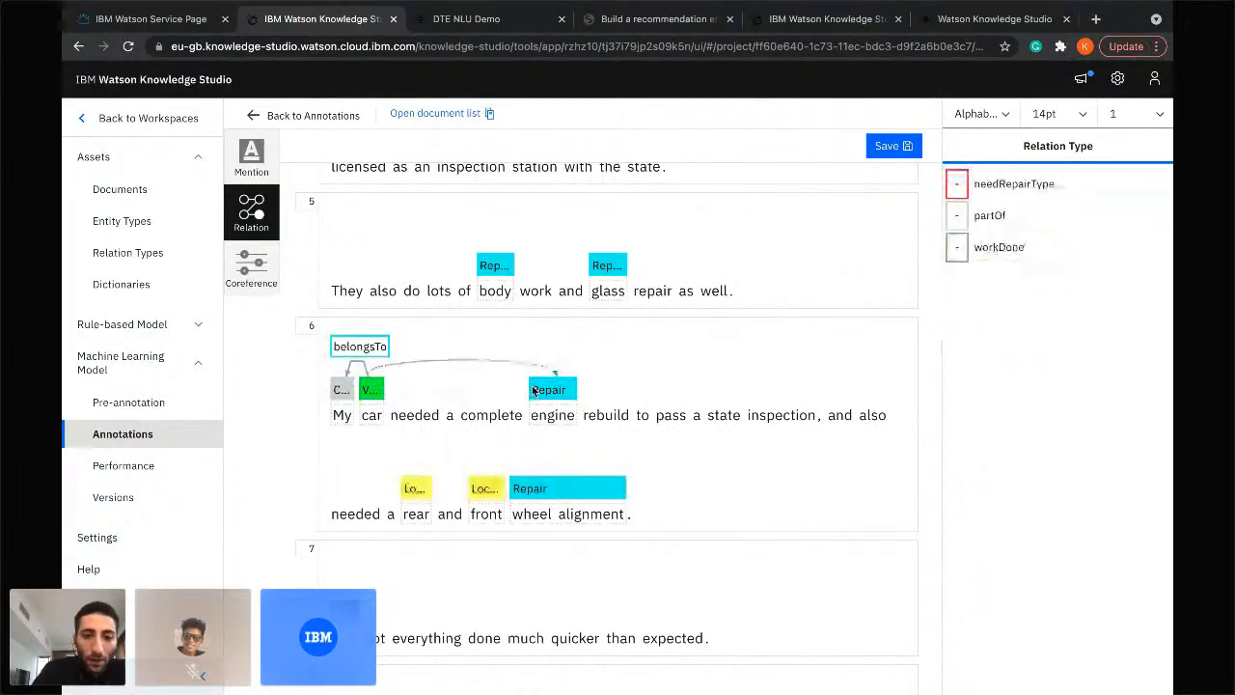
pyautogui.click(538, 390)
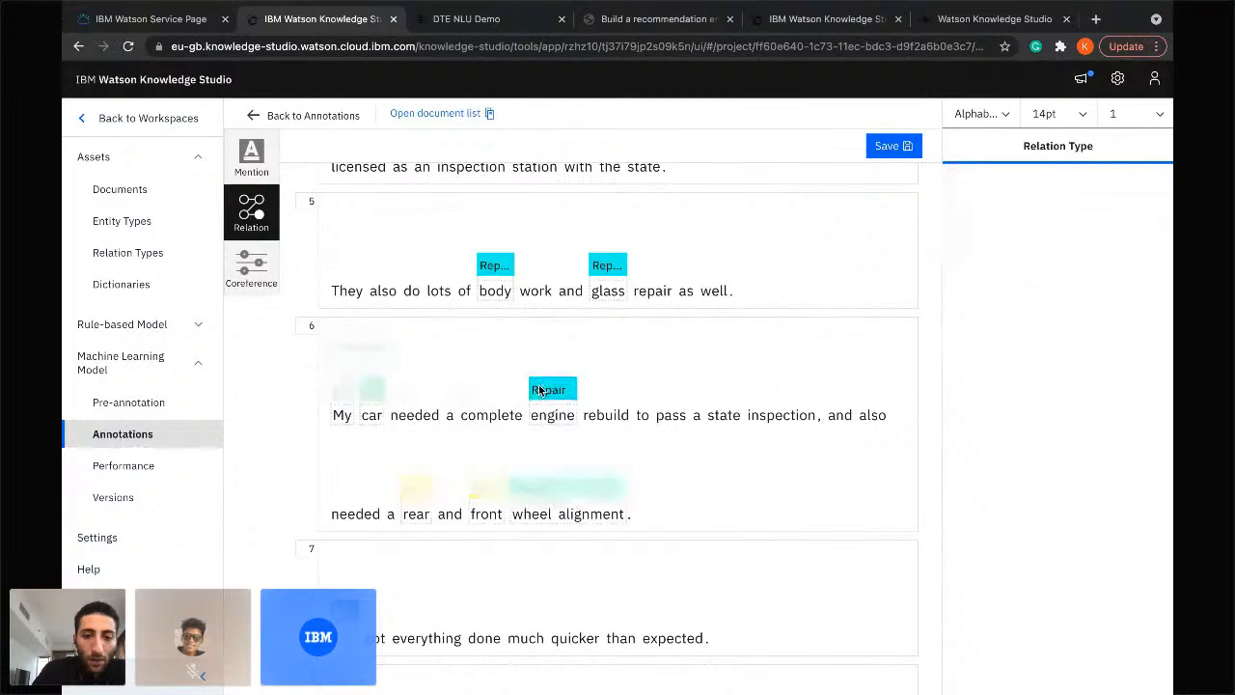
# In sentence 6, create a needRepairType relation from the Vehicle mention "car" to the Repair mention "engine".
pyautogui.click(369, 389)
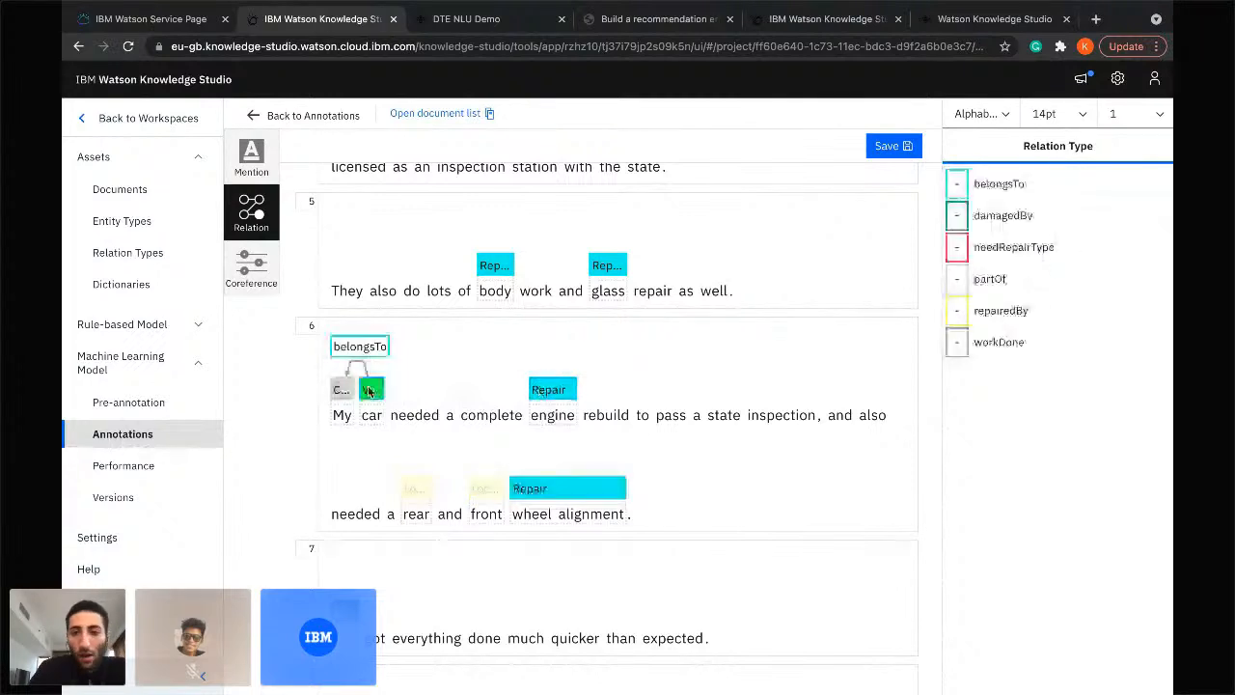
pyautogui.click(1011, 245)
pyautogui.click(543, 391)
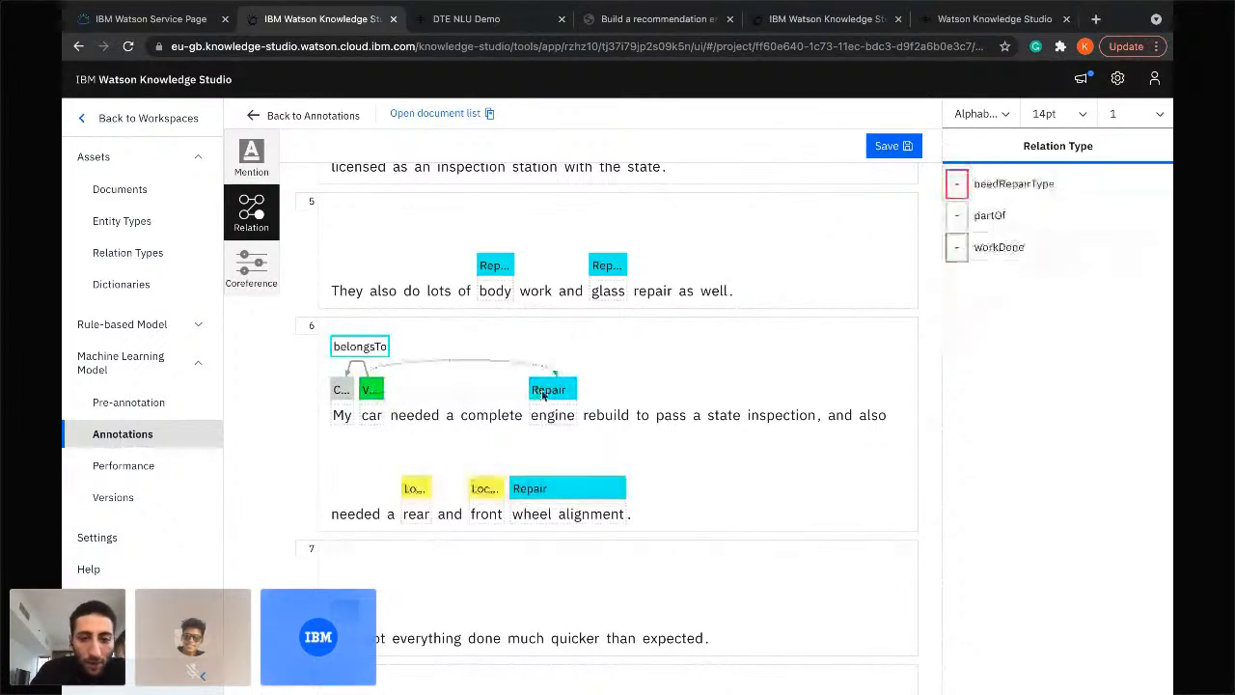
pyautogui.click(1003, 183)
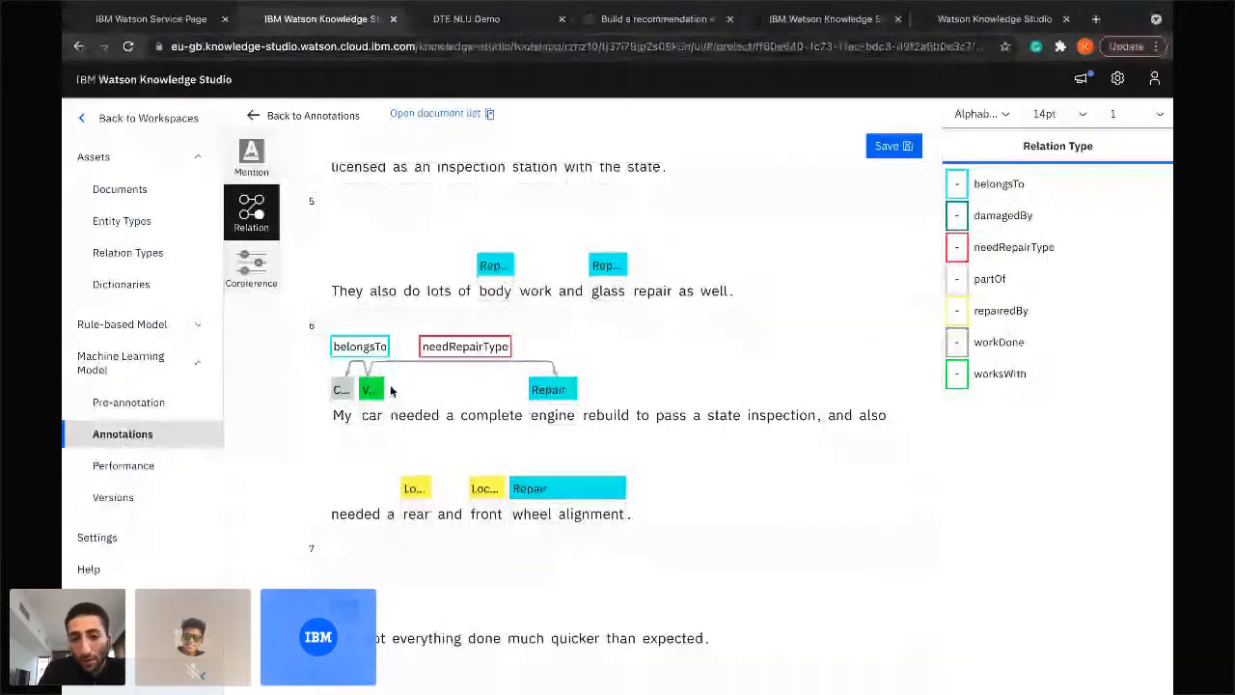
# Add a needRepairType relation from "car" to "wheel alignment" in sentence 6.
pyautogui.scroll(-1, 539, 415)
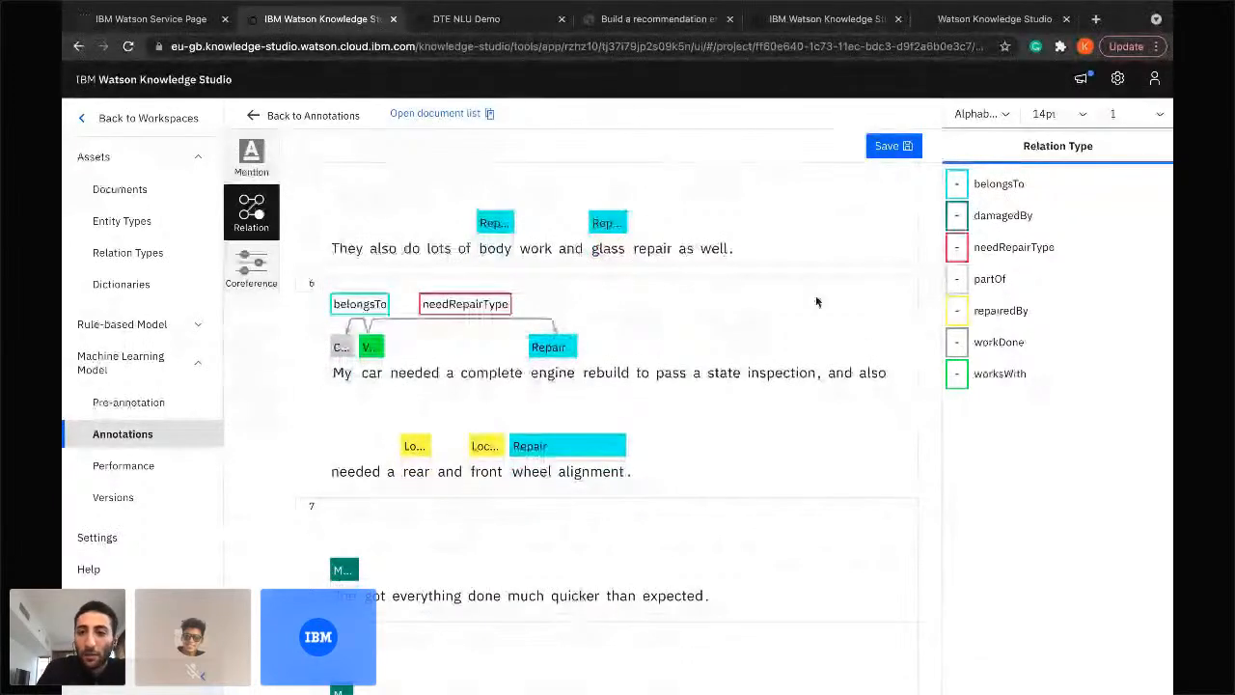
pyautogui.scroll(-1, 815, 302)
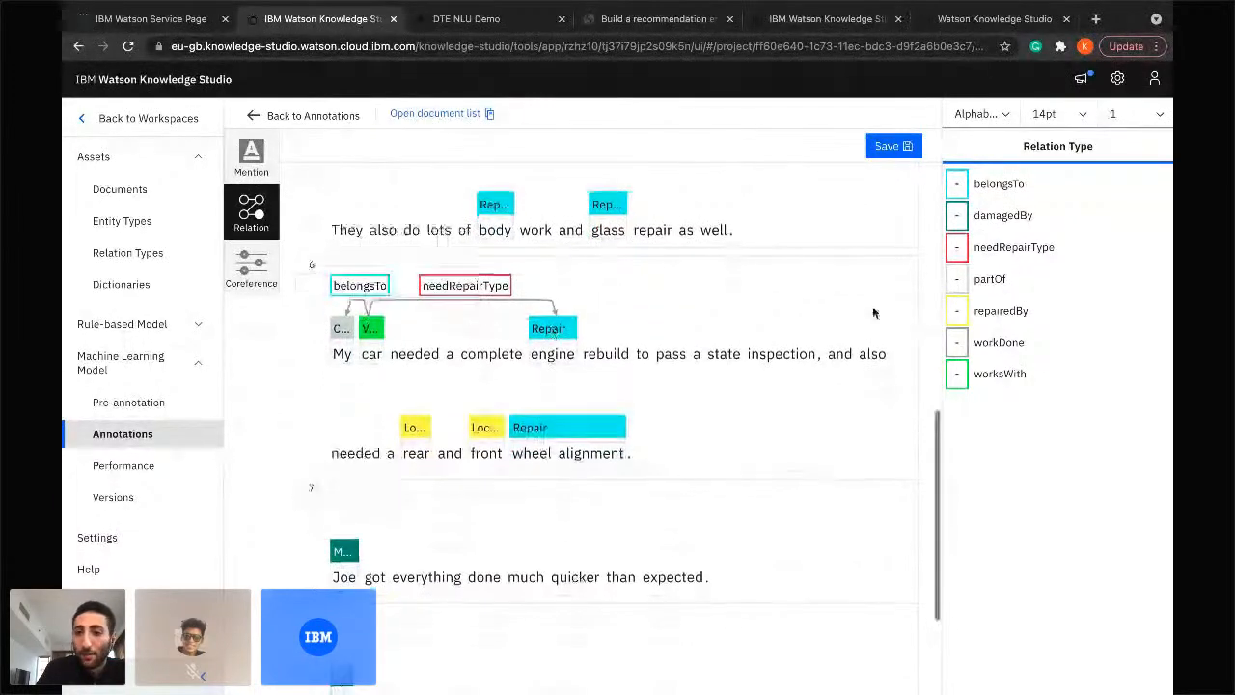
pyautogui.click(1068, 250)
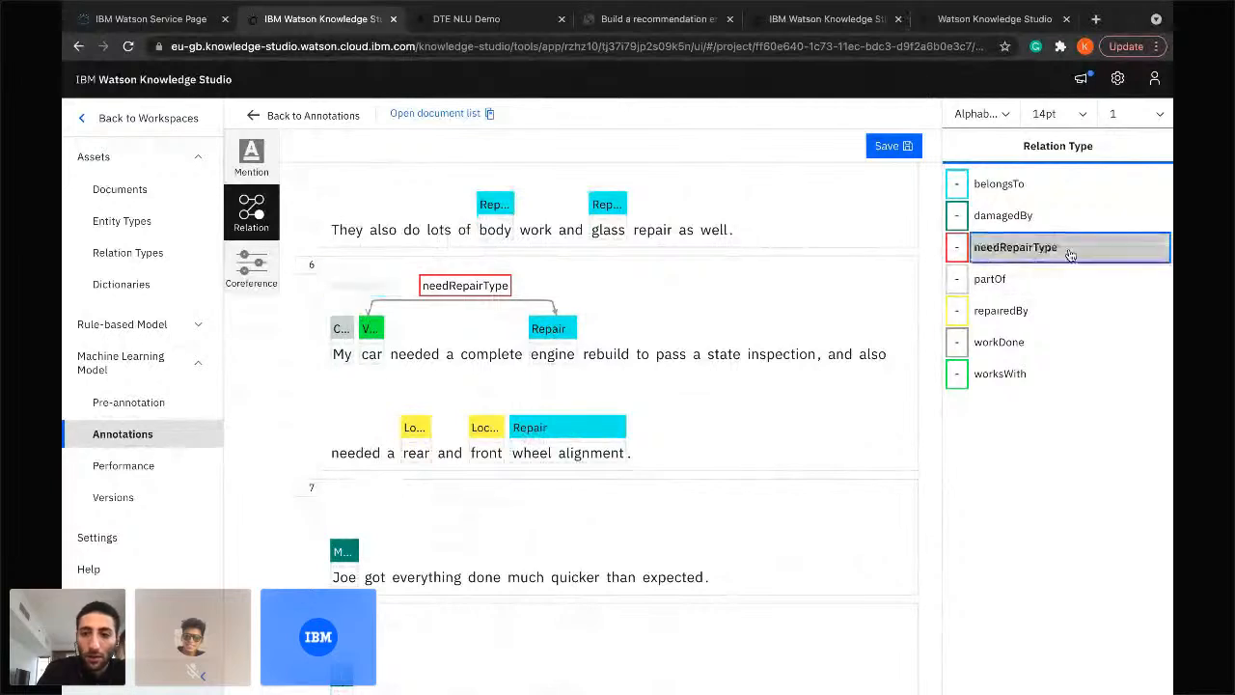
pyautogui.click(561, 426)
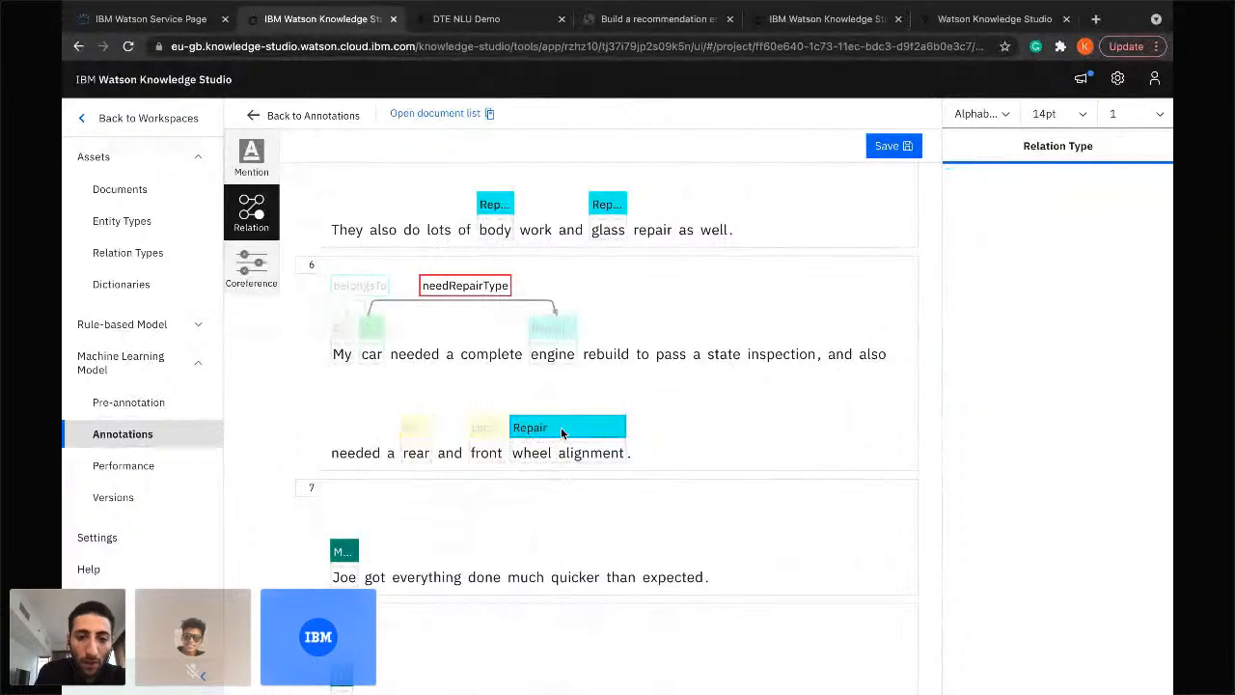
pyautogui.click(381, 330)
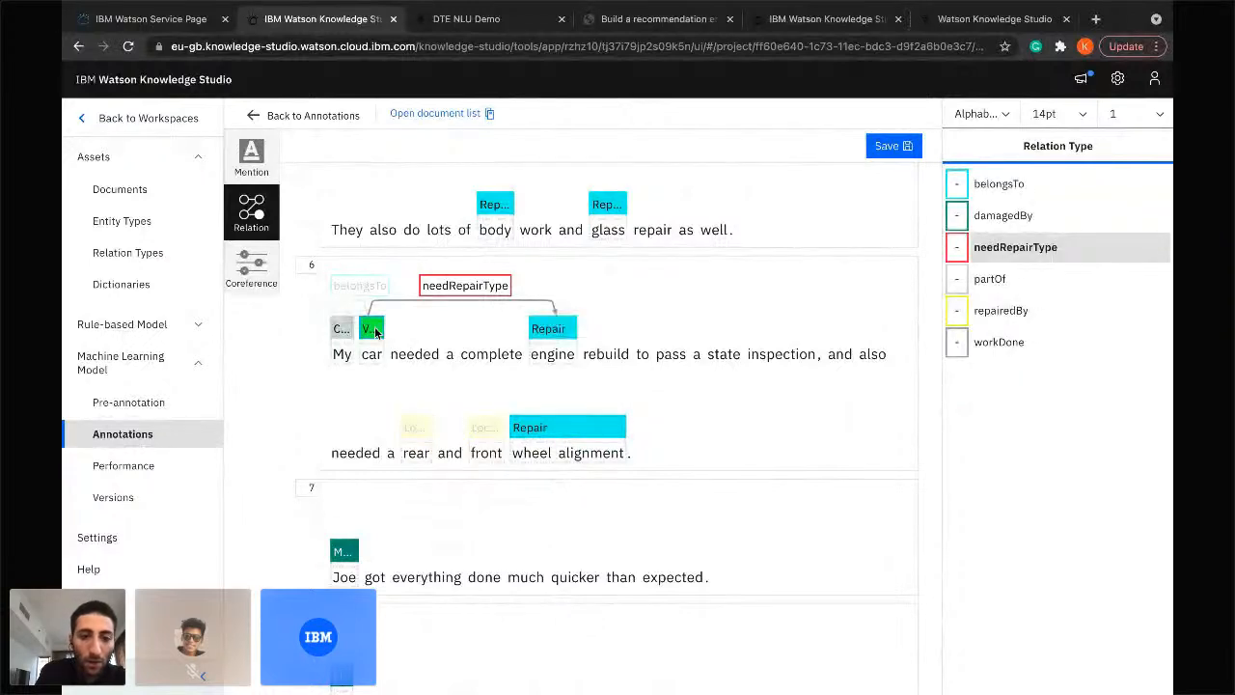
pyautogui.click(550, 431)
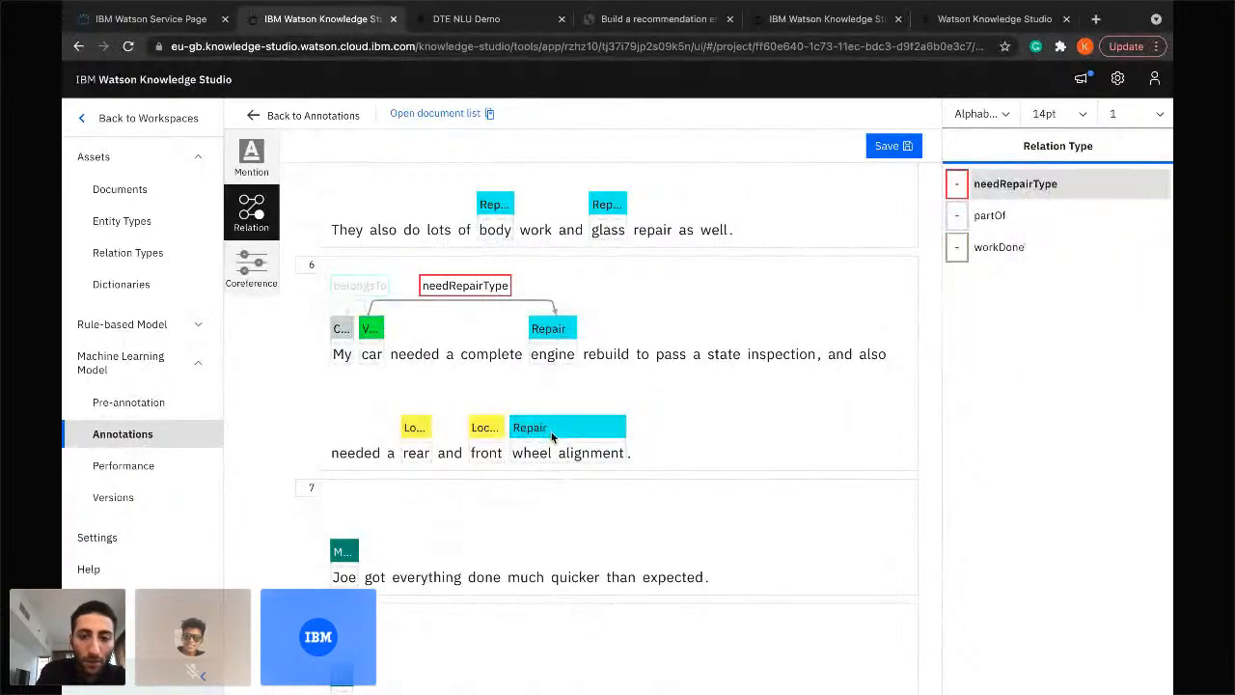
pyautogui.click(1040, 184)
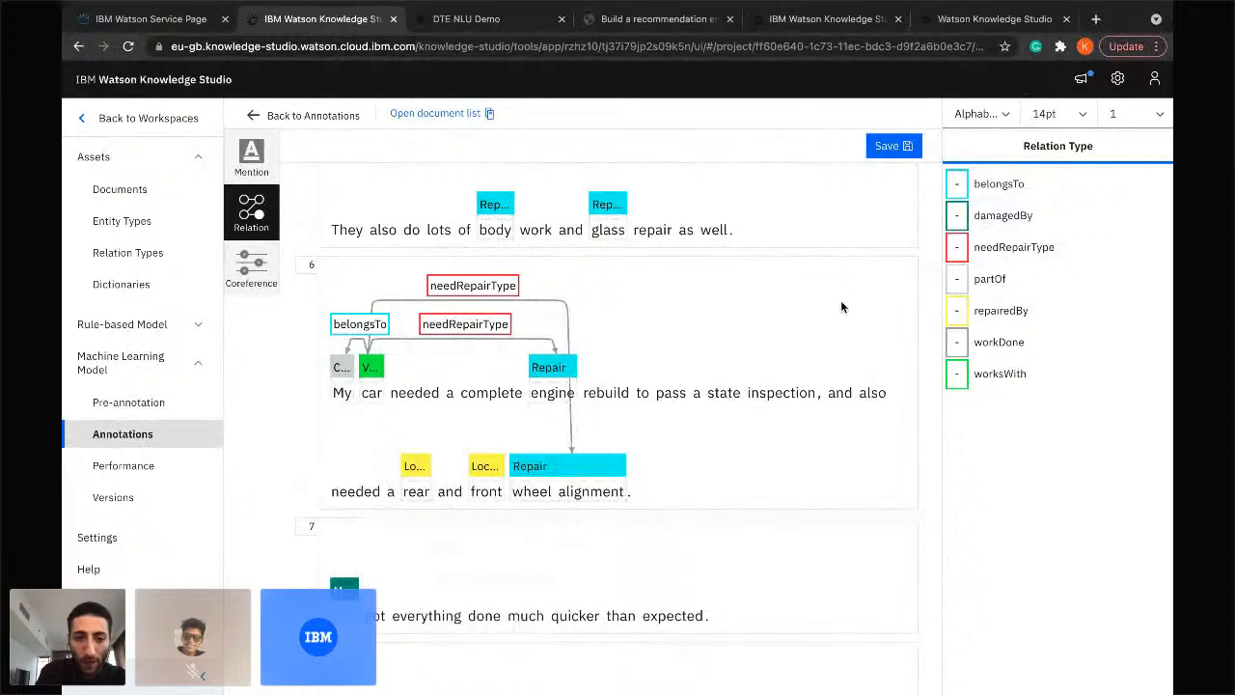
# Review the relations in sentence 6 and save the document's relation annotations.
pyautogui.scroll(-1, 439, 406)
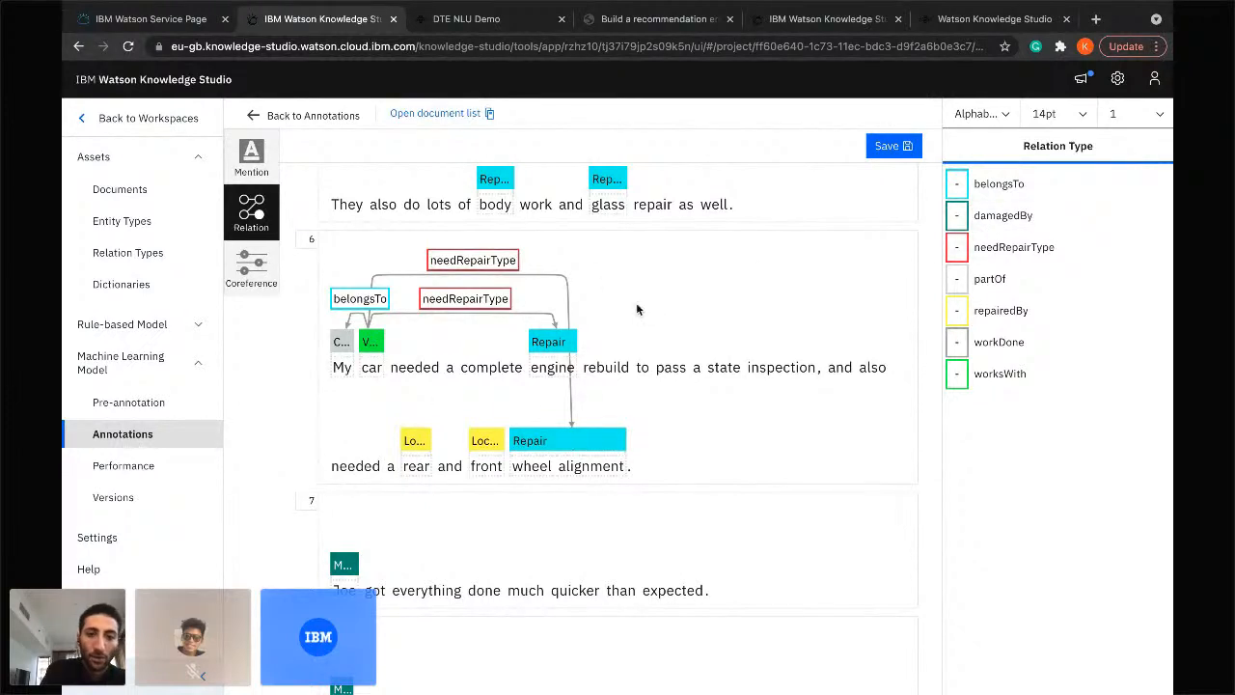
pyautogui.scroll(-1, 482, 367)
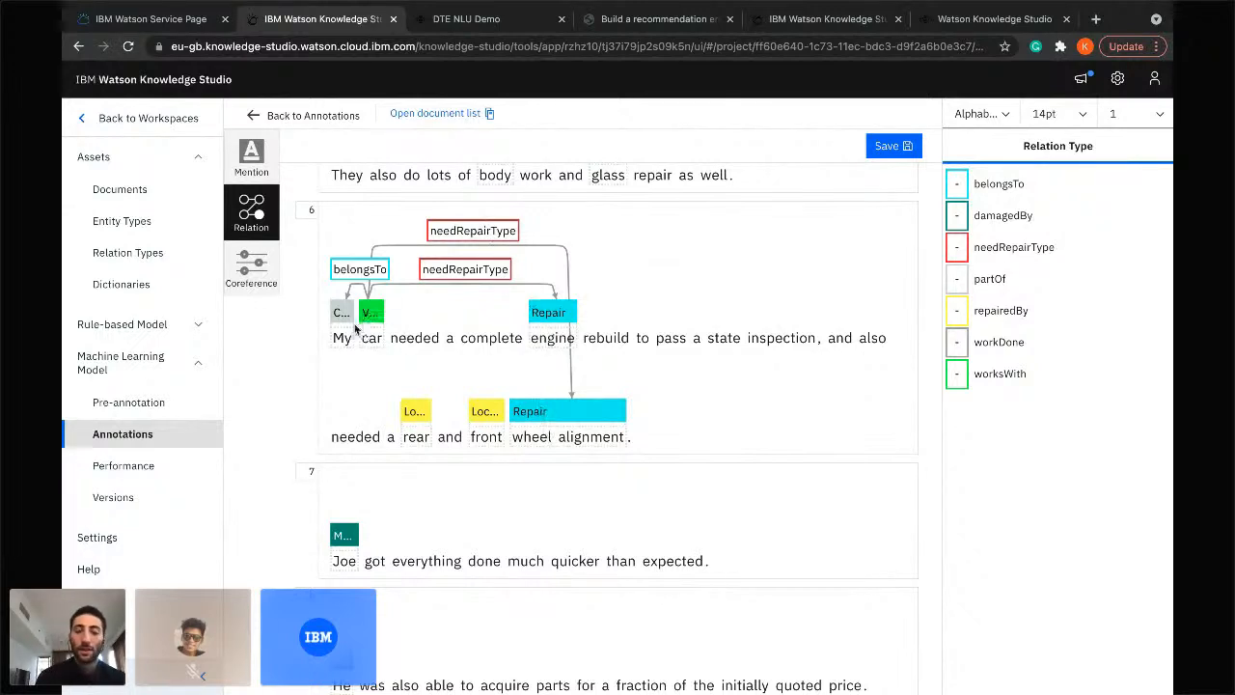
pyautogui.scroll(-1, 666, 440)
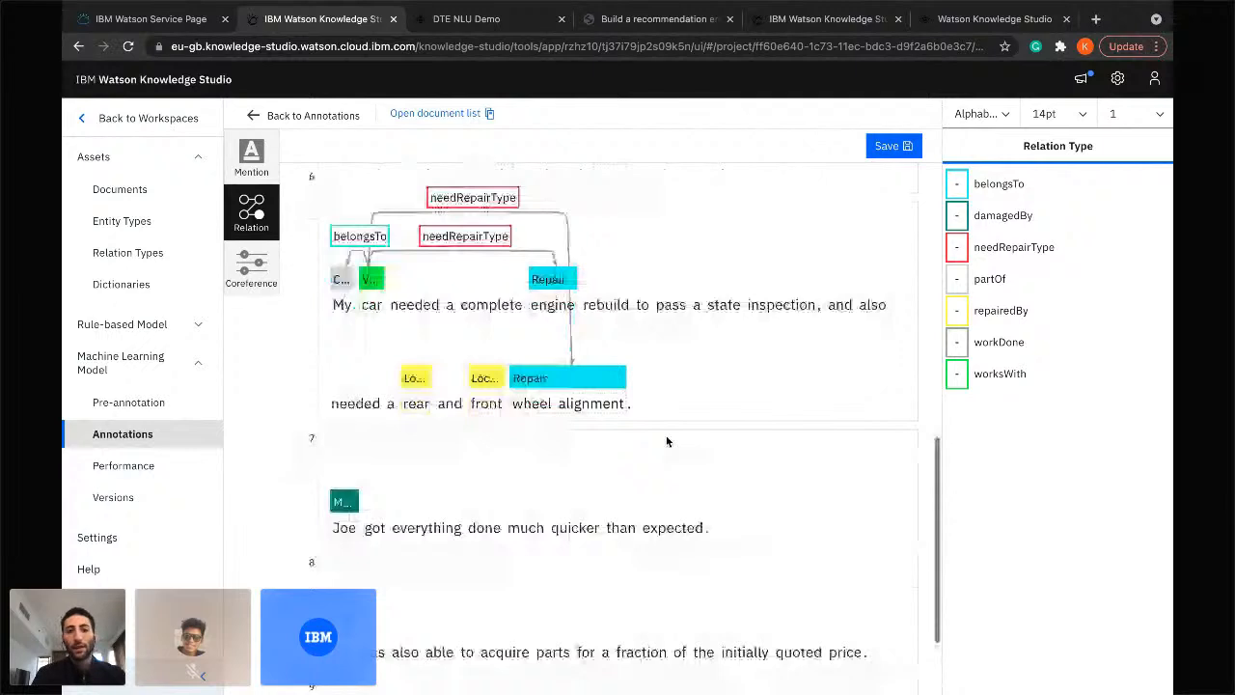
pyautogui.scroll(-1, 665, 441)
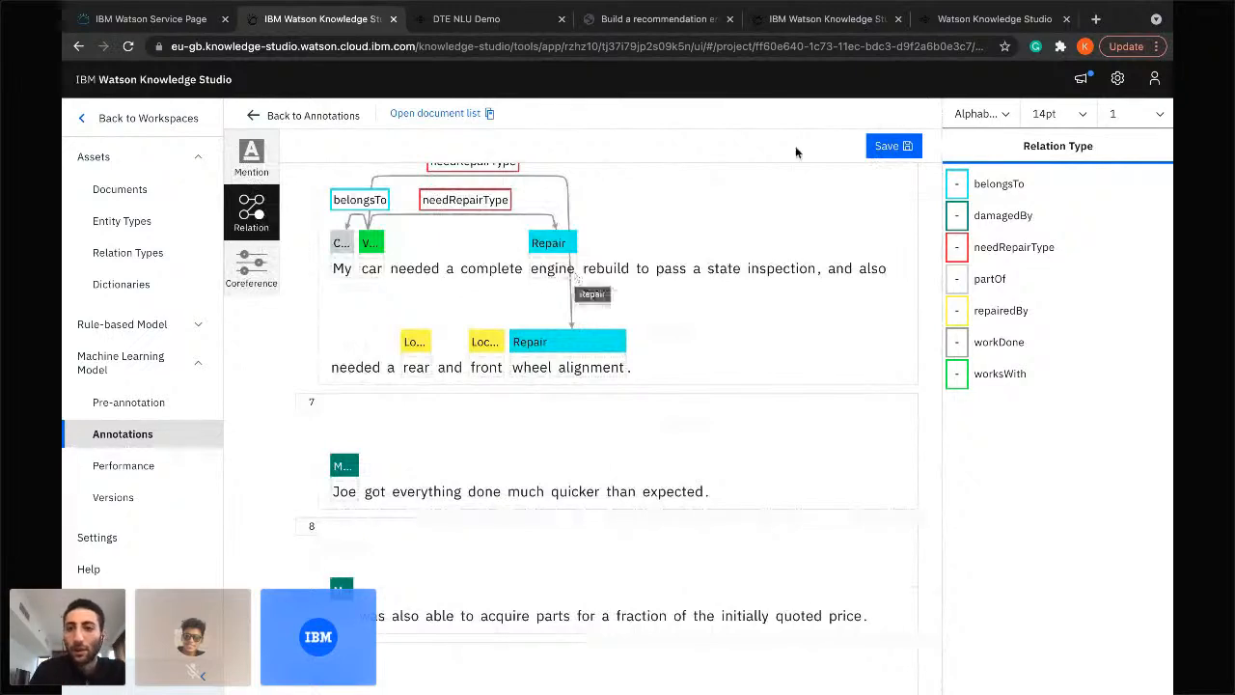
pyautogui.click(894, 148)
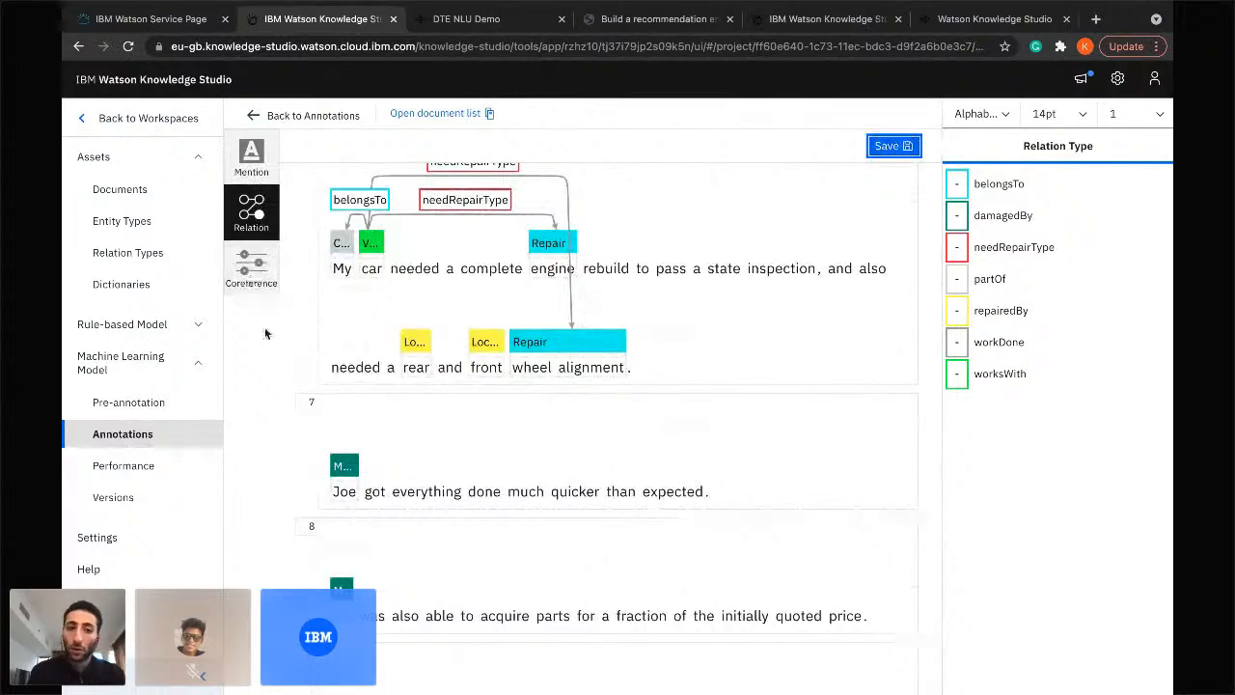
# In coreference mode, chain the Joe's Auto Repair mention with the owner's mentions in sentences 2, 7, 8 and 9.
pyautogui.click(255, 286)
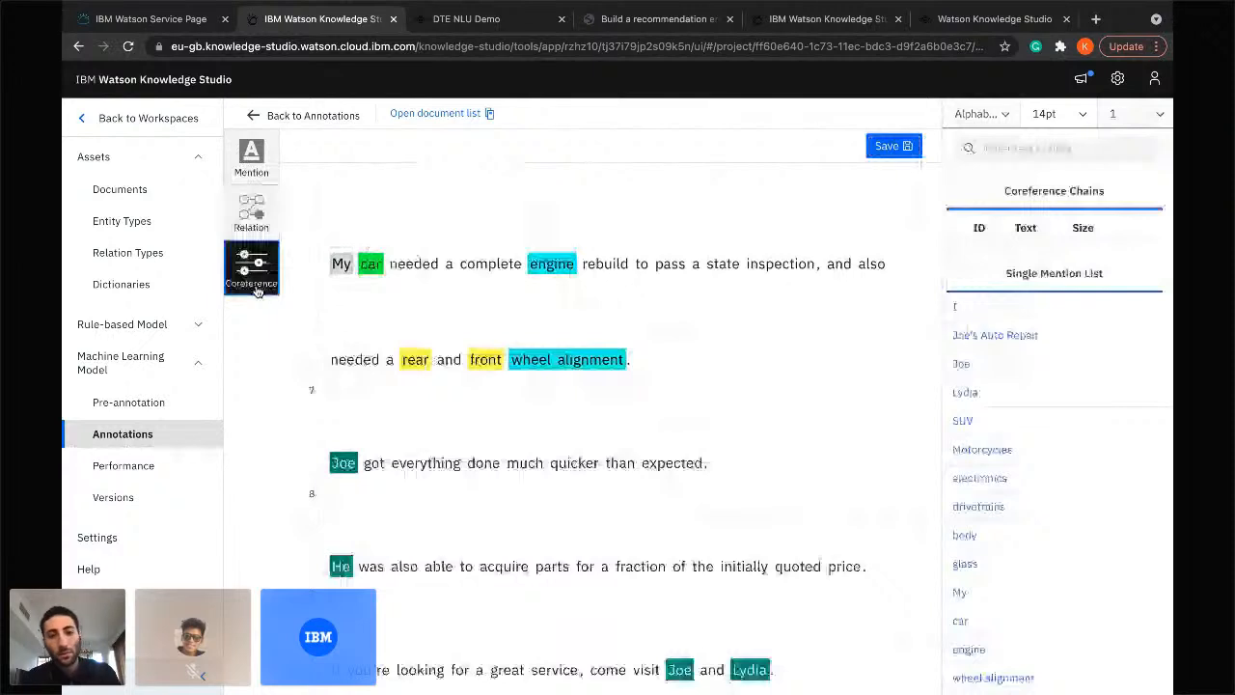
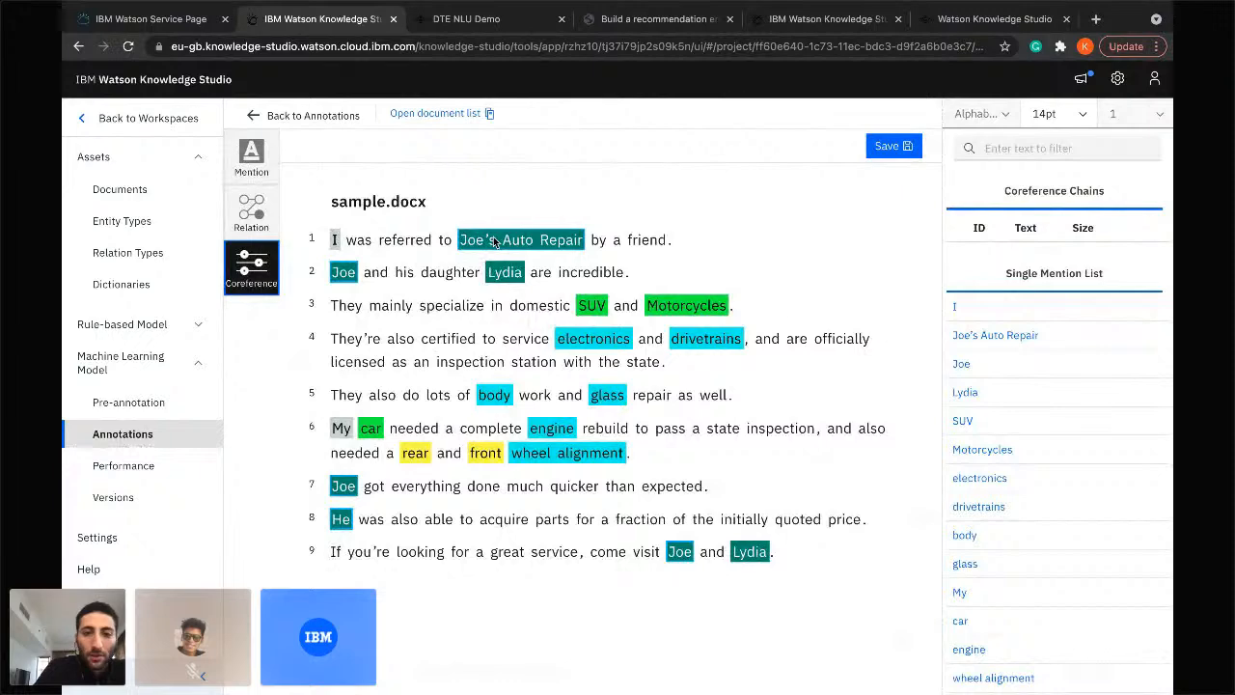
pyautogui.moveTo(489, 247)
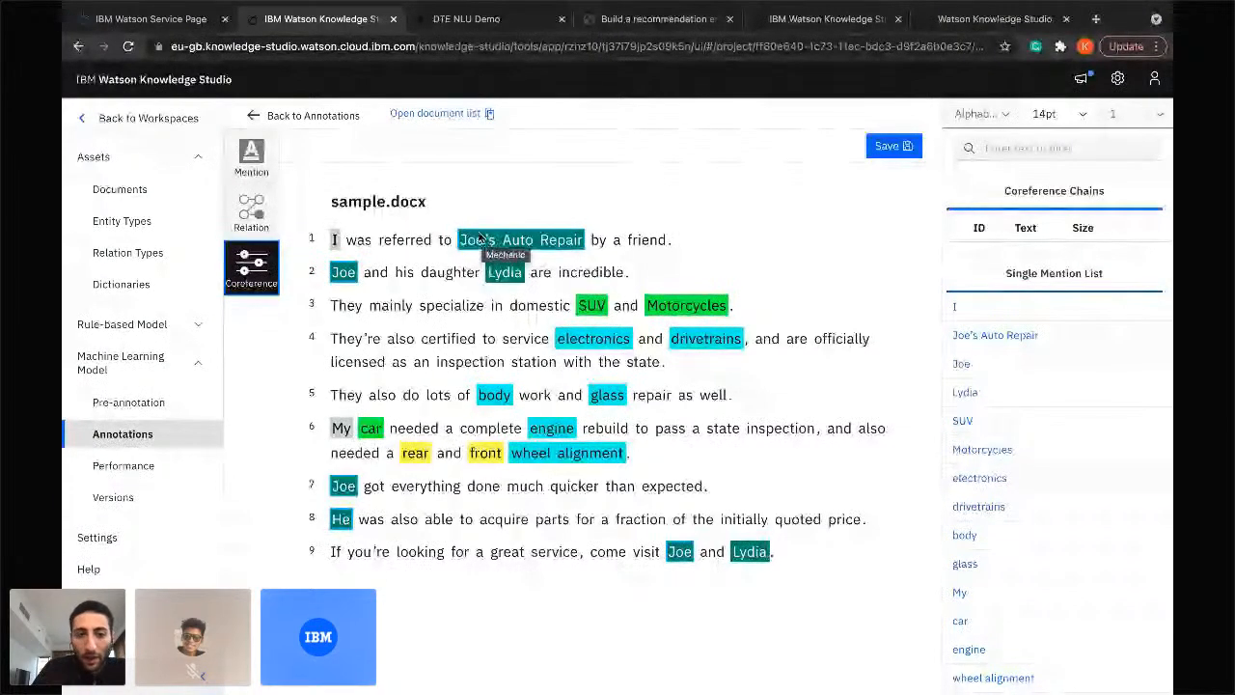
pyautogui.click(476, 239)
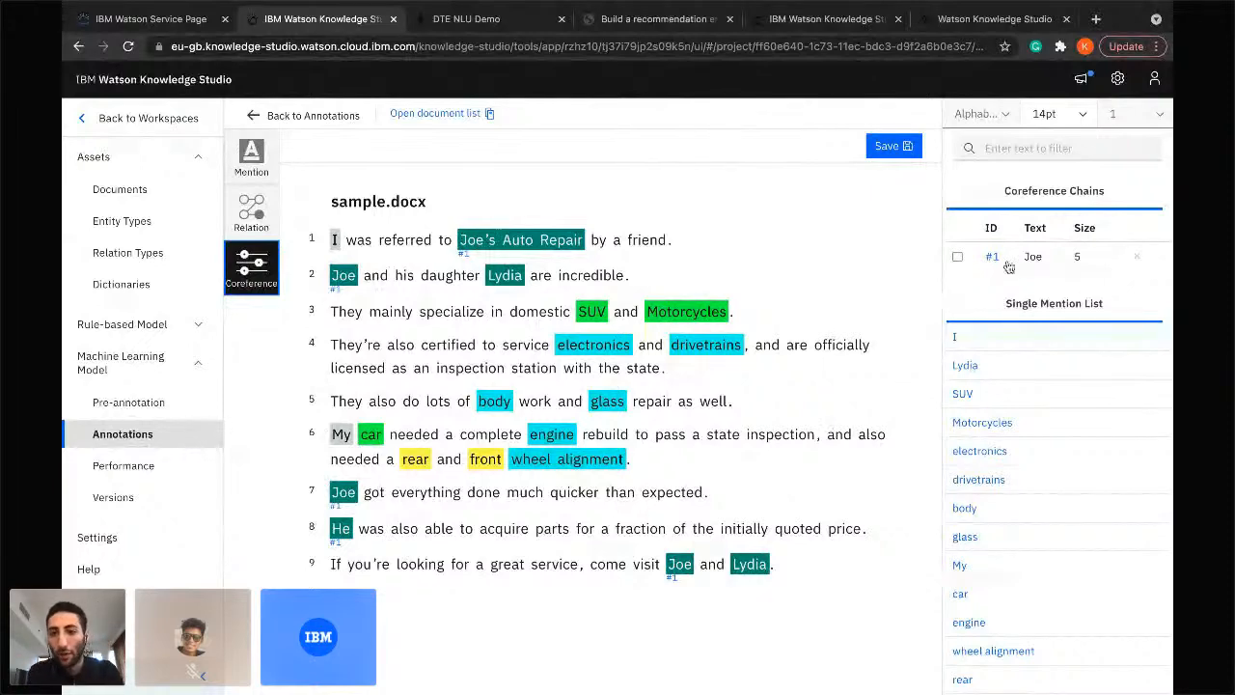
pyautogui.moveTo(1034, 257)
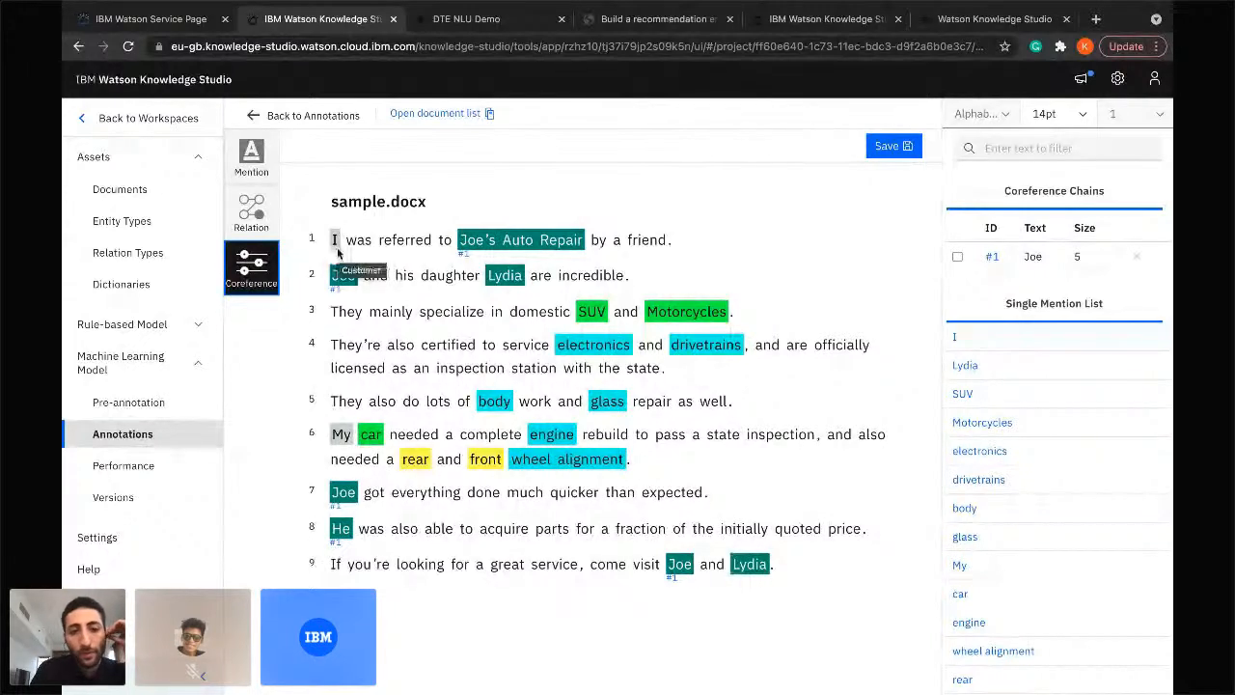
# Link the customer mentions "I" in sentence 1 and "My" in sentence 6 into one coreference chain.
pyautogui.click(338, 242)
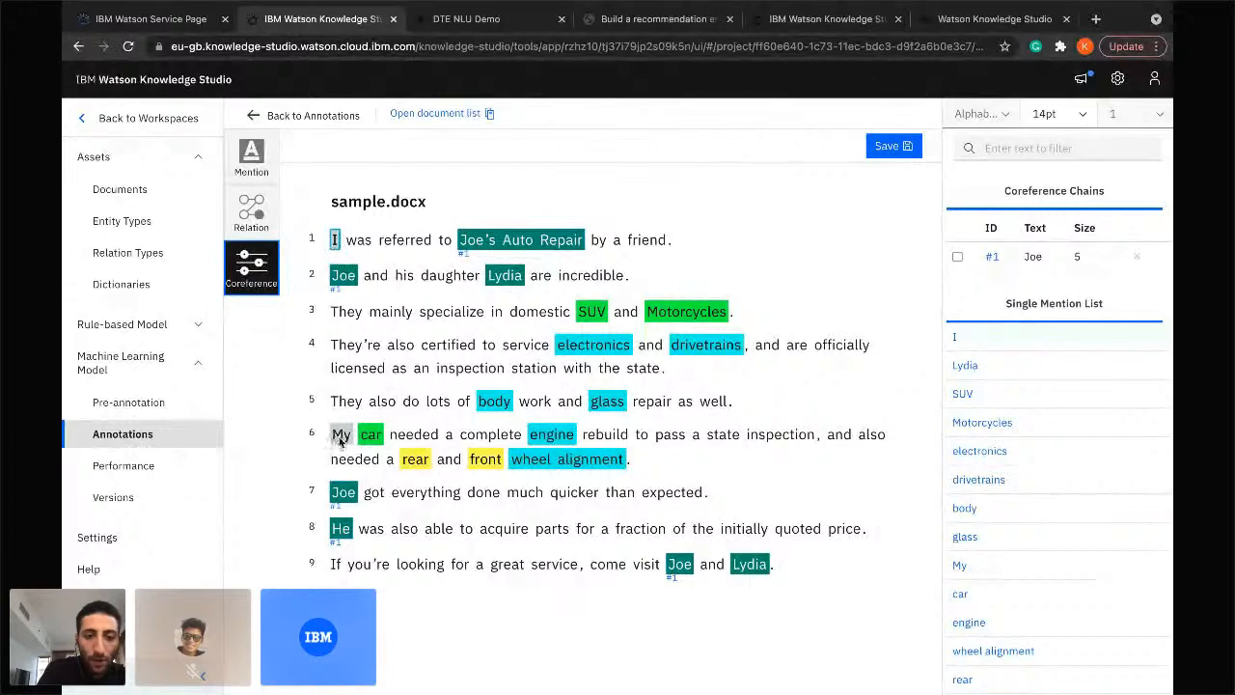
pyautogui.click(339, 437)
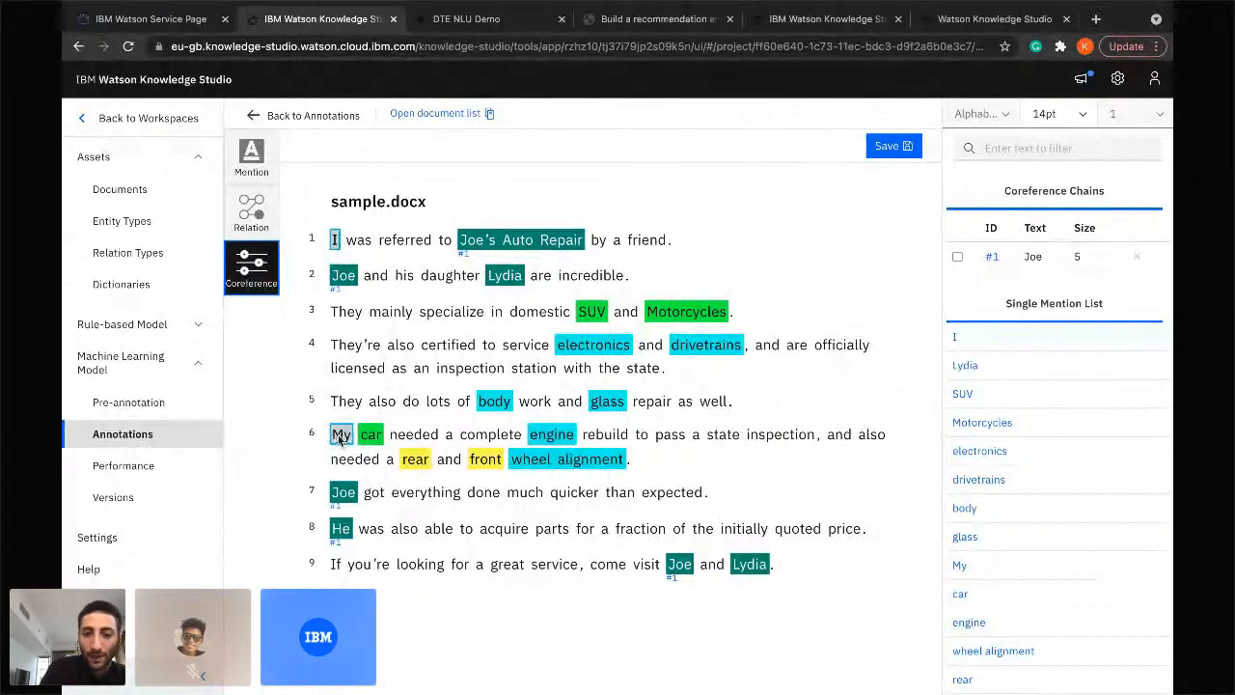
pyautogui.doubleClick(336, 438)
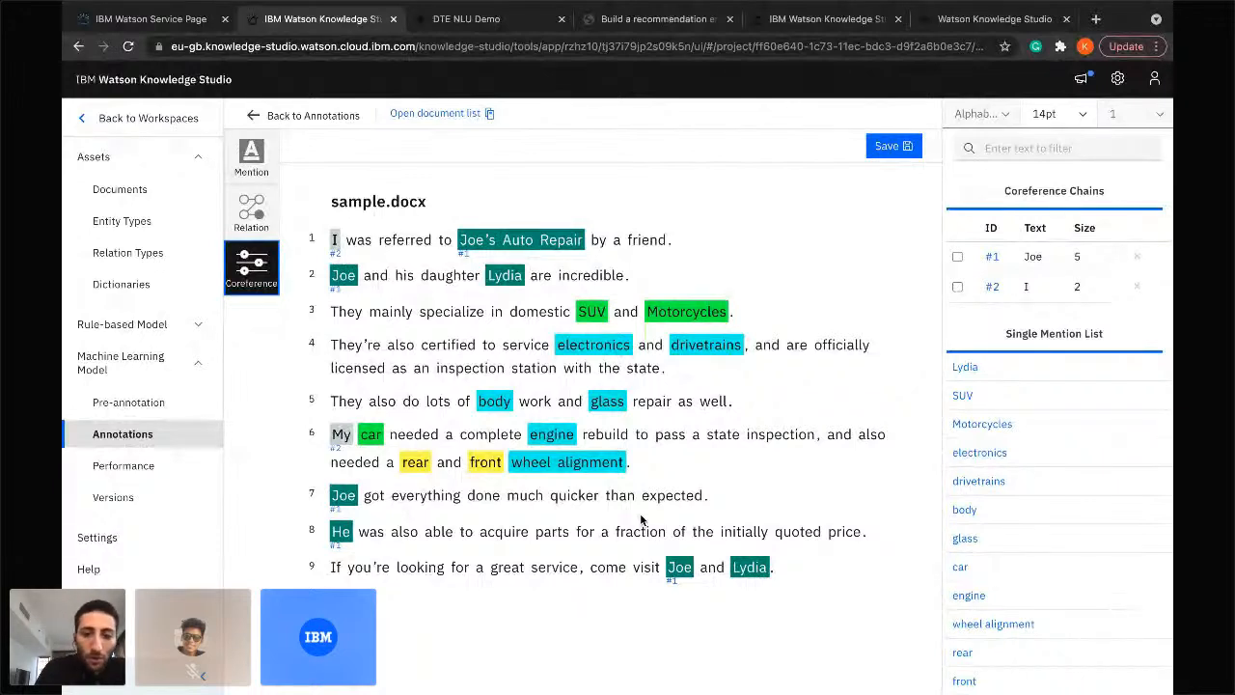
# Link the daughter's name mentions in sentences 2 and 9 into a coreference chain and save the annotations.
pyautogui.click(511, 277)
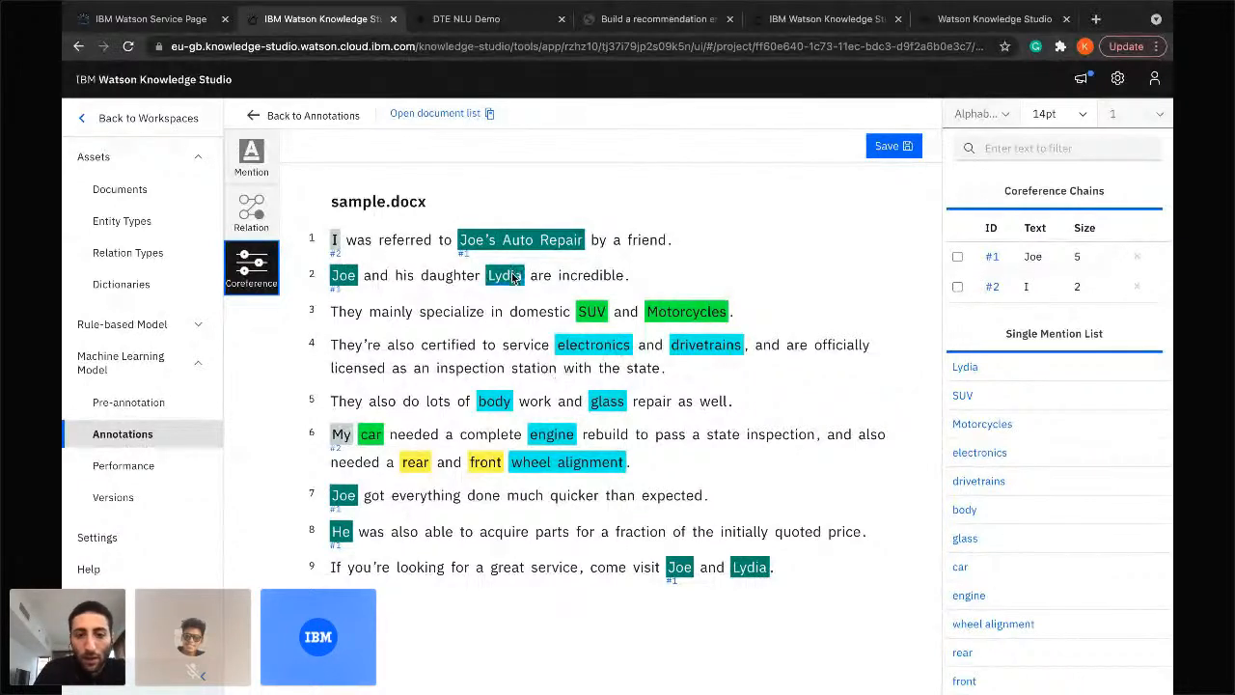
pyautogui.click(752, 568)
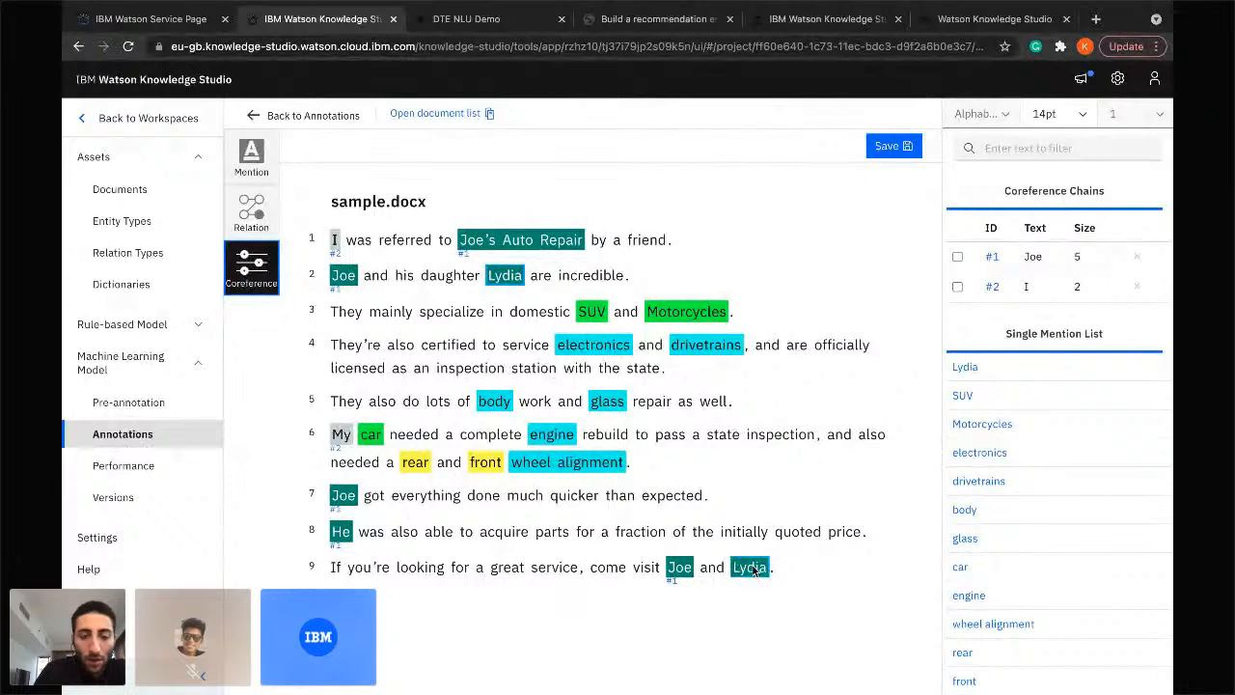
pyautogui.press('Return')
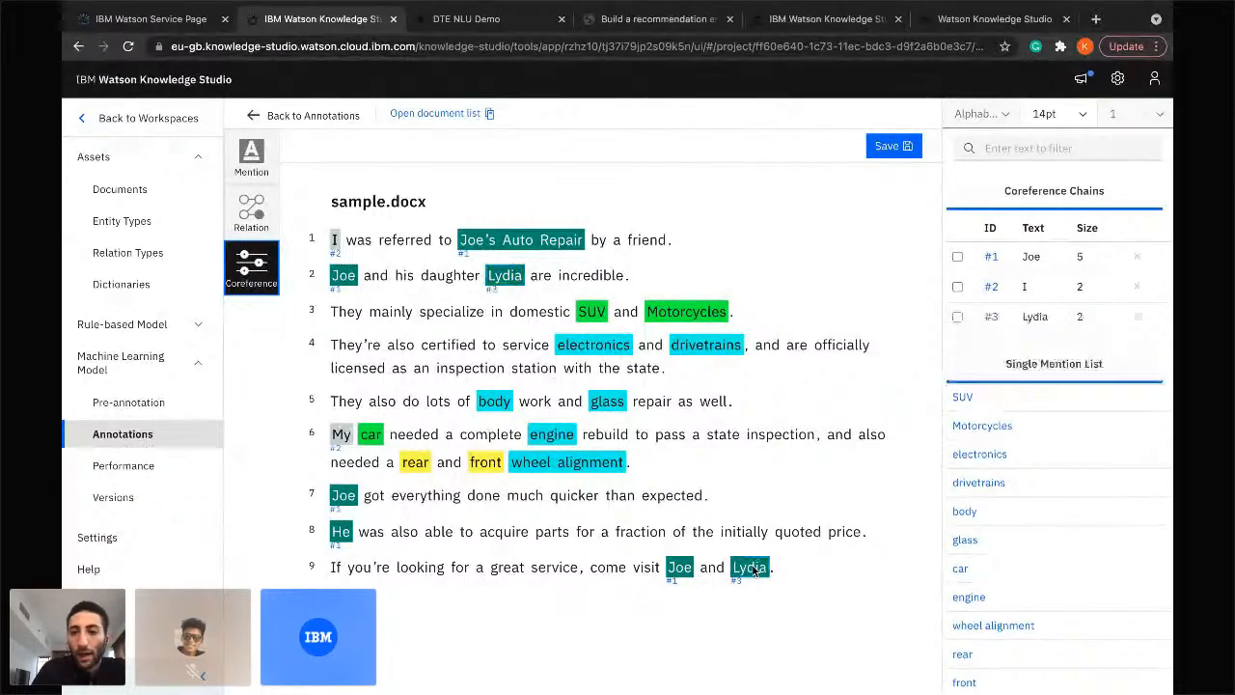
pyautogui.moveTo(1034, 331)
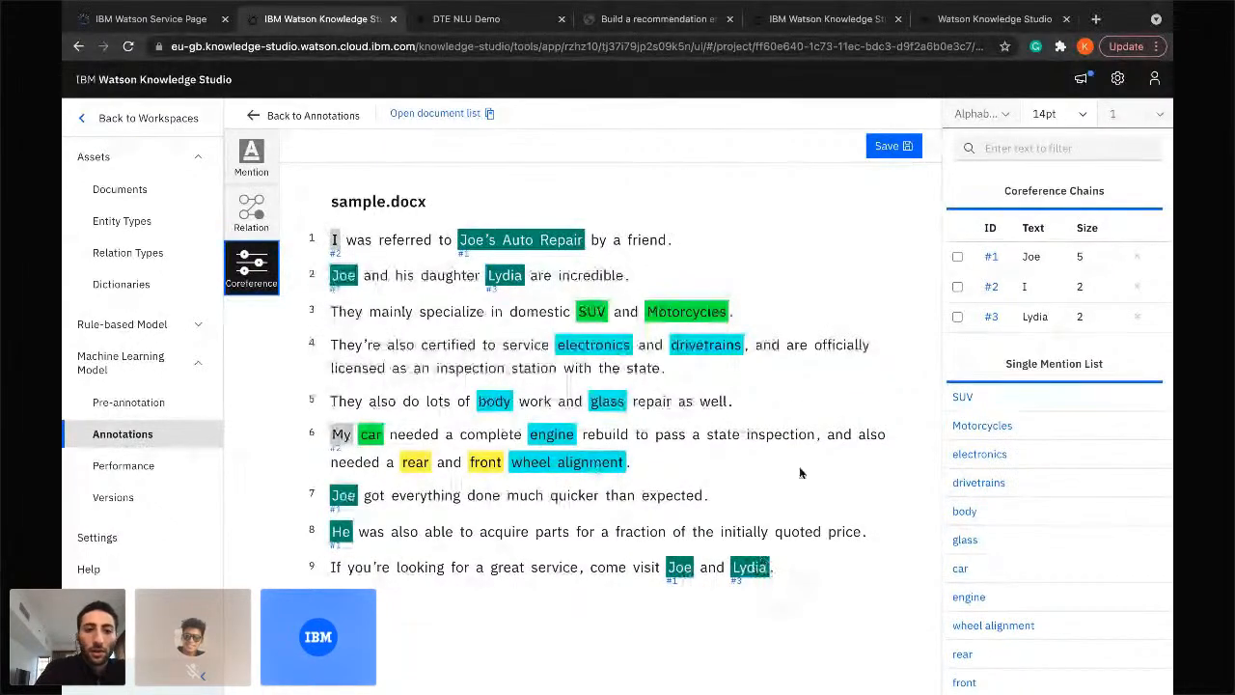
pyautogui.click(887, 148)
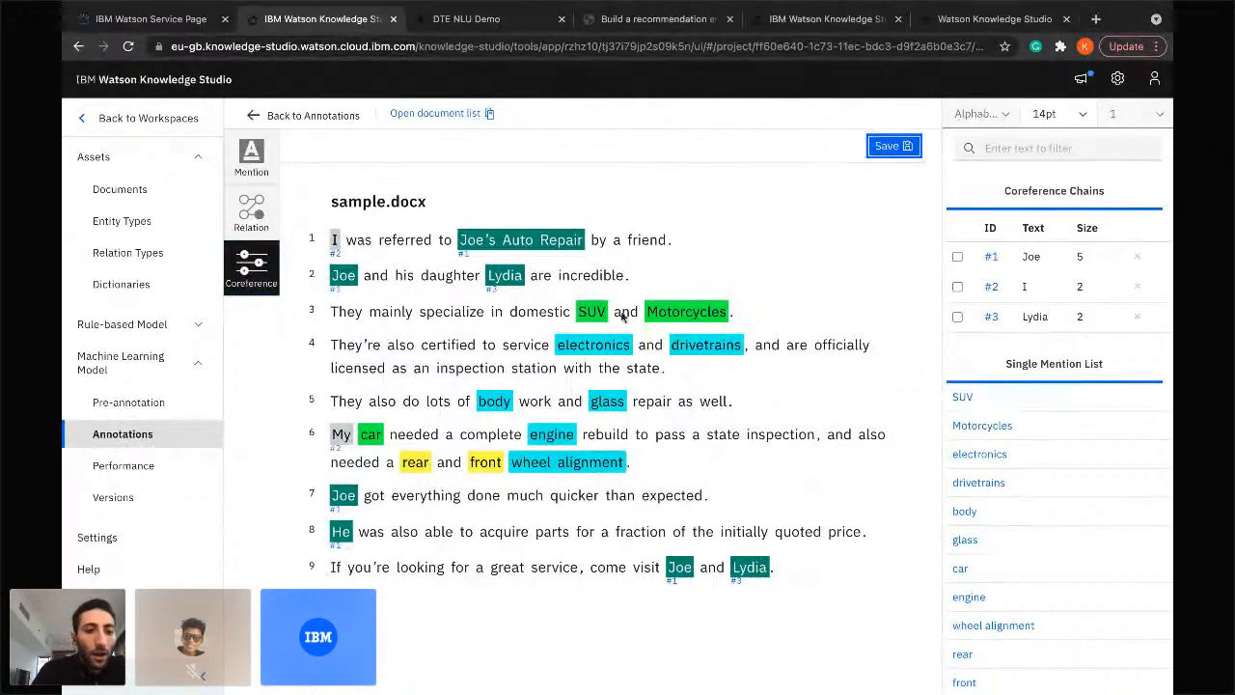
# Review the document's mention, relation and coreference annotations one after another.
pyautogui.click(269, 174)
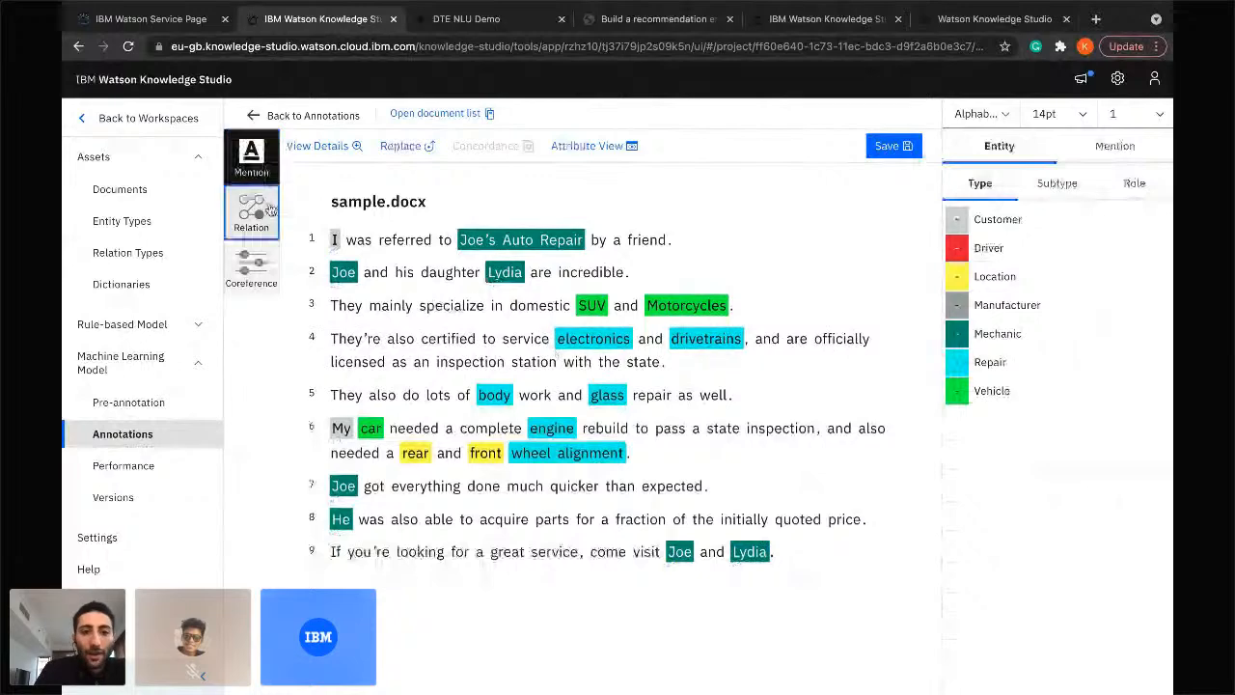
pyautogui.click(270, 210)
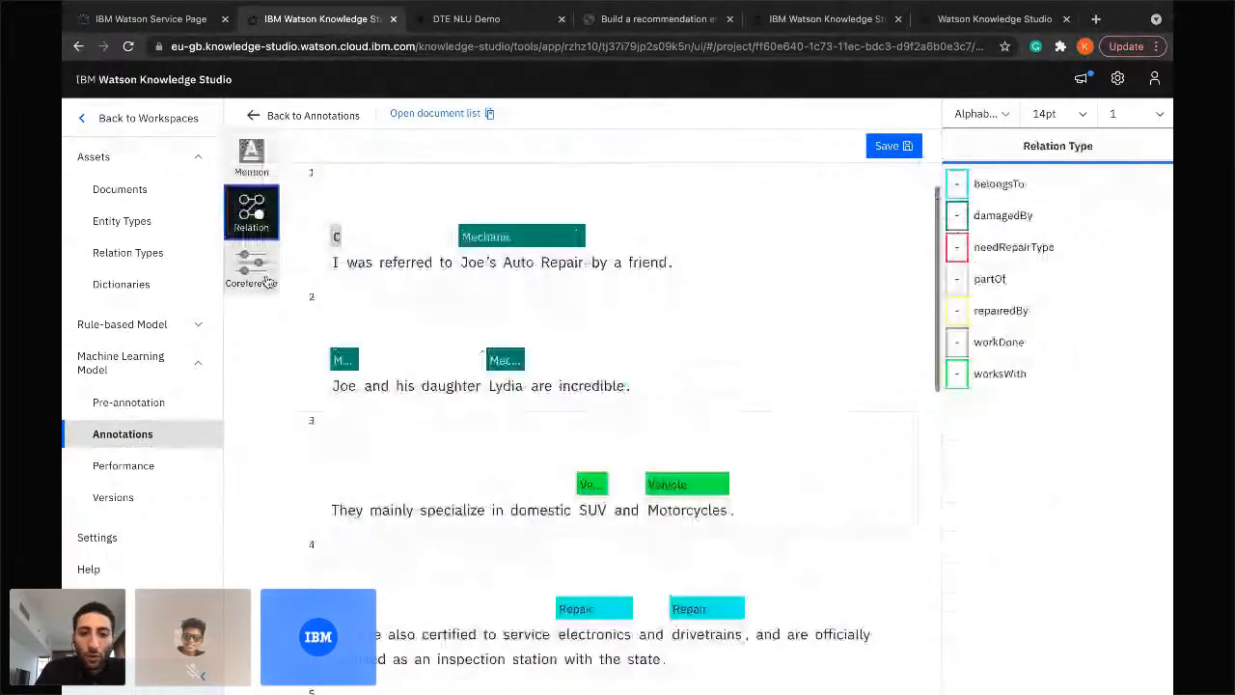
pyautogui.click(268, 279)
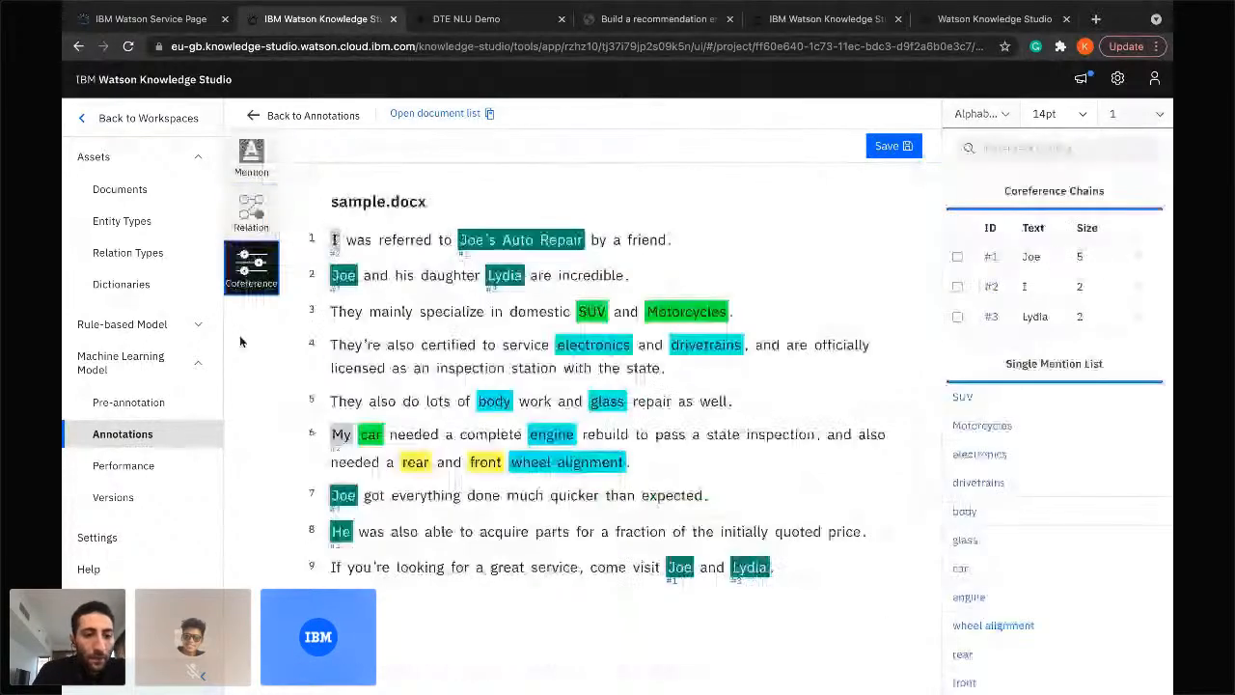
# Open the training, test and blind set selection for the Demo-RepairShop machine learning model from its performance overview.
pyautogui.click(130, 467)
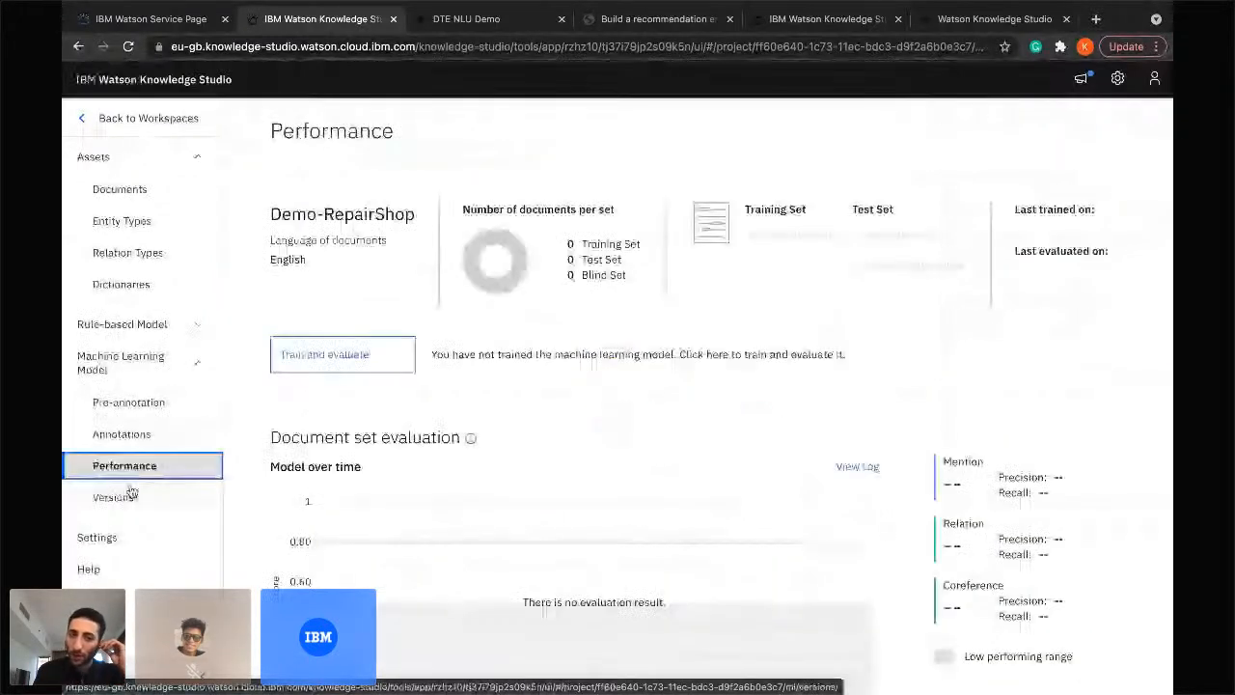
pyautogui.scroll(-1, 314, 394)
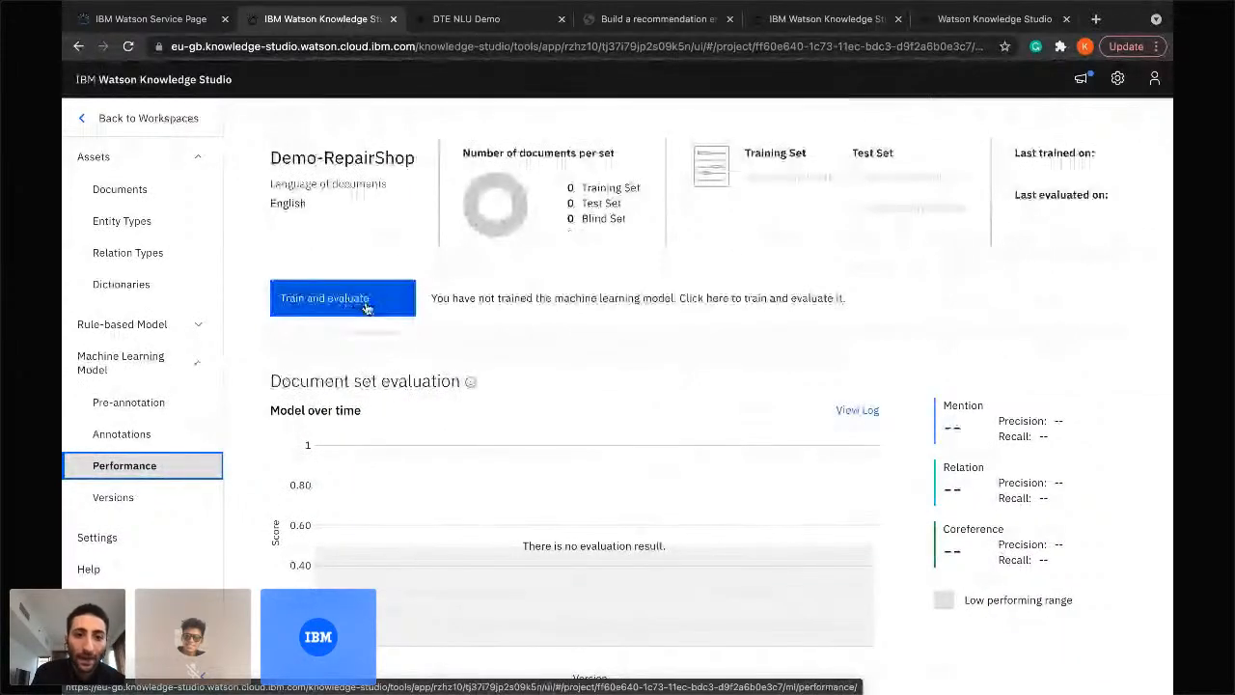
pyautogui.scroll(1, 350, 320)
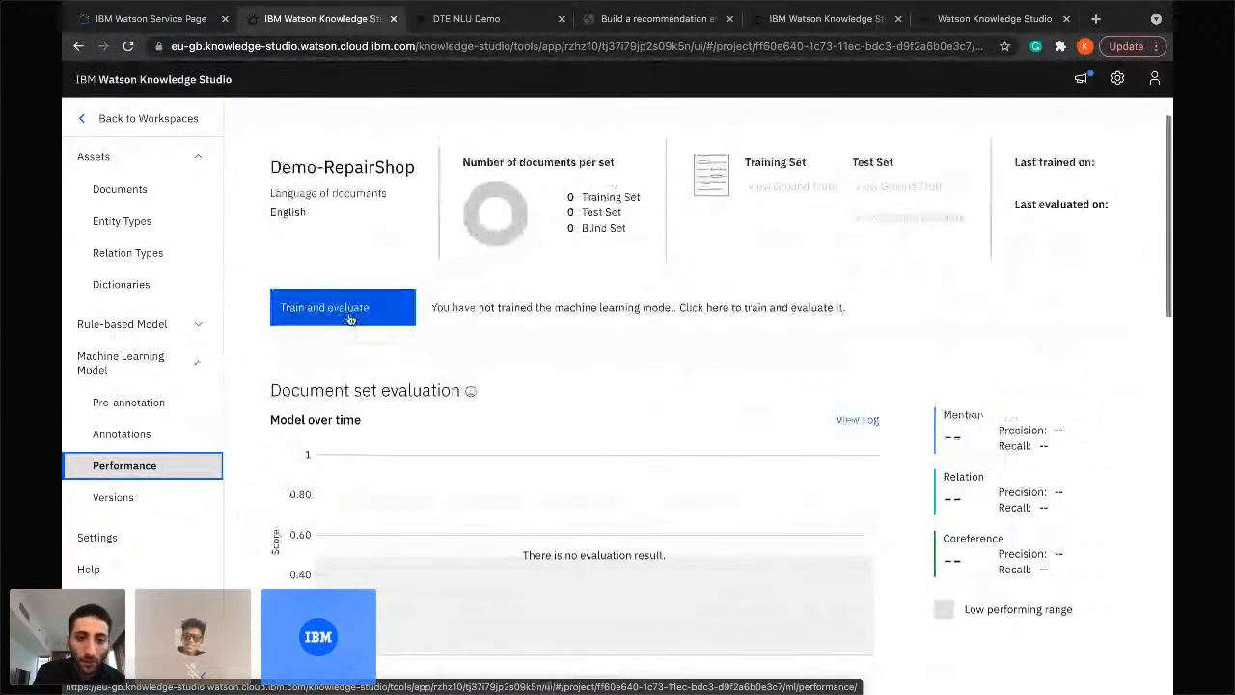
pyautogui.click(350, 319)
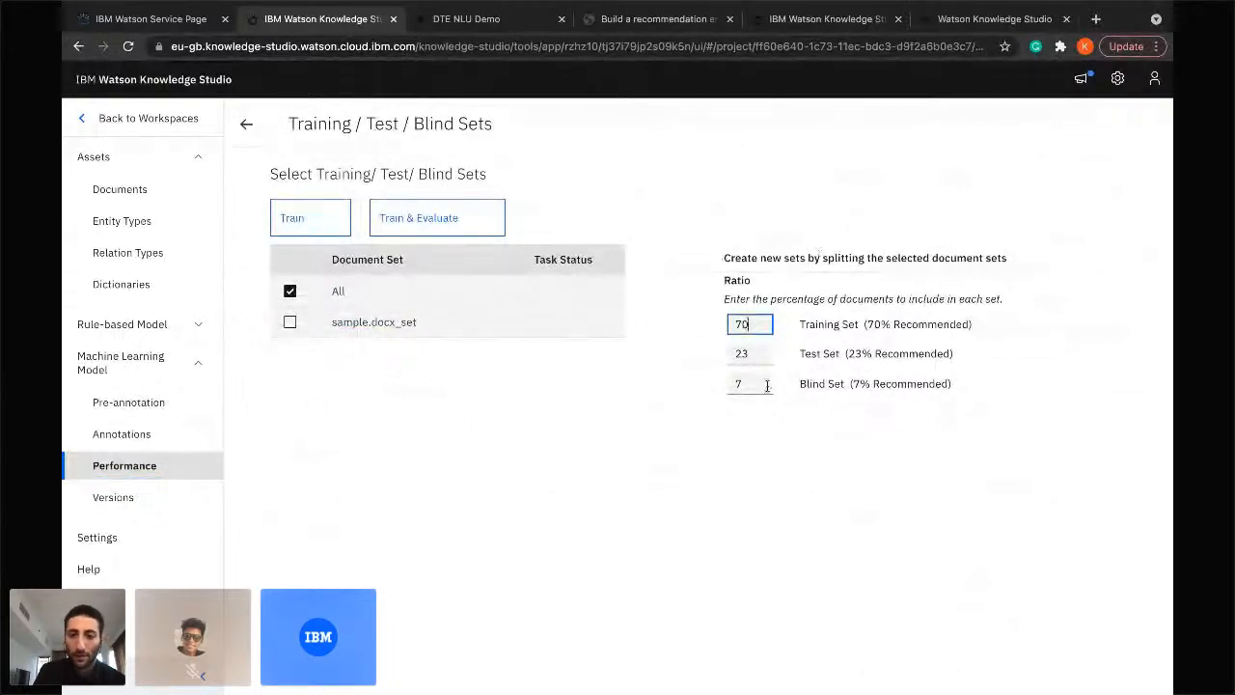
# Try to train and evaluate the model on the All document set with the 70/23/7 training, test and blind split.
pyautogui.click(291, 324)
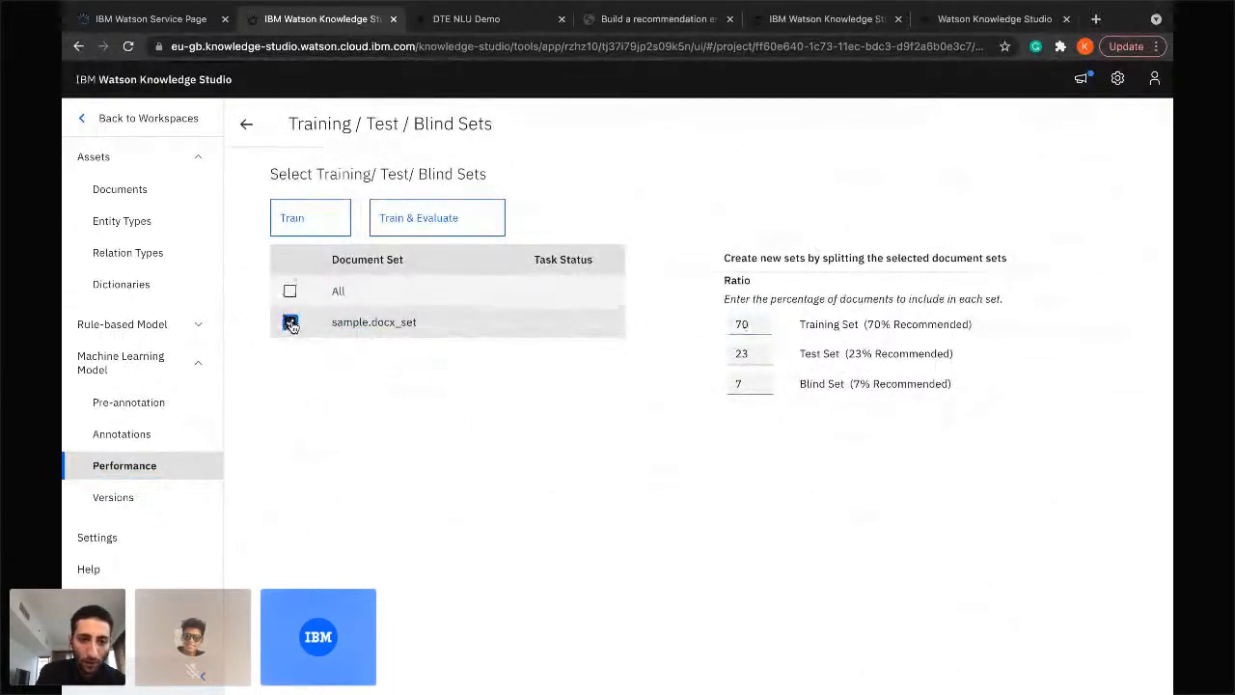
pyautogui.click(291, 293)
pyautogui.click(290, 322)
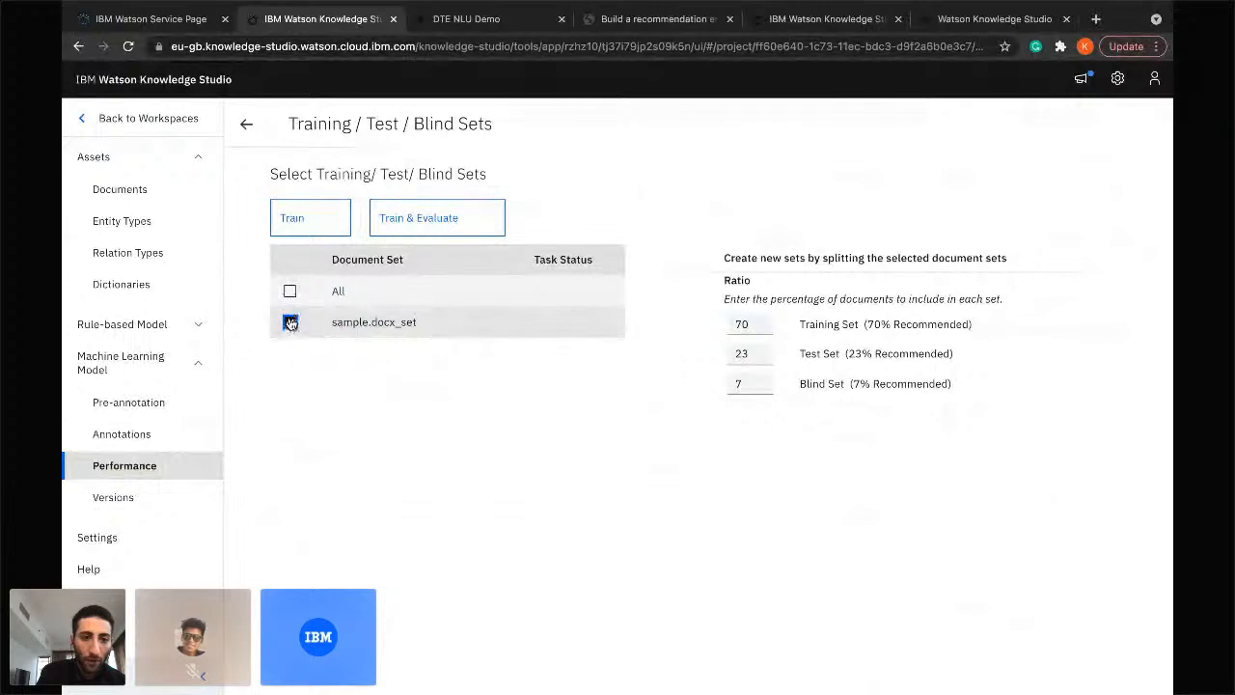
pyautogui.click(289, 291)
pyautogui.click(453, 221)
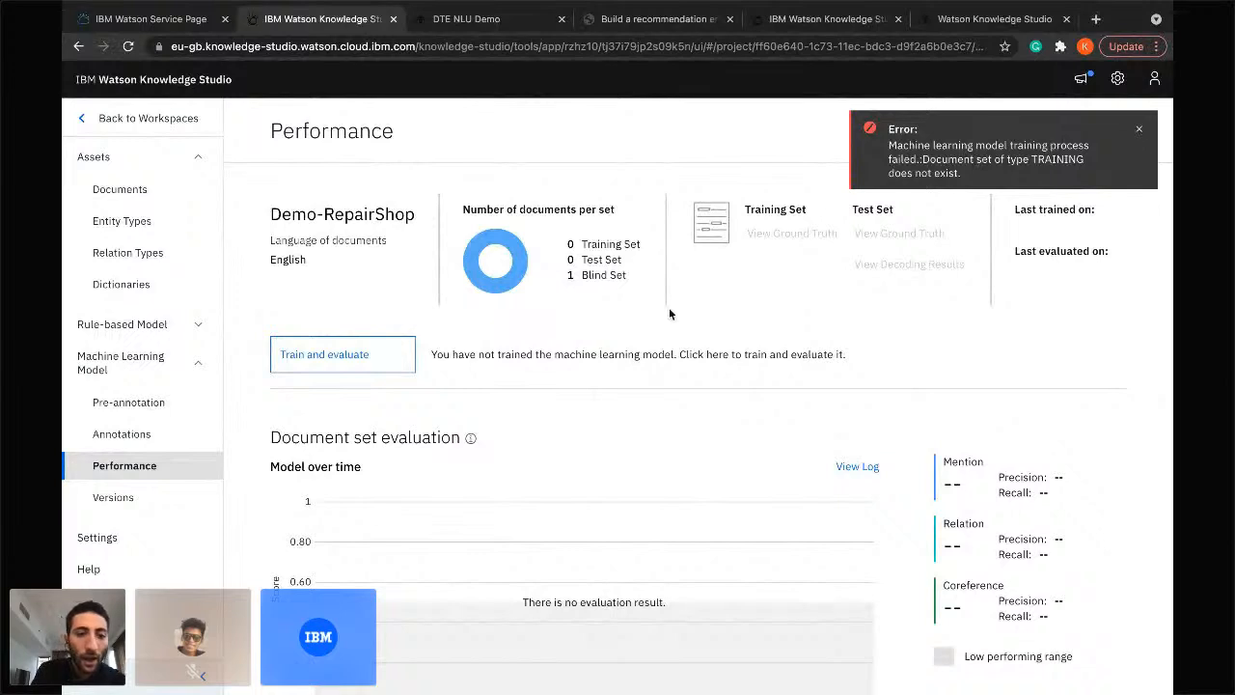
# Dismiss the training error, check the training, test and blind sets of the Demo-RepairShop model, and return to the workspaces list.
pyautogui.scroll(-1, 670, 314)
pyautogui.click(1138, 104)
pyautogui.scroll(1, 503, 361)
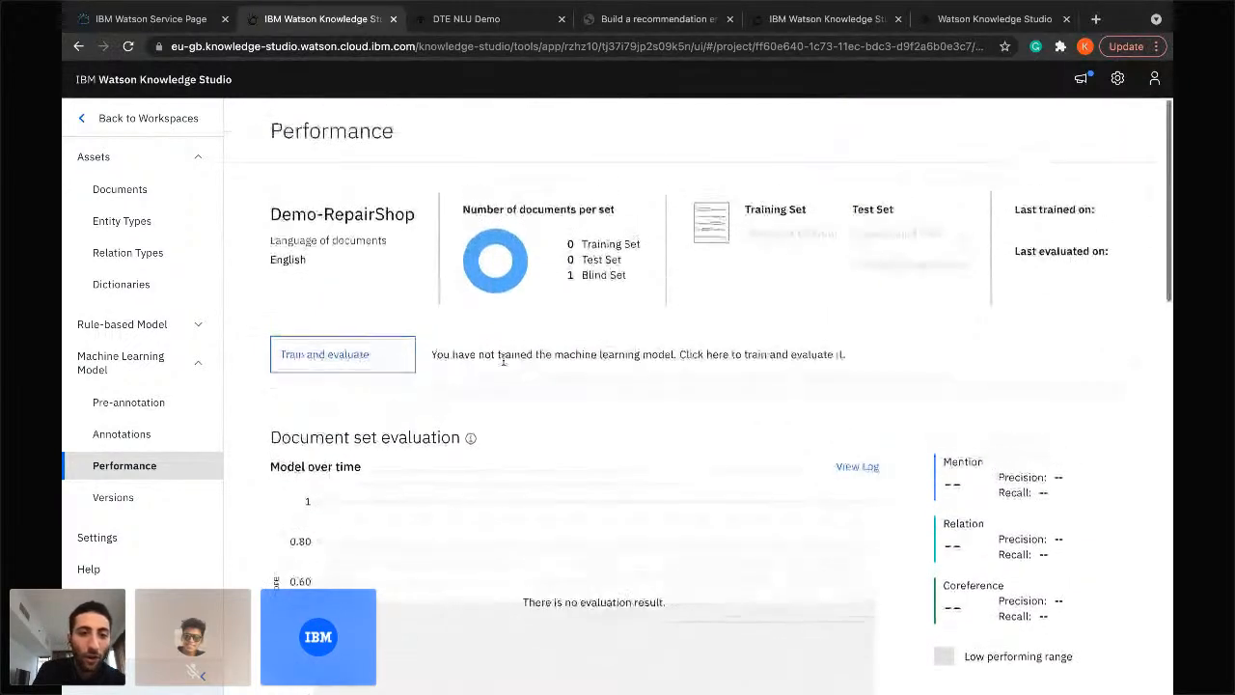
pyautogui.click(321, 370)
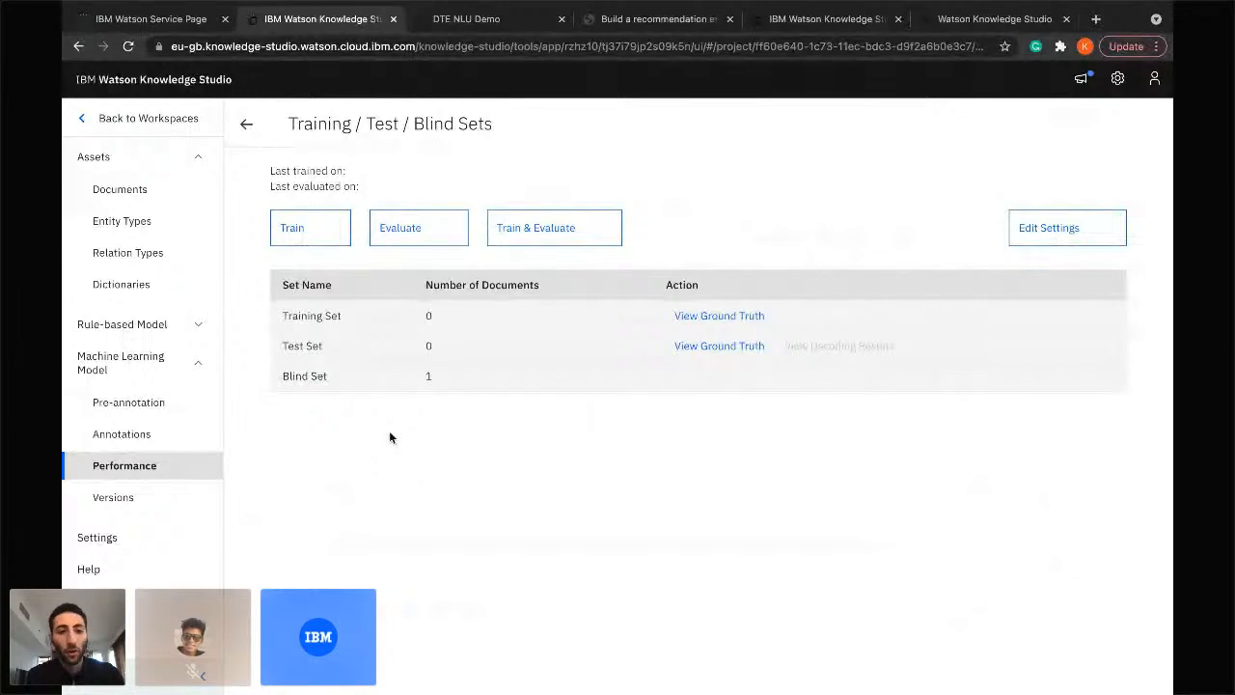
pyautogui.click(246, 126)
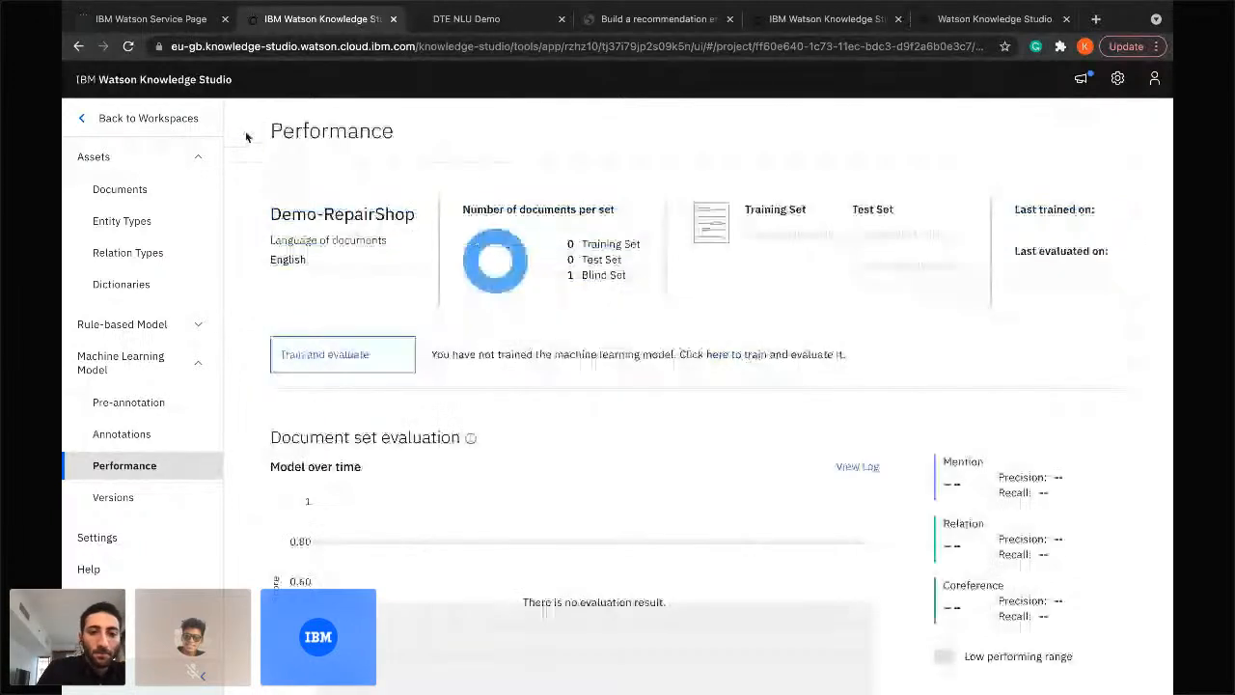
pyautogui.click(84, 121)
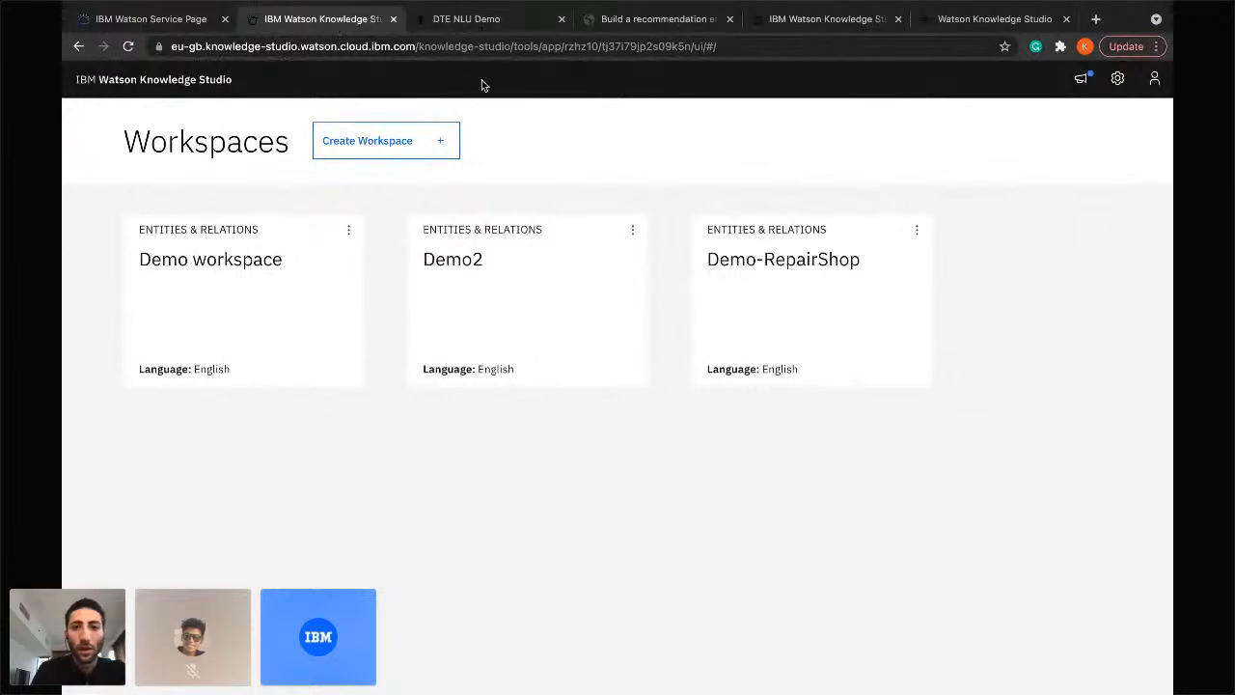
# Switch to the recommendation engine tutorial and look back through its document annotation and relation type sections.
pyautogui.click(635, 23)
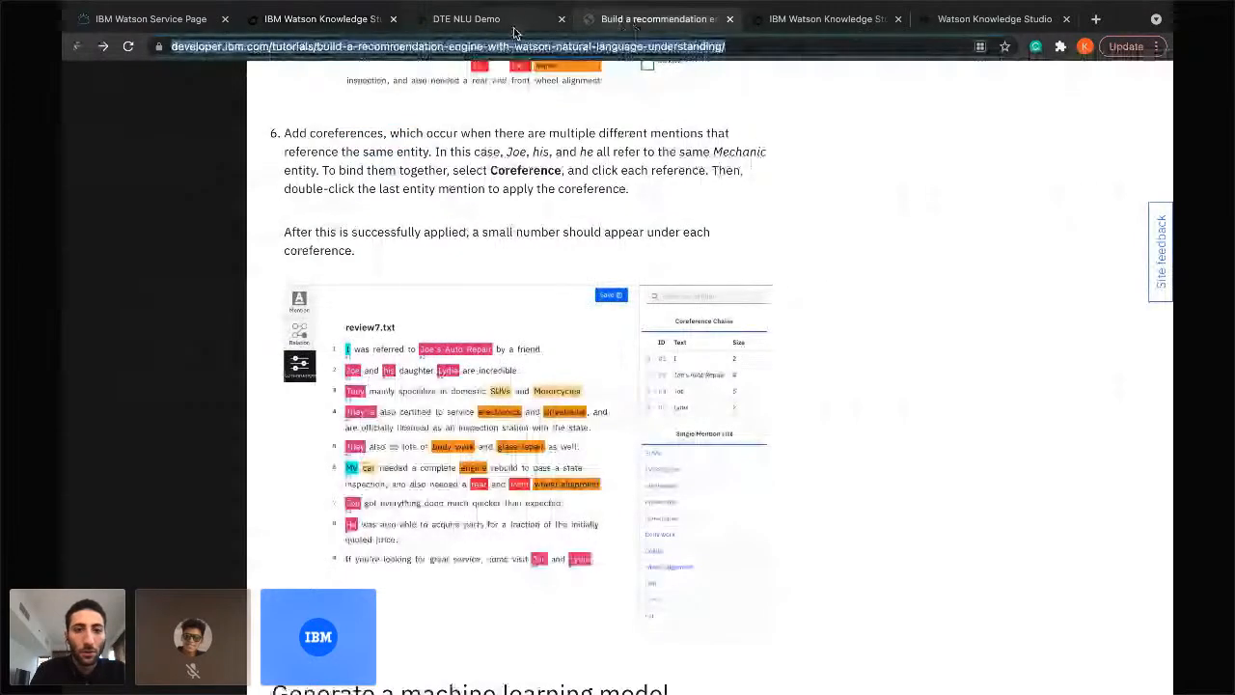
pyautogui.scroll(2, 416, 291)
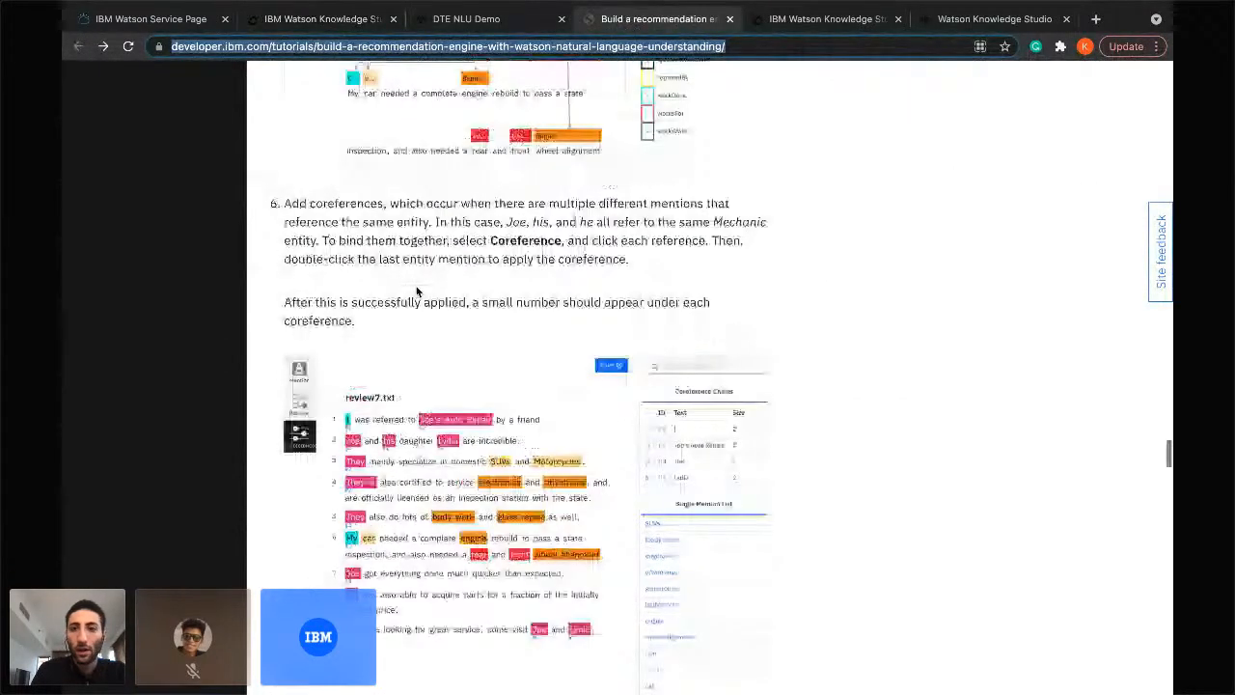
pyautogui.scroll(10, 416, 292)
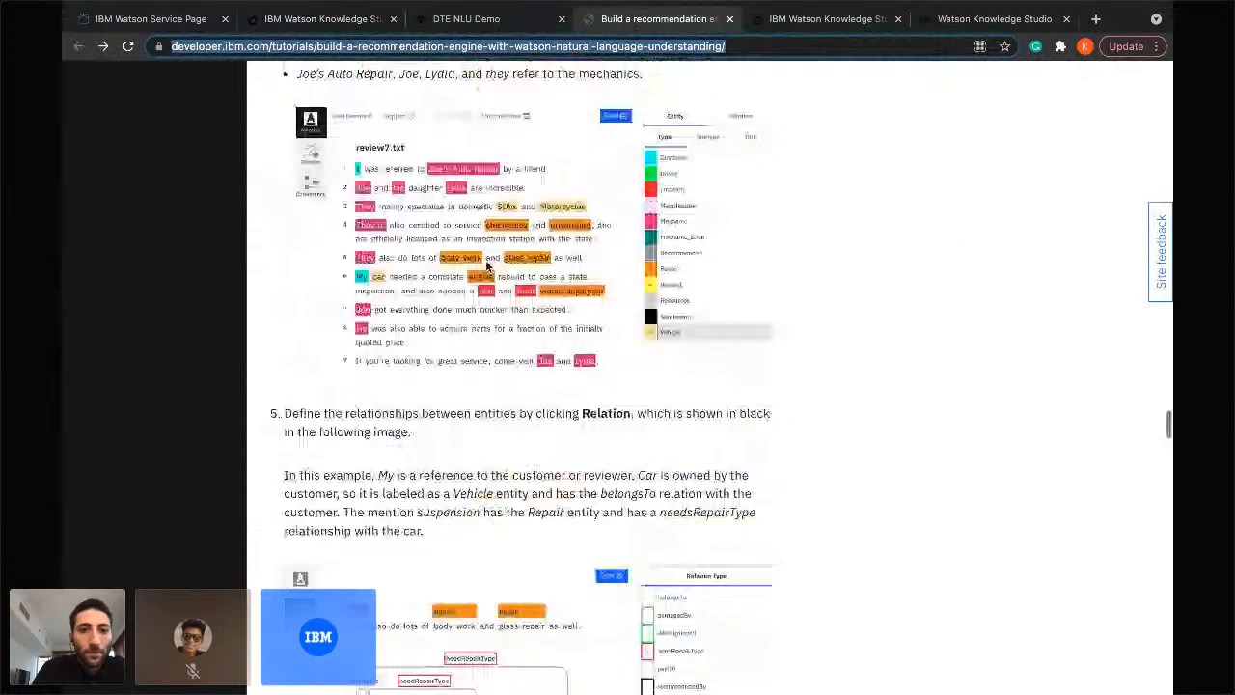
pyautogui.scroll(10, 488, 268)
pyautogui.scroll(15, 595, 170)
pyautogui.scroll(-10, 595, 169)
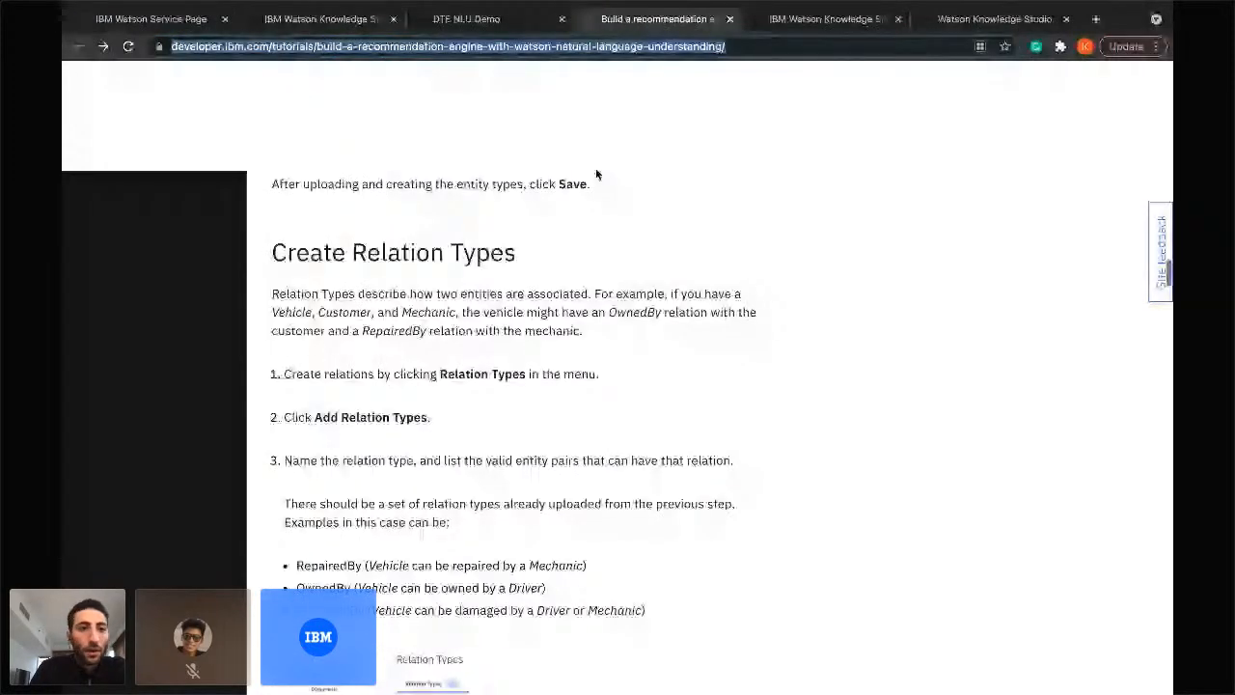
# Open the Hands-On Guide from the workshop's GitHub repository and review its Watson Knowledge Studio provisioning instructions.
pyautogui.hotkey('ctrl', 'Left')
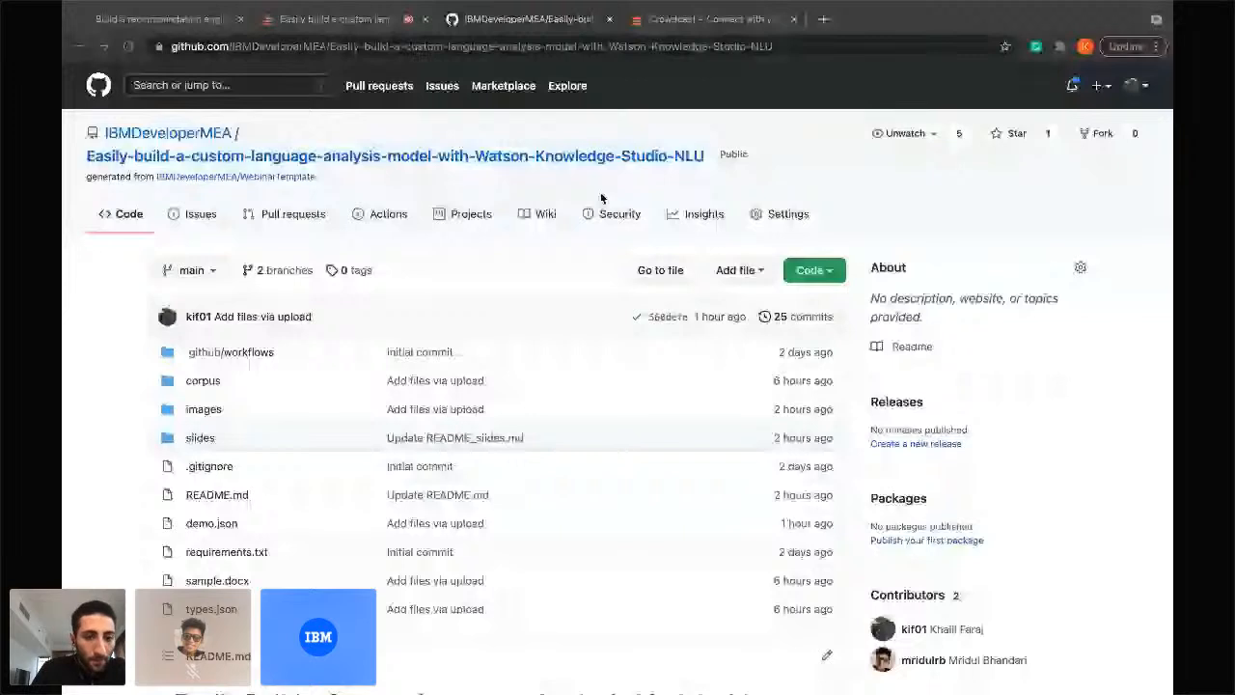
pyautogui.scroll(-5, 273, 422)
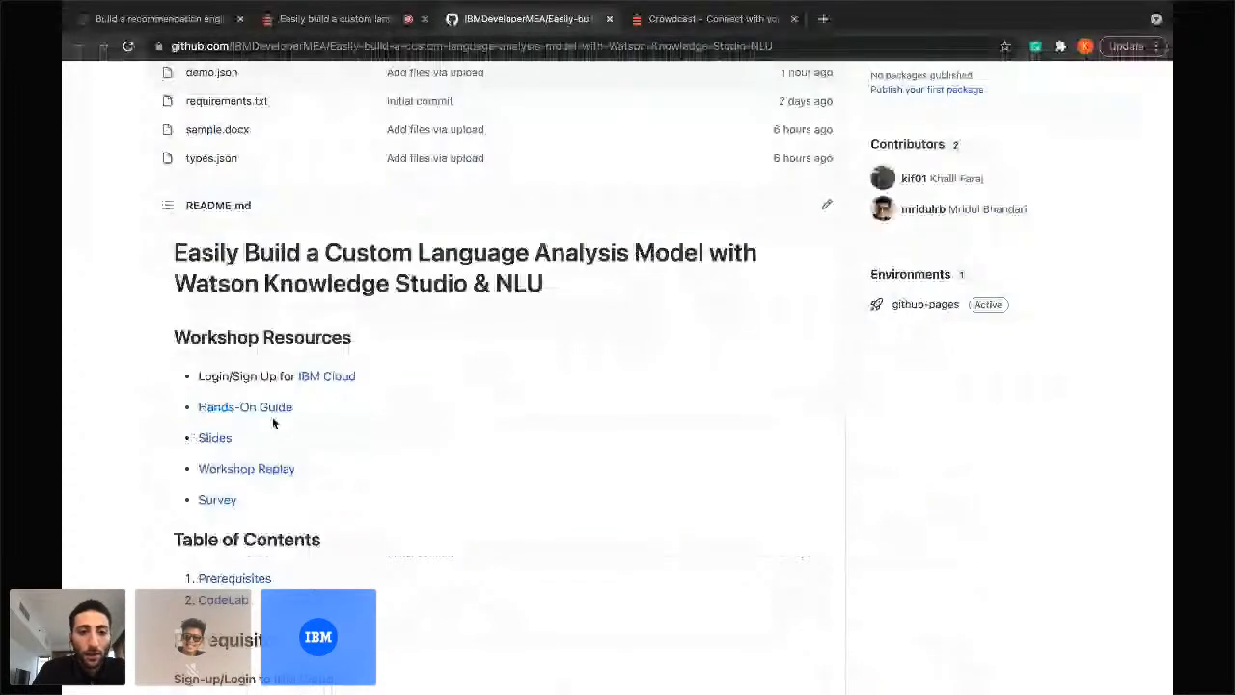
pyautogui.click(272, 410)
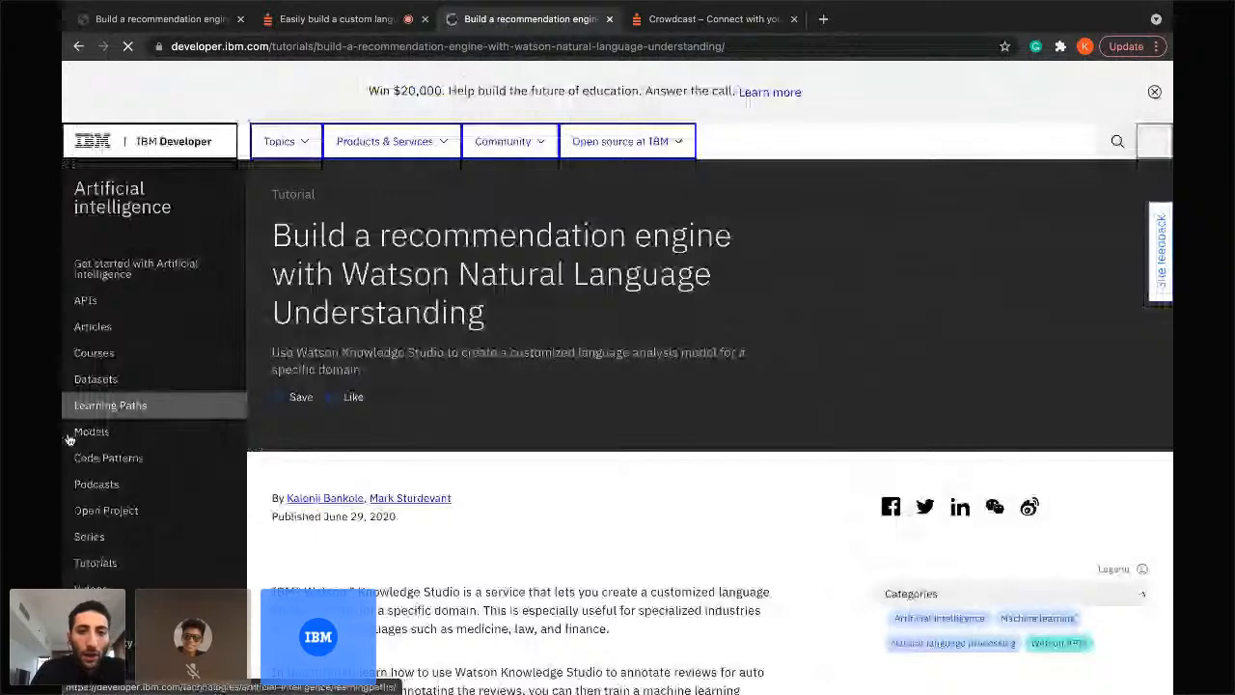
pyautogui.scroll(-2, 497, 529)
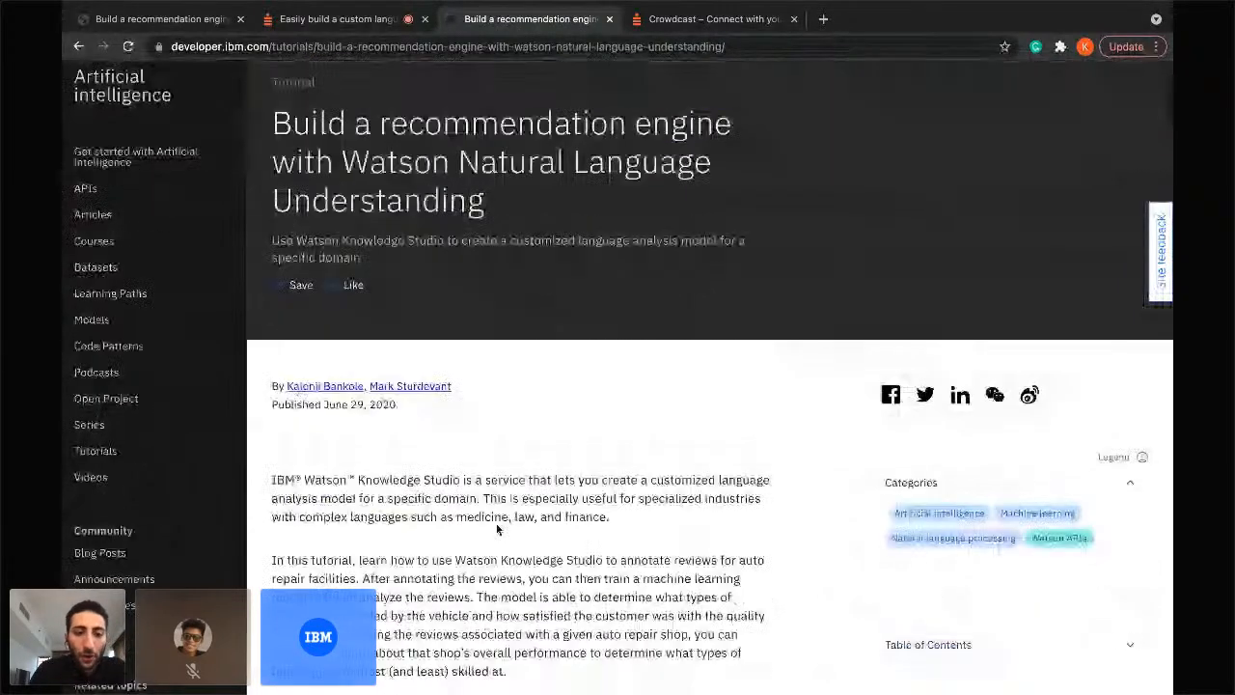
pyautogui.scroll(-7, 497, 528)
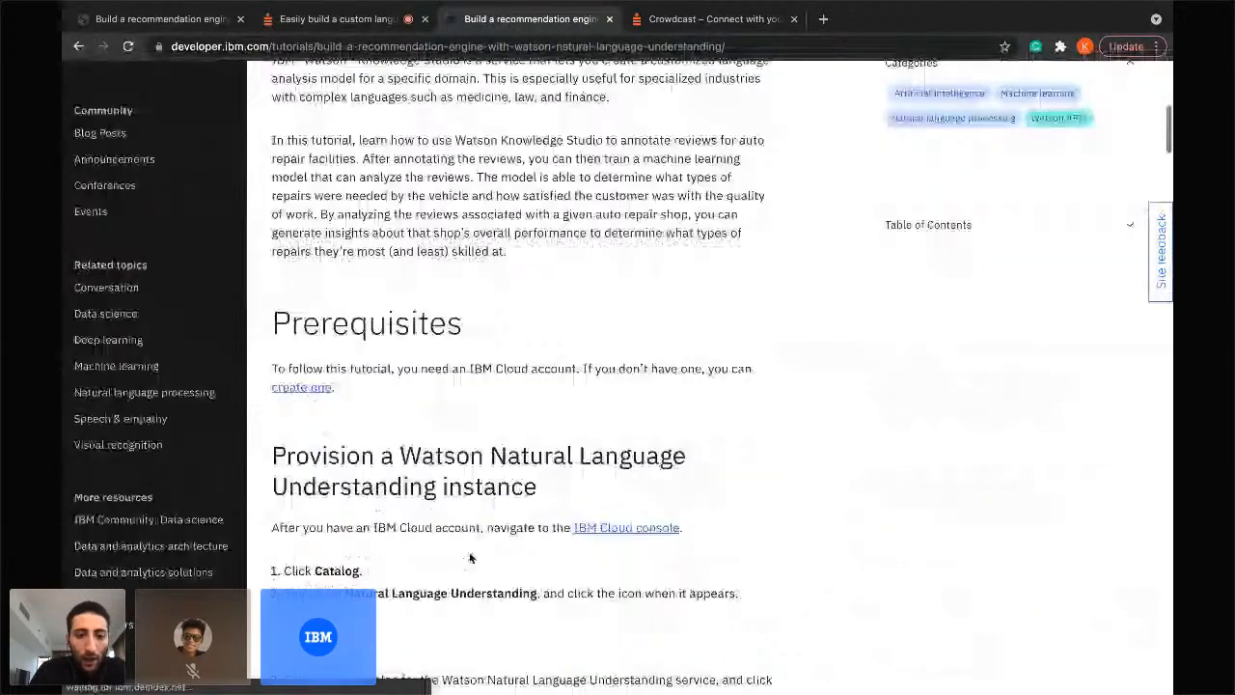
pyautogui.scroll(-8, 470, 558)
pyautogui.scroll(-7, 469, 558)
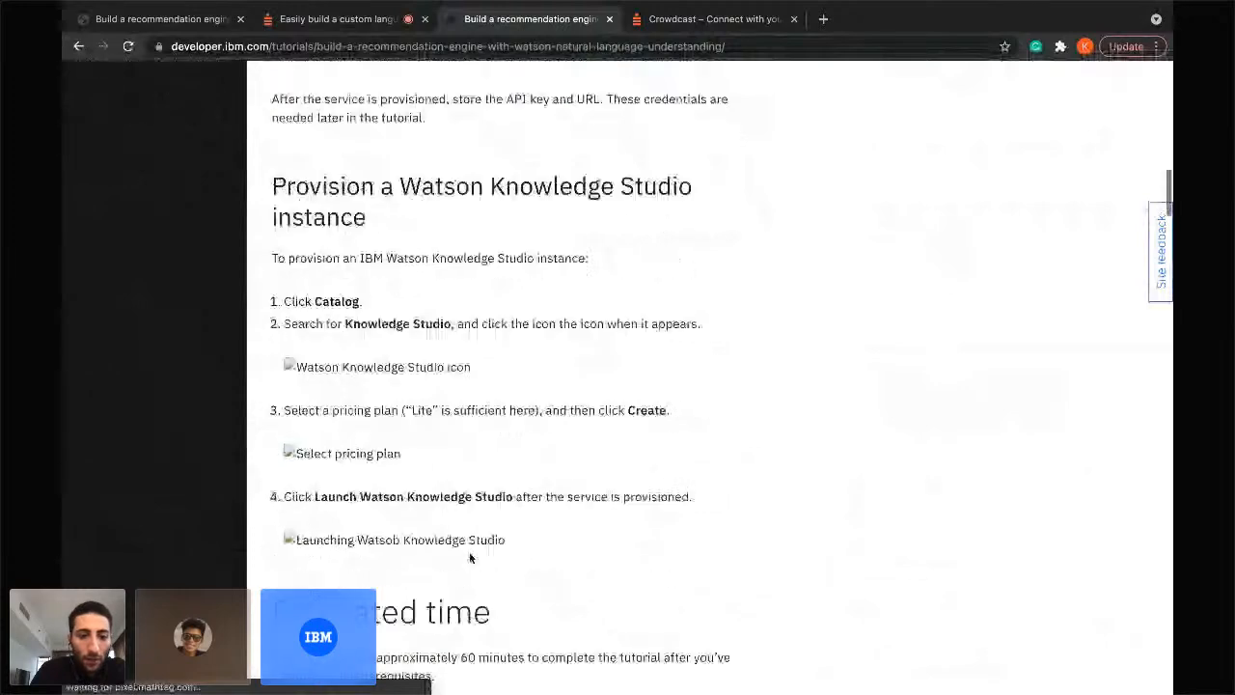
pyautogui.scroll(-5, 470, 558)
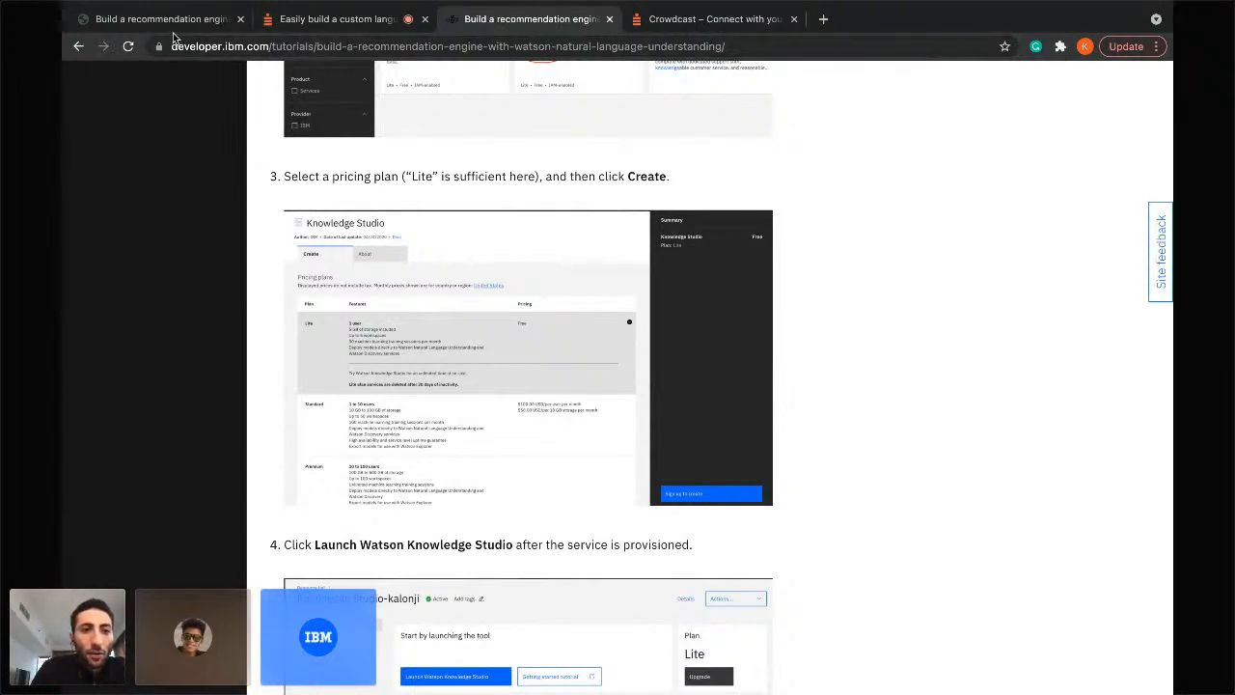
# Return to the Knowledge Studio service page and open the IBM Cloud dashboard to show where resources are created.
pyautogui.hotkey('ctrl', 'Right')
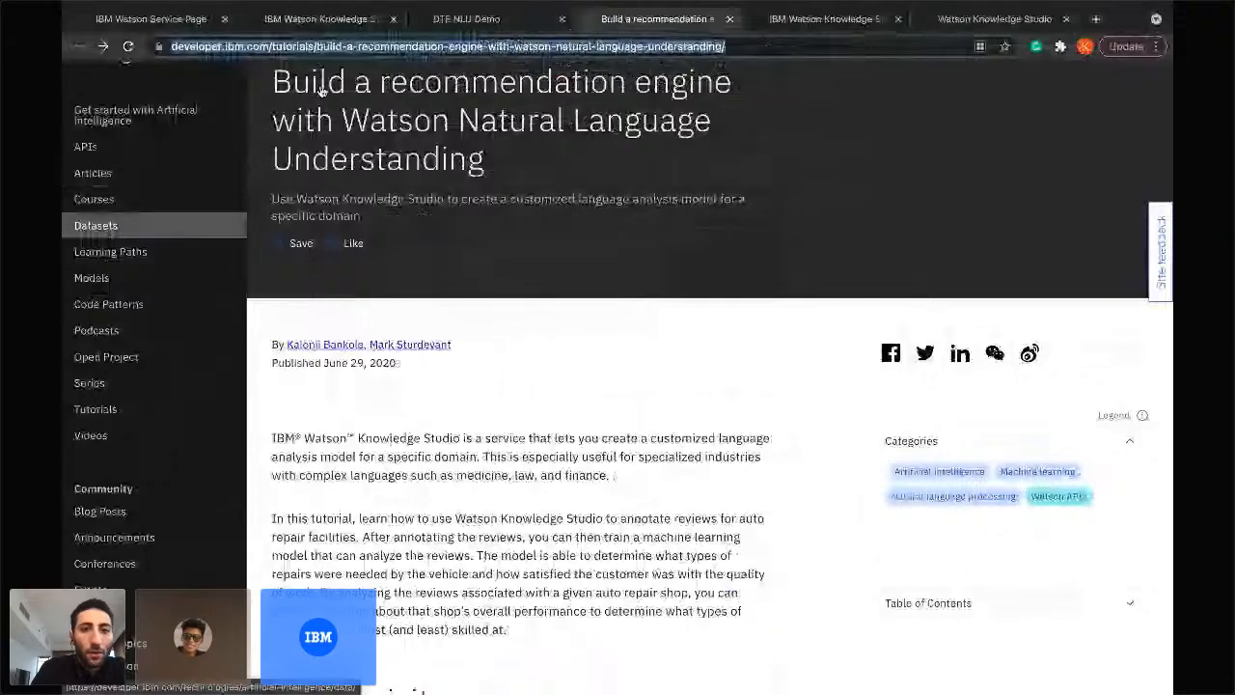
pyautogui.click(162, 19)
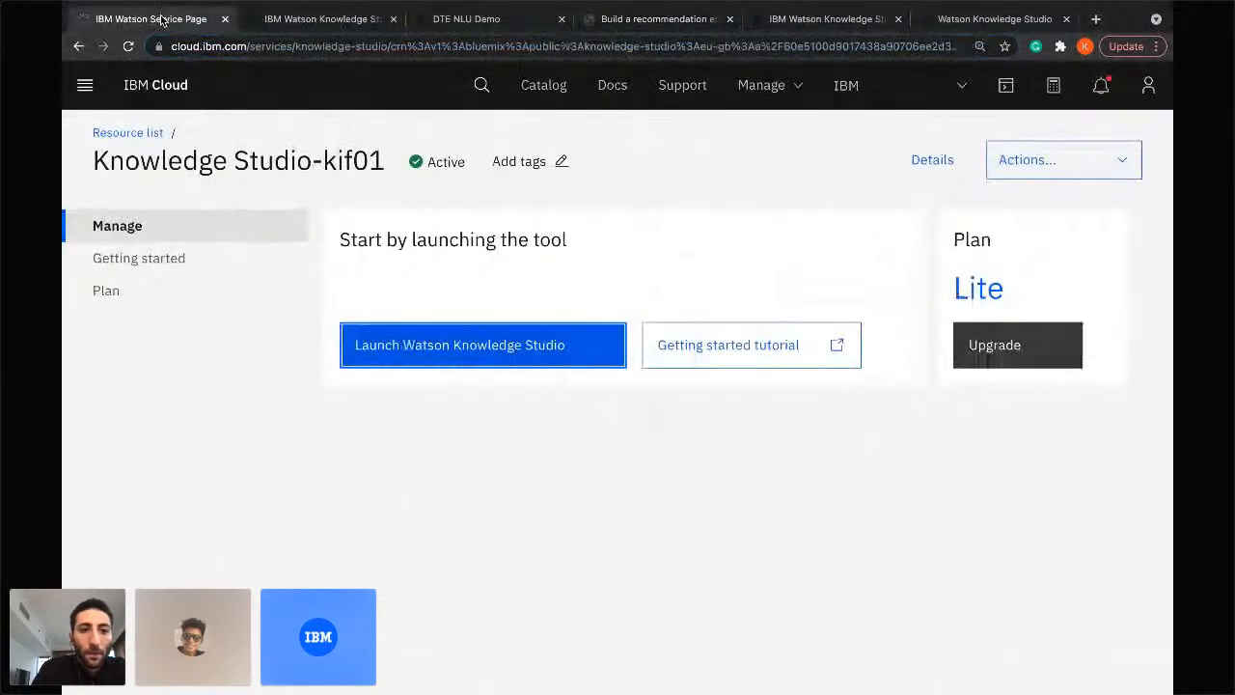
pyautogui.click(155, 98)
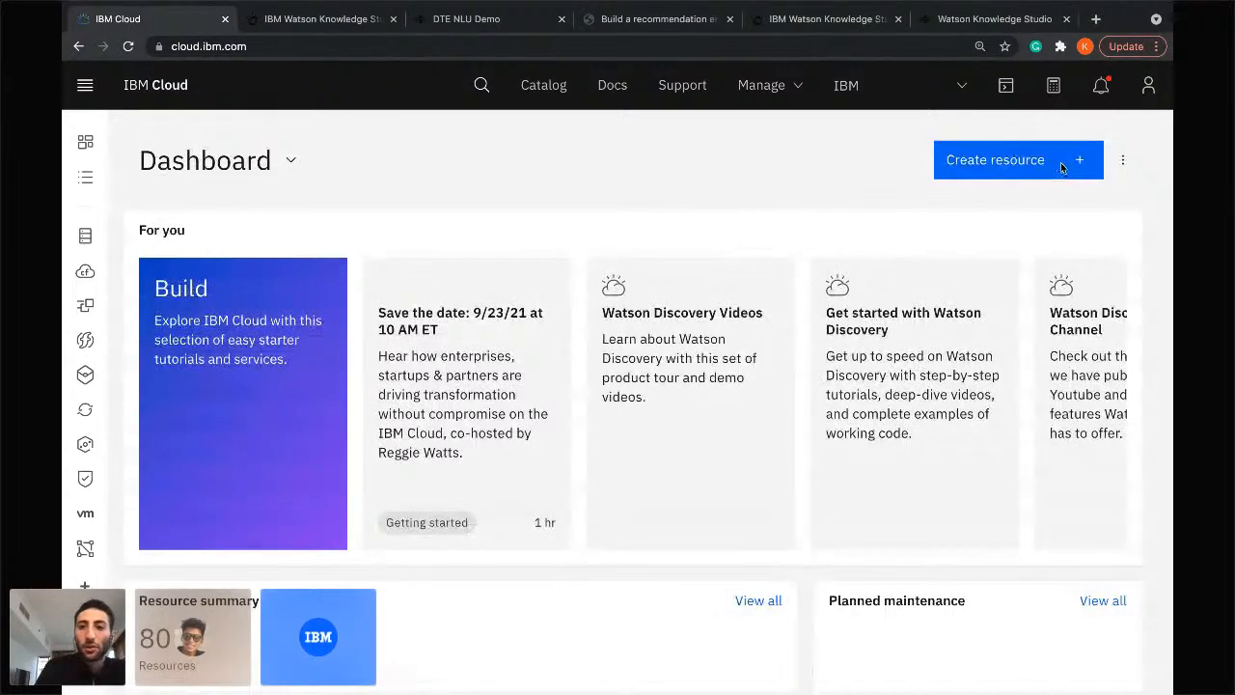
pyautogui.click(990, 168)
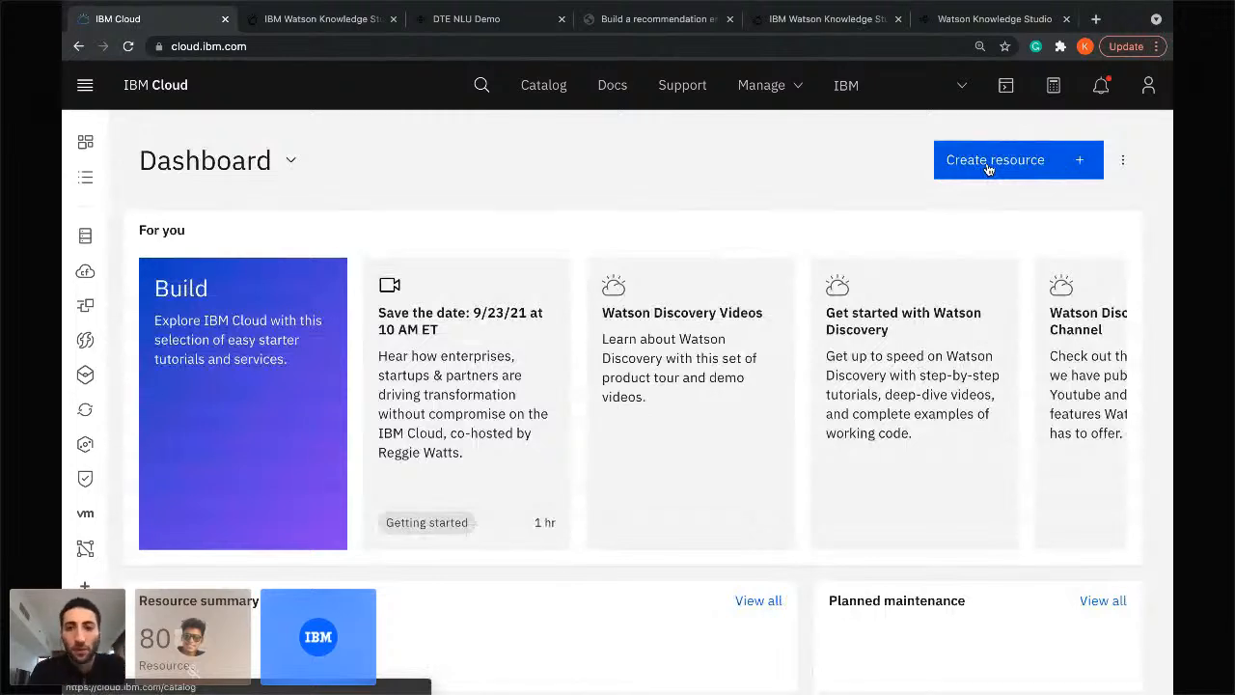
# Find the tutorial section on collecting documents that describe the domain language.
pyautogui.click(986, 27)
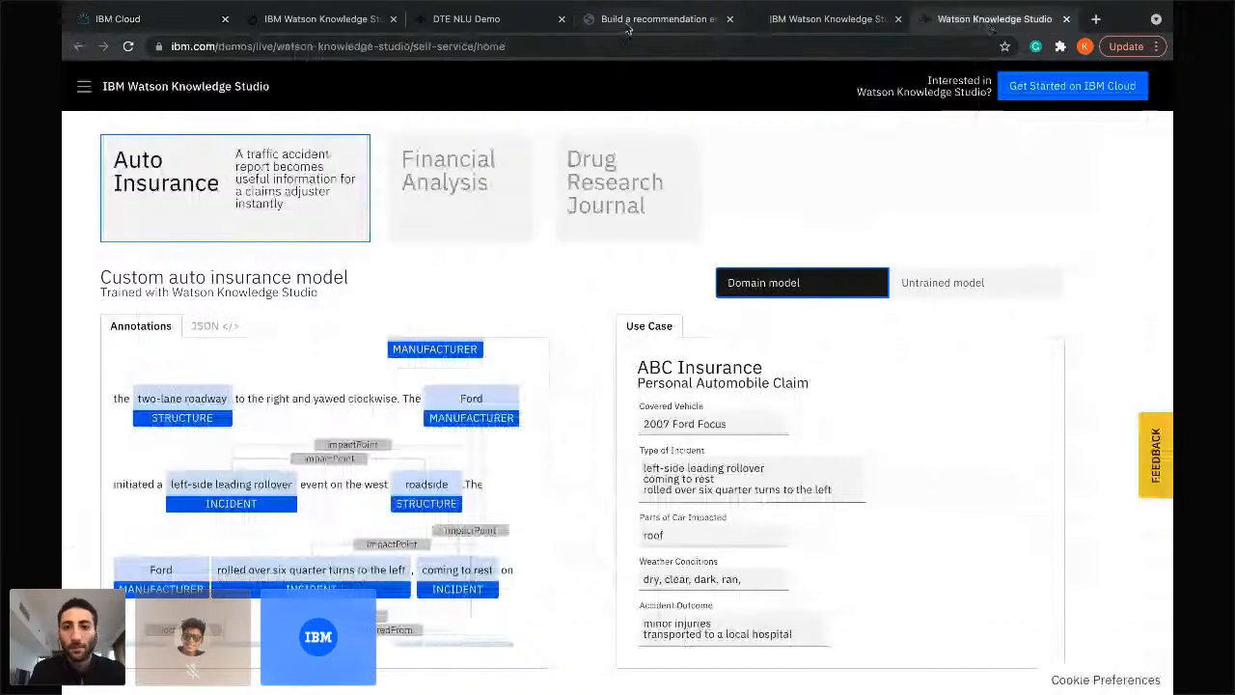
pyautogui.click(656, 19)
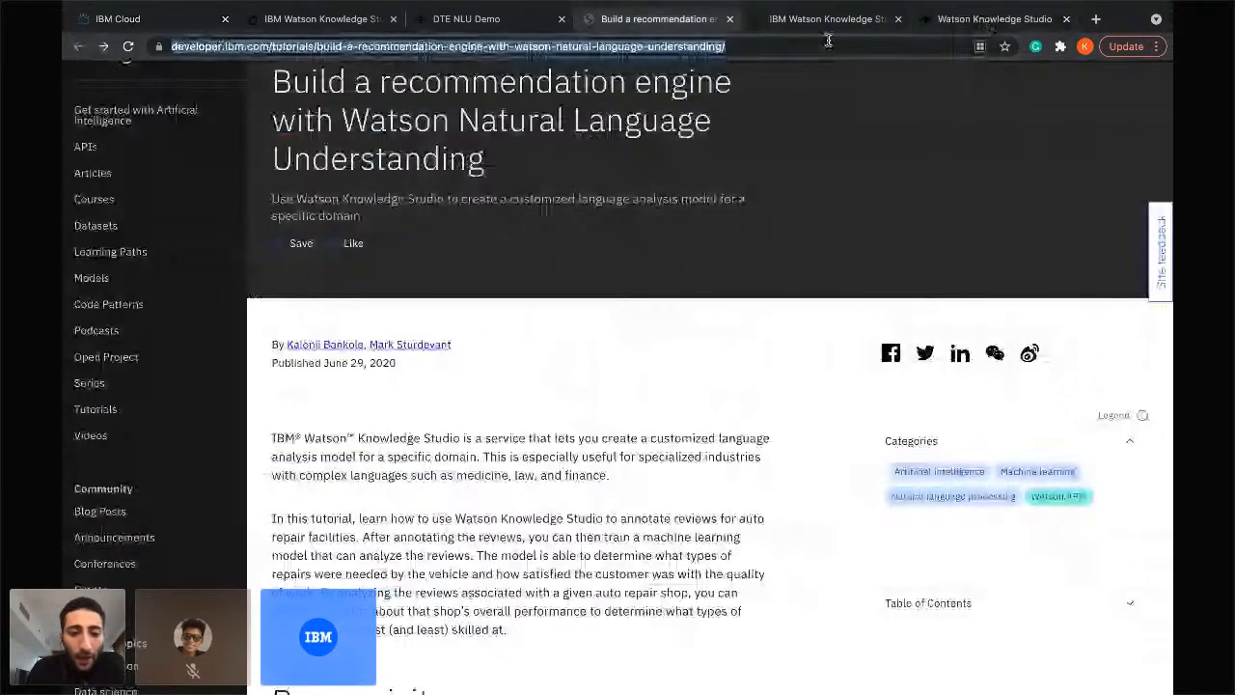
pyautogui.scroll(-3, 331, 558)
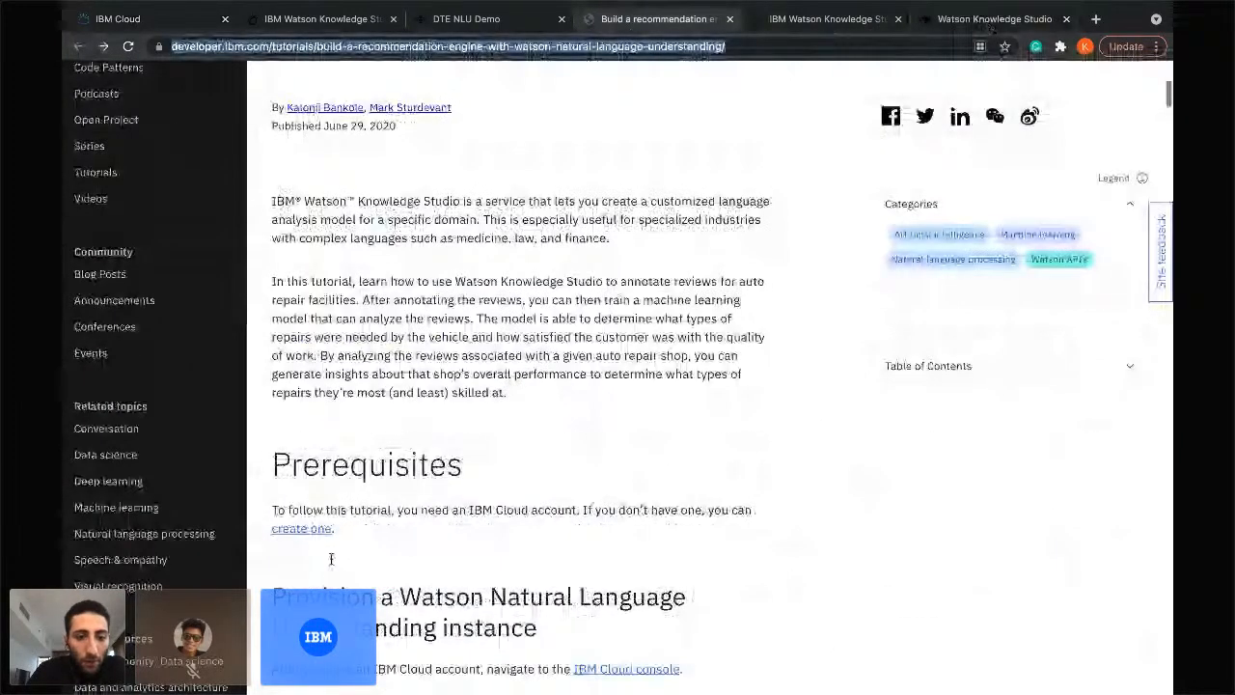
pyautogui.scroll(-15, 331, 558)
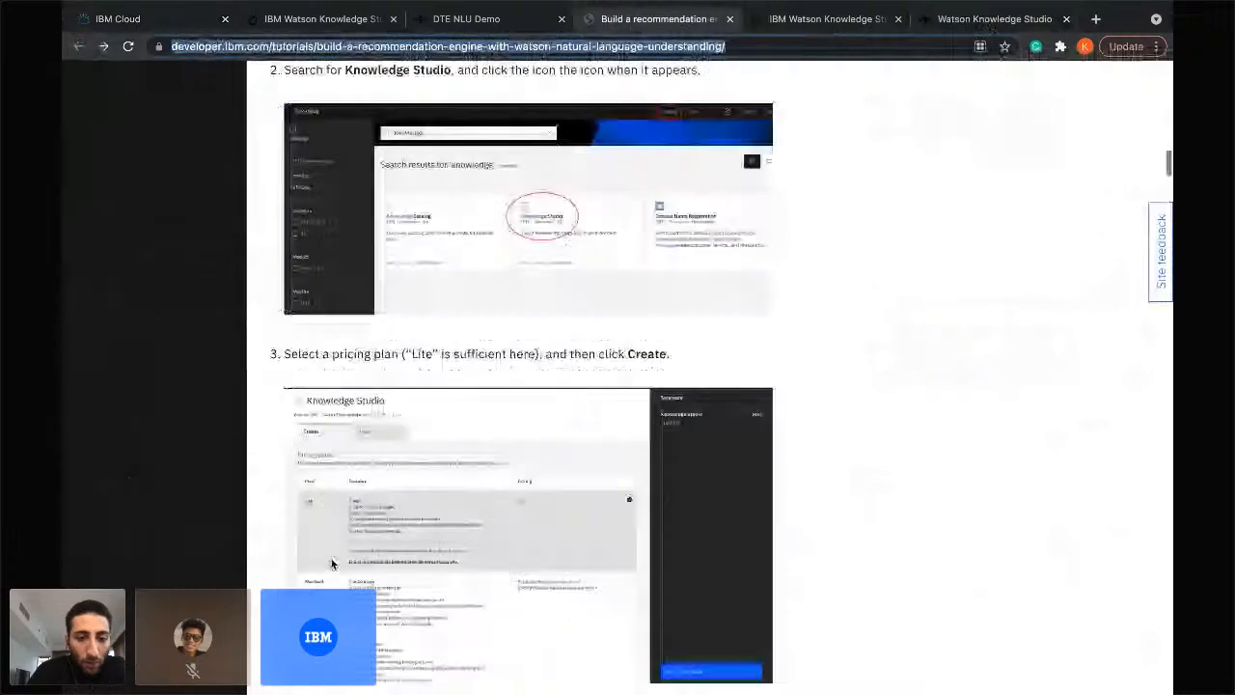
pyautogui.scroll(-5, 331, 558)
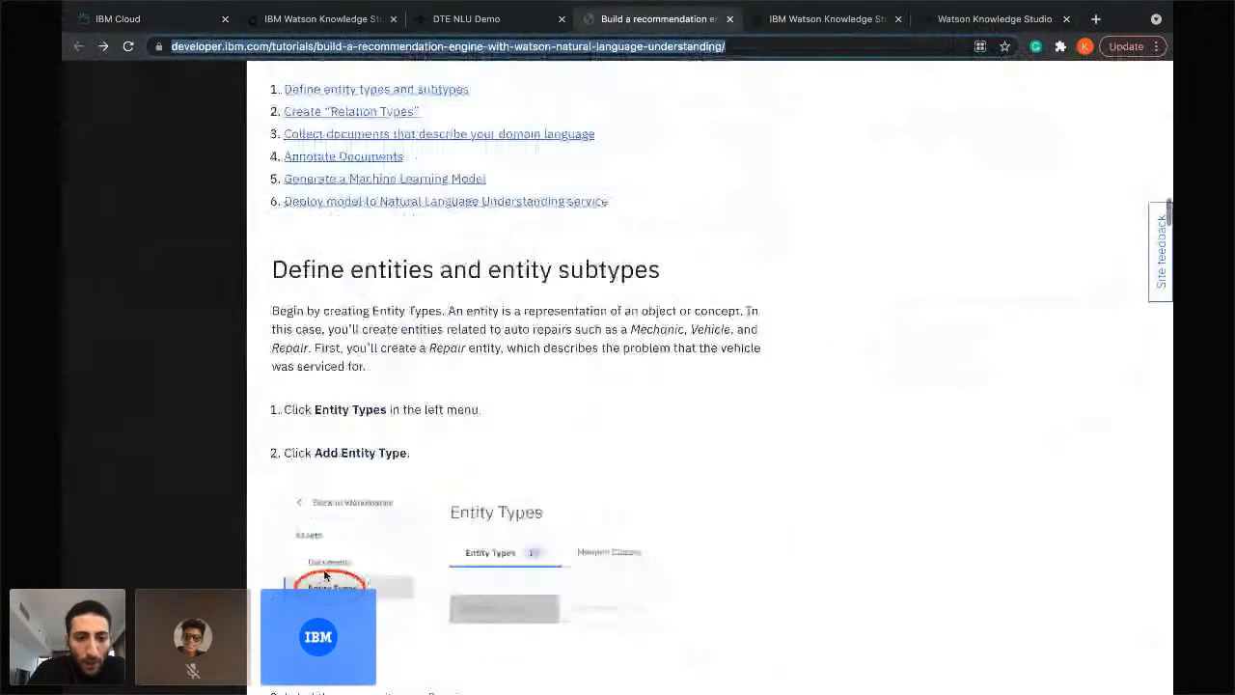
pyautogui.scroll(-10, 325, 575)
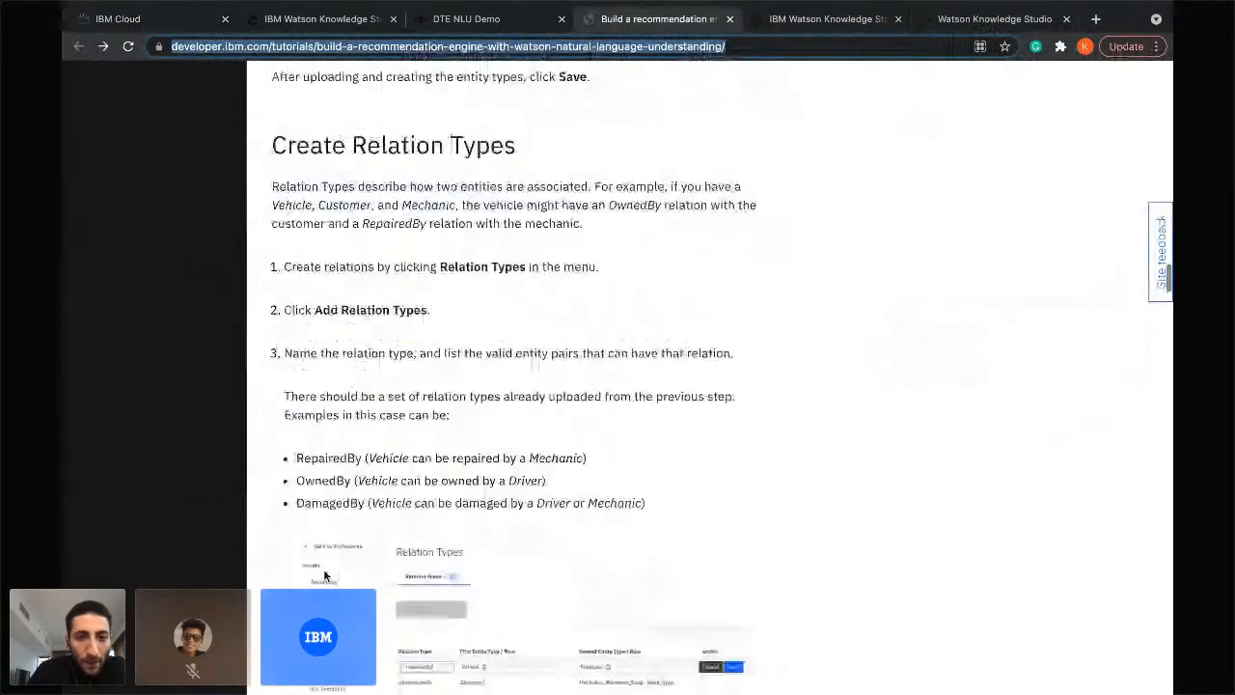
pyautogui.scroll(-5, 325, 574)
pyautogui.scroll(-8, 325, 576)
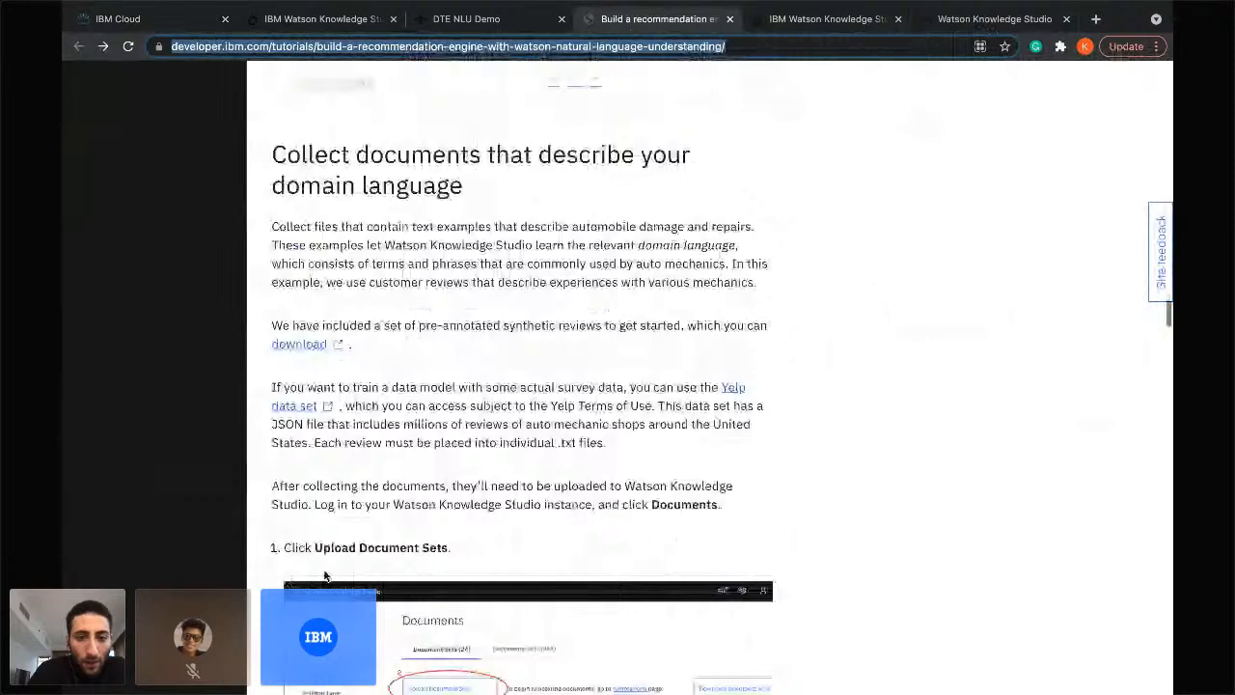
pyautogui.scroll(-1, 325, 576)
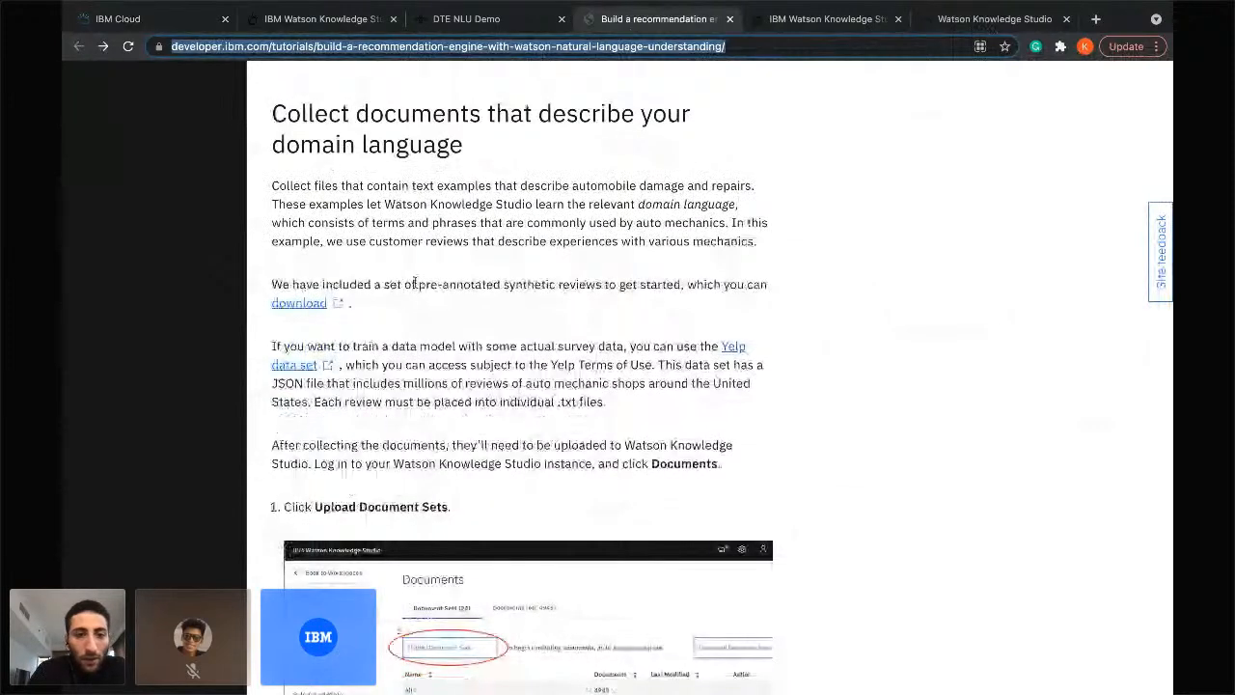
pyautogui.scroll(2, 290, 285)
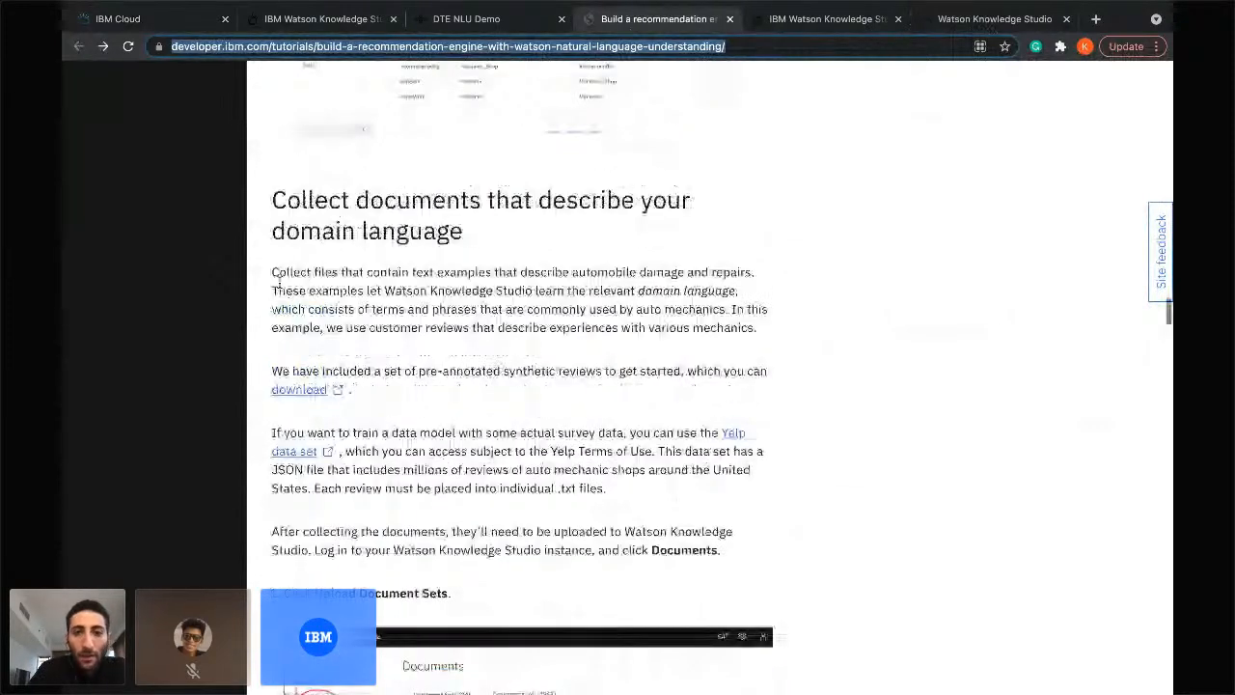
# Open the GitHub download page for the tutorial's pre-annotated synthetic reviews and highlight the corpus zip file name.
pyautogui.click(503, 372)
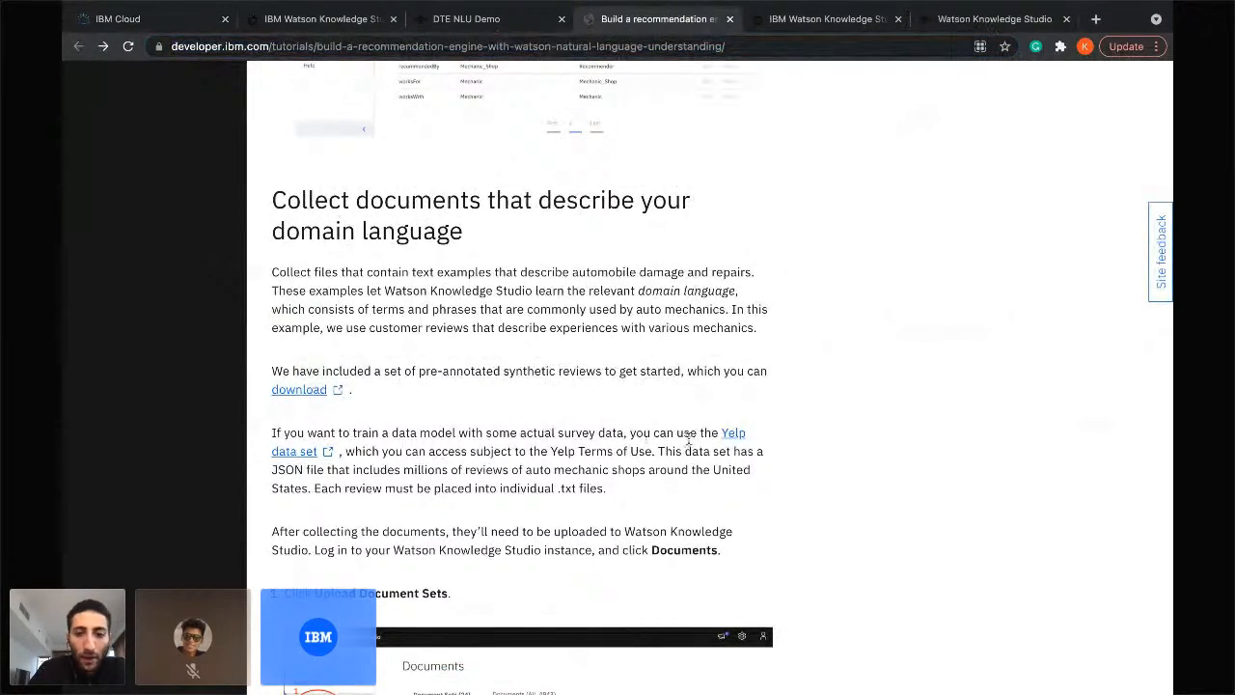
pyautogui.click(305, 392)
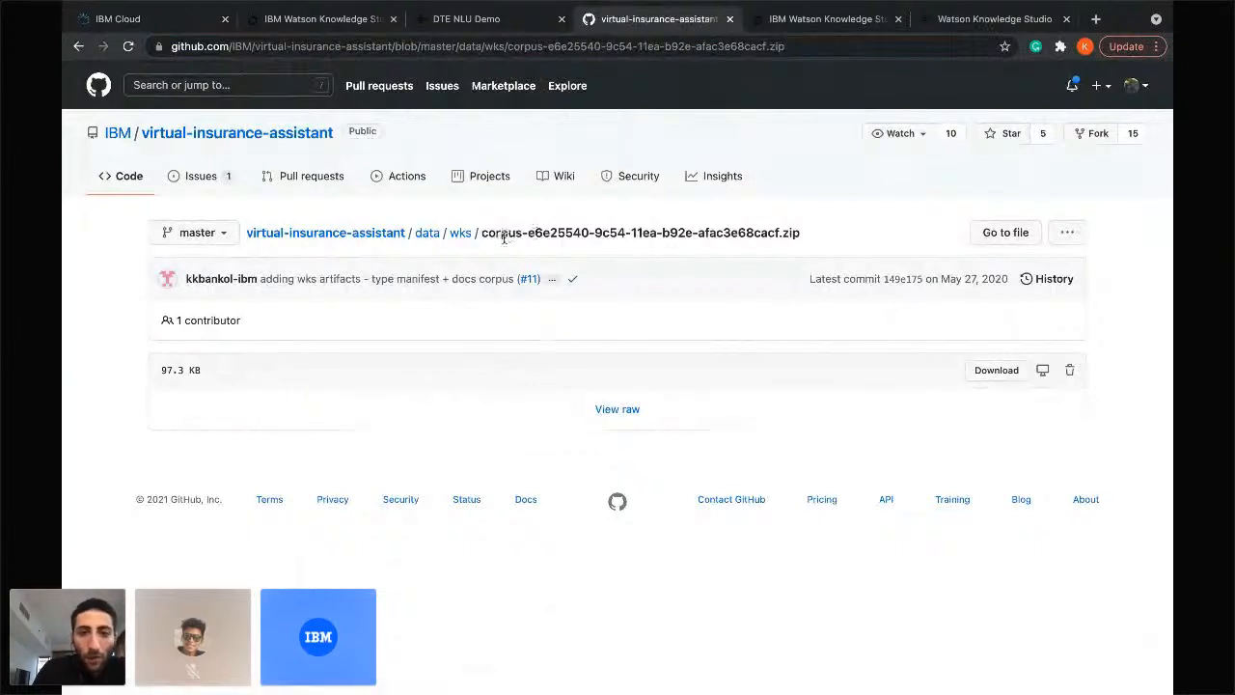
pyautogui.moveTo(482, 233); pyautogui.dragTo(693, 234)
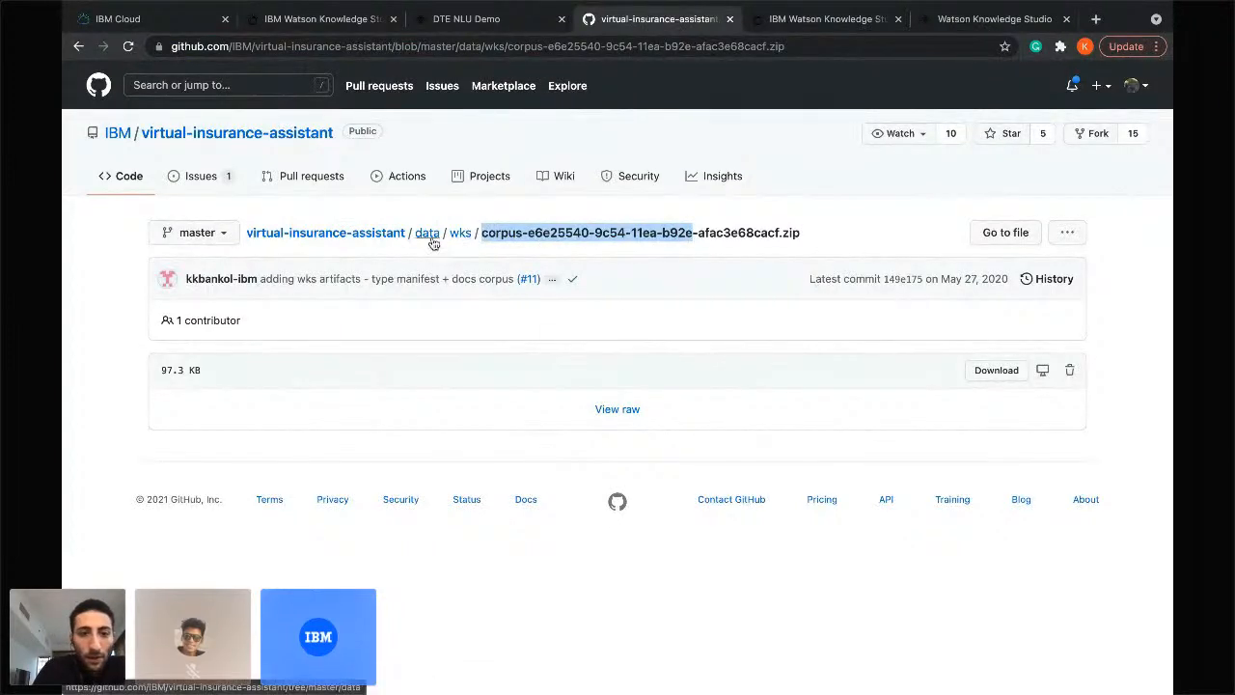
# Go to the root of the virtual-insurance-assistant repository and download the whole repository as a ZIP.
pyautogui.click(328, 241)
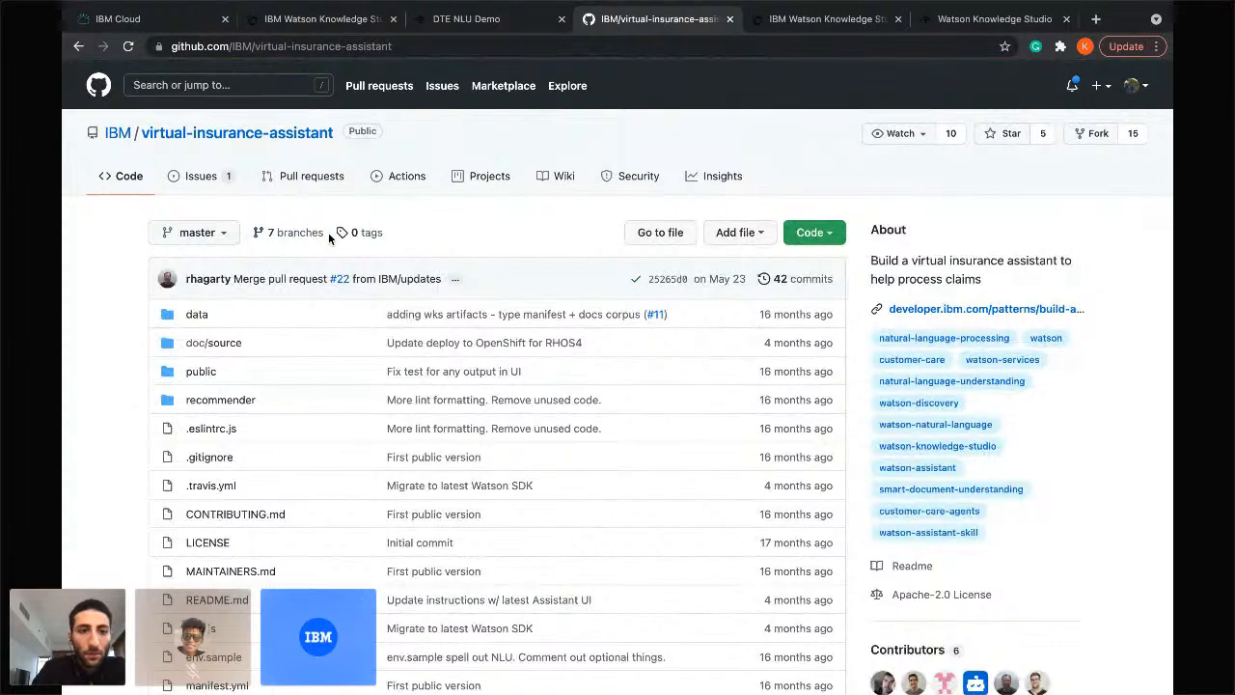
pyautogui.scroll(-1, 405, 429)
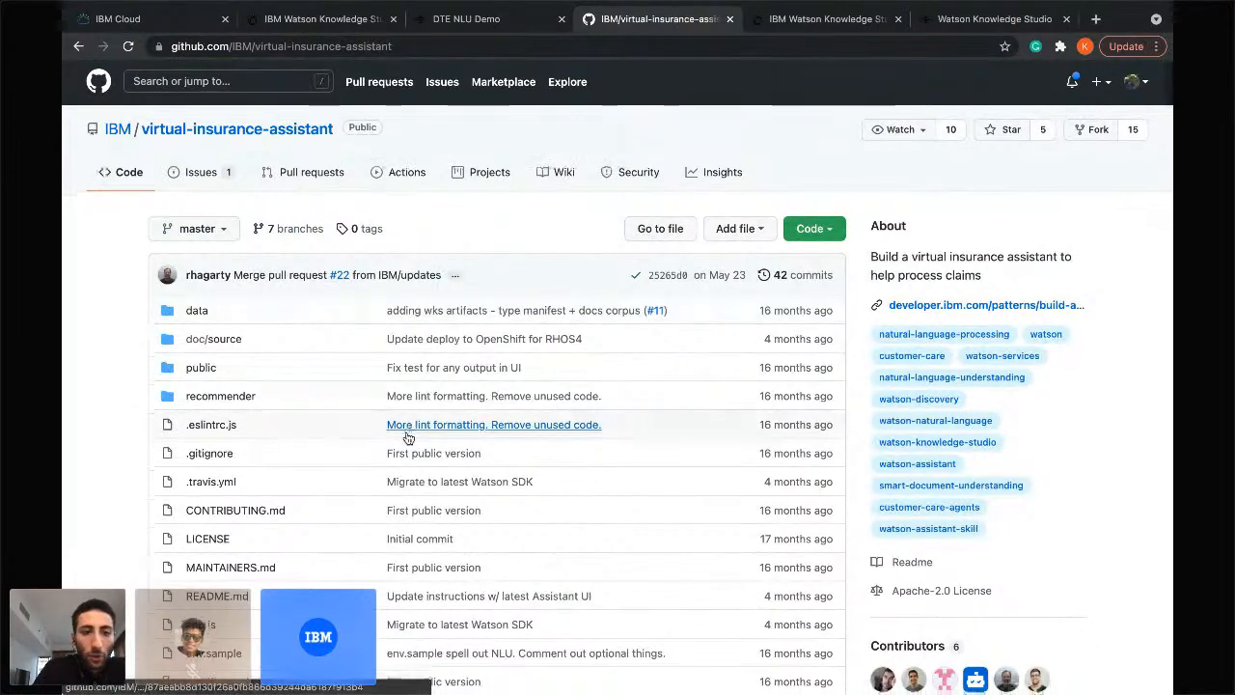
pyautogui.click(812, 231)
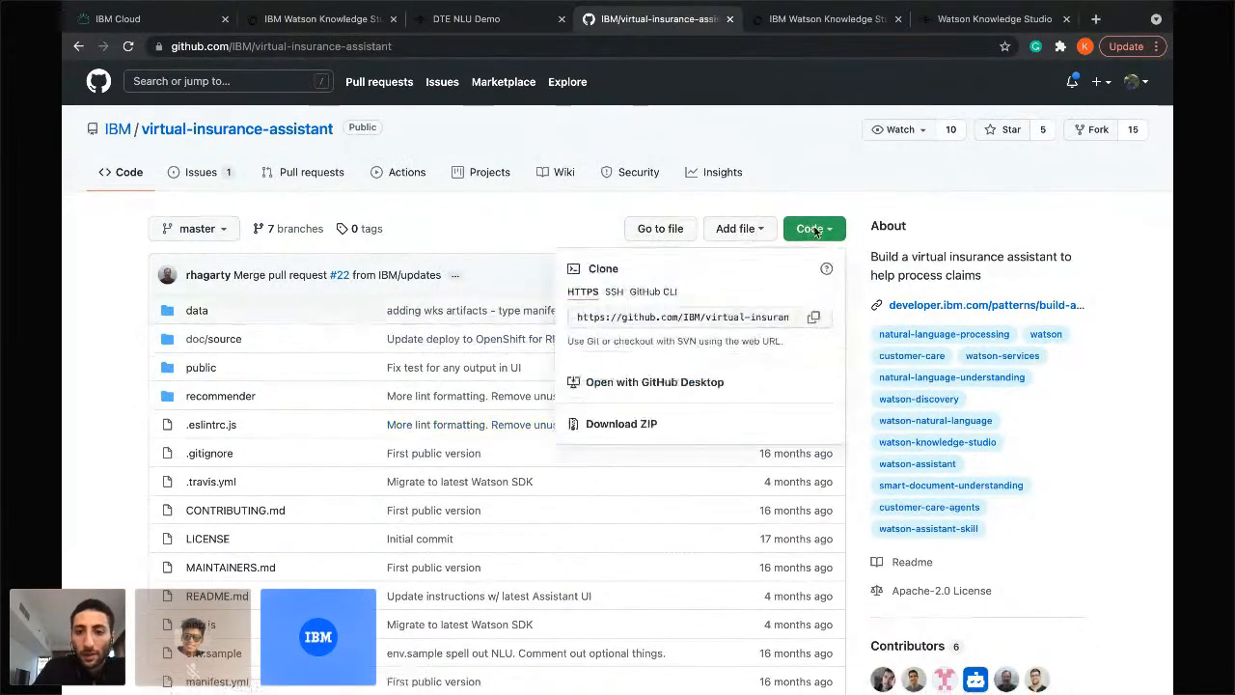
pyautogui.click(638, 433)
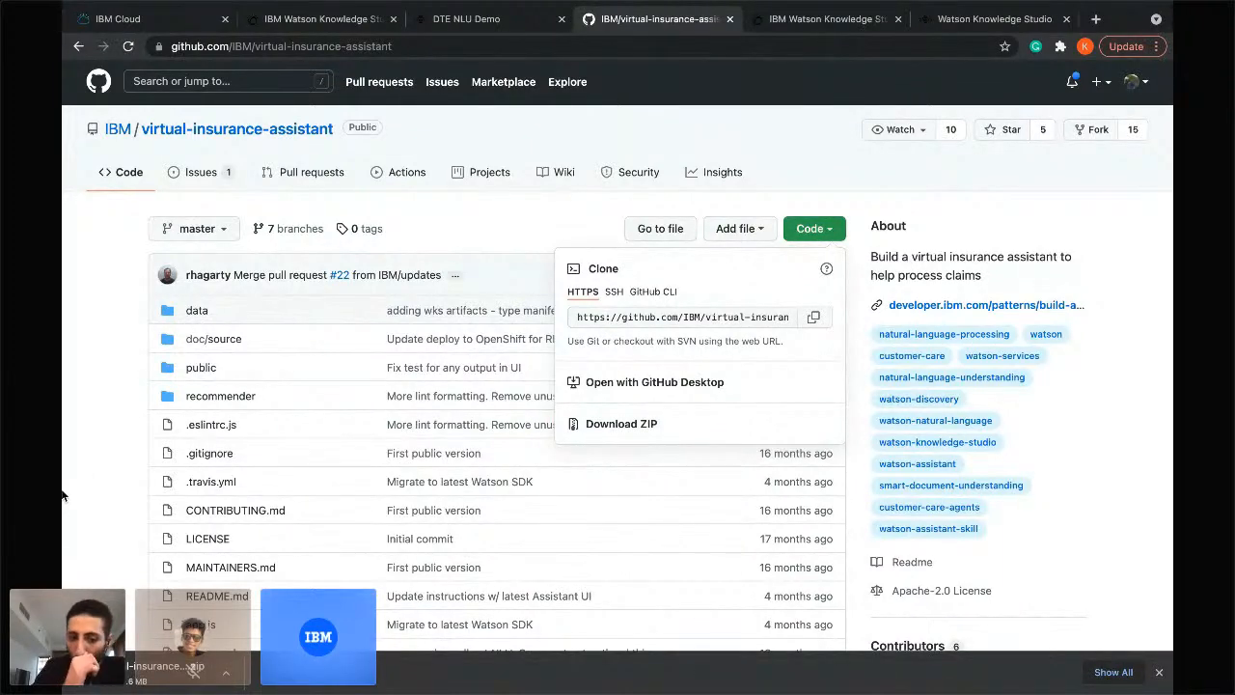
# Switch to Finder and locate the corpus zip archive in data/wks inside the downloaded virtual-insurance-assistant-master 2 folder.
pyautogui.scroll(-1, 135, 434)
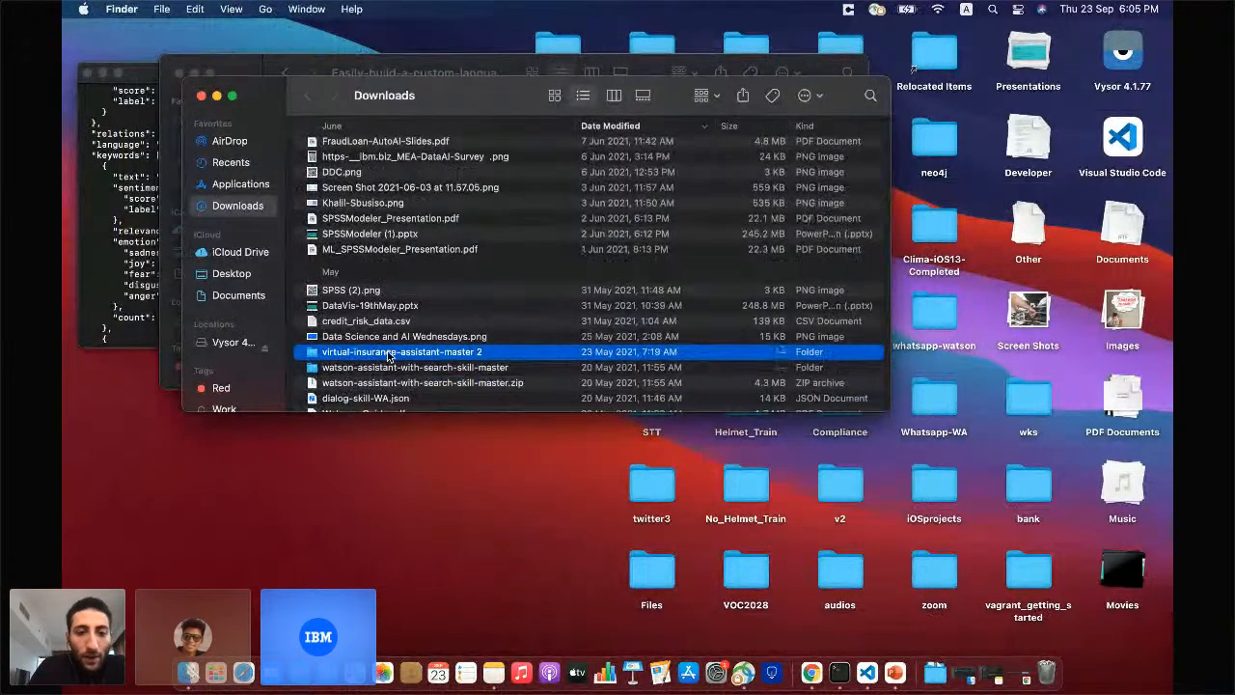
pyautogui.doubleClick(389, 353)
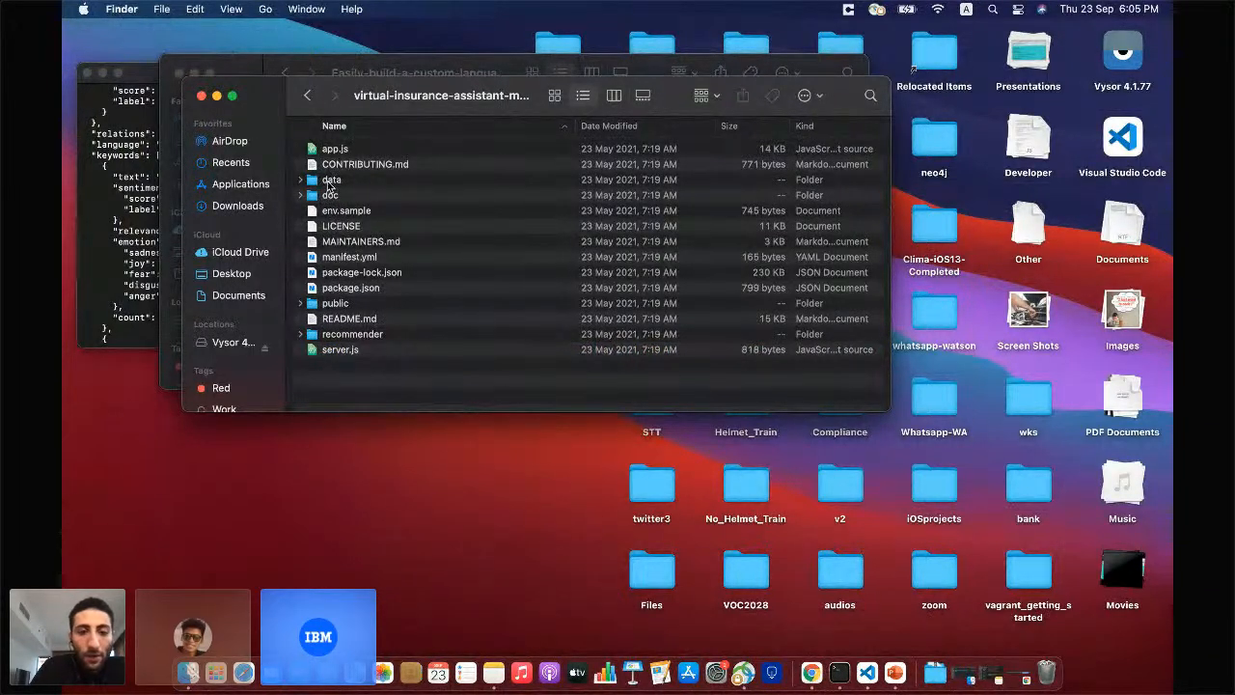
pyautogui.doubleClick(329, 180)
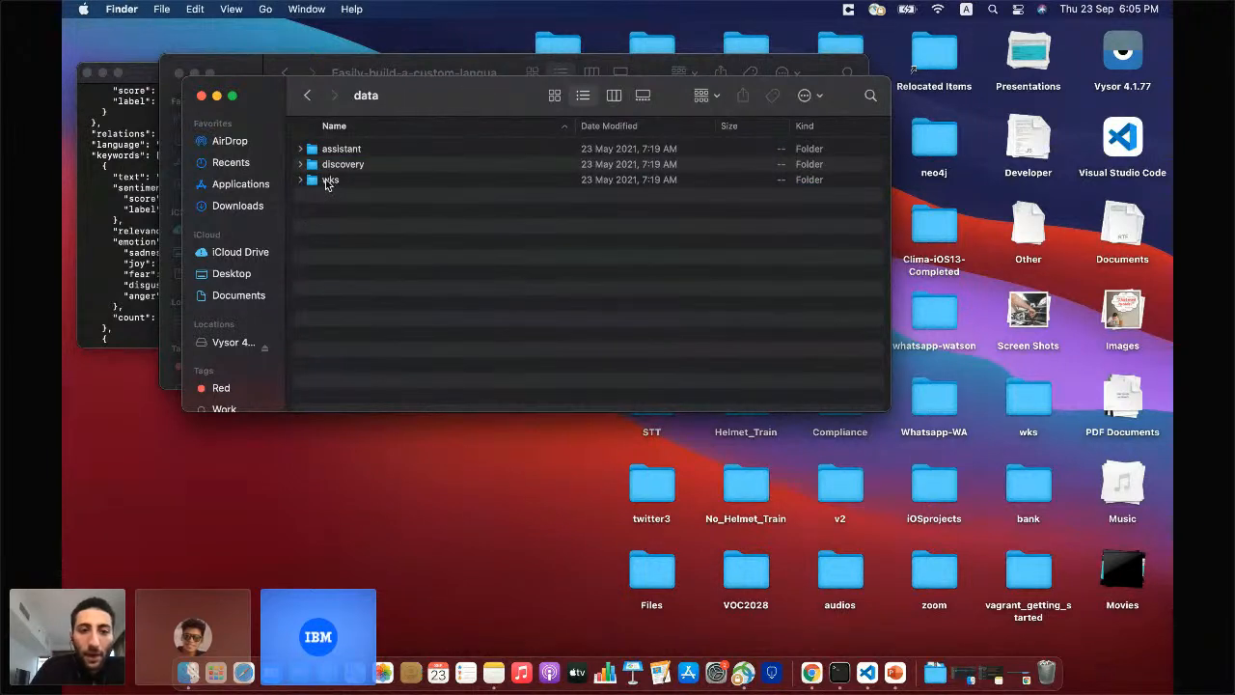
pyautogui.doubleClick(329, 180)
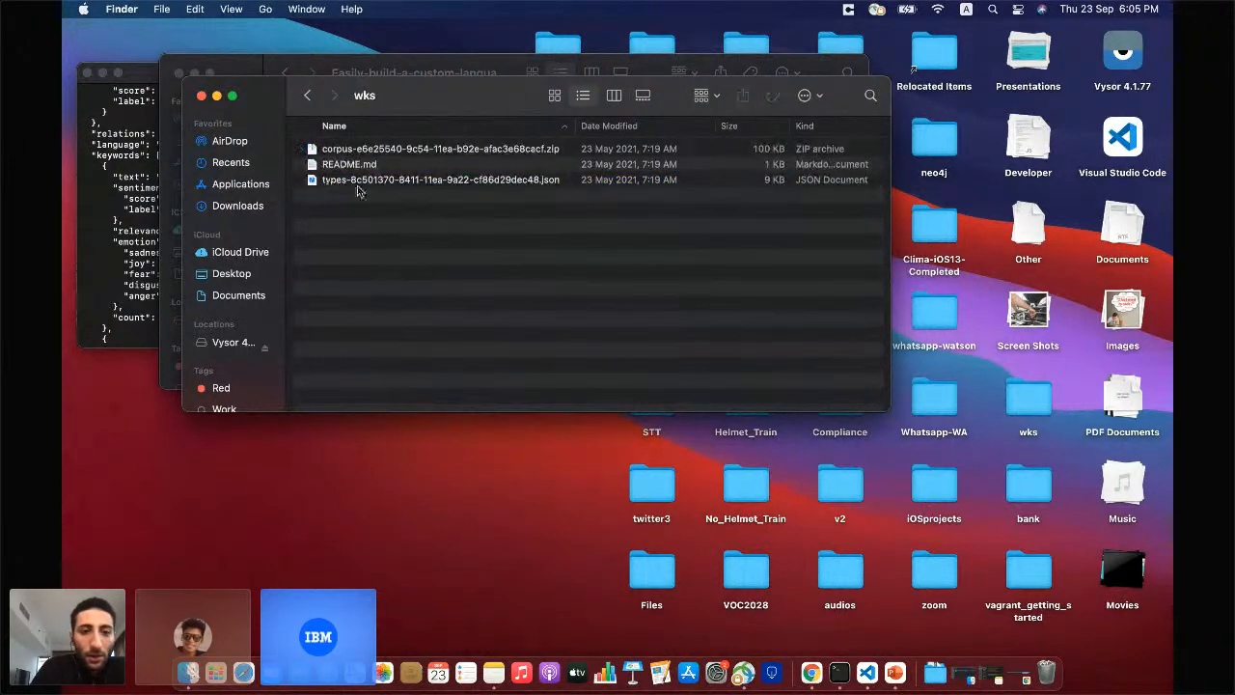
pyautogui.click(385, 151)
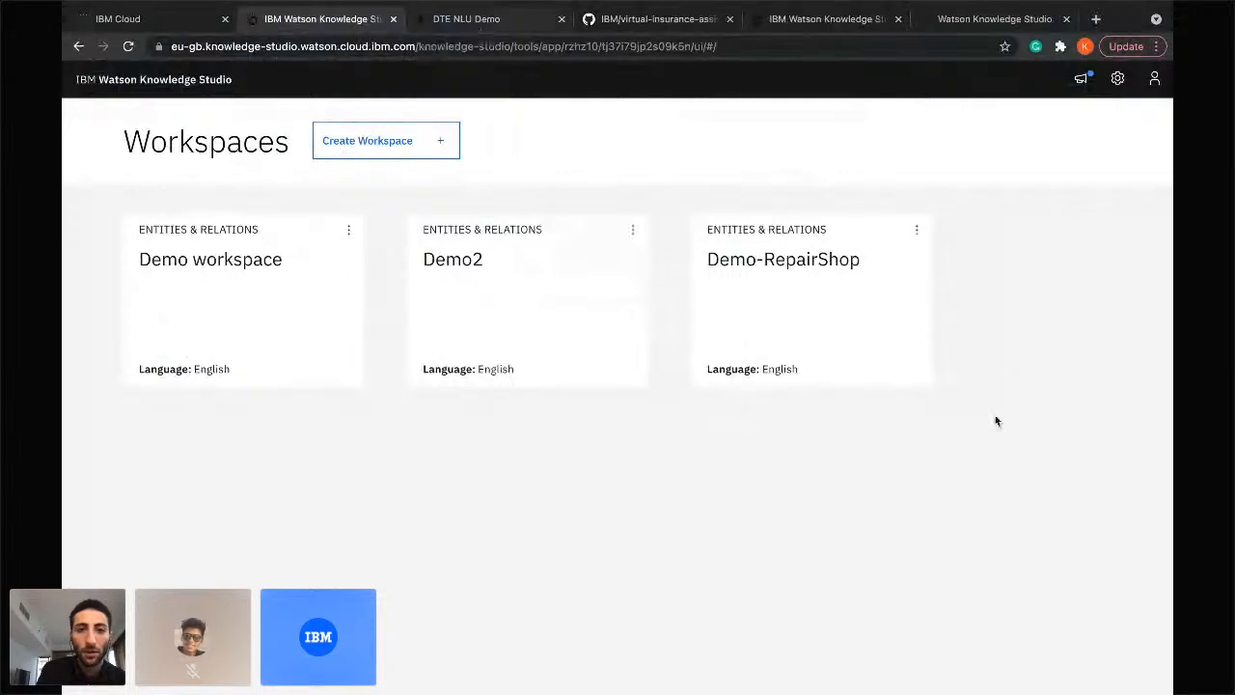
# Open the Demo-RepairShop workspace in Watson Knowledge Studio and delete its Blind document set.
pyautogui.click(840, 335)
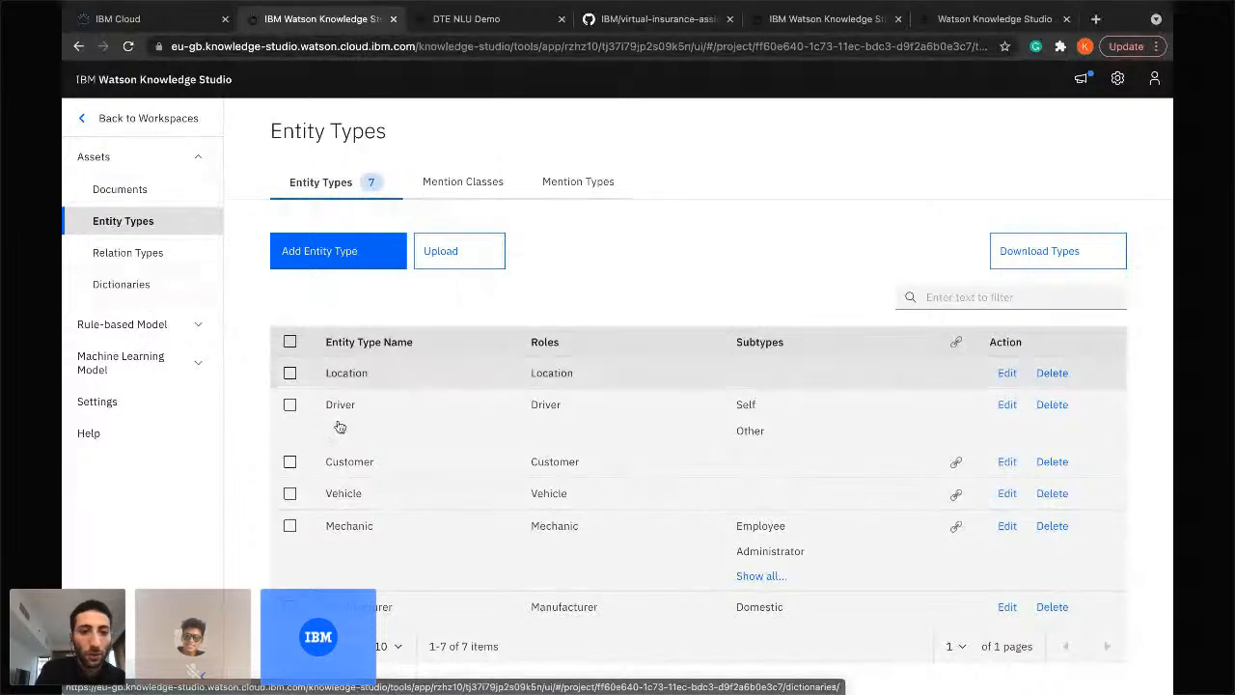
pyautogui.click(125, 193)
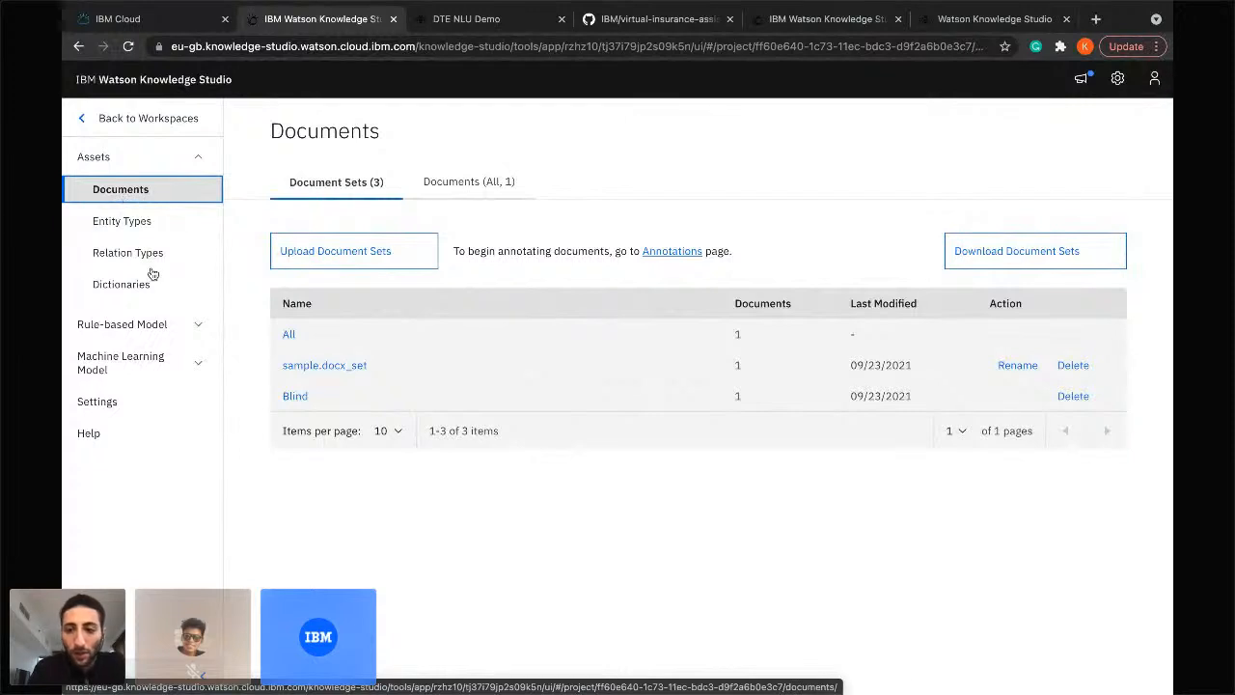
pyautogui.click(1073, 396)
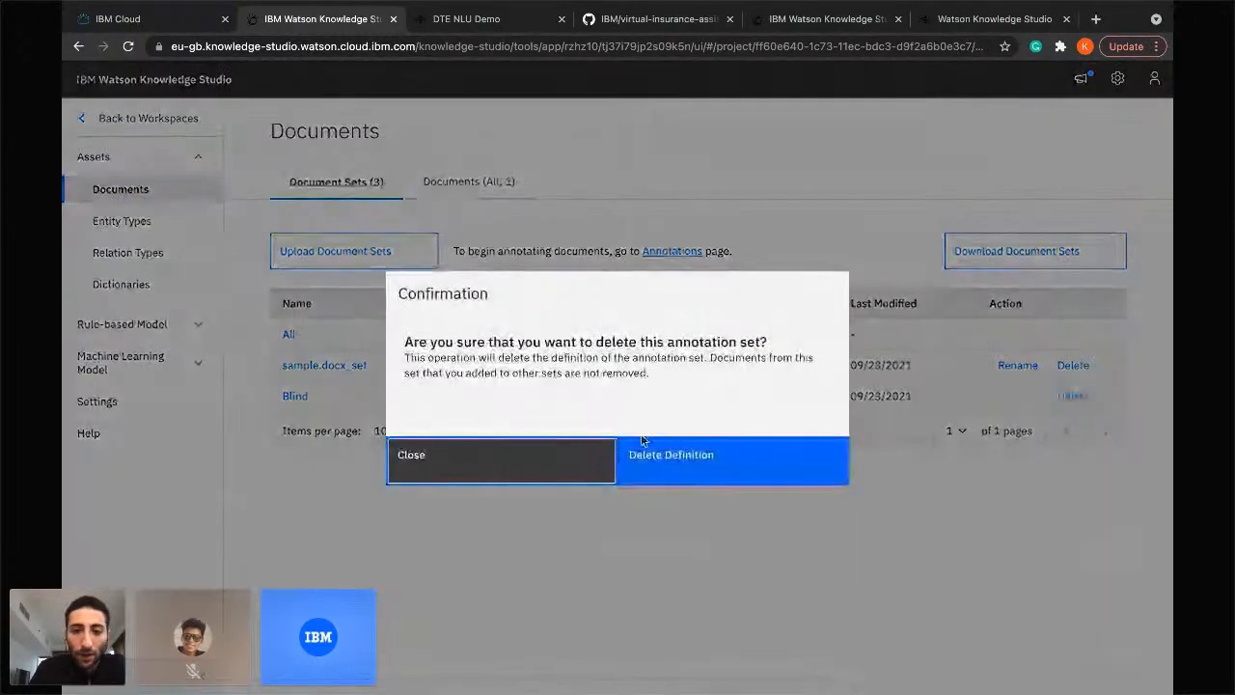
pyautogui.click(682, 470)
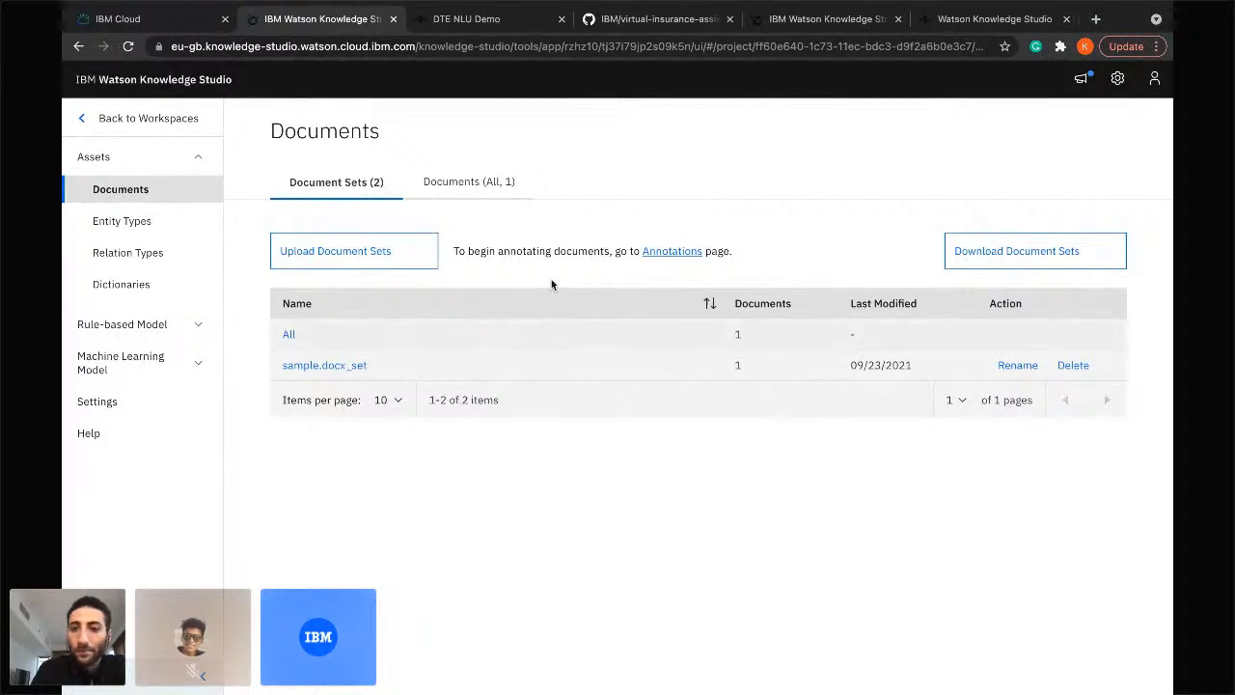
# Upload the corpus zip from virtual-insurance-assistant-master 2/data/wks as a document set, with ground truth included.
pyautogui.click(429, 253)
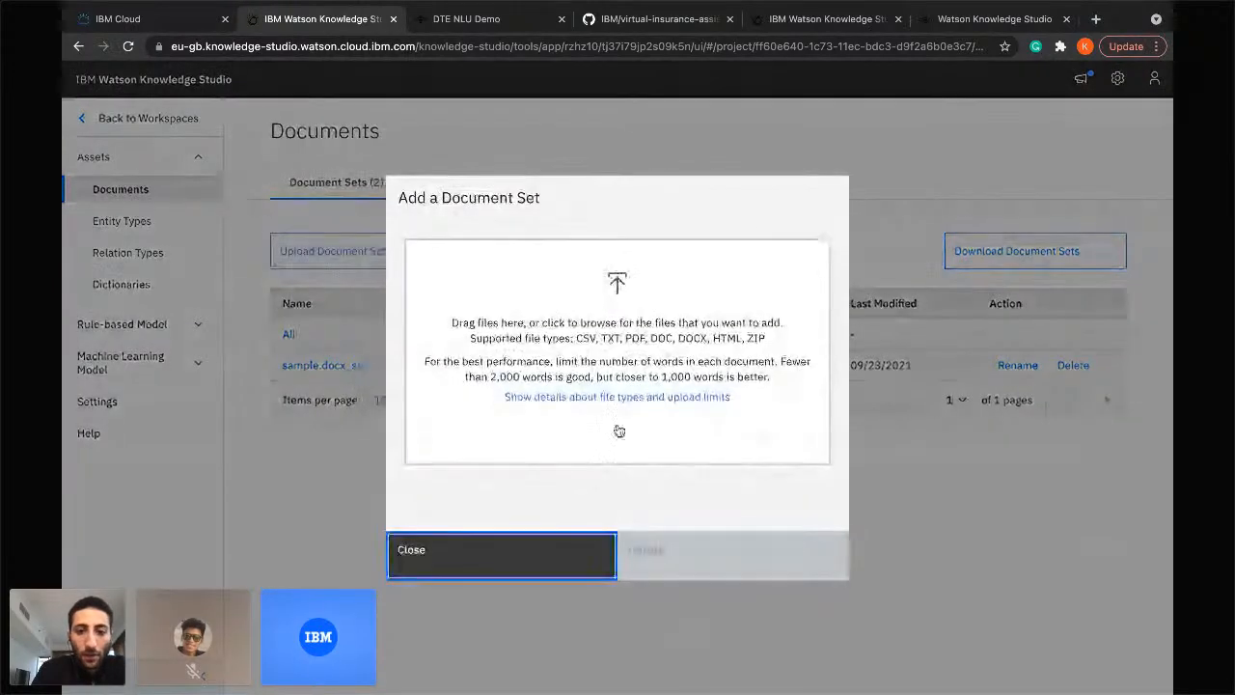
pyautogui.click(611, 433)
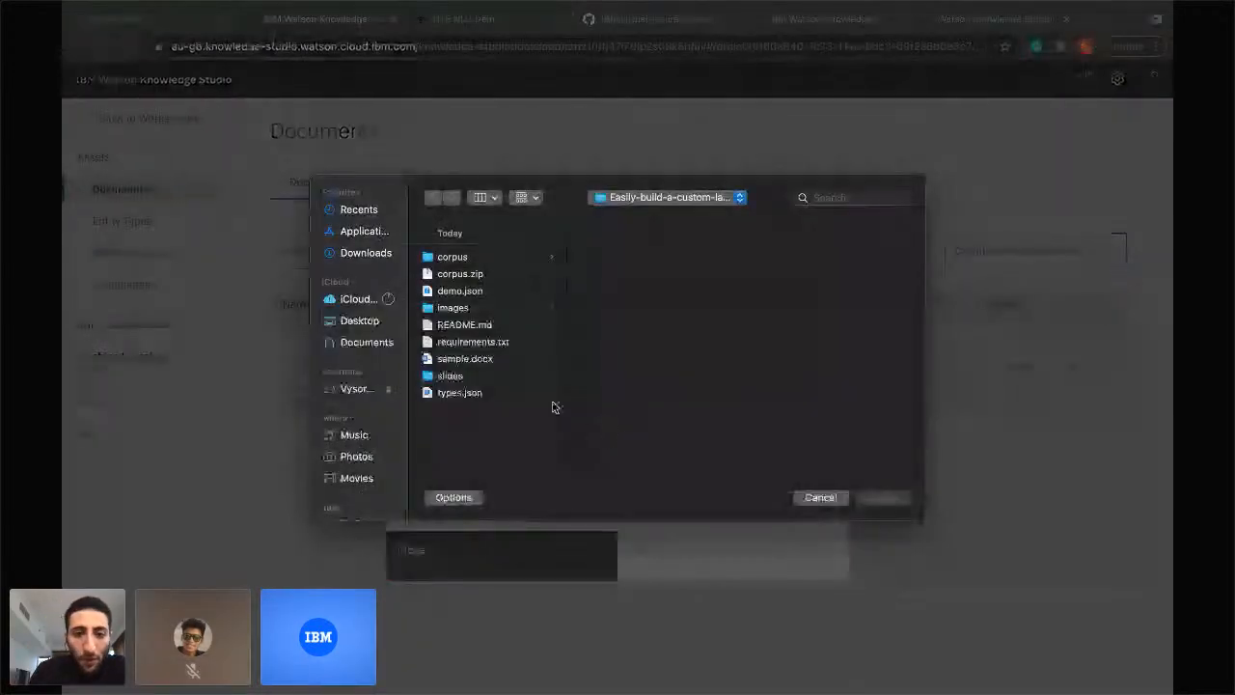
pyautogui.click(365, 254)
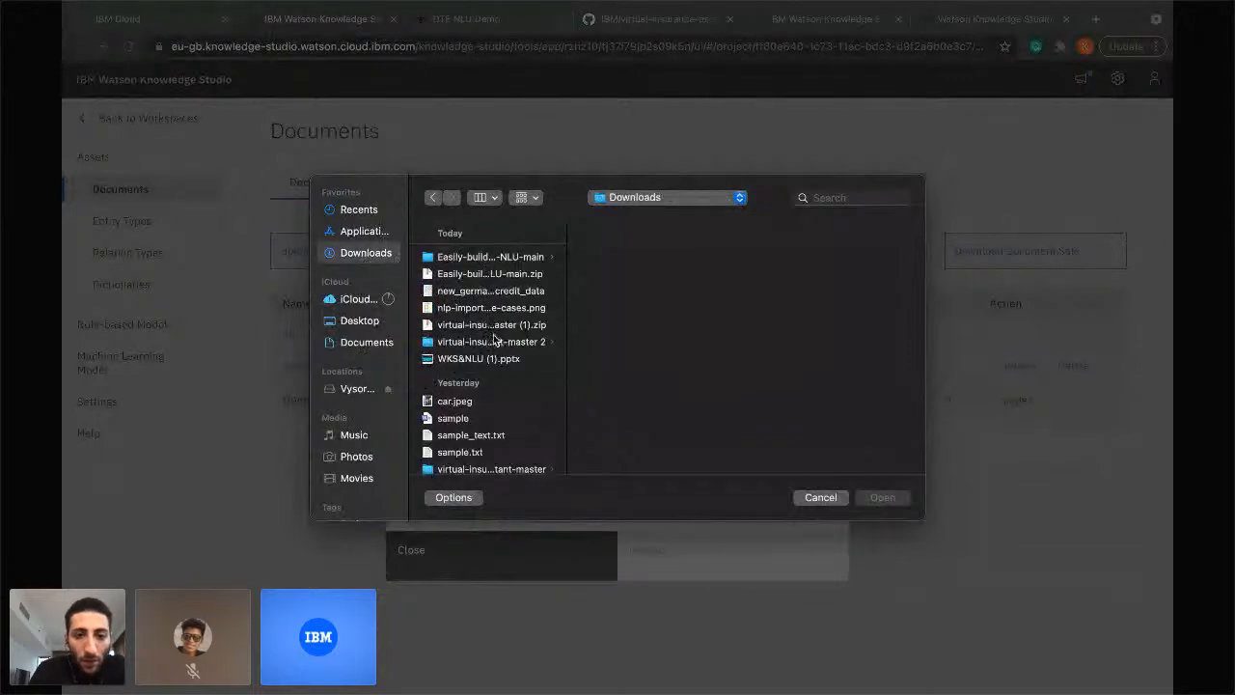
pyautogui.click(511, 343)
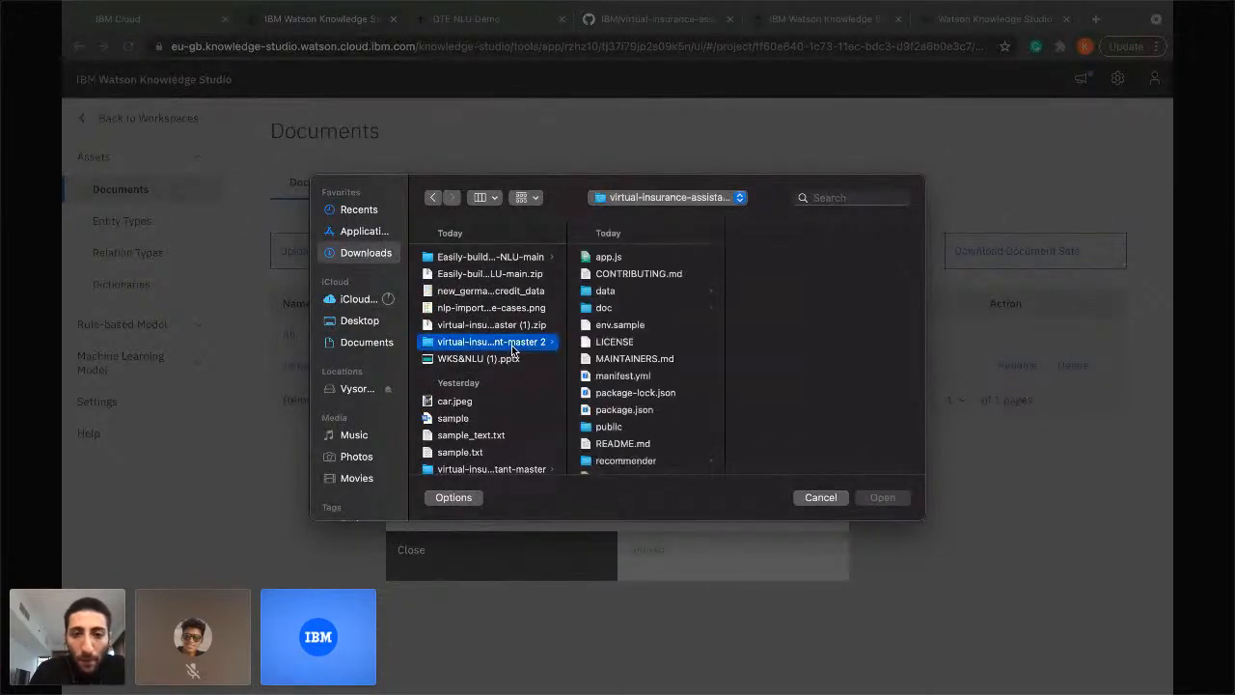
pyautogui.click(607, 291)
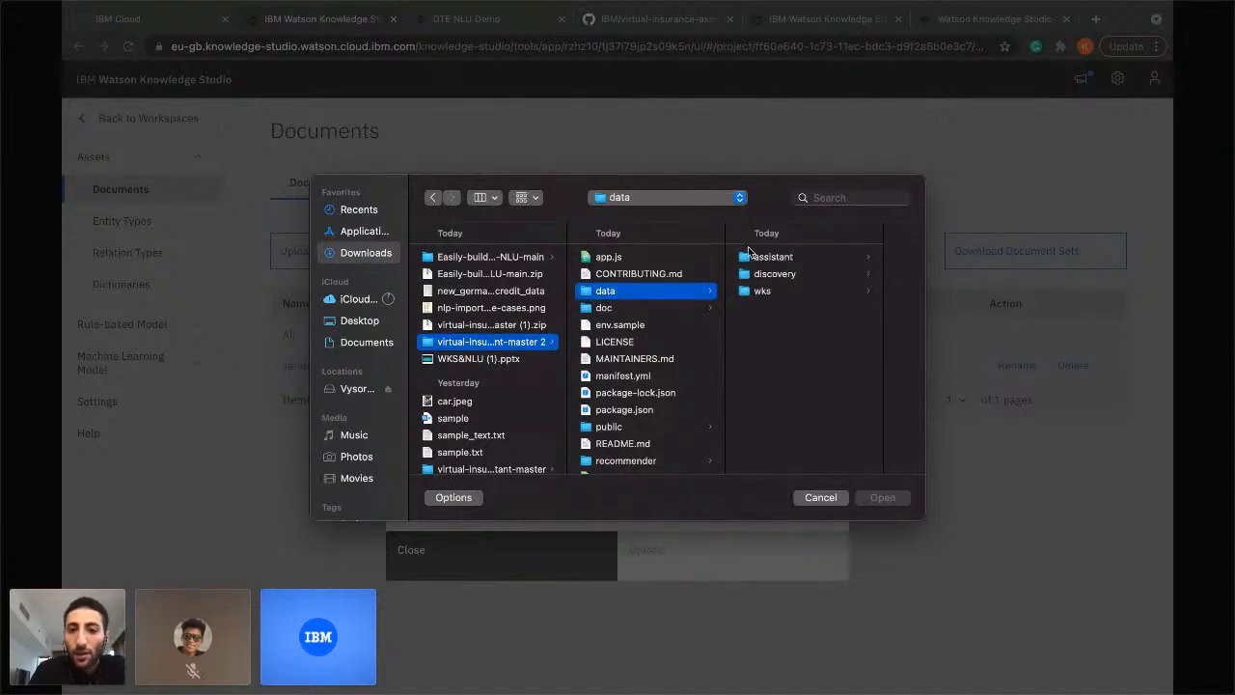
pyautogui.click(766, 294)
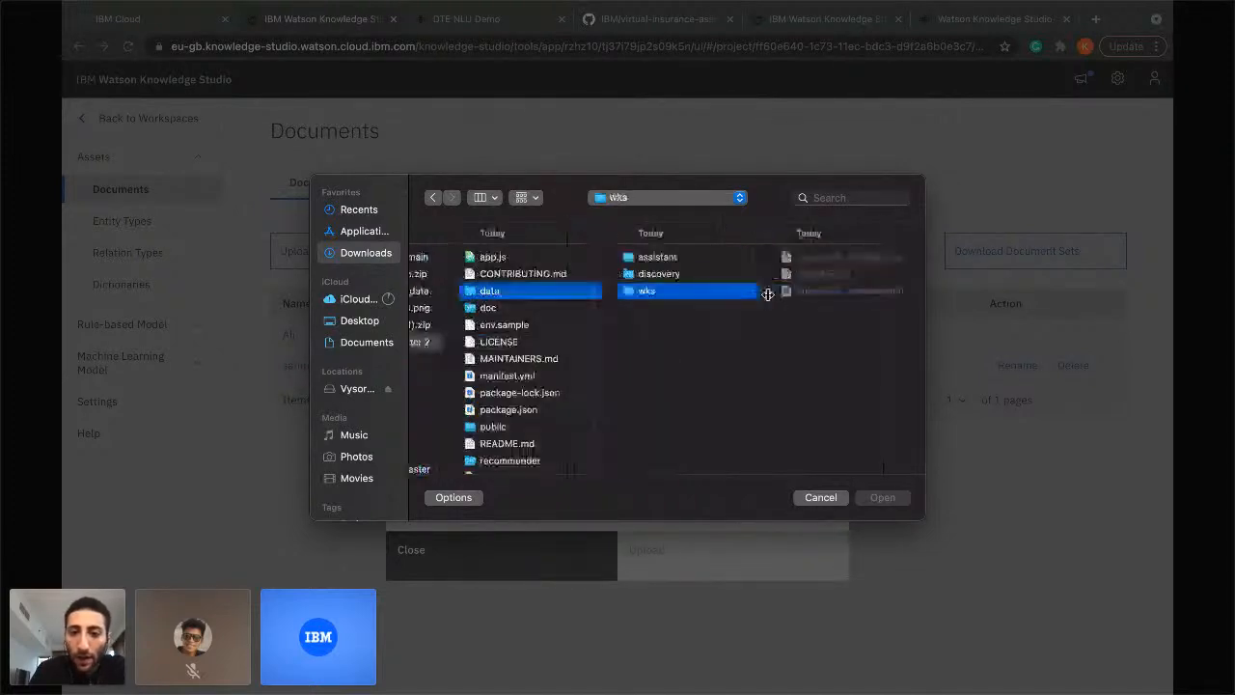
pyautogui.click(848, 258)
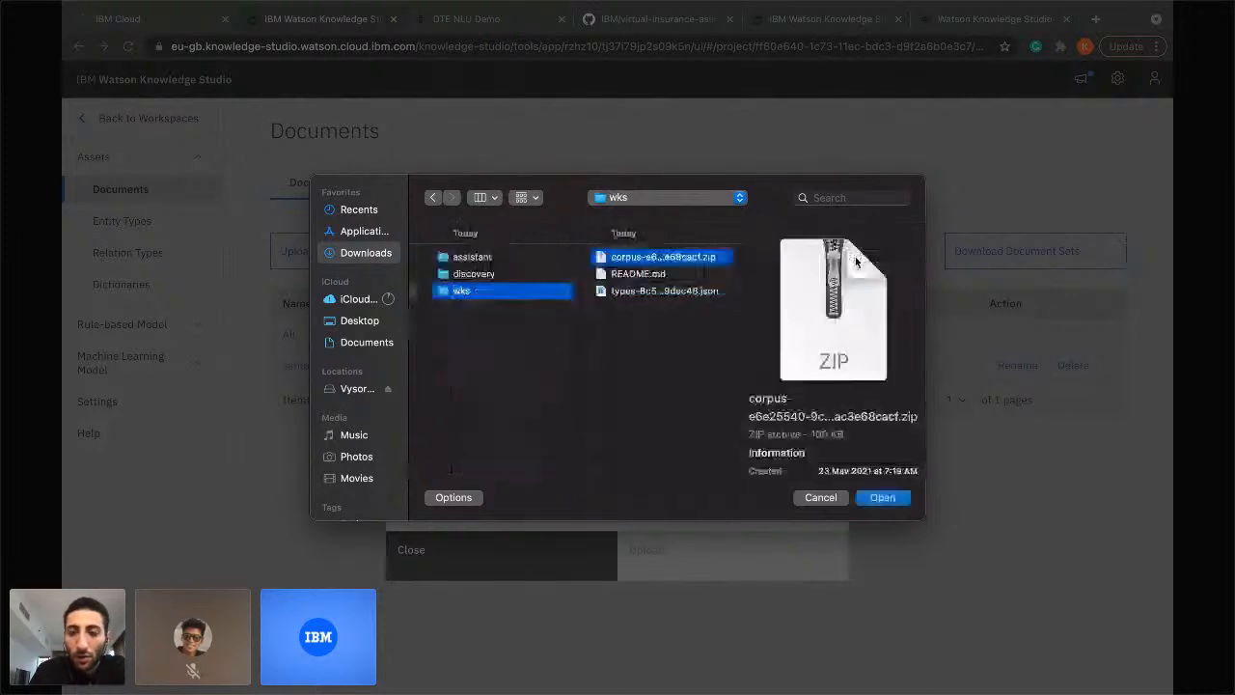
pyautogui.click(883, 498)
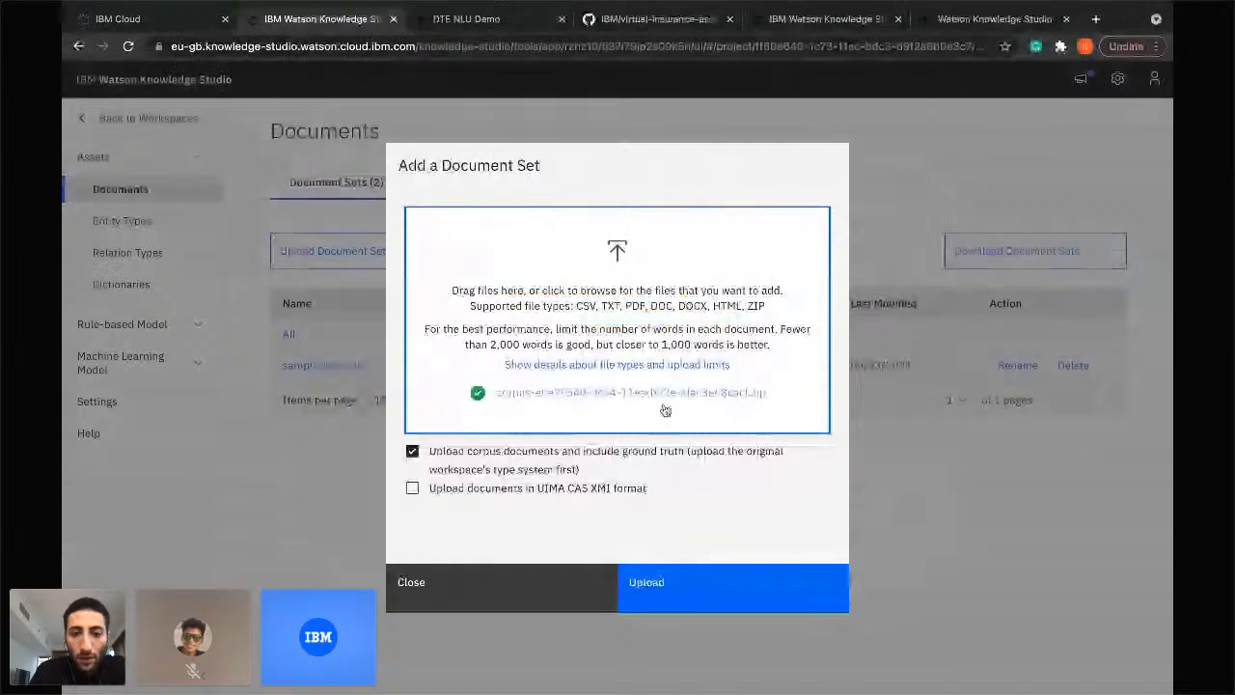
pyautogui.click(670, 590)
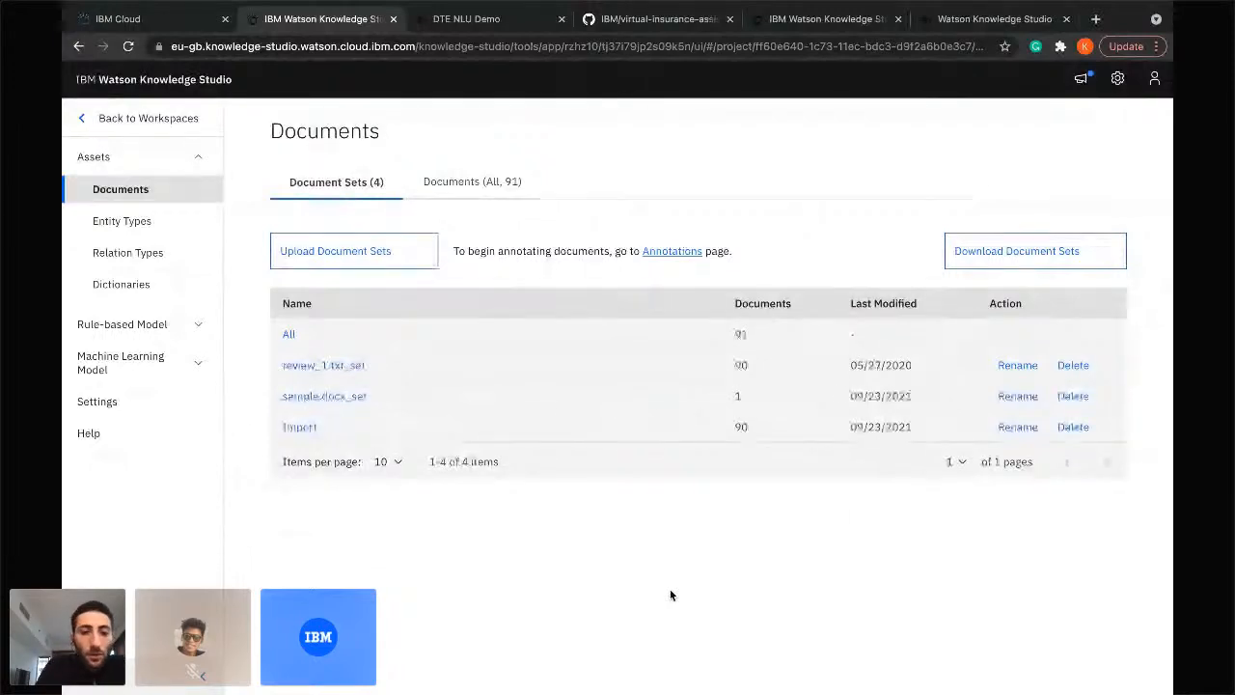
# Examine the first few review texts in review_1.txt_set, starting with review_1.txt, and close the document preview.
pyautogui.click(343, 369)
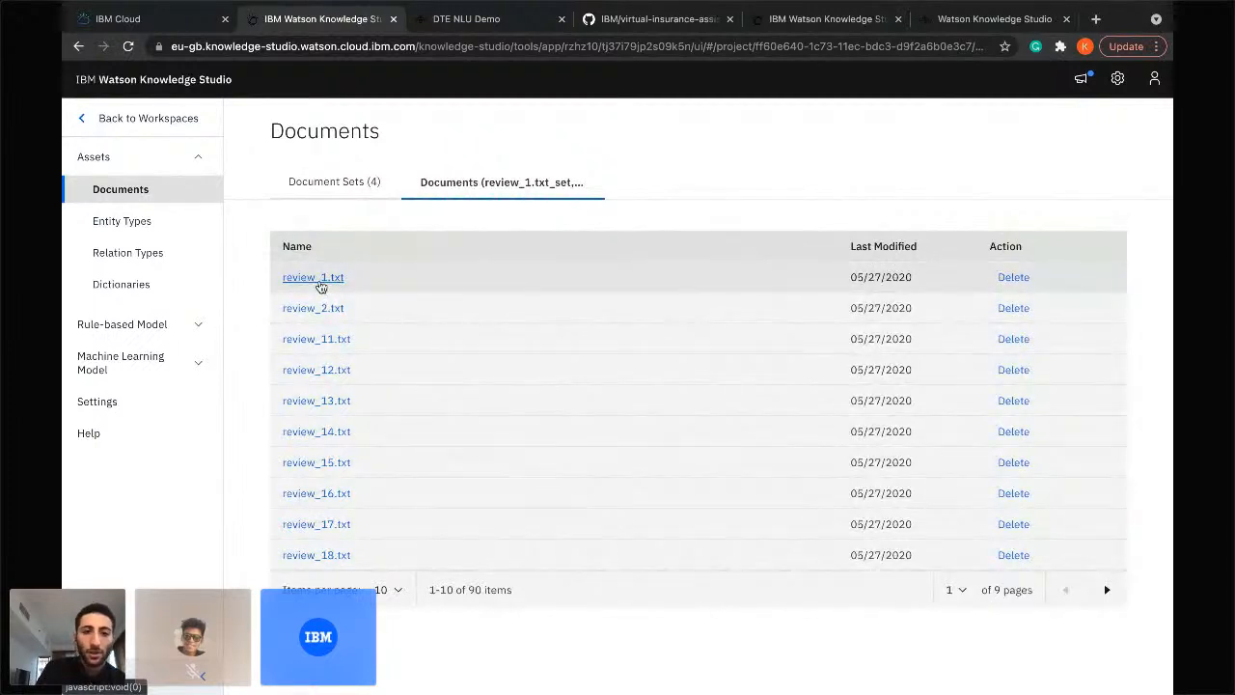
pyautogui.click(318, 280)
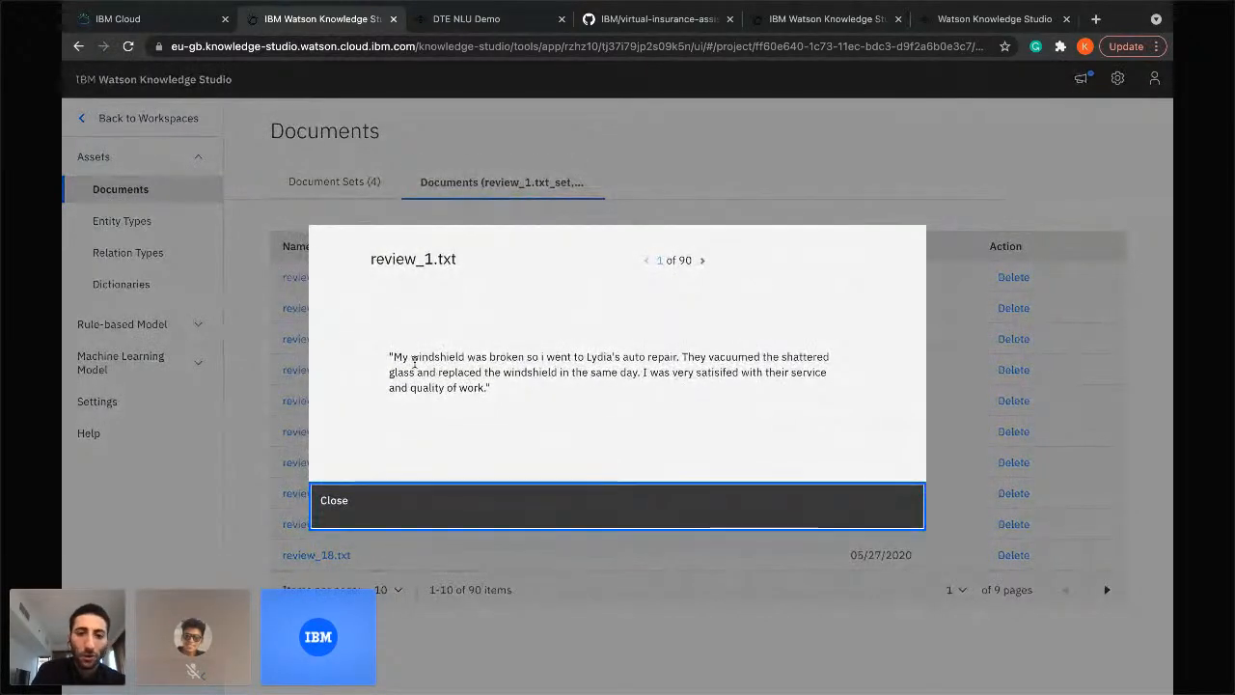
pyautogui.moveTo(413, 362); pyautogui.dragTo(669, 373)
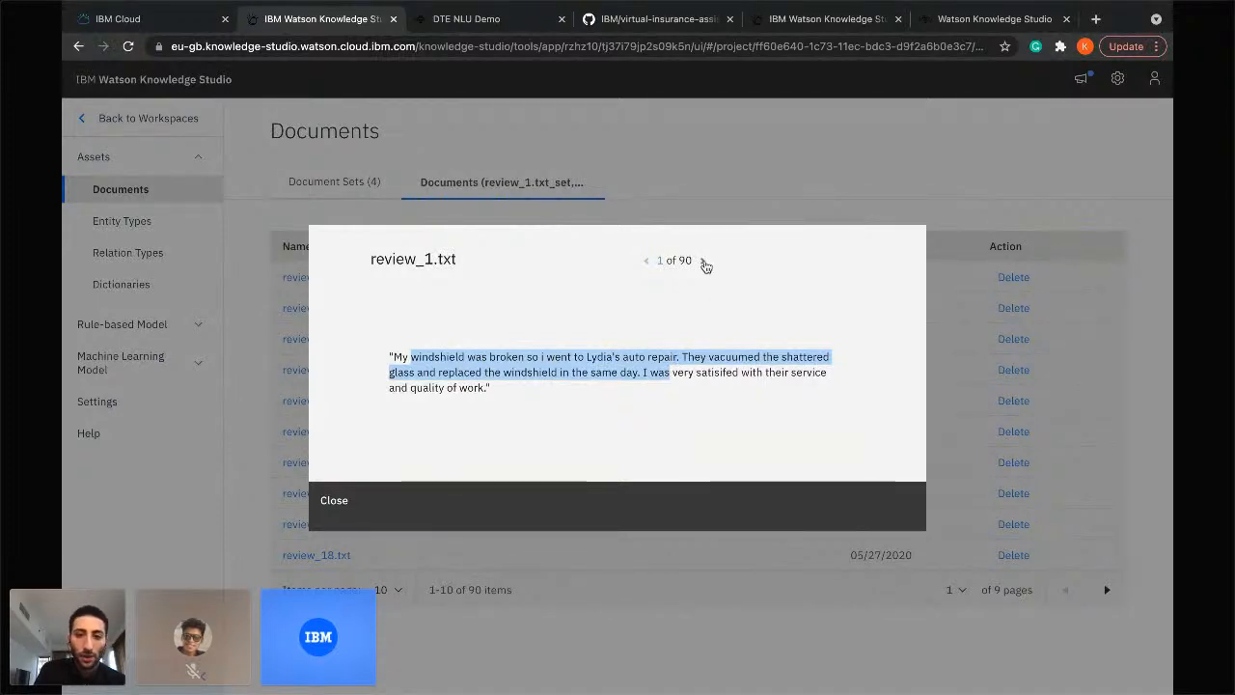
pyautogui.click(703, 260)
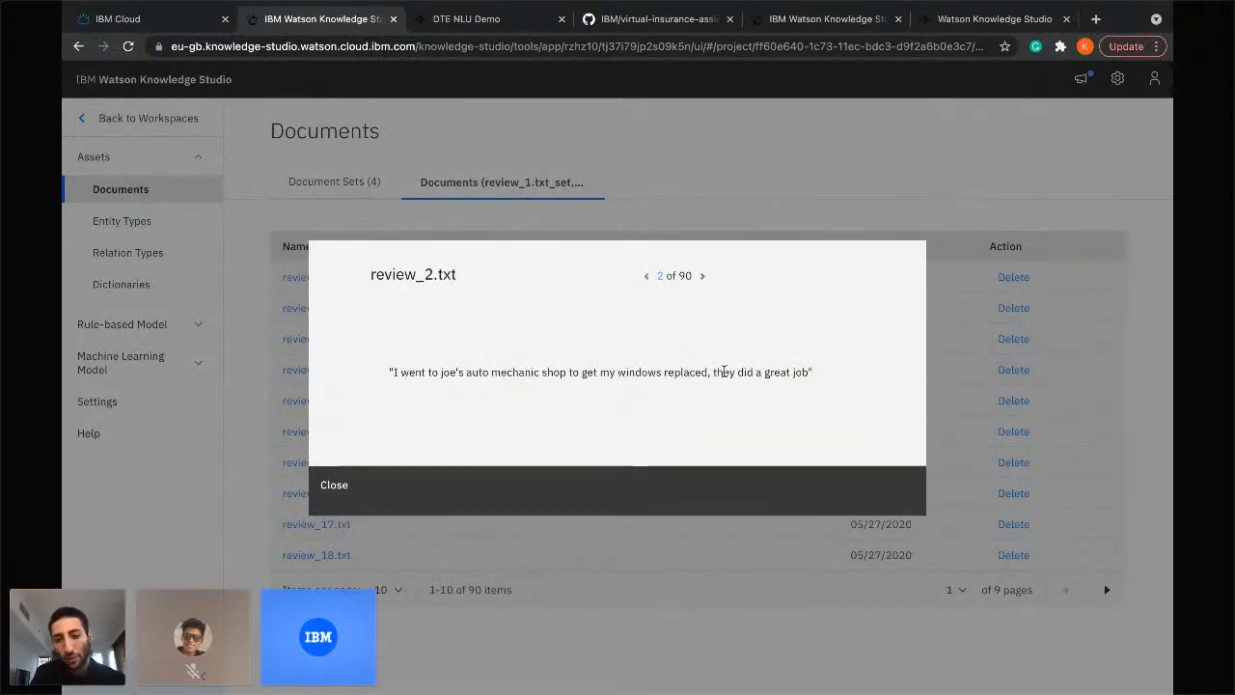
pyautogui.click(702, 276)
pyautogui.click(702, 268)
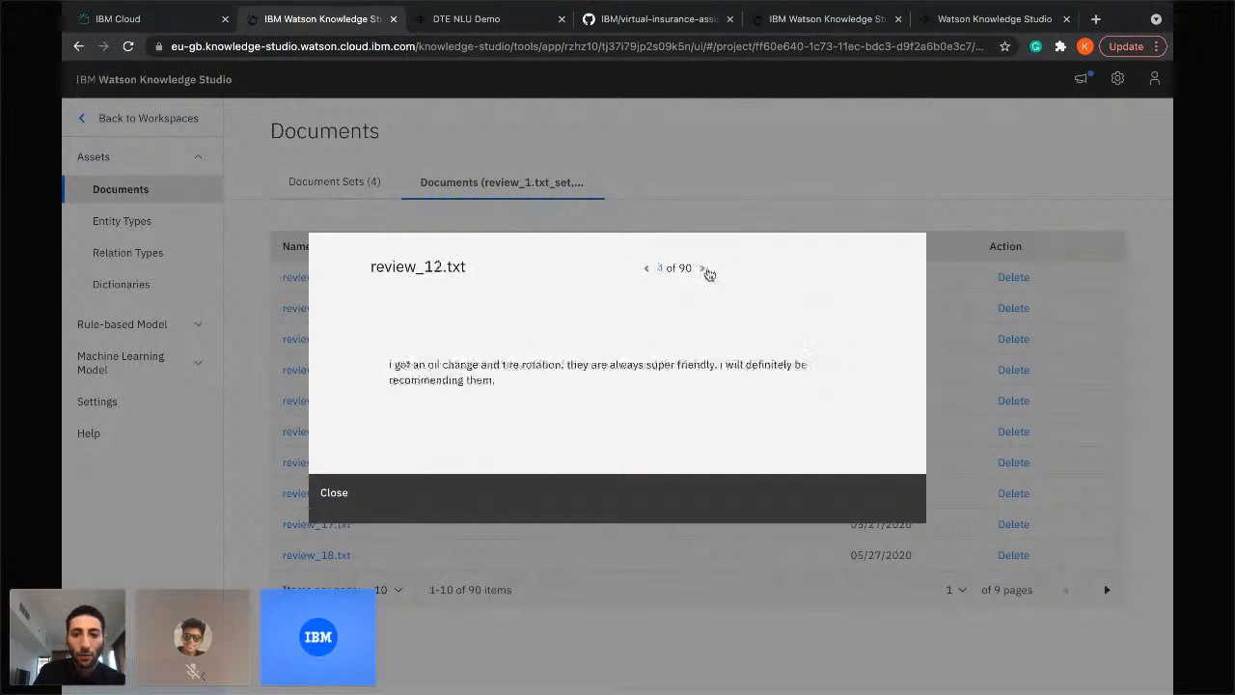
pyautogui.click(702, 275)
pyautogui.click(404, 485)
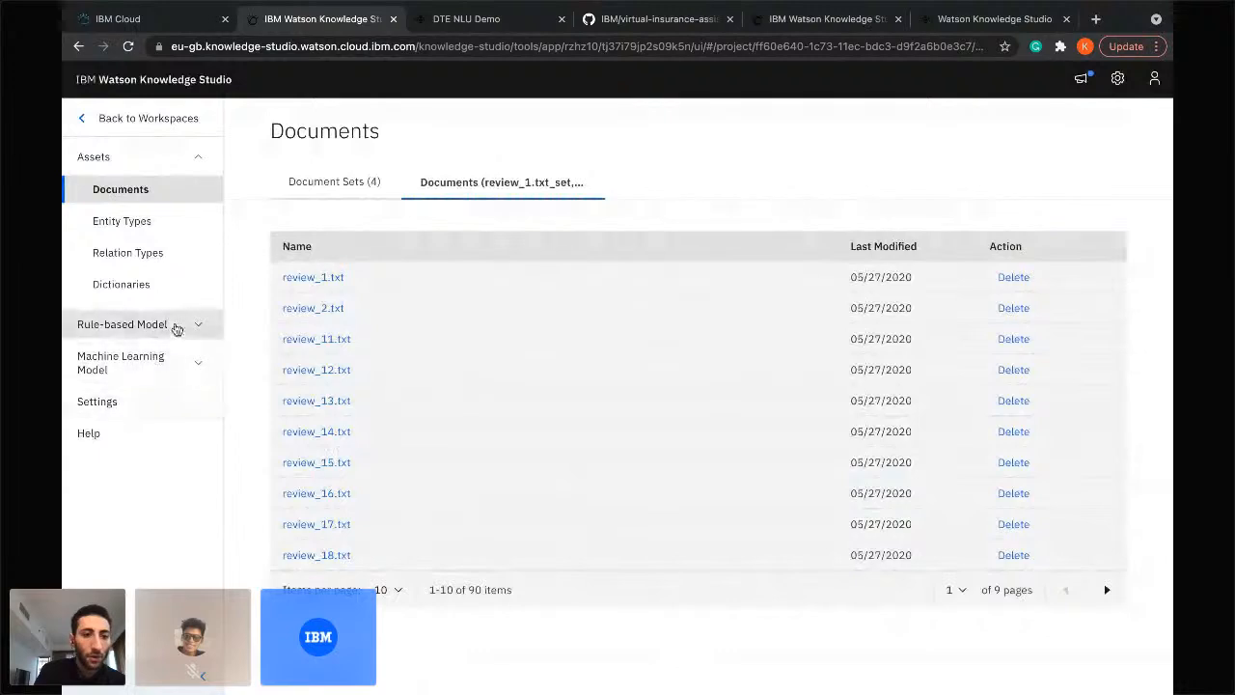
# Open review_1.txt from review_1.txt_set in the ground truth annotation editor to inspect its entity mentions.
pyautogui.click(176, 325)
pyautogui.click(174, 436)
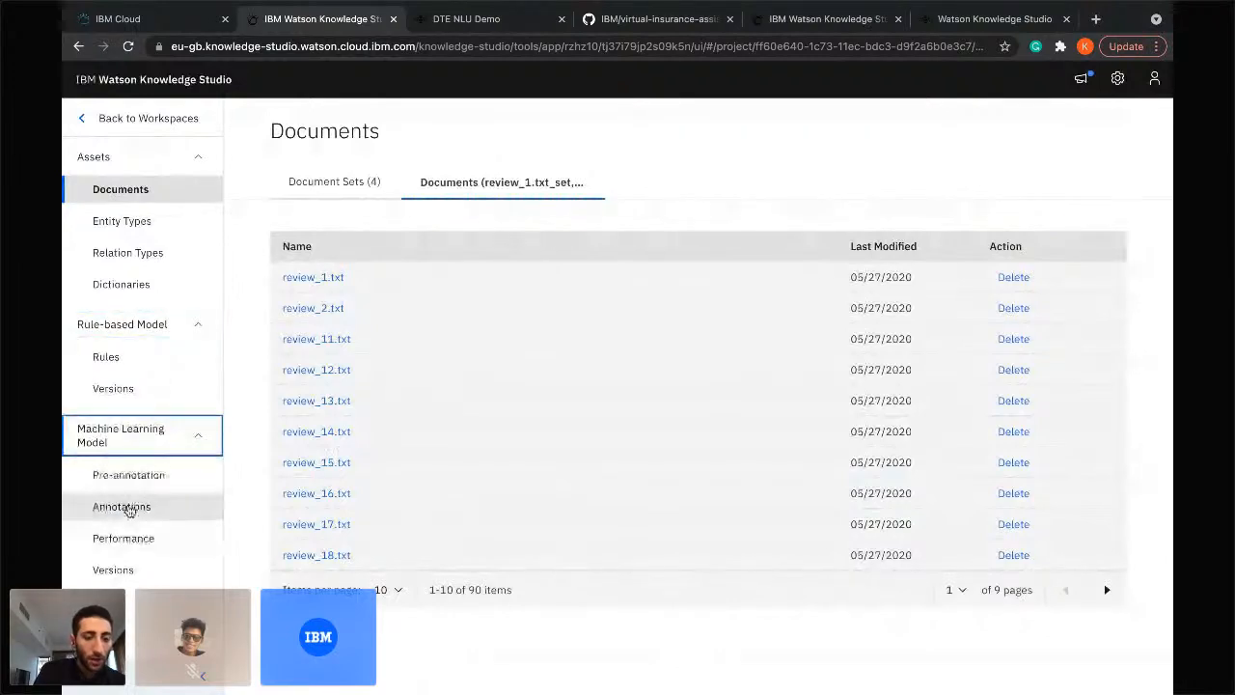
pyautogui.click(129, 507)
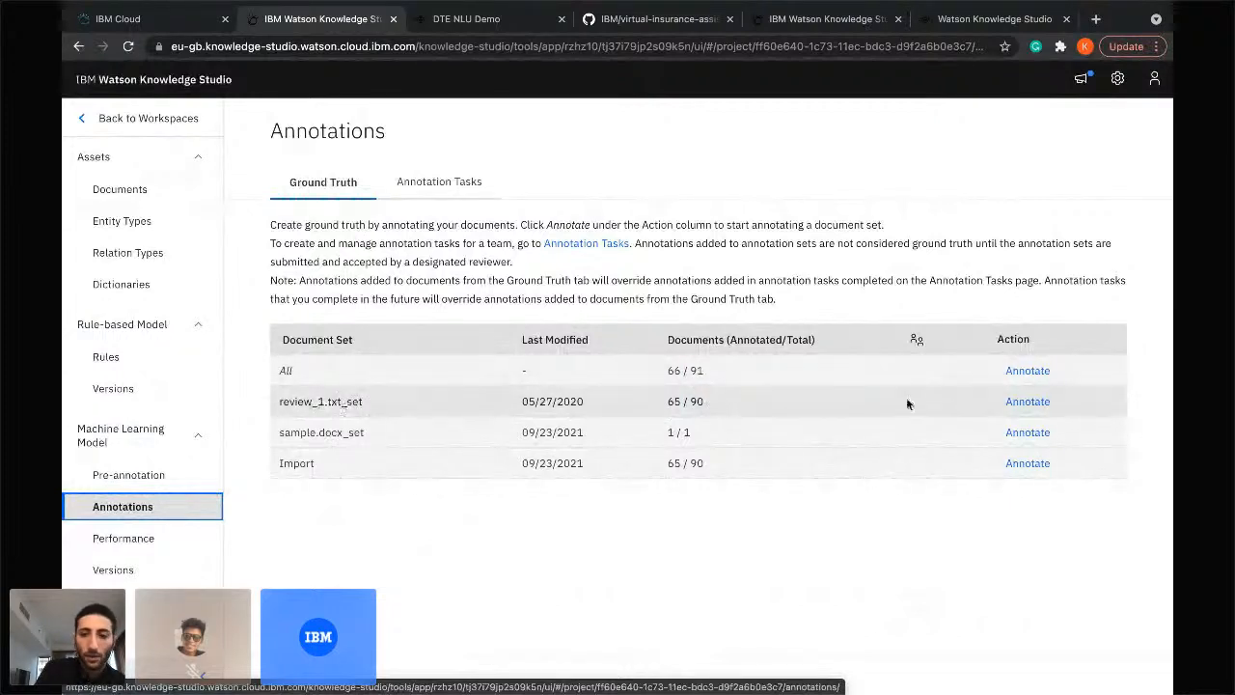
pyautogui.click(1035, 405)
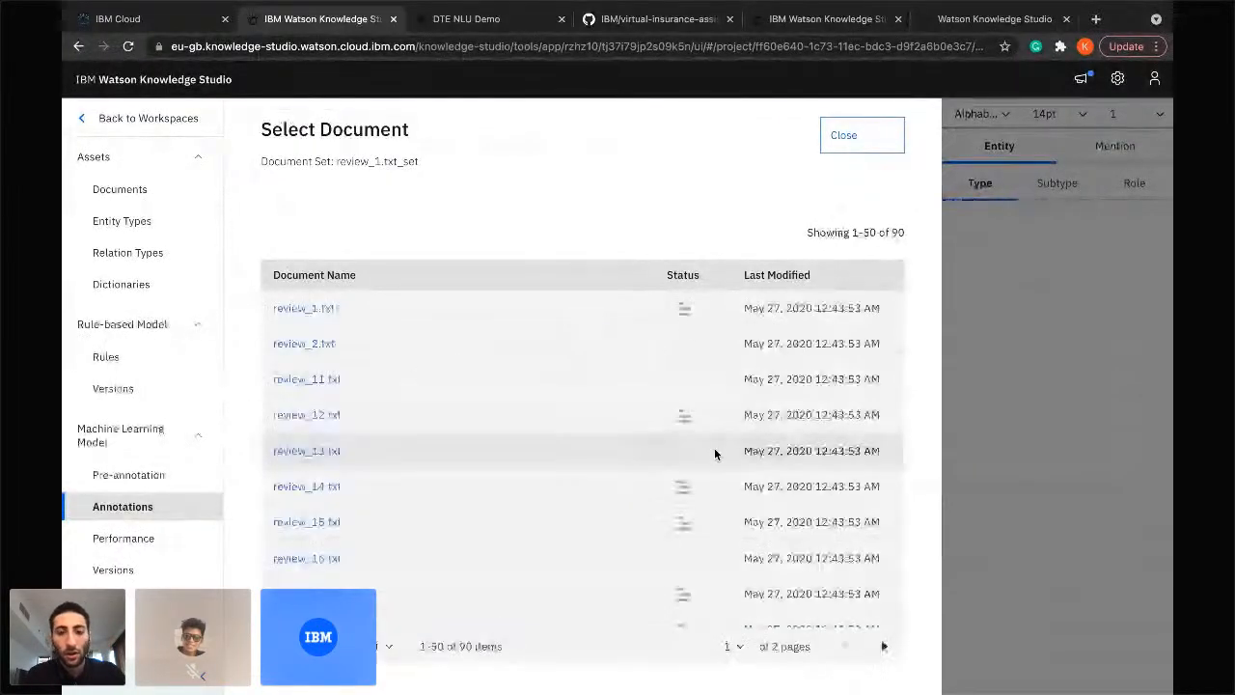
pyautogui.click(310, 308)
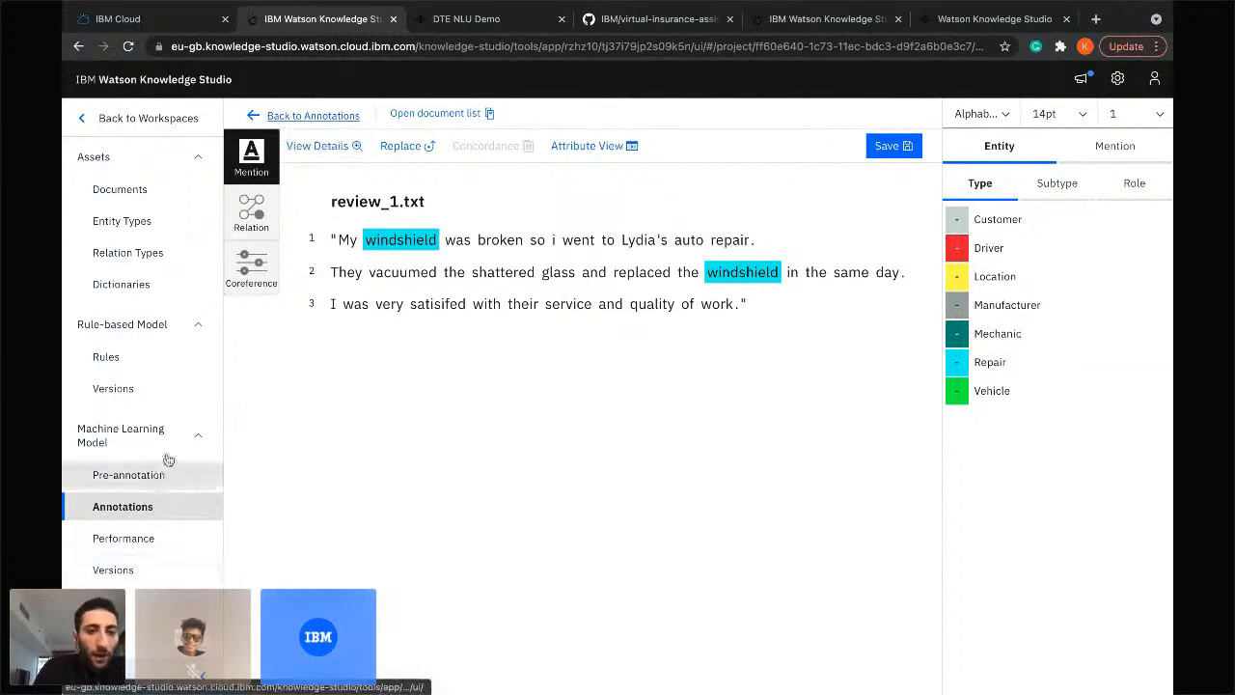
# Try to train and evaluate the Demo-RepairShop machine learning model.
pyautogui.click(122, 537)
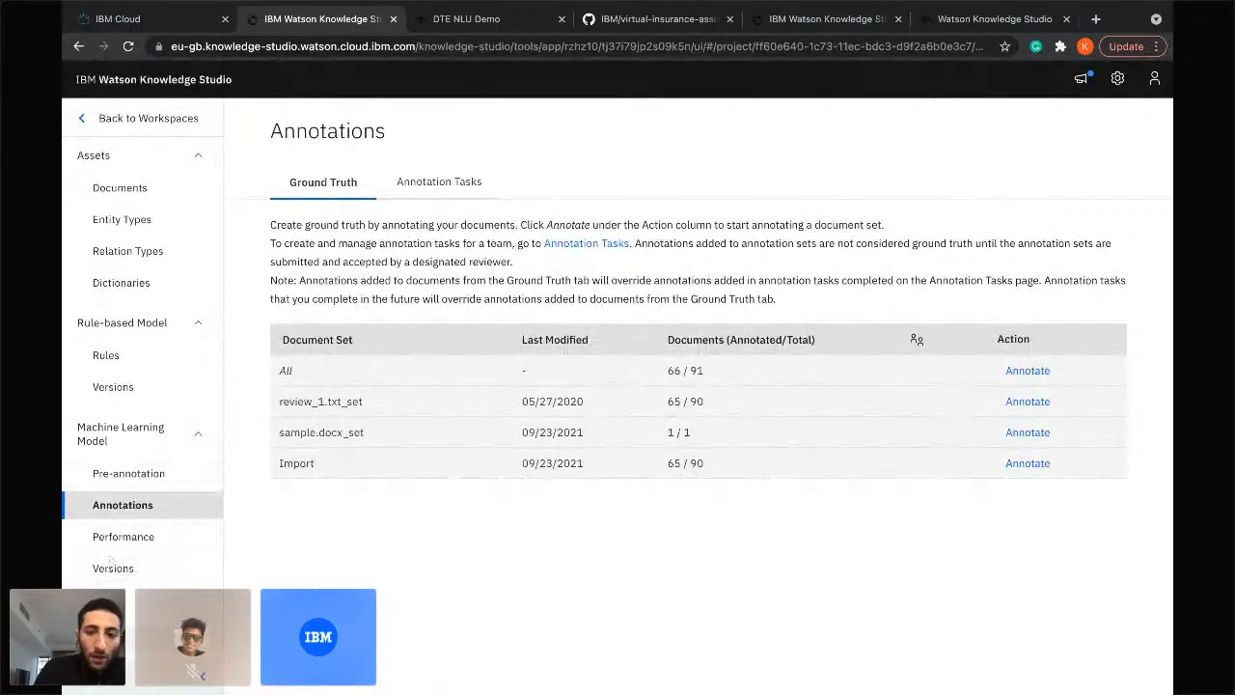
pyautogui.click(140, 538)
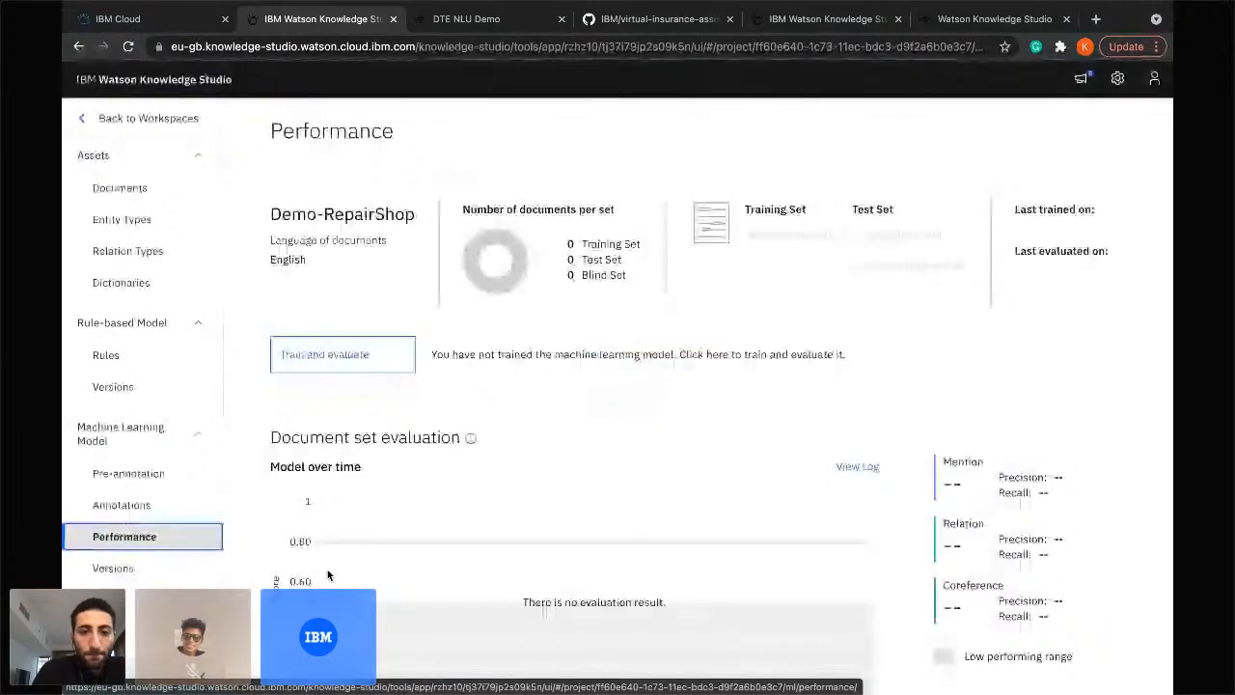
pyautogui.click(345, 359)
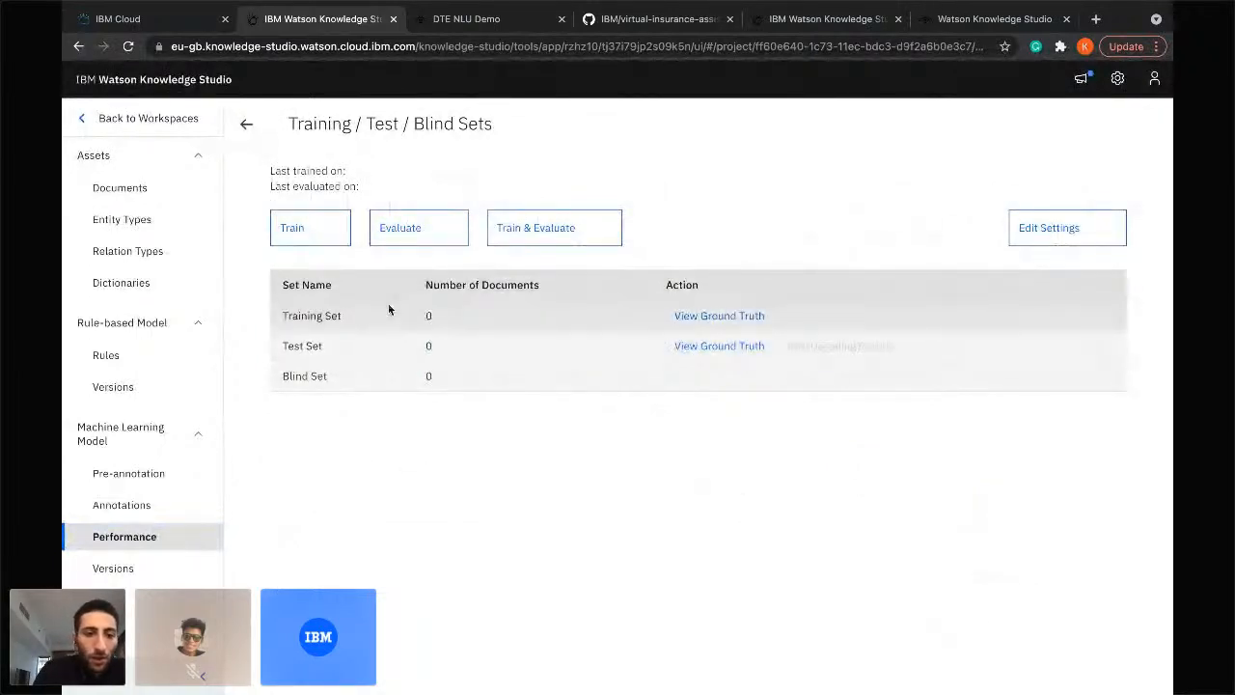
pyautogui.click(548, 239)
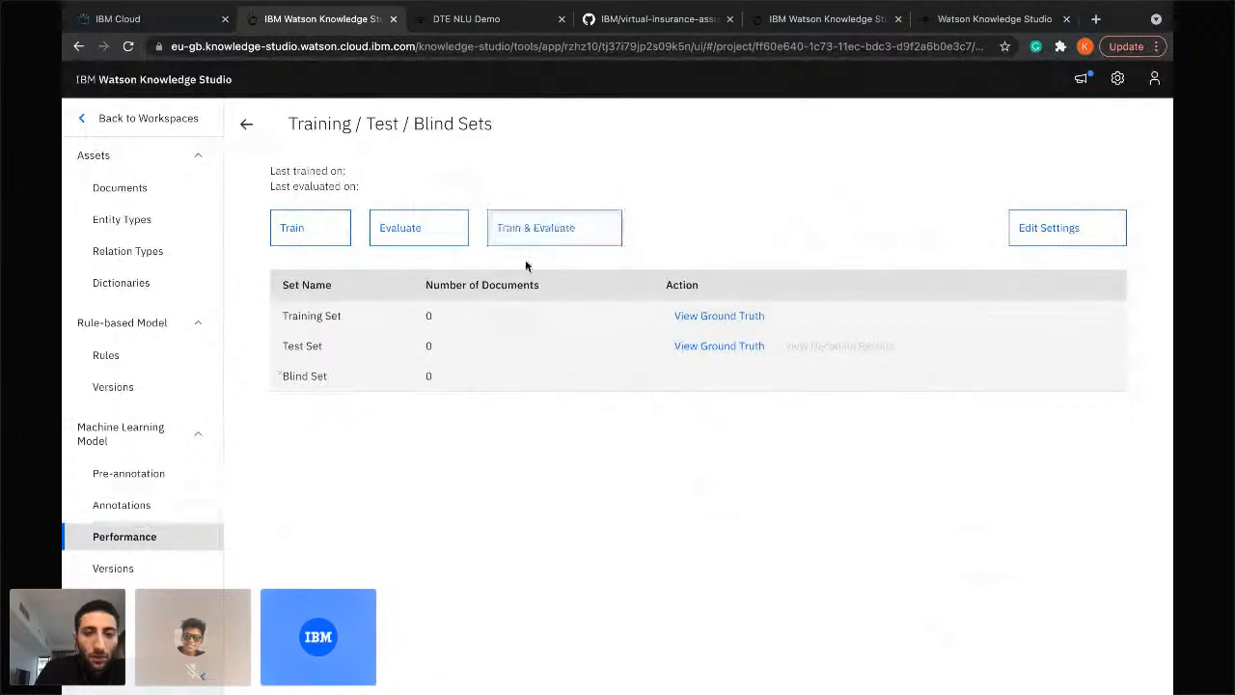
pyautogui.click(560, 237)
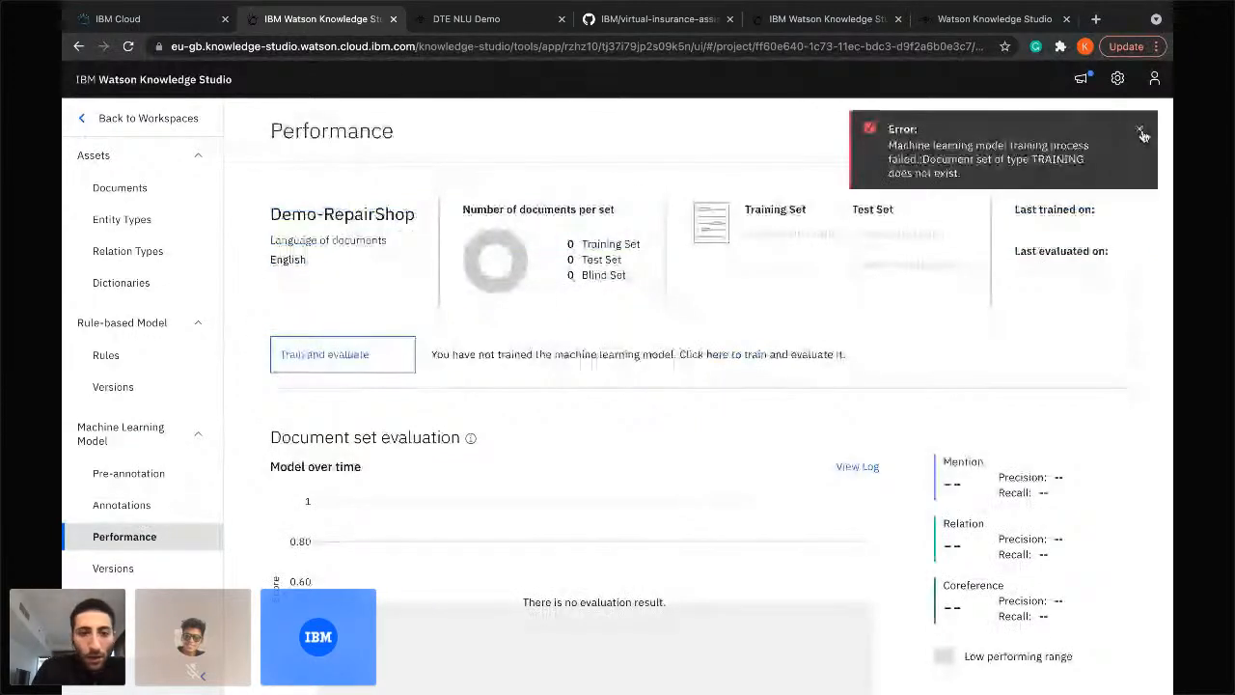
pyautogui.click(1142, 135)
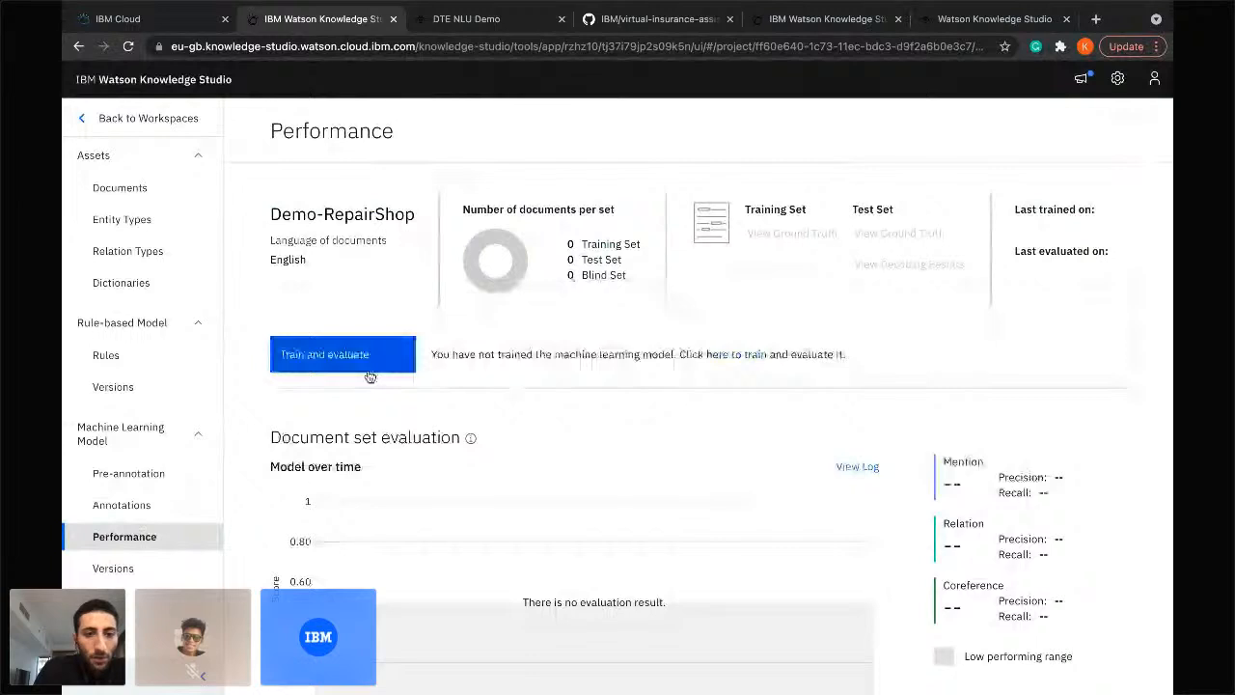
# Check the annotated document counts, retry training and evaluating the Demo-RepairShop model, and dismiss the error.
pyautogui.click(366, 372)
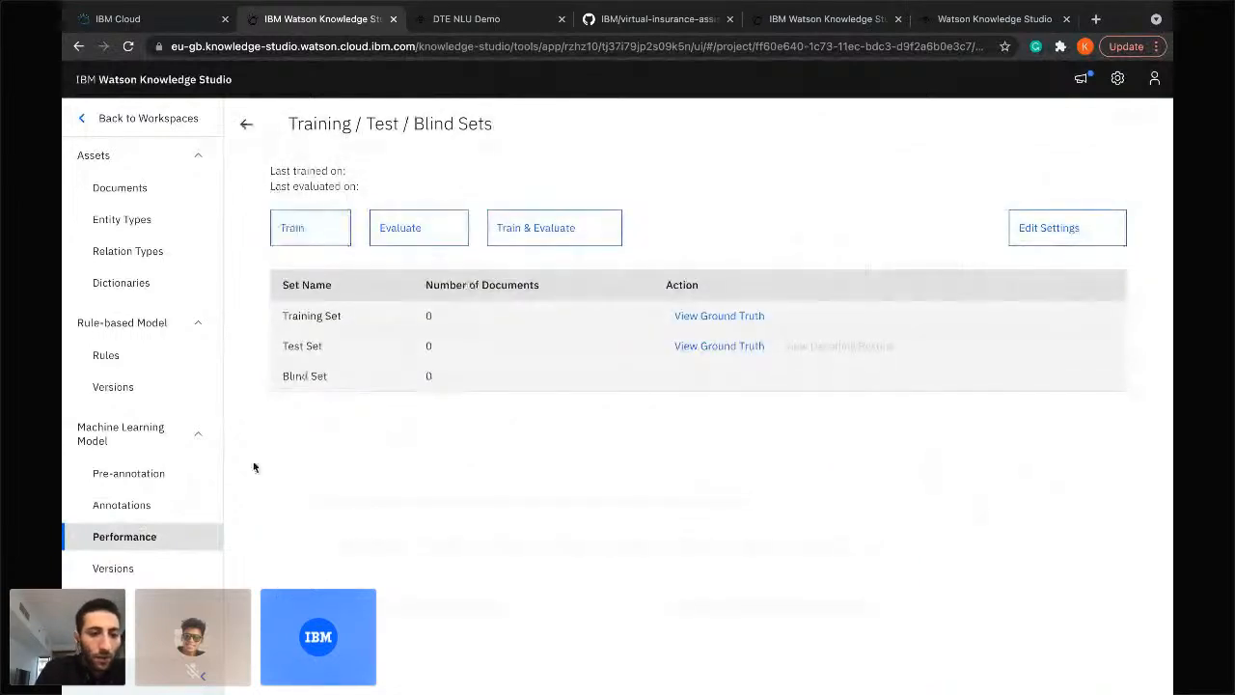
pyautogui.click(139, 506)
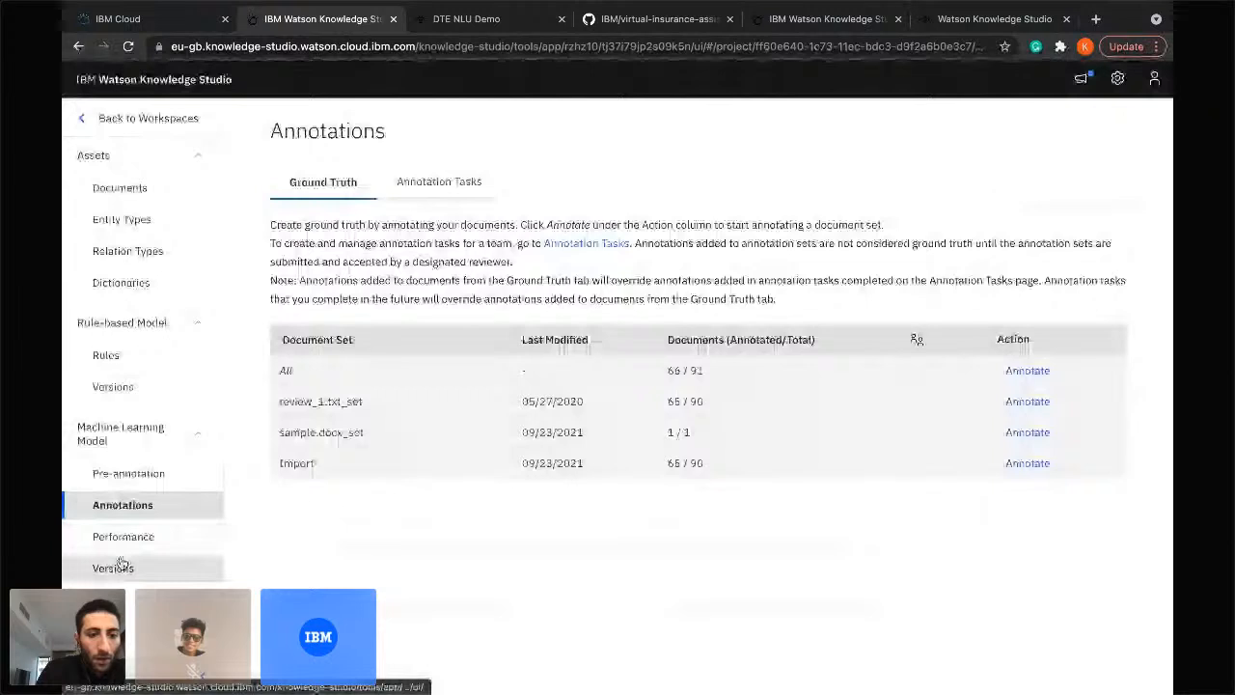
pyautogui.click(110, 545)
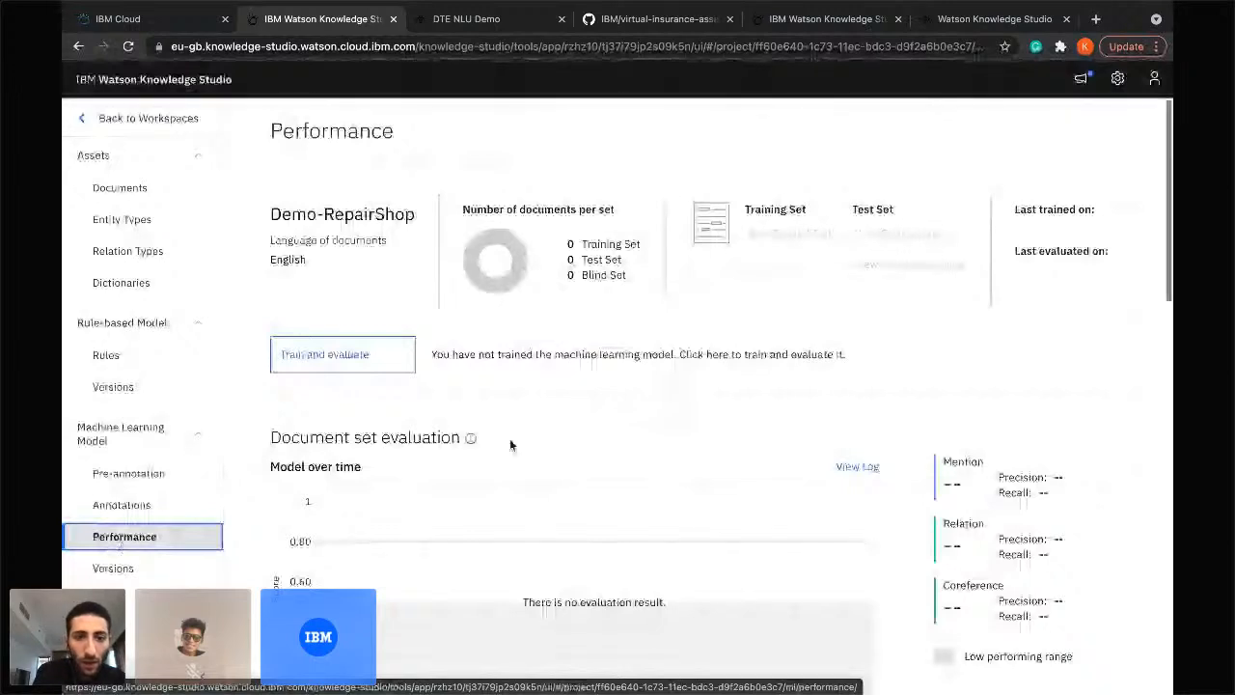
pyautogui.click(355, 357)
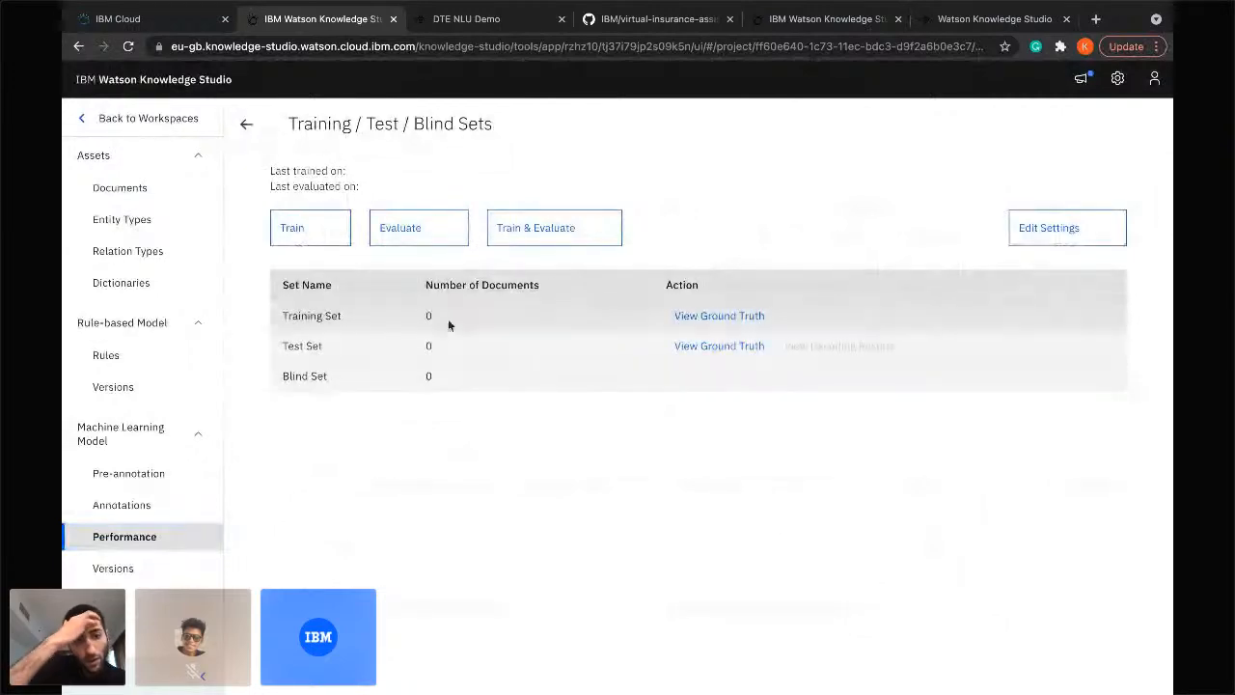
pyautogui.click(577, 222)
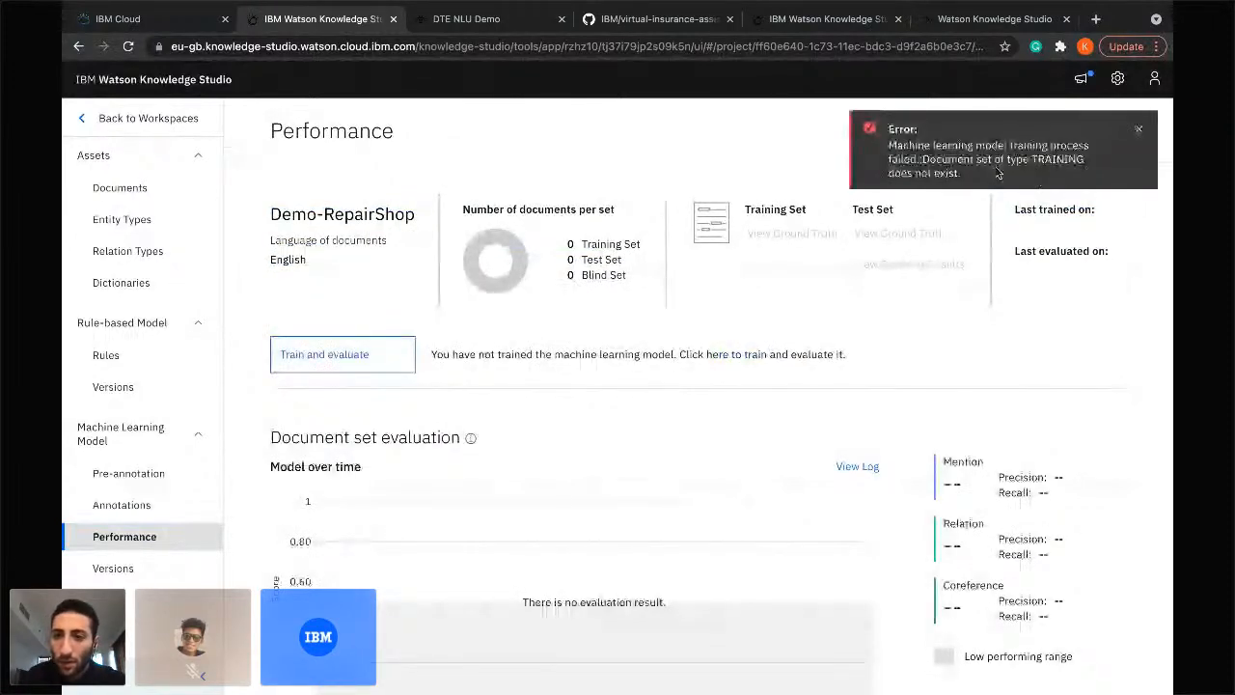
pyautogui.click(1140, 130)
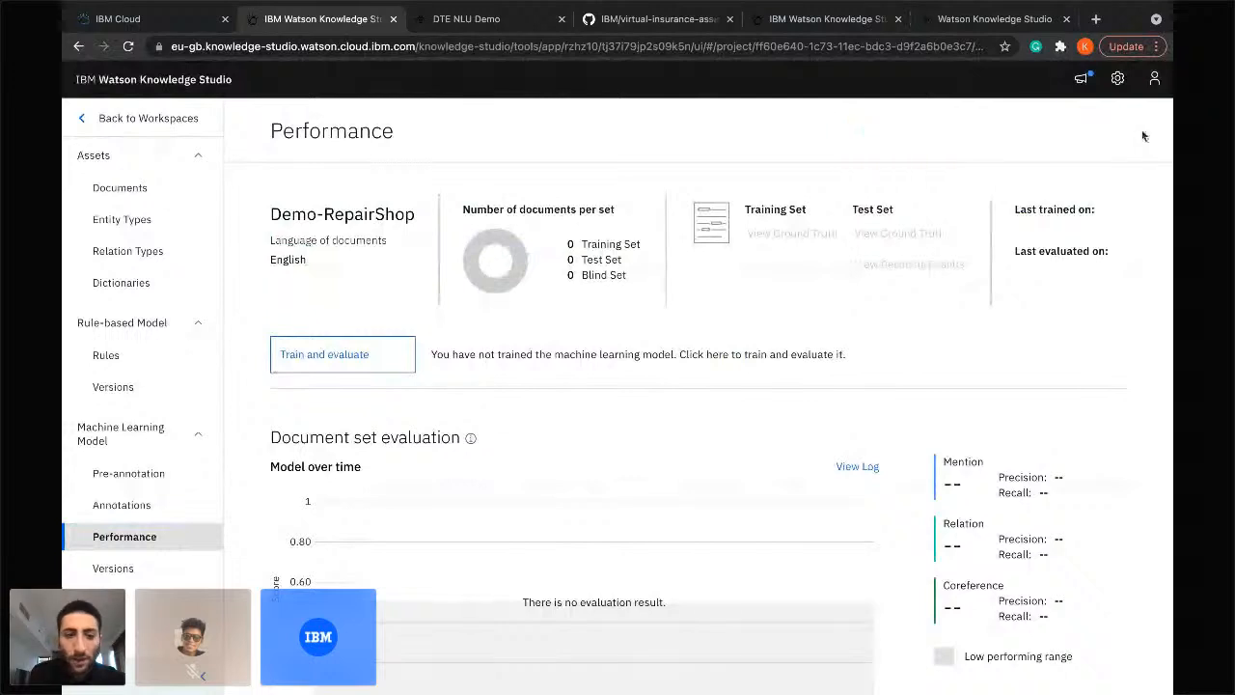
pyautogui.scroll(-3, 690, 420)
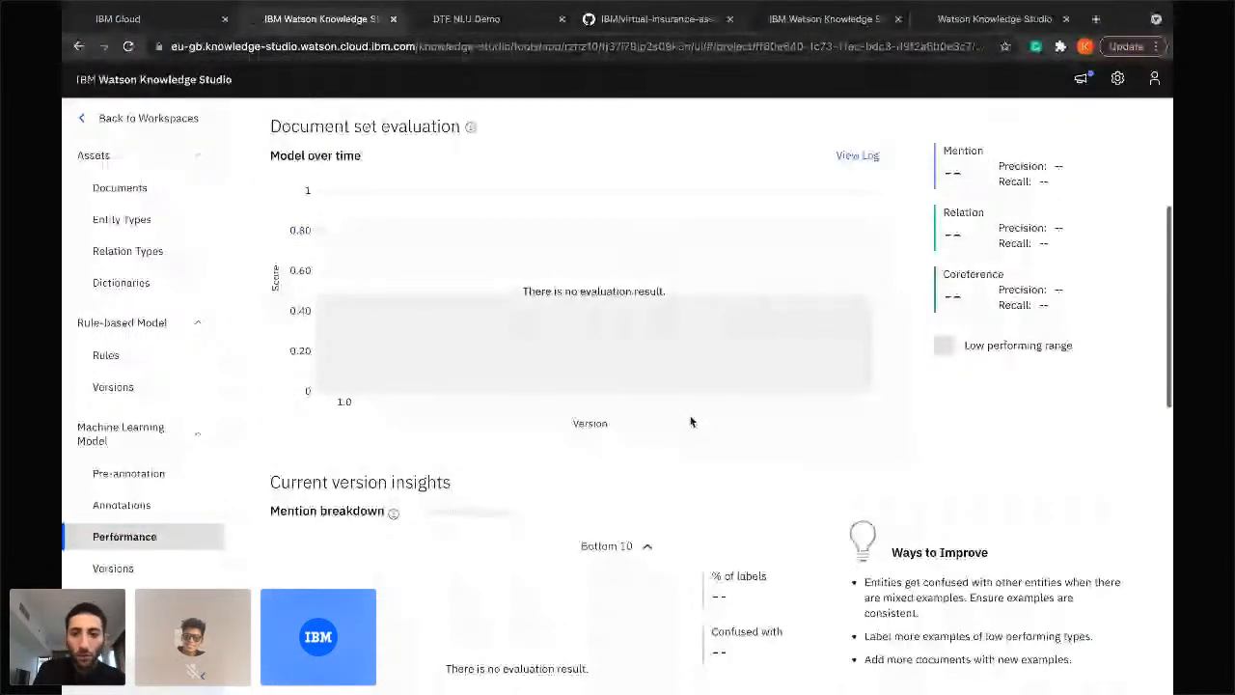
pyautogui.scroll(3, 689, 420)
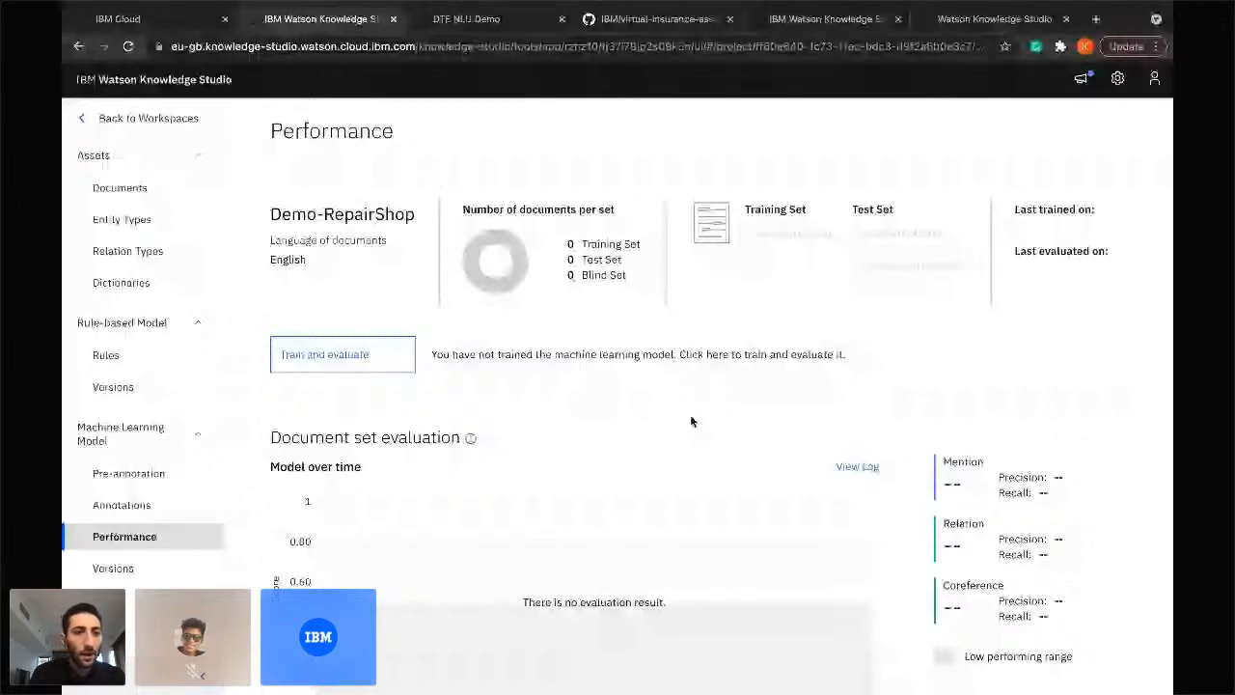
# Open Demo workspace and review its machine learning model's performance, including document set sizes and mention scores.
pyautogui.click(82, 119)
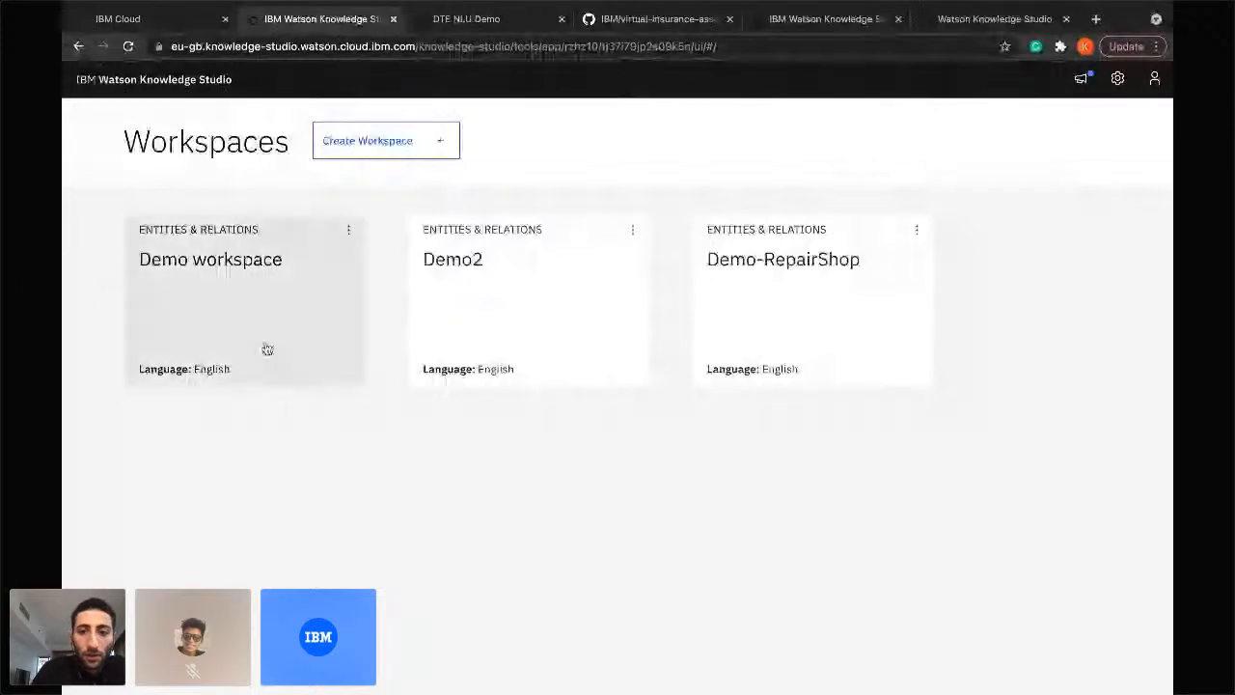
pyautogui.click(259, 313)
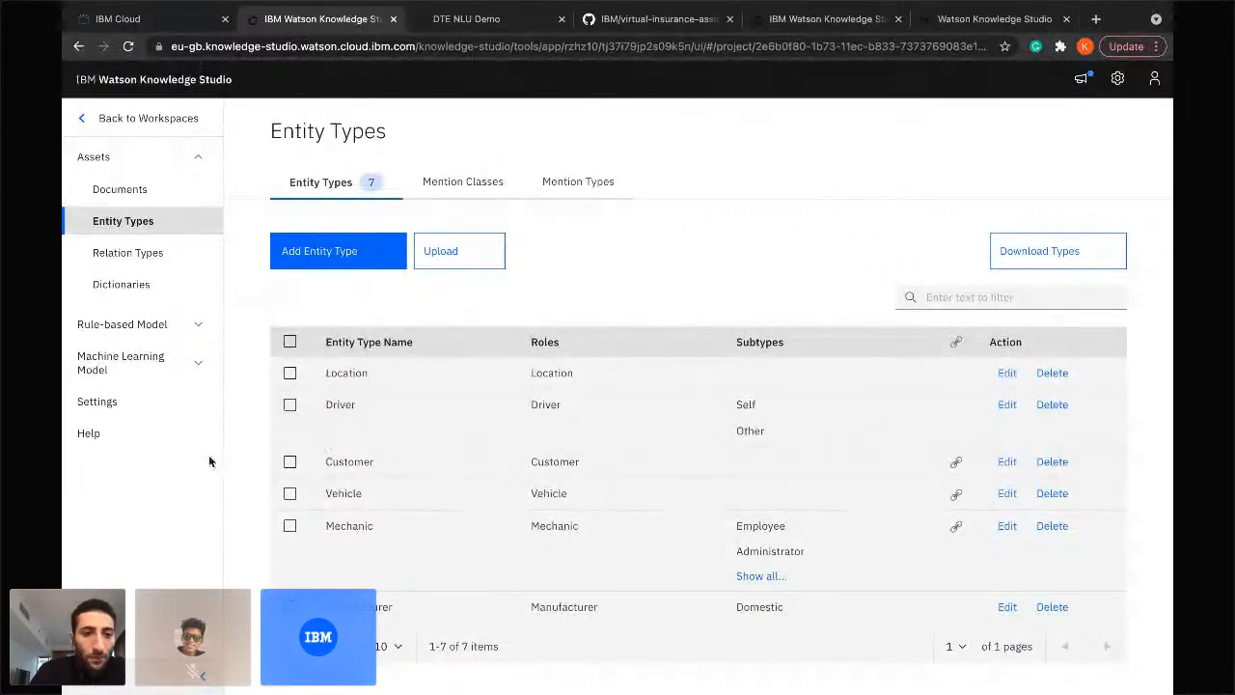
pyautogui.click(159, 374)
pyautogui.click(124, 466)
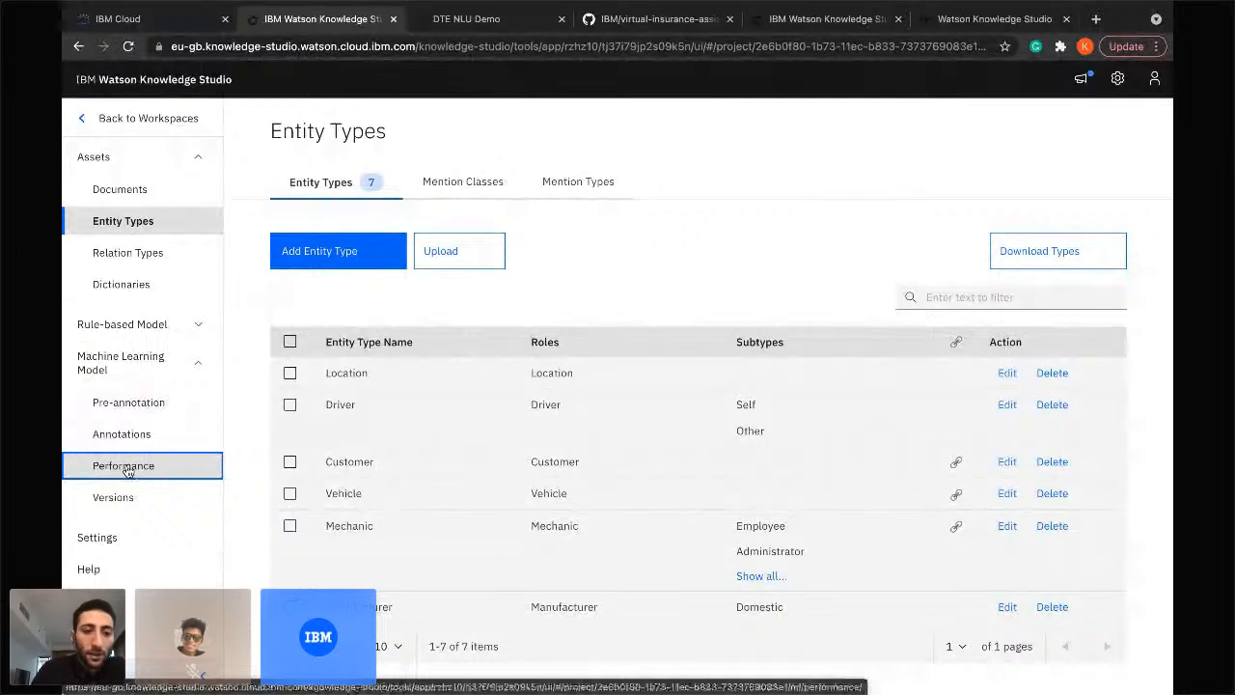
pyautogui.click(126, 469)
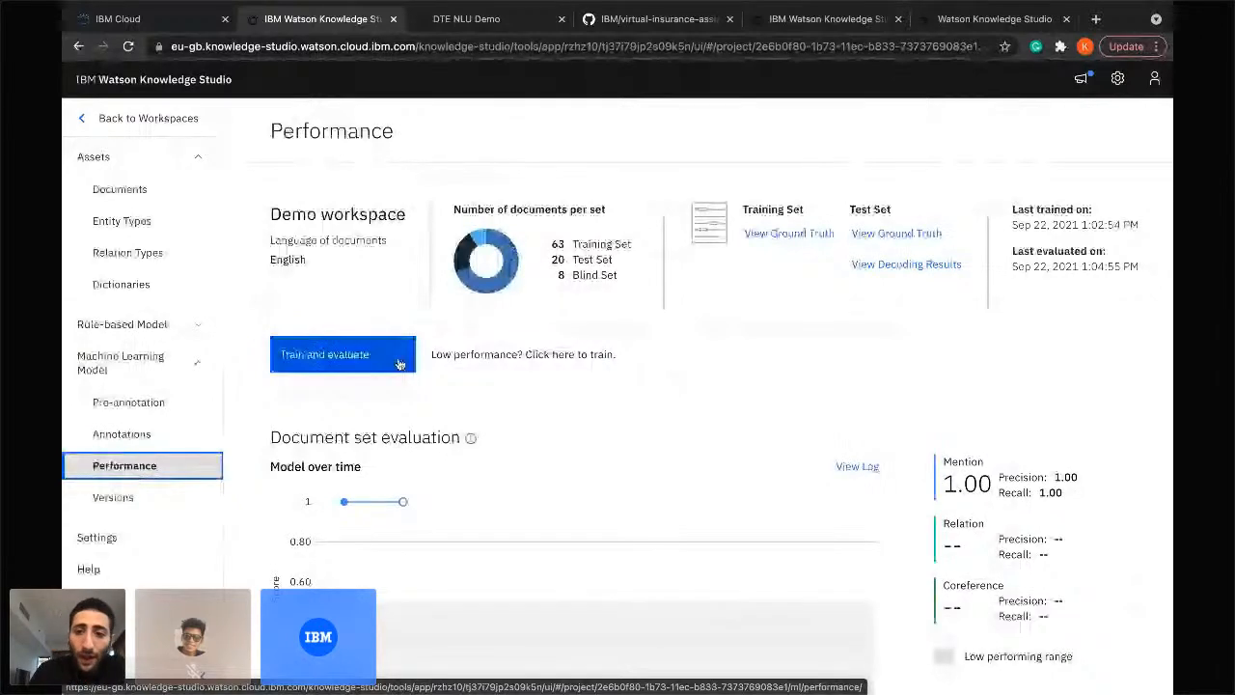
pyautogui.scroll(-1, 580, 367)
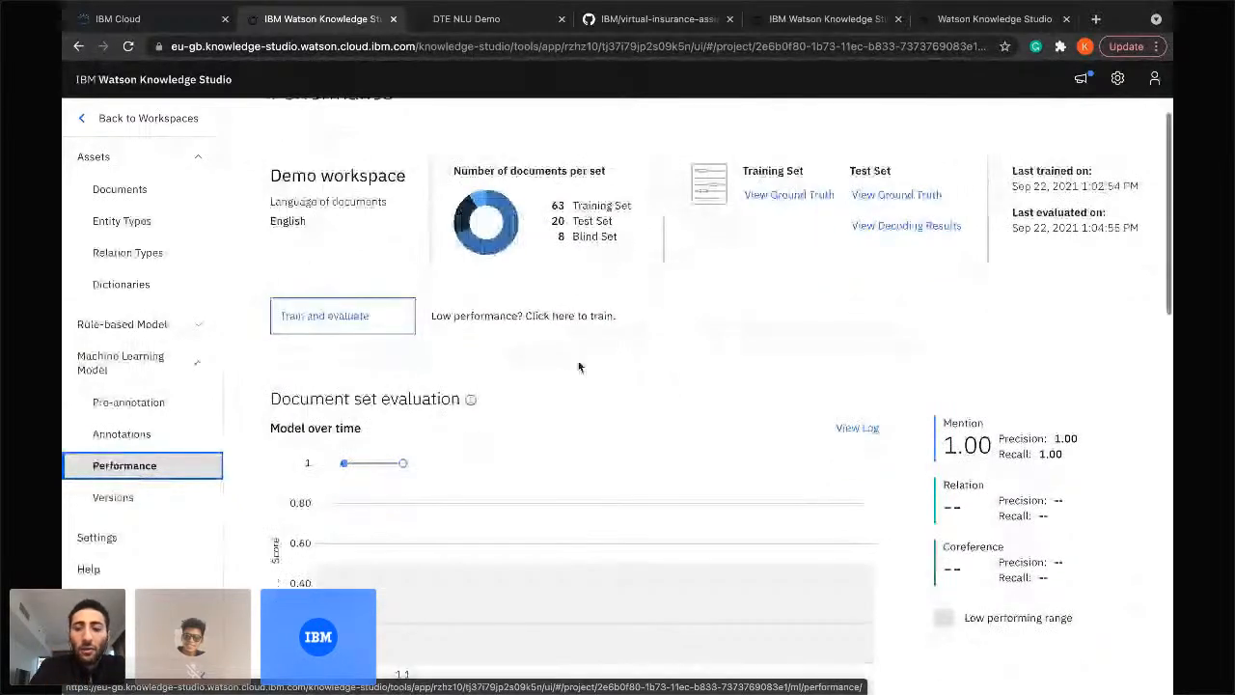
pyautogui.scroll(1, 580, 367)
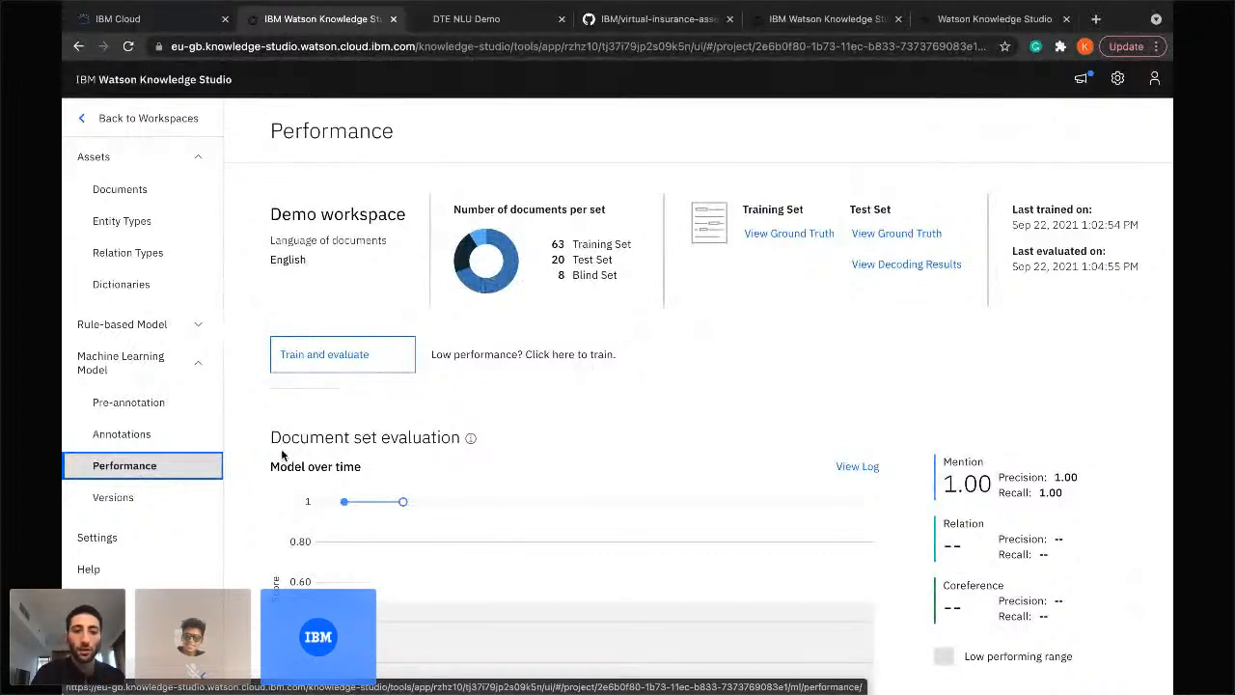
# Show the deployed models under version 1.0 of the Demo workspace model and highlight the model ID.
pyautogui.click(110, 500)
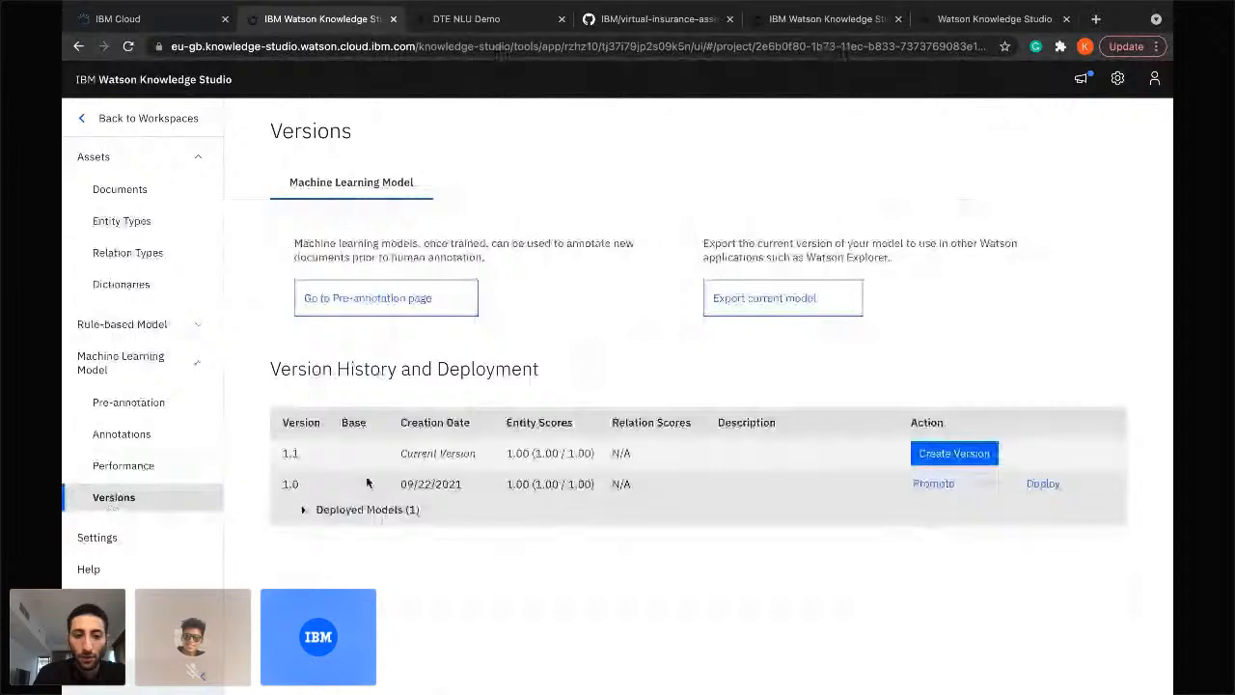
pyautogui.click(308, 513)
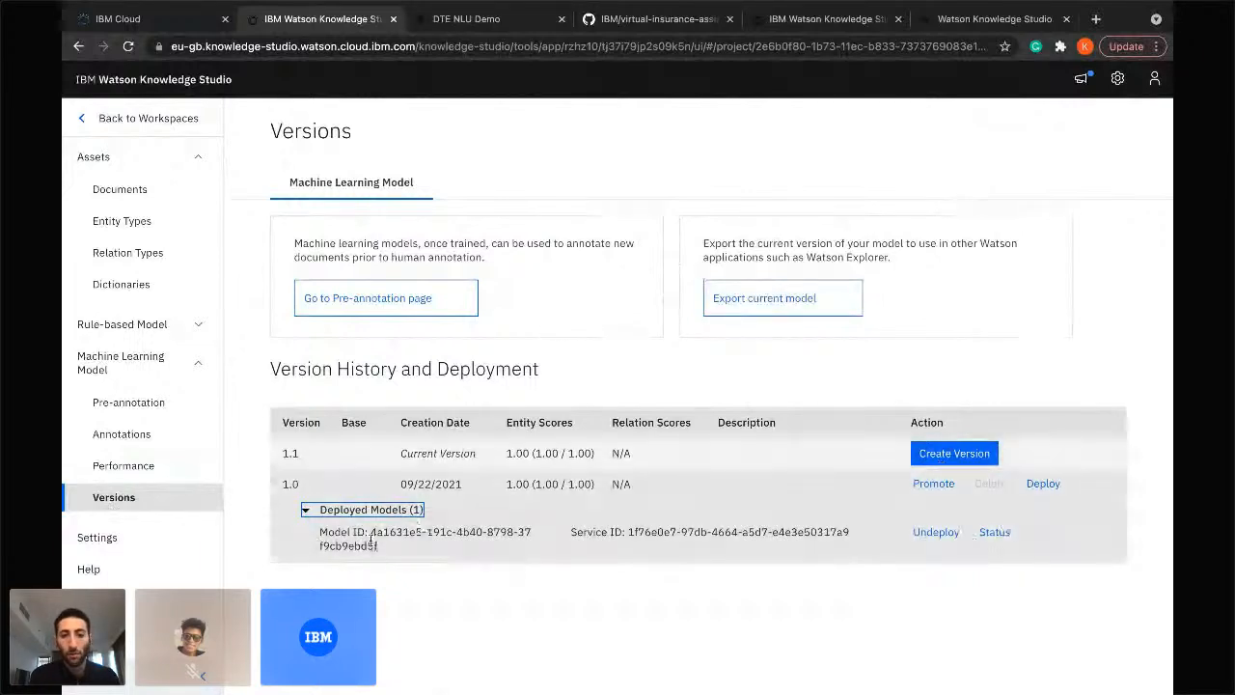
pyautogui.moveTo(371, 538); pyautogui.dragTo(508, 545)
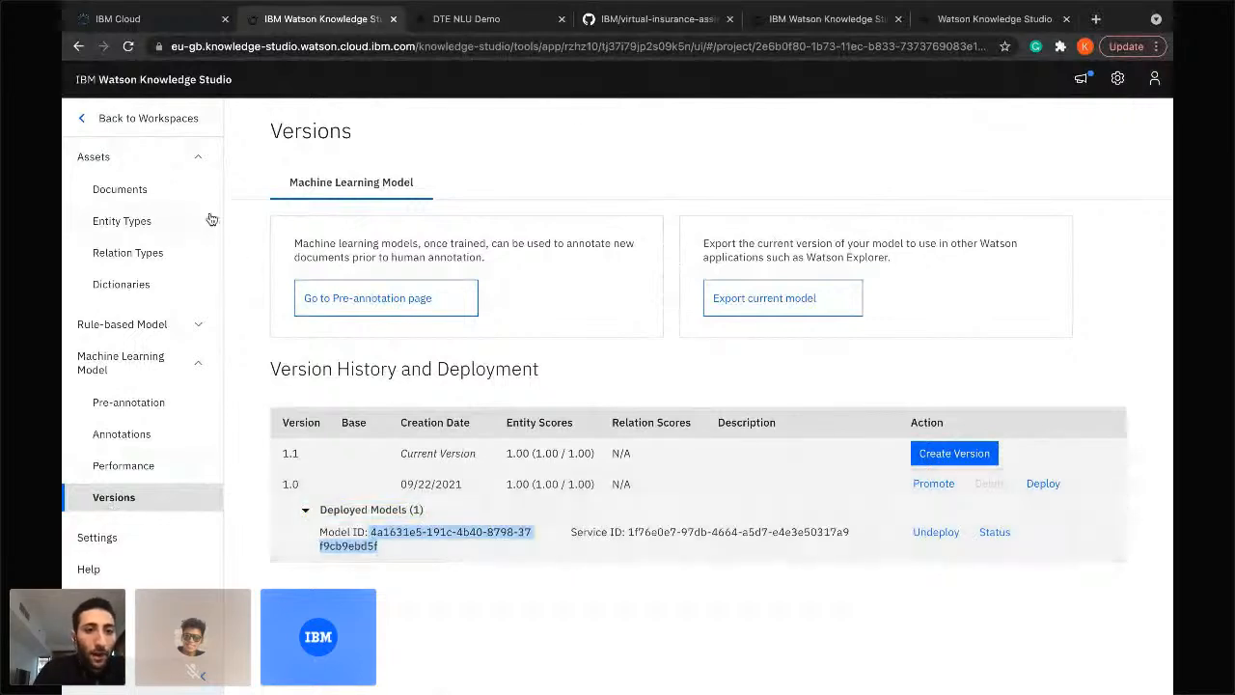
# Open the Demo2 workspace and review its document sets and its machine learning model's performance.
pyautogui.click(104, 123)
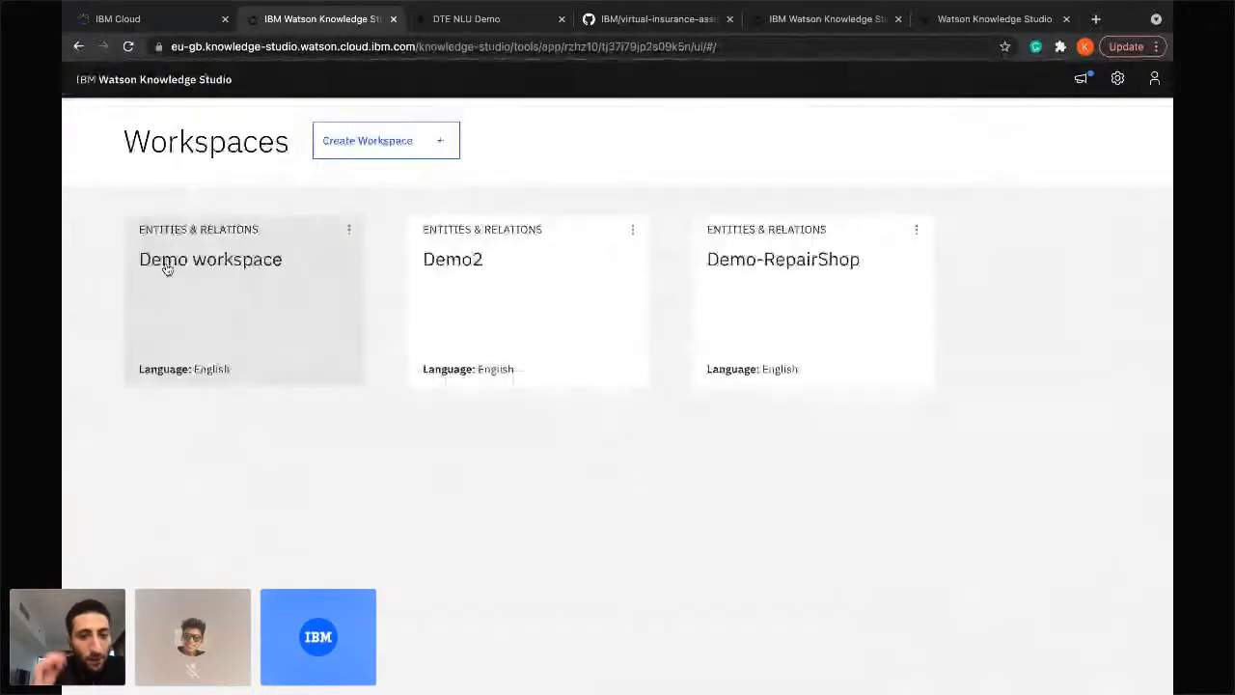
pyautogui.click(540, 317)
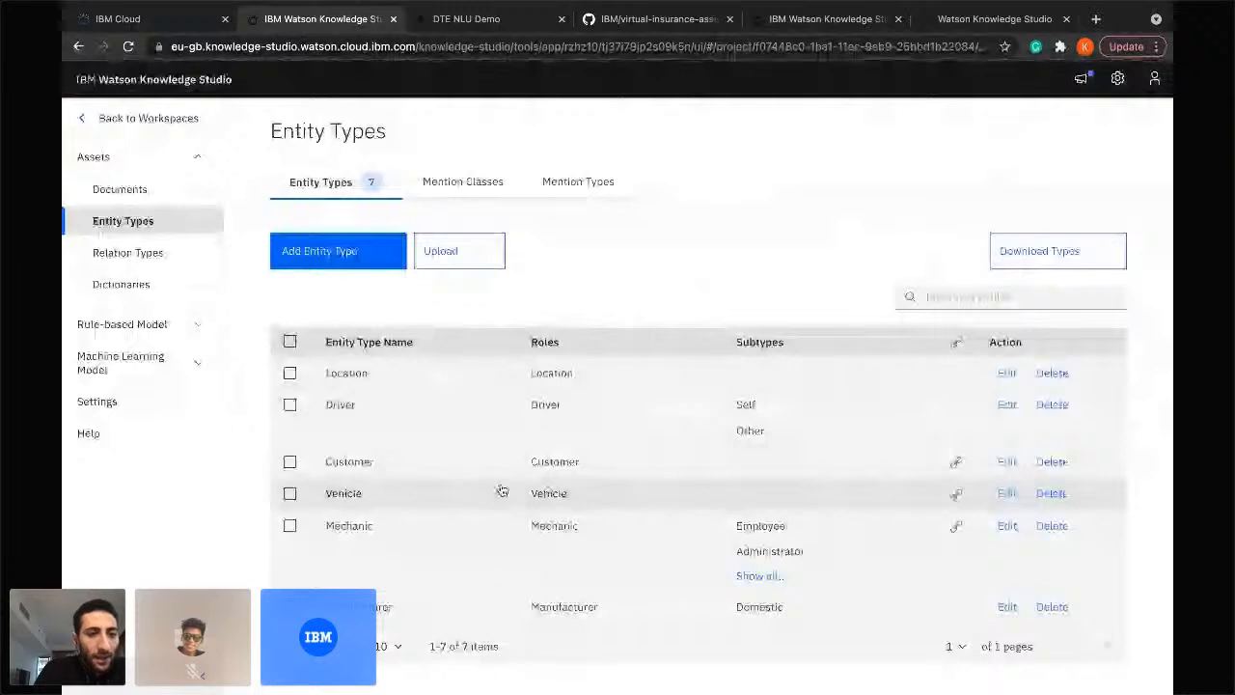
pyautogui.click(145, 194)
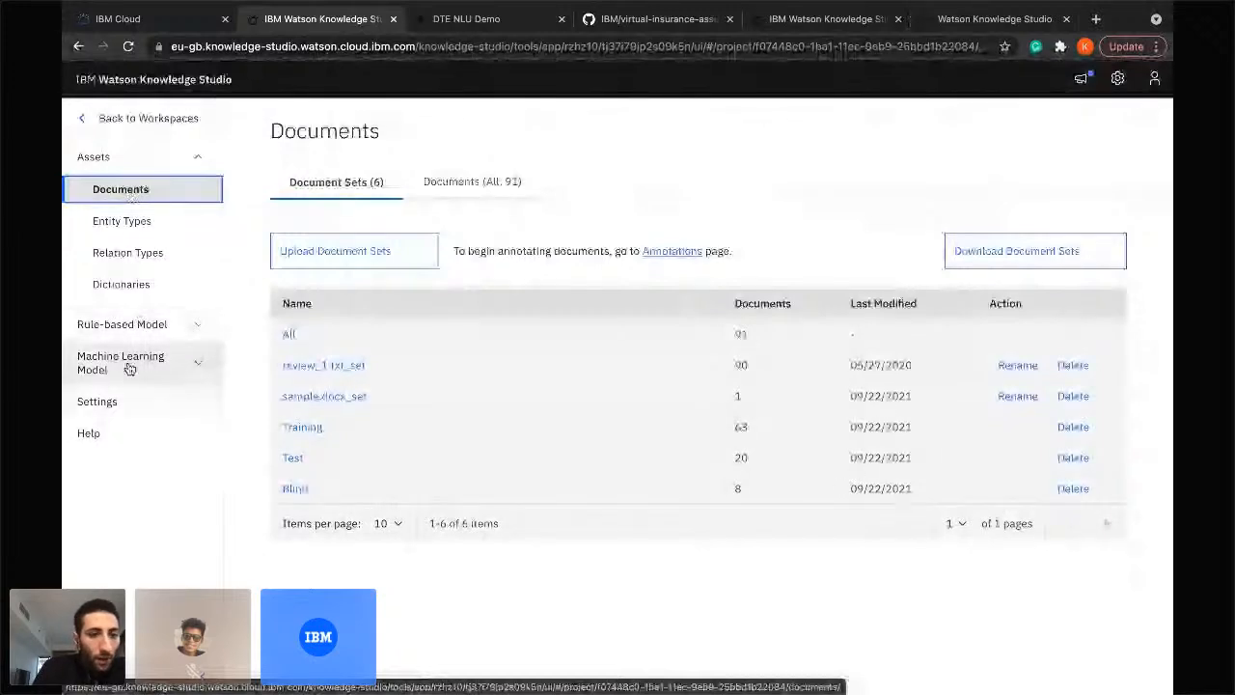
pyautogui.click(130, 369)
pyautogui.click(123, 465)
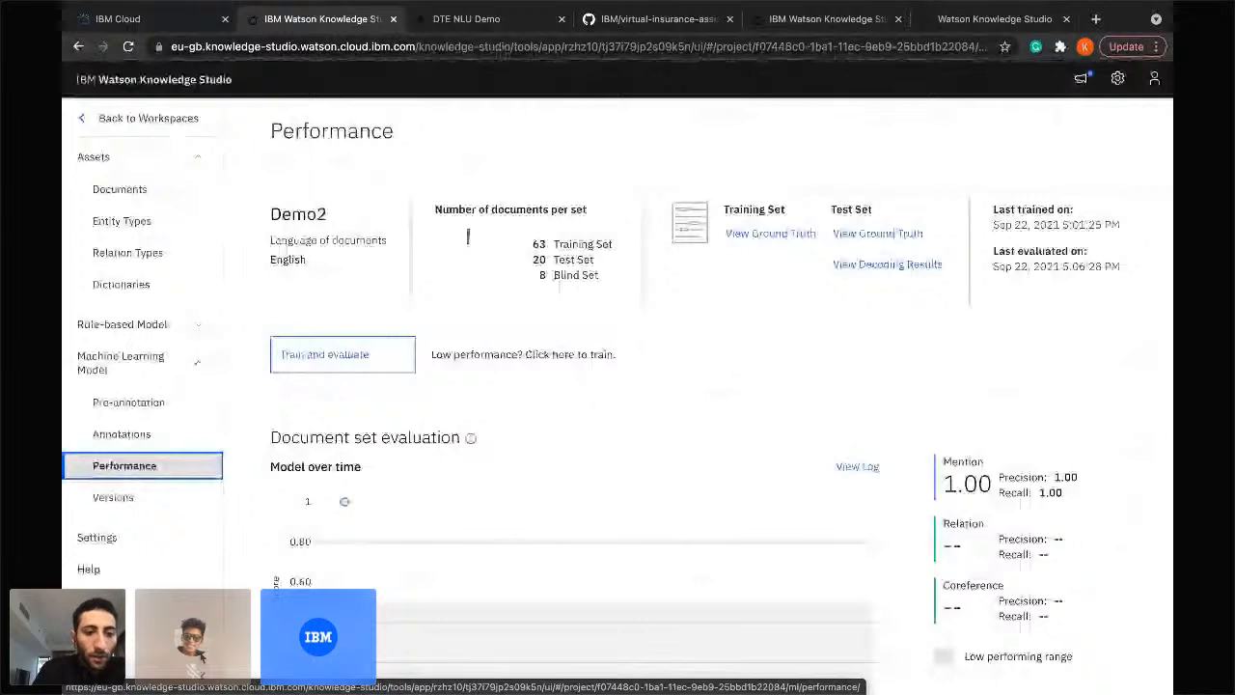
# Create a new version snapshot of the Demo2 machine learning model without a description.
pyautogui.click(149, 497)
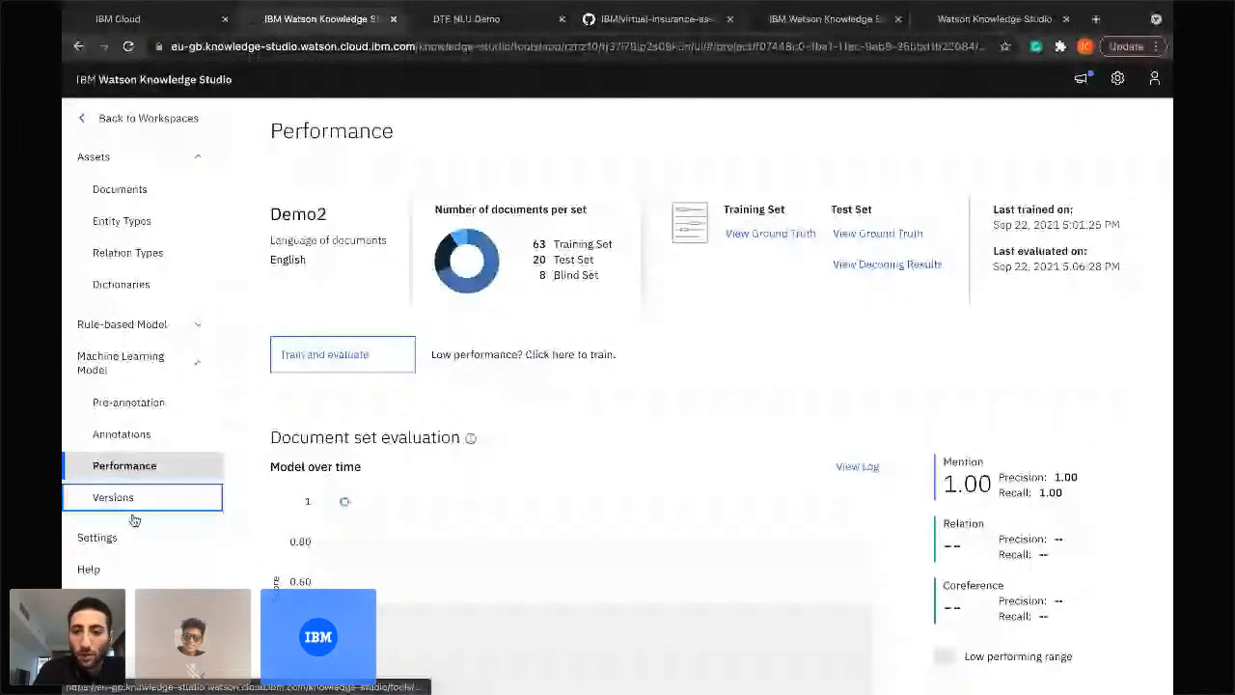
pyautogui.click(955, 453)
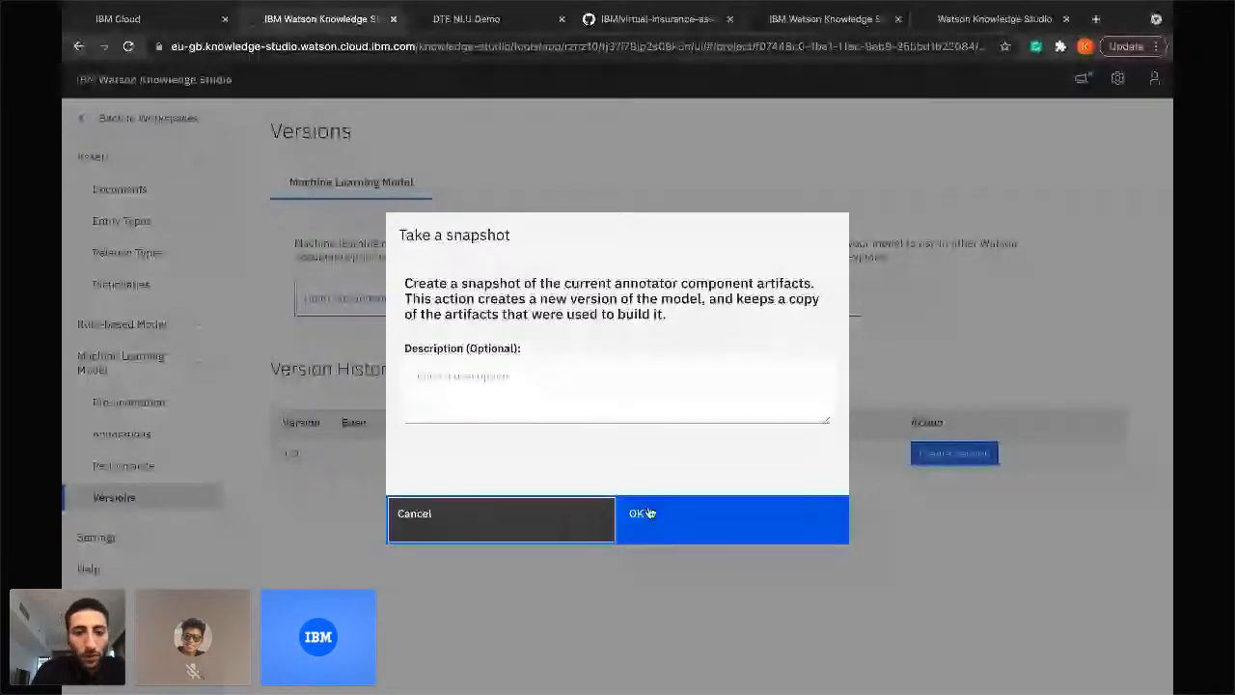
pyautogui.click(647, 513)
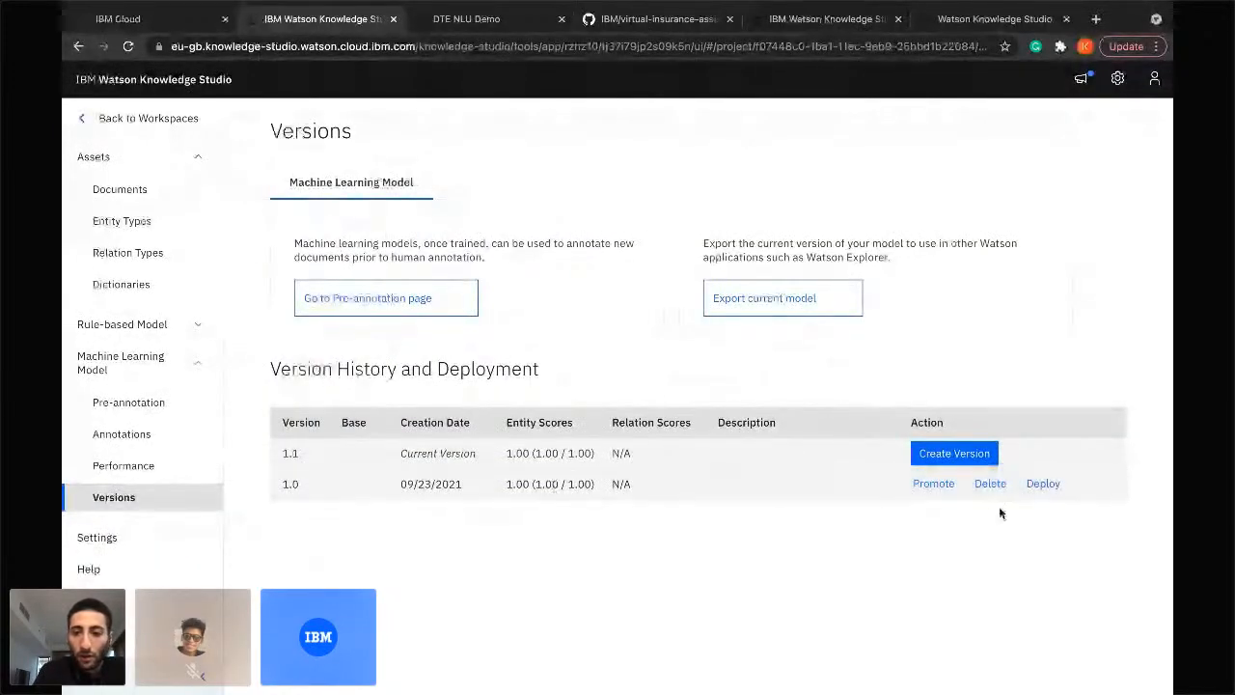
# Try to deploy version 1.0 to Natural Language Understanding in London, Default group, service Natural Language Understanding-kif01, and cancel the deployment.
pyautogui.click(1044, 485)
pyautogui.click(426, 363)
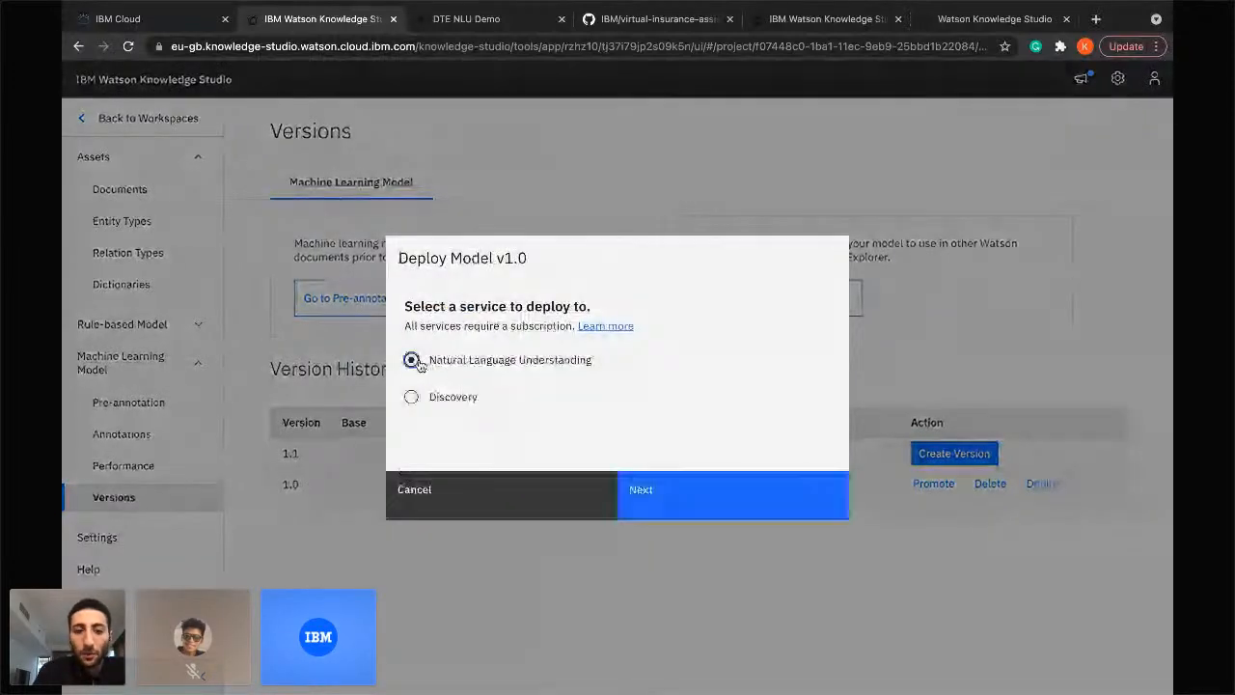
pyautogui.click(681, 505)
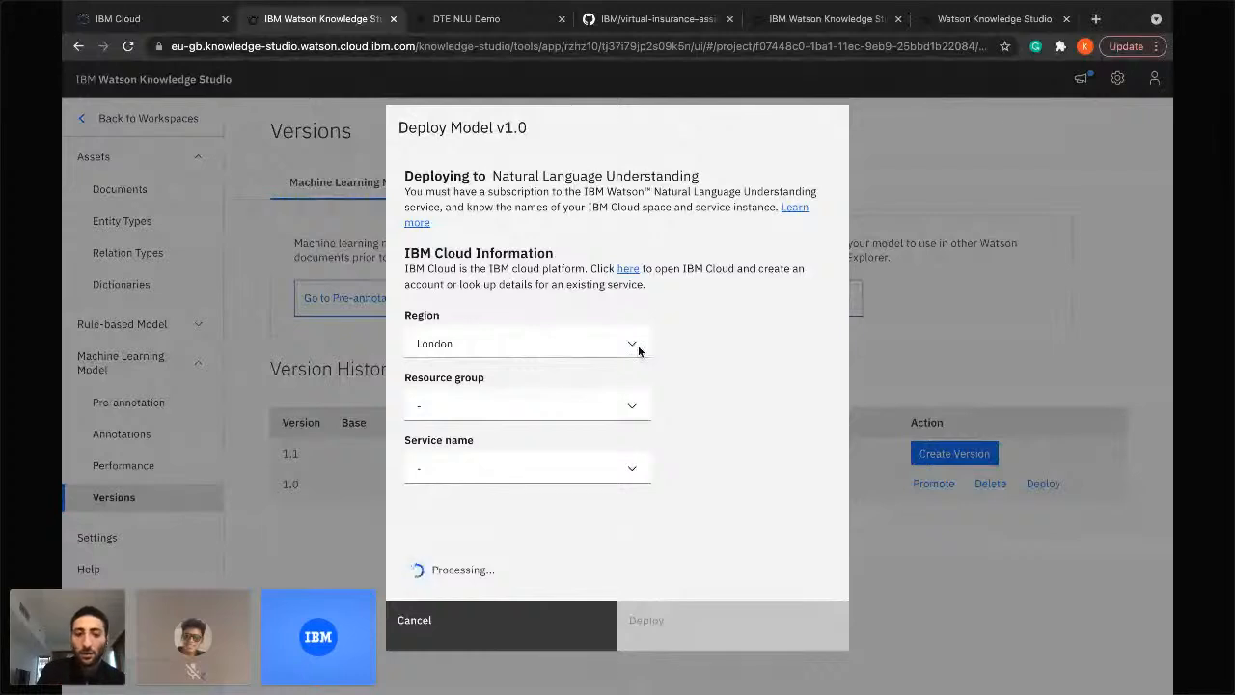
pyautogui.click(628, 419)
pyautogui.scroll(-1, 521, 521)
pyautogui.click(574, 475)
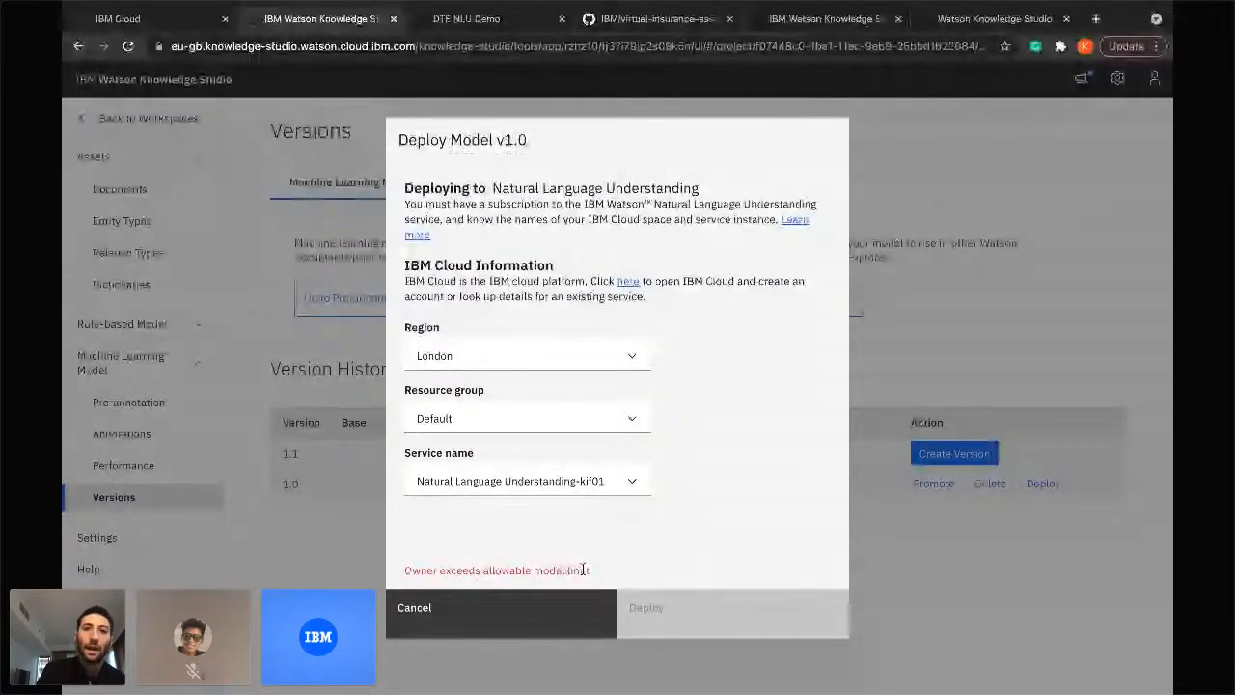
pyautogui.click(512, 623)
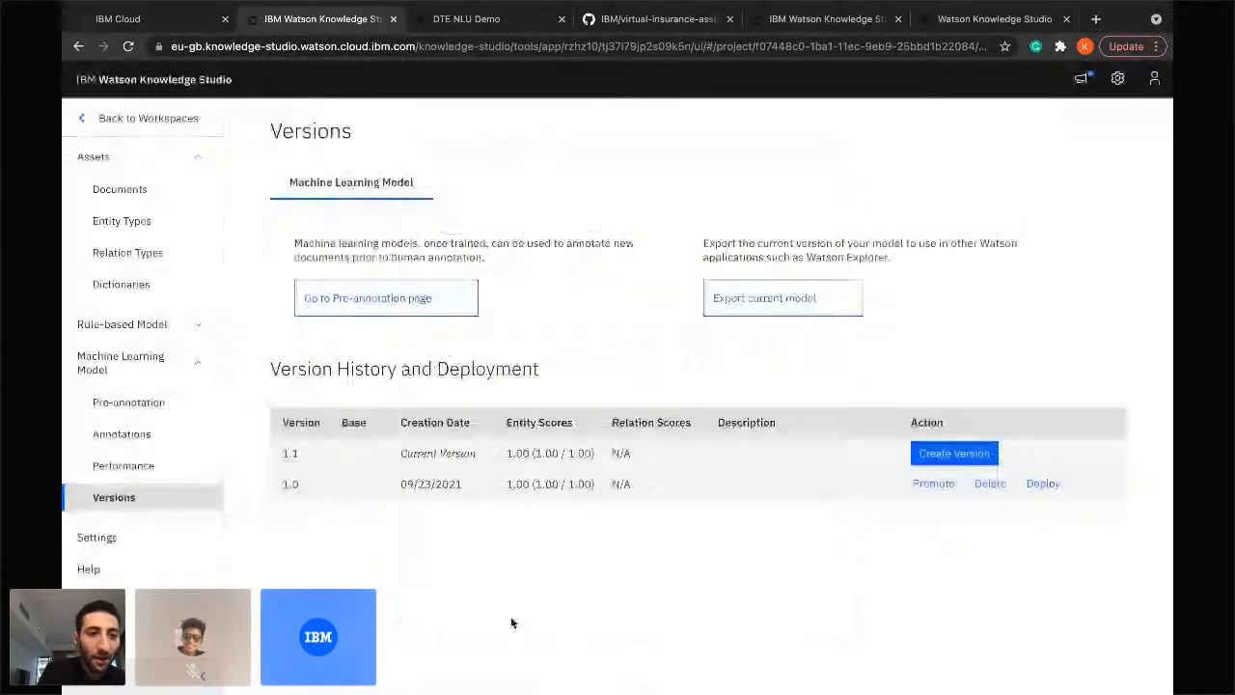
# Leave the Demo2 workspace and show the services and software in the IBM Cloud resource list.
pyautogui.click(106, 119)
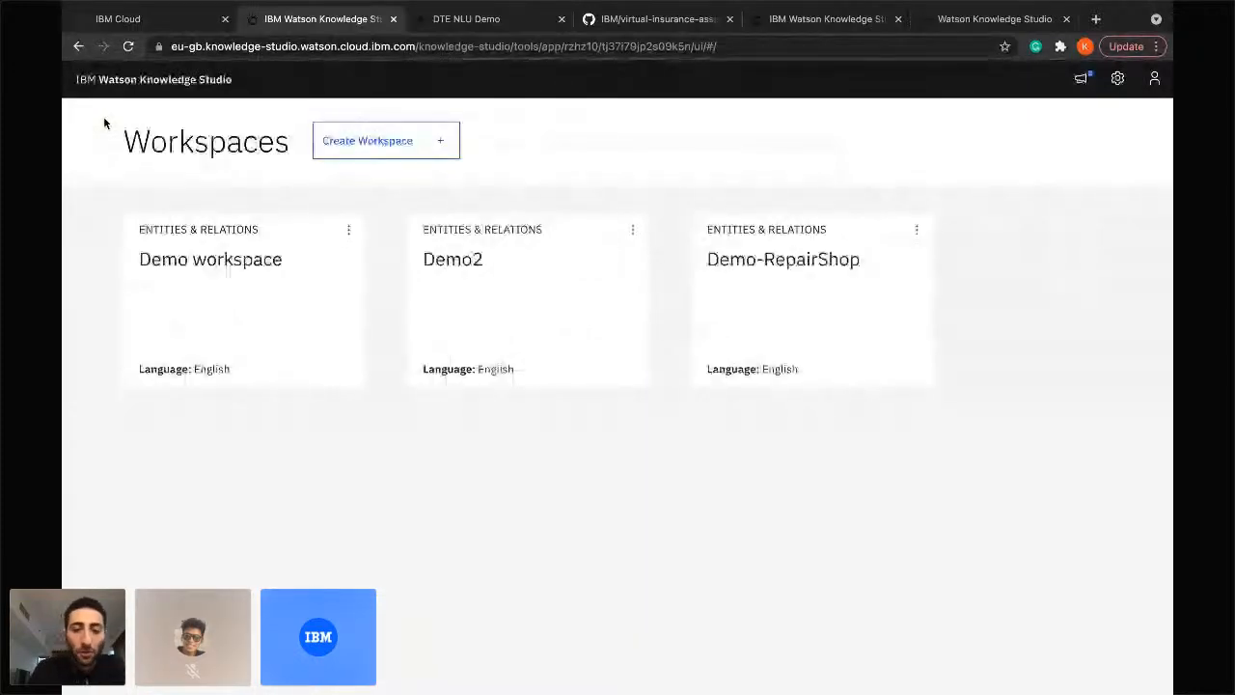
pyautogui.moveTo(569, 691)
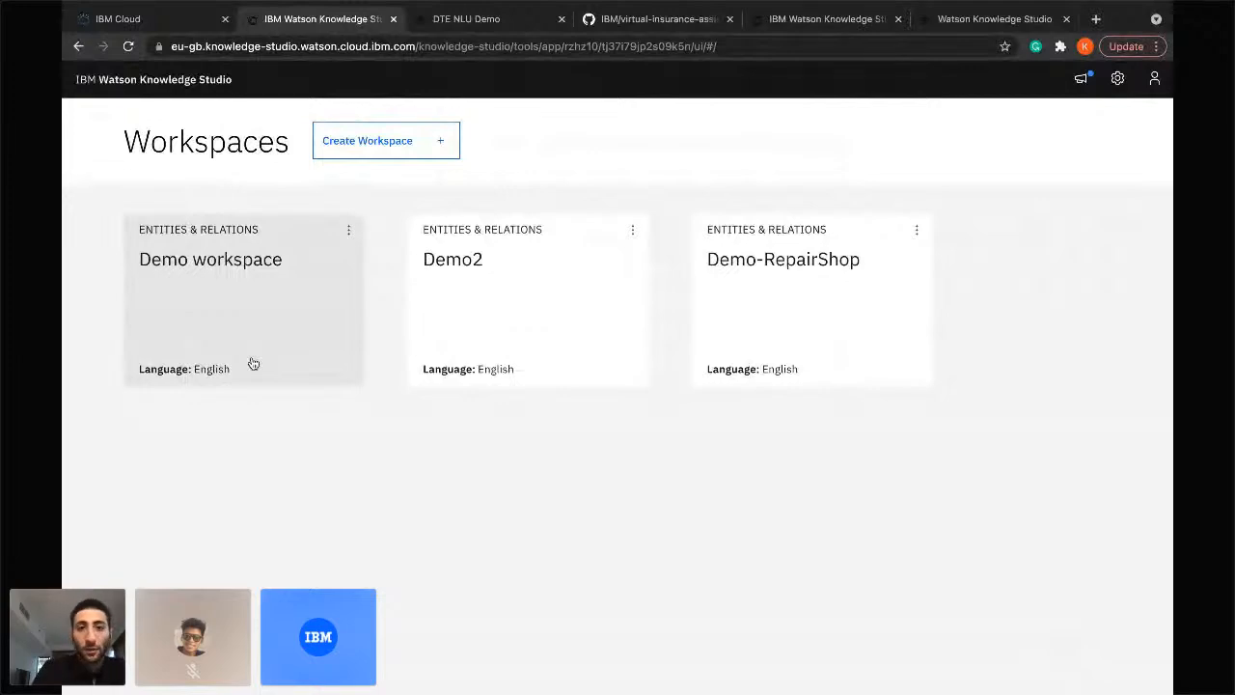
pyautogui.click(118, 21)
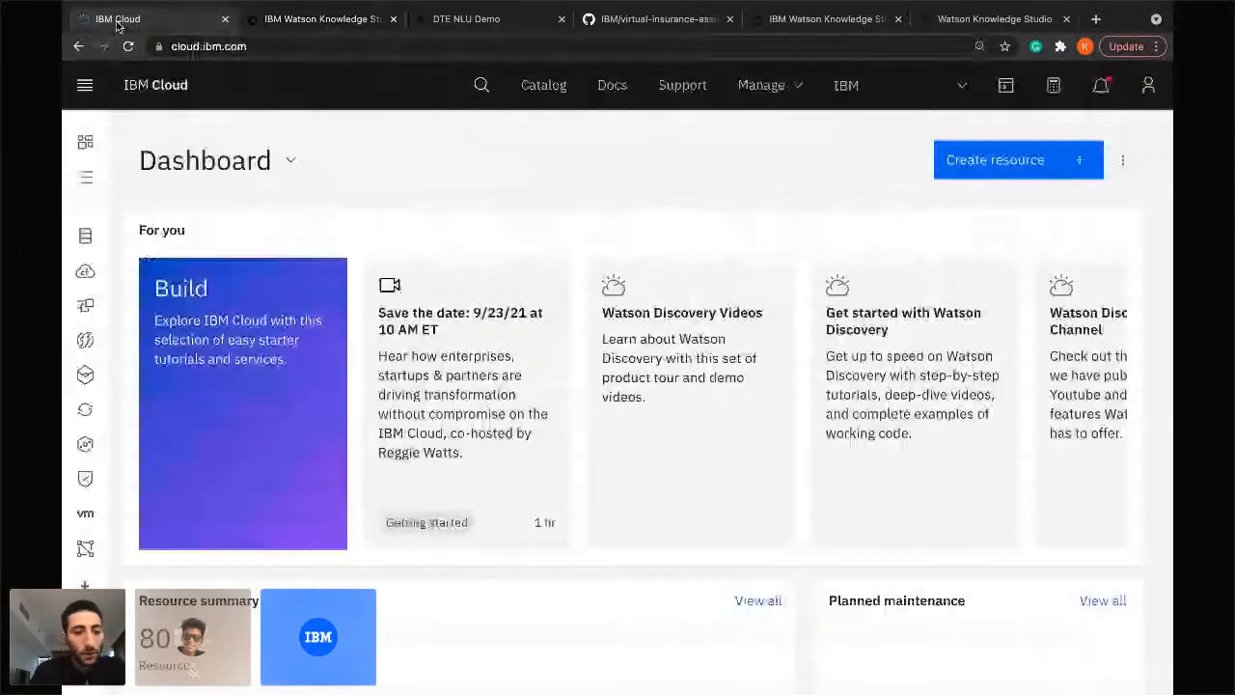
pyautogui.scroll(-4, 304, 522)
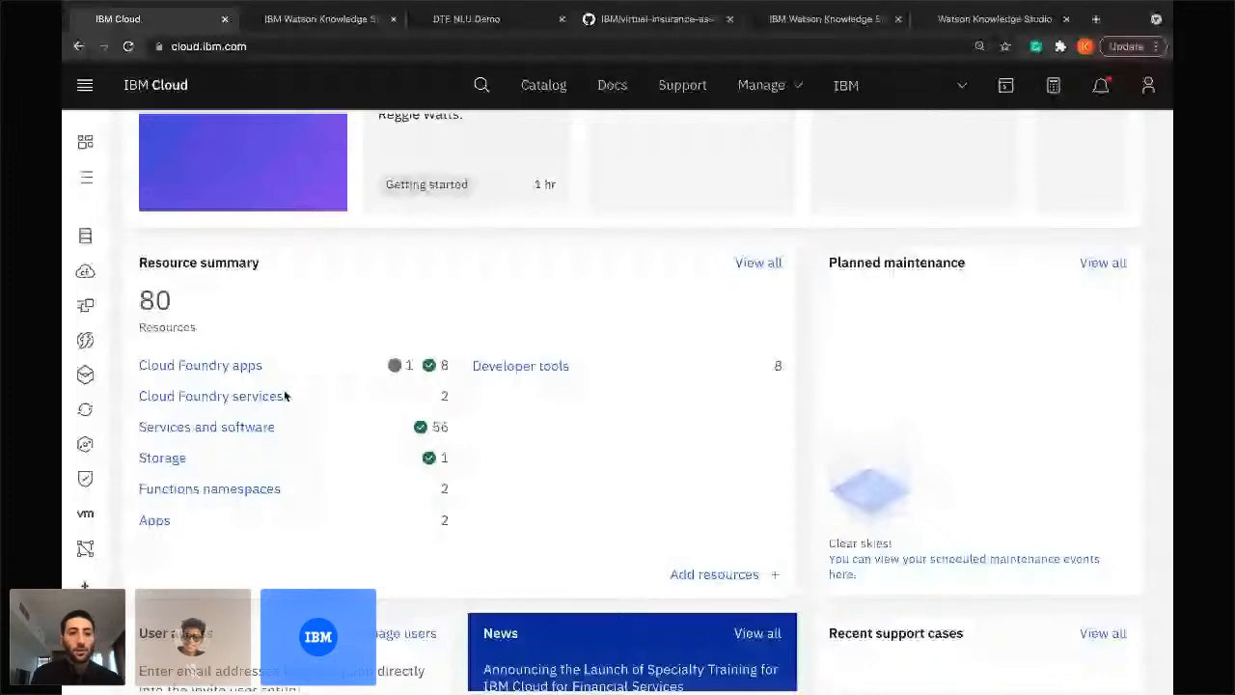
pyautogui.click(218, 434)
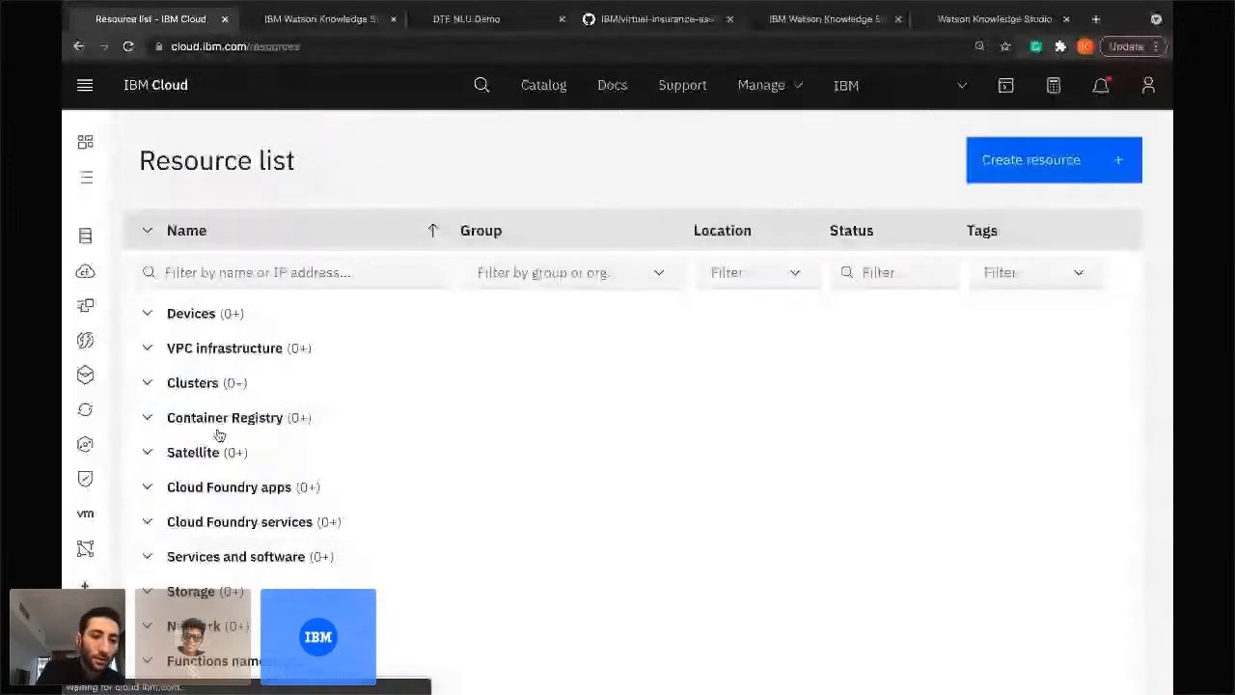
pyautogui.click(148, 557)
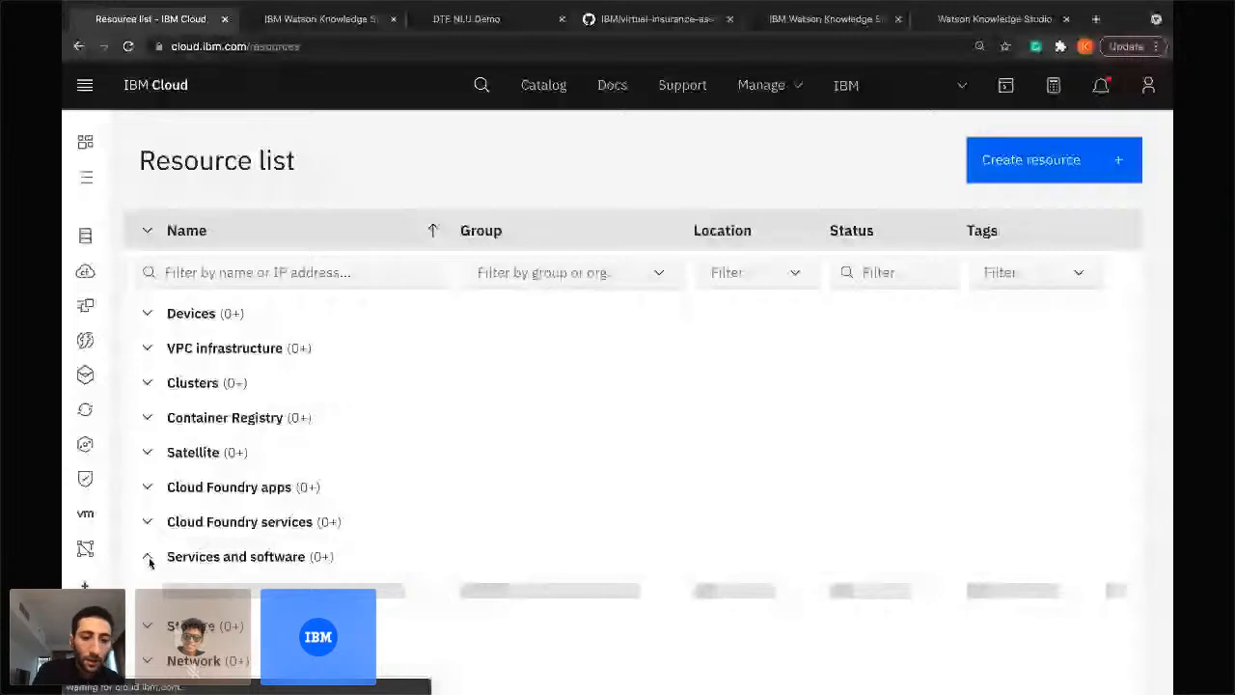
# Open the Natural Language Understanding-kif01 service in London and view its credentials section.
pyautogui.scroll(-5, 212, 542)
pyautogui.scroll(-3, 213, 542)
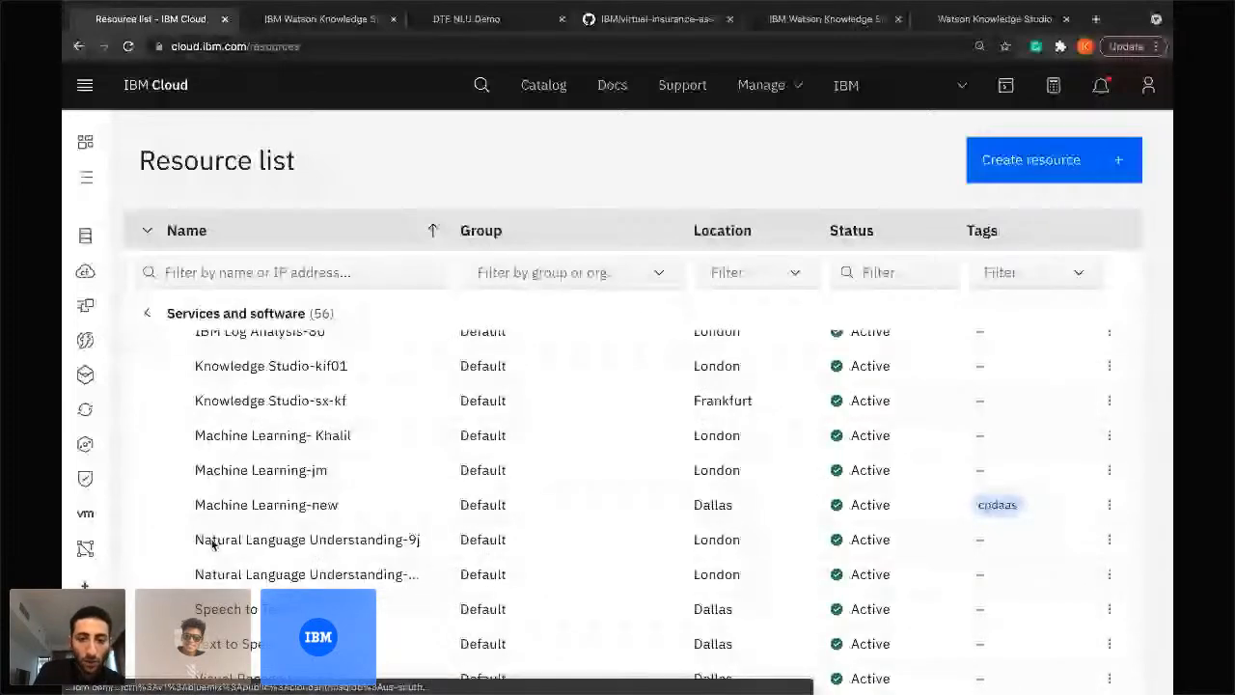
pyautogui.scroll(-1, 212, 543)
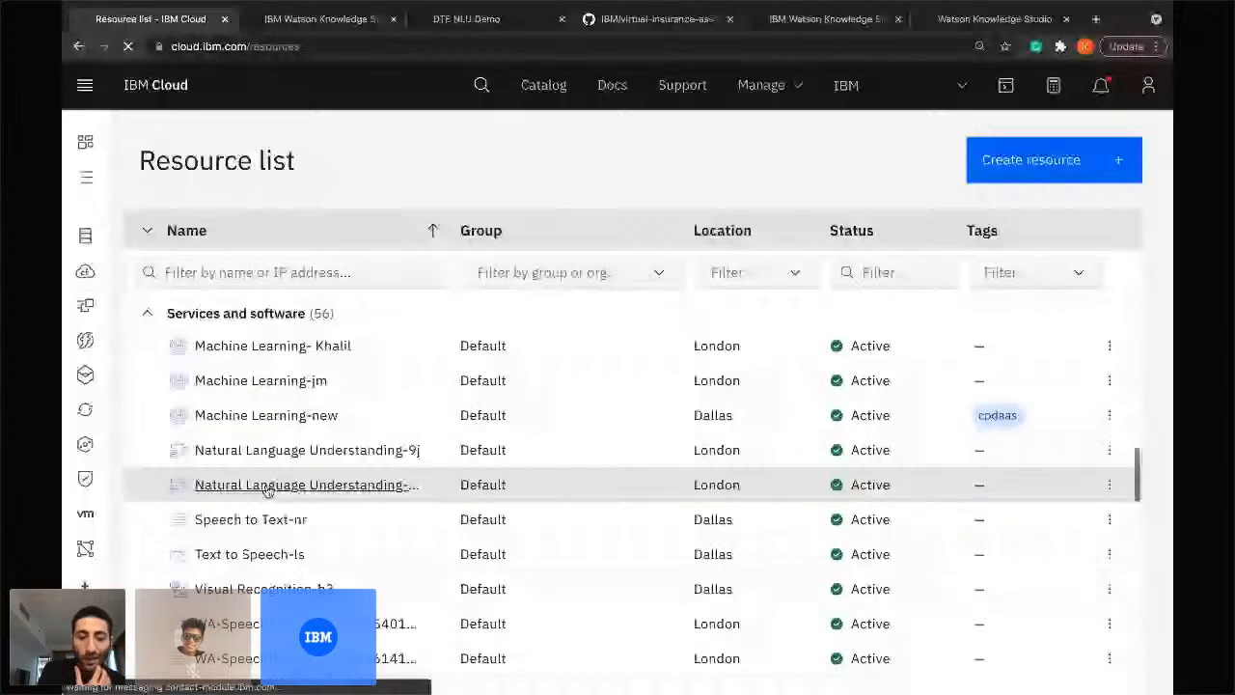
pyautogui.click(268, 486)
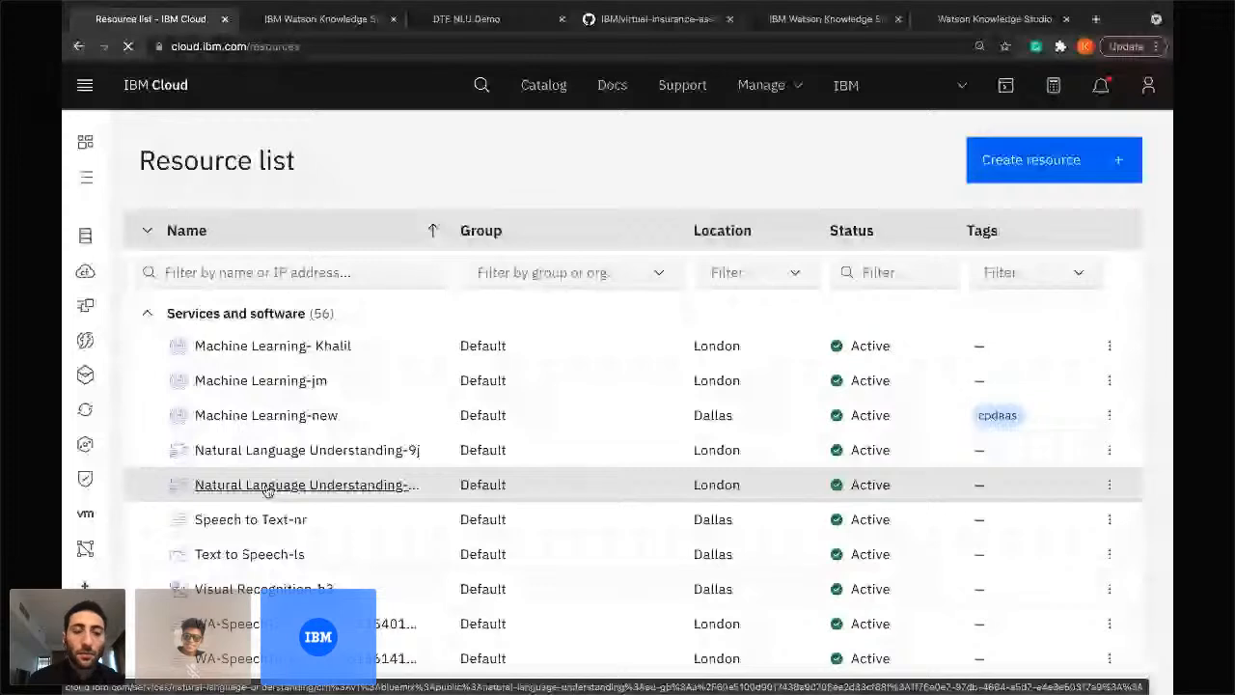
pyautogui.click(267, 489)
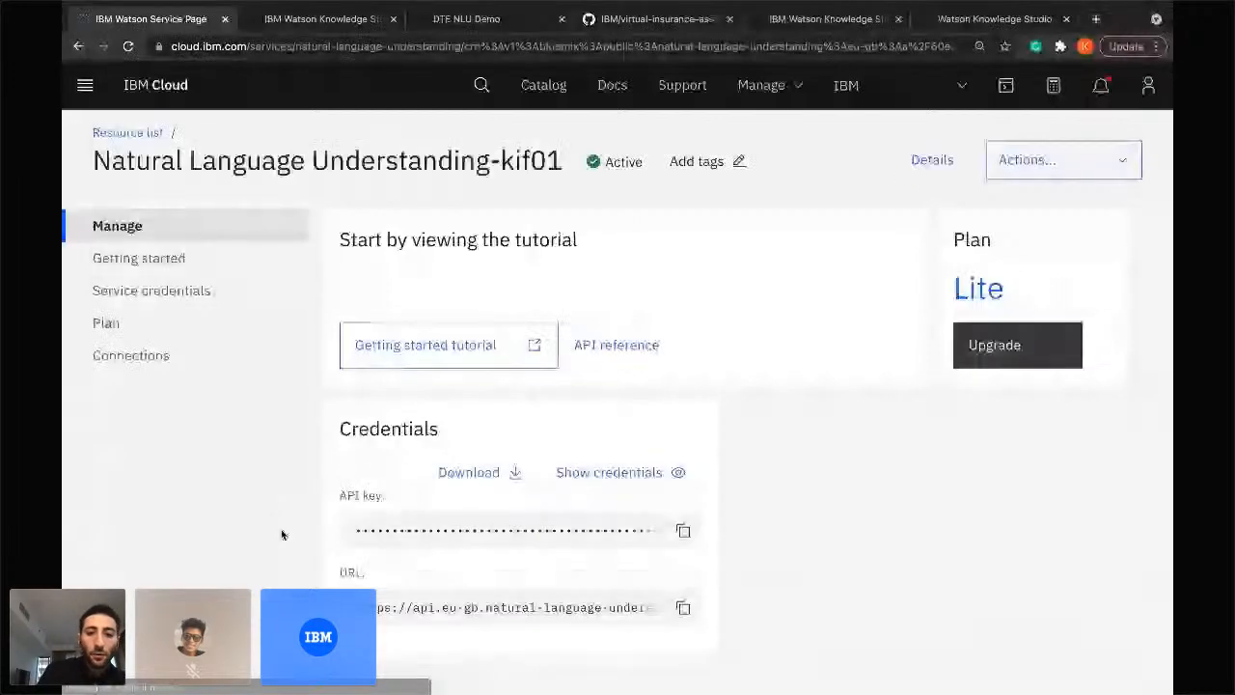
pyautogui.scroll(-1, 281, 533)
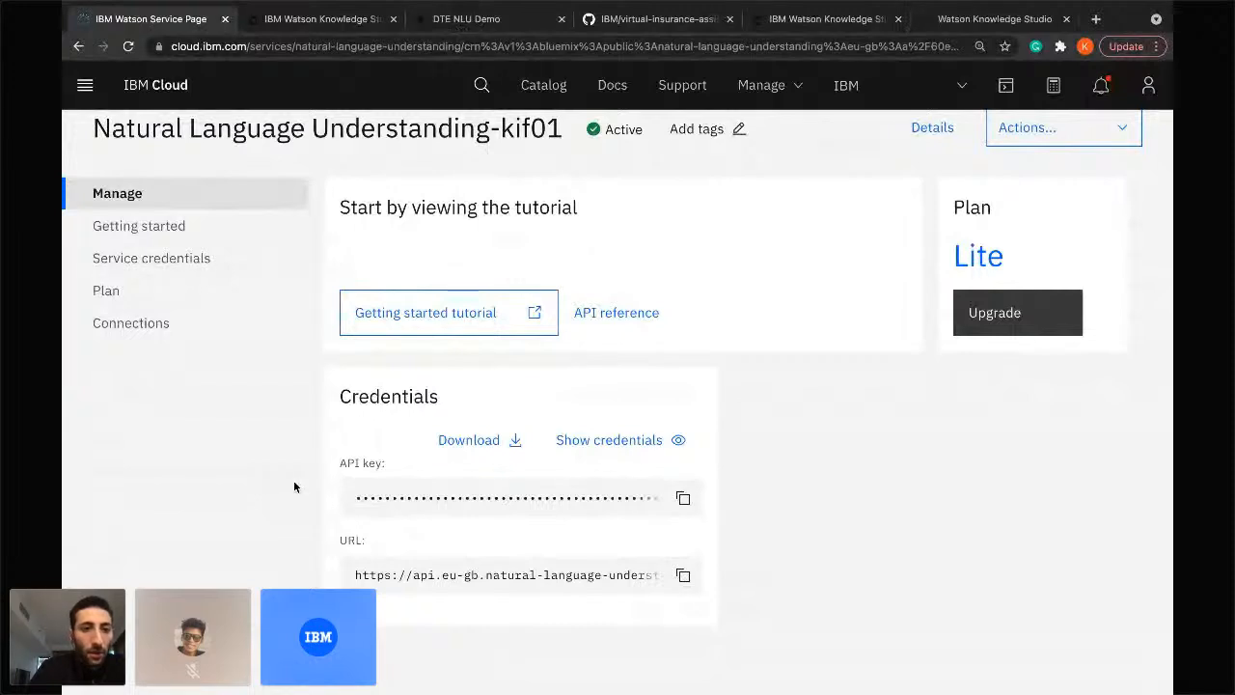
# Switch to Finder and preview demo.json in the workshop folder to examine its model ID placeholders.
pyautogui.press('F11')
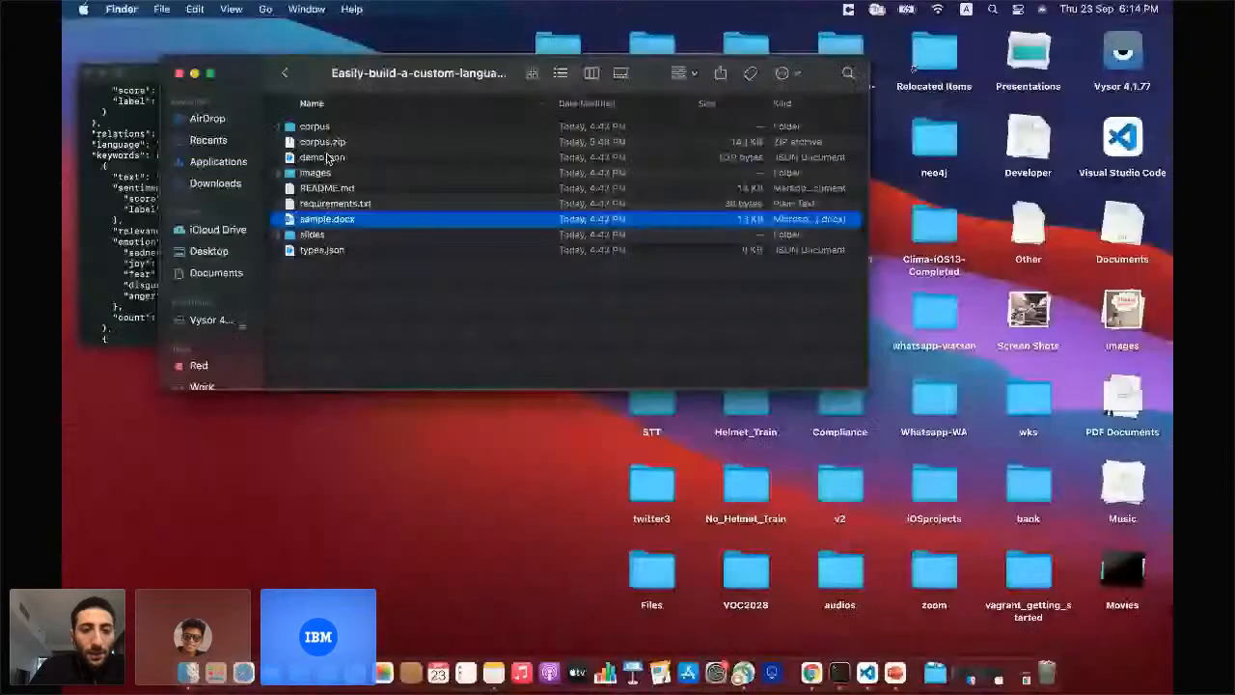
pyautogui.click(322, 251)
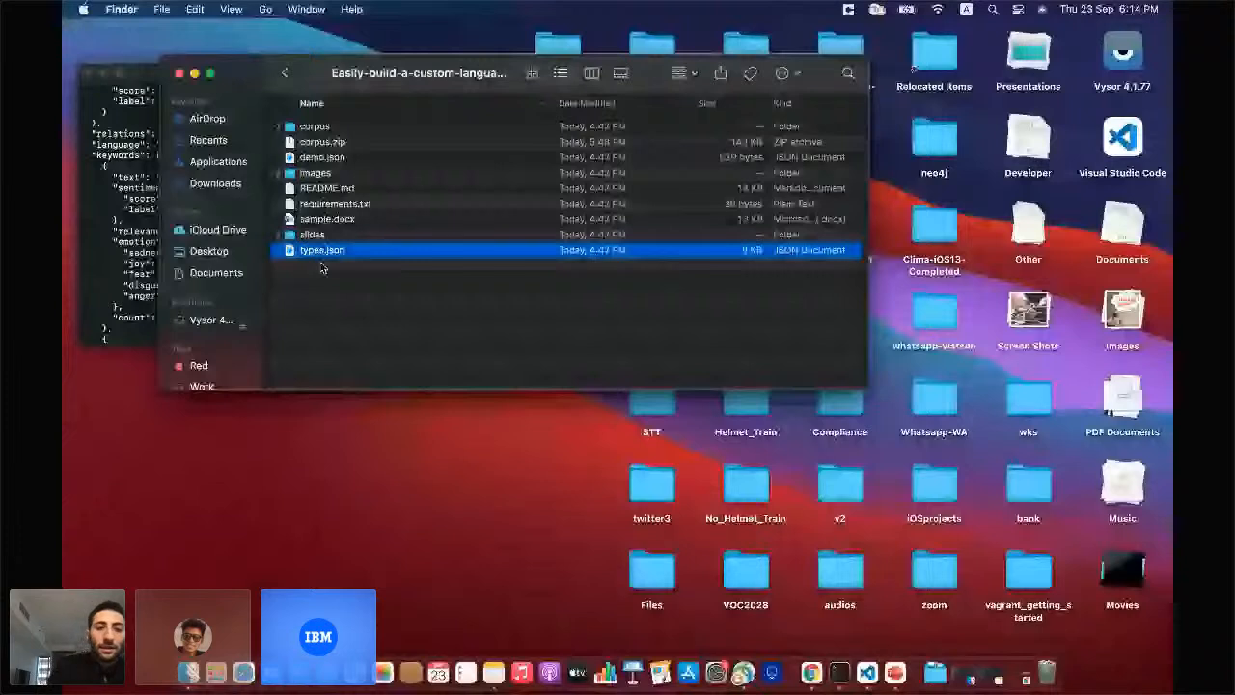
pyautogui.click(327, 157)
pyautogui.press('space')
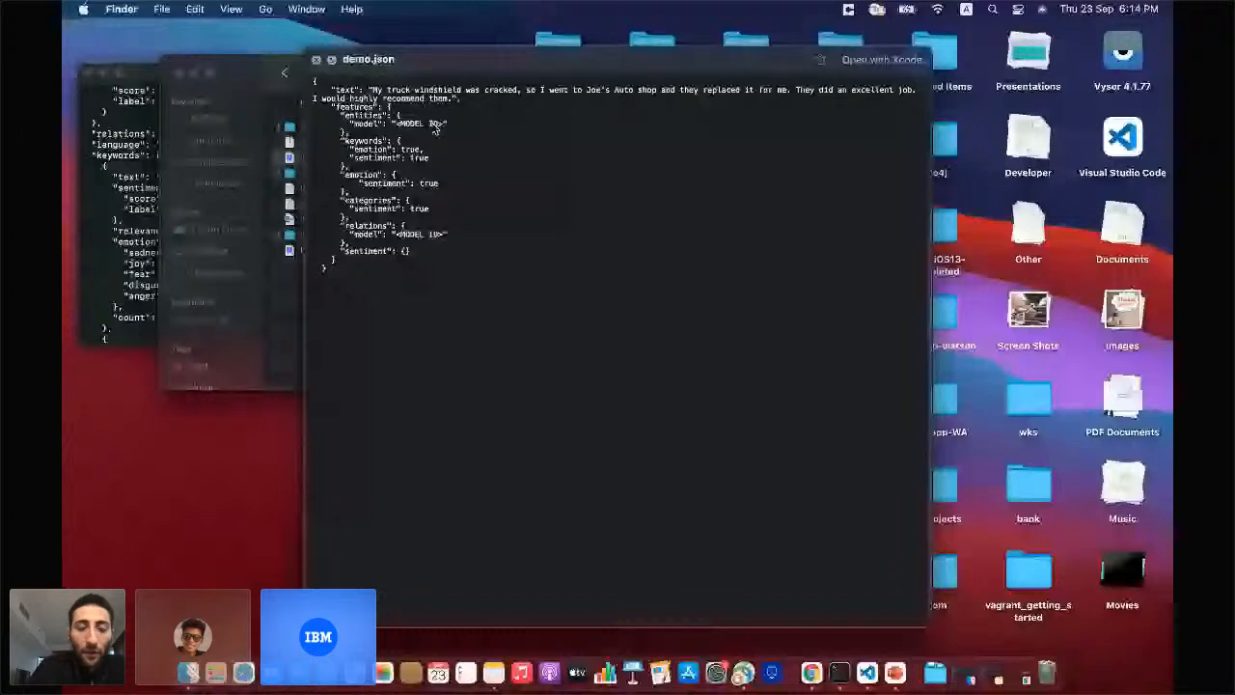
pyautogui.moveTo(444, 128); pyautogui.dragTo(464, 130)
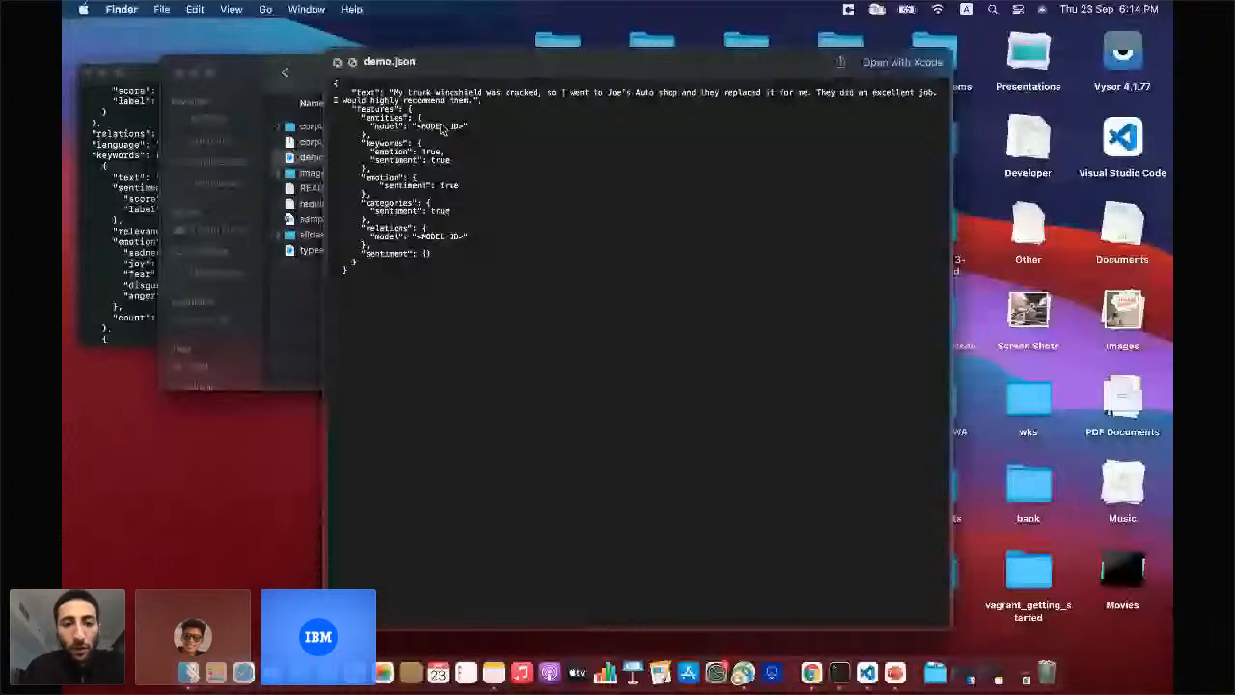
pyautogui.click(338, 61)
pyautogui.click(867, 675)
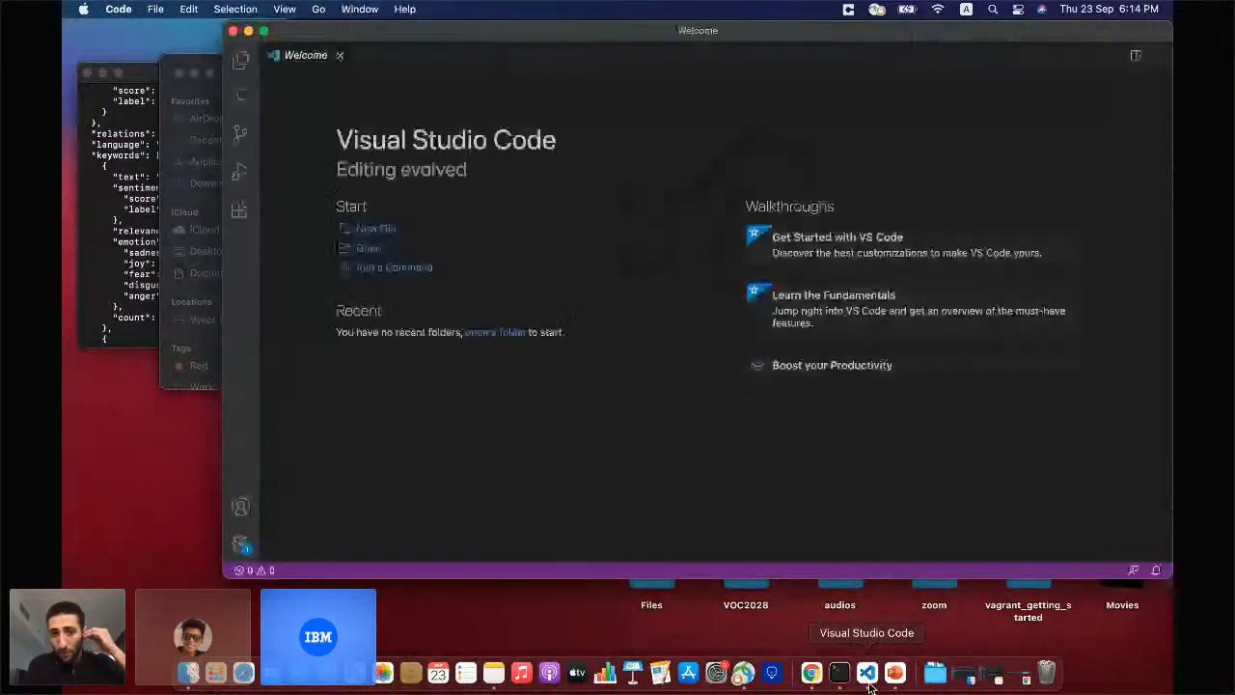
pyautogui.click(233, 32)
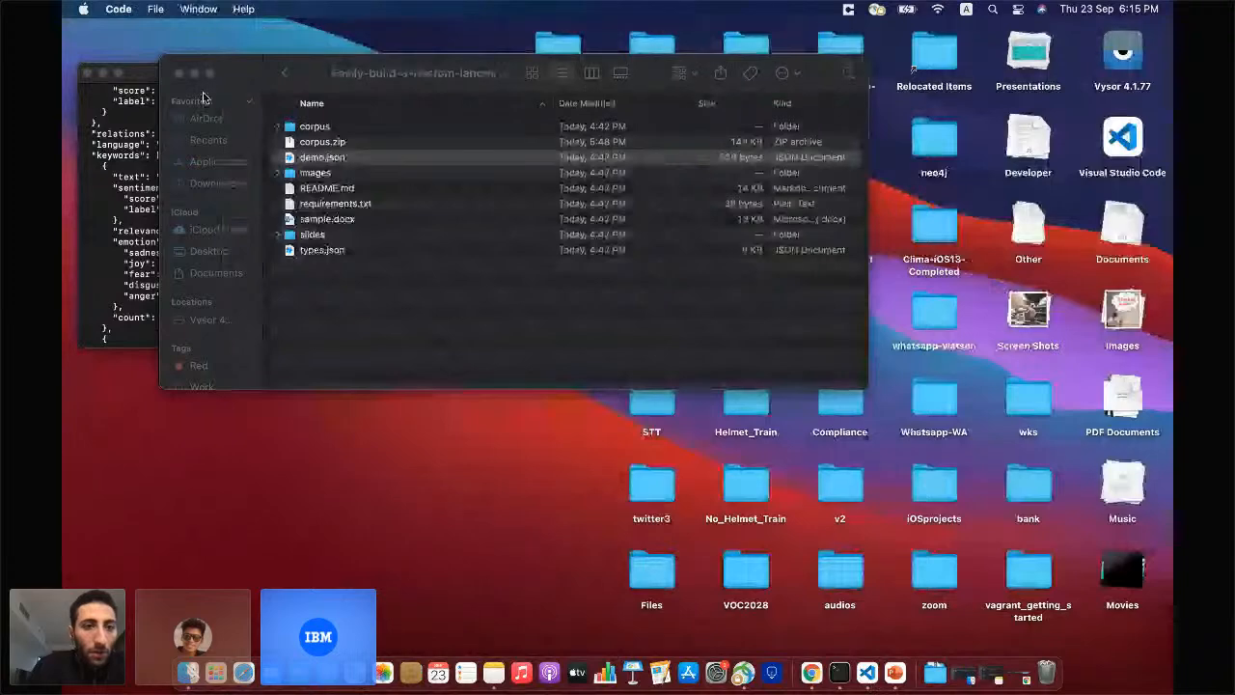
pyautogui.click(179, 74)
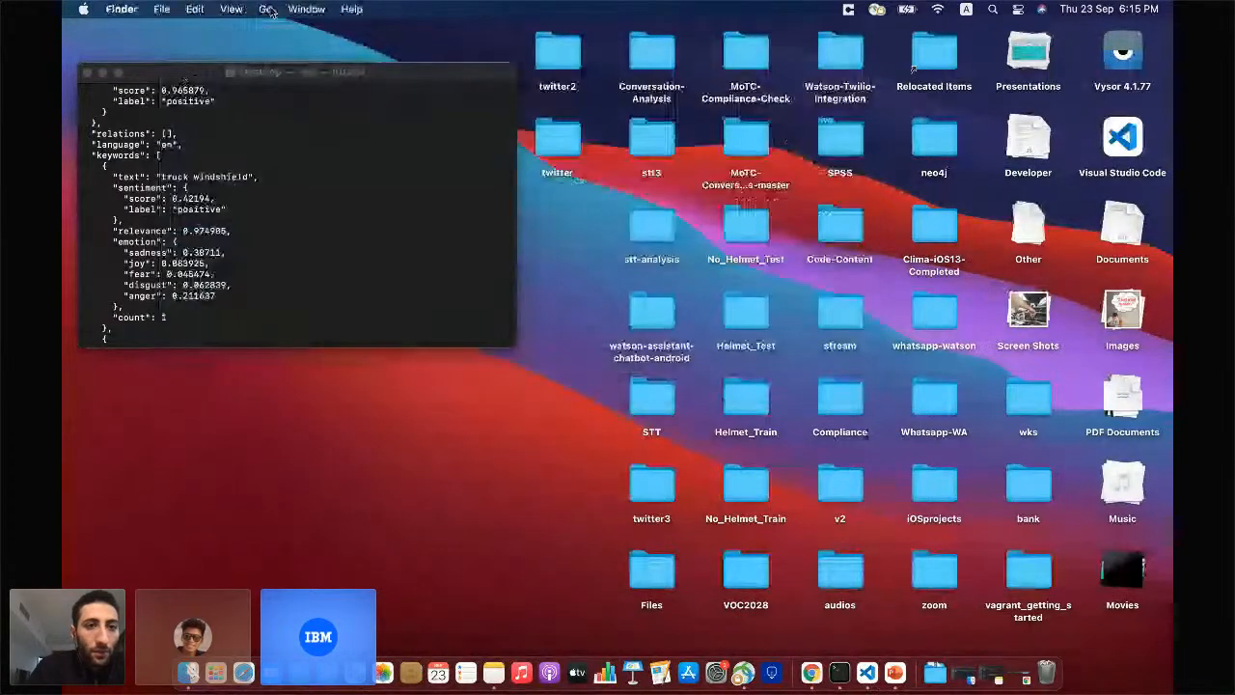
# Open test.json from the Desktop folder in Visual Studio Code 1.44.0.
pyautogui.click(267, 9)
pyautogui.click(305, 127)
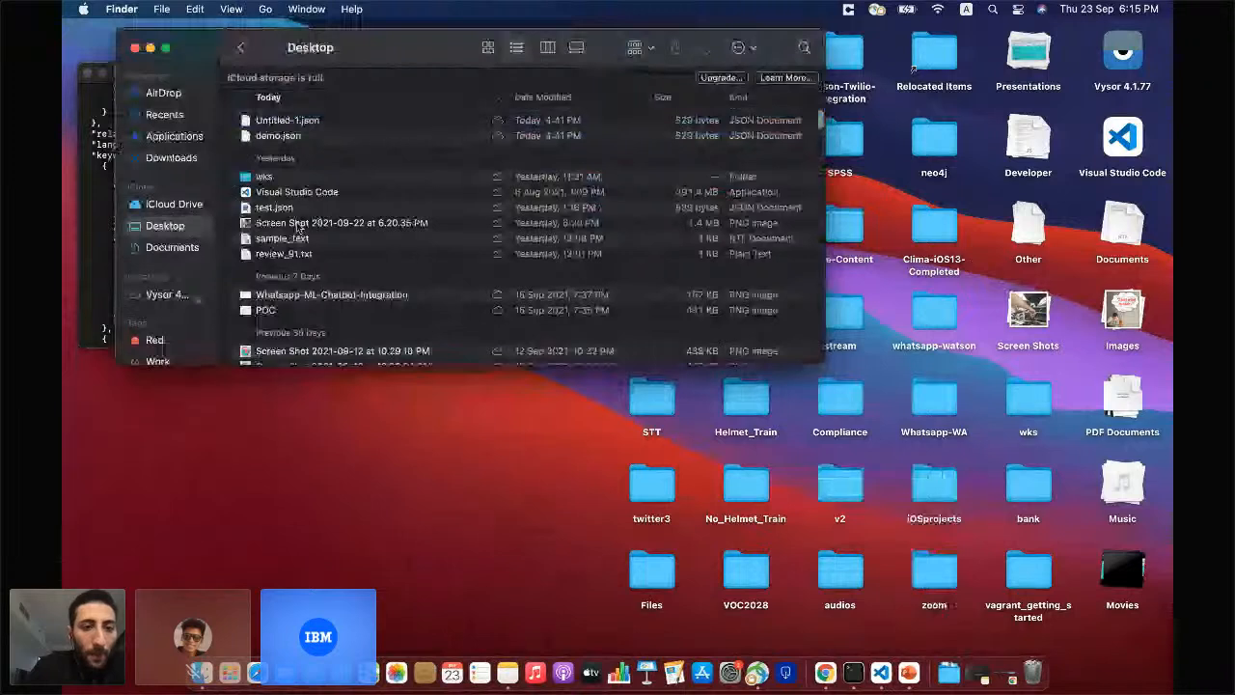
pyautogui.click(275, 208)
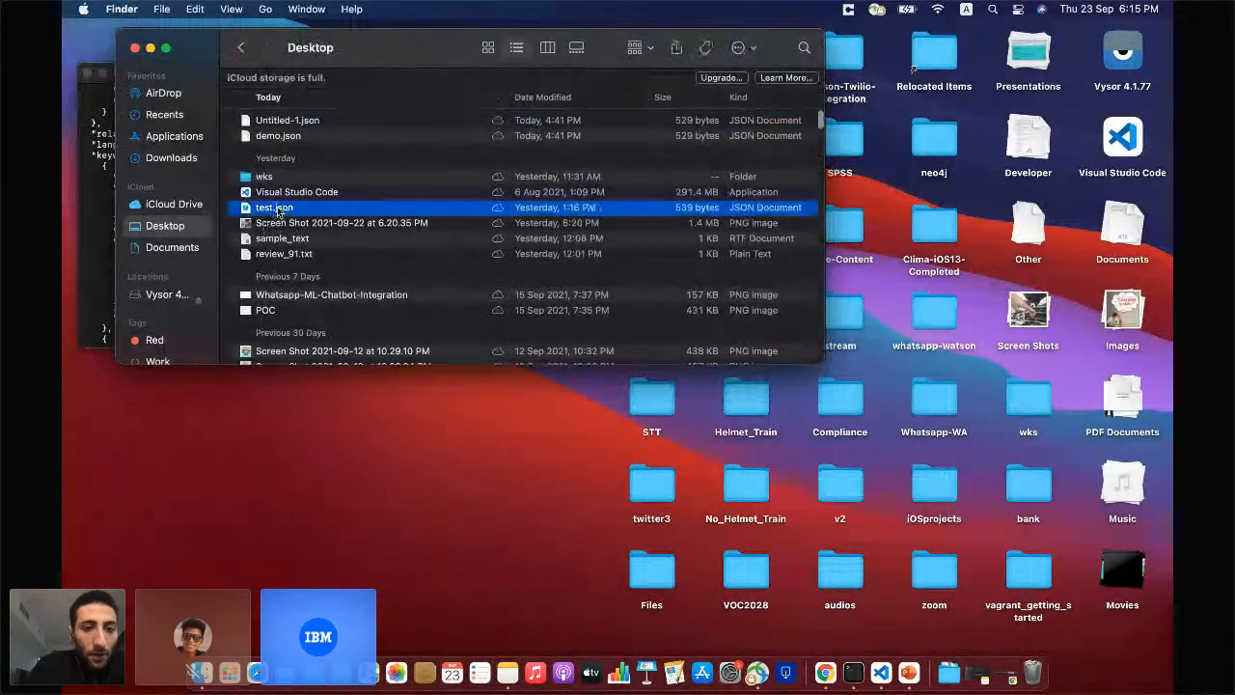
pyautogui.rightClick(276, 209)
pyautogui.moveTo(386, 232)
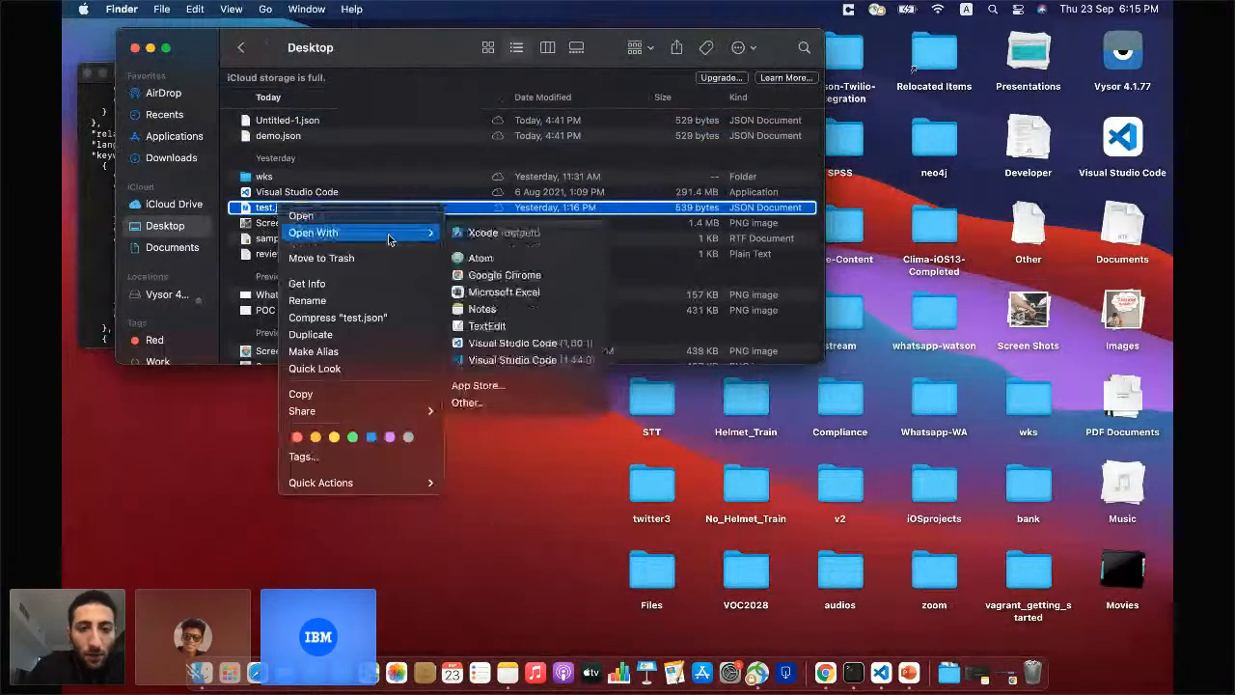
pyautogui.click(496, 360)
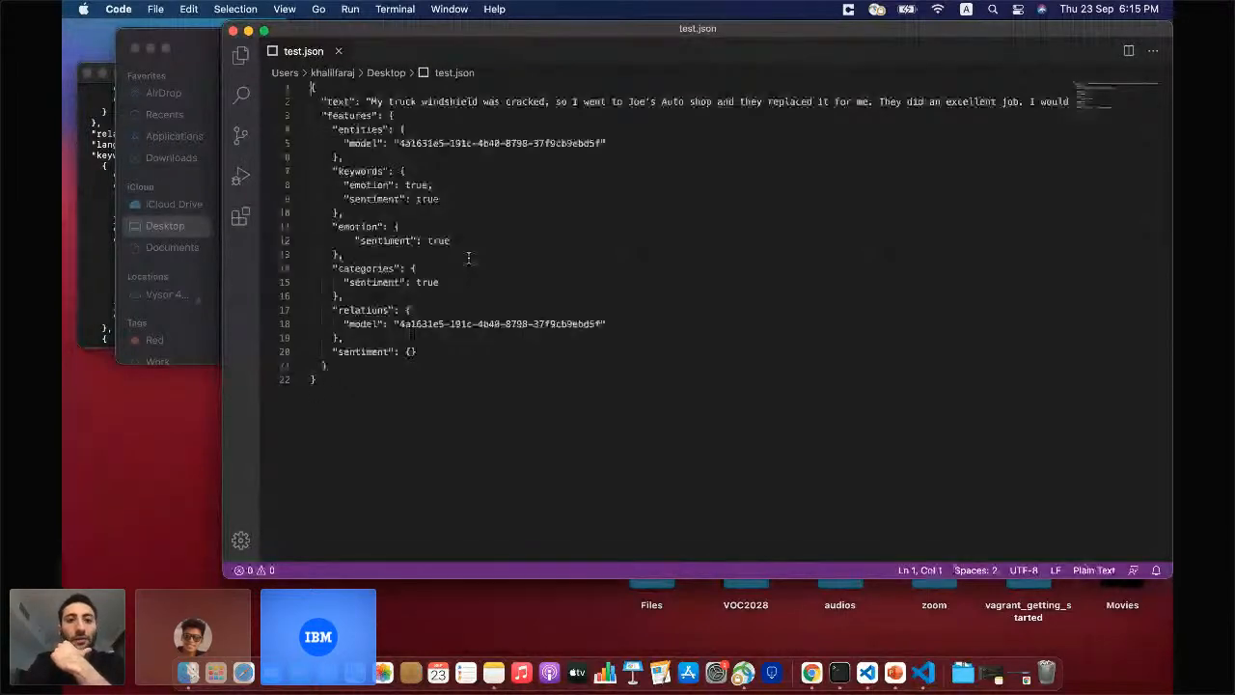
pyautogui.click(307, 51)
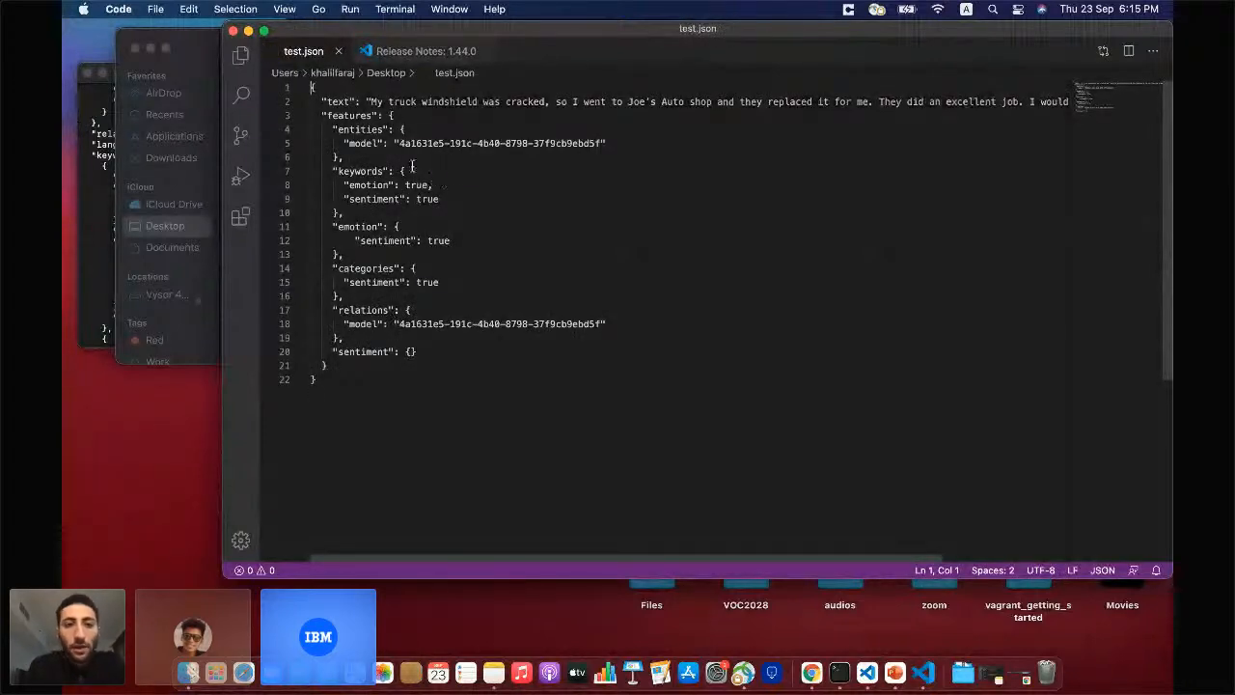
# Highlight the model IDs under entities and relations in test.json, and close the editor window.
pyautogui.moveTo(392, 143); pyautogui.dragTo(612, 144)
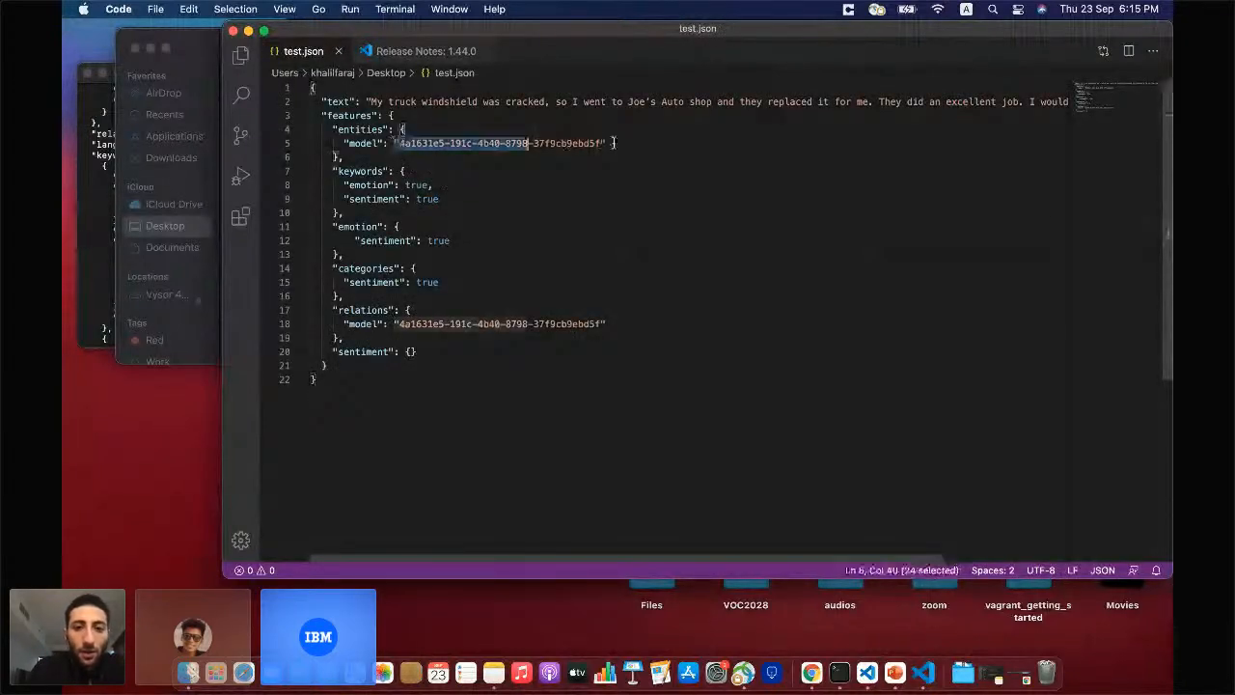
pyautogui.moveTo(388, 325); pyautogui.dragTo(587, 324)
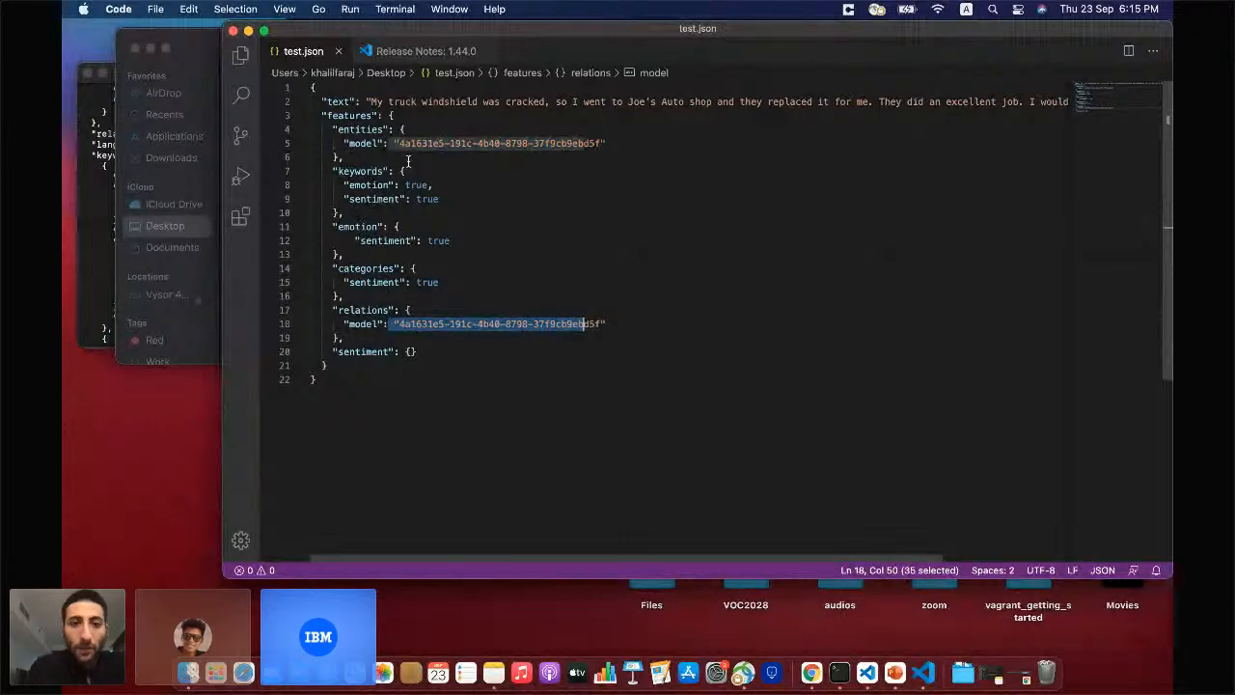
pyautogui.click(233, 32)
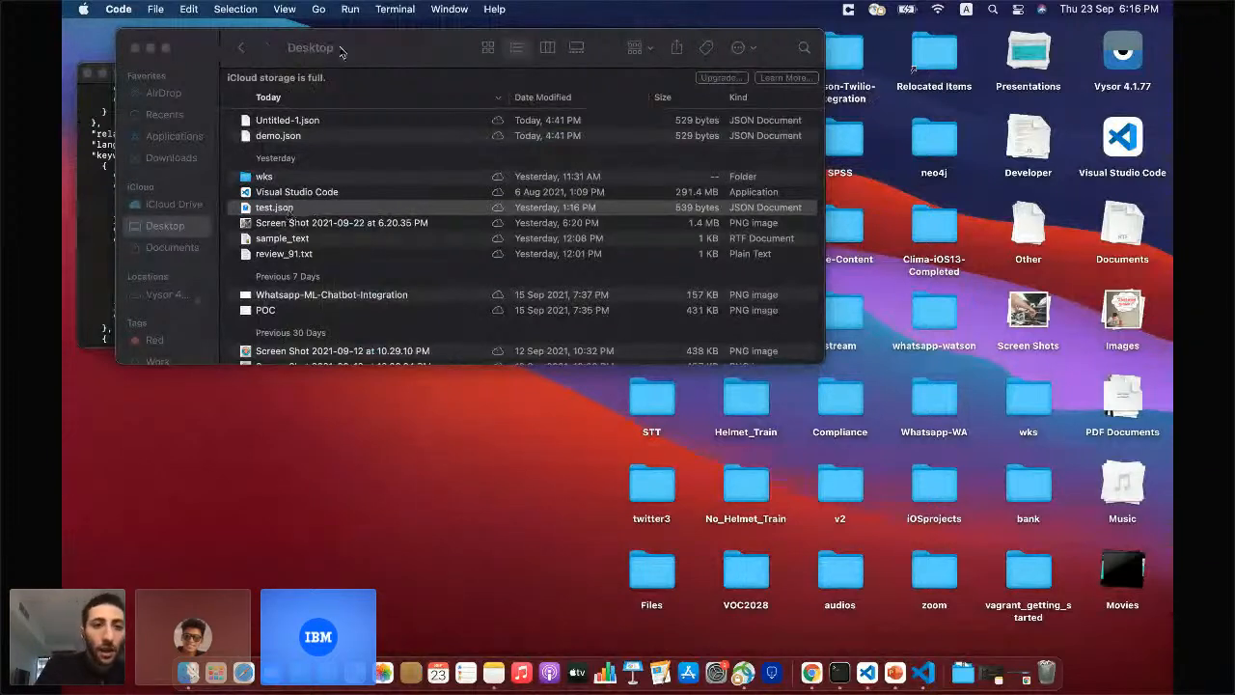
# Switch to Terminal, show the end of the analysis output in full screen and enlarge its text.
pyautogui.click(841, 683)
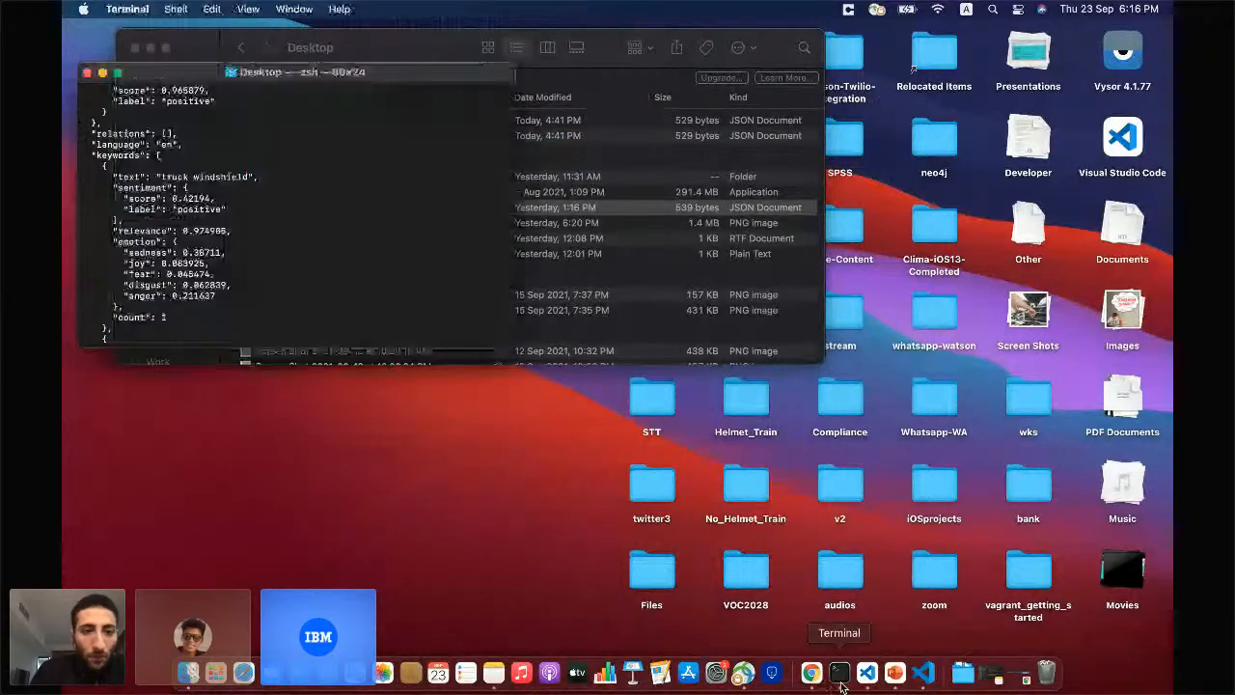
pyautogui.scroll(-5, 451, 293)
pyautogui.scroll(-5, 439, 295)
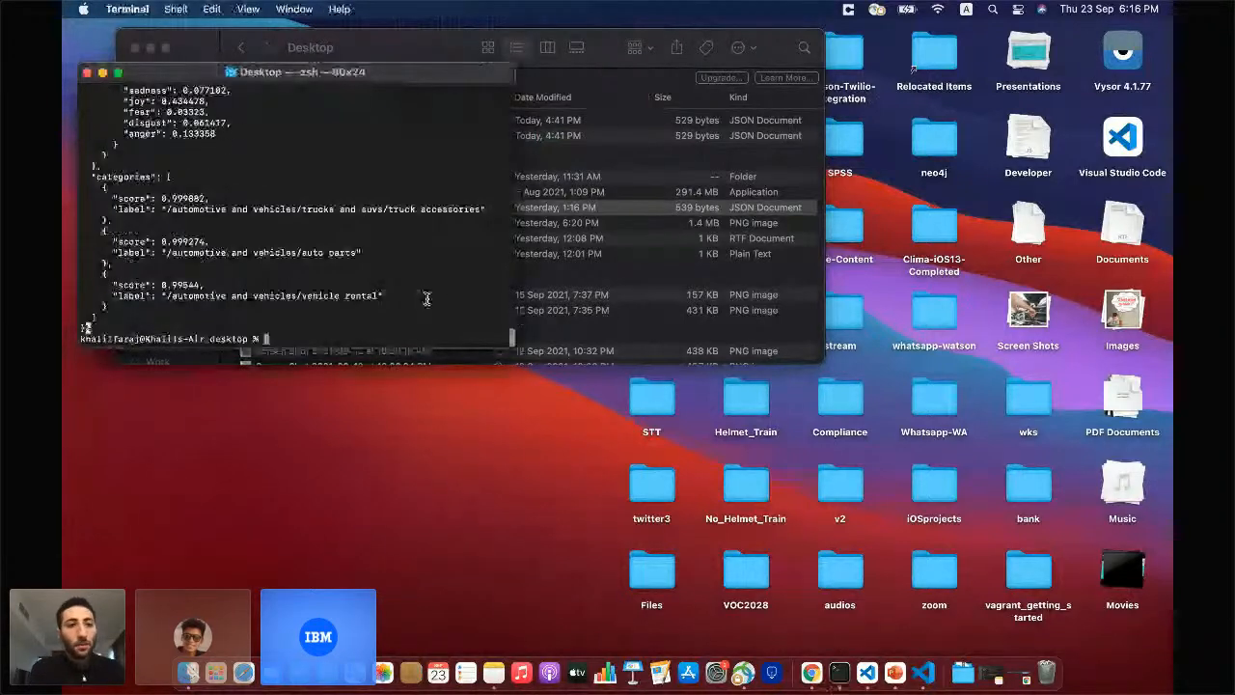
pyautogui.click(118, 73)
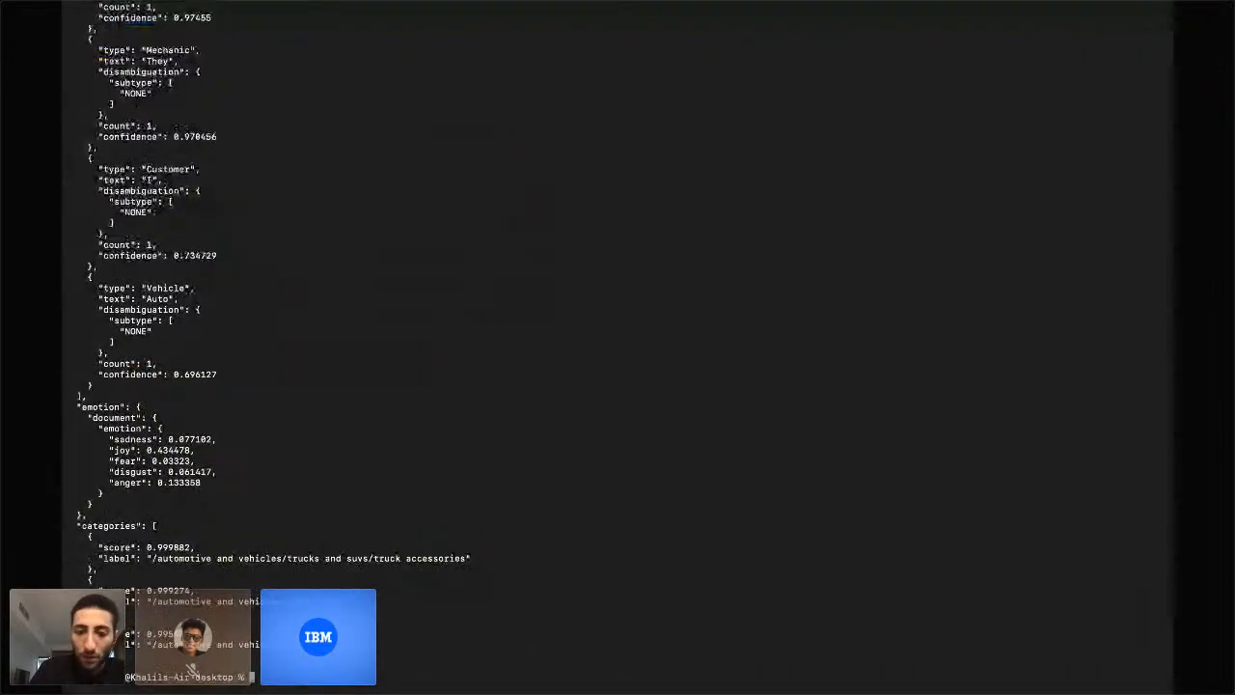
pyautogui.press('super+plus')
pyautogui.press('super+plus')
pyautogui.press('super+plus')
pyautogui.press('super+plus')
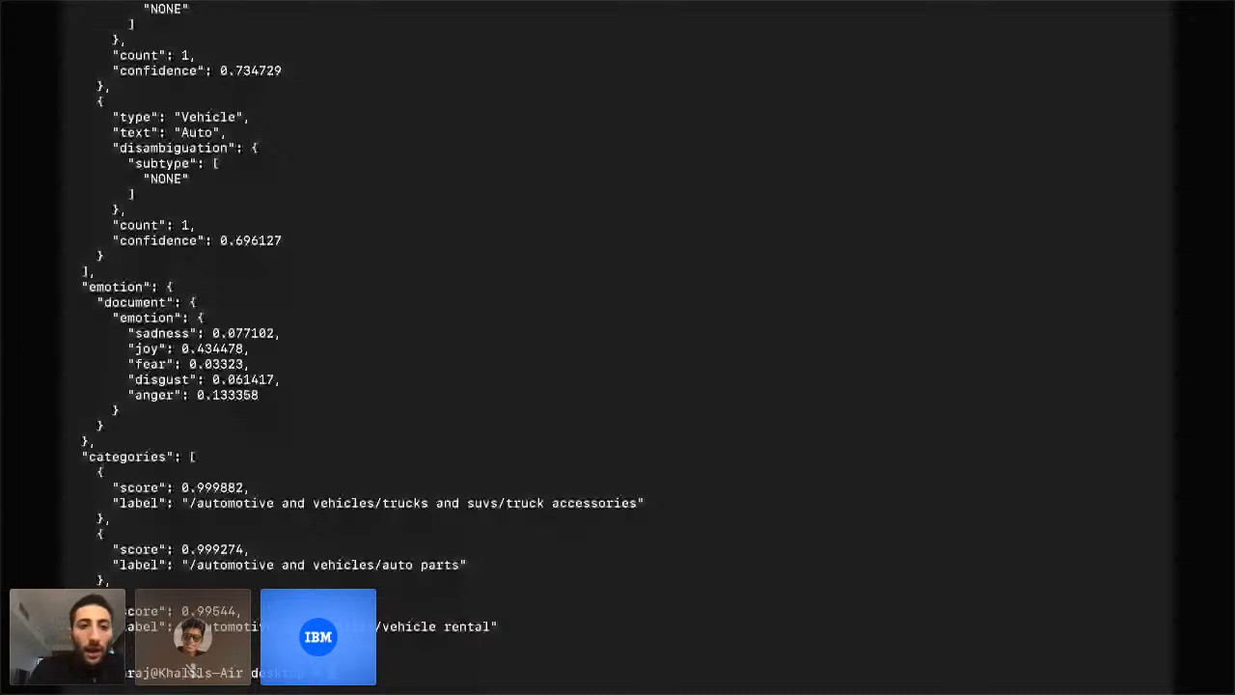
# Switch to the browser and go back to the workshop's GitHub repository page.
pyautogui.hotkey('ctrl', 'Left')
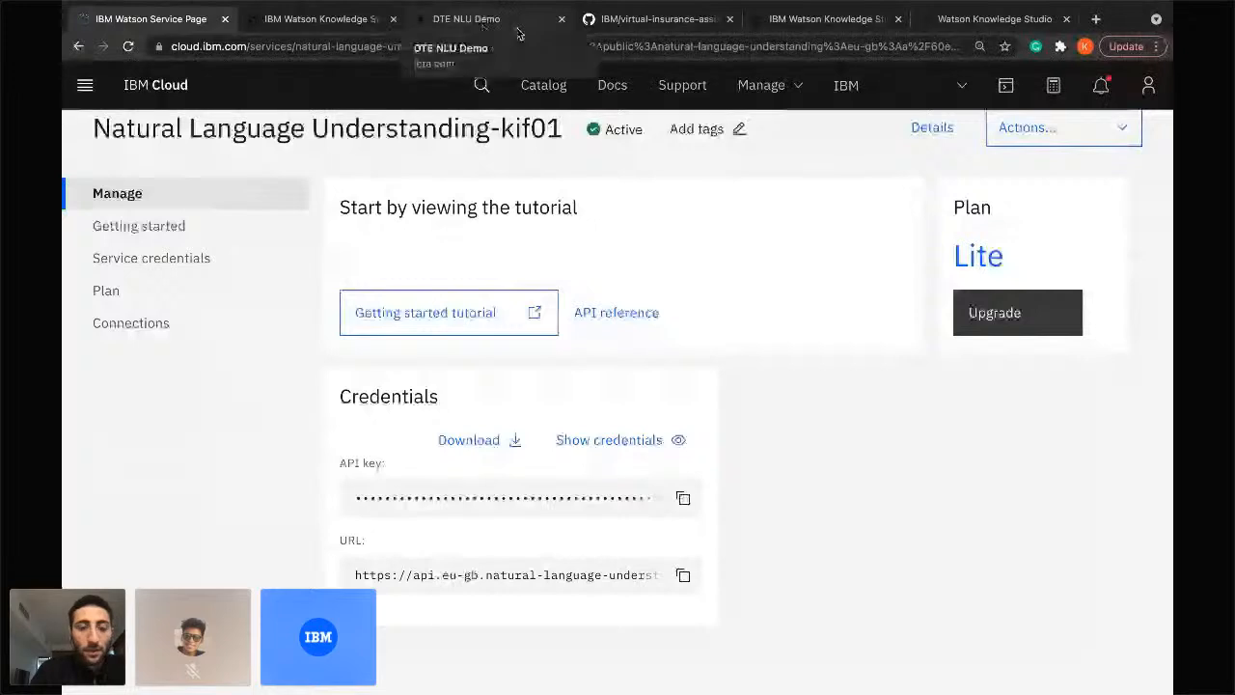
pyautogui.hotkey('ctrl', 'Right')
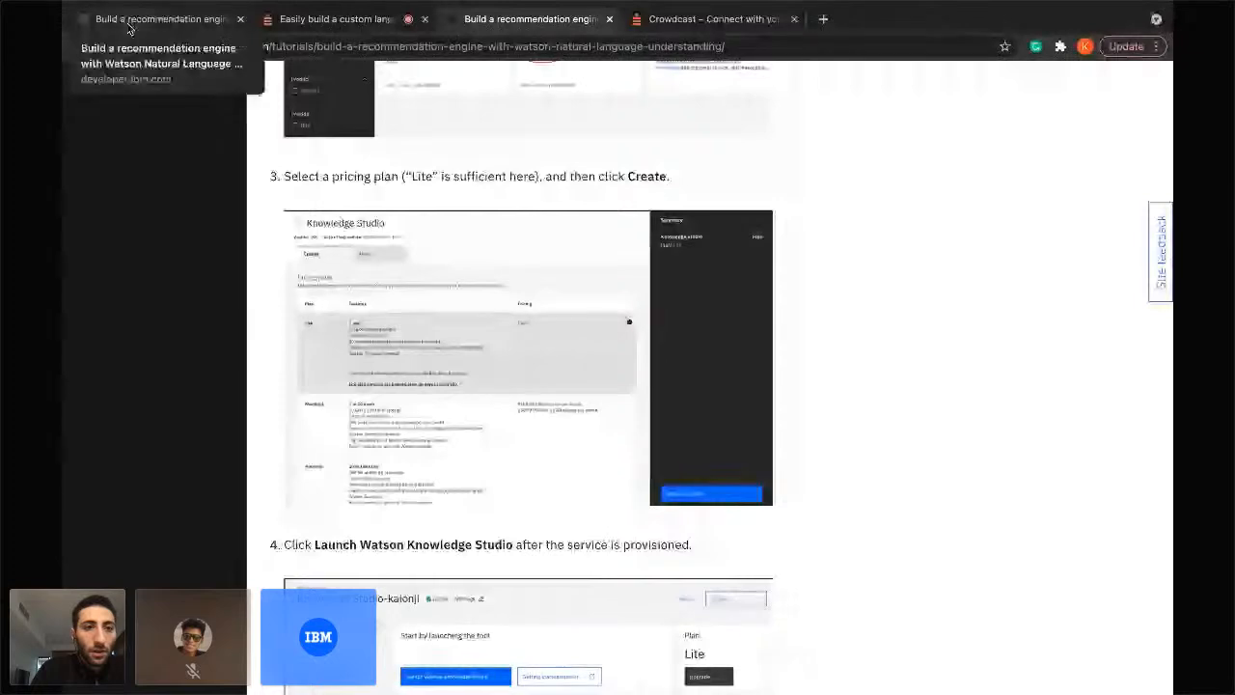
pyautogui.click(129, 27)
pyautogui.click(77, 48)
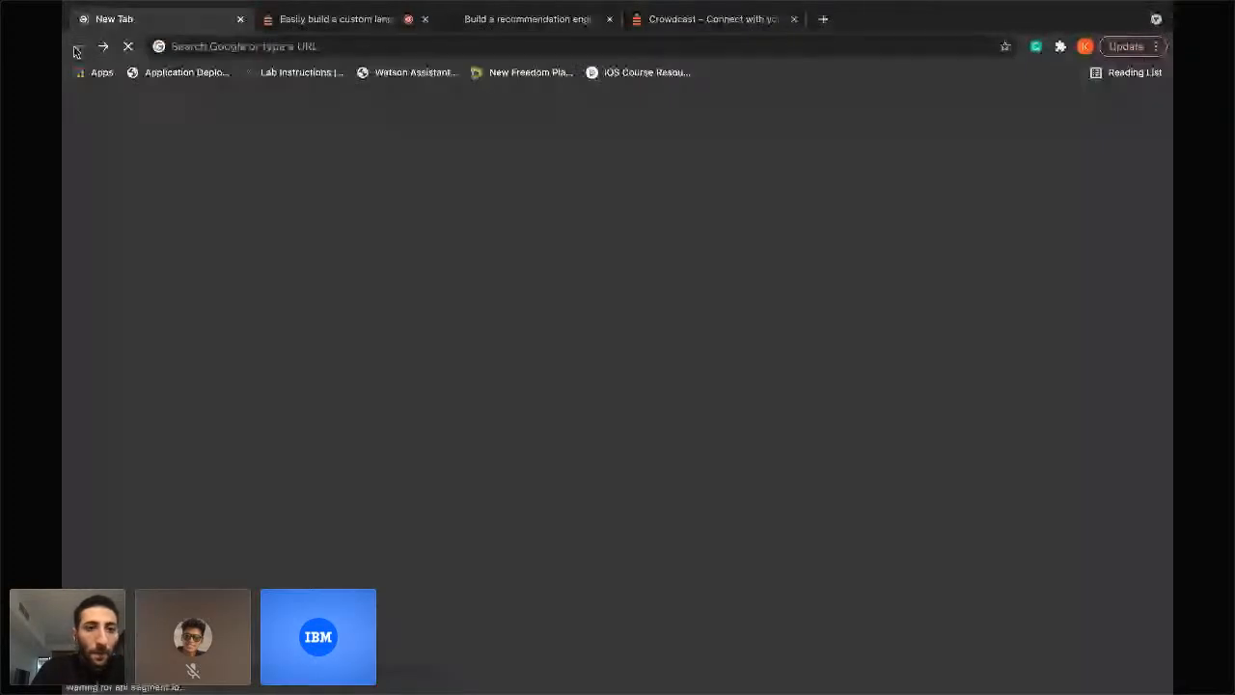
pyautogui.hotkey('ctrl', 'Tab')
pyautogui.hotkey('ctrl', 'Tab')
pyautogui.click(77, 49)
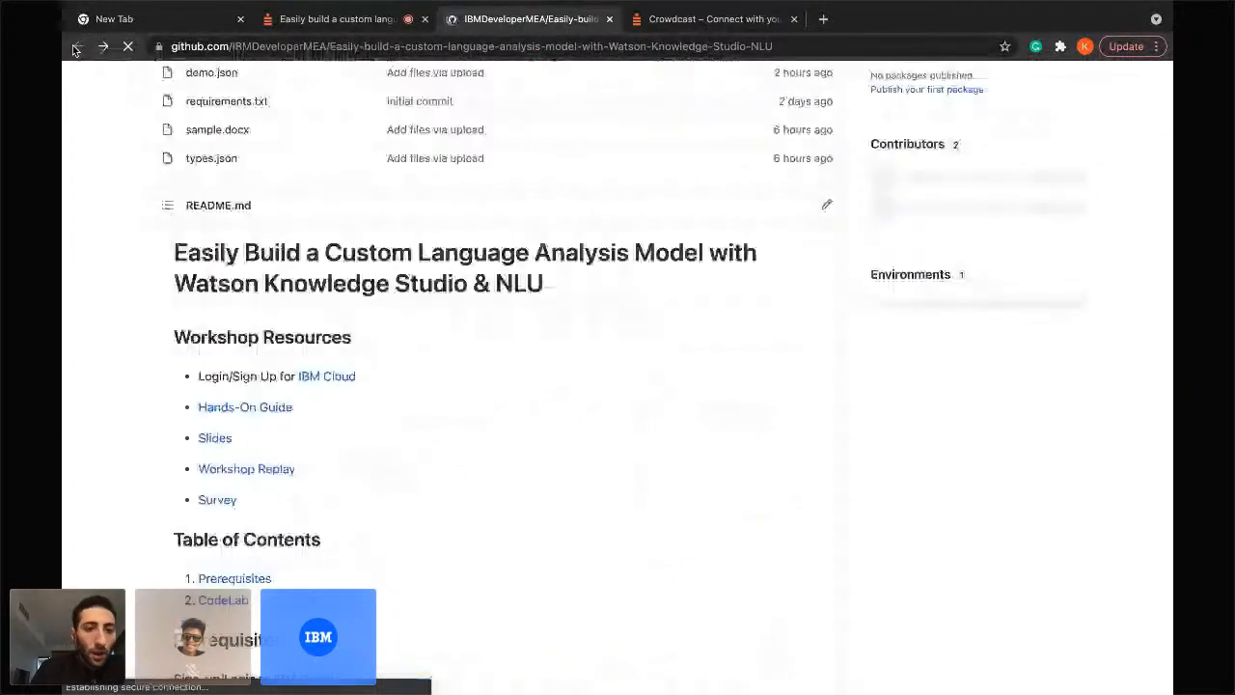
# Copy the curl command that analyzes text with the generated machine learning model from the README's Natural Language Understanding deployment section.
pyautogui.scroll(-5, 314, 412)
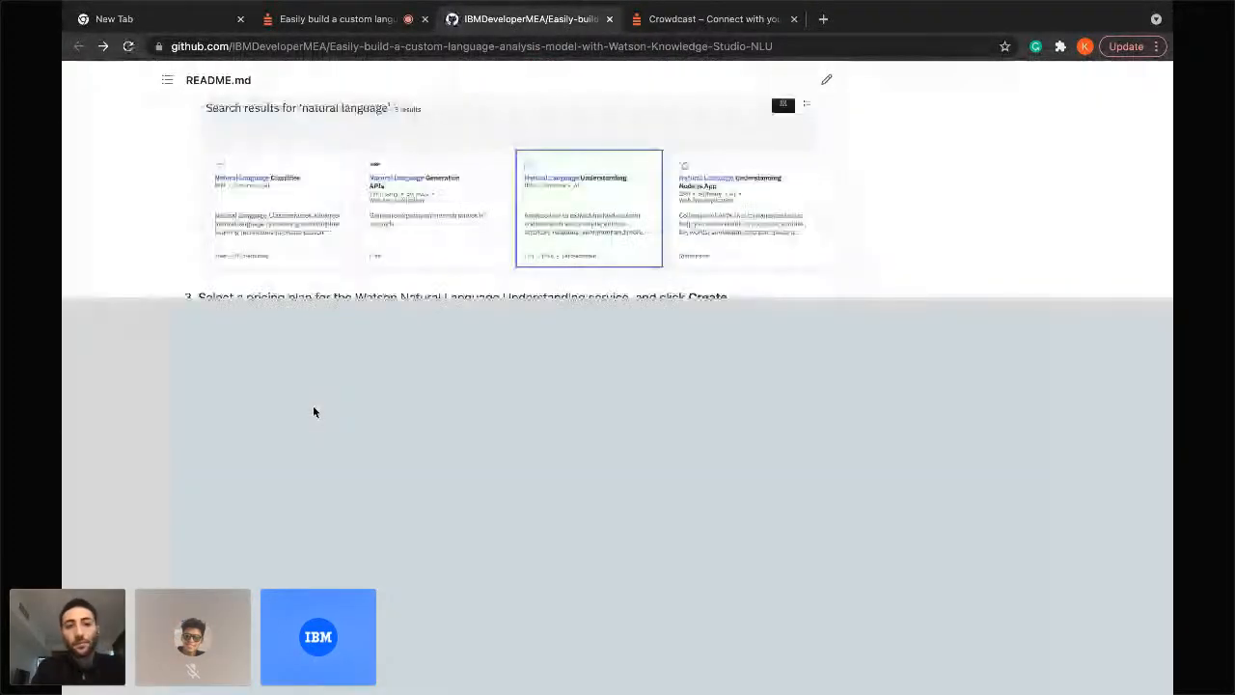
pyautogui.scroll(-5, 312, 412)
pyautogui.scroll(-10, 313, 412)
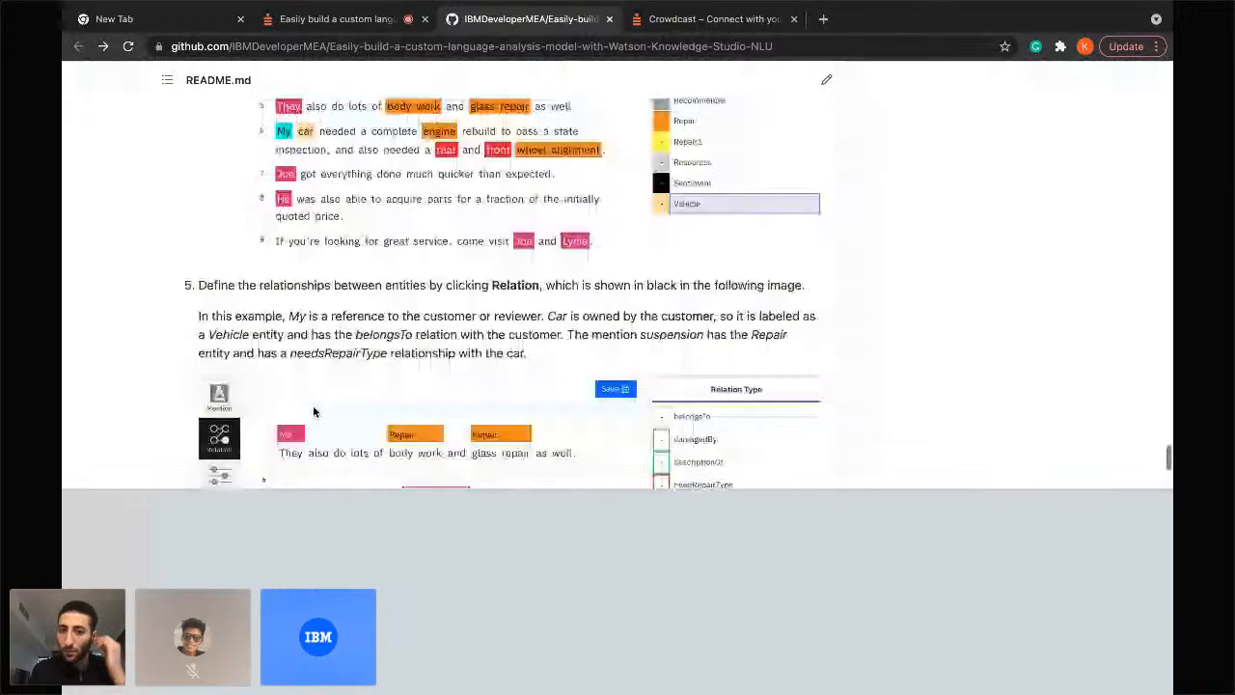
pyautogui.scroll(-5, 313, 412)
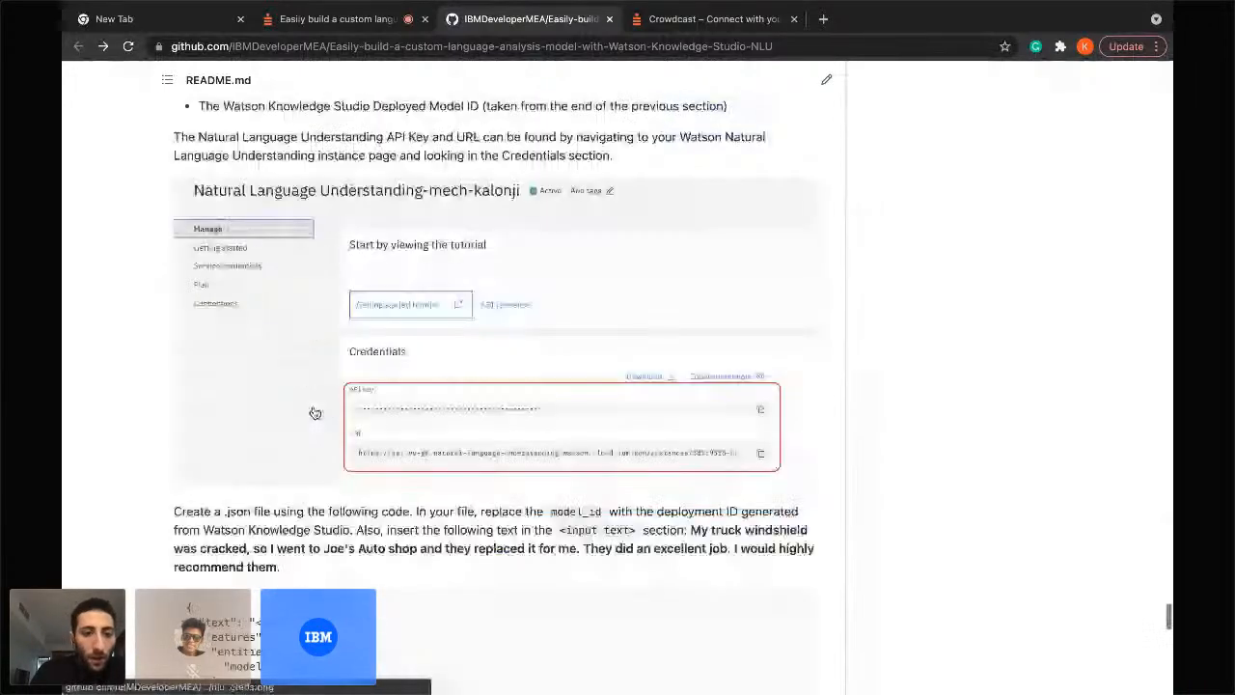
pyautogui.scroll(-5, 315, 413)
pyautogui.scroll(-3, 312, 412)
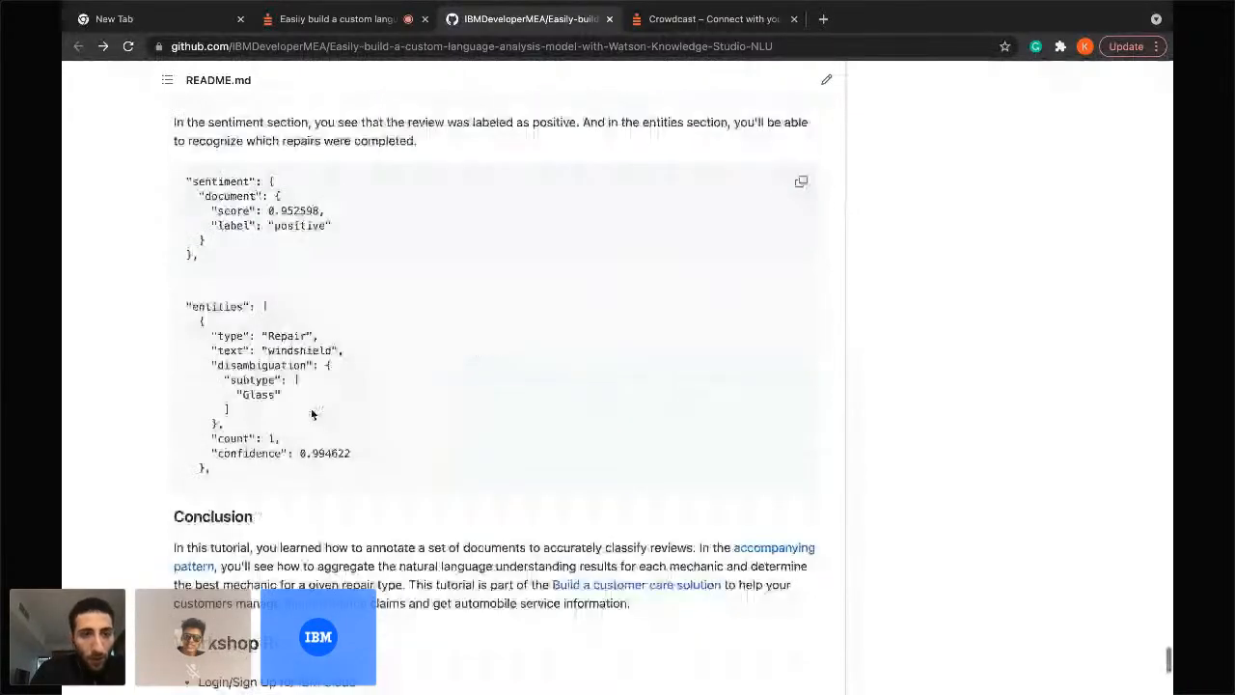
pyautogui.scroll(3, 311, 414)
pyautogui.scroll(1, 304, 338)
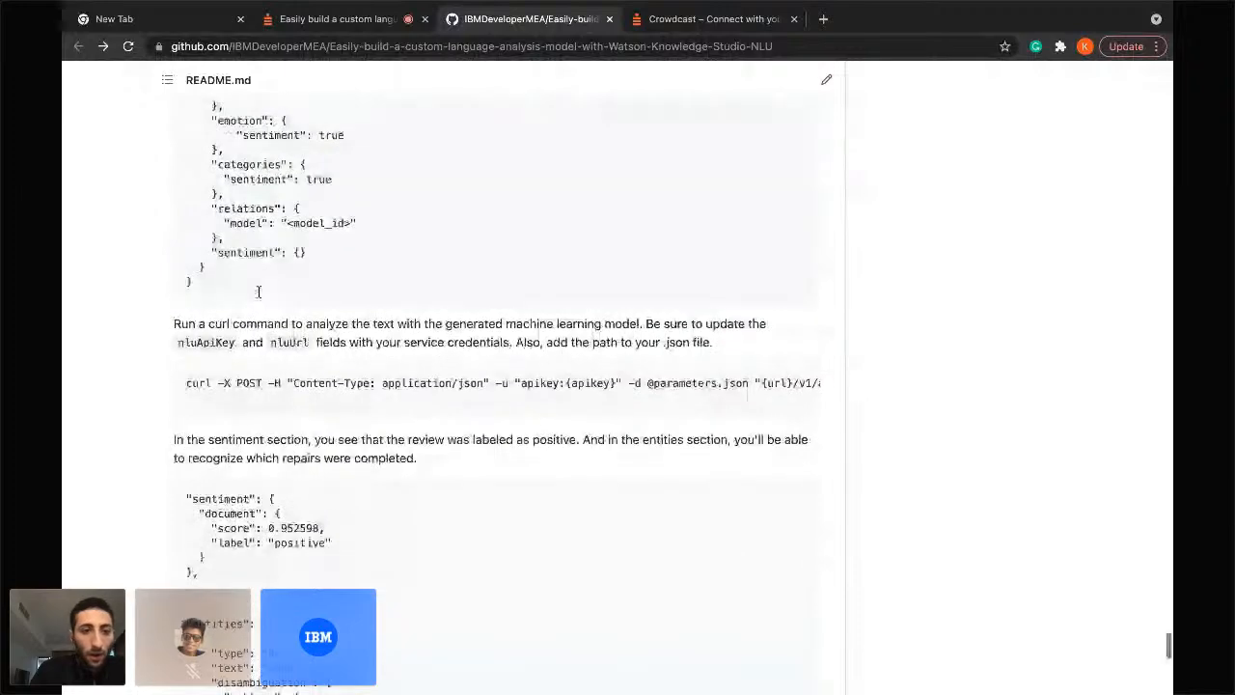
pyautogui.scroll(3, 257, 299)
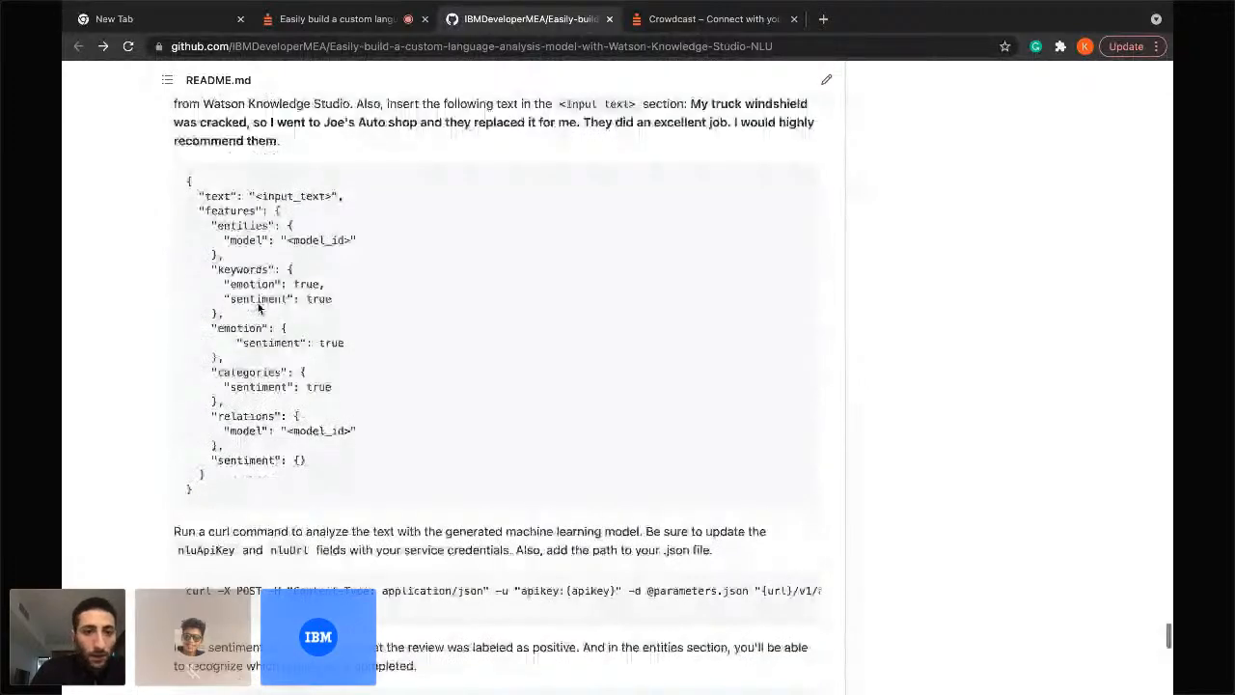
pyautogui.scroll(10, 258, 306)
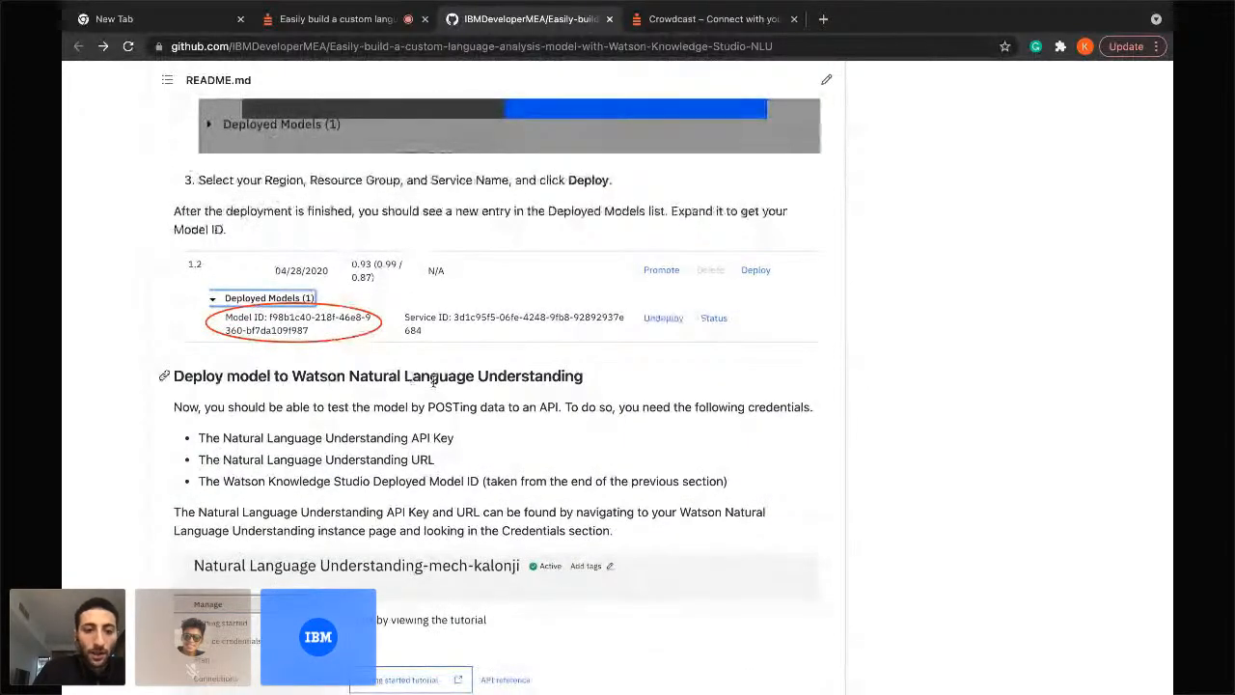
pyautogui.scroll(-3, 424, 379)
pyautogui.scroll(-15, 432, 379)
pyautogui.moveTo(796, 431)
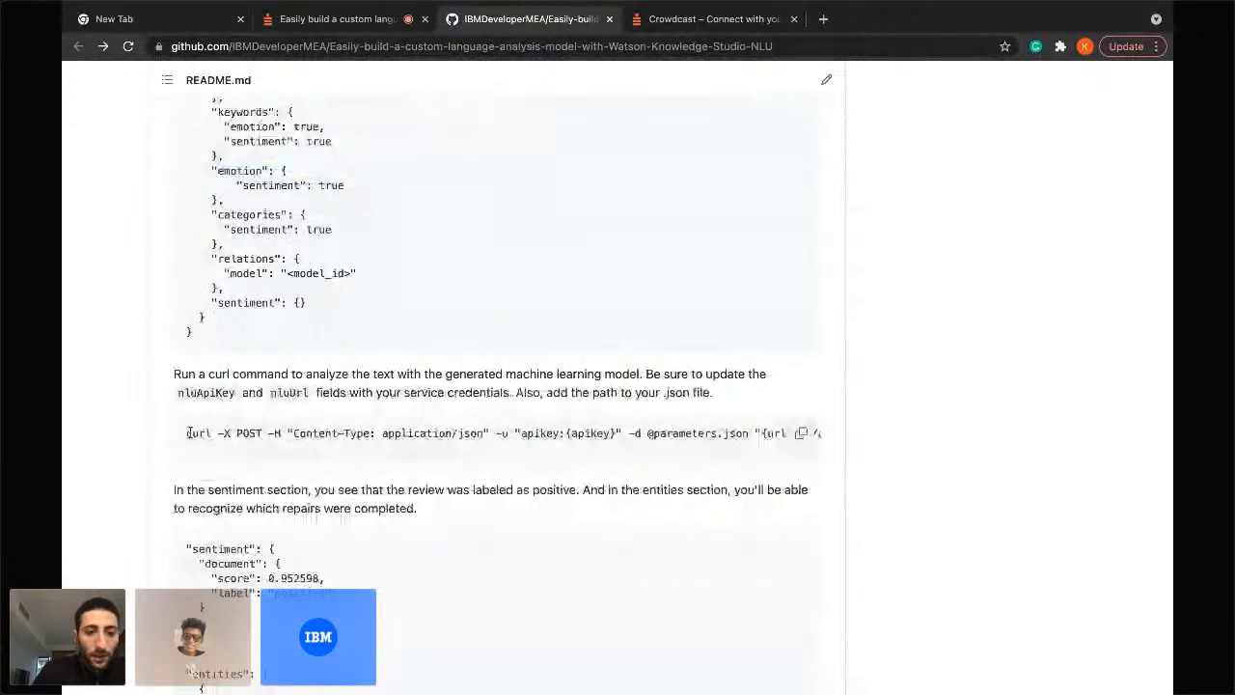
pyautogui.click(799, 432)
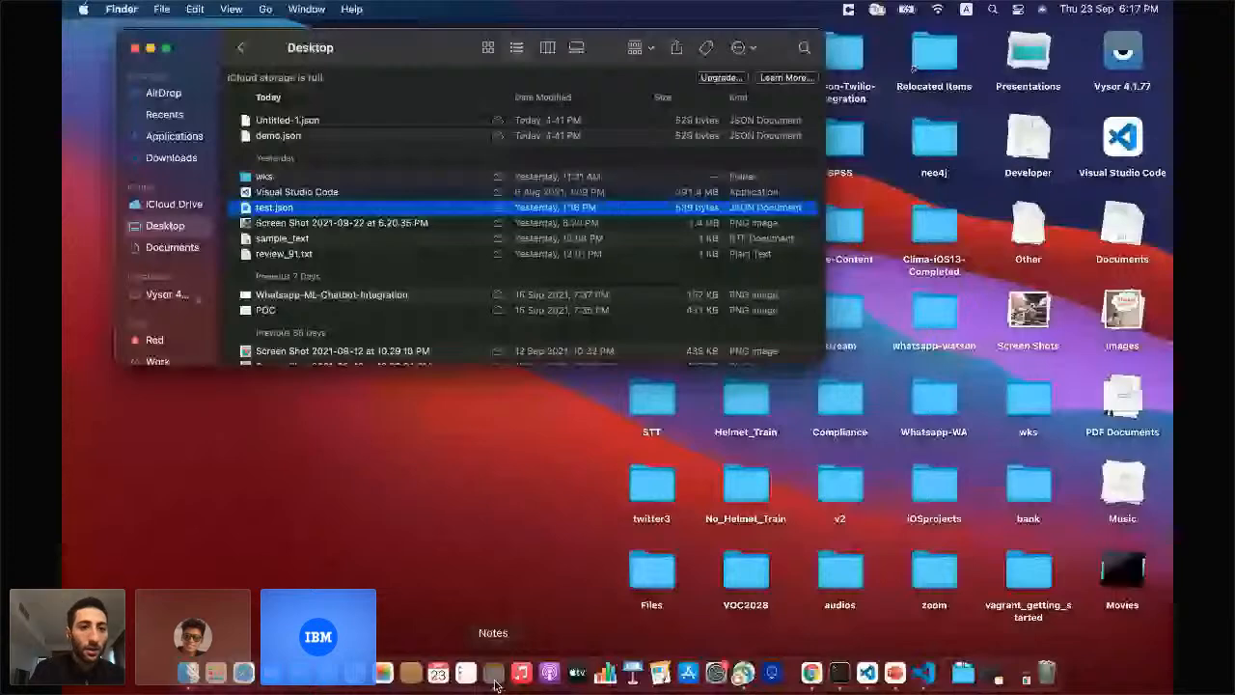
# Switch to Notes, paste the curl command into a new note, and point out its {apikey} and {url} placeholders.
pyautogui.press('super+n')
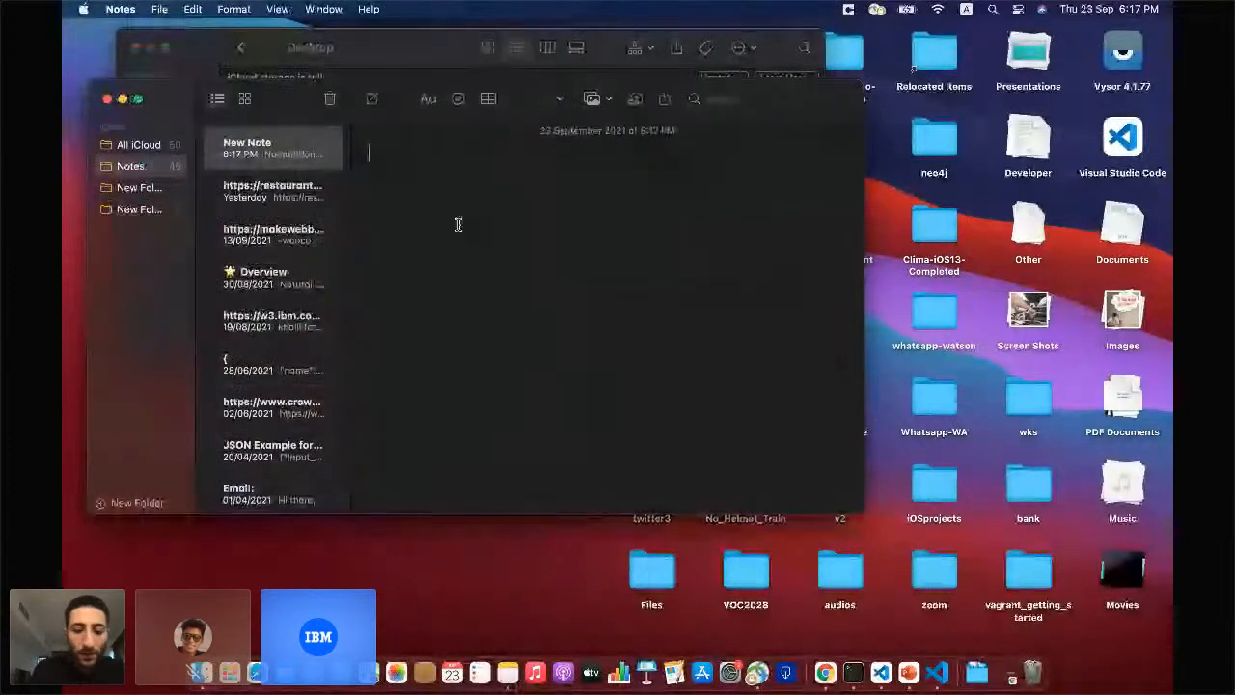
pyautogui.press('super+v')
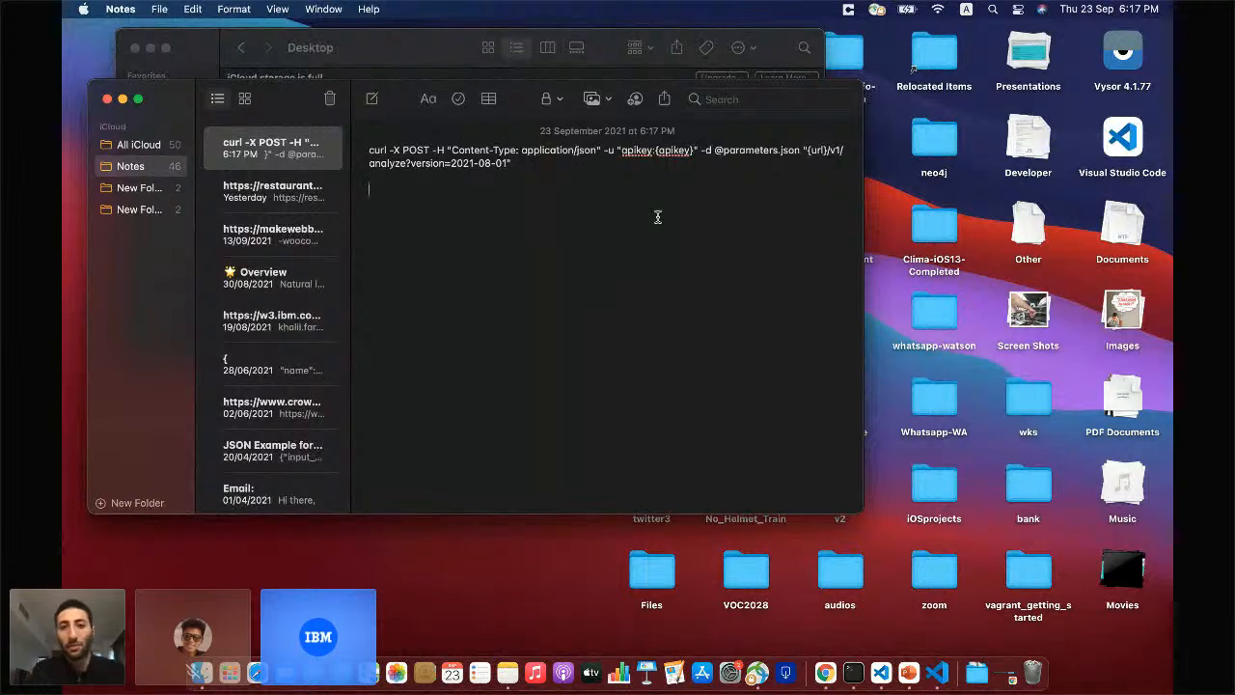
pyautogui.click(685, 152)
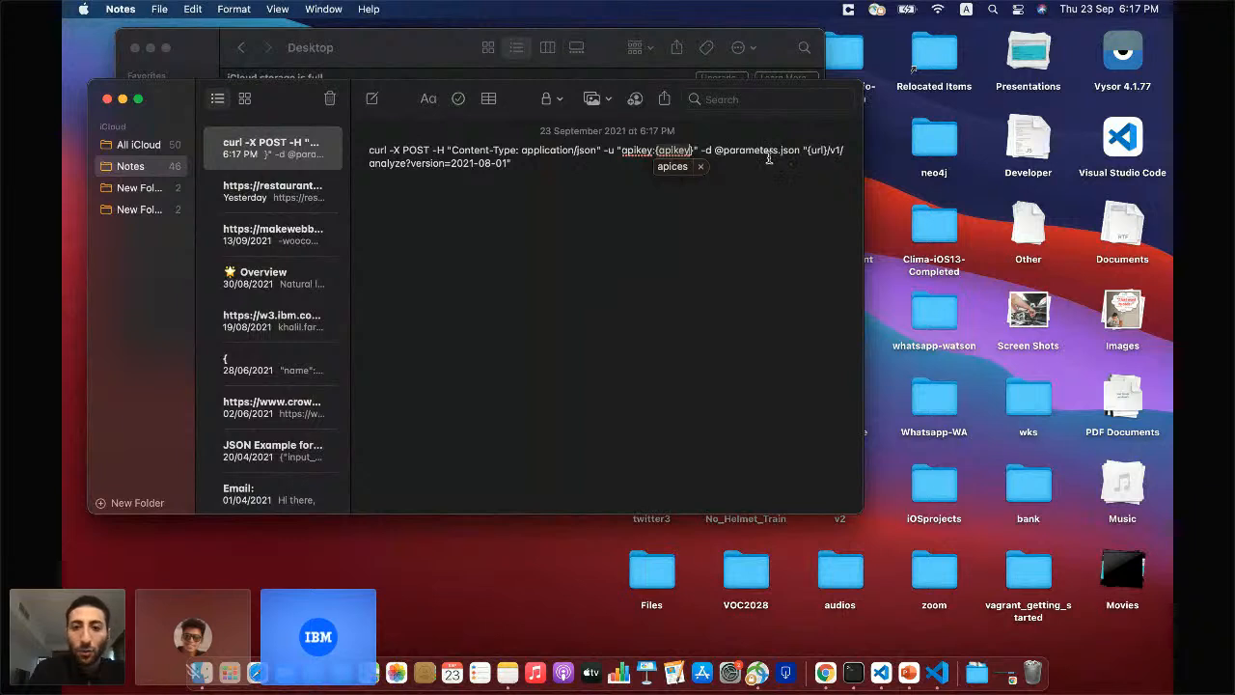
pyautogui.click(666, 270)
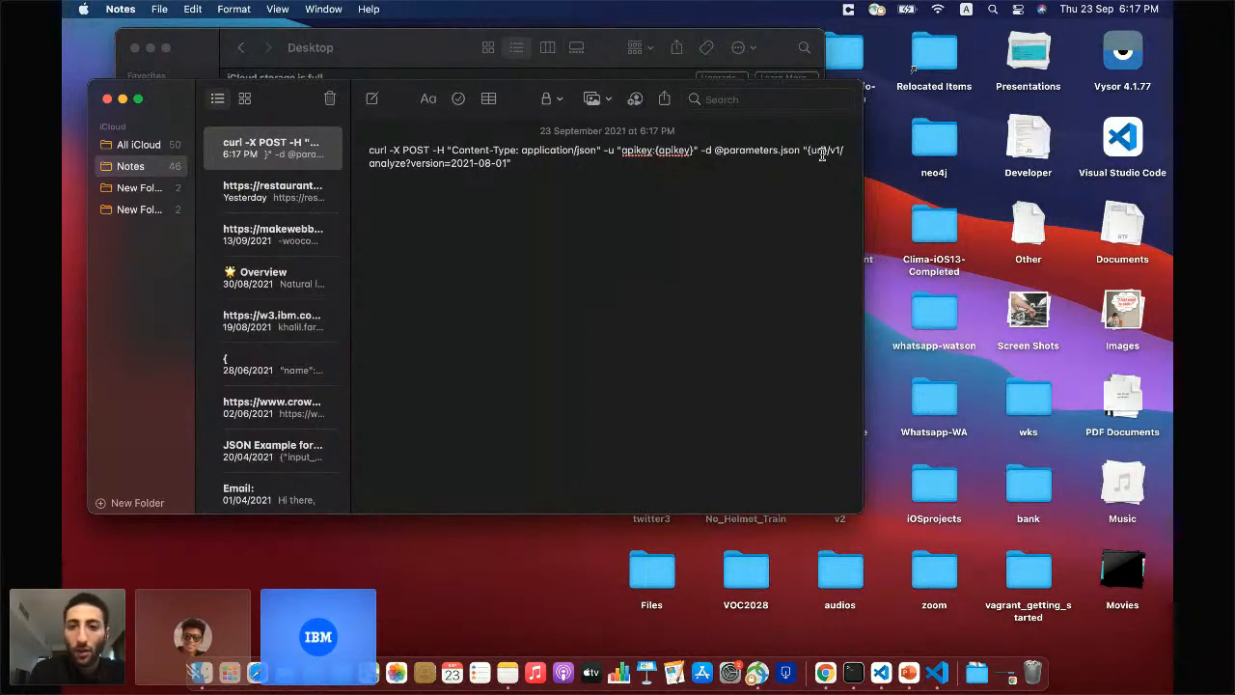
pyautogui.click(822, 151)
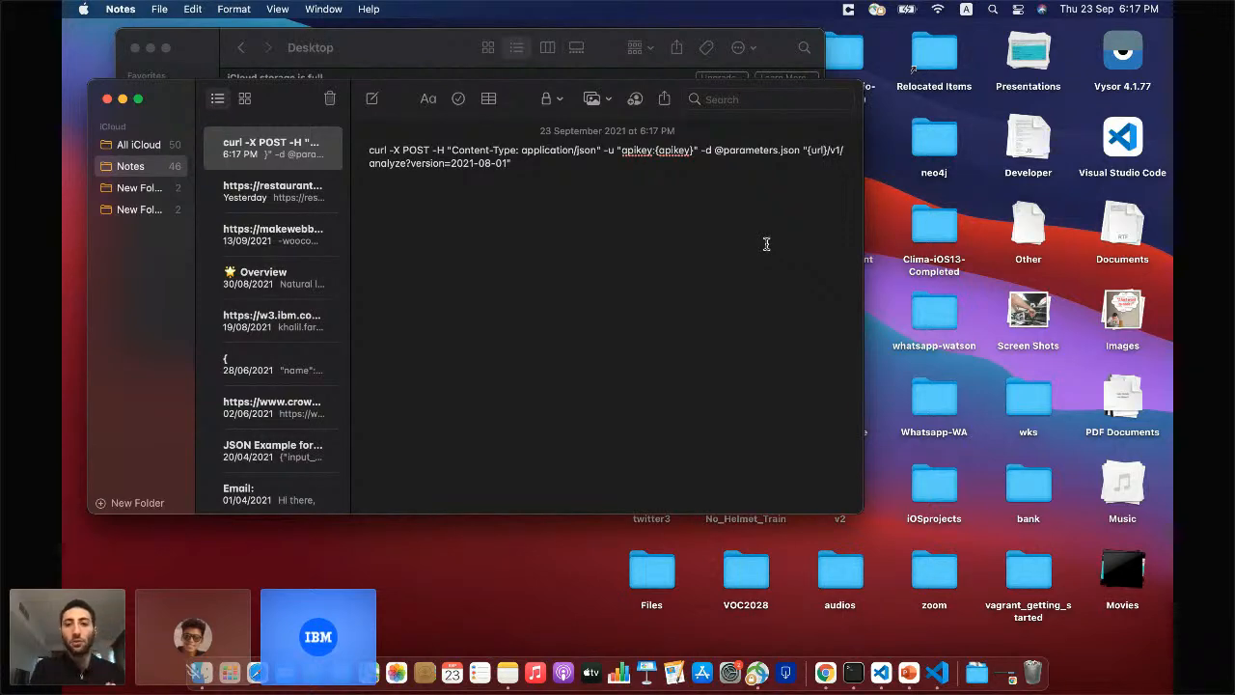
# Copy the API key from the Natural Language Understanding-kif01 credentials in IBM Cloud and return to the note.
pyautogui.press('super+Tab')
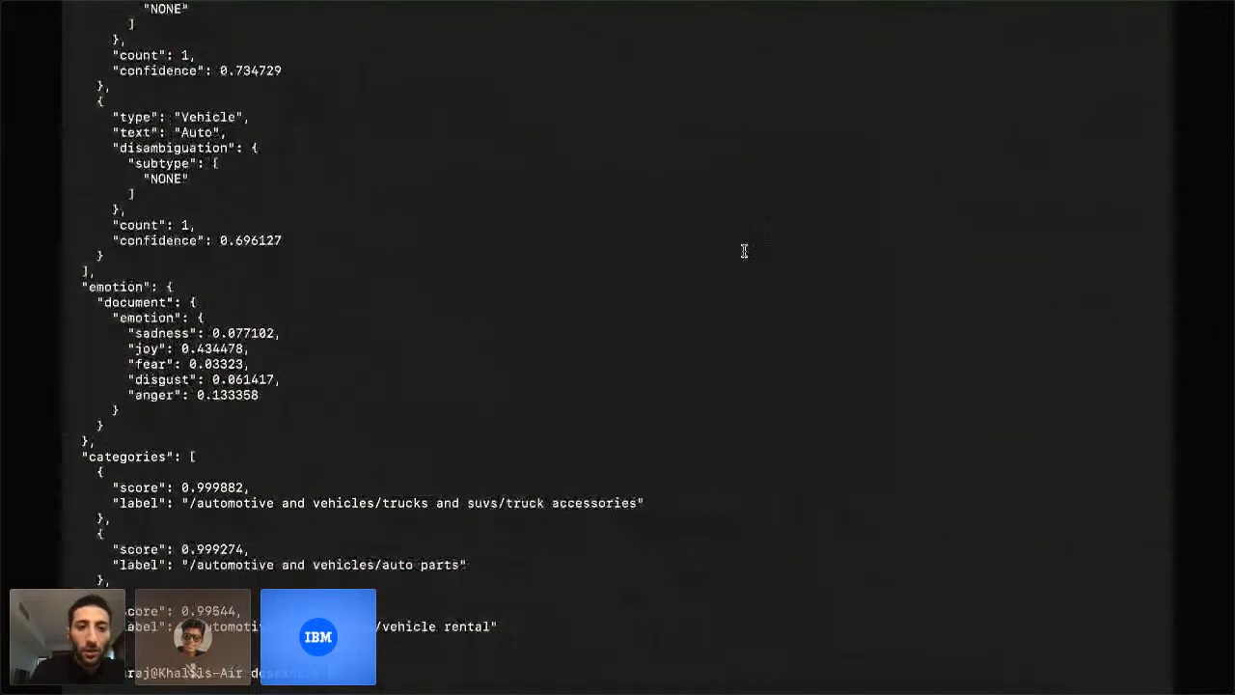
pyautogui.scroll(2, 513, 159)
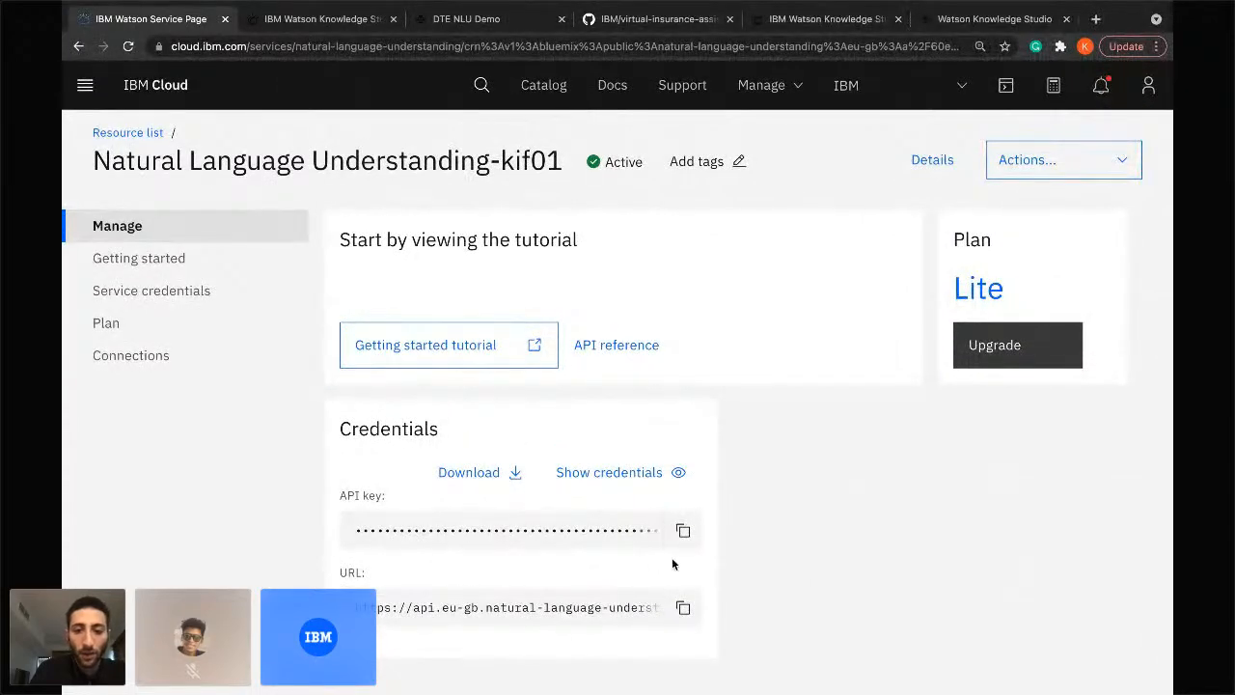
pyautogui.click(683, 529)
pyautogui.hotkey('ctrl', 'Left')
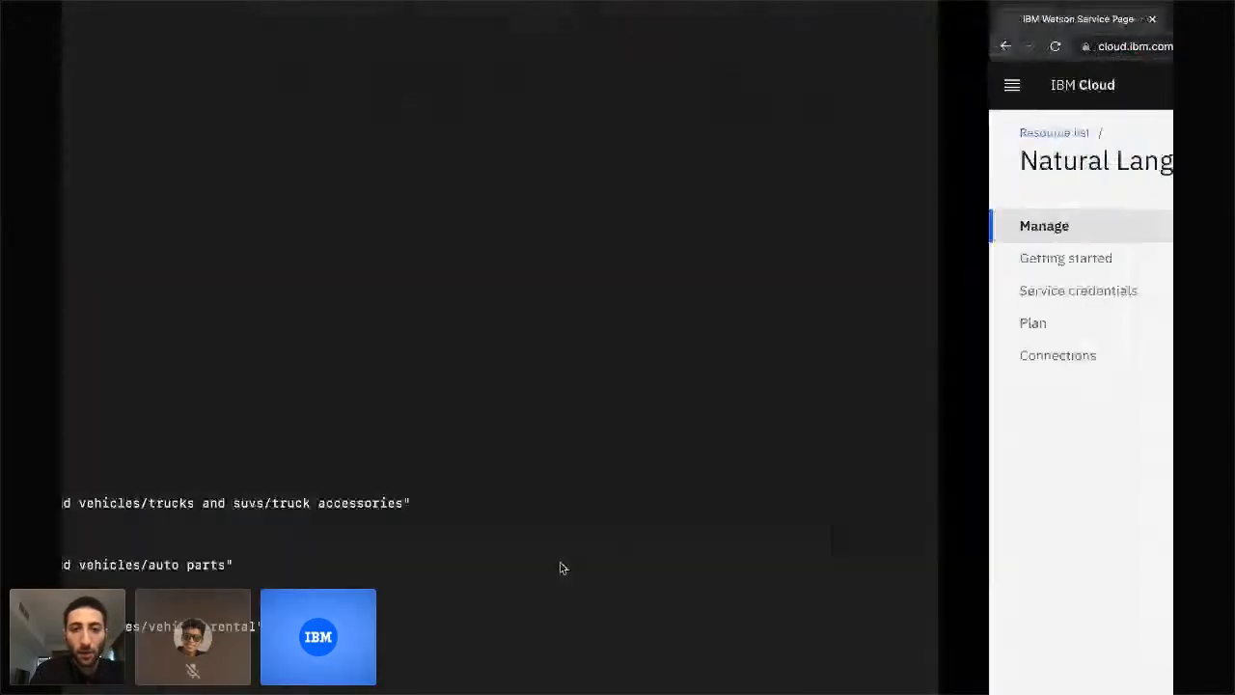
pyautogui.hotkey('ctrl', 'Up')
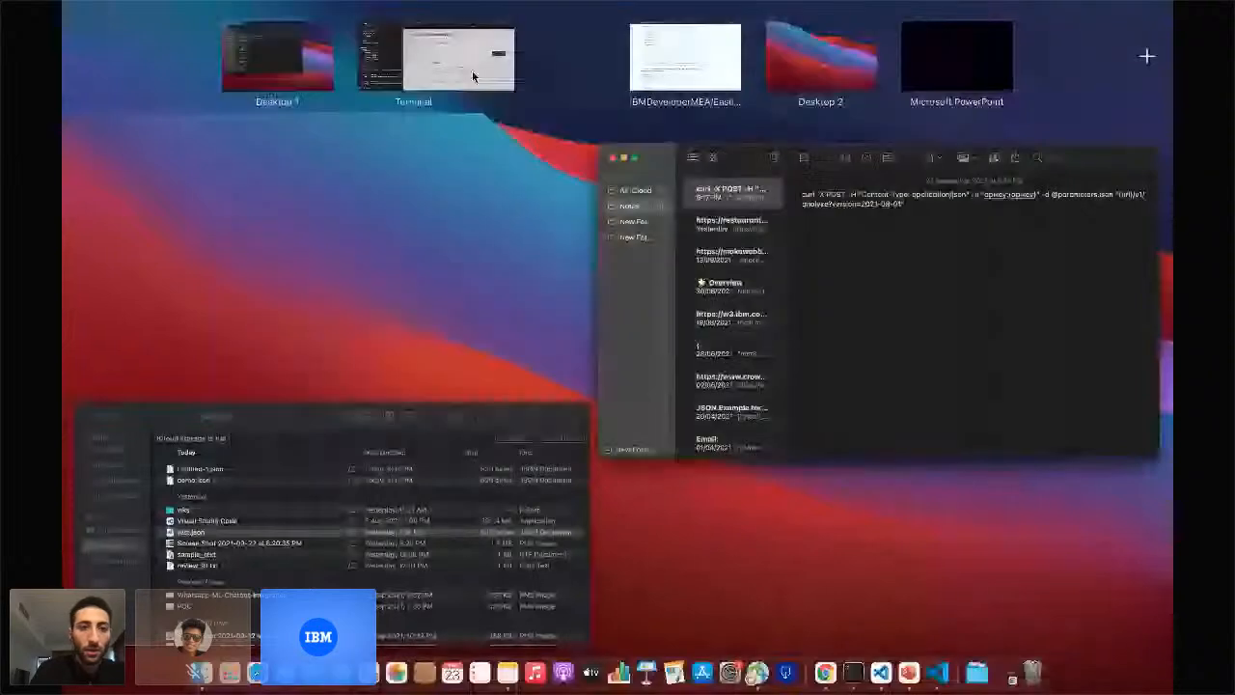
pyautogui.click(629, 166)
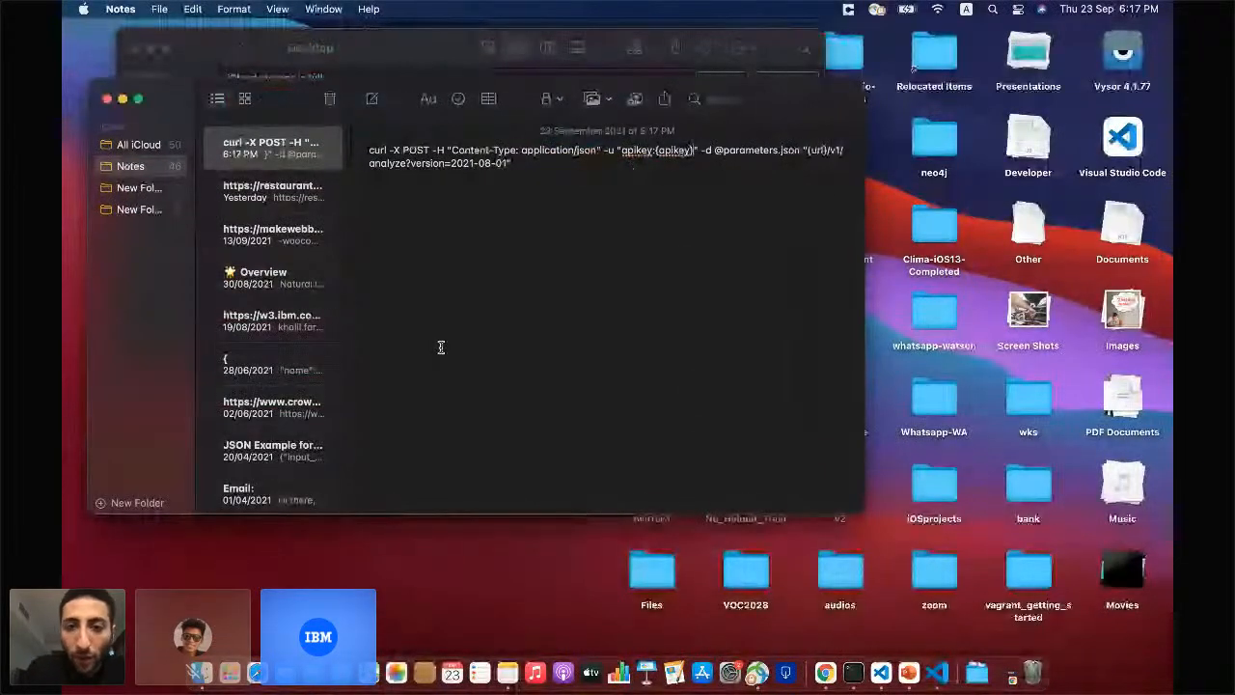
# Replace the {apikey} placeholder in the note's curl command with the copied API key.
pyautogui.press('BackSpace')
pyautogui.press('BackSpace')
pyautogui.press('BackSpace')
pyautogui.press('BackSpace')
pyautogui.press('BackSpace')
pyautogui.press('BackSpace')
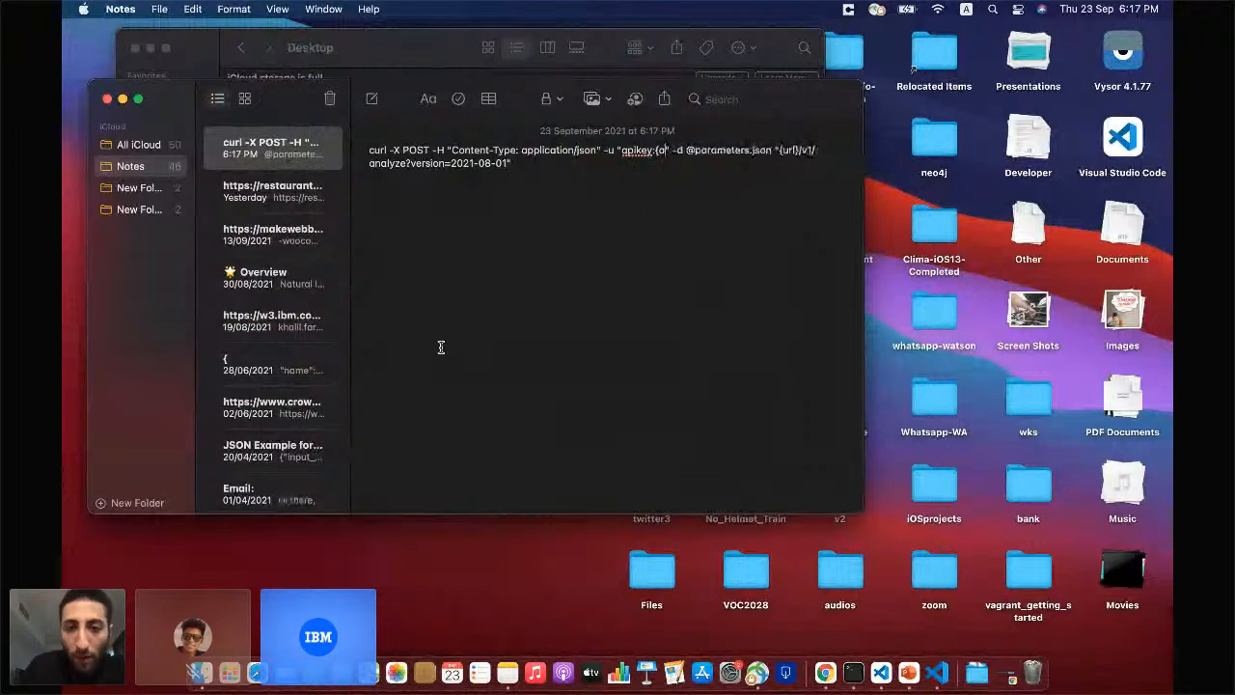
pyautogui.press('BackSpace')
pyautogui.press('BackSpace')
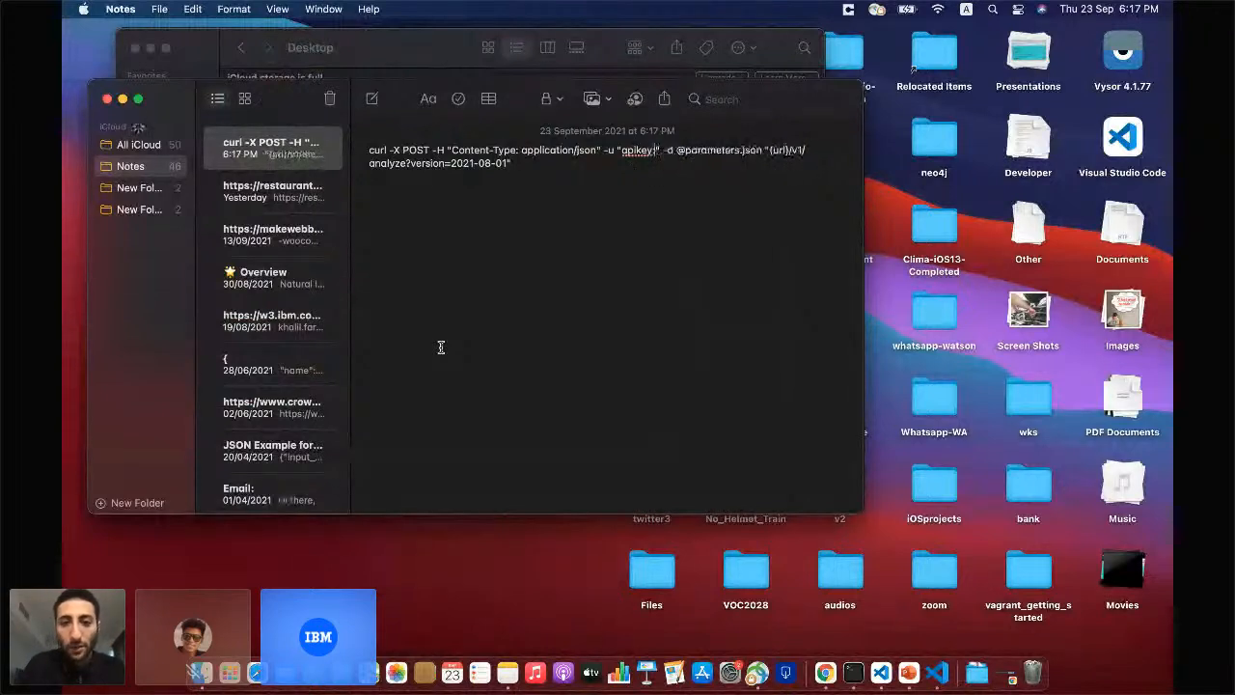
pyautogui.press('super+v')
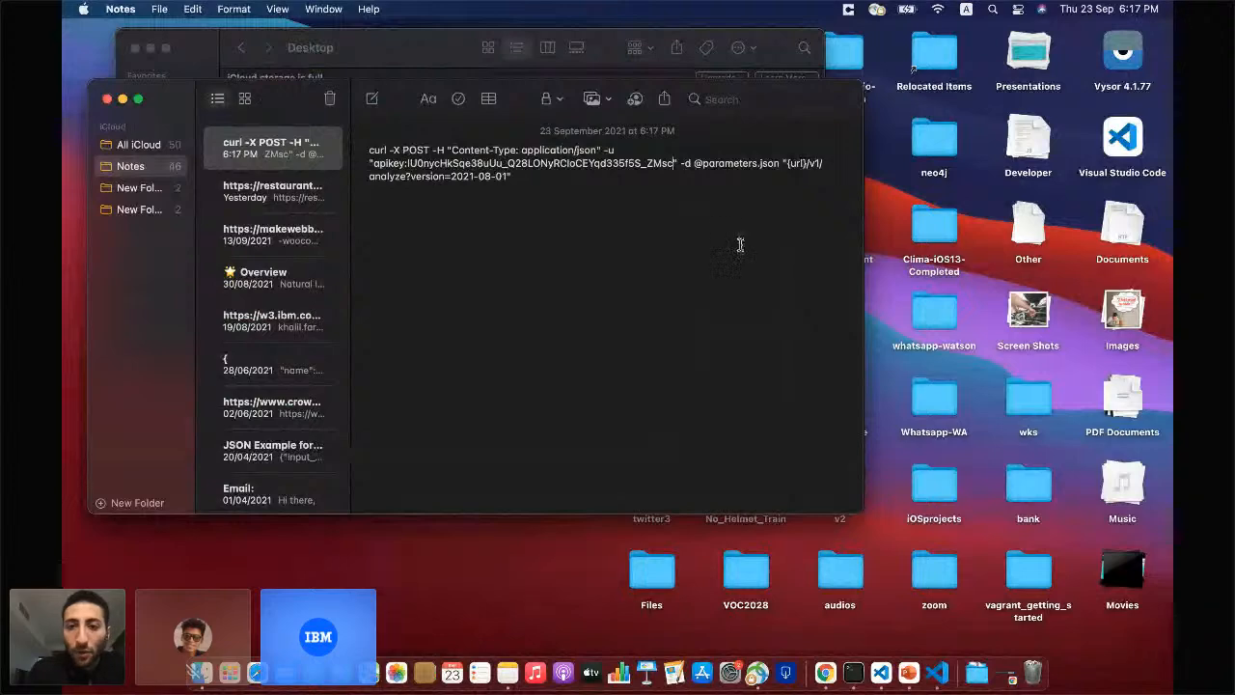
# Copy the service URL from the Natural Language Understanding-kif01 credentials and substitute it for the {url} placeholder in the note's curl command.
pyautogui.hotkey('ctrl', 'Right')
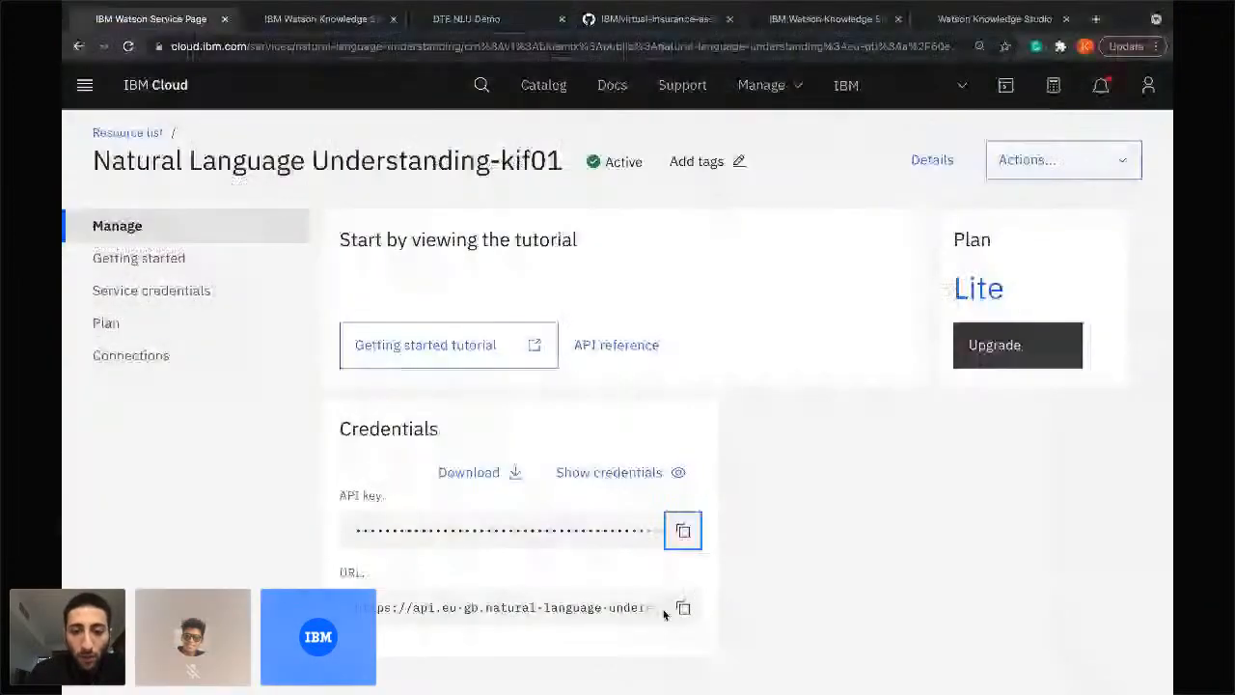
pyautogui.click(681, 604)
pyautogui.hotkey('ctrl', 'Left')
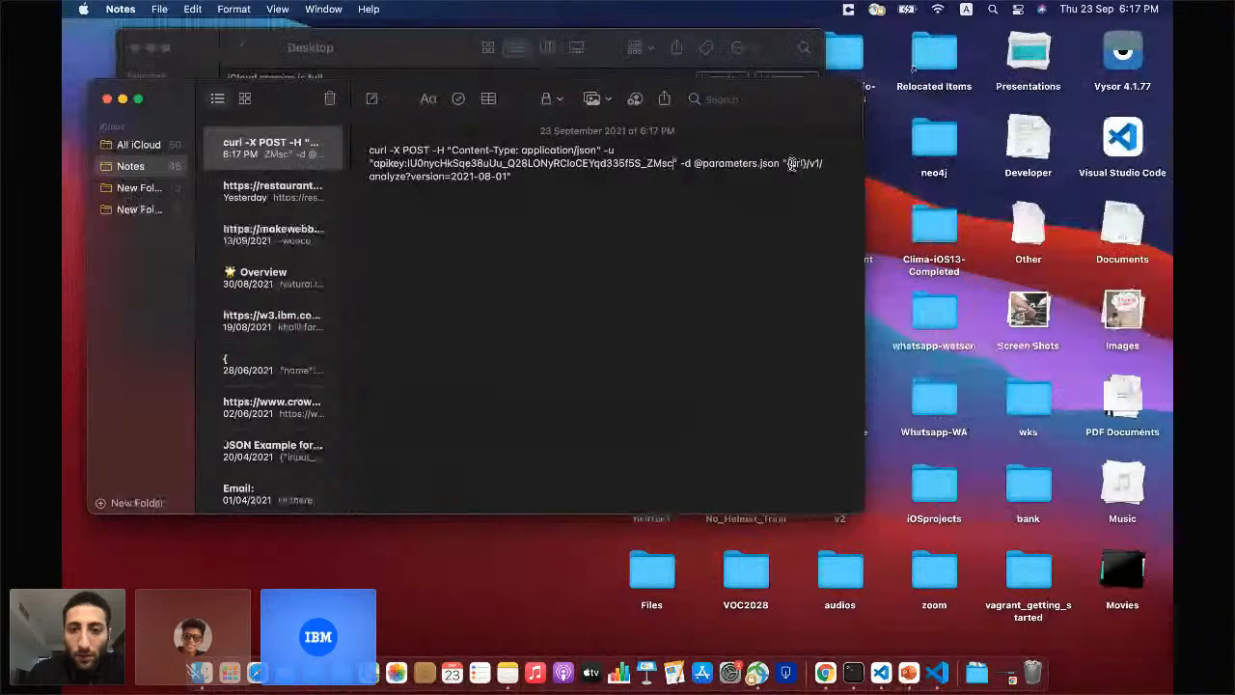
pyautogui.click(800, 163)
pyautogui.press('Right')
pyautogui.press('Right')
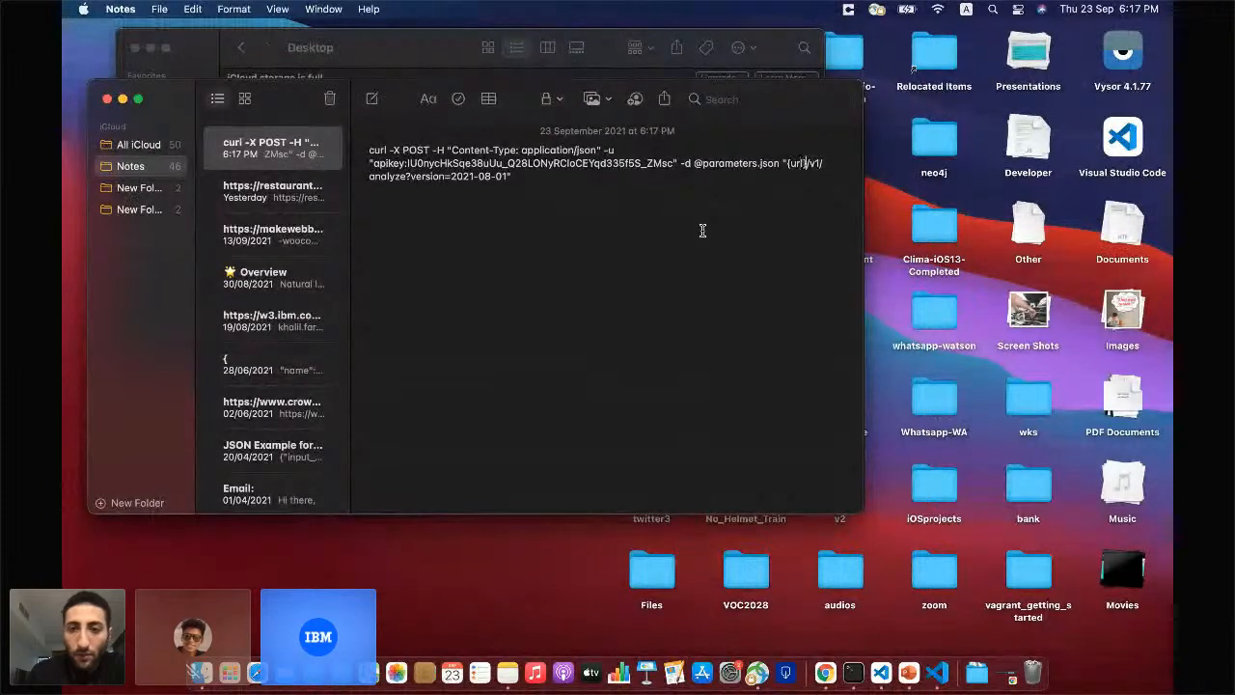
pyautogui.press('BackSpace')
pyautogui.press('BackSpace')
pyautogui.press('BackSpace')
pyautogui.press('BackSpace')
pyautogui.press('BackSpace')
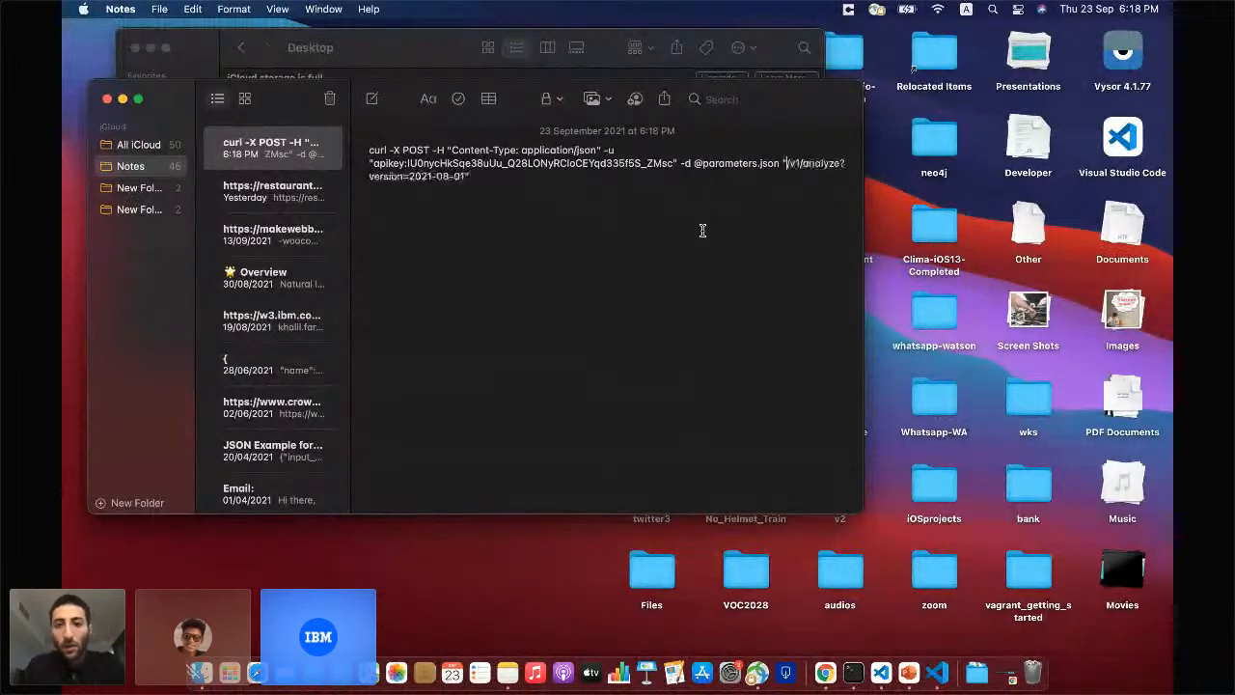
pyautogui.press('super+v')
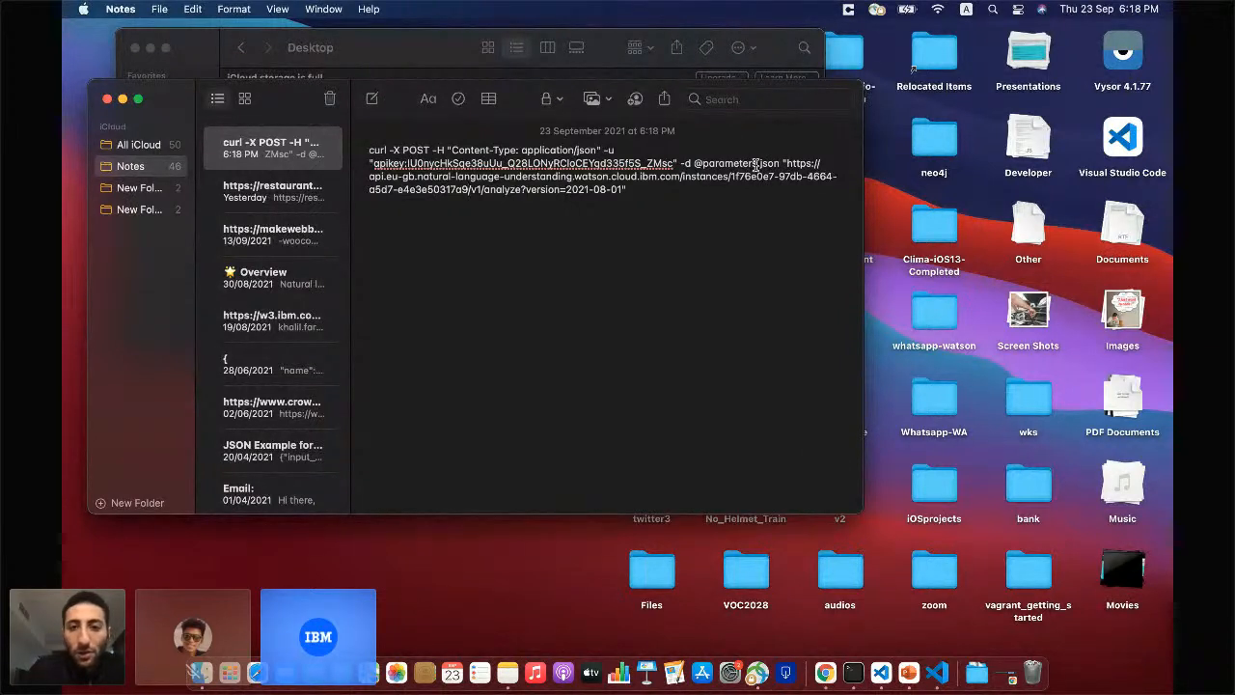
# Highlight the parameters file name in the note, and paste the curl command containing the API key at the Terminal prompt.
pyautogui.moveTo(759, 164); pyautogui.dragTo(705, 164)
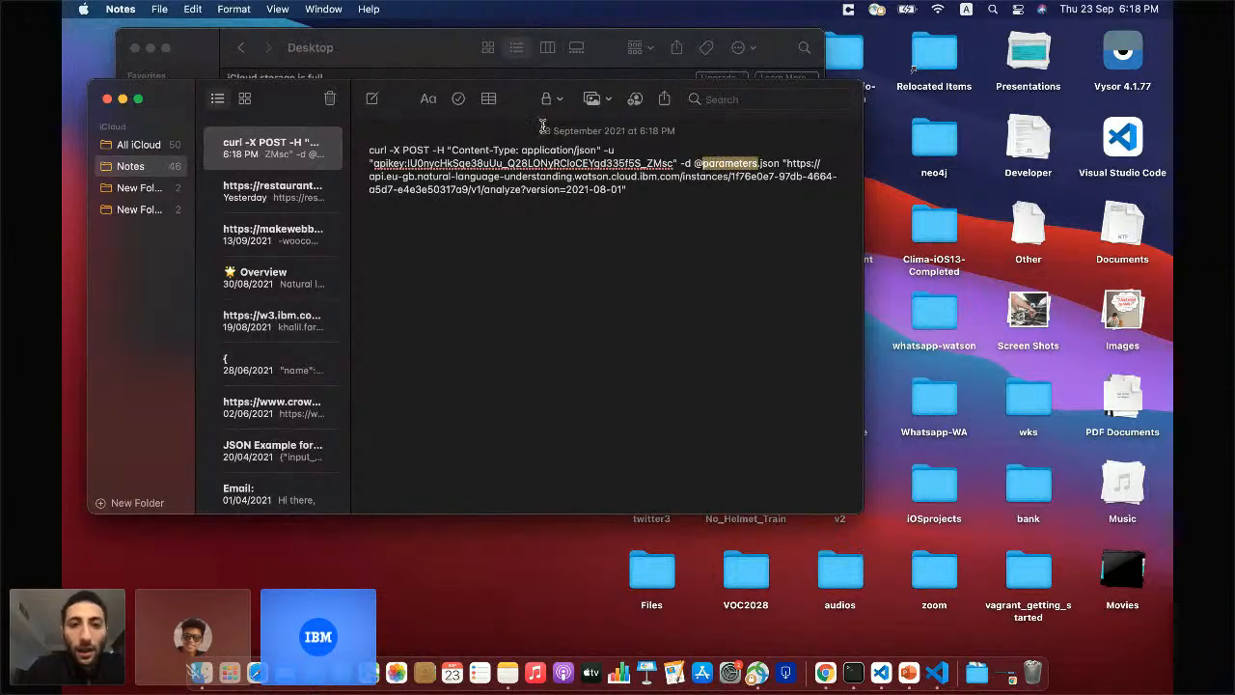
pyautogui.moveTo(514, 98); pyautogui.dragTo(597, 319)
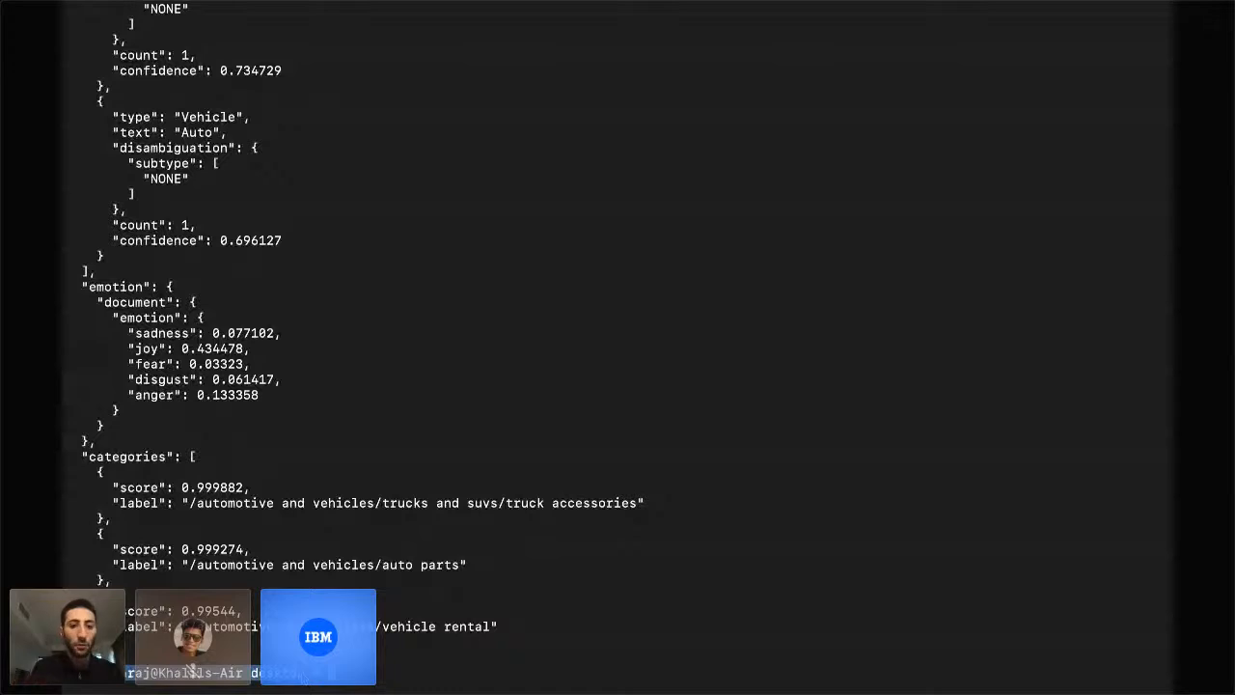
pyautogui.click(381, 678)
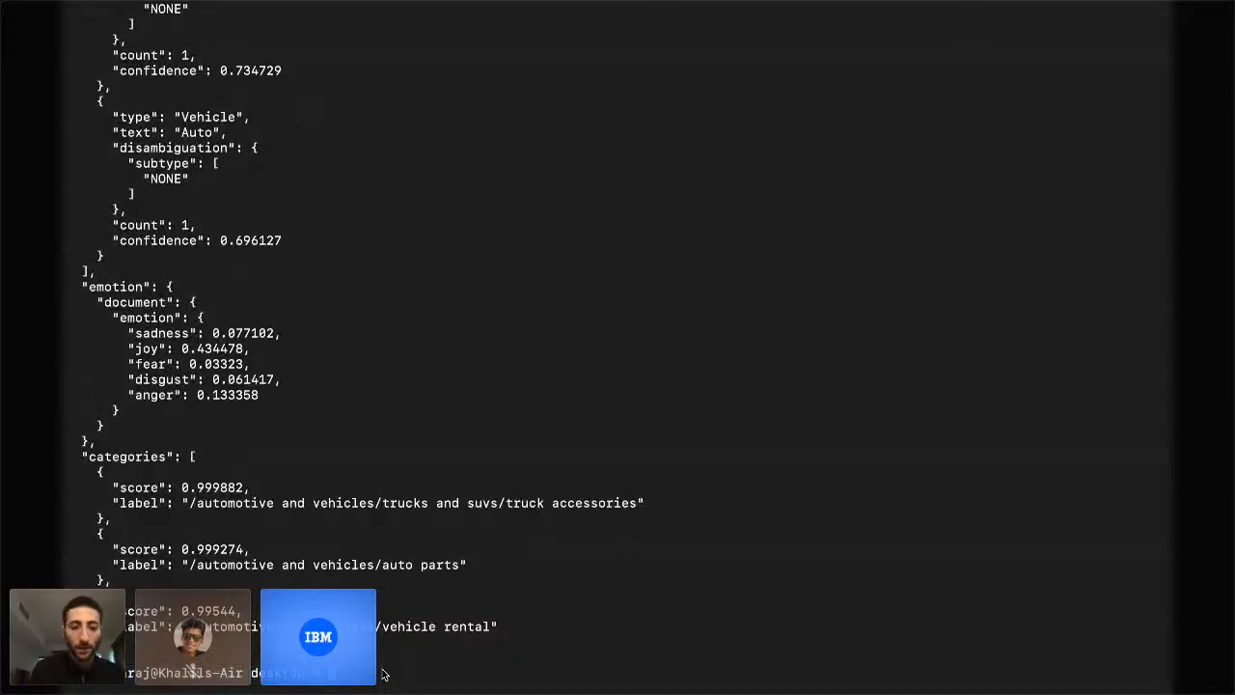
pyautogui.press('super+v')
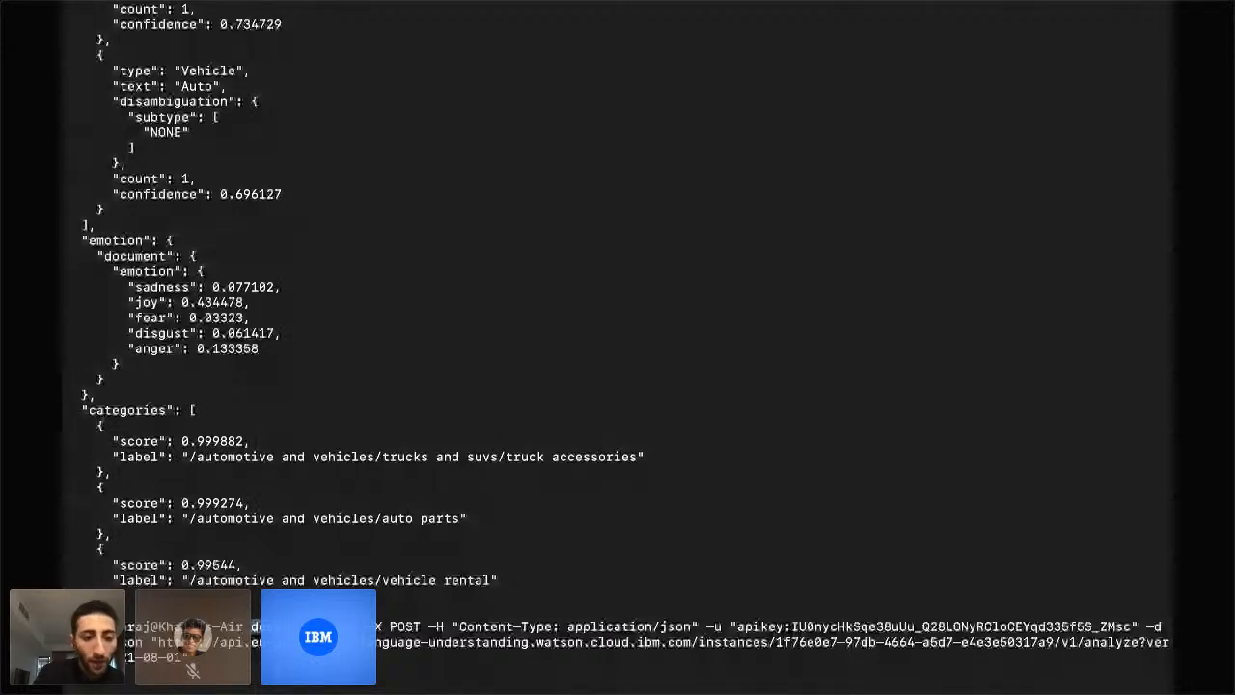
# Run the pasted curl command with test.json in Terminal and look through the returned JSON.
pyautogui.tripleClick(708, 657)
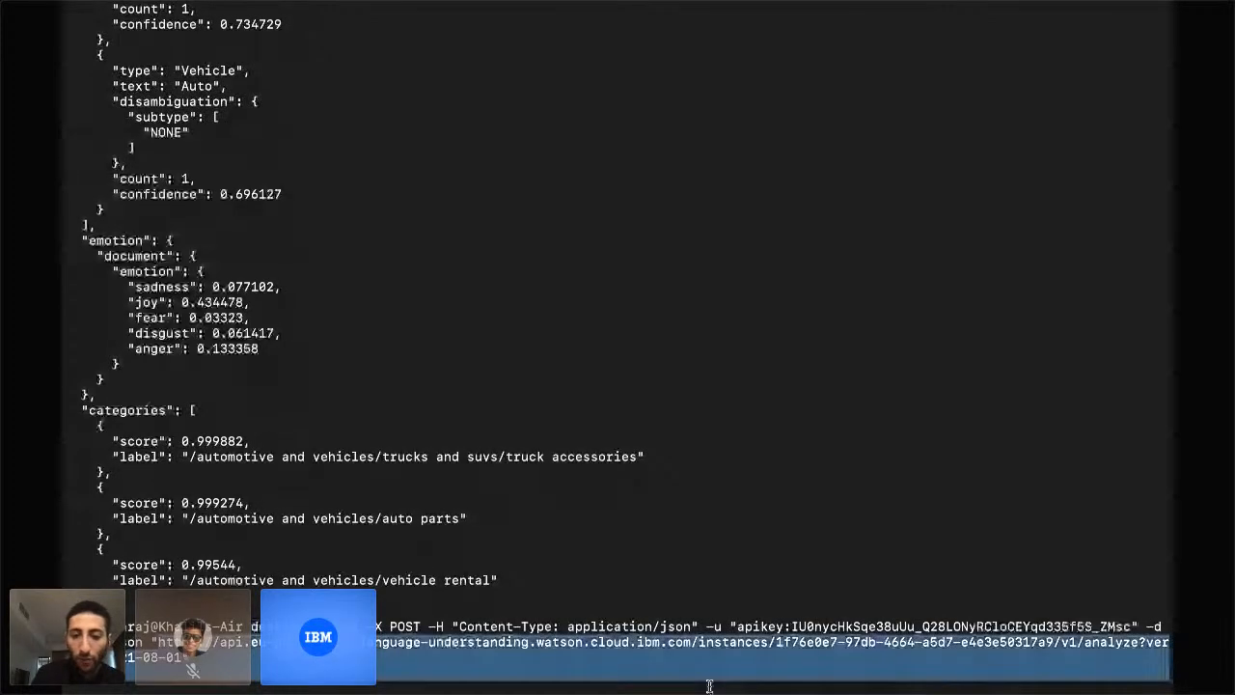
pyautogui.click(244, 658)
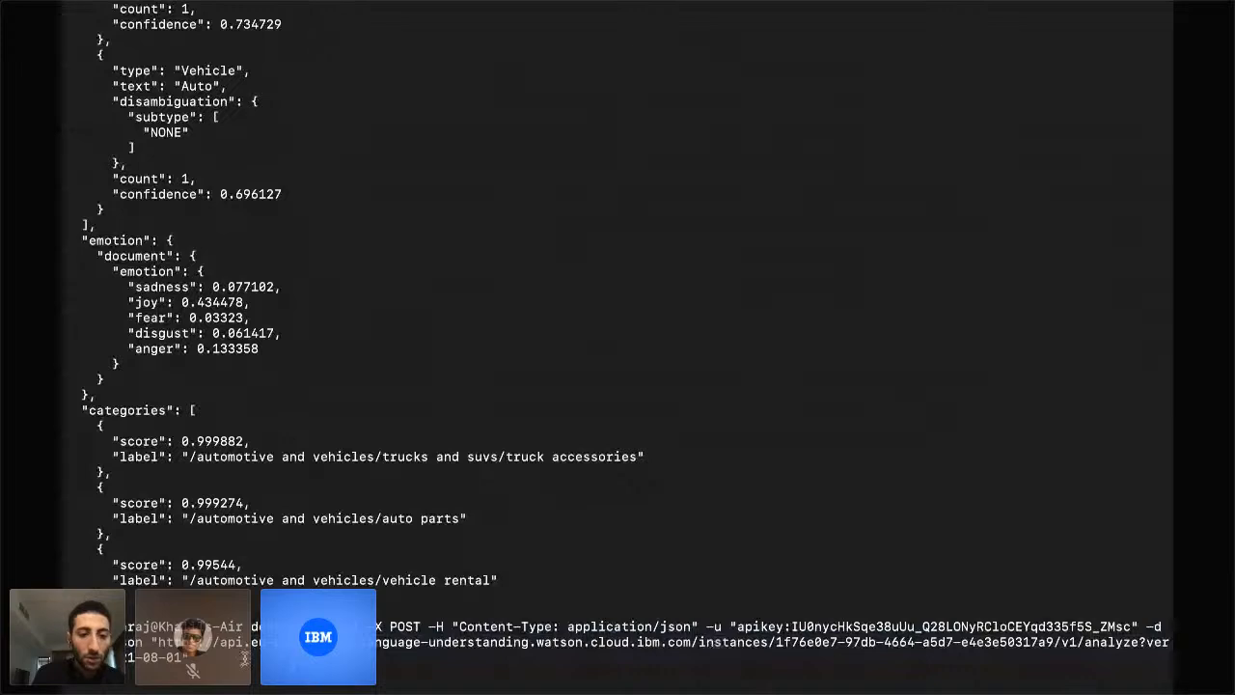
pyautogui.scroll(-1, 244, 658)
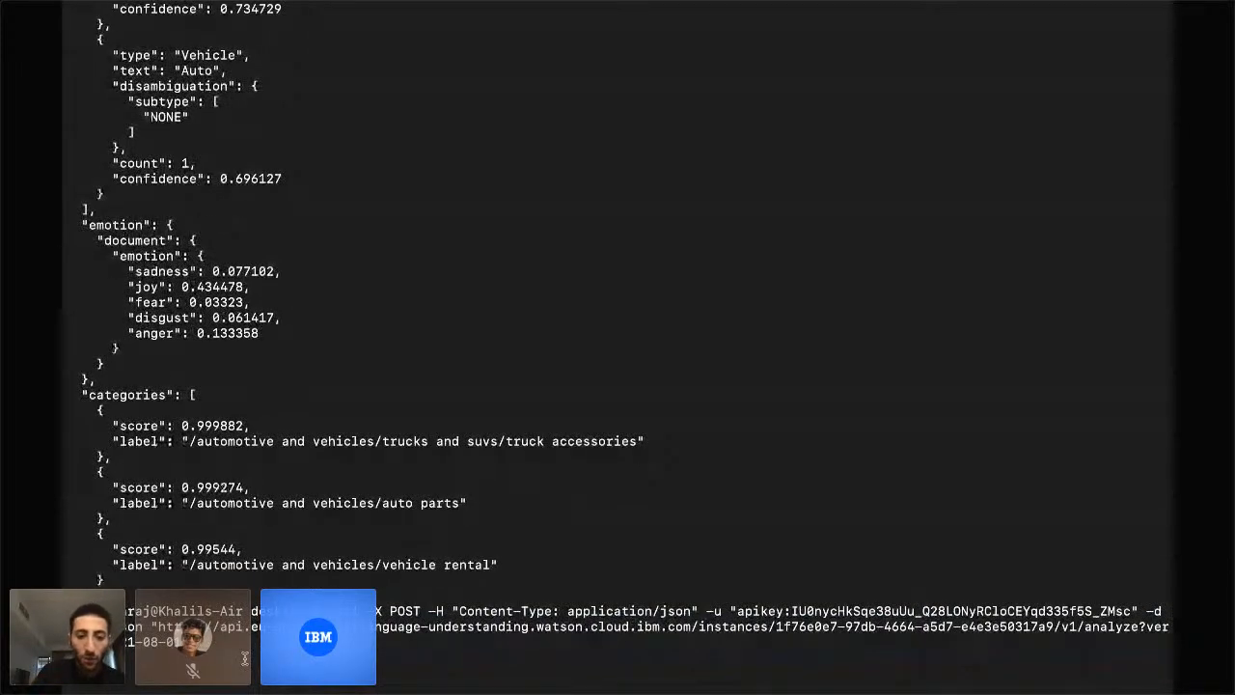
pyautogui.scroll(3, 244, 658)
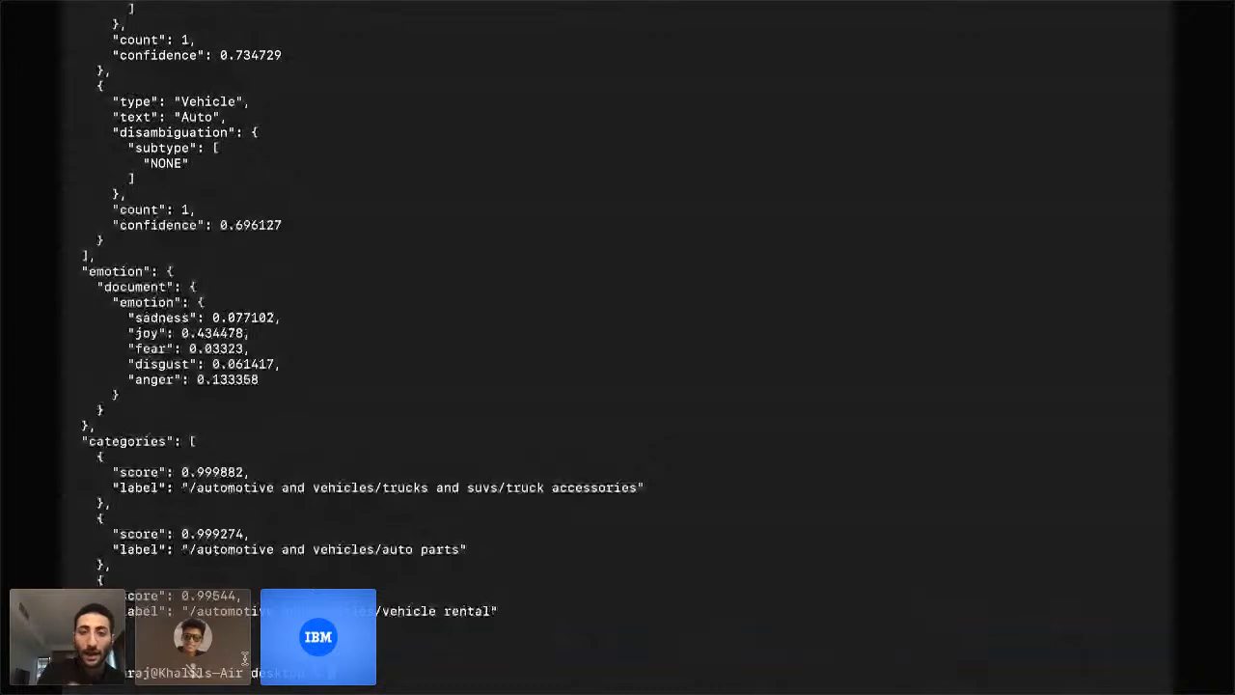
pyautogui.scroll(9, 244, 495)
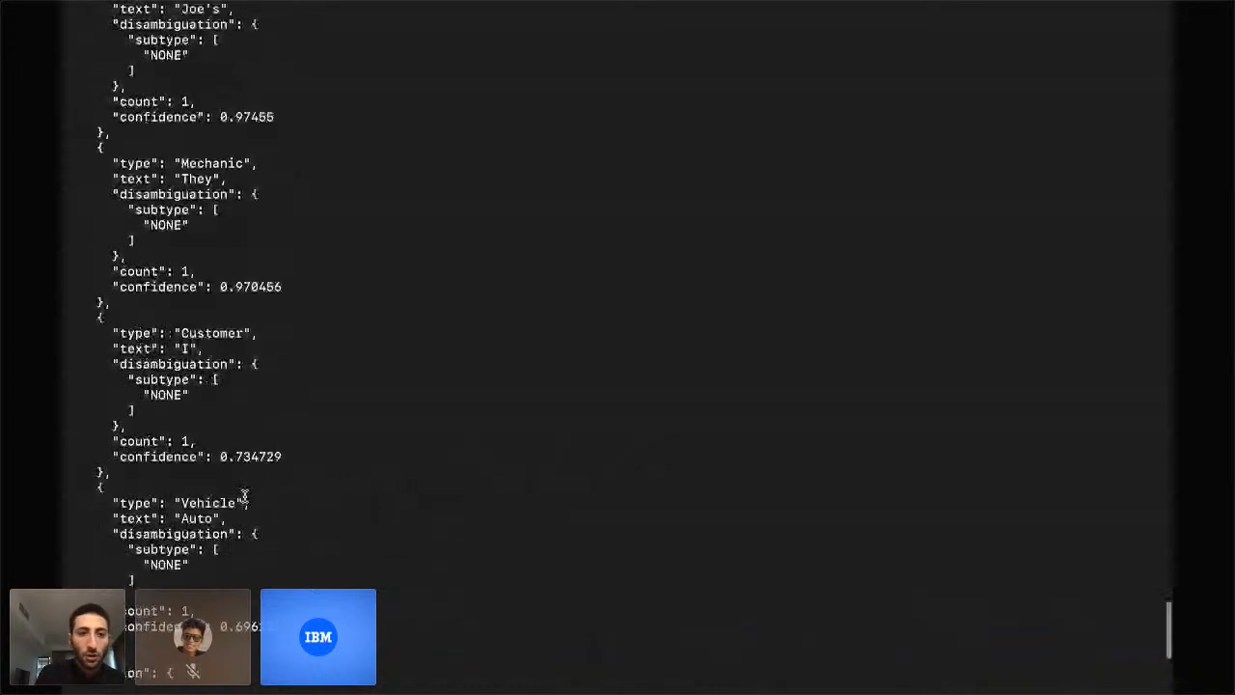
pyautogui.scroll(9, 244, 495)
pyautogui.scroll(8, 190, 255)
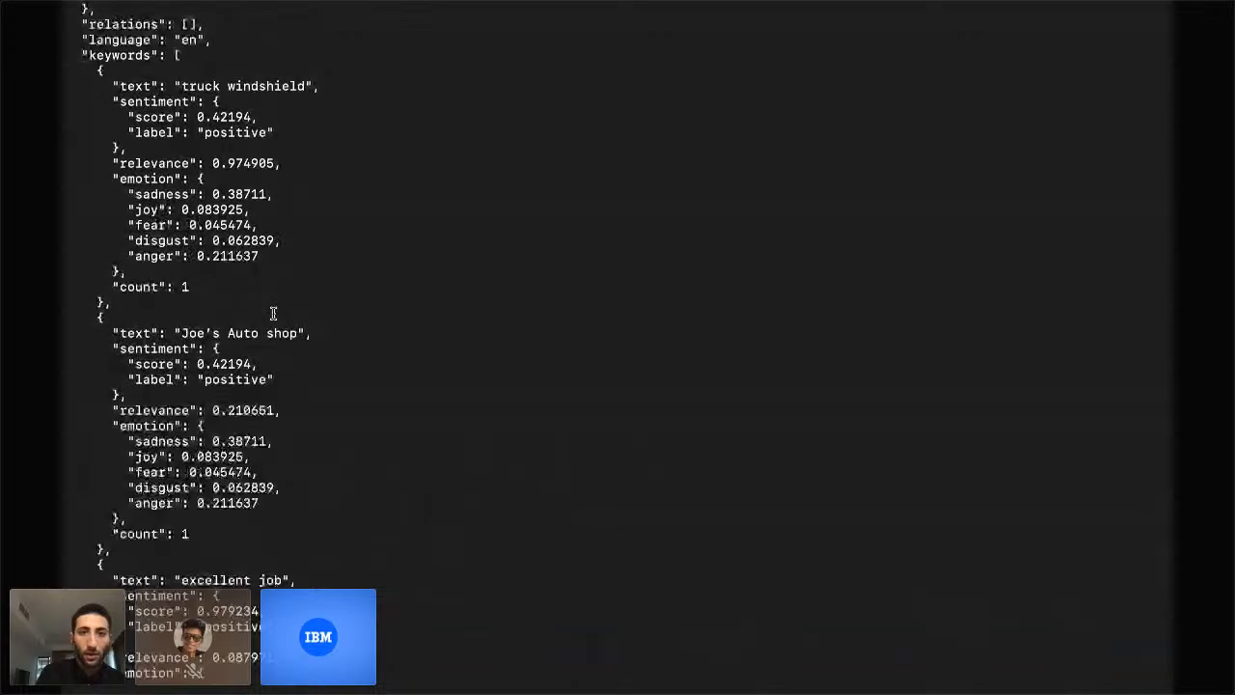
# Switch to Finder and preview test.json from the Desktop folder to review its text, features and model ID.
pyautogui.press('super+Tab')
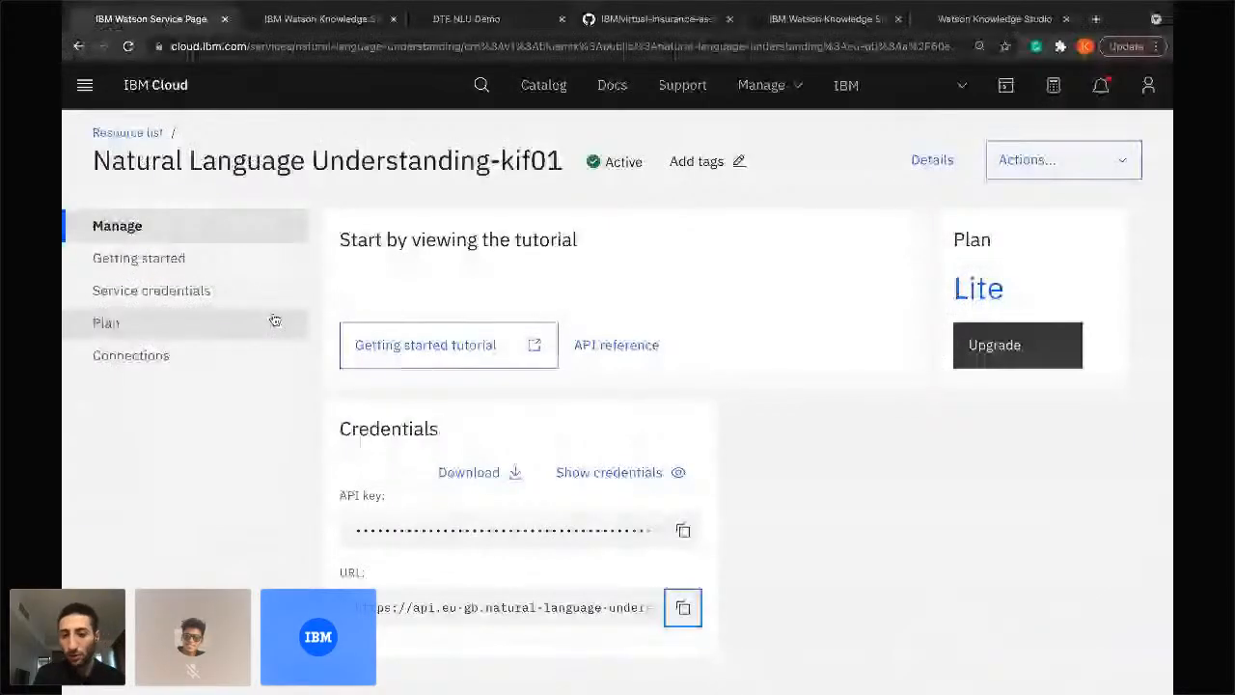
pyautogui.hotkey('ctrl', 'Left')
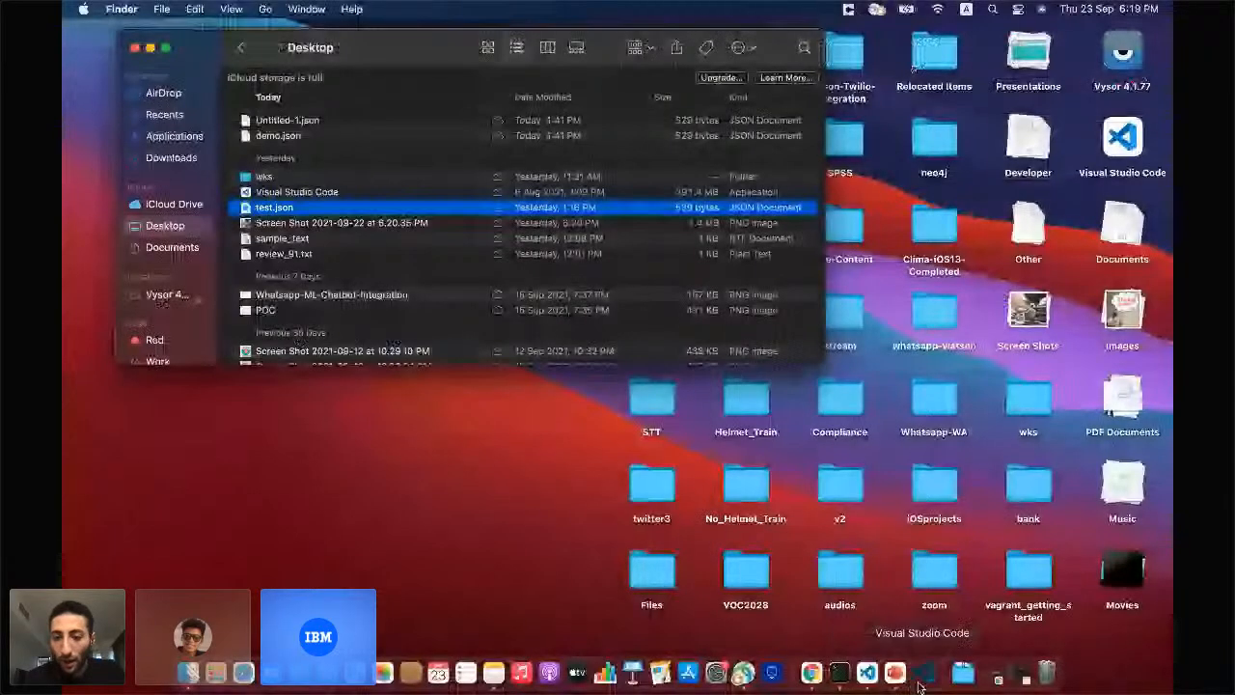
pyautogui.click(921, 678)
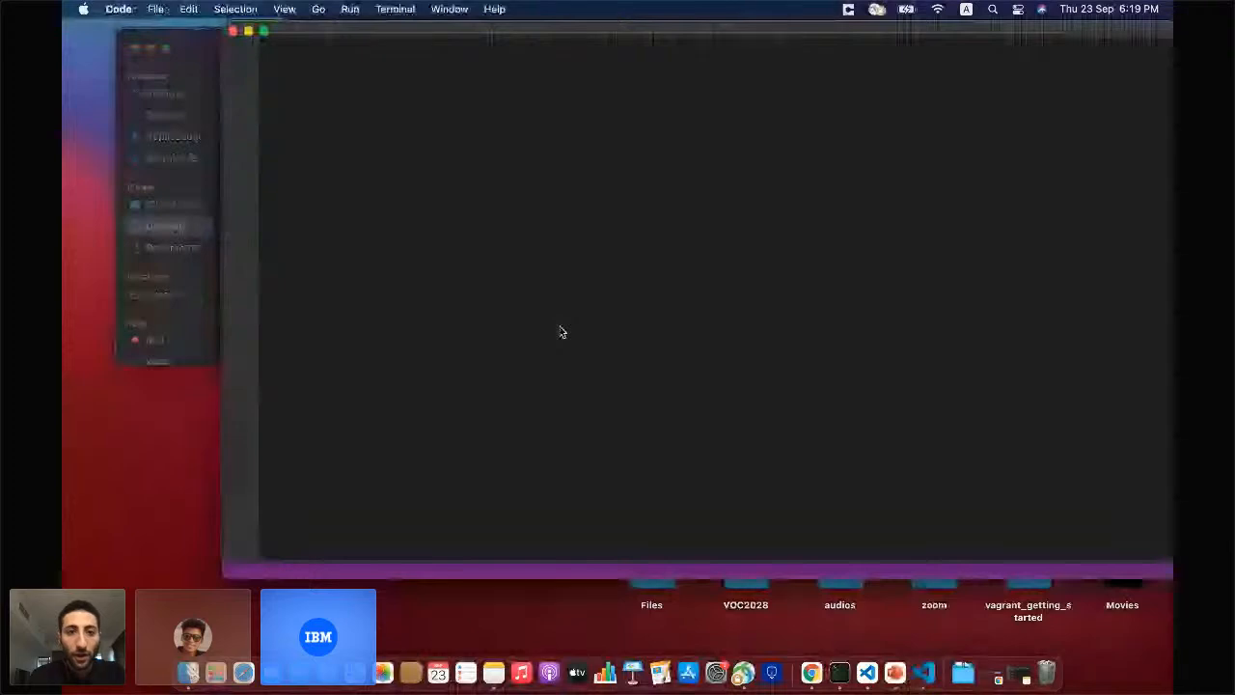
pyautogui.click(232, 32)
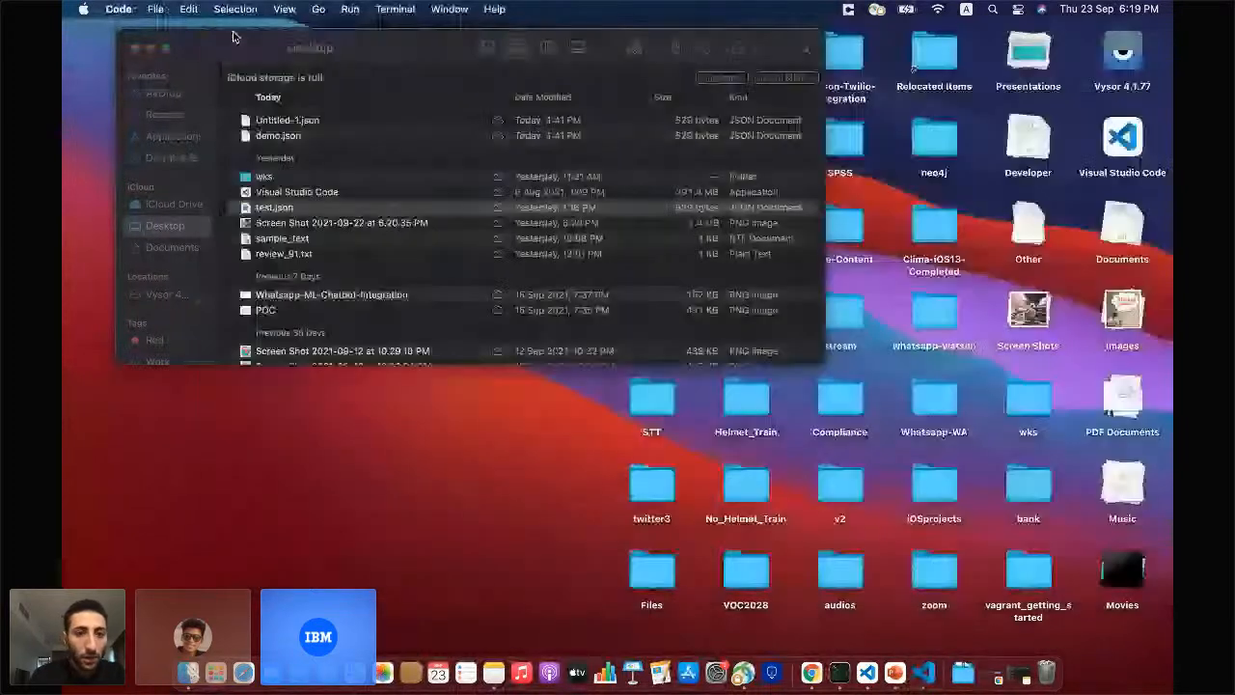
pyautogui.click(277, 208)
pyautogui.press('space')
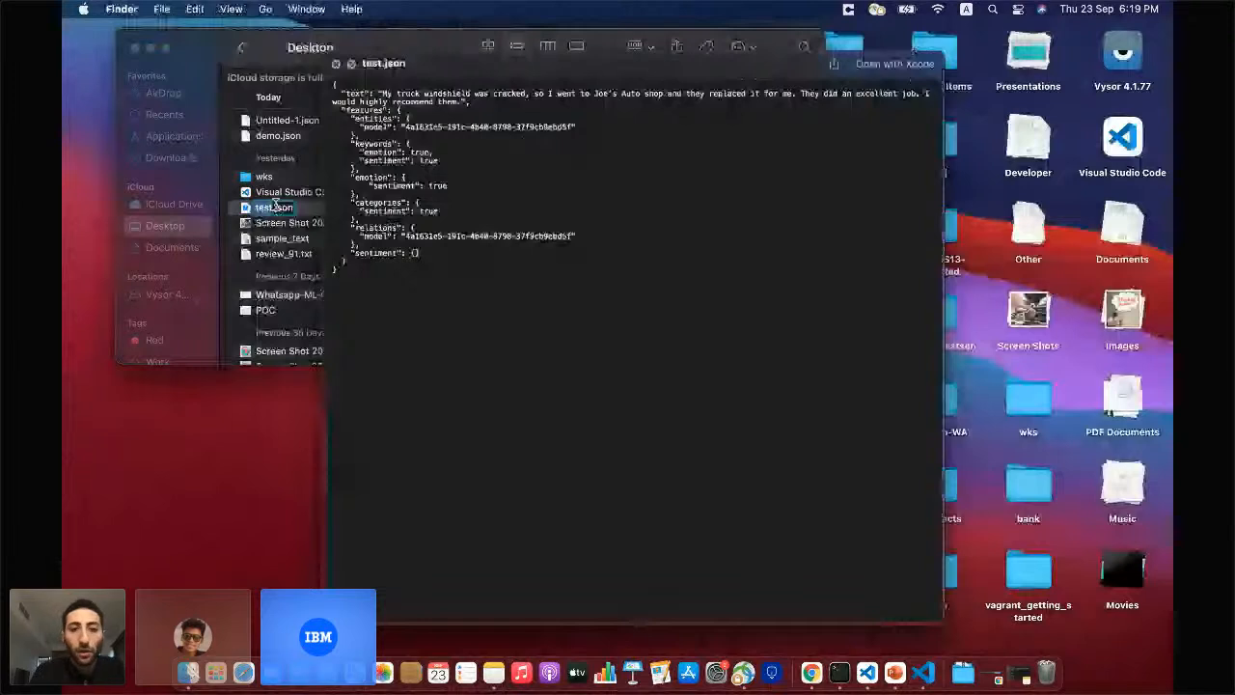
pyautogui.moveTo(389, 64); pyautogui.dragTo(453, 65)
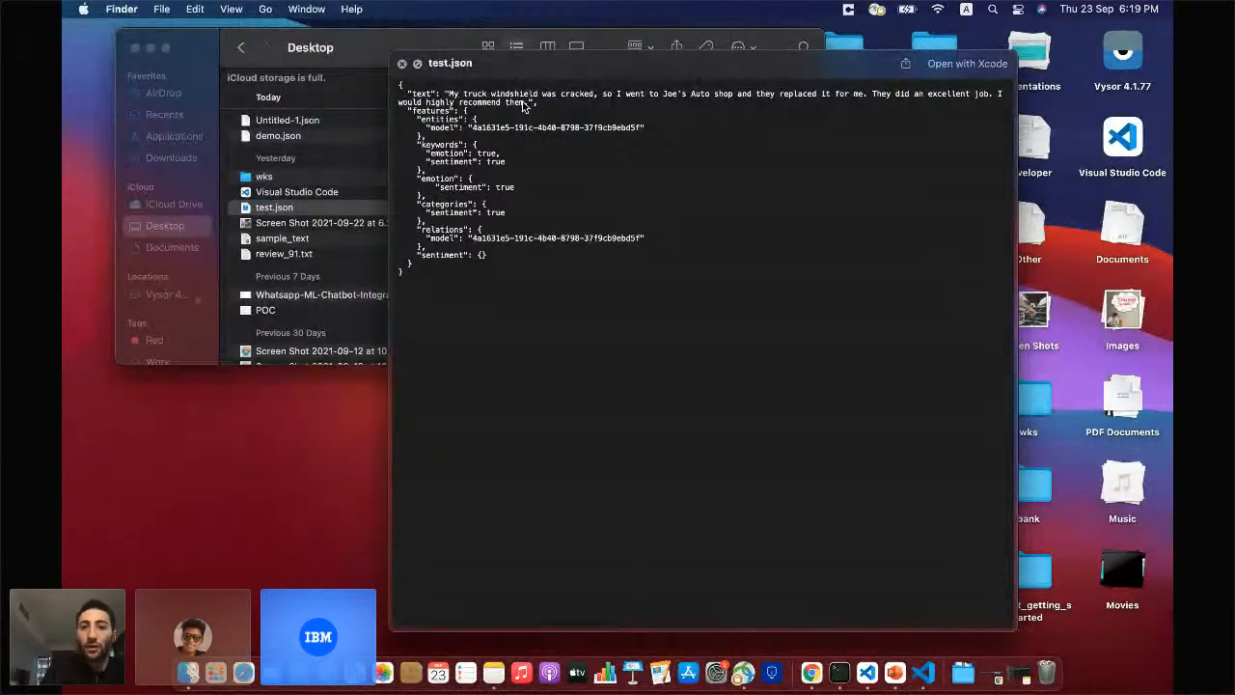
# Switch to Terminal and examine the response's document sentiment and keywords, comparing them with the text in test.json.
pyautogui.click(836, 683)
pyautogui.scroll(7, 371, 330)
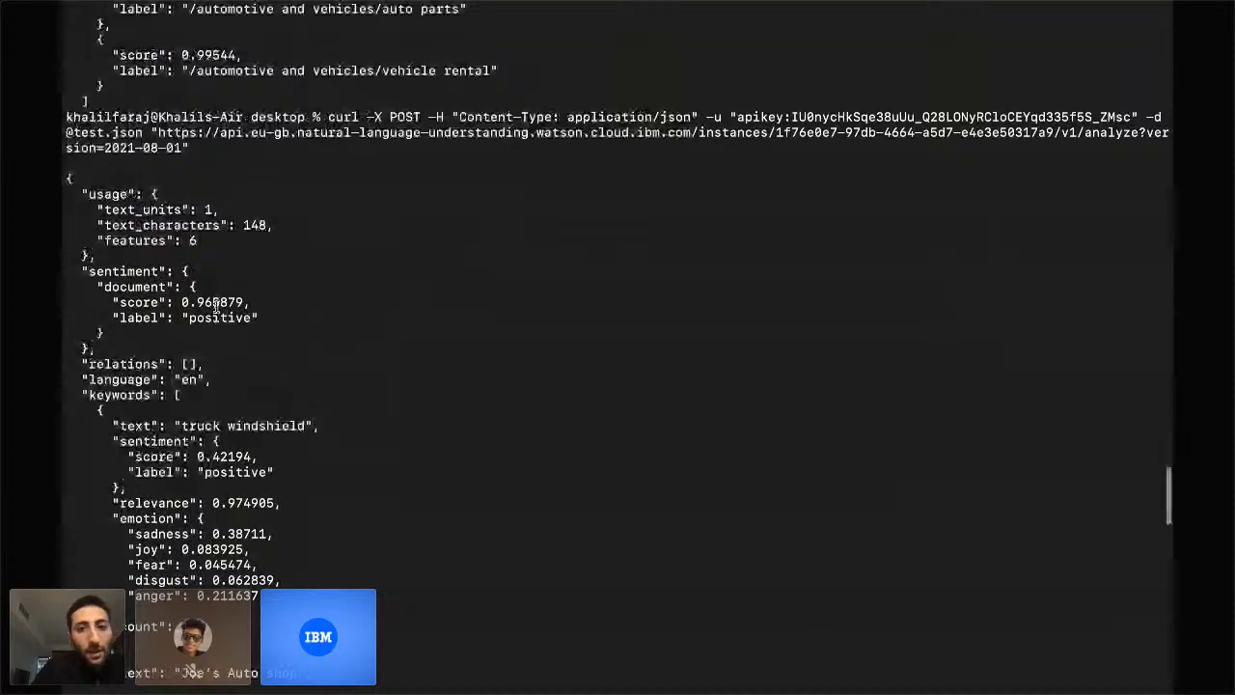
pyautogui.scroll(2, 325, 295)
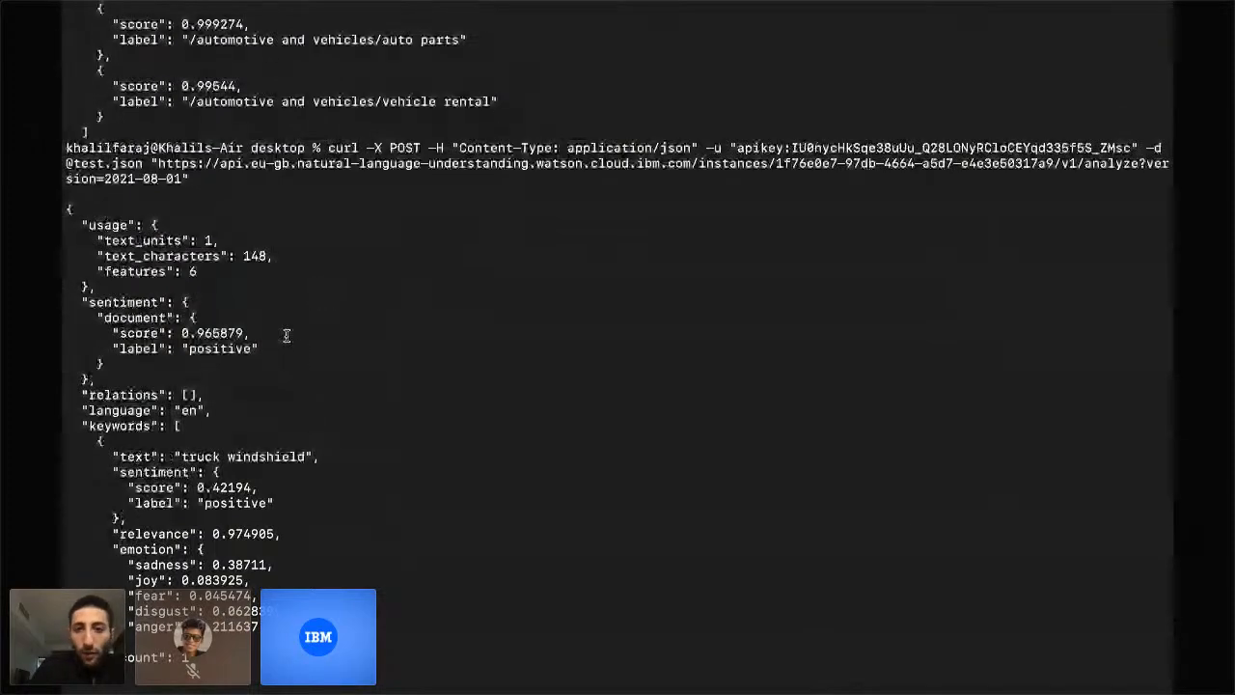
pyautogui.hotkey('ctrl', 'Left')
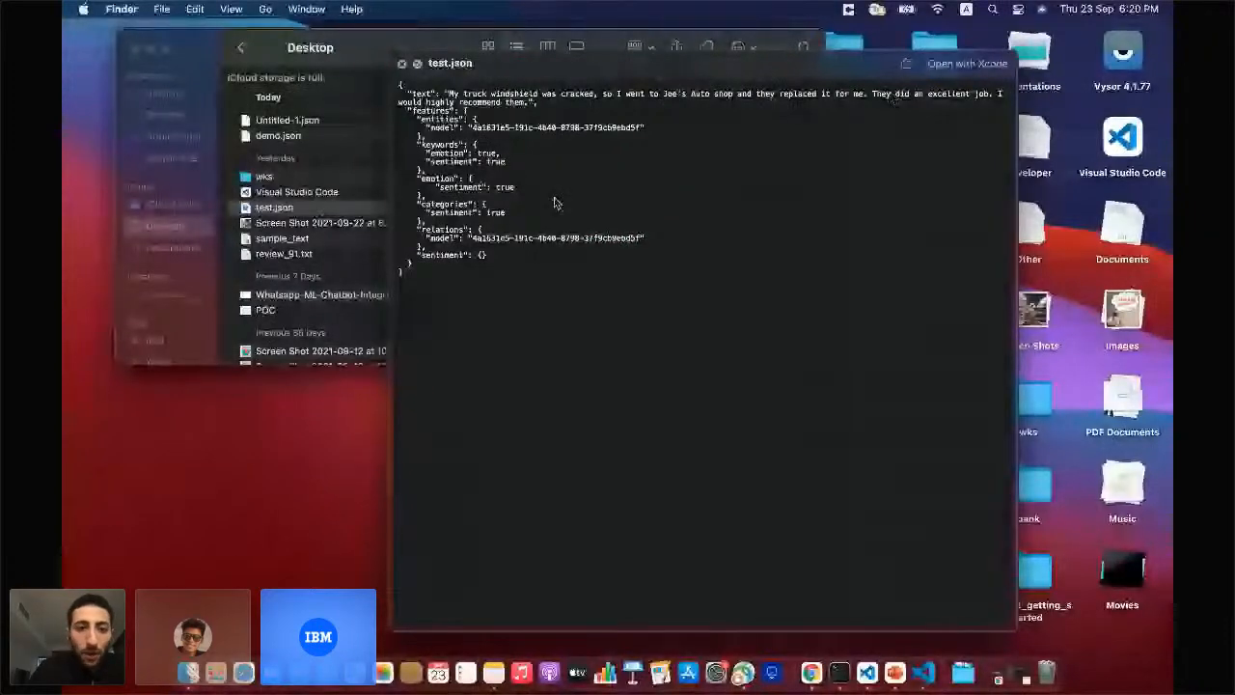
pyautogui.hotkey('ctrl', 'Right')
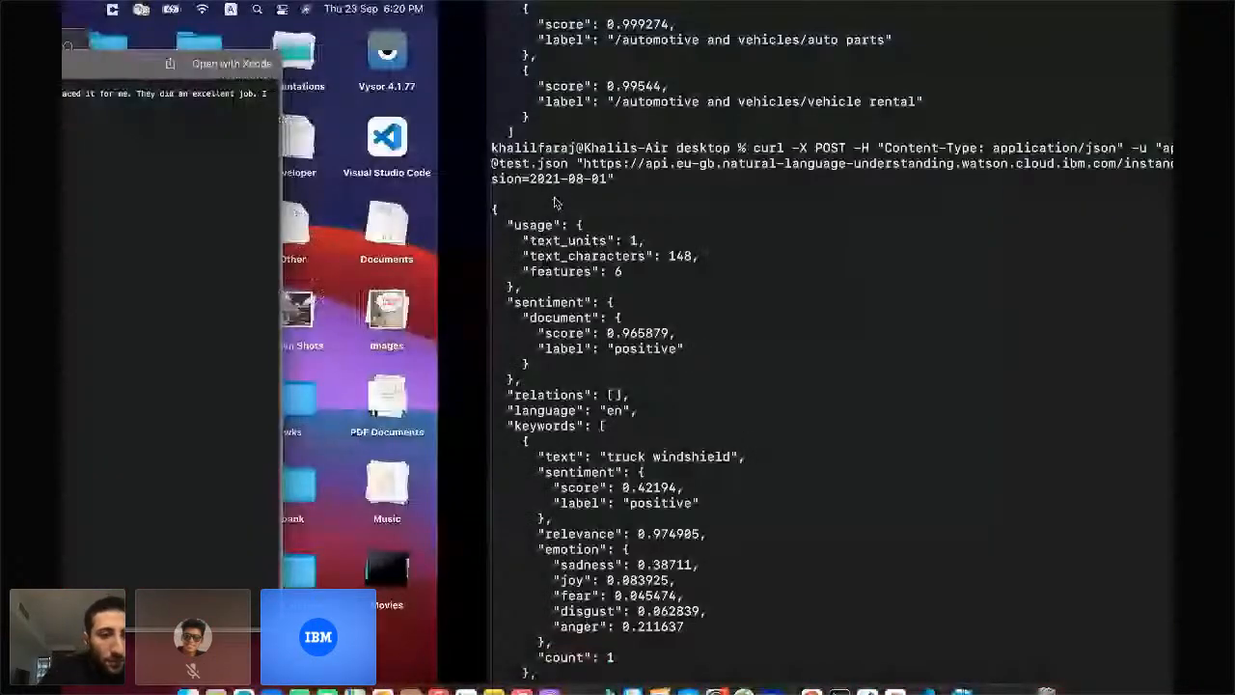
pyautogui.scroll(-5, 166, 444)
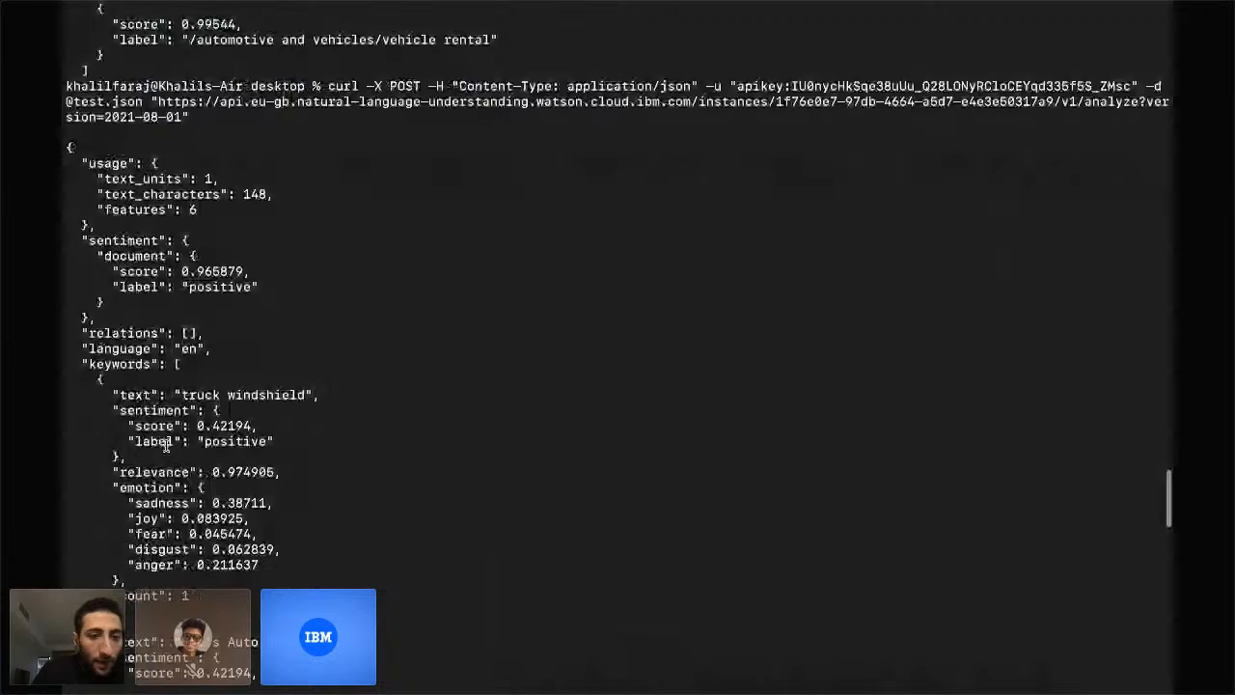
pyautogui.scroll(-3, 166, 444)
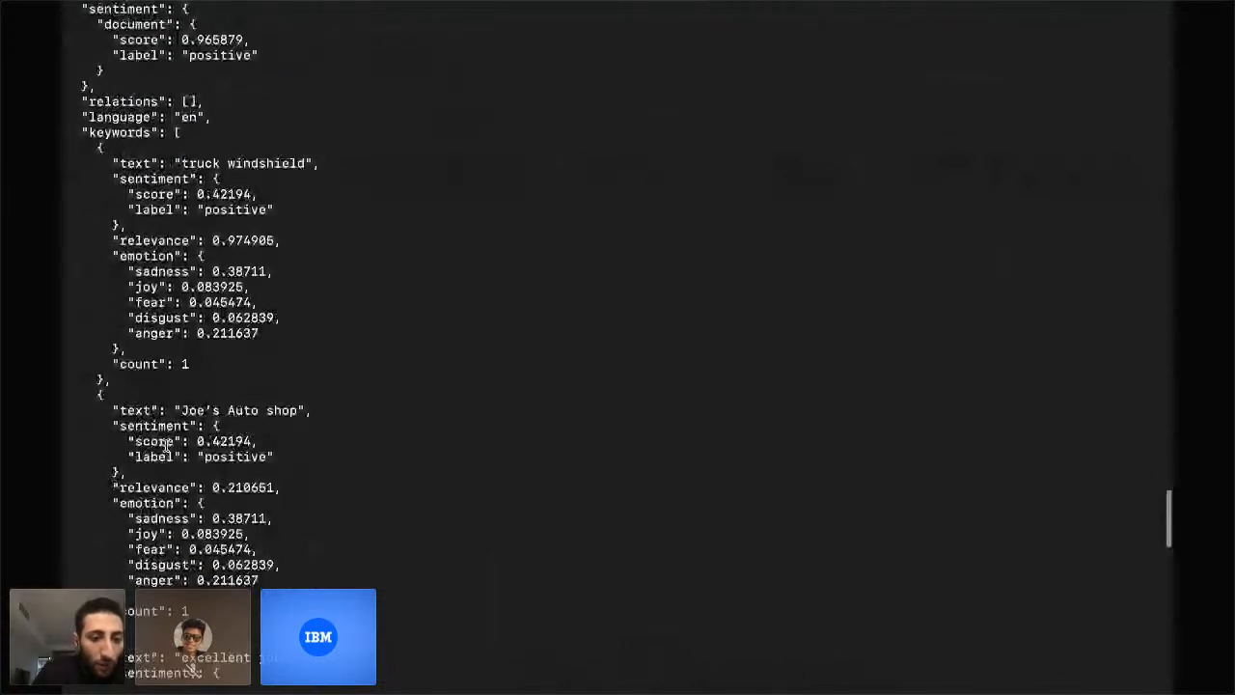
pyautogui.scroll(-6, 166, 444)
pyautogui.scroll(-6, 166, 444)
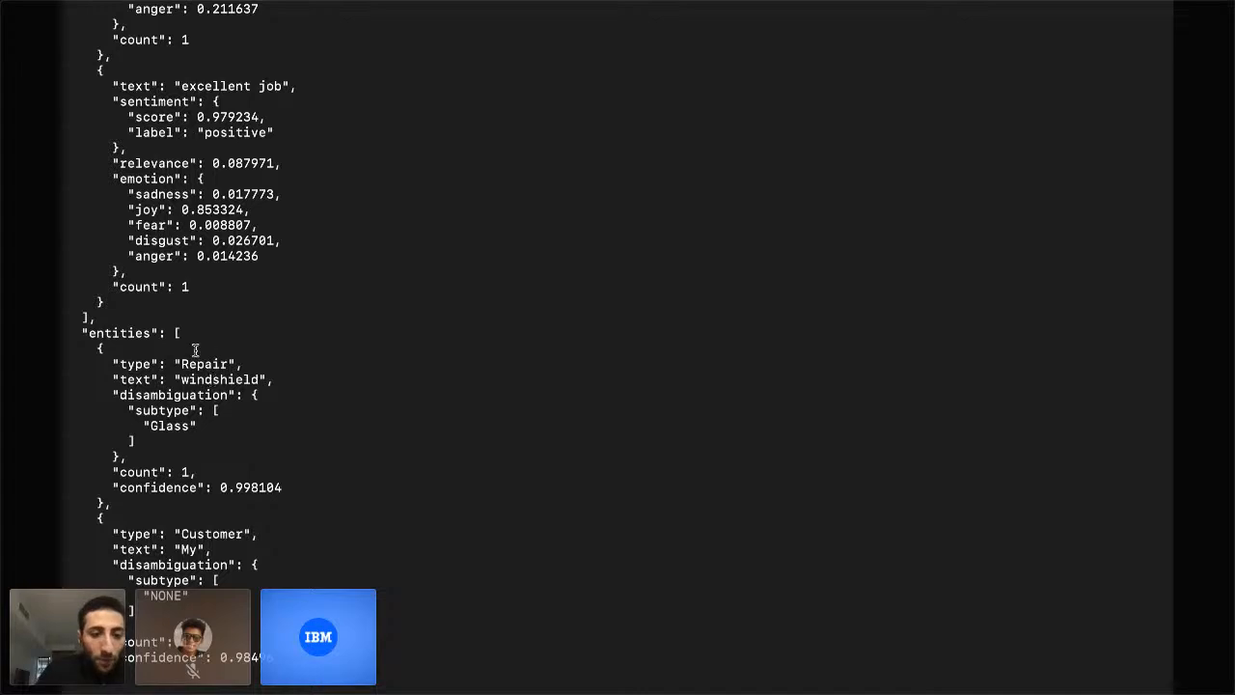
# Examine the types, texts and confidence scores in the response's entities section, continuing through emotion and categories.
pyautogui.scroll(-3, 234, 406)
pyautogui.scroll(-1, 235, 407)
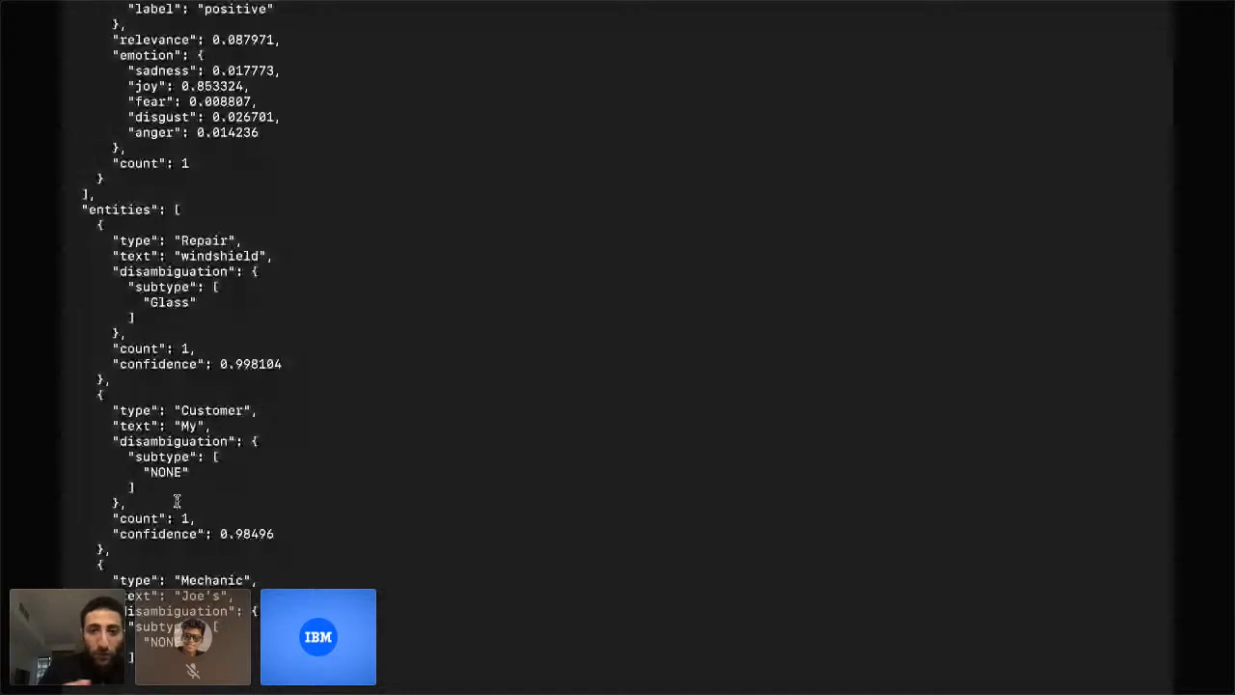
pyautogui.scroll(-1, 177, 500)
pyautogui.scroll(-8, 177, 500)
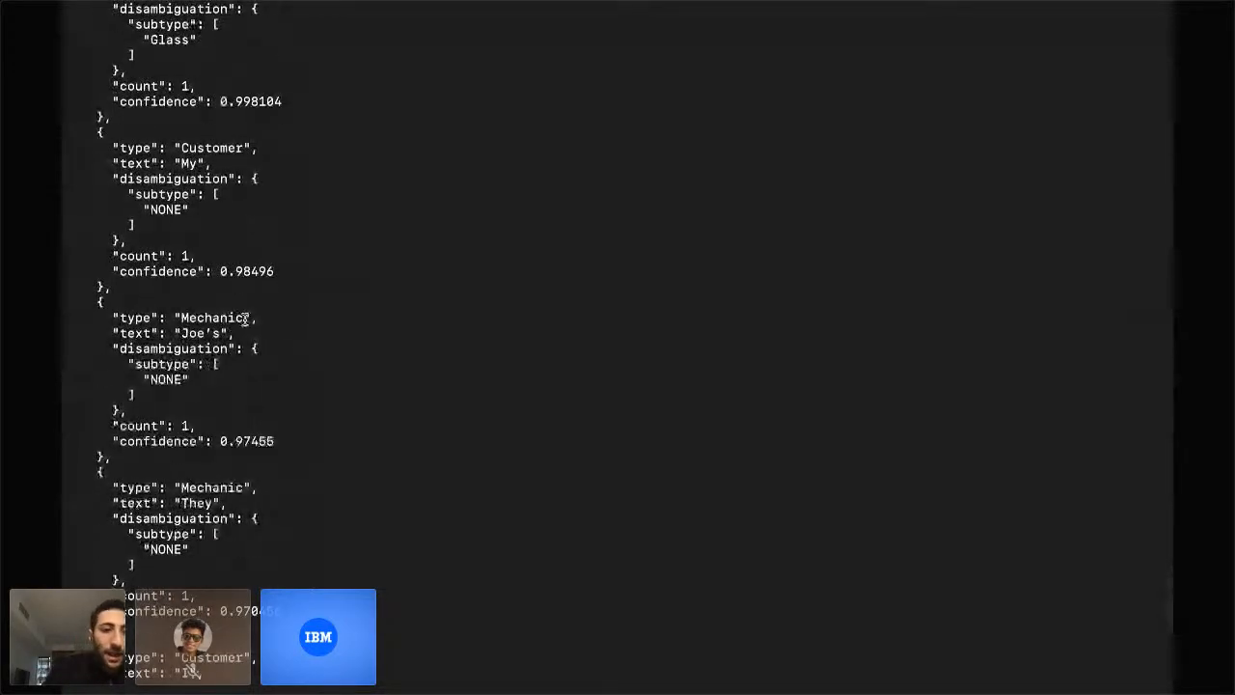
pyautogui.scroll(-3, 248, 352)
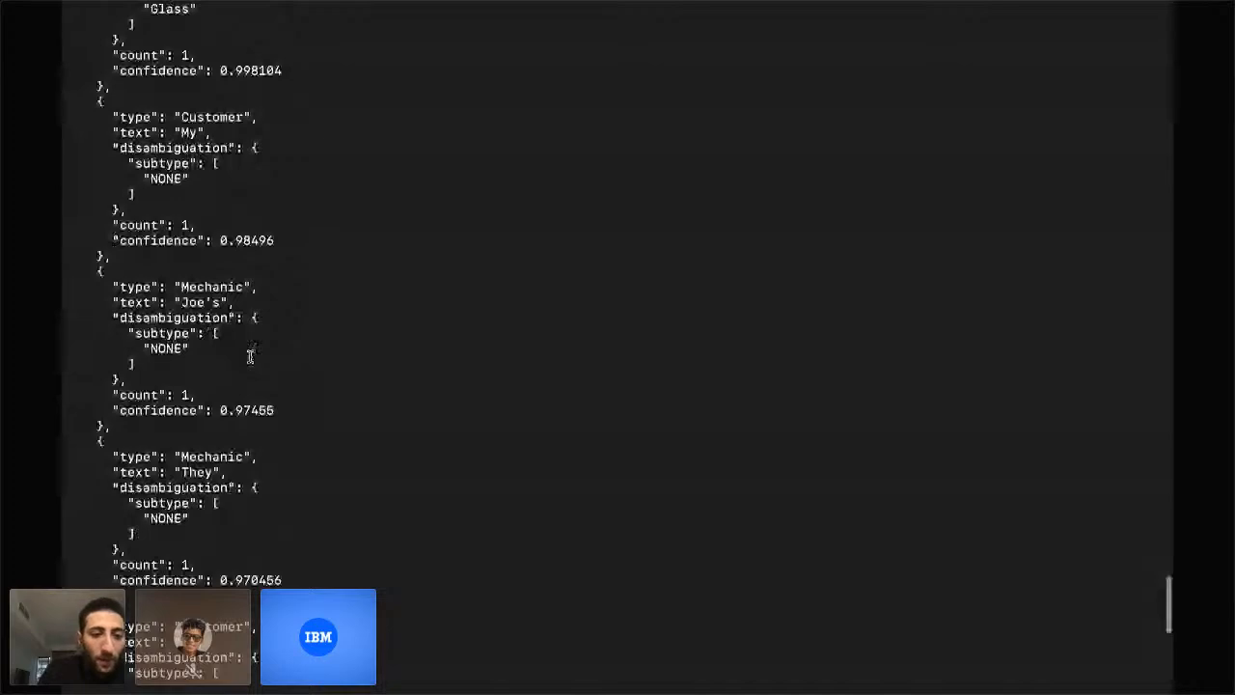
pyautogui.scroll(-5, 198, 441)
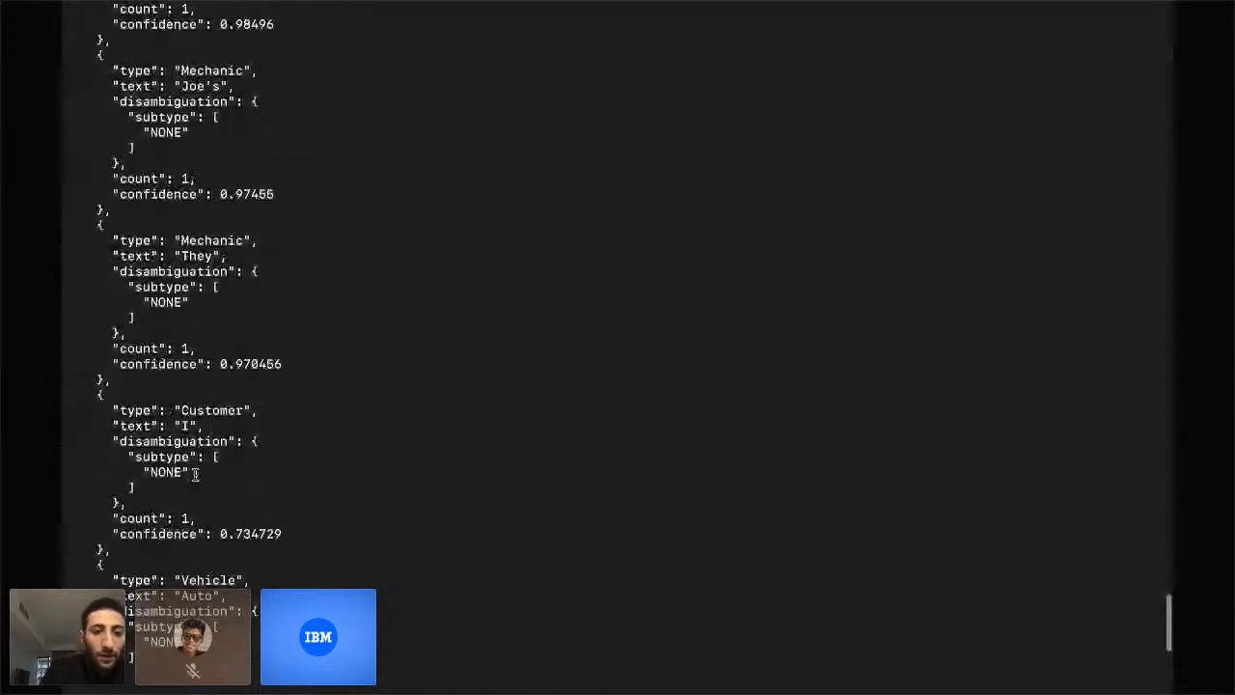
pyautogui.scroll(-5, 237, 466)
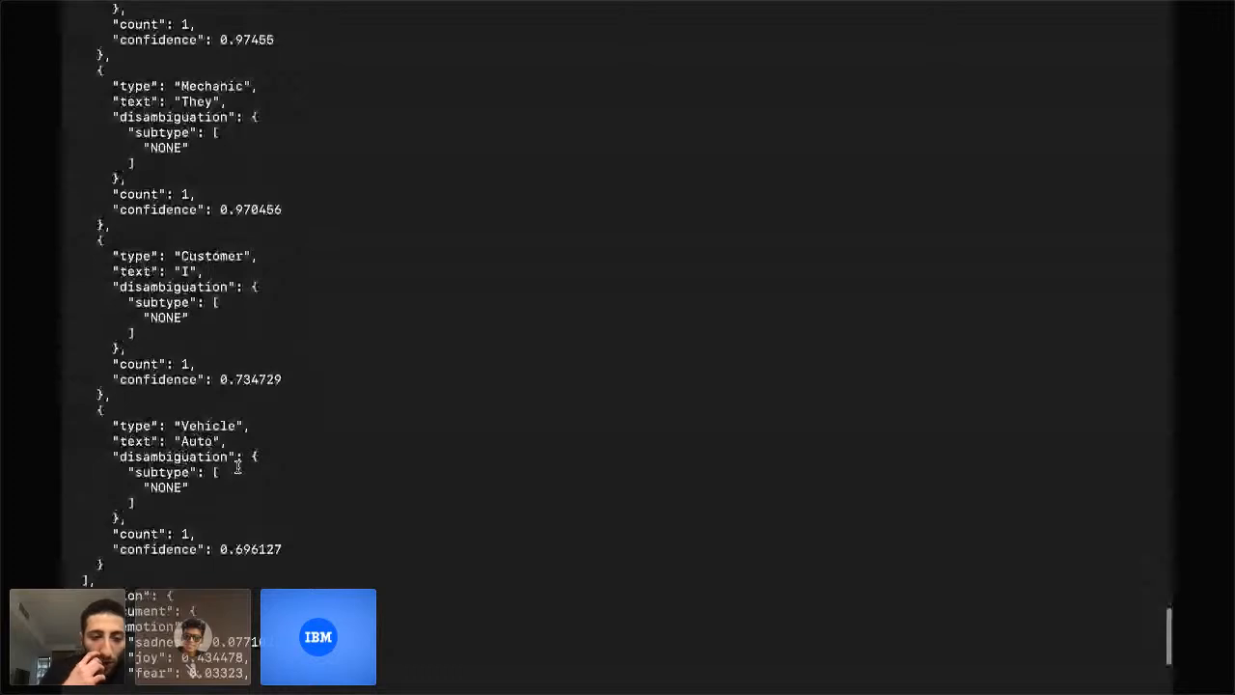
pyautogui.scroll(-4, 237, 466)
pyautogui.scroll(-5, 193, 471)
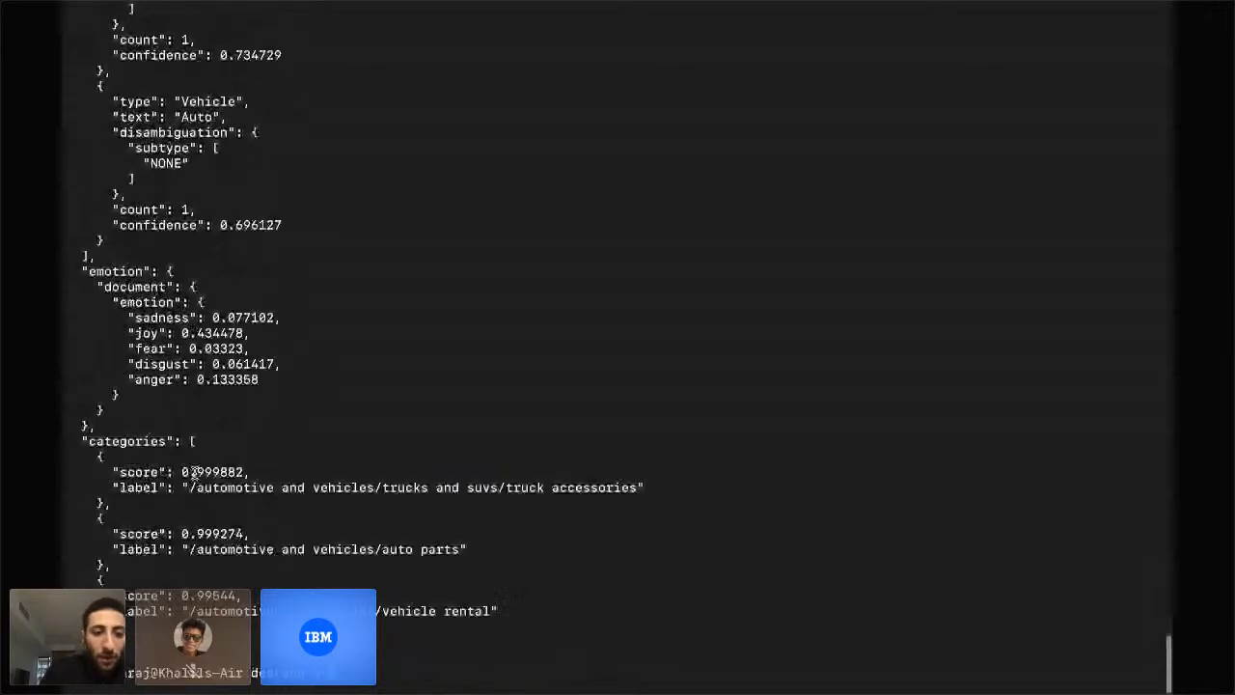
# Go back to the Repair entity and review its subtype, followed by the remaining Customer, Mechanic and Vehicle entities.
pyautogui.scroll(4, 193, 472)
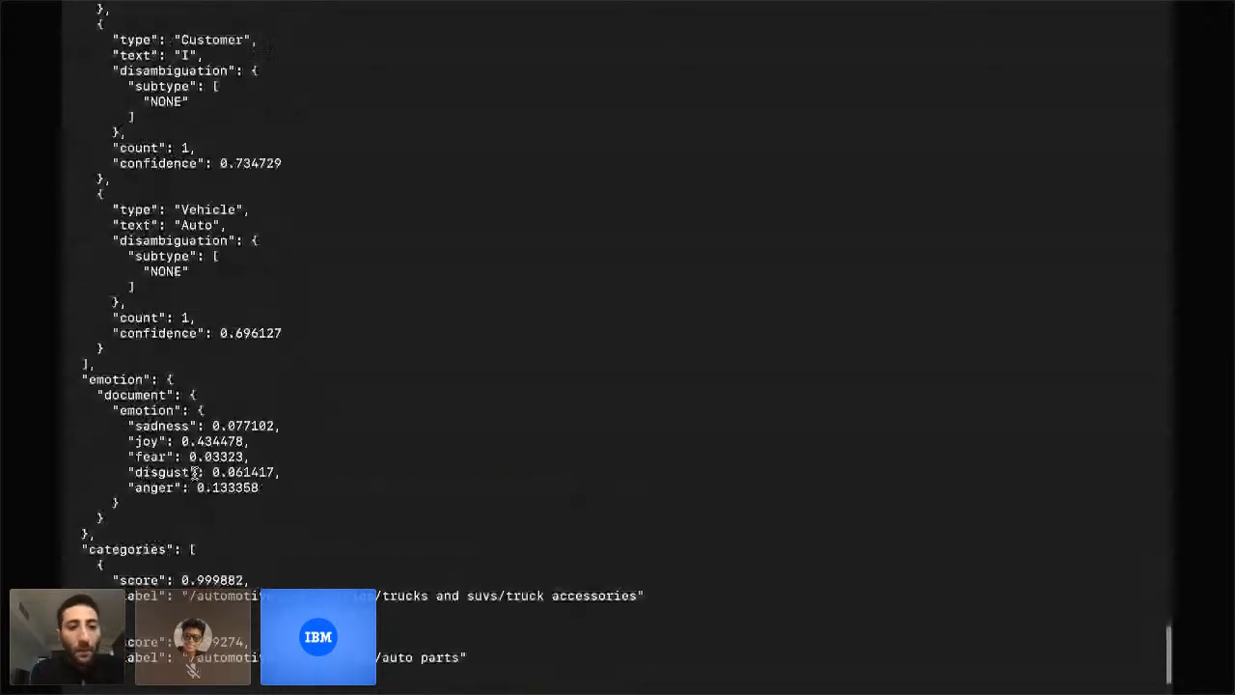
pyautogui.scroll(15, 194, 472)
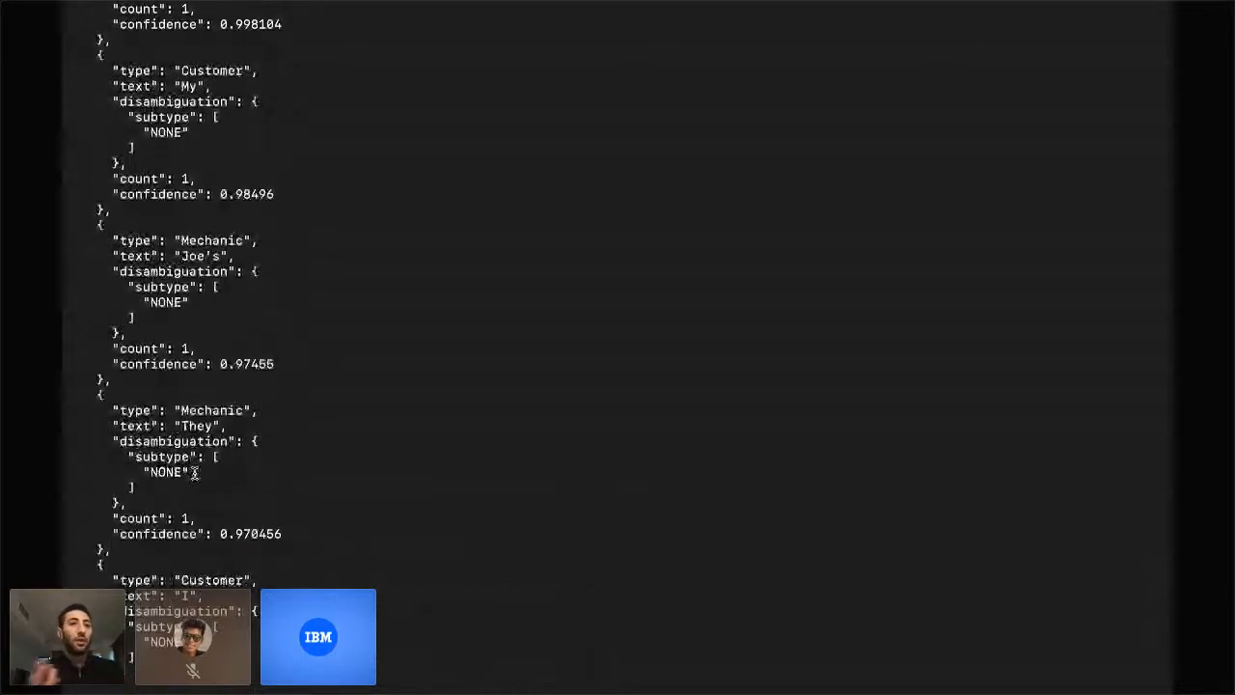
pyautogui.scroll(1, 194, 472)
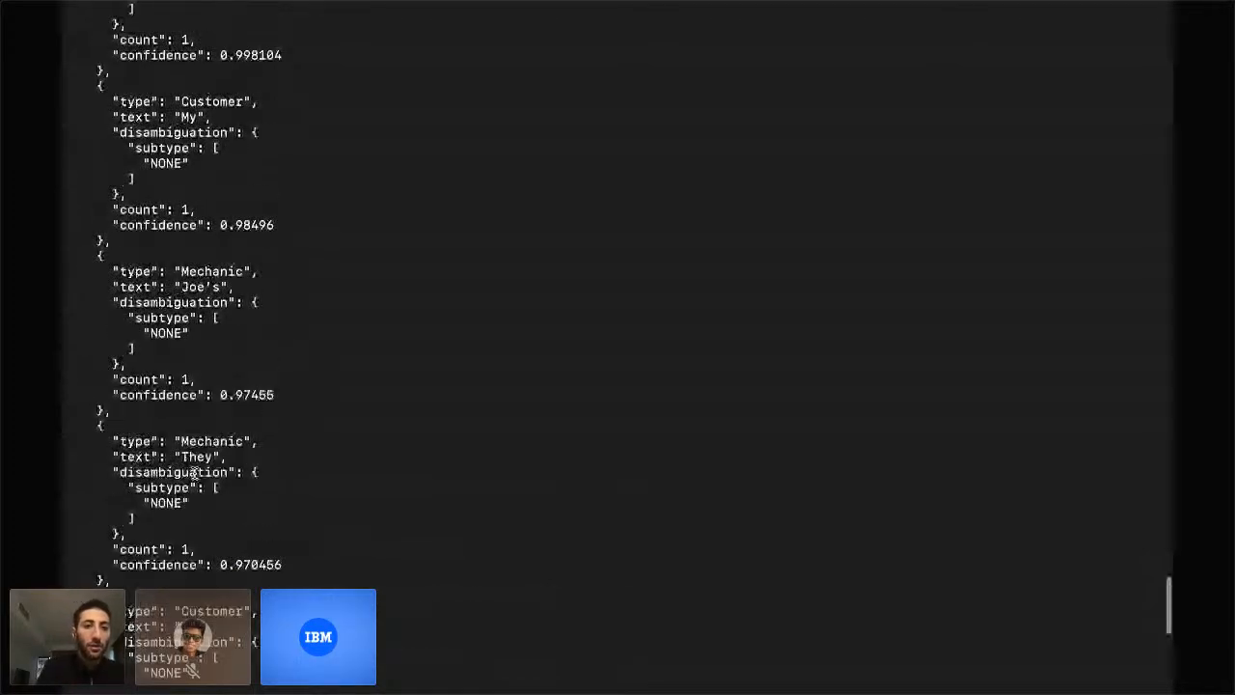
pyautogui.scroll(5, 194, 472)
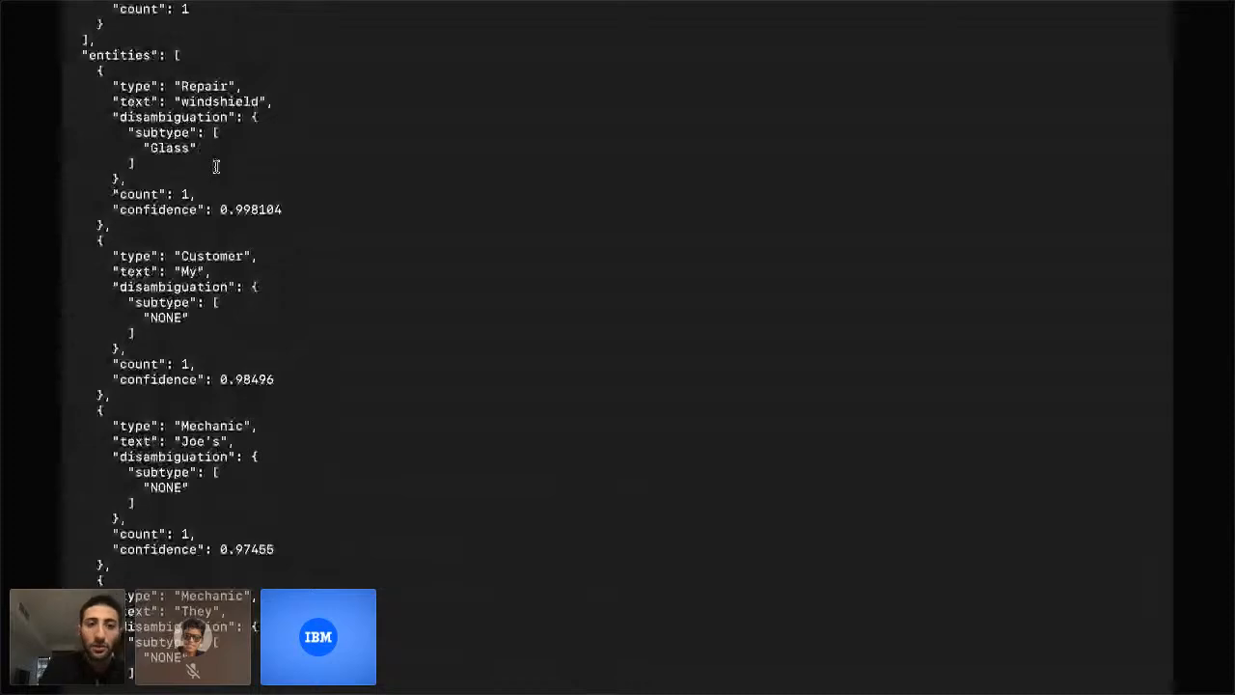
pyautogui.scroll(1, 216, 166)
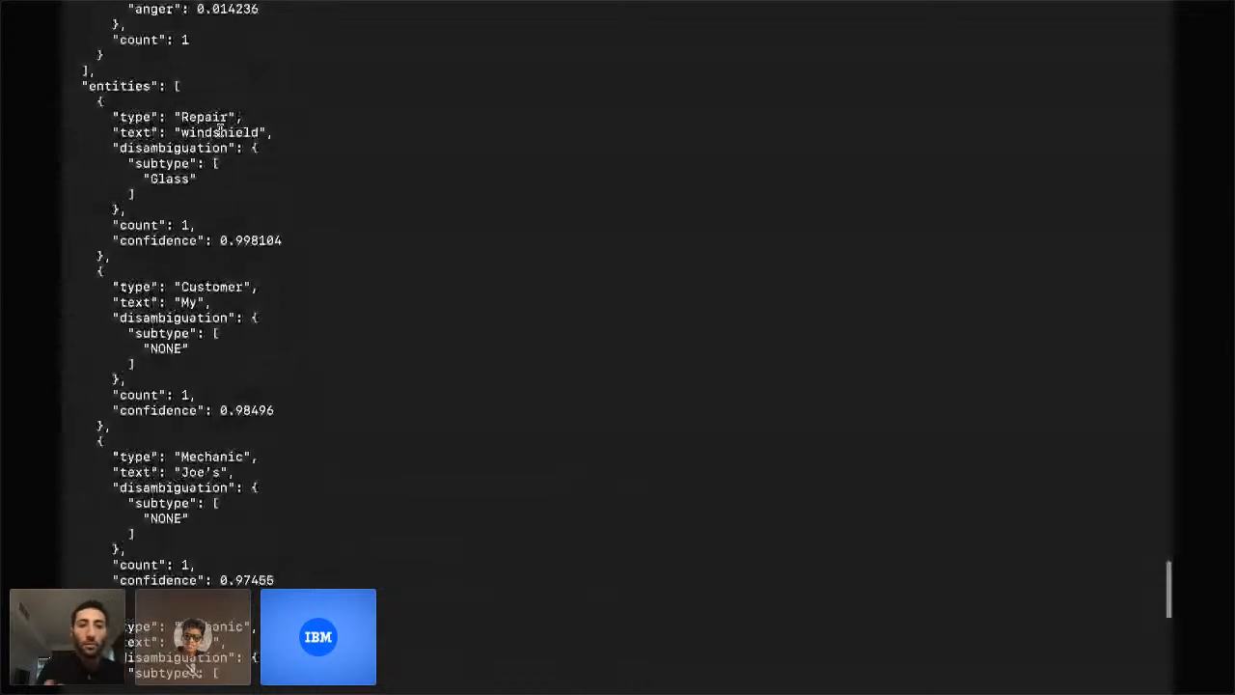
pyautogui.scroll(1, 197, 140)
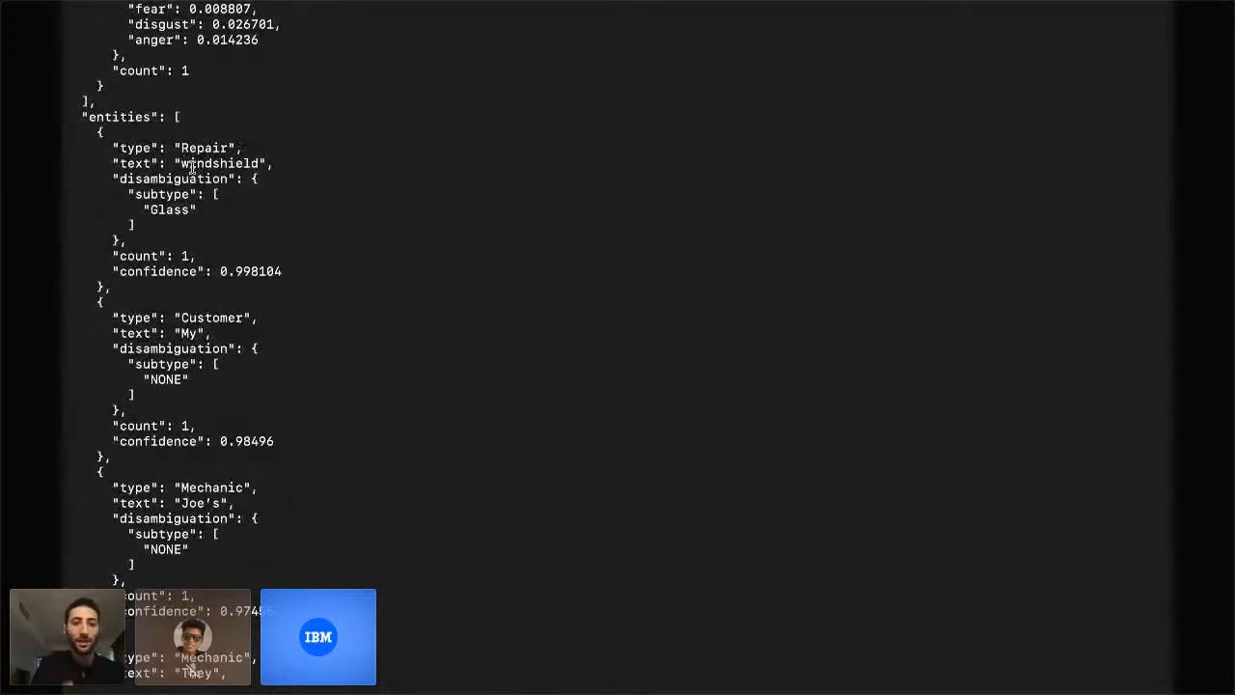
pyautogui.scroll(-3, 218, 317)
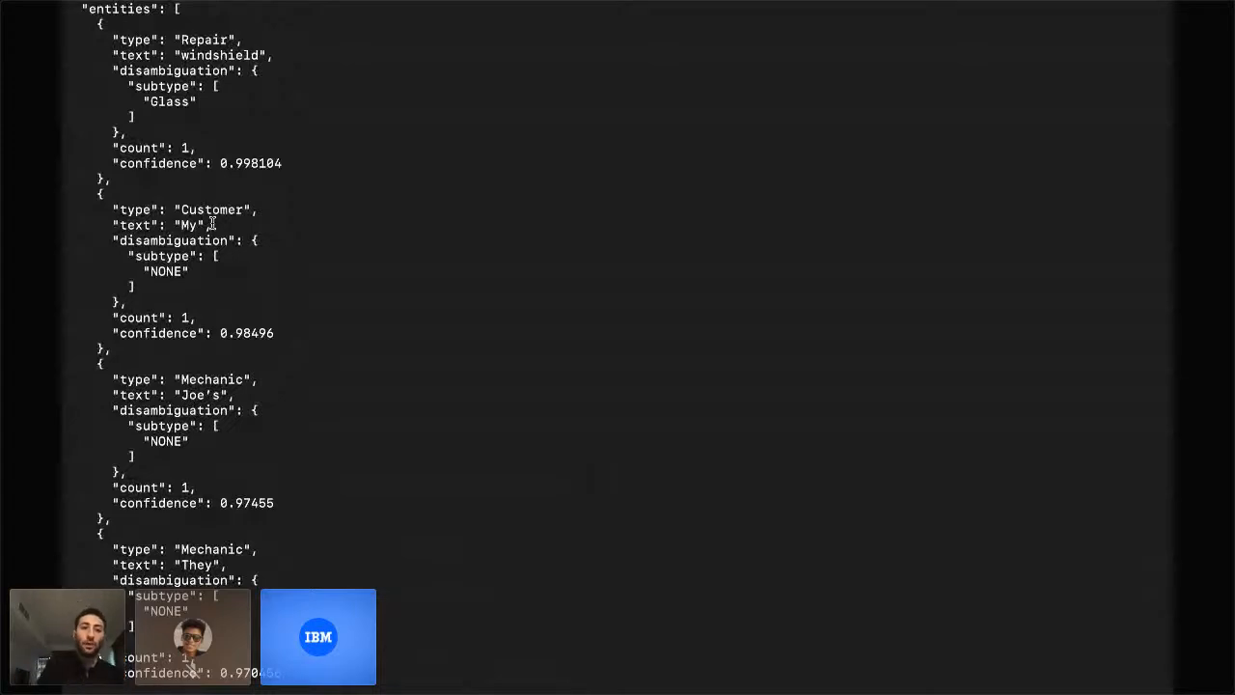
pyautogui.scroll(-6, 208, 340)
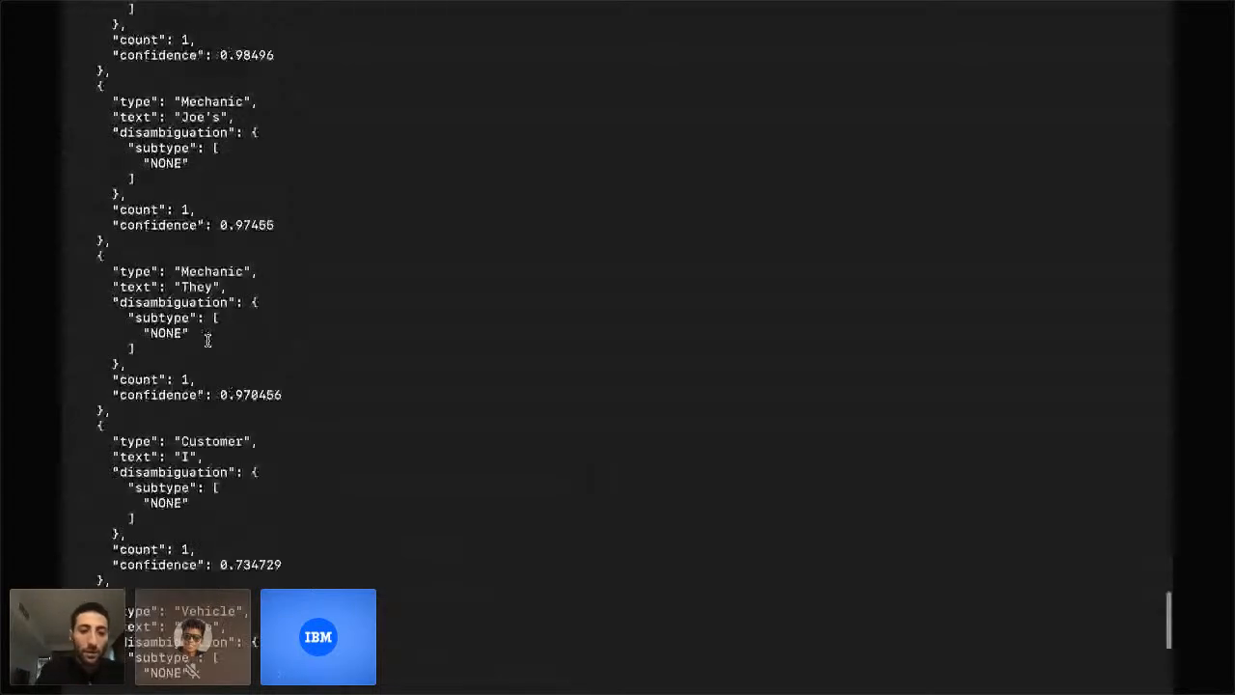
pyautogui.scroll(-6, 208, 340)
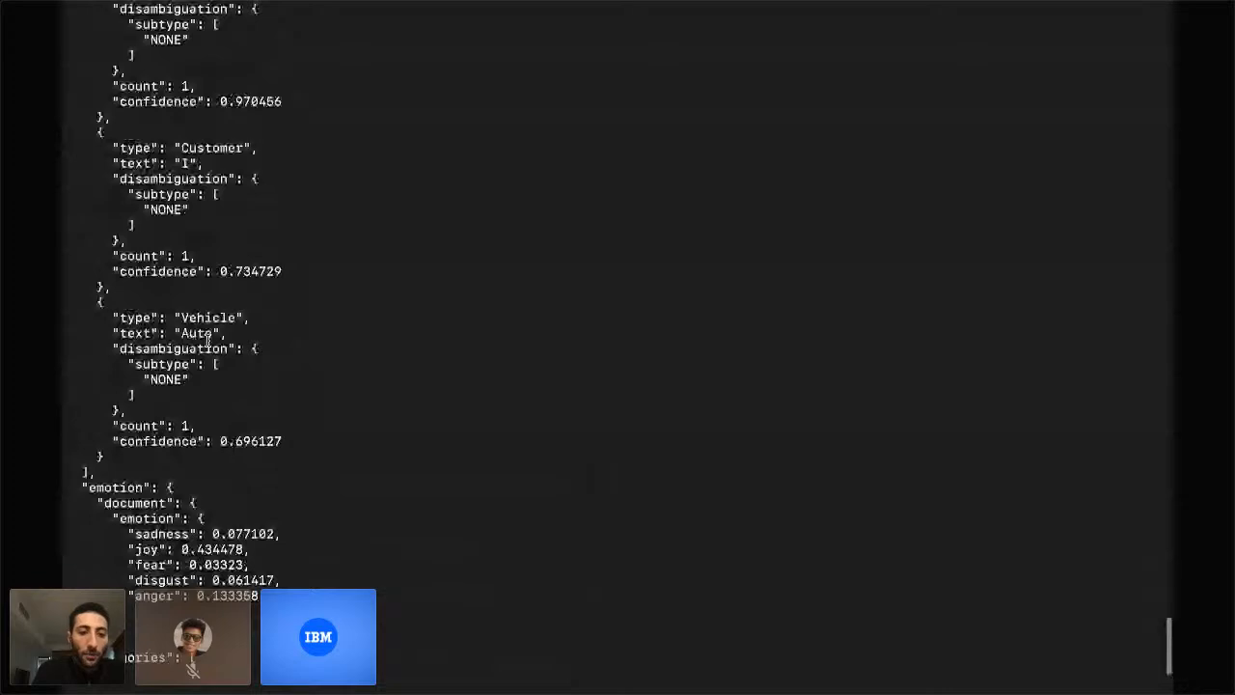
pyautogui.scroll(-2, 228, 328)
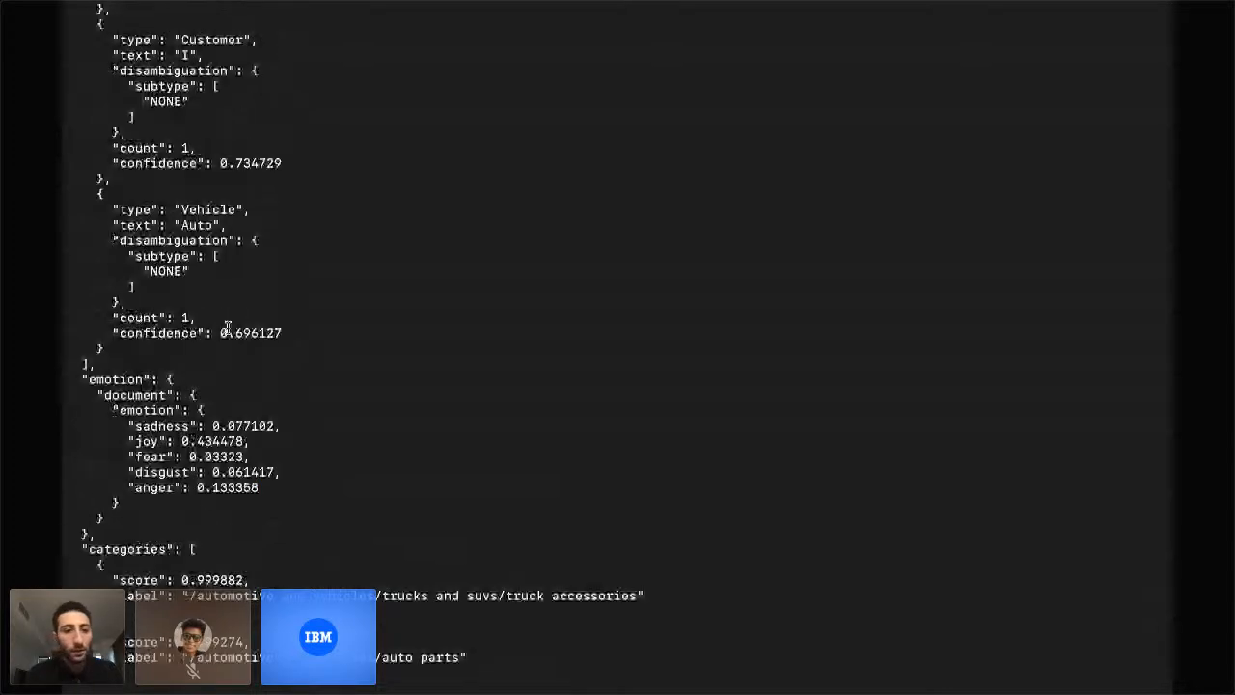
# Review the emotion scores and category labels in the response, going back through the Vehicle, Customer and Mechanic entities to the Repair entity.
pyautogui.scroll(-2, 241, 364)
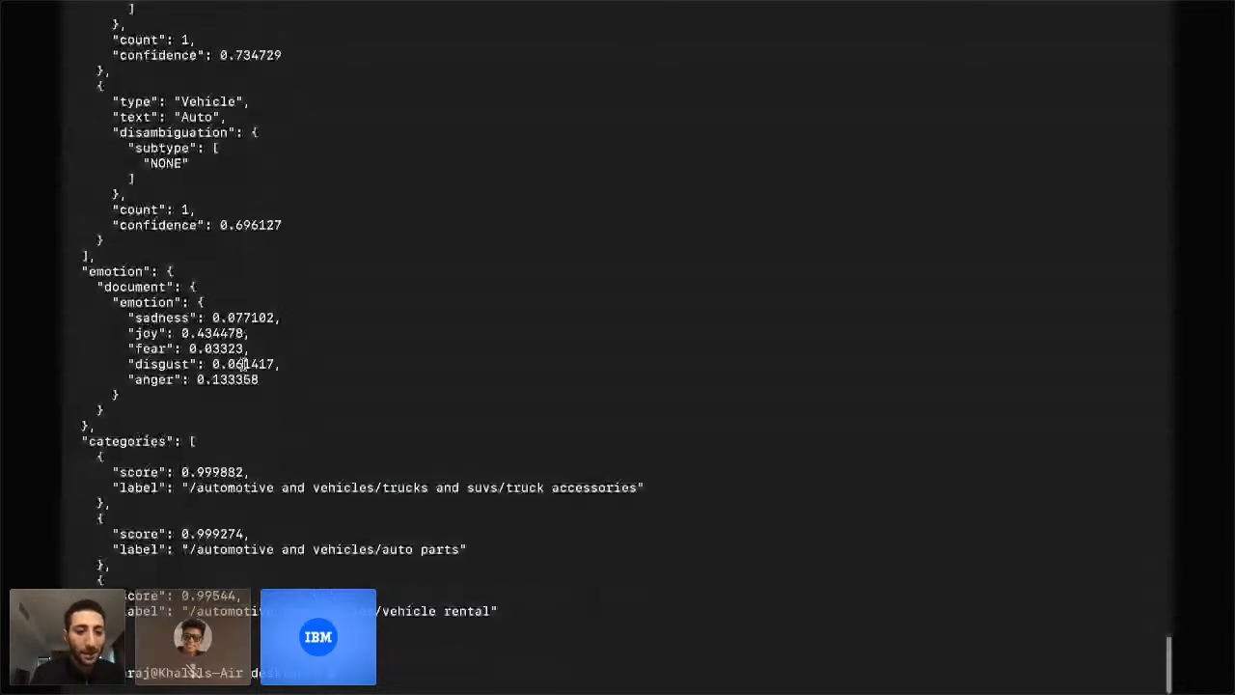
pyautogui.scroll(4, 344, 299)
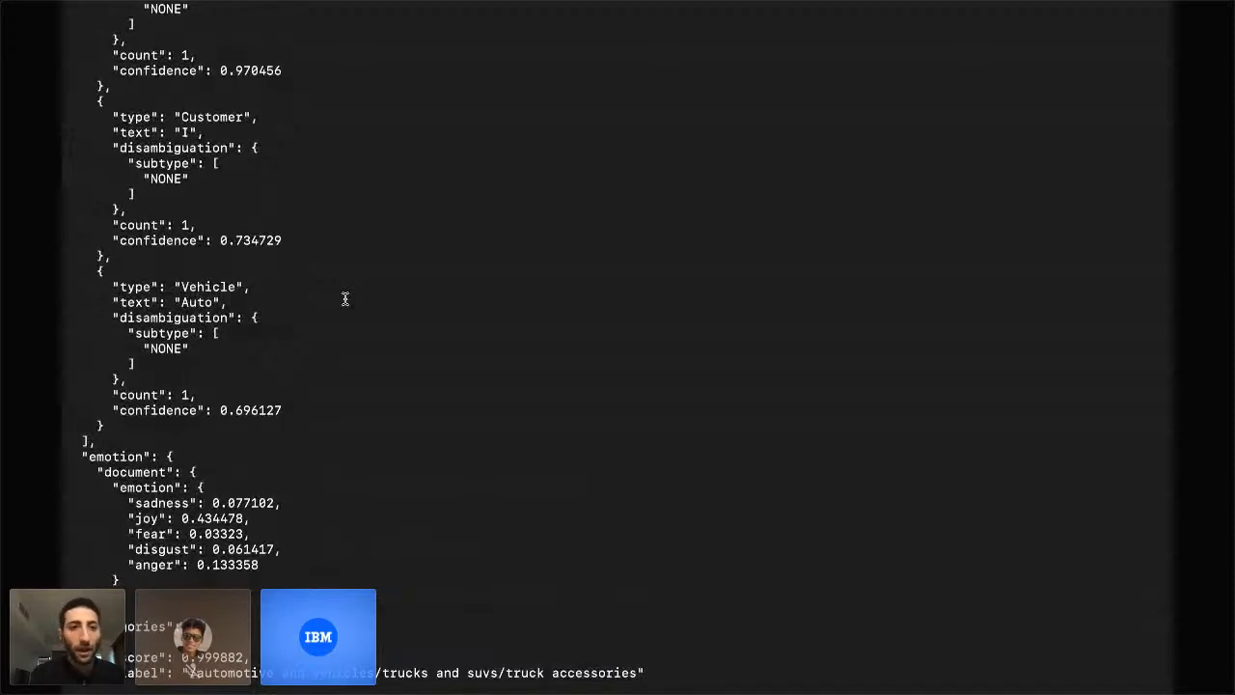
pyautogui.scroll(3, 345, 299)
pyautogui.scroll(10, 344, 299)
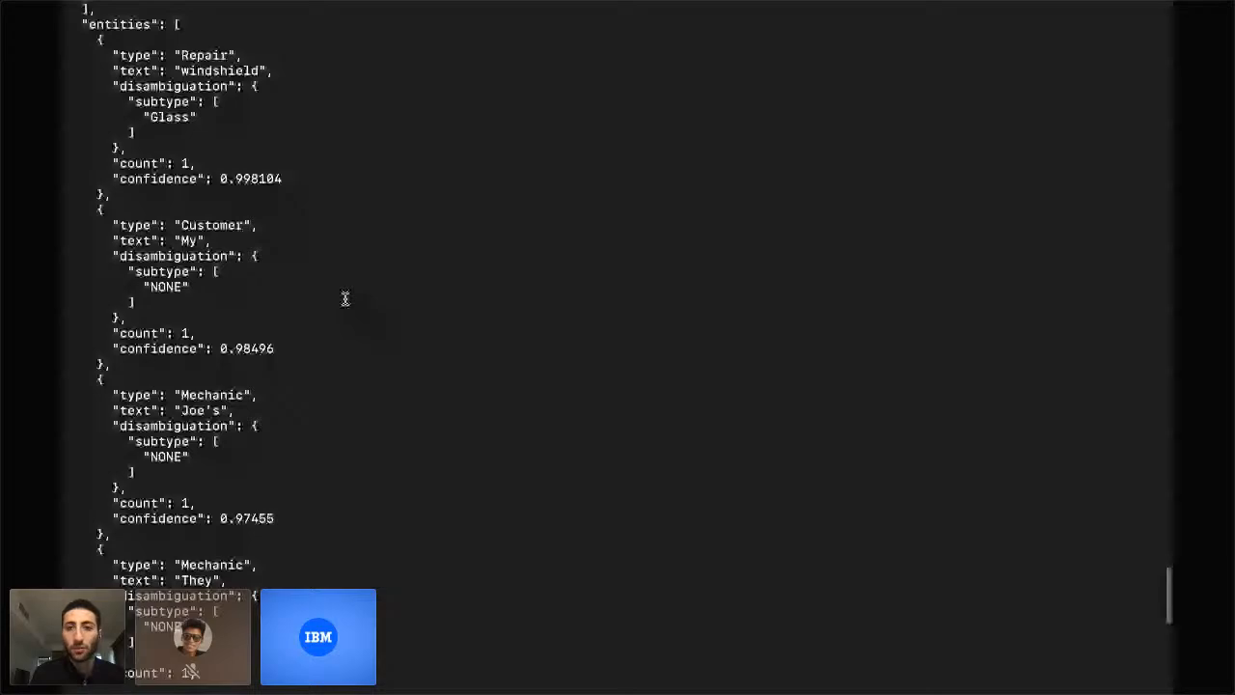
# Switch to the Crowdcast event page in the browser and end the screen share.
pyautogui.hotkey('ctrl', 'Left')
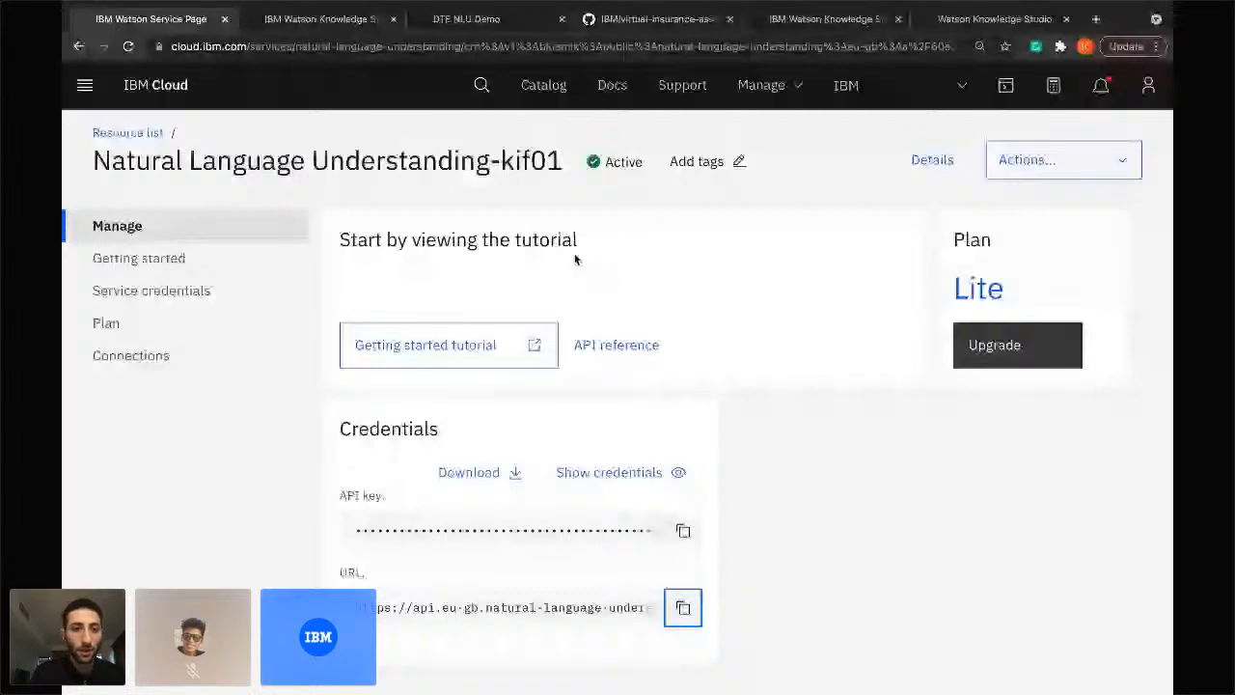
pyautogui.hotkey('ctrl', 'Left')
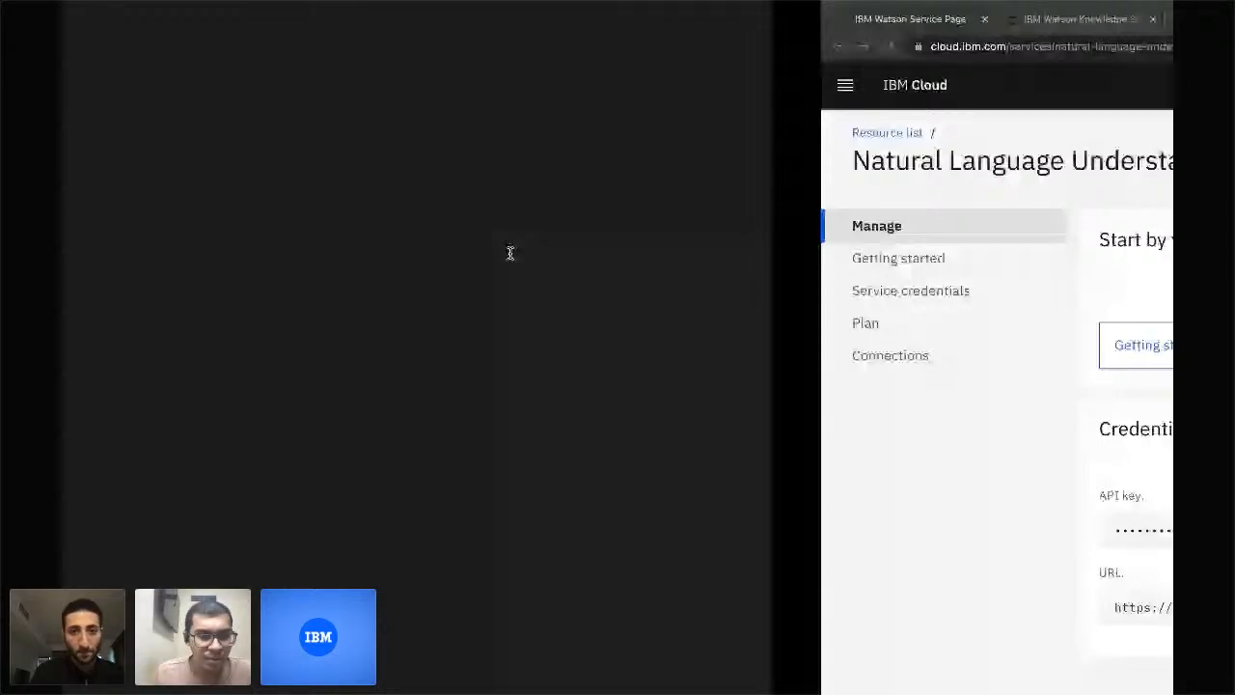
pyautogui.hotkey('ctrl', 'Left')
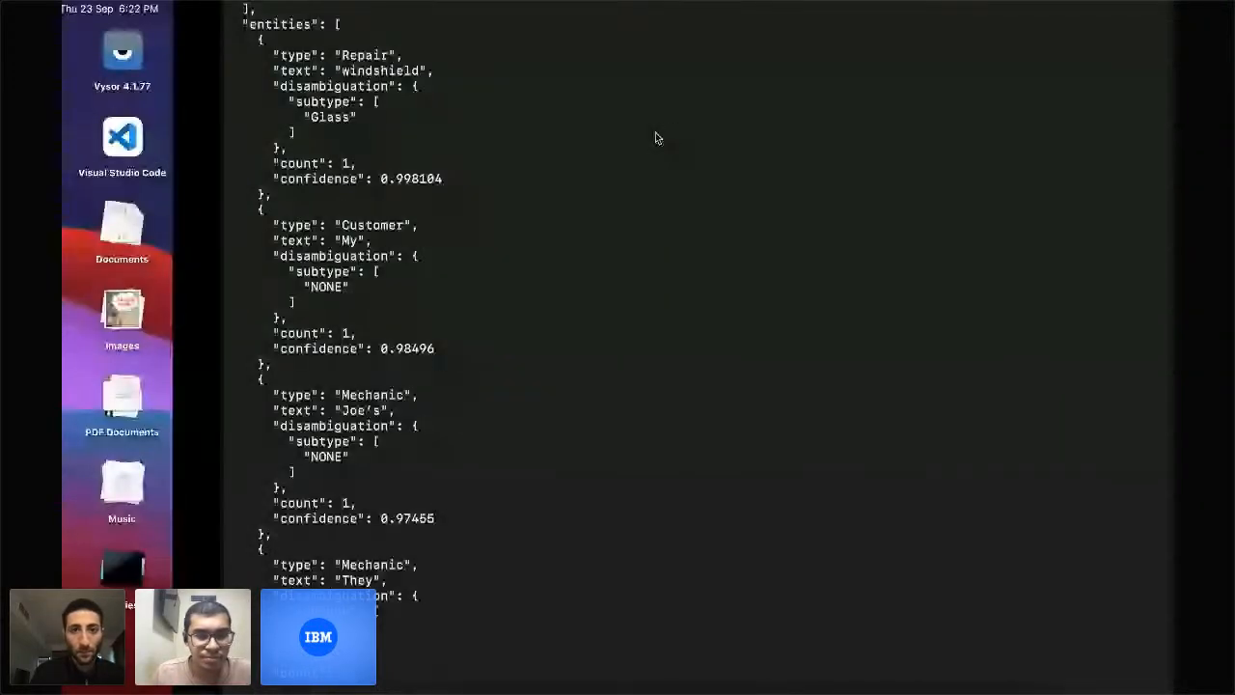
pyautogui.hotkey('ctrl', 'Right')
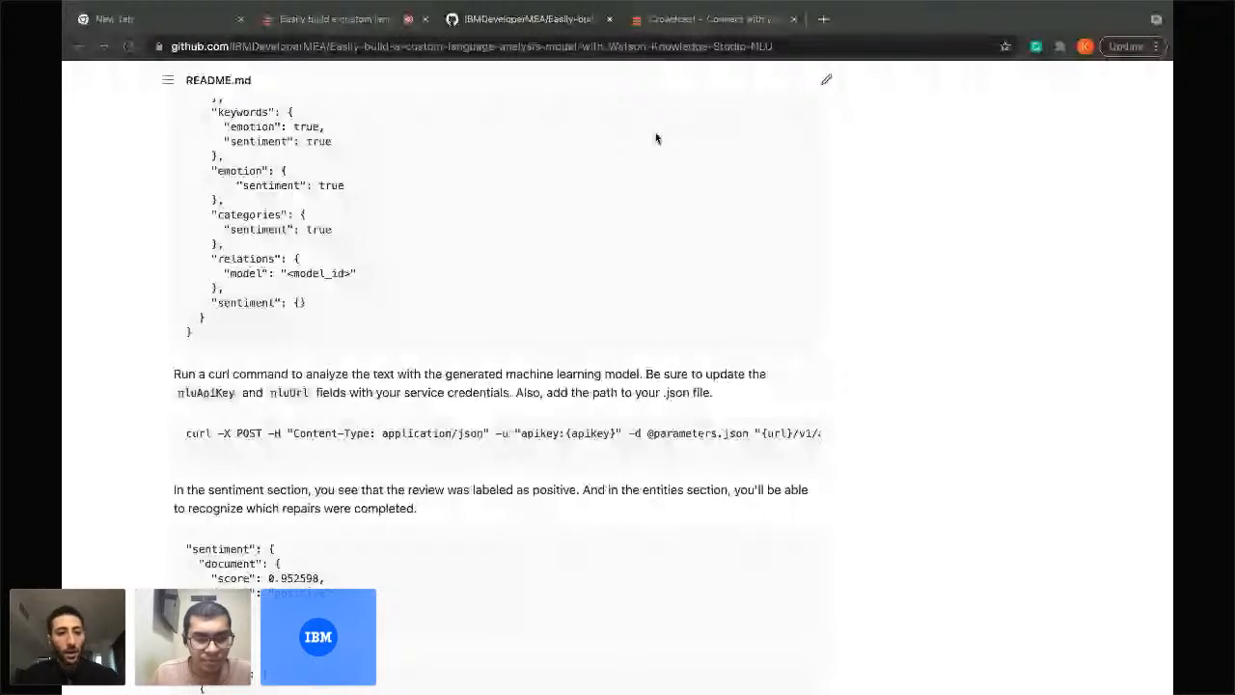
pyautogui.click(334, 19)
pyautogui.moveTo(241, 574)
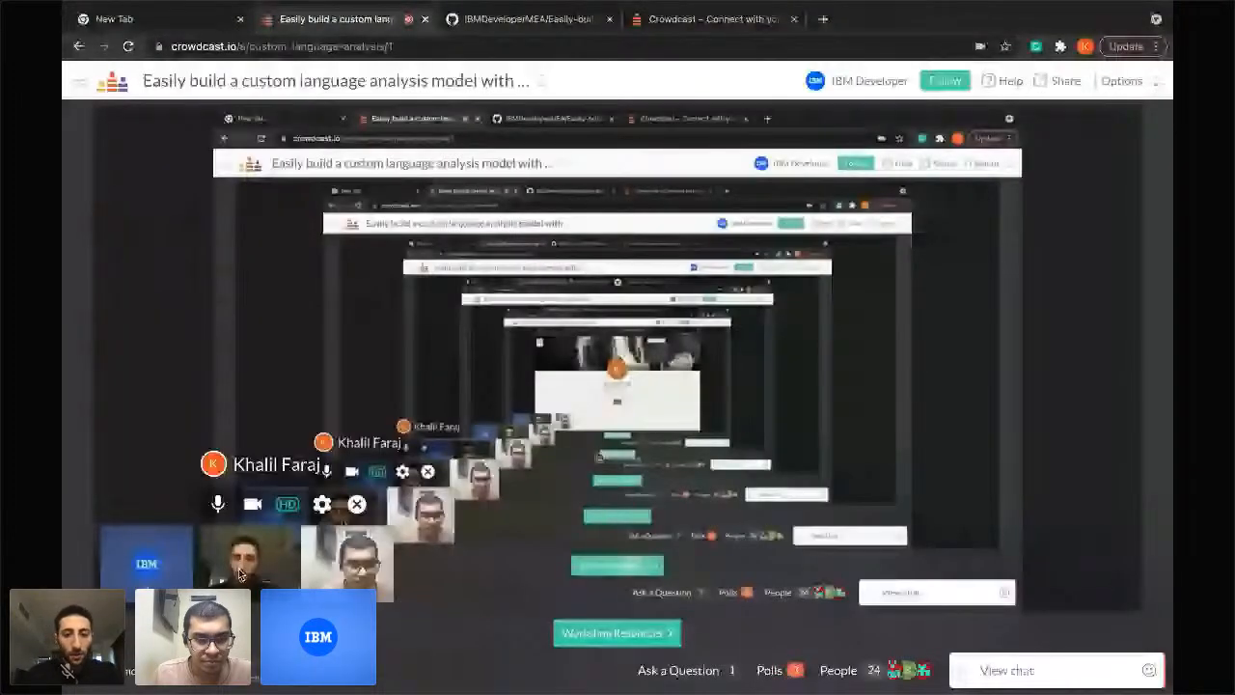
pyautogui.click(208, 582)
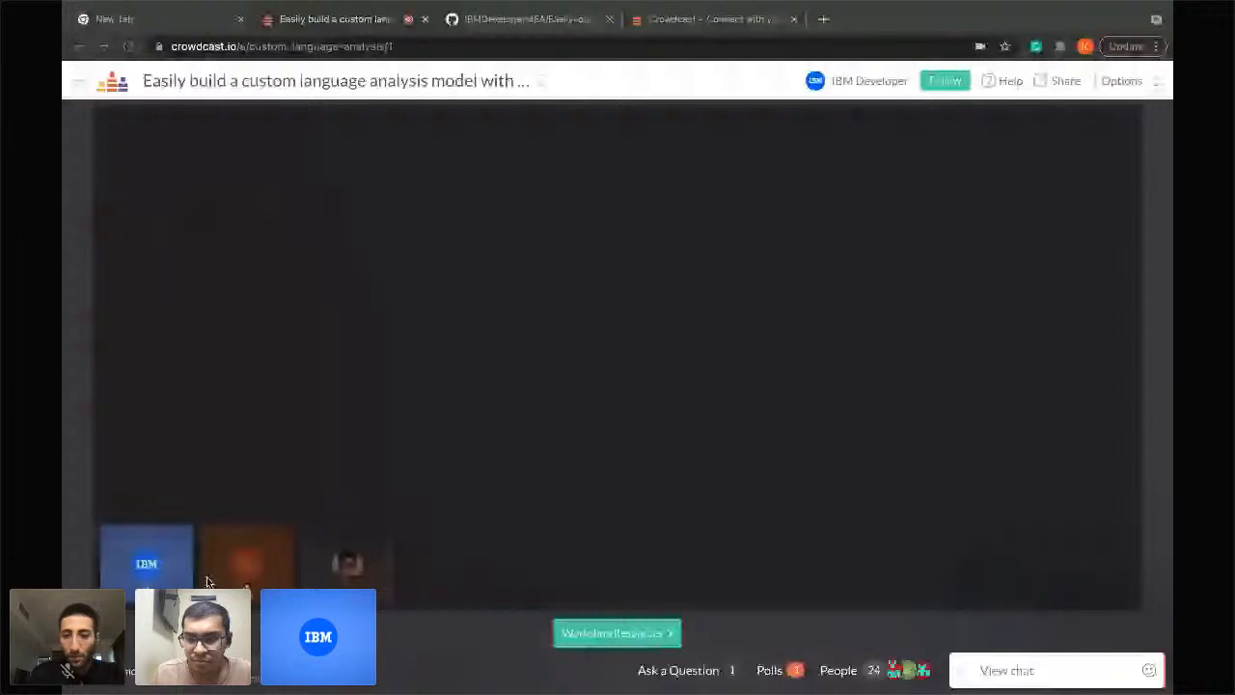